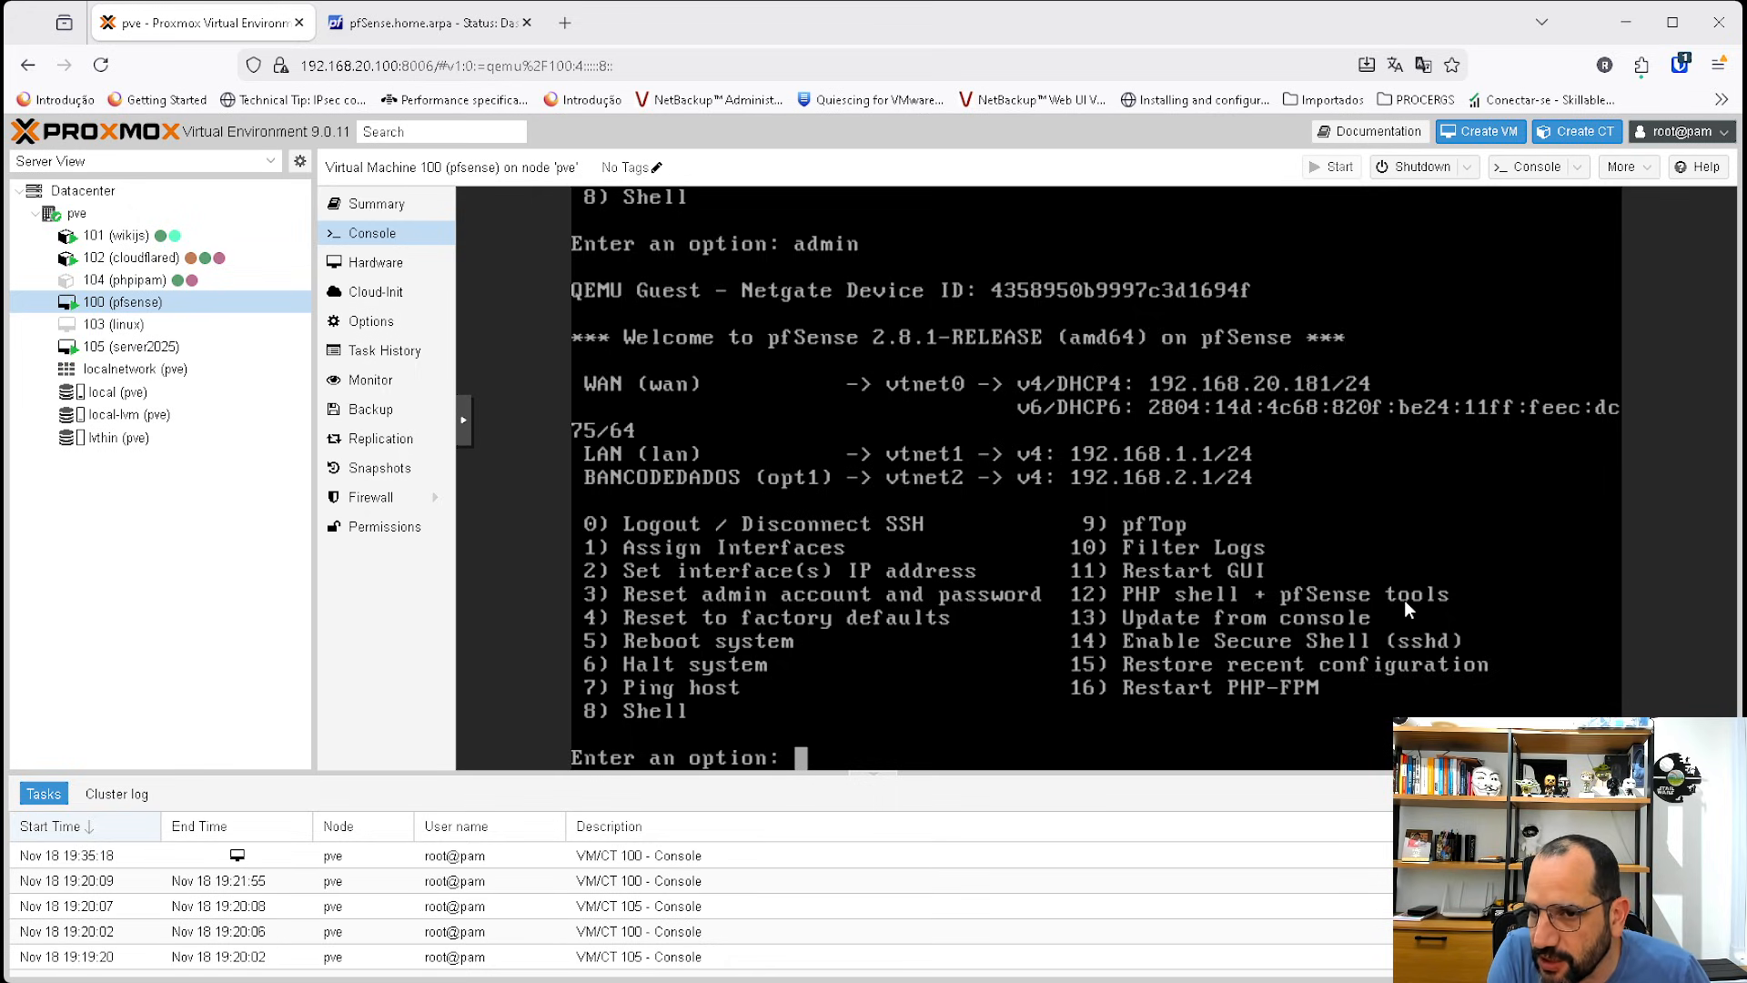
Reset pfSense to factory defaults from the console menu (option 4) and confirm with y.
{"action": "type", "text": "4"}
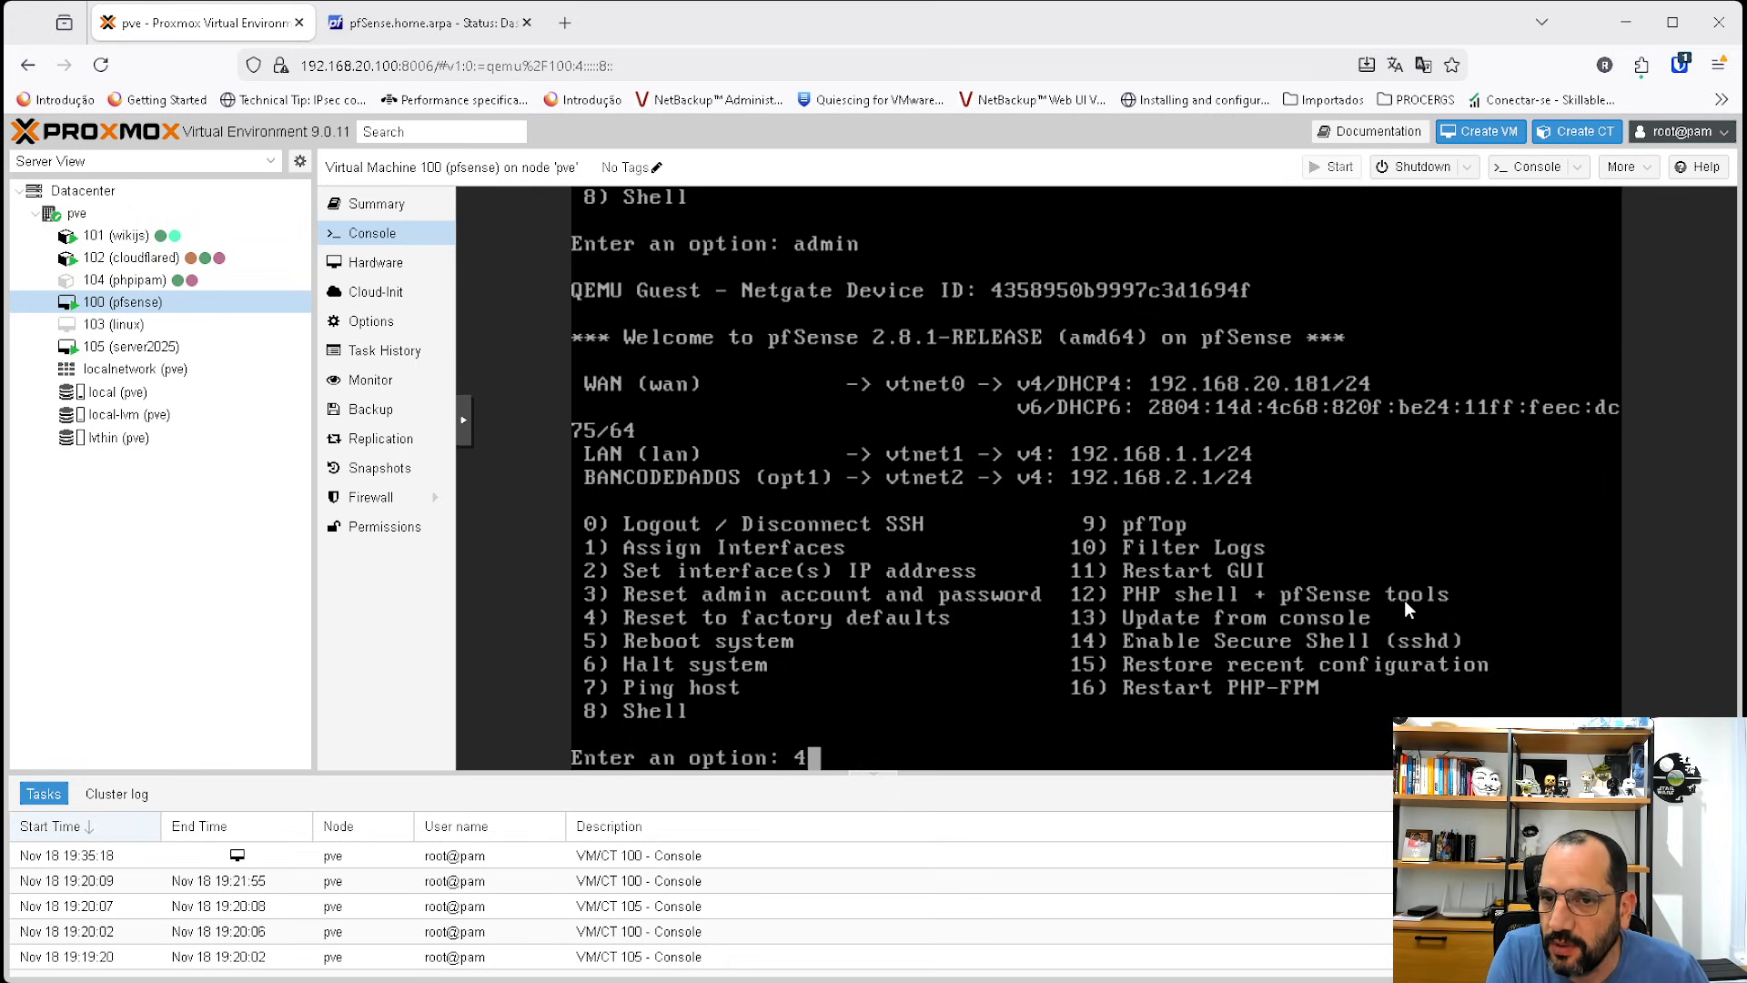
{"action": "key", "text": "Return"}
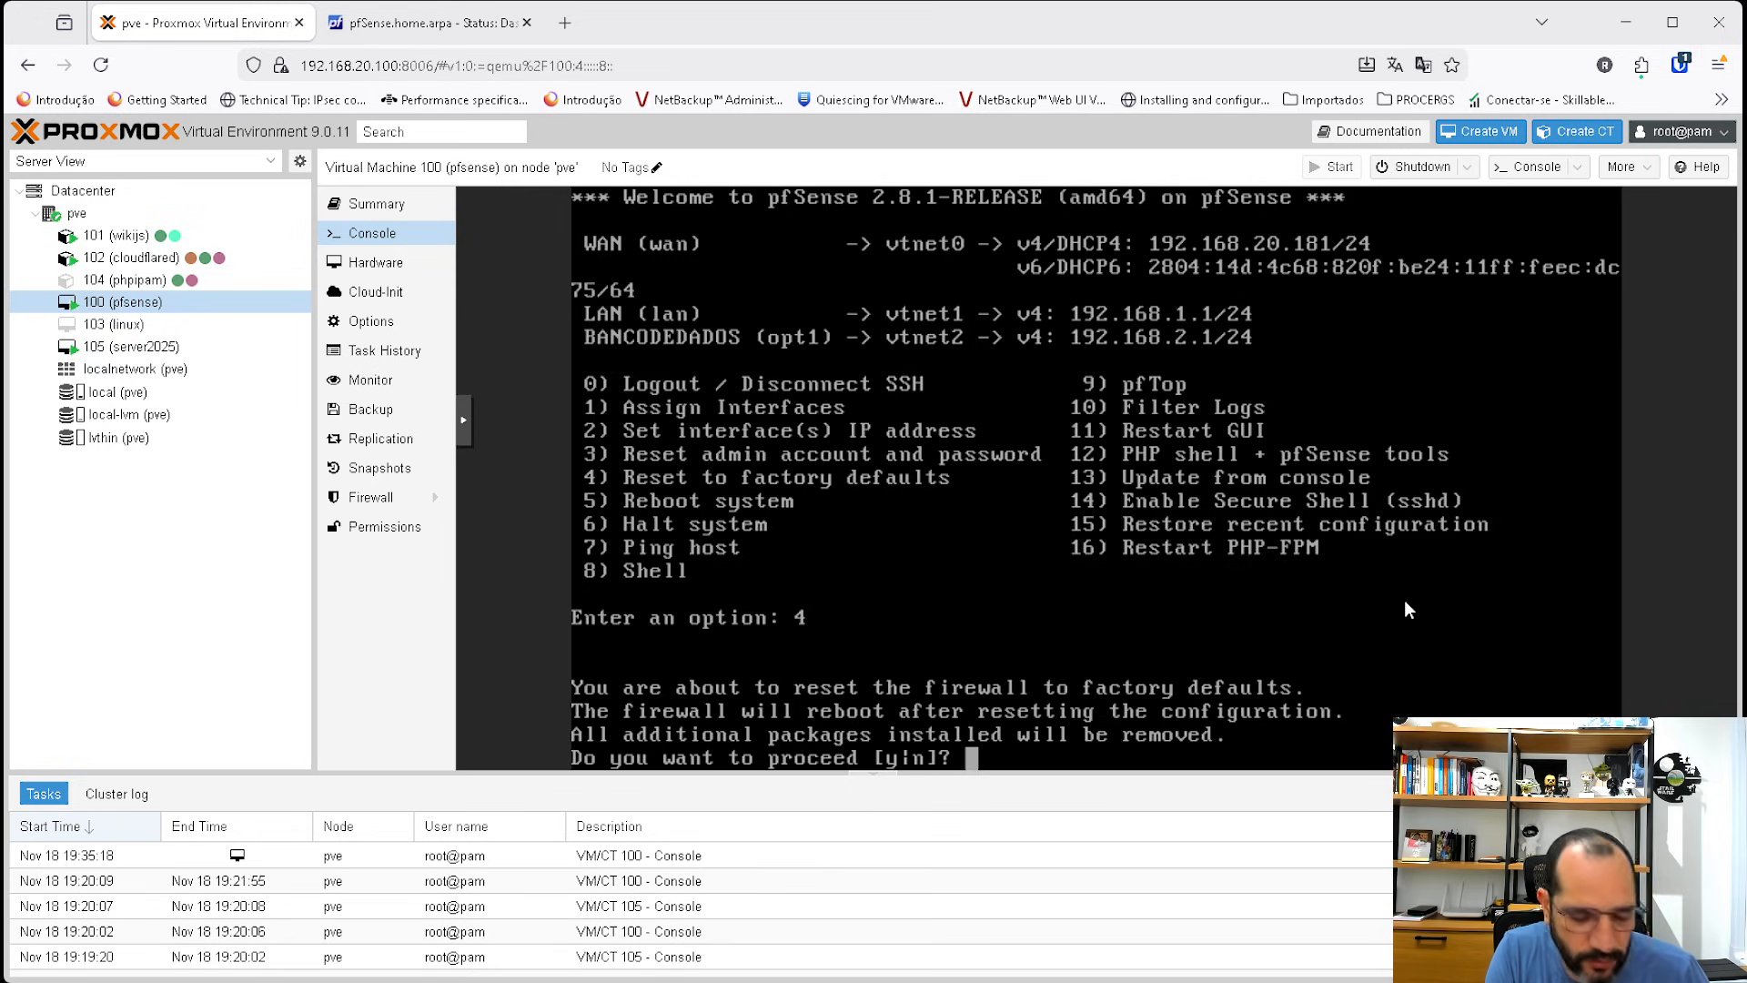
{"action": "type", "text": "y"}
{"action": "key", "text": "Return"}
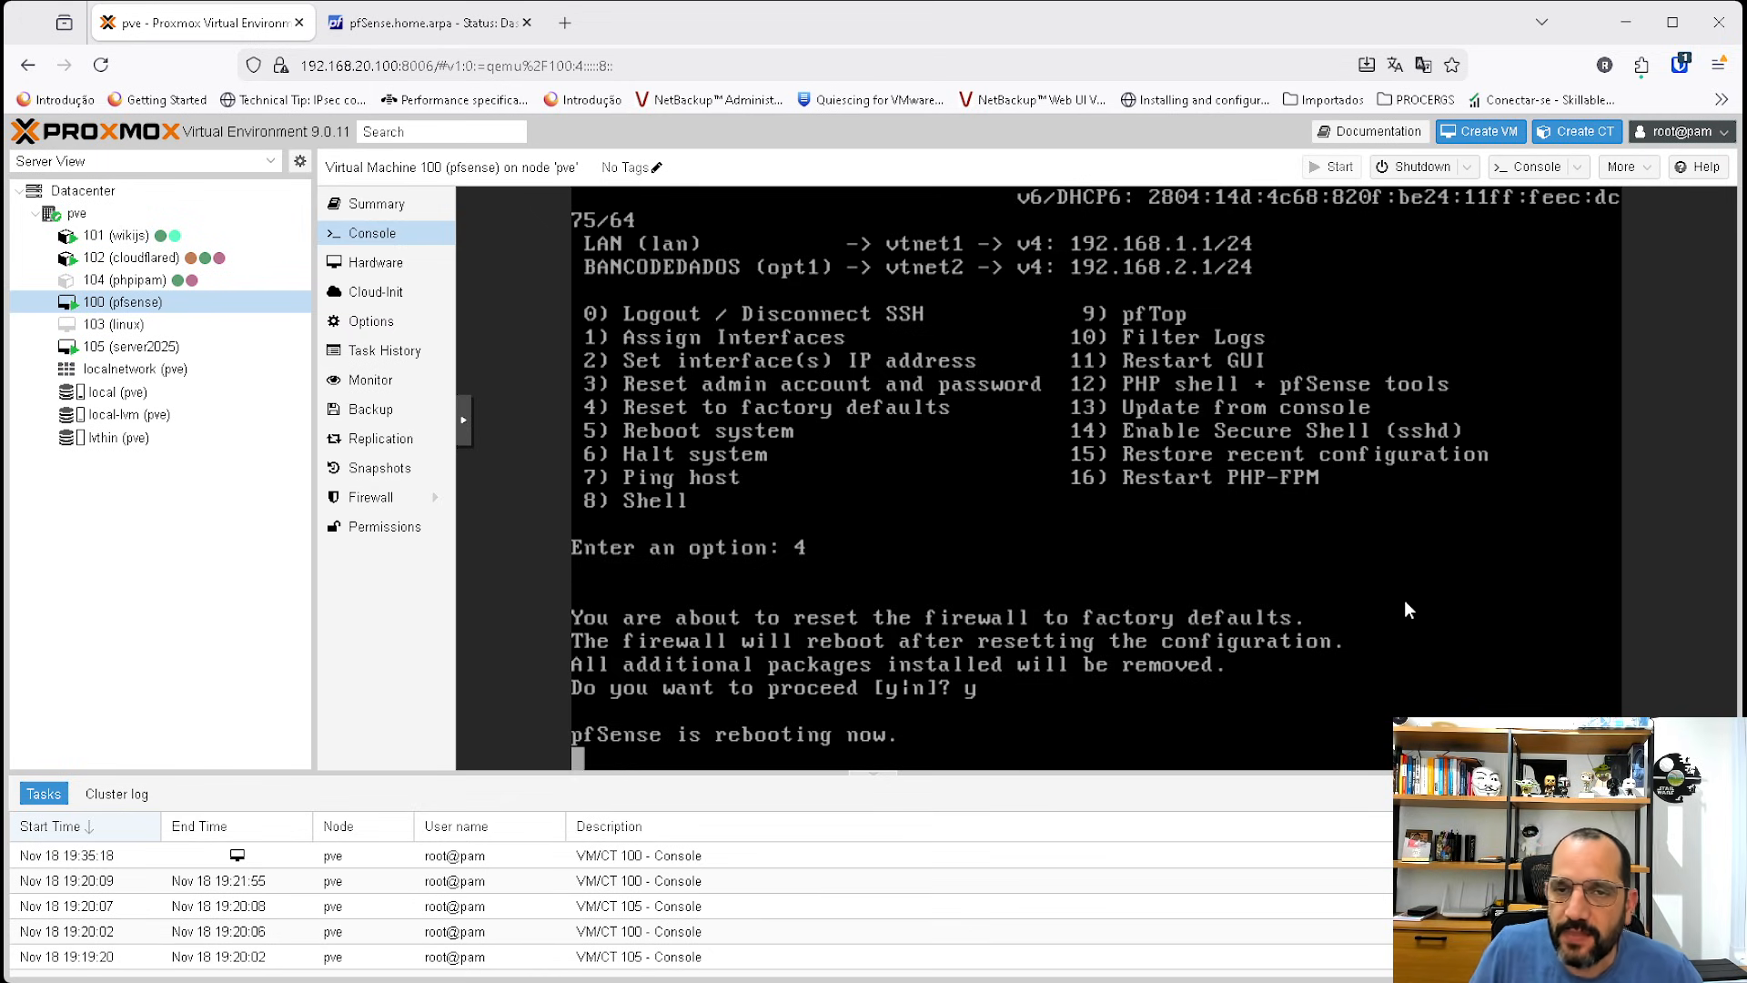
Stop the pfSense VM, overruling active shutdown tasks.
{"action": "left_click", "coordinate": [1464, 169]}
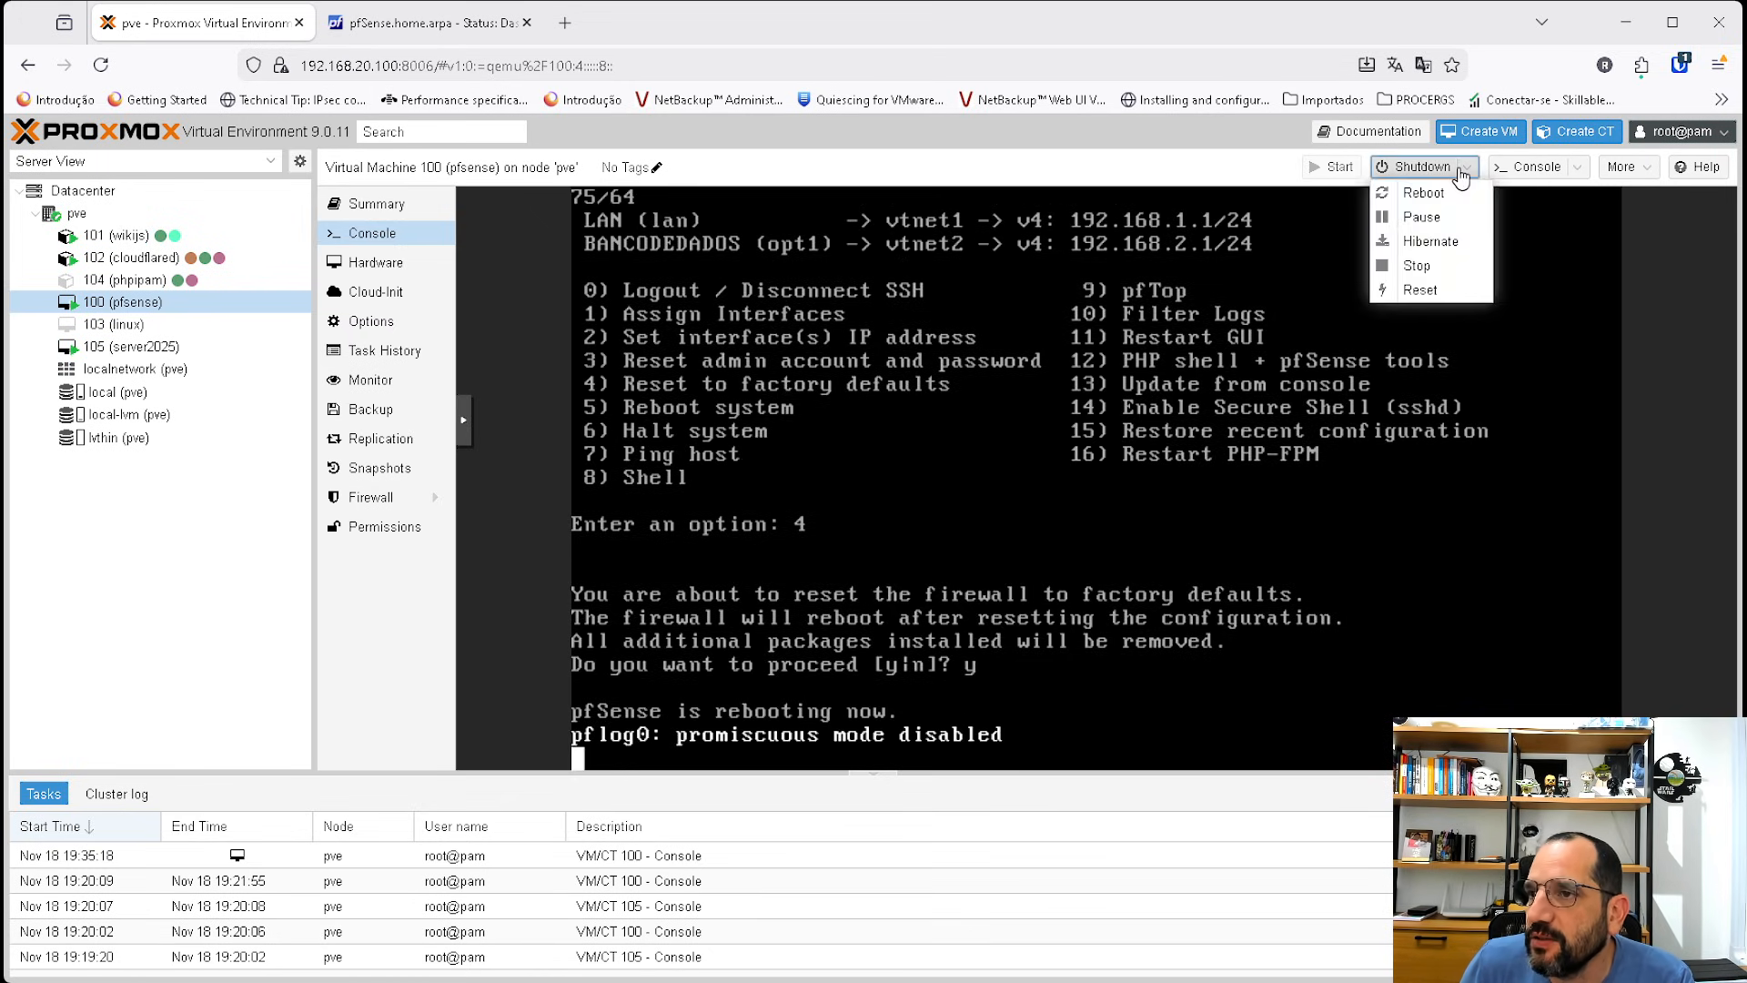
{"action": "left_click", "coordinate": [1431, 267]}
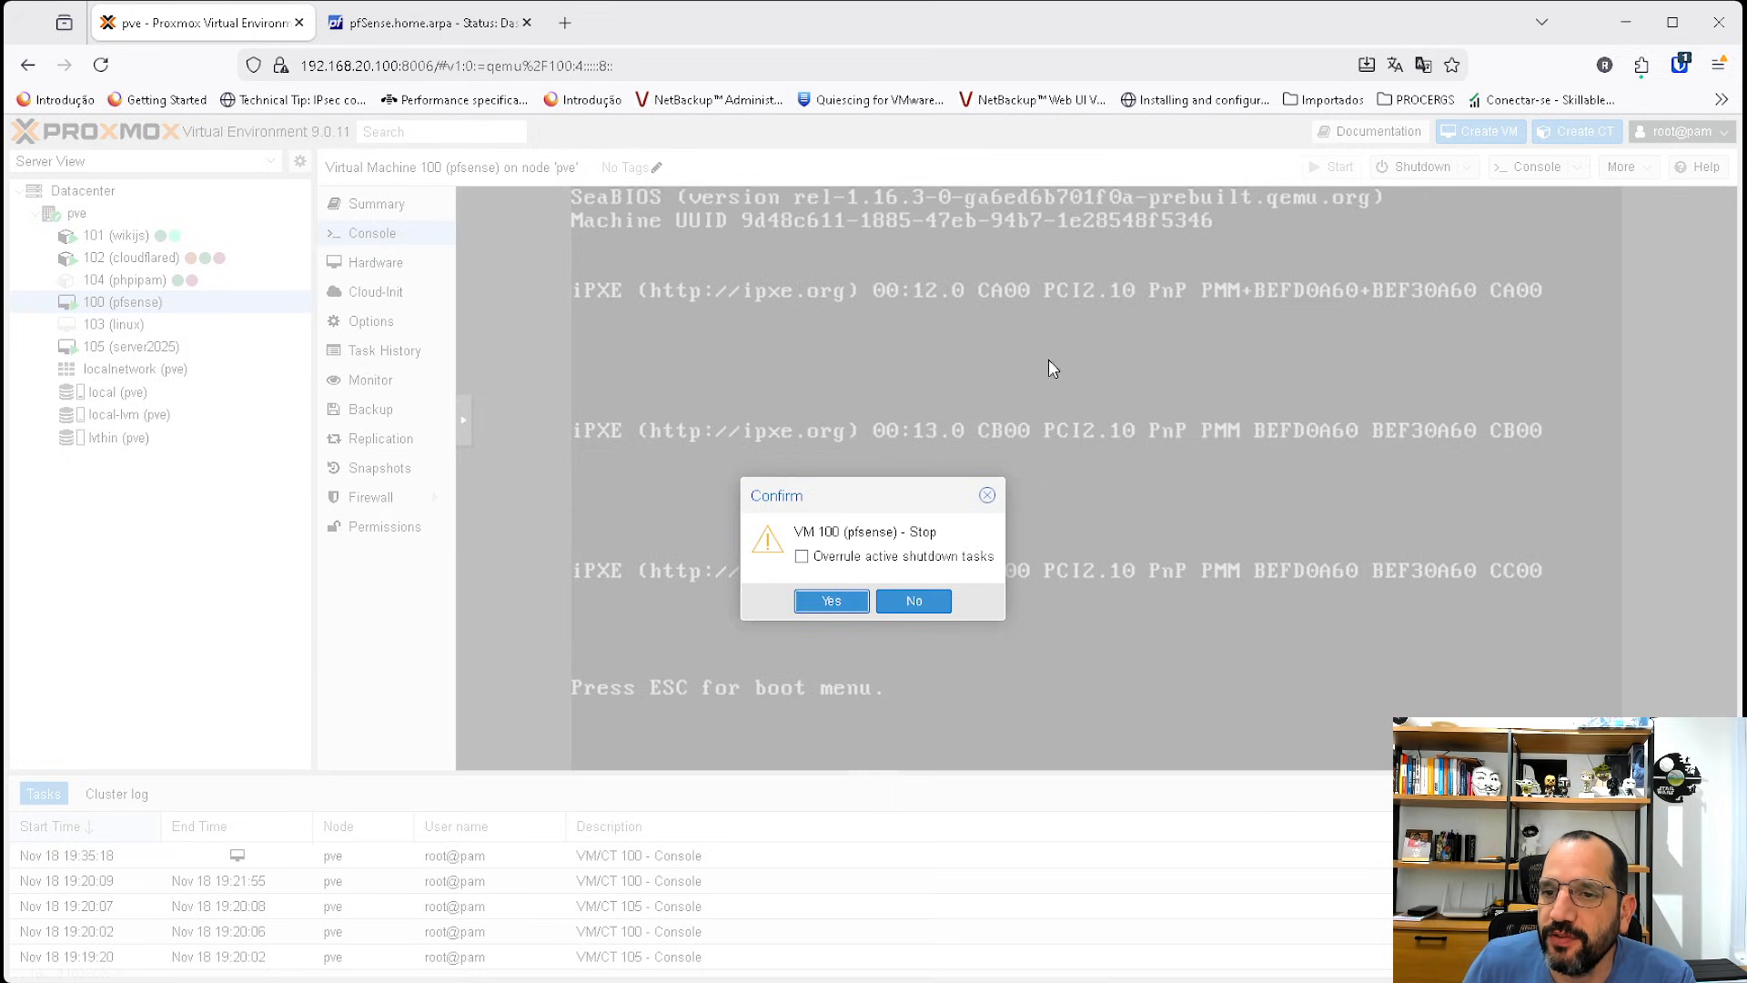
{"action": "left_click", "coordinate": [800, 556]}
{"action": "left_click", "coordinate": [831, 605]}
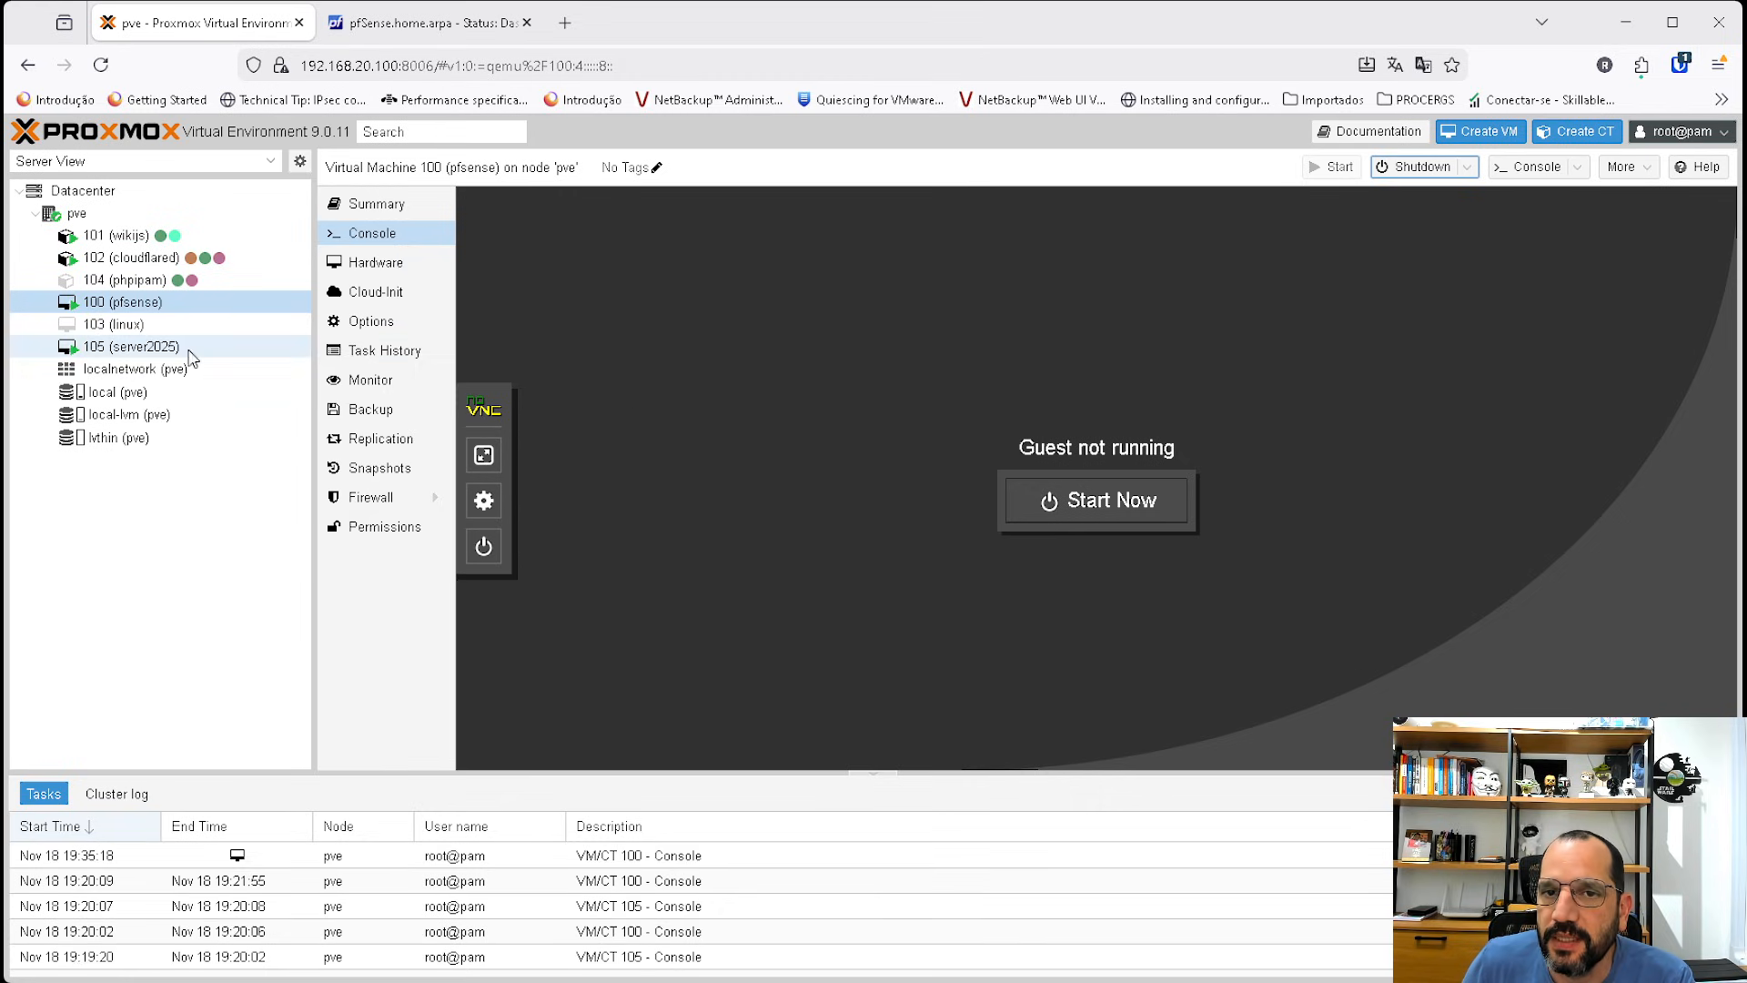
Remove the third network device (net2) from the VM's hardware.
{"action": "left_click", "coordinate": [373, 263]}
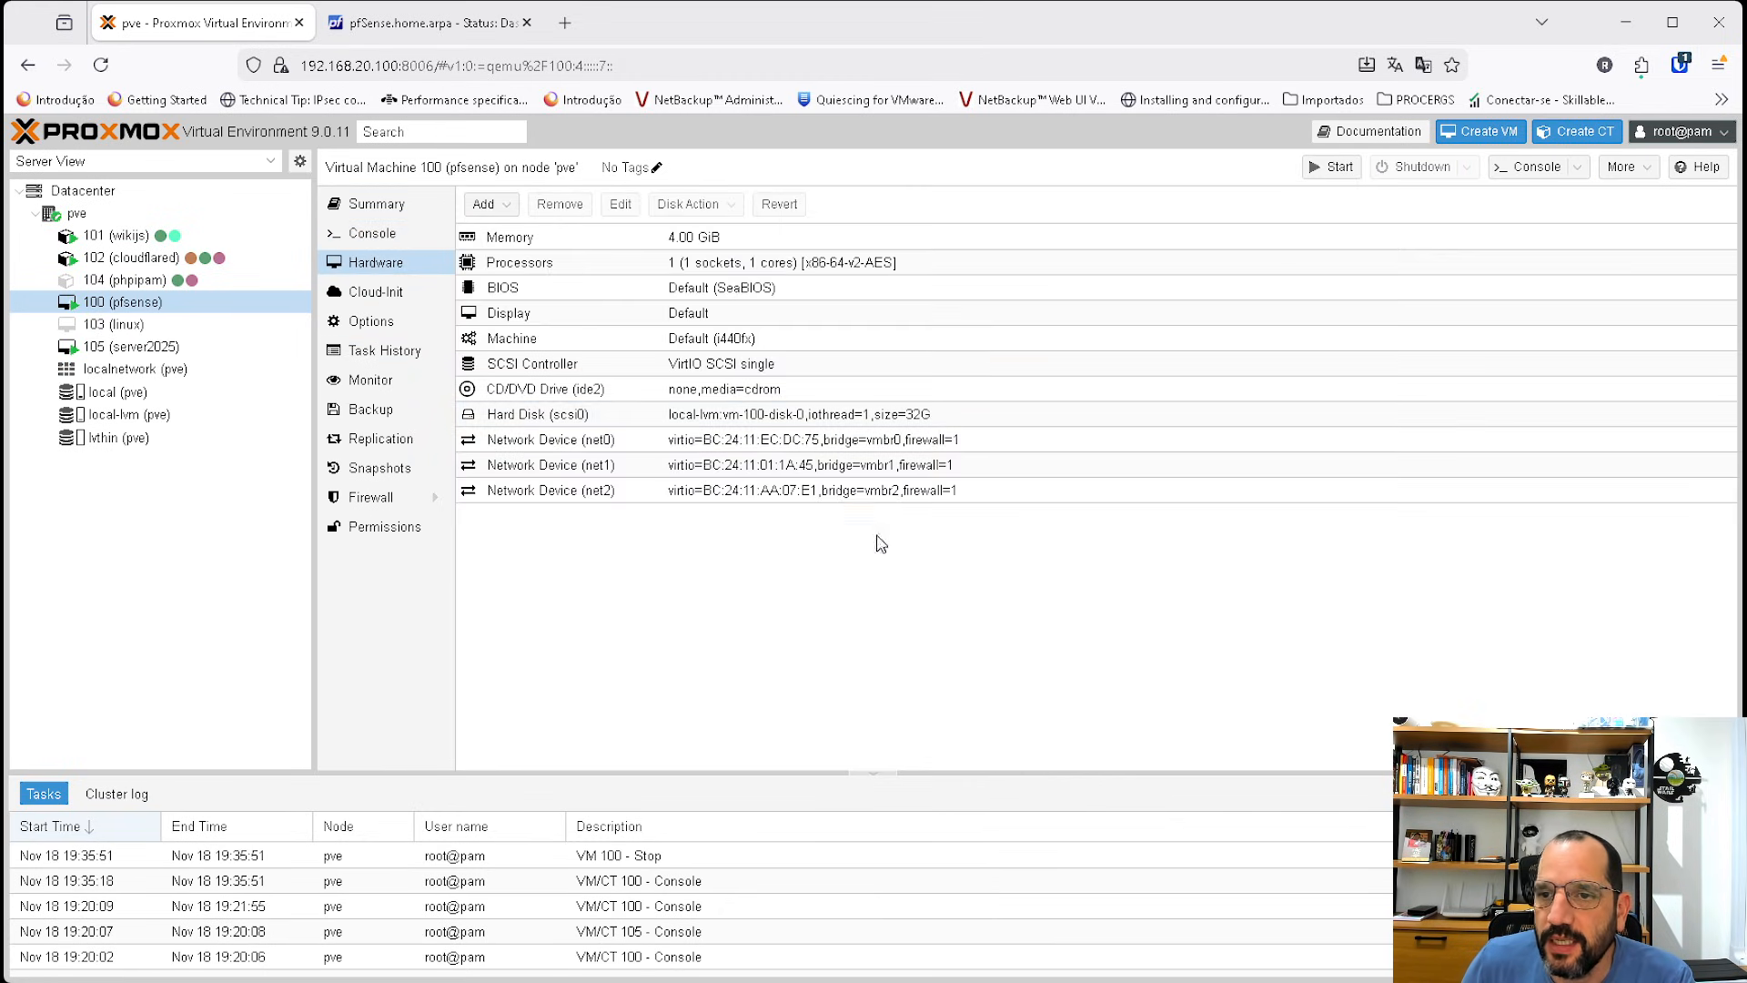
{"action": "left_click", "coordinate": [878, 491]}
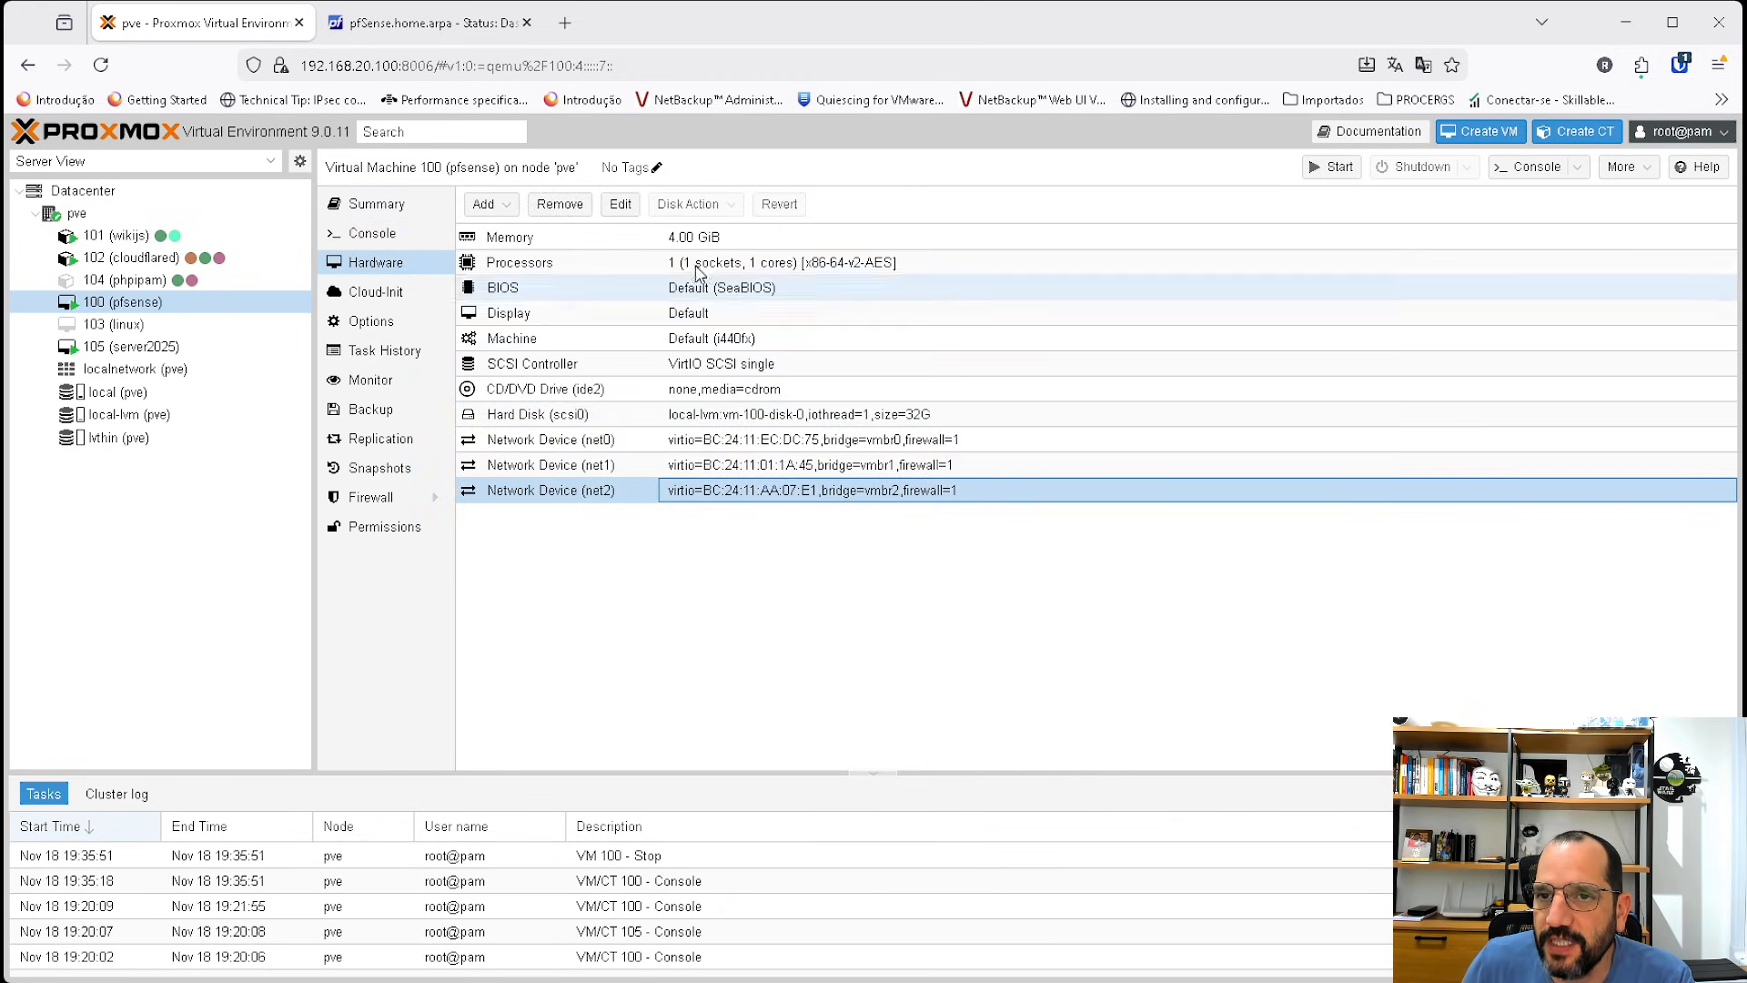
{"action": "left_click", "coordinate": [559, 204]}
{"action": "left_click", "coordinate": [831, 592]}
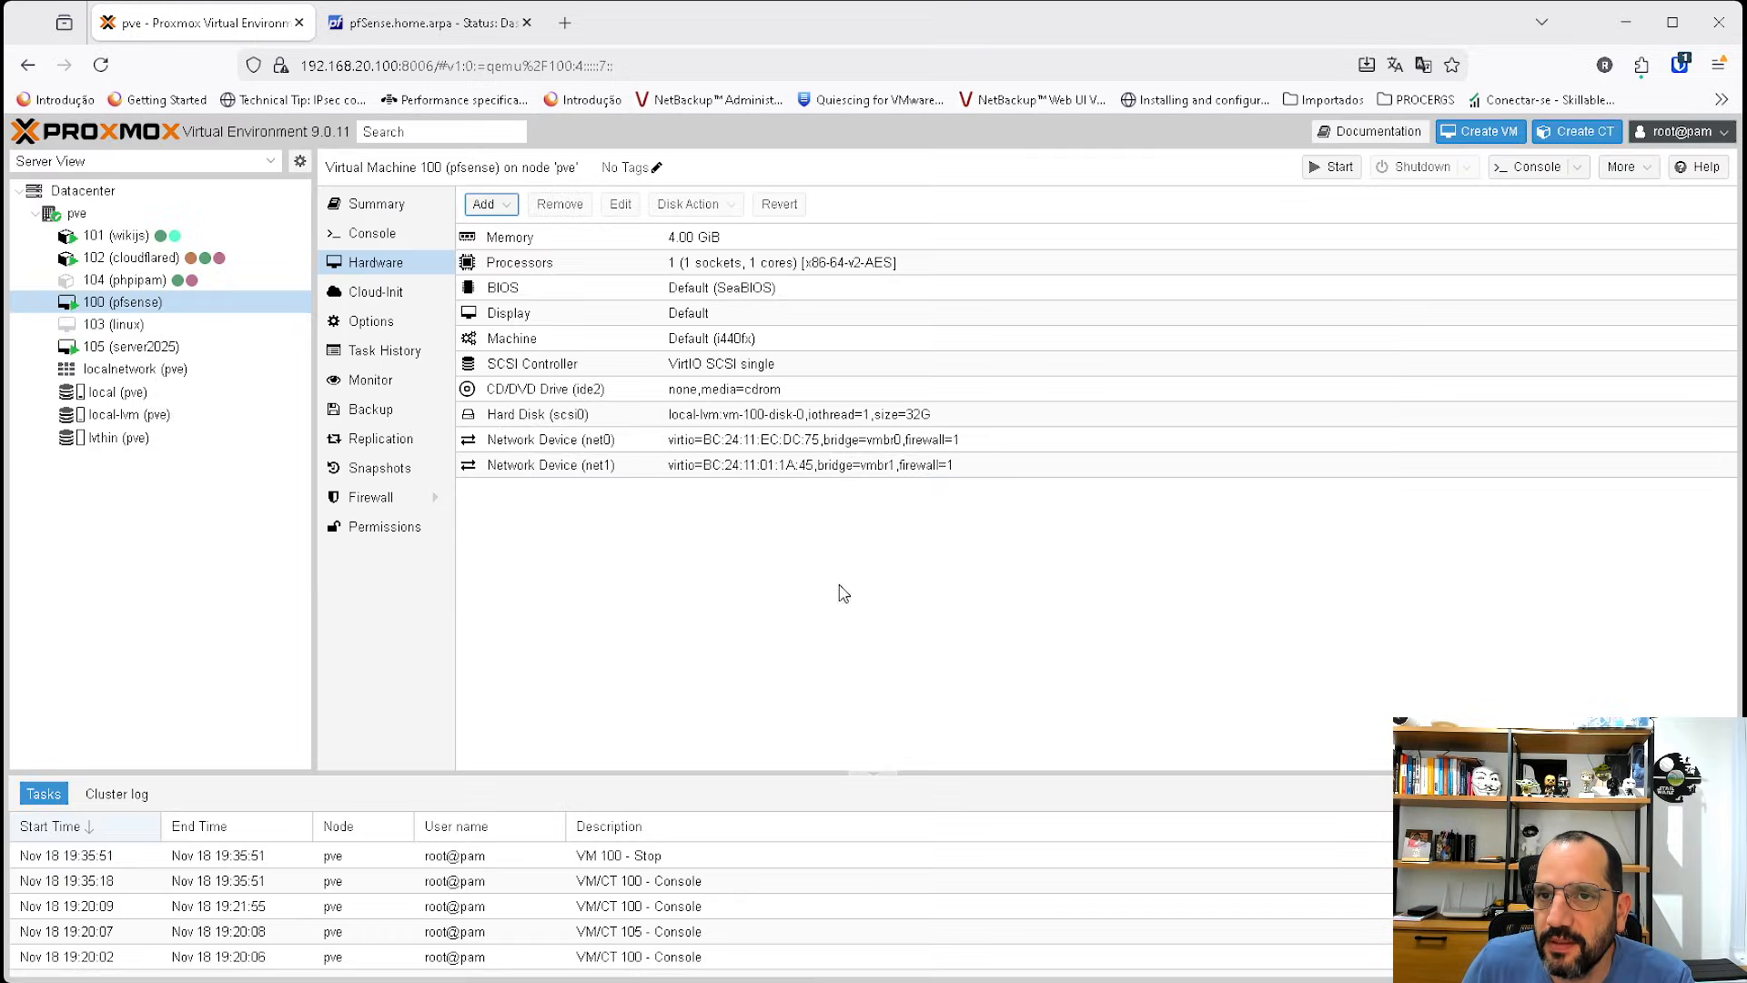
Start the VM from its console and answer n to setting up VLANs.
{"action": "left_click", "coordinate": [372, 233]}
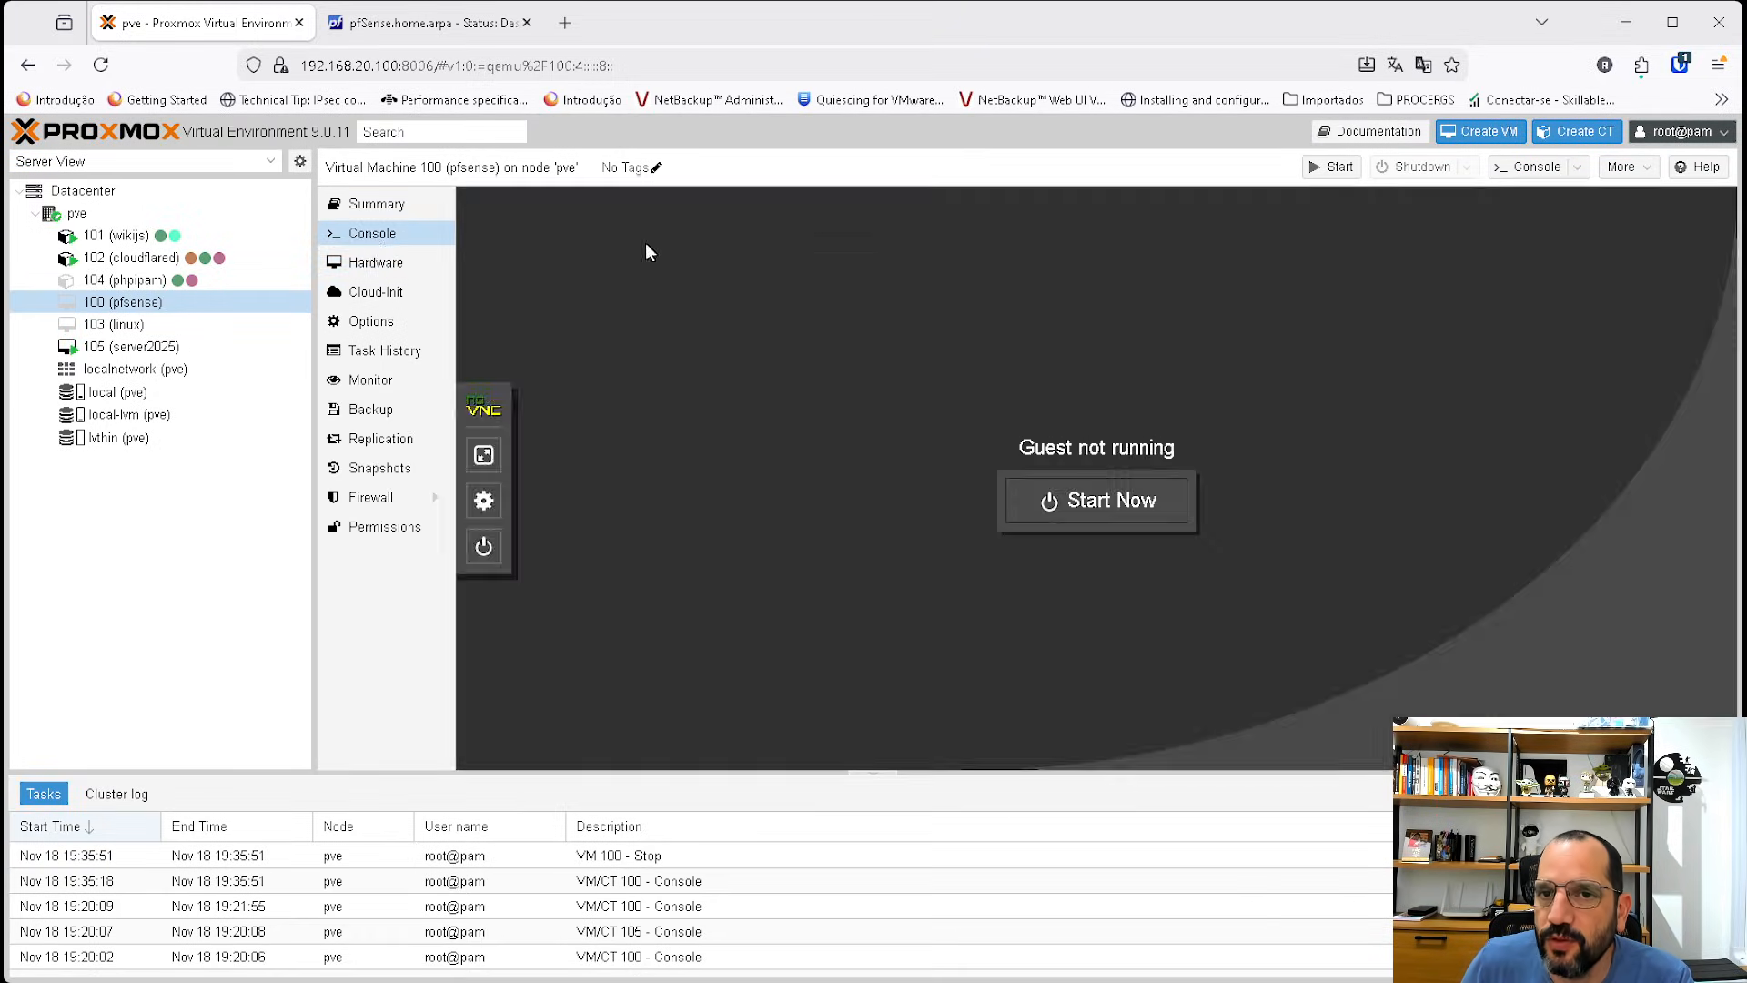
{"action": "left_click", "coordinate": [1331, 167]}
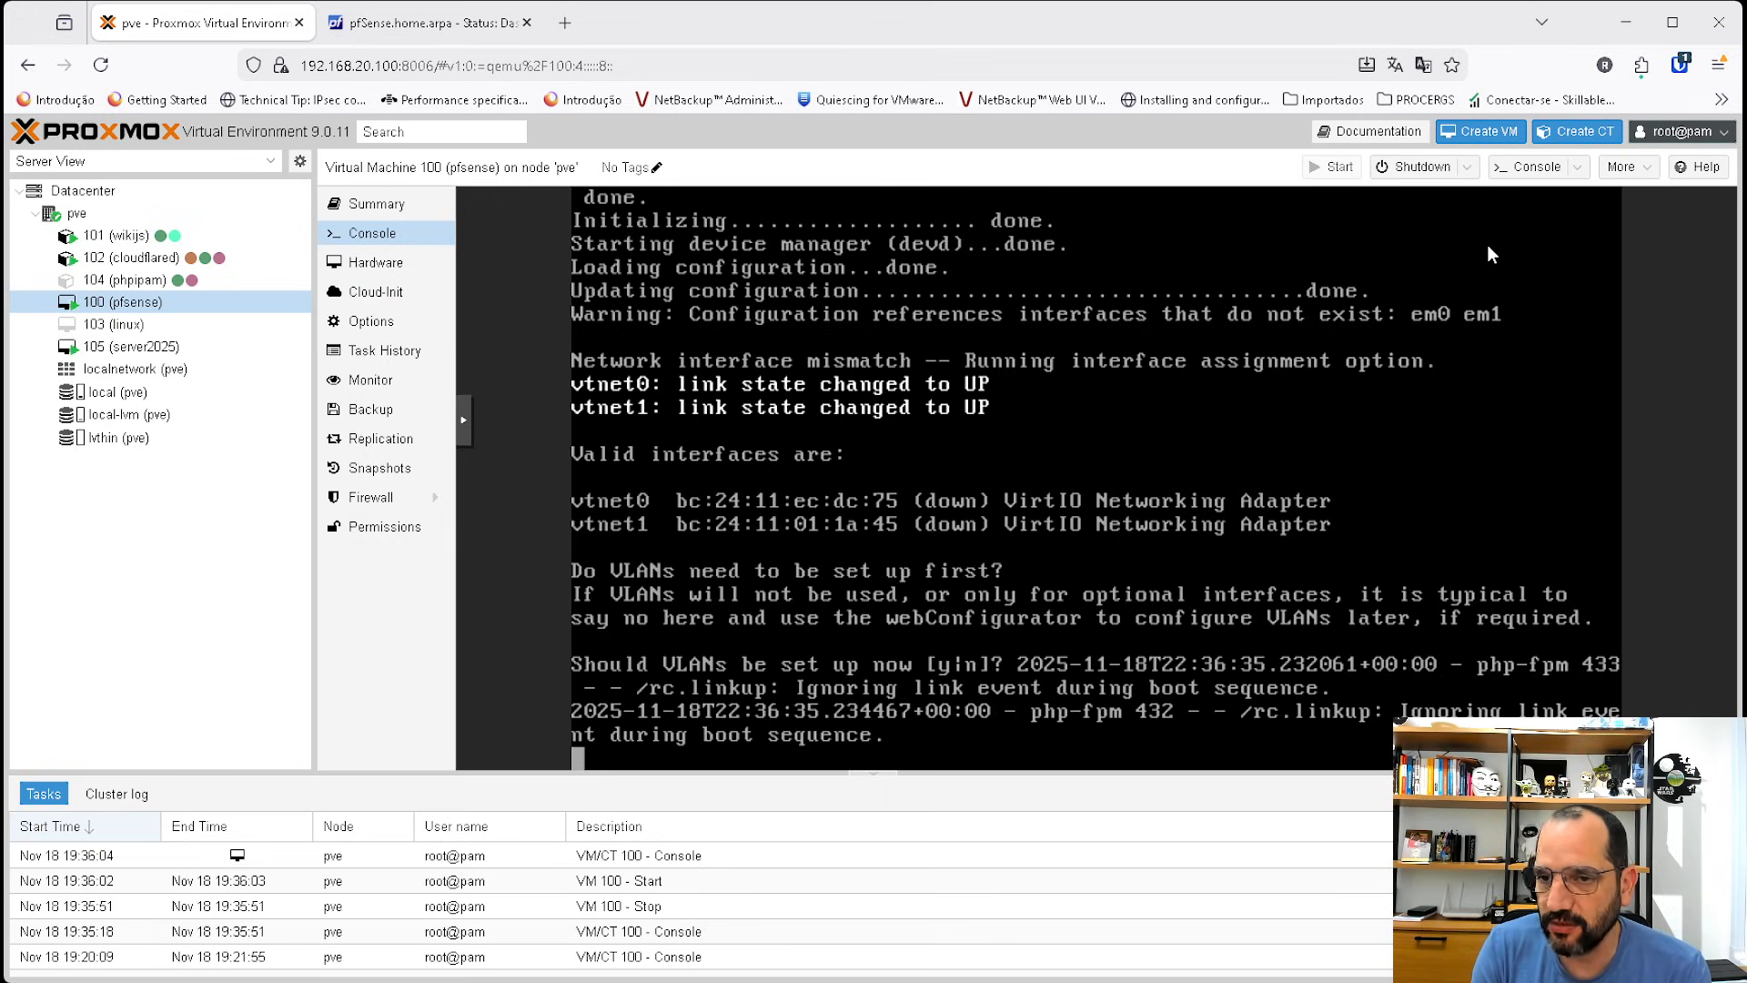
{"action": "type", "text": "n"}
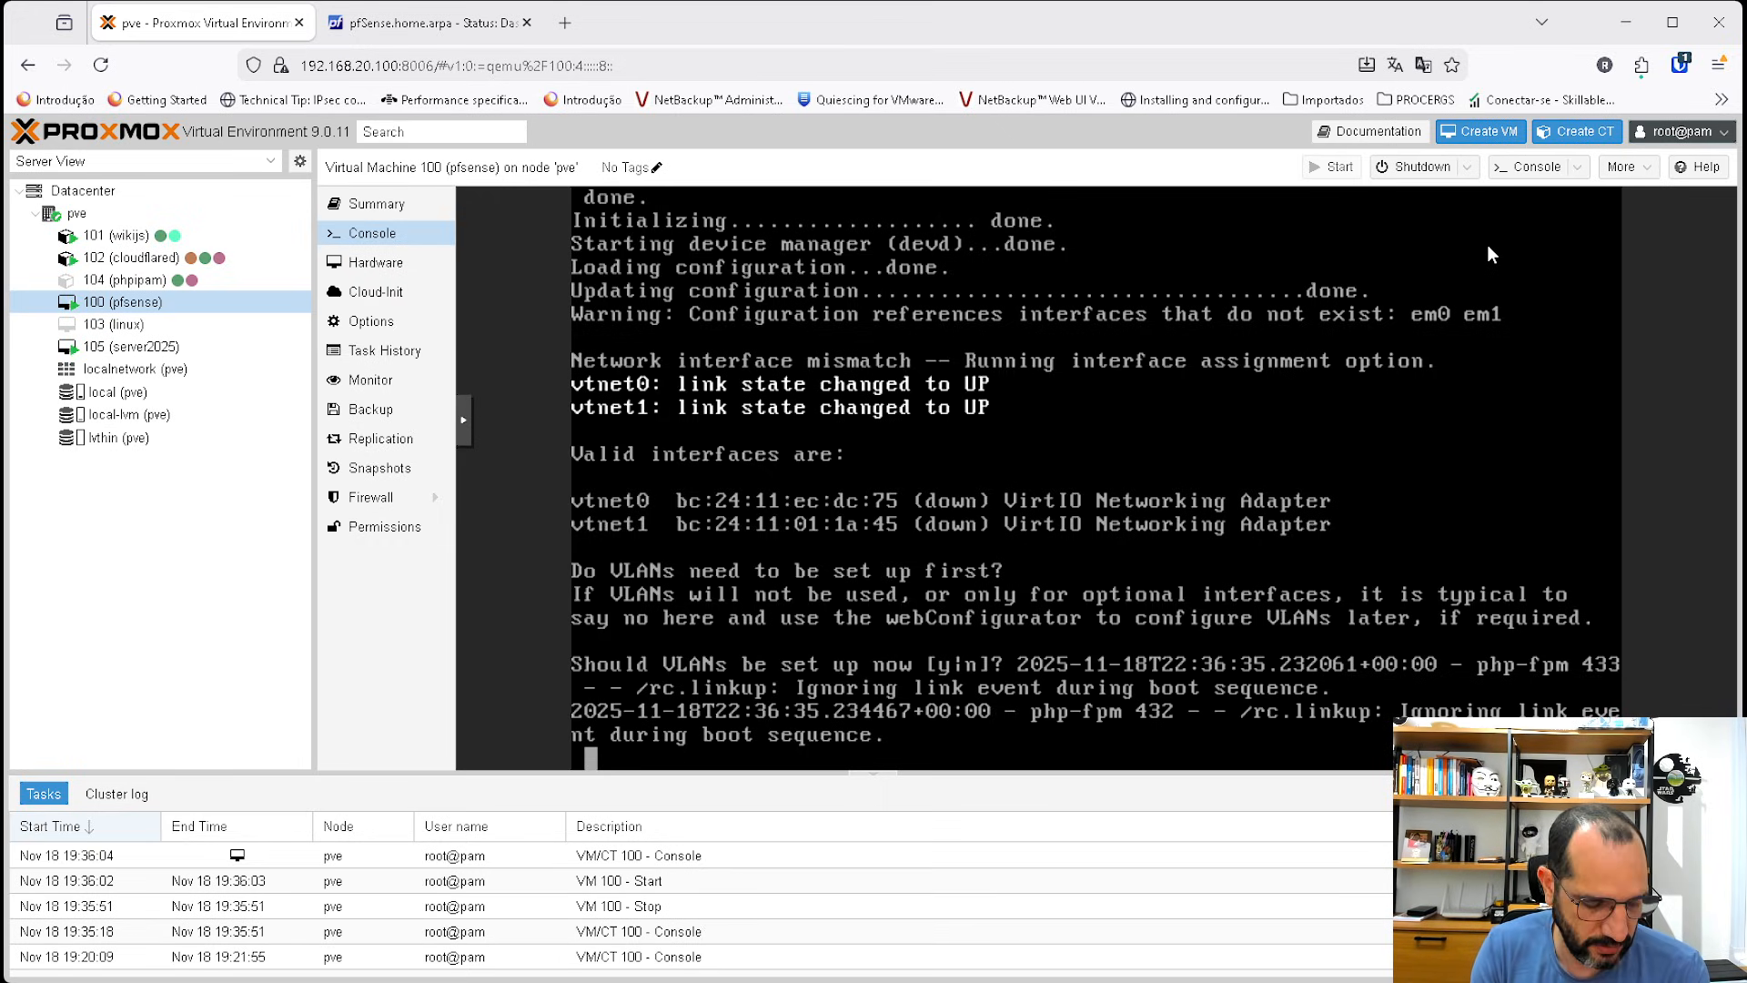
{"action": "key", "text": "Return"}
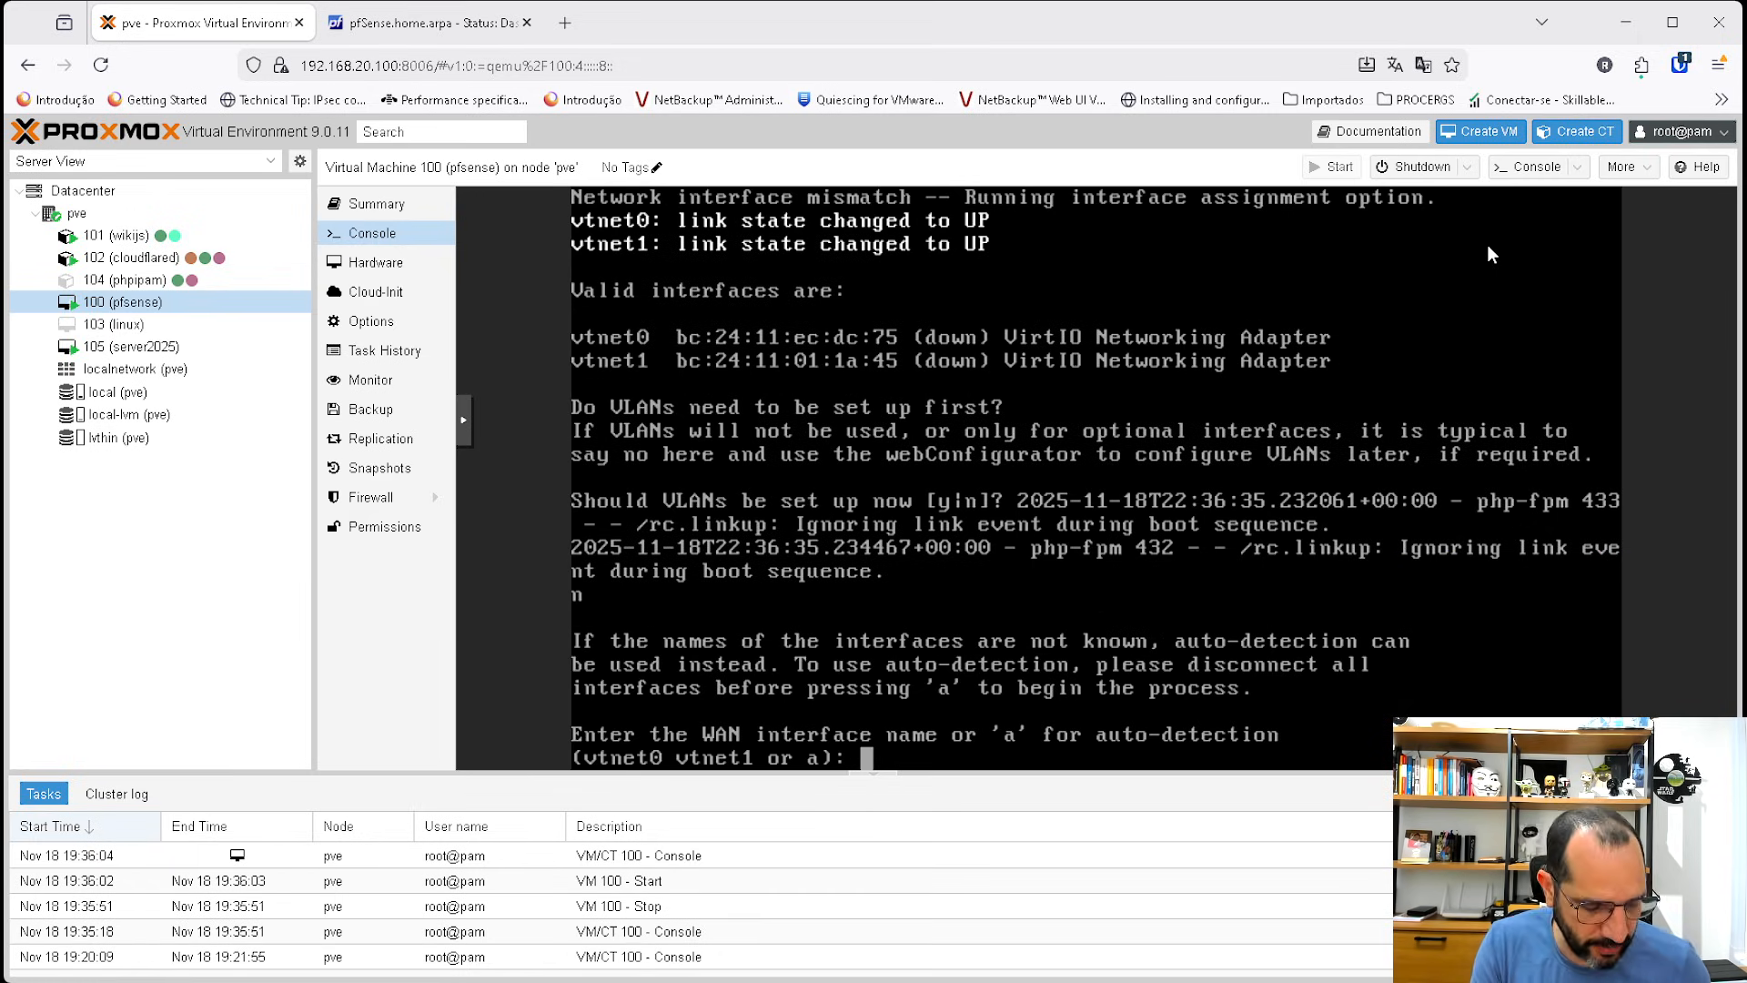
Assign vtnet0 as the WAN interface and vtnet1 as the LAN interface, then confirm with y.
{"action": "type", "text": "vme"}
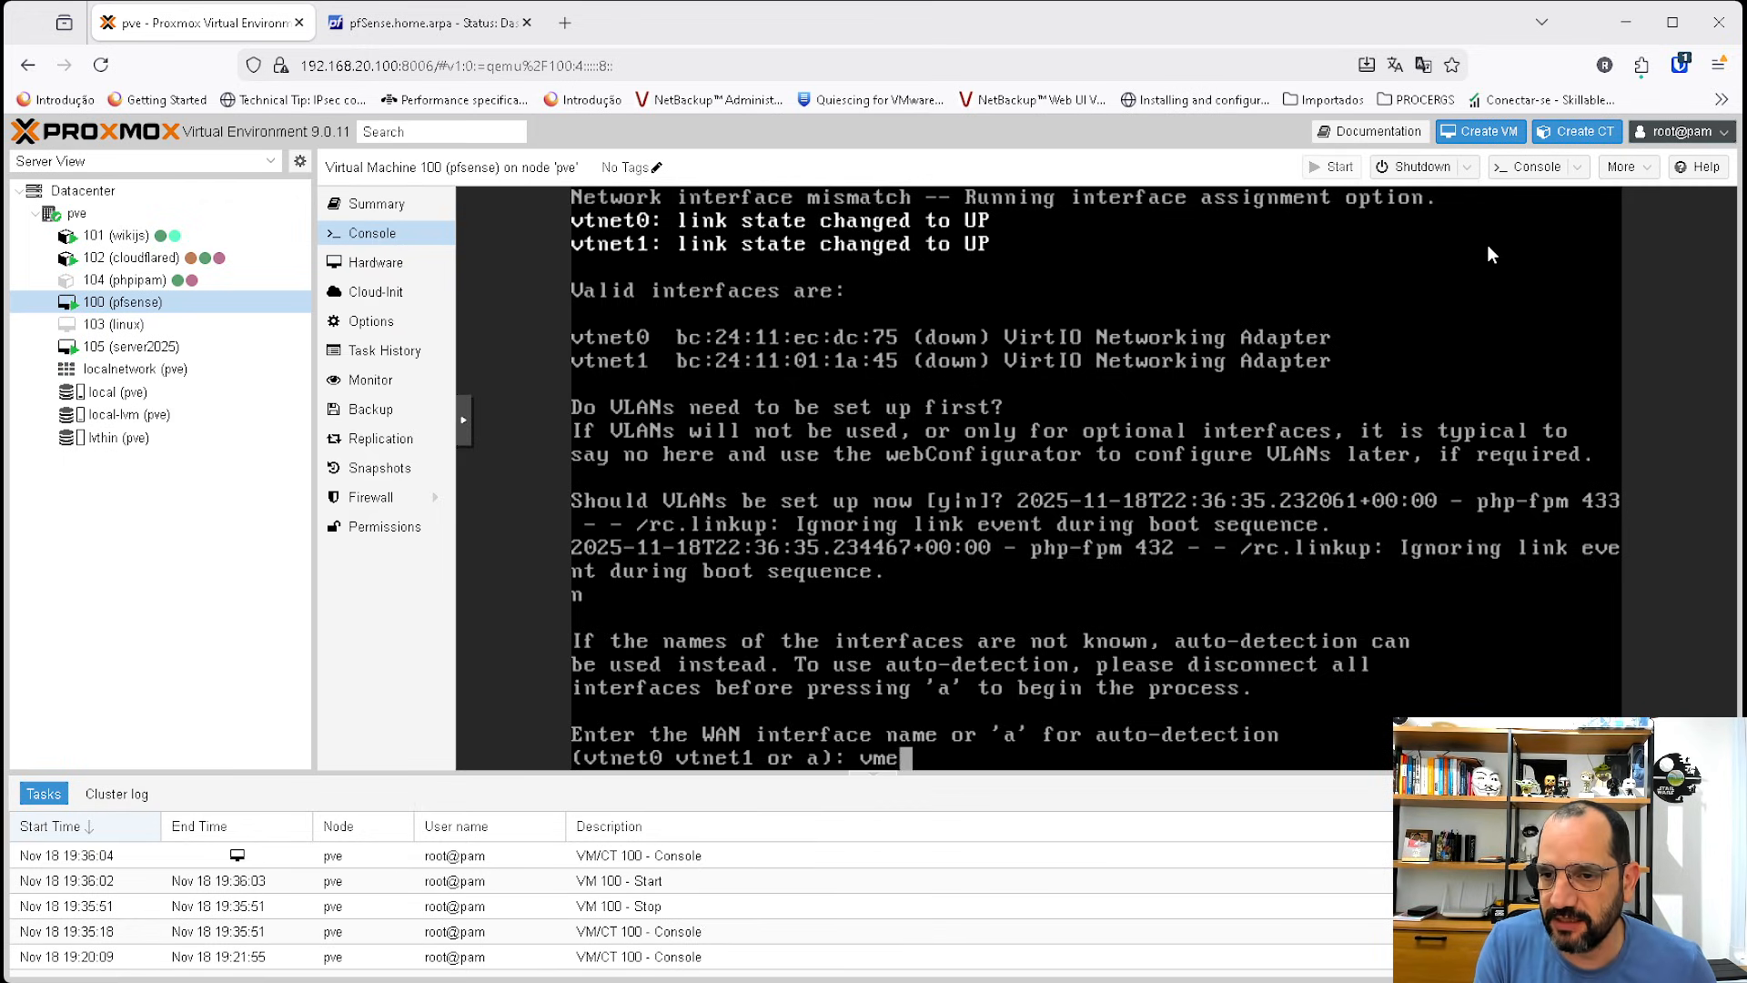
{"action": "key", "text": "BackSpace"}
{"action": "key", "text": "BackSpace"}
{"action": "type", "text": "tnet0"}
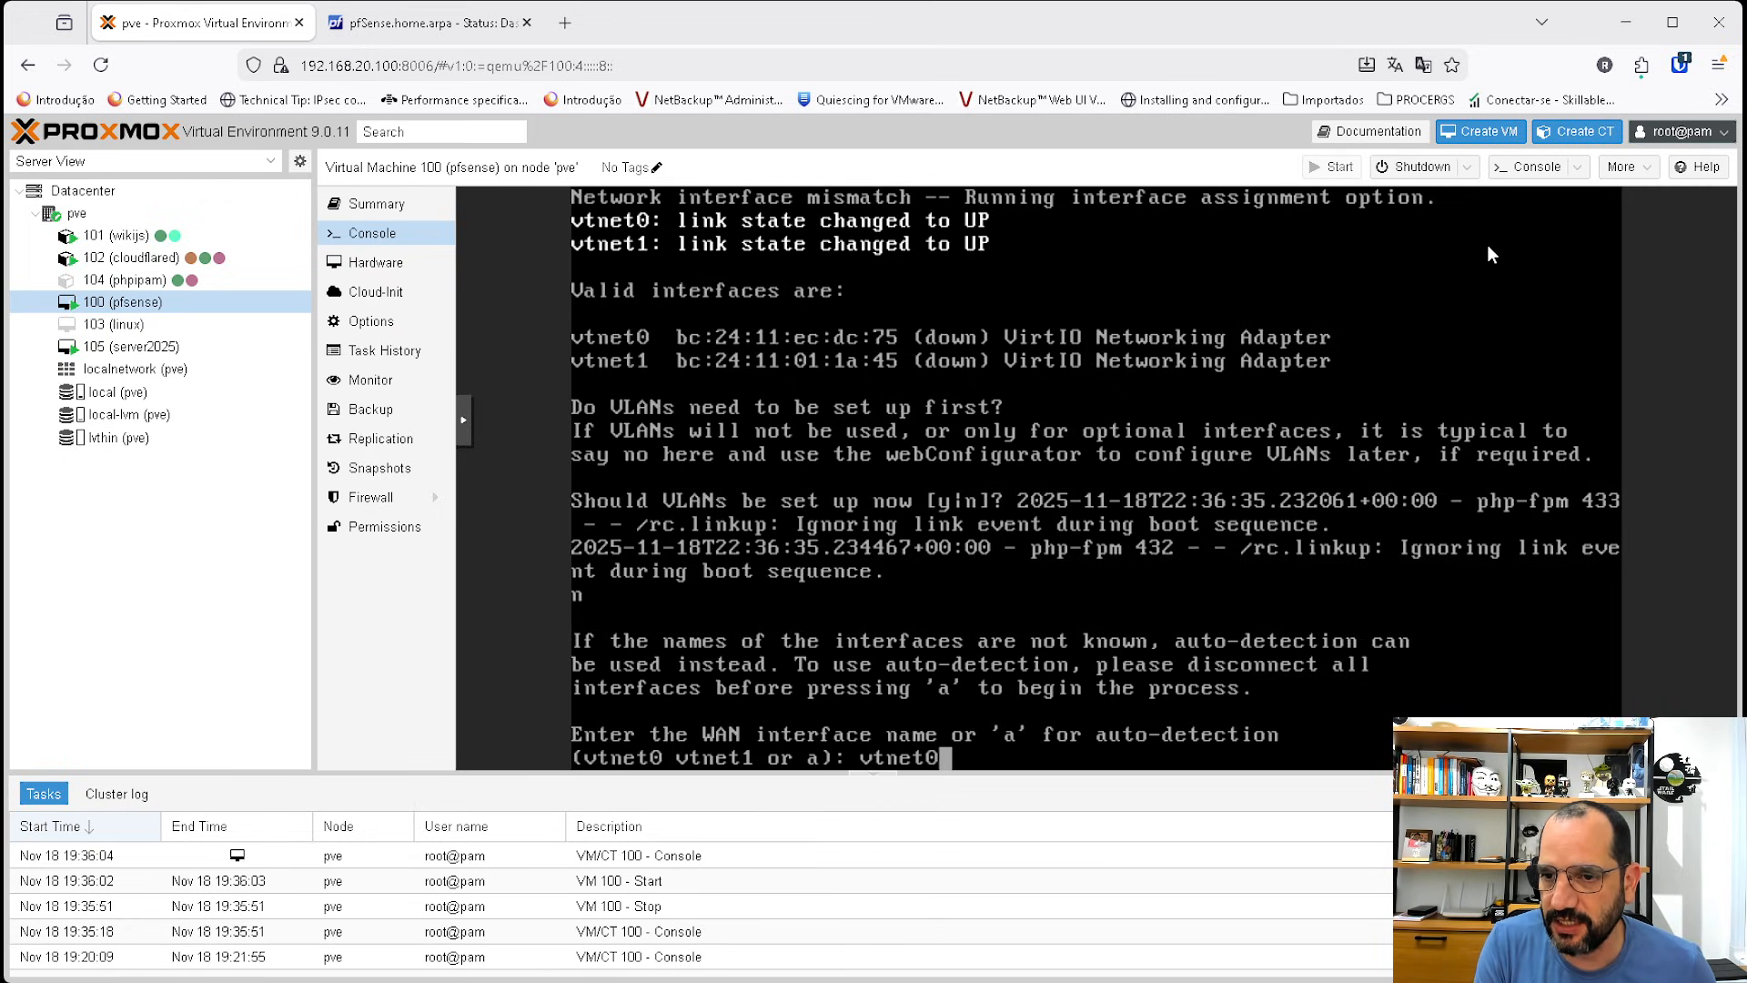
{"action": "key", "text": "Return"}
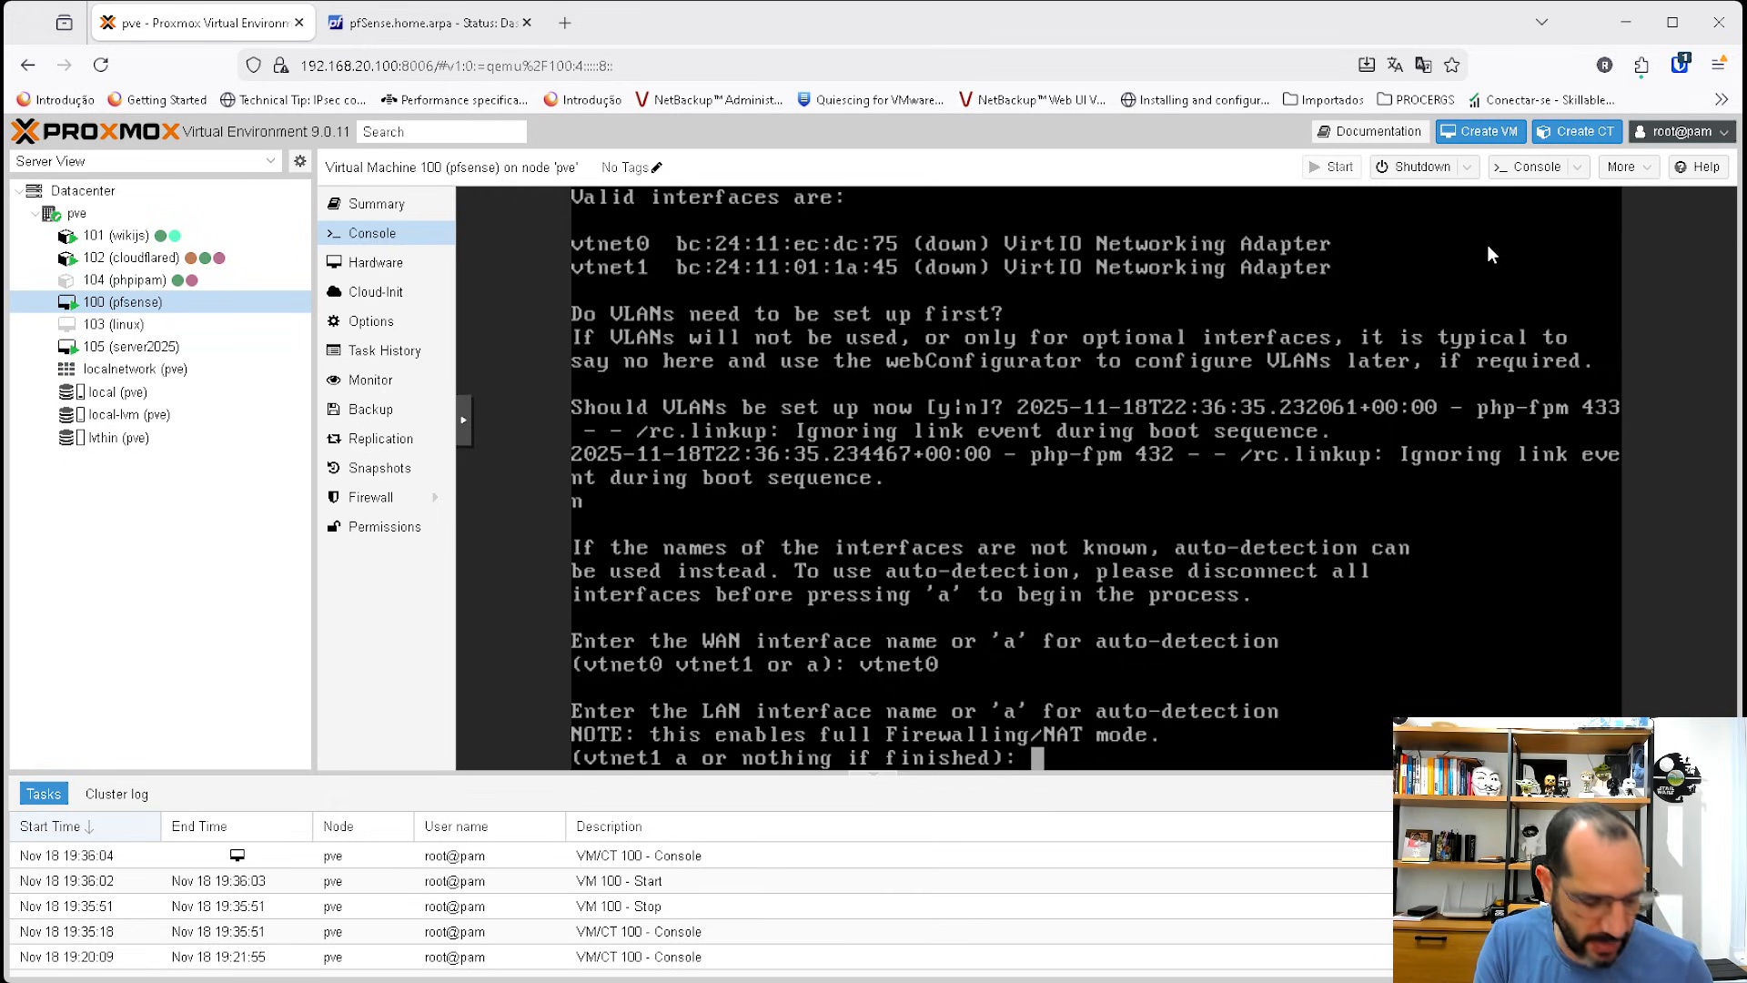
{"action": "type", "text": "vtnet"}
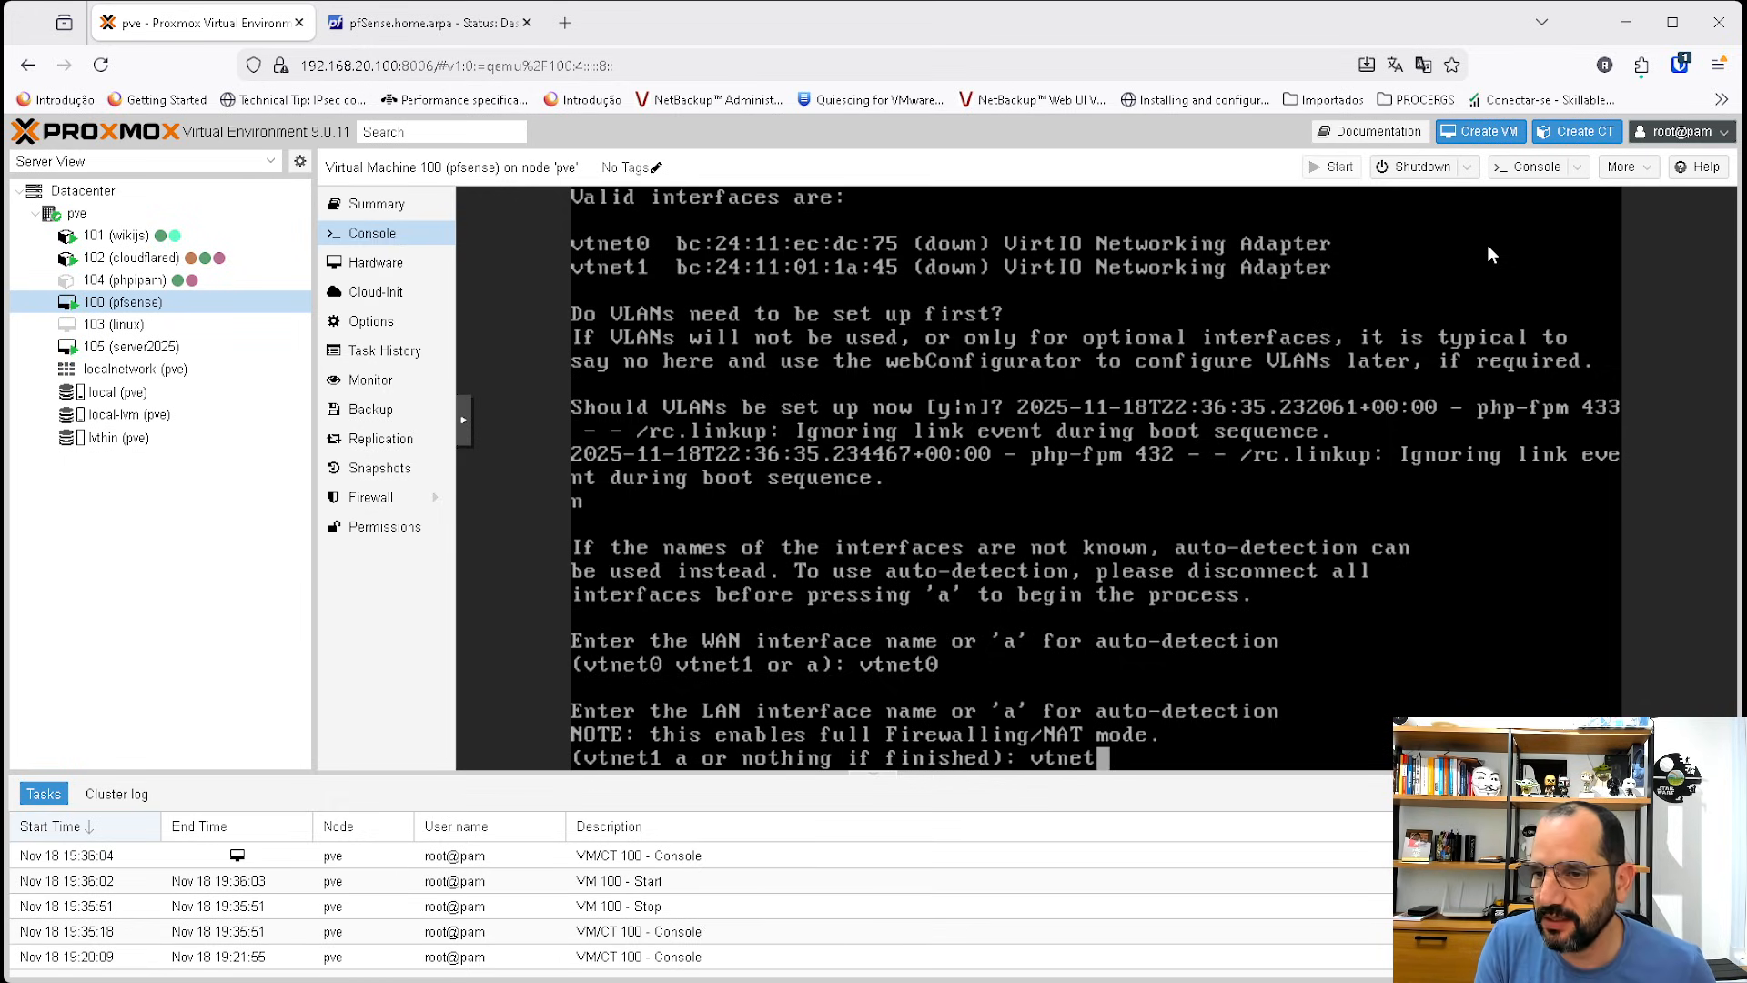
{"action": "type", "text": "1"}
{"action": "key", "text": "Return"}
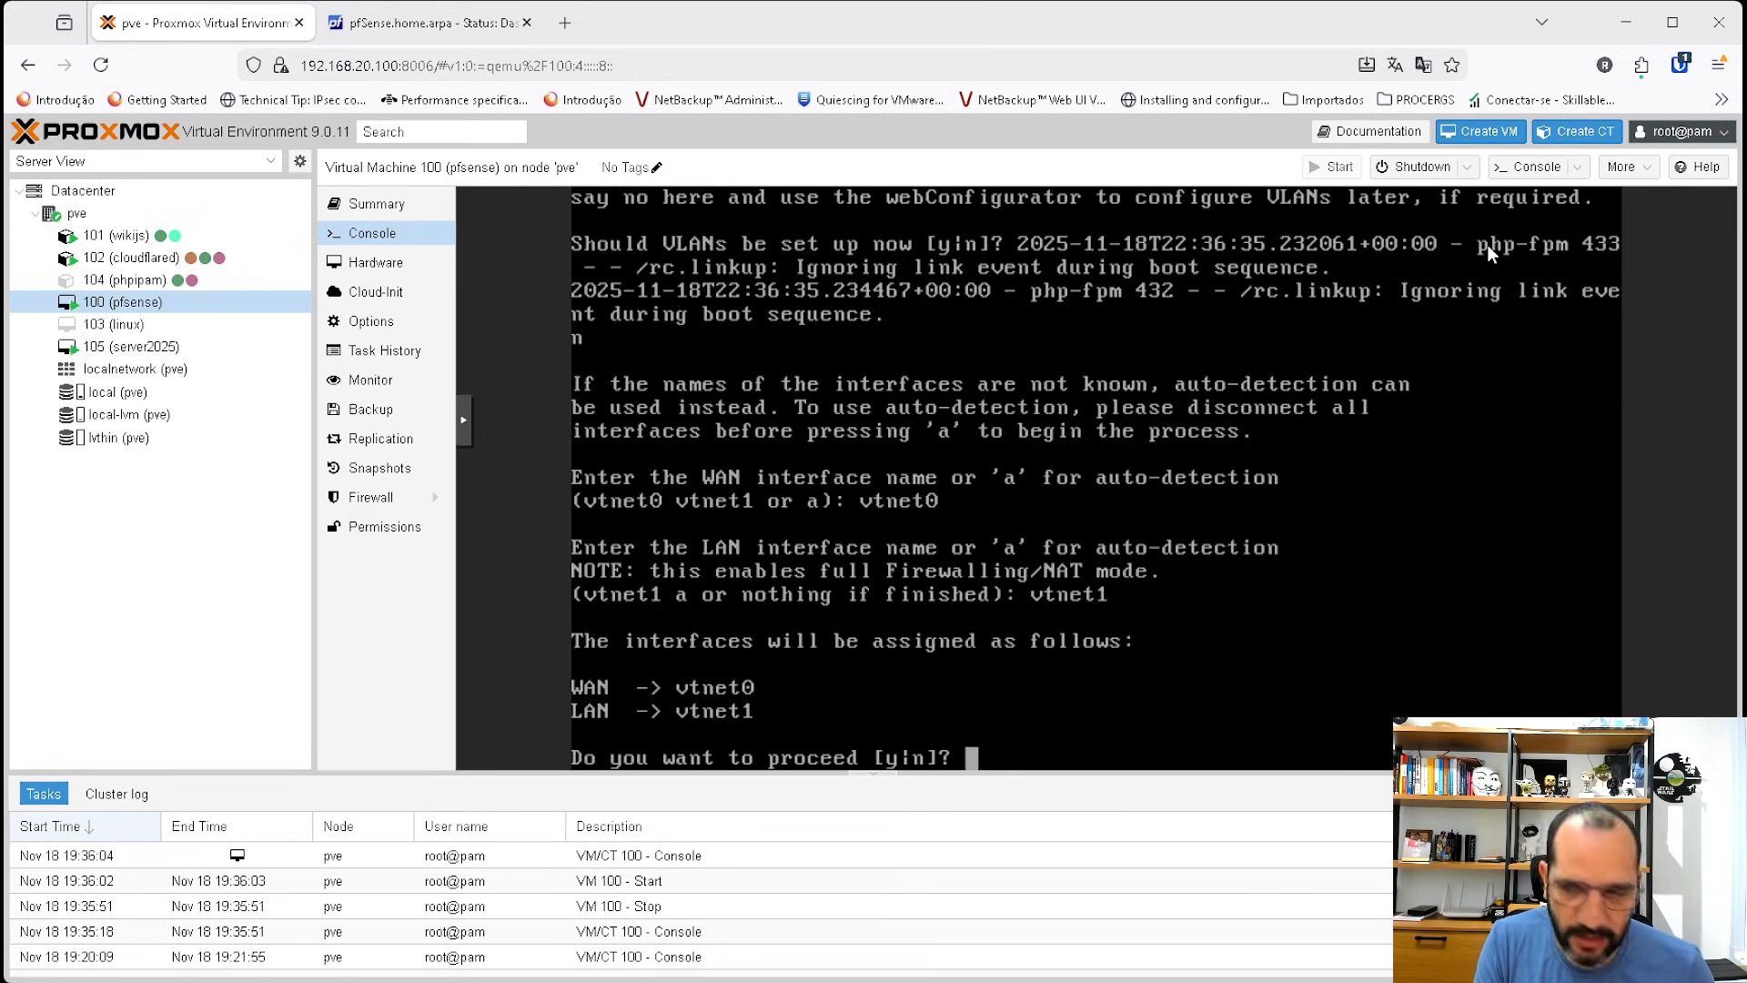
{"action": "type", "text": "y"}
{"action": "key", "text": "Return"}
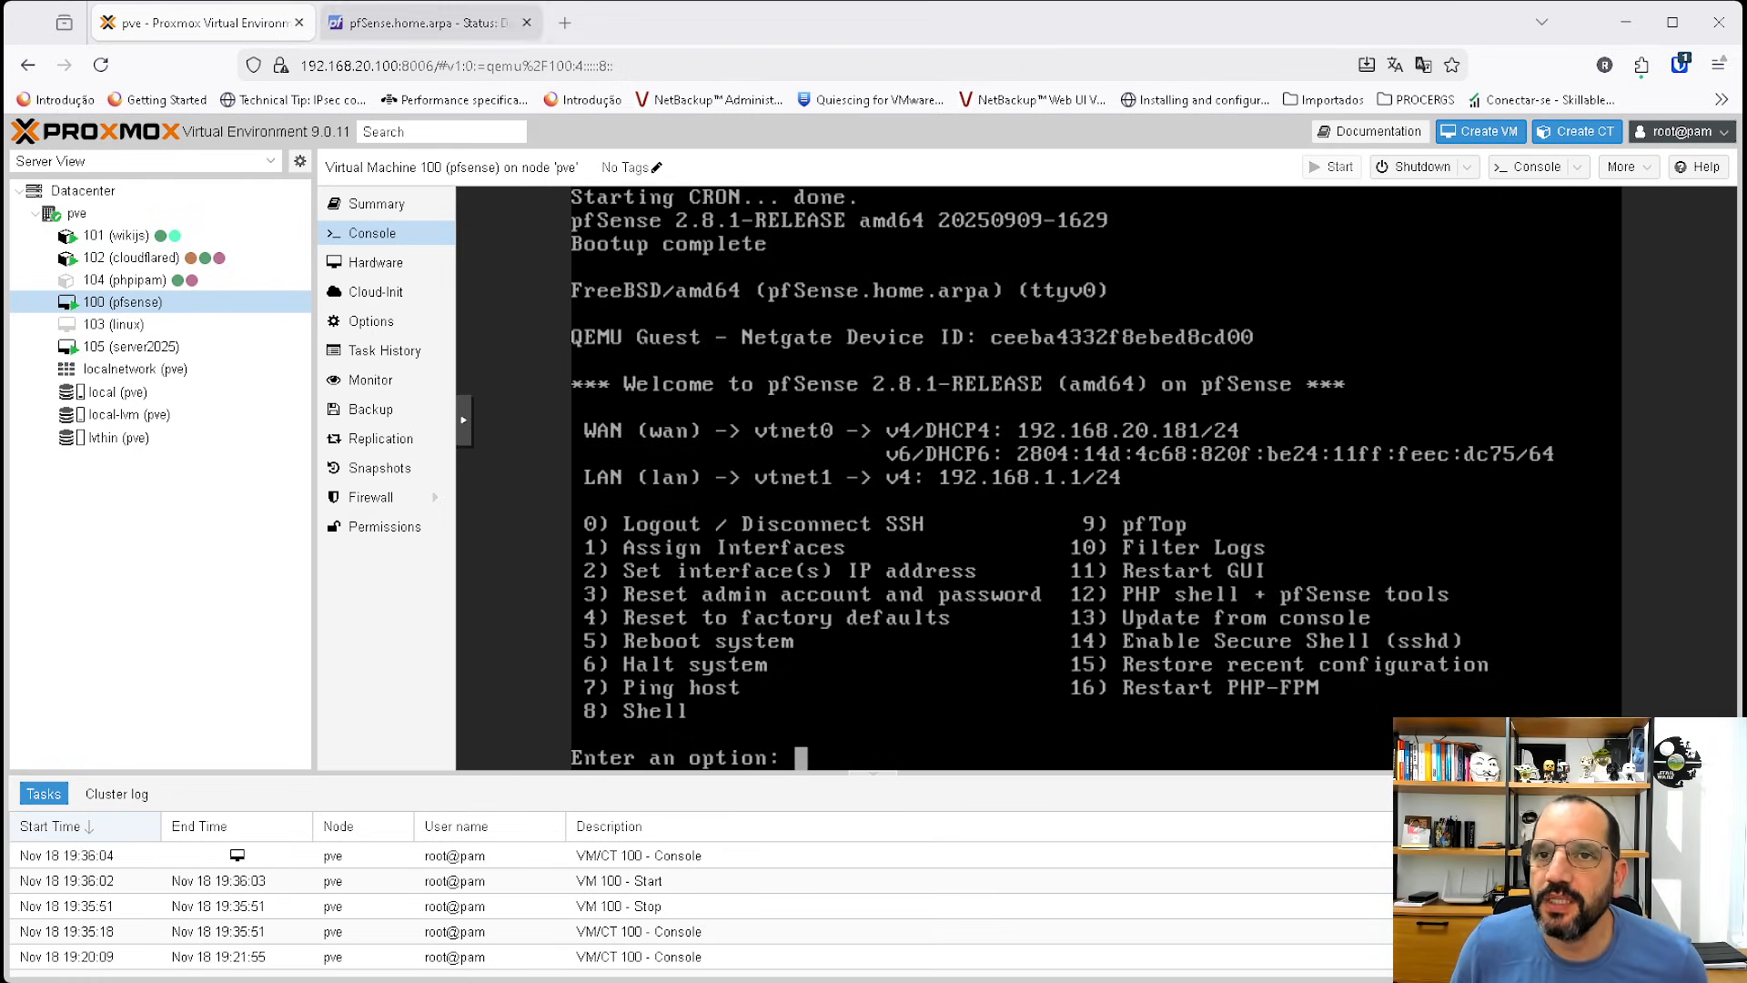
Reload the pfSense web interface at 192.168.20.181 in the other browser tab.
{"action": "left_click", "coordinate": [416, 25]}
{"action": "left_click", "coordinate": [102, 65]}
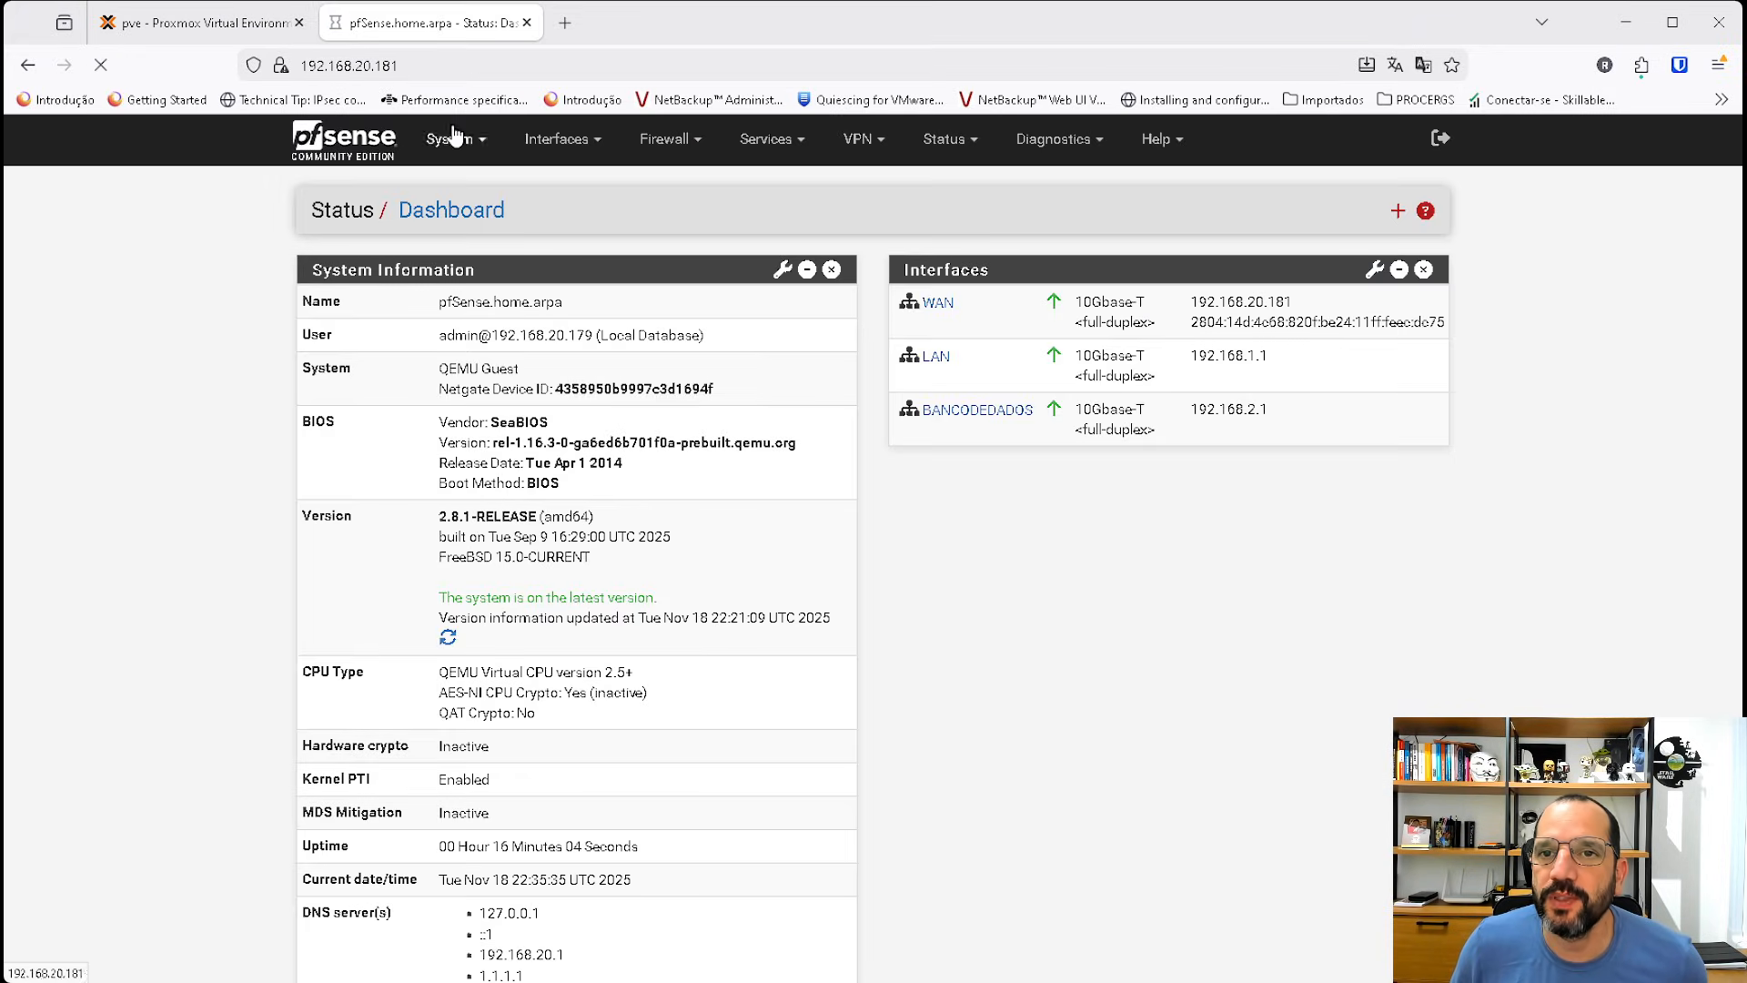
{"action": "left_click", "coordinate": [510, 63]}
{"action": "left_click", "coordinate": [511, 63]}
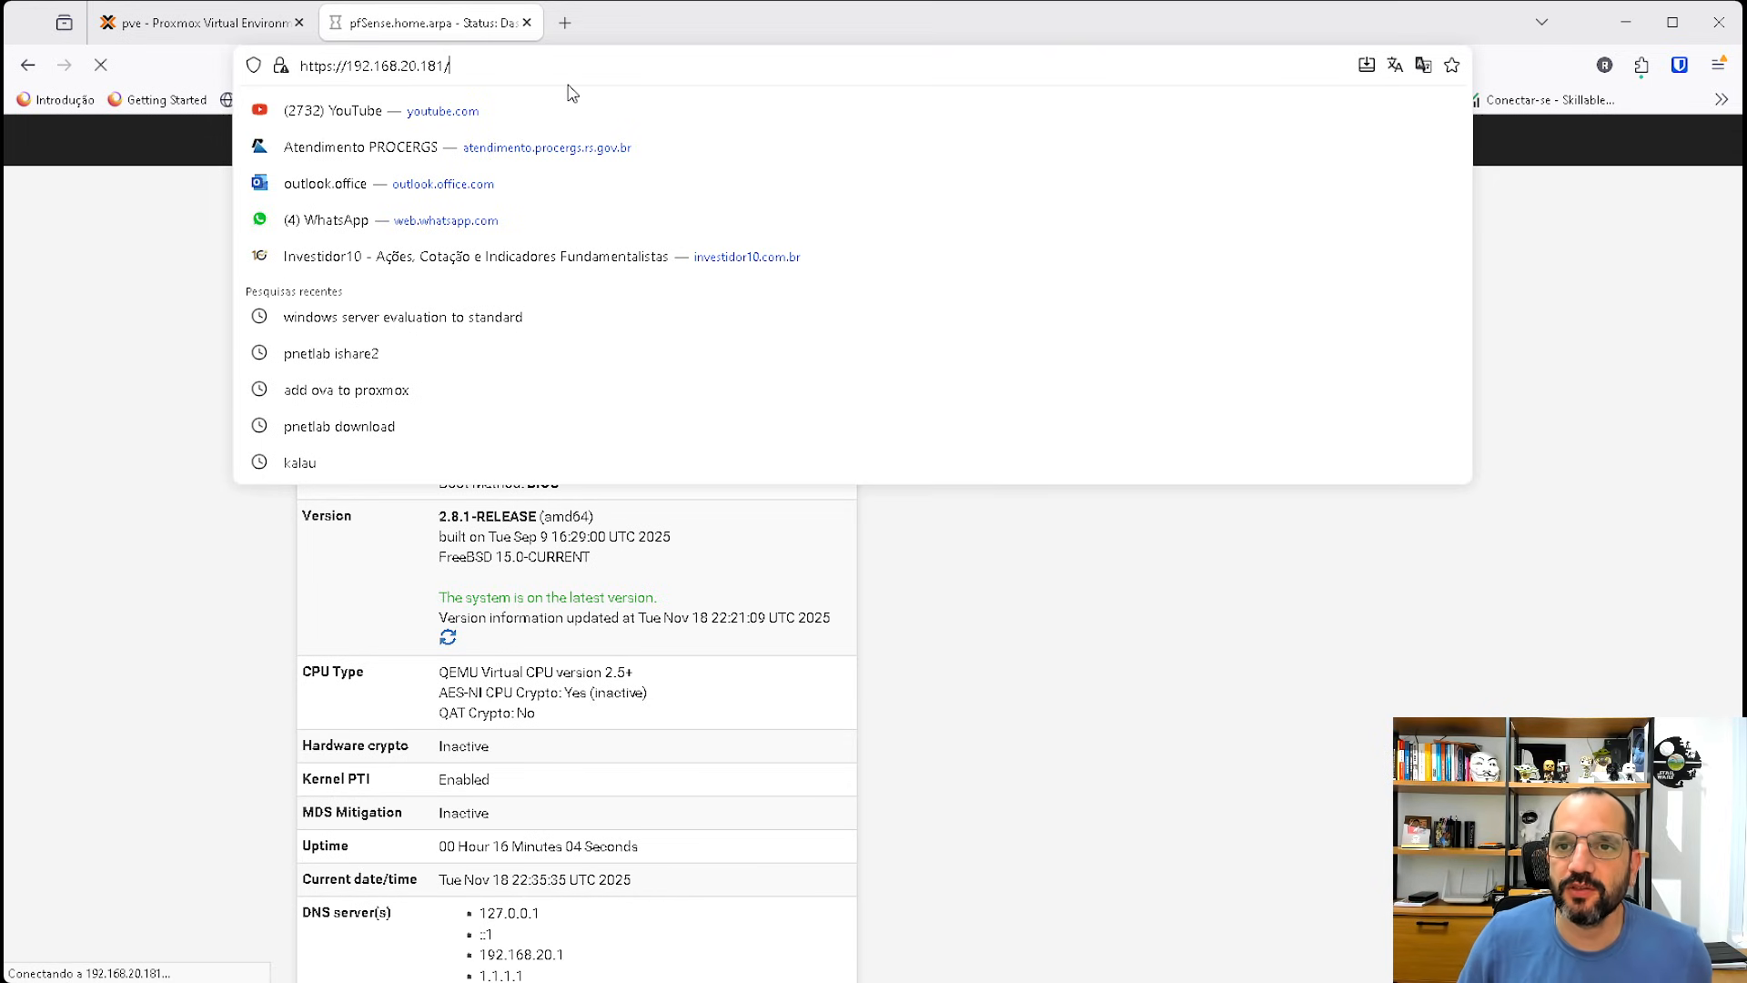
{"action": "key", "text": "Return"}
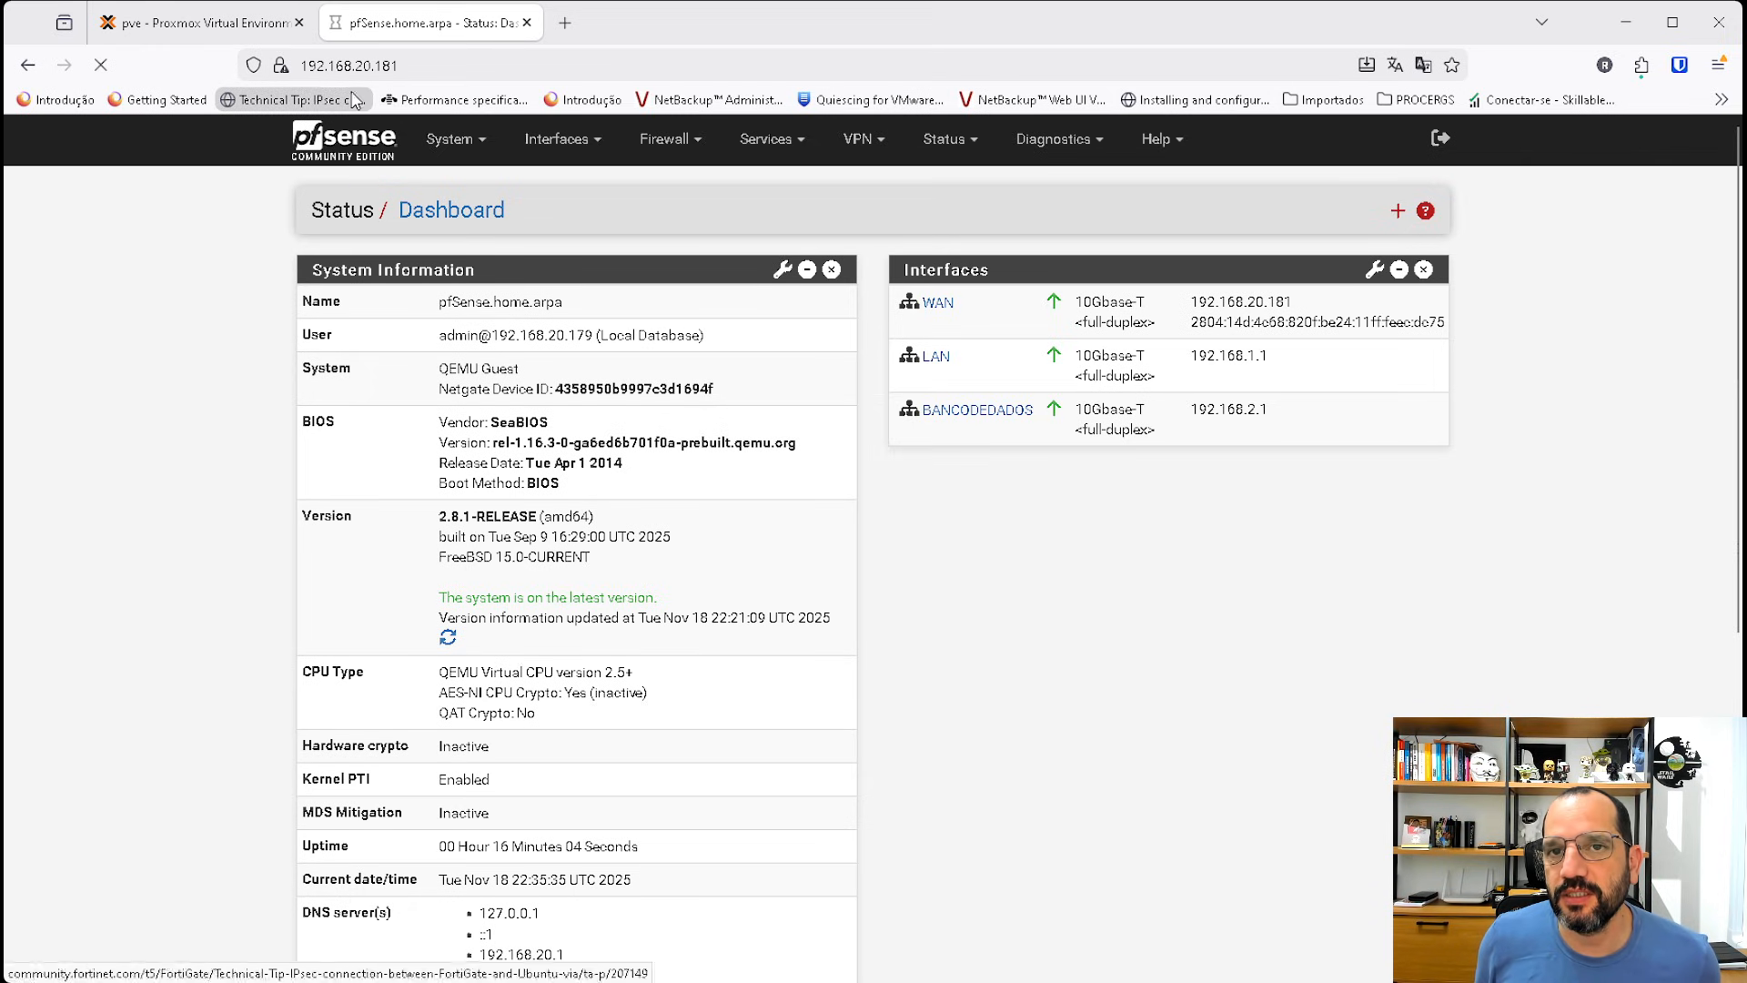
Open option 12 (PHP shell + pfSense tools) and run playback enableallowallwan.
{"action": "left_click", "coordinate": [218, 22]}
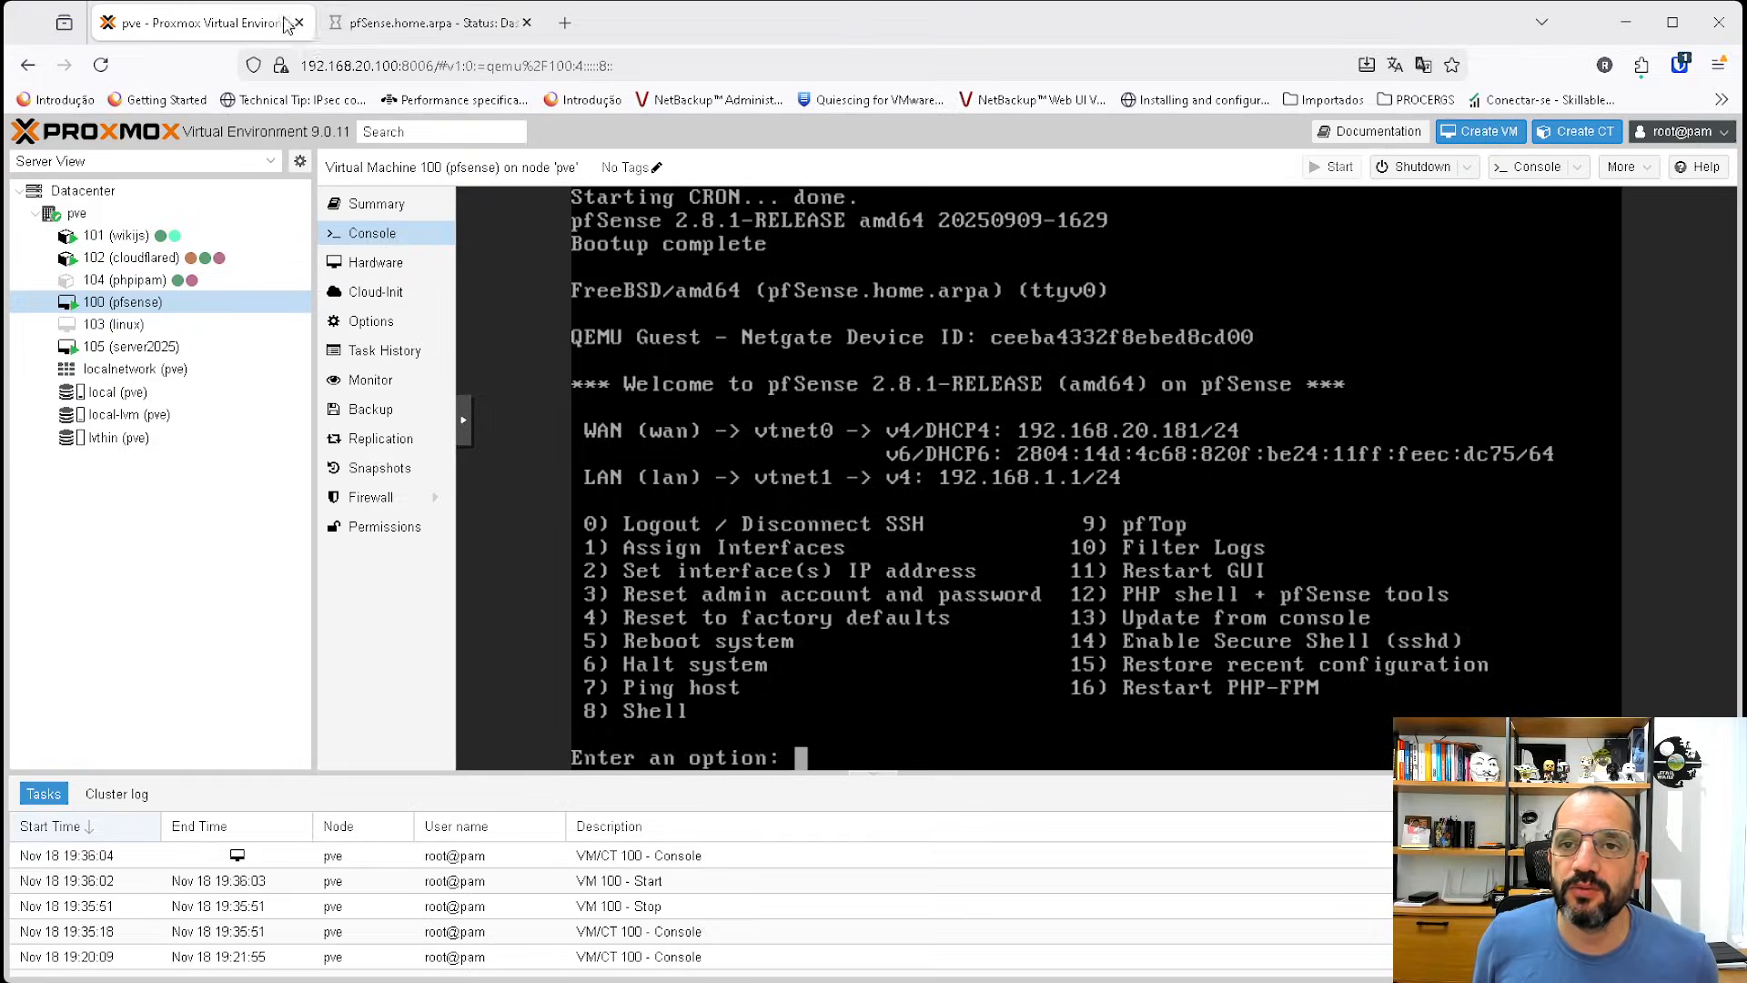
{"action": "left_click", "coordinate": [400, 23]}
{"action": "left_click", "coordinate": [226, 28]}
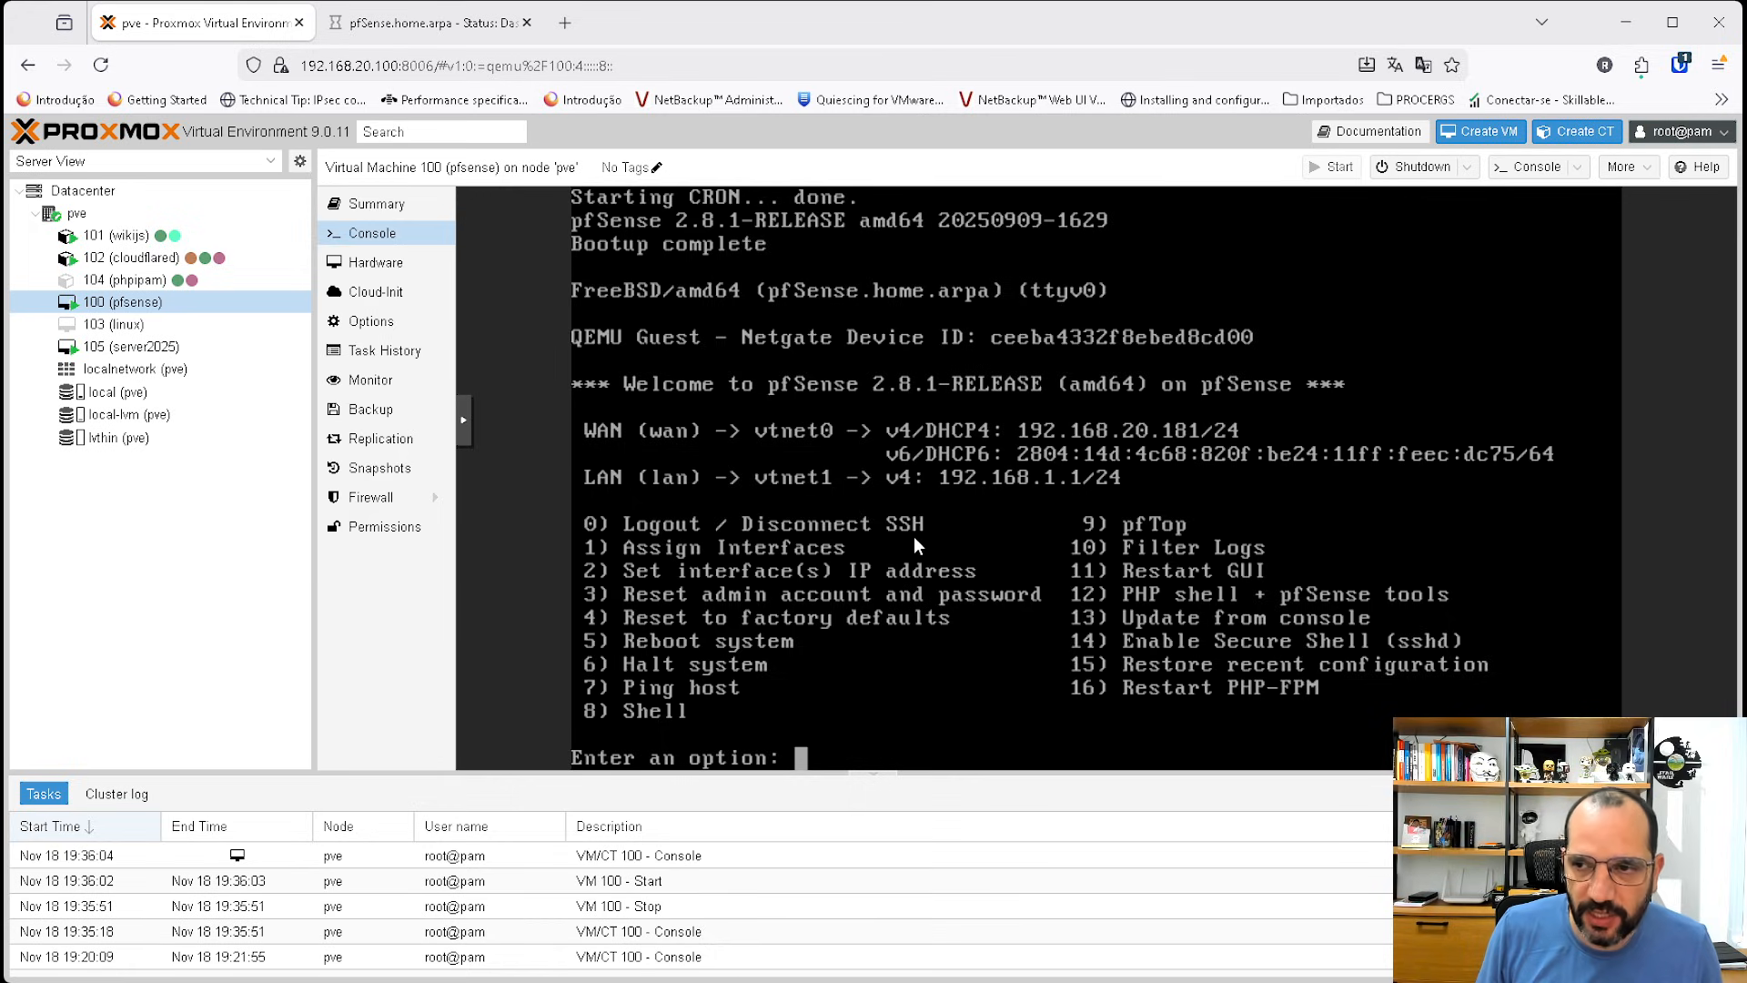
{"action": "type", "text": "12"}
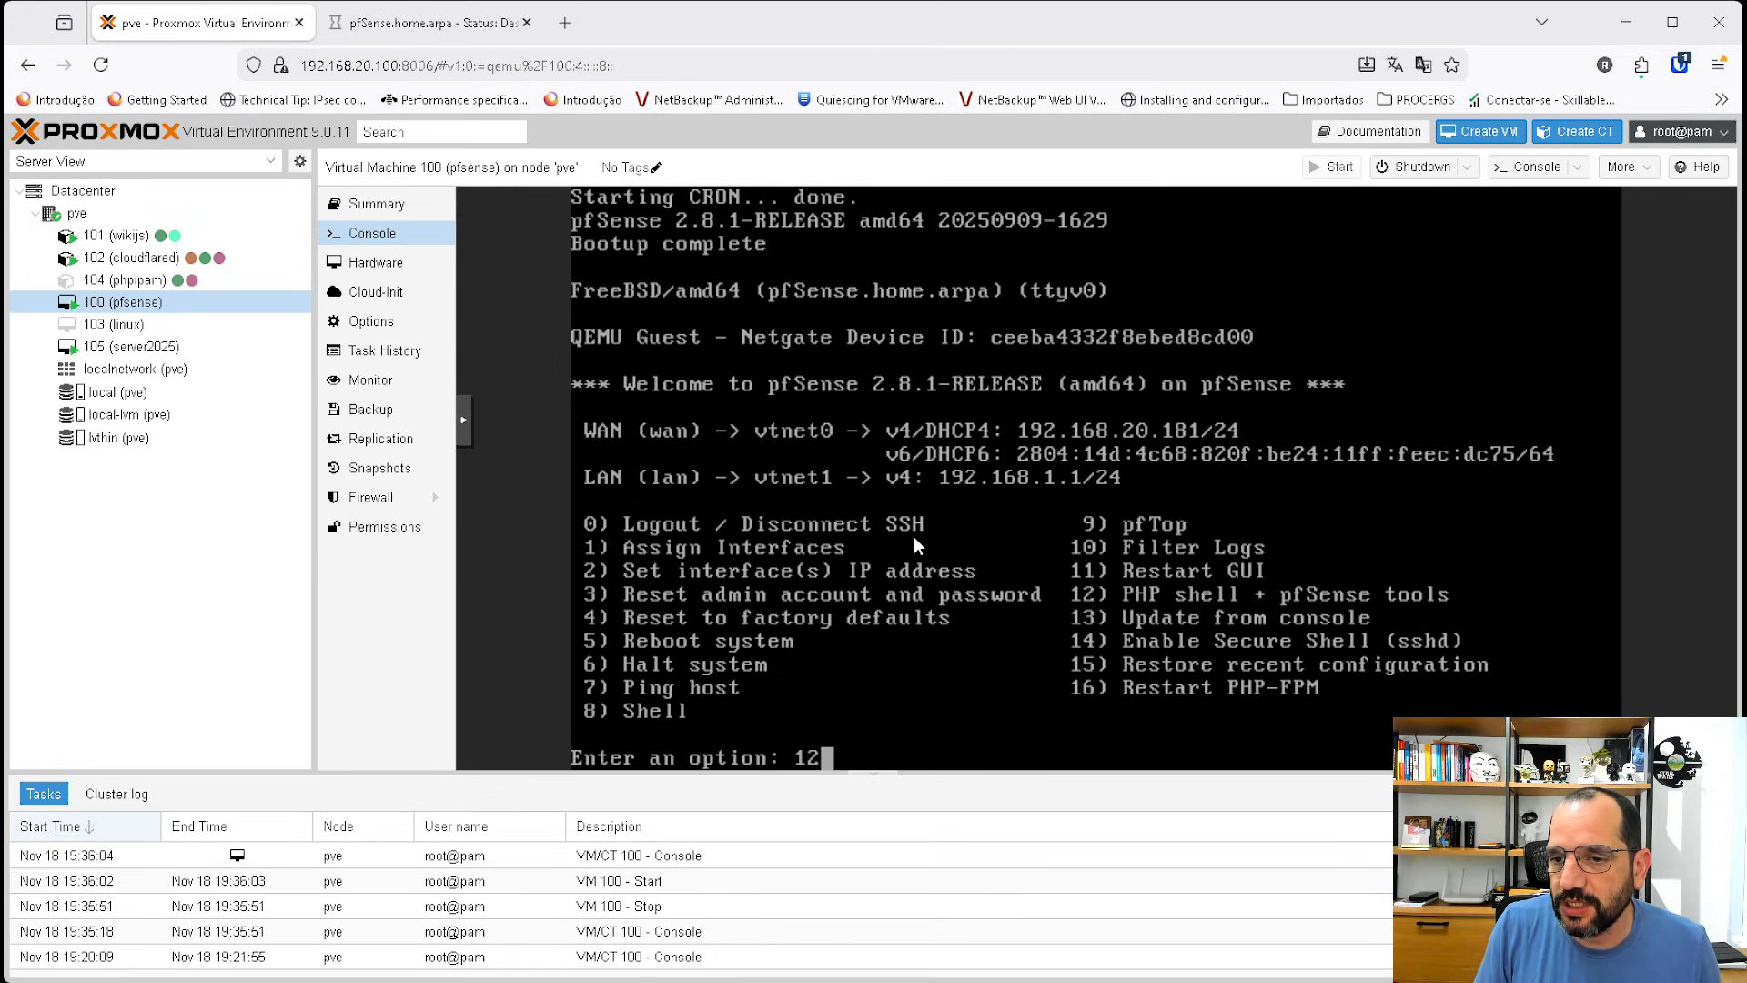
{"action": "key", "text": "Return"}
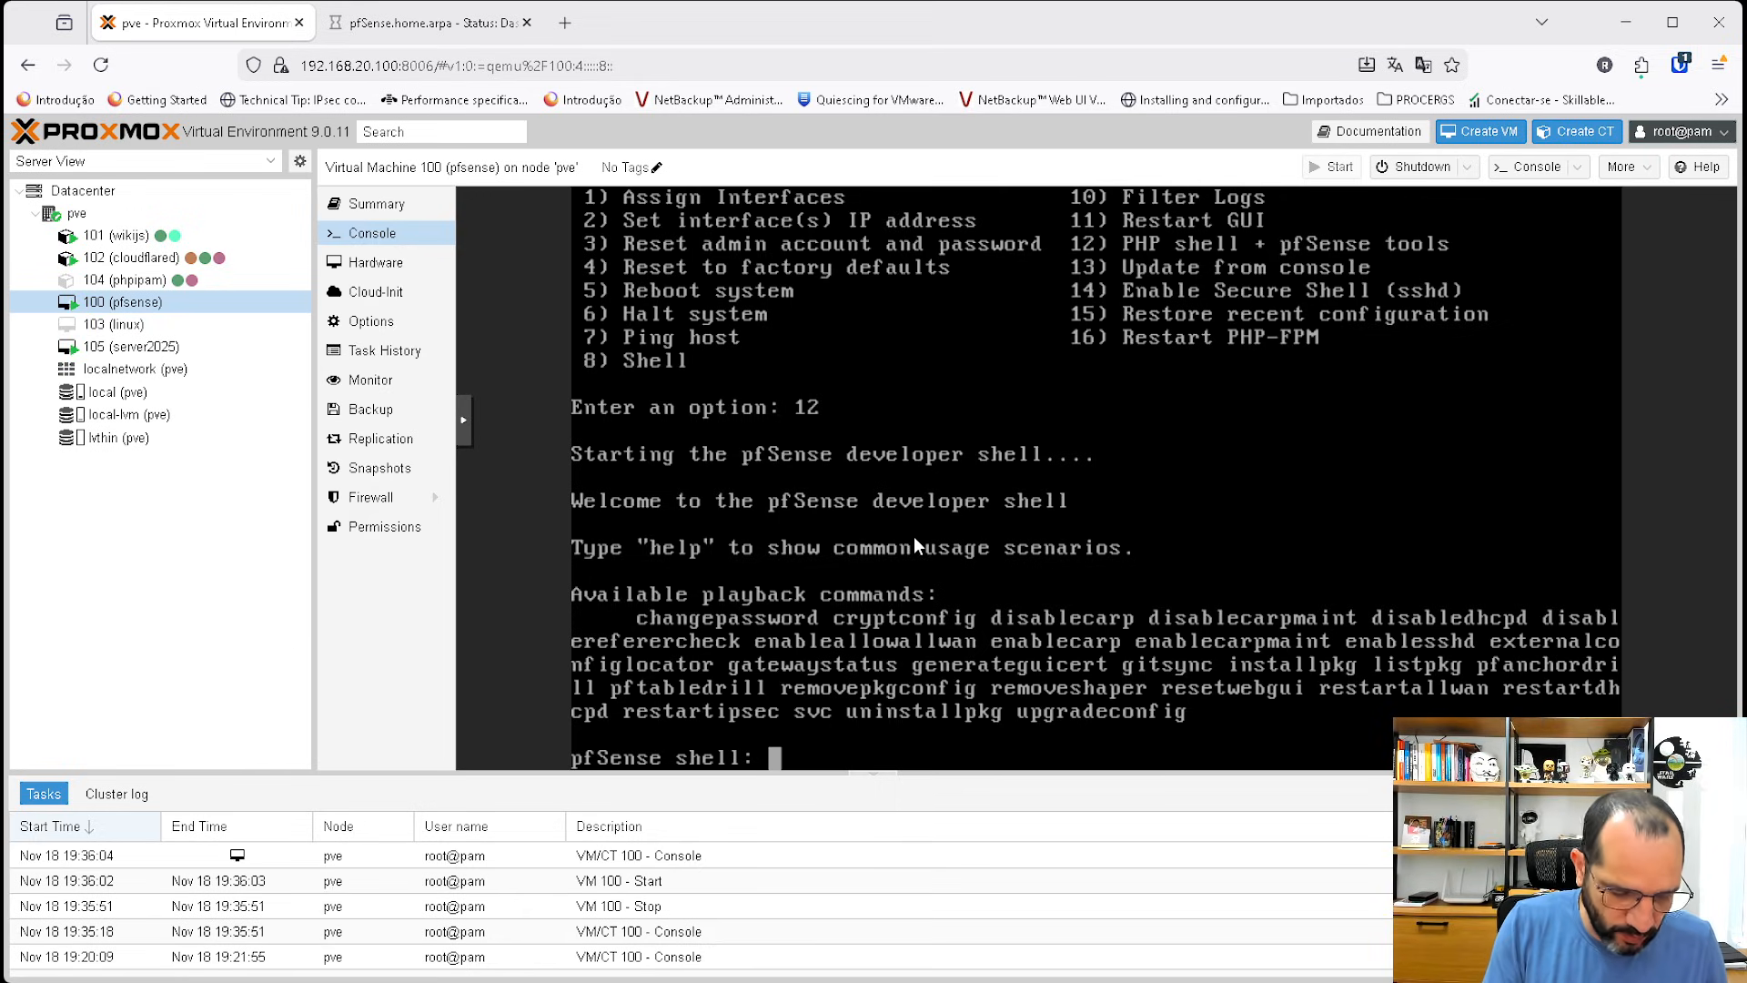
{"action": "type", "text": "playback enablea"}
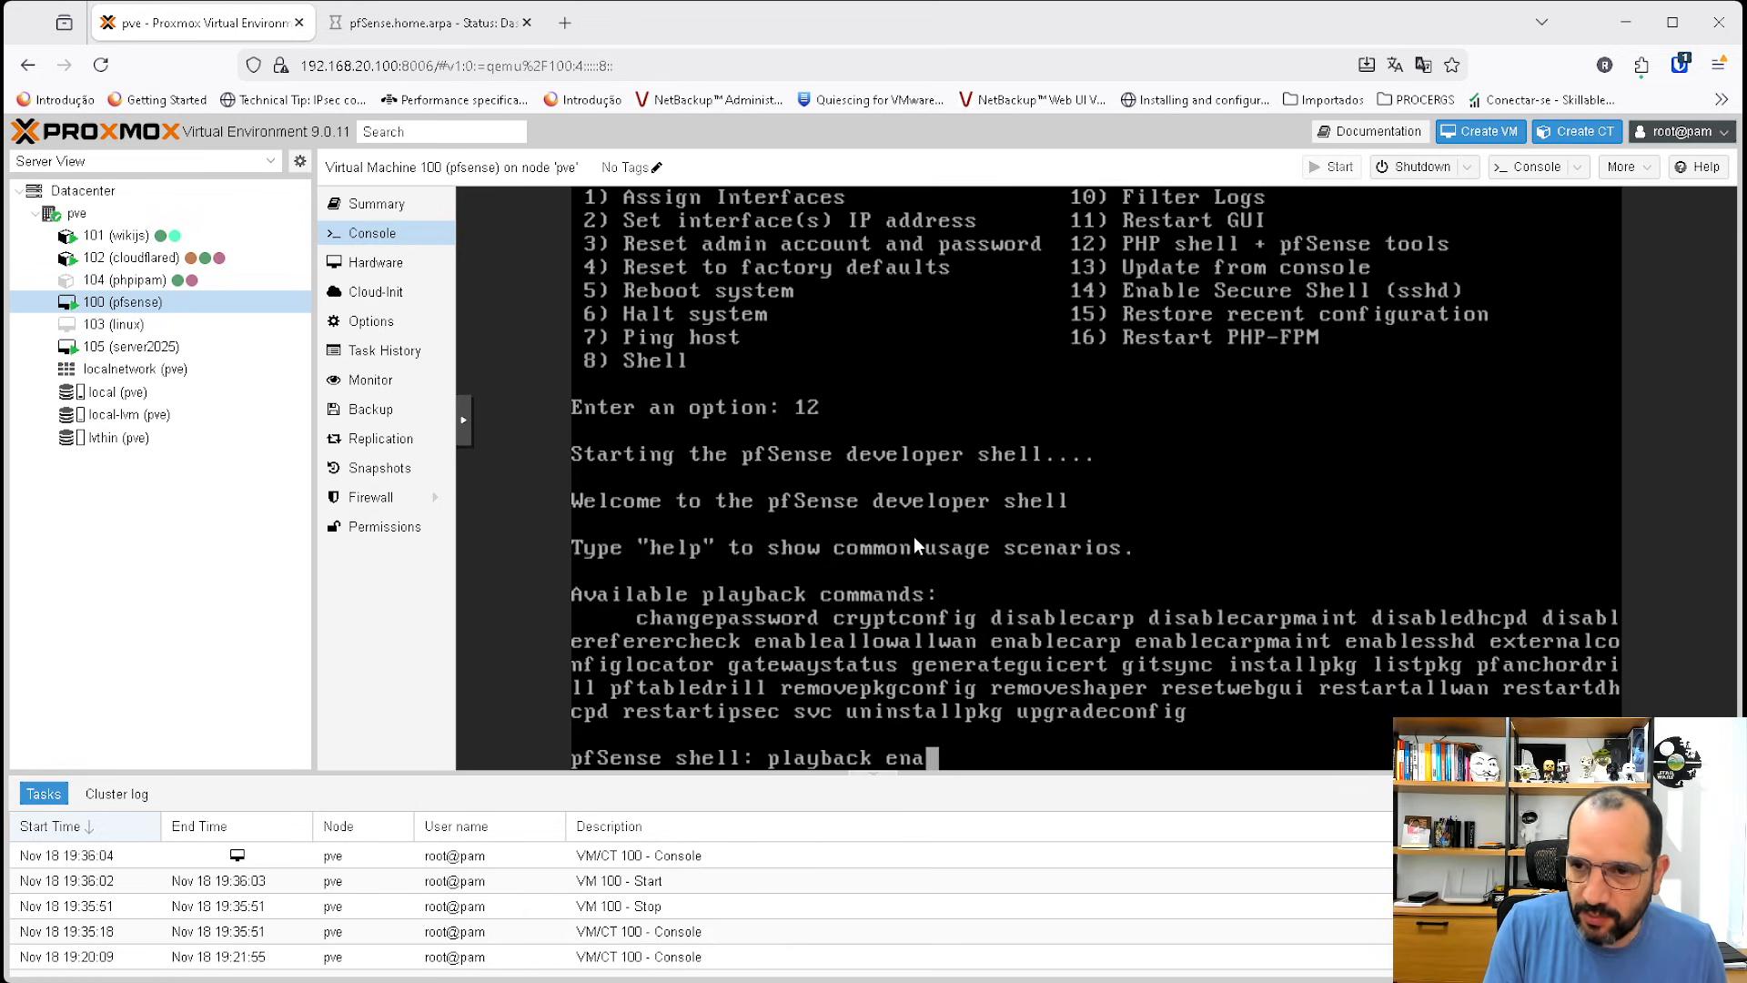
{"action": "key", "text": "Tab"}
{"action": "key", "text": "Tab"}
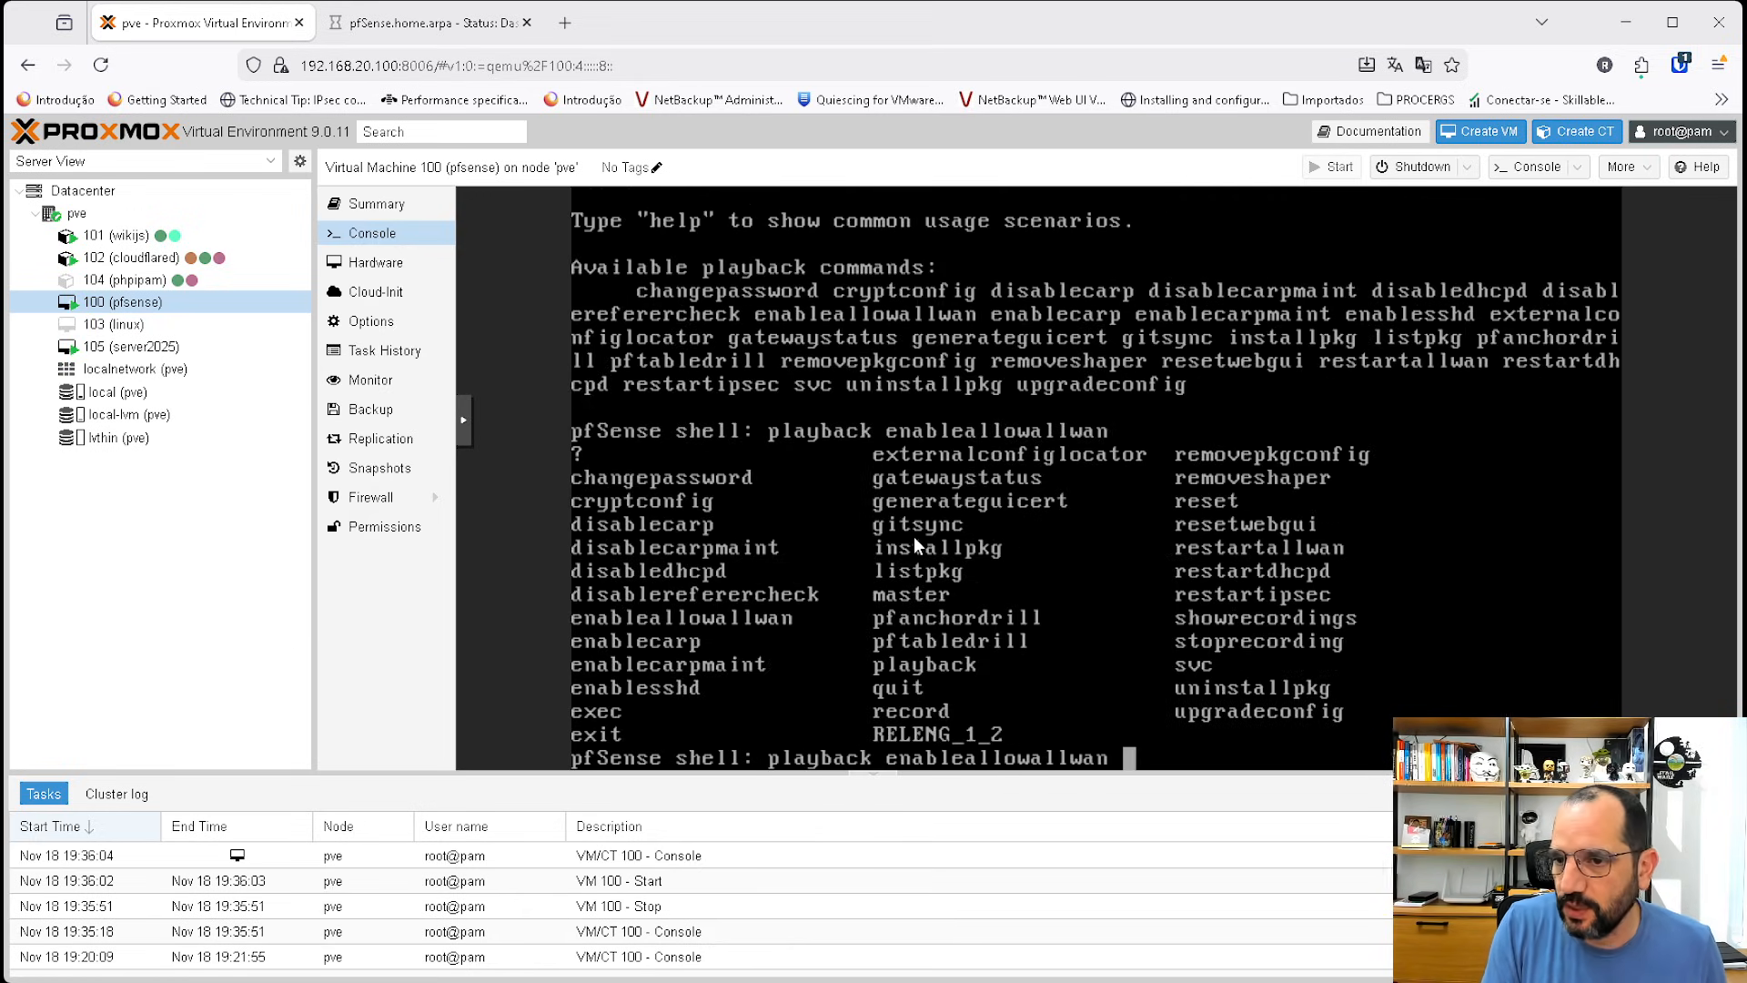
{"action": "key", "text": "Return"}
Quit the pfSense developer shell back to the console menu.
{"action": "key", "text": "Return"}
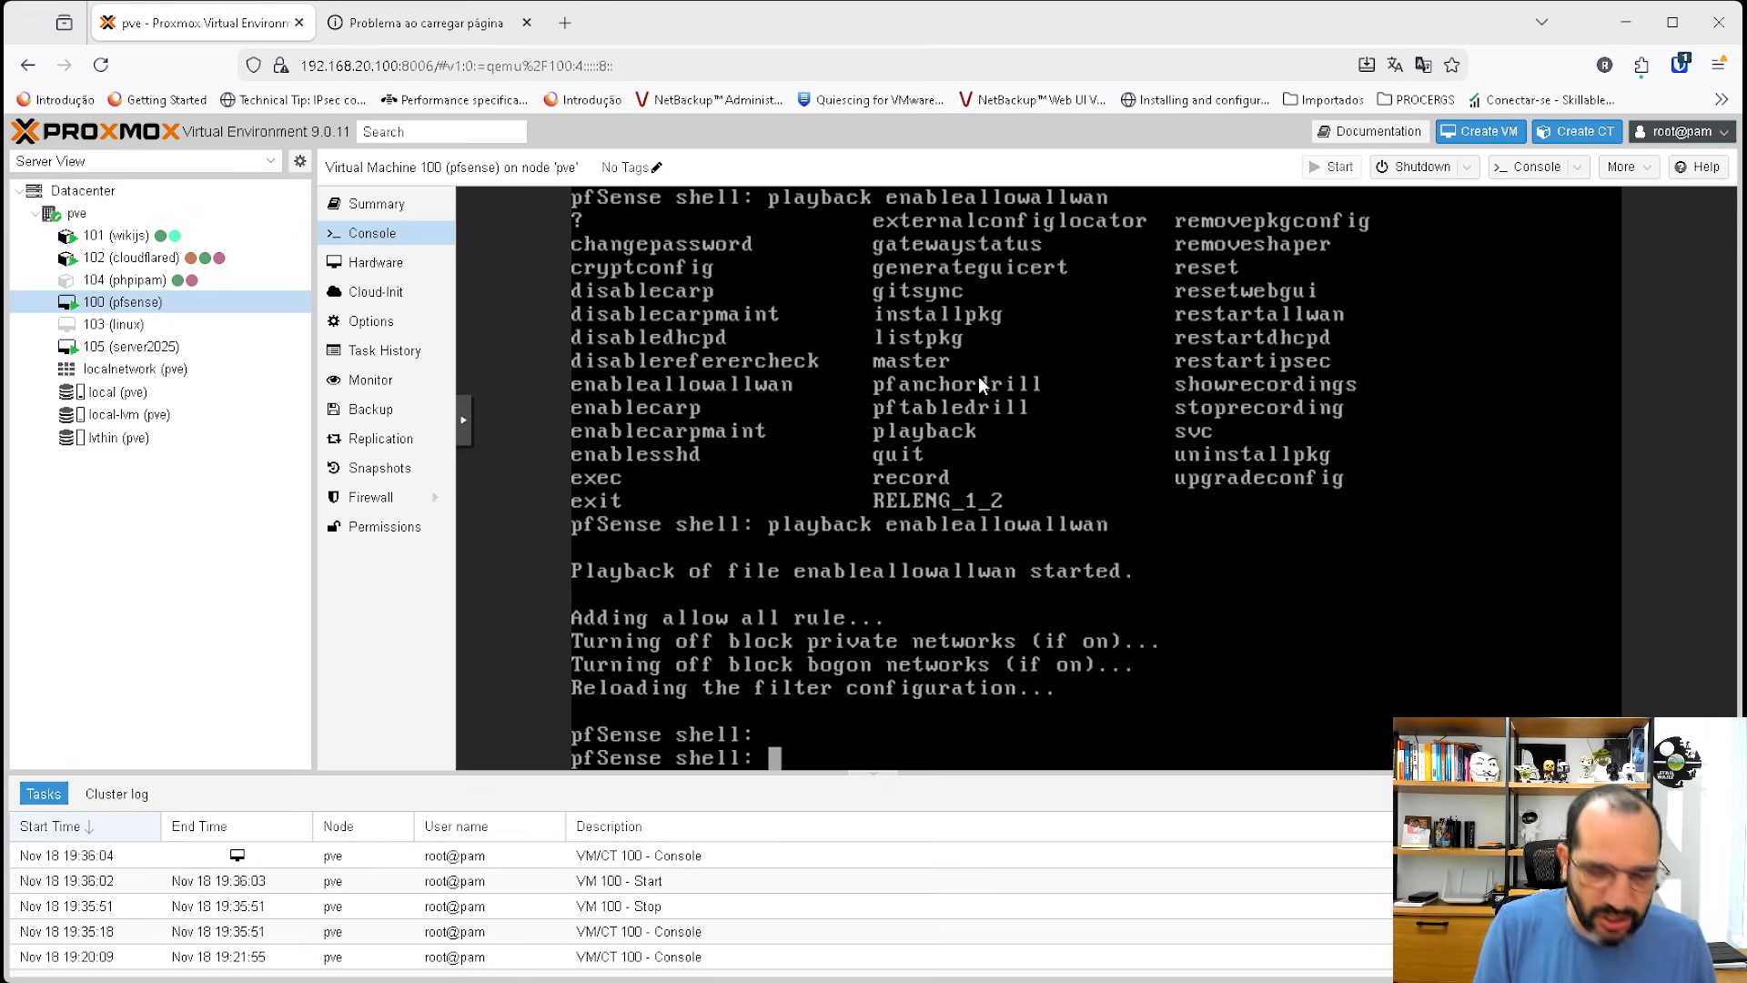
{"action": "type", "text": "quitn"}
{"action": "key", "text": "Return"}
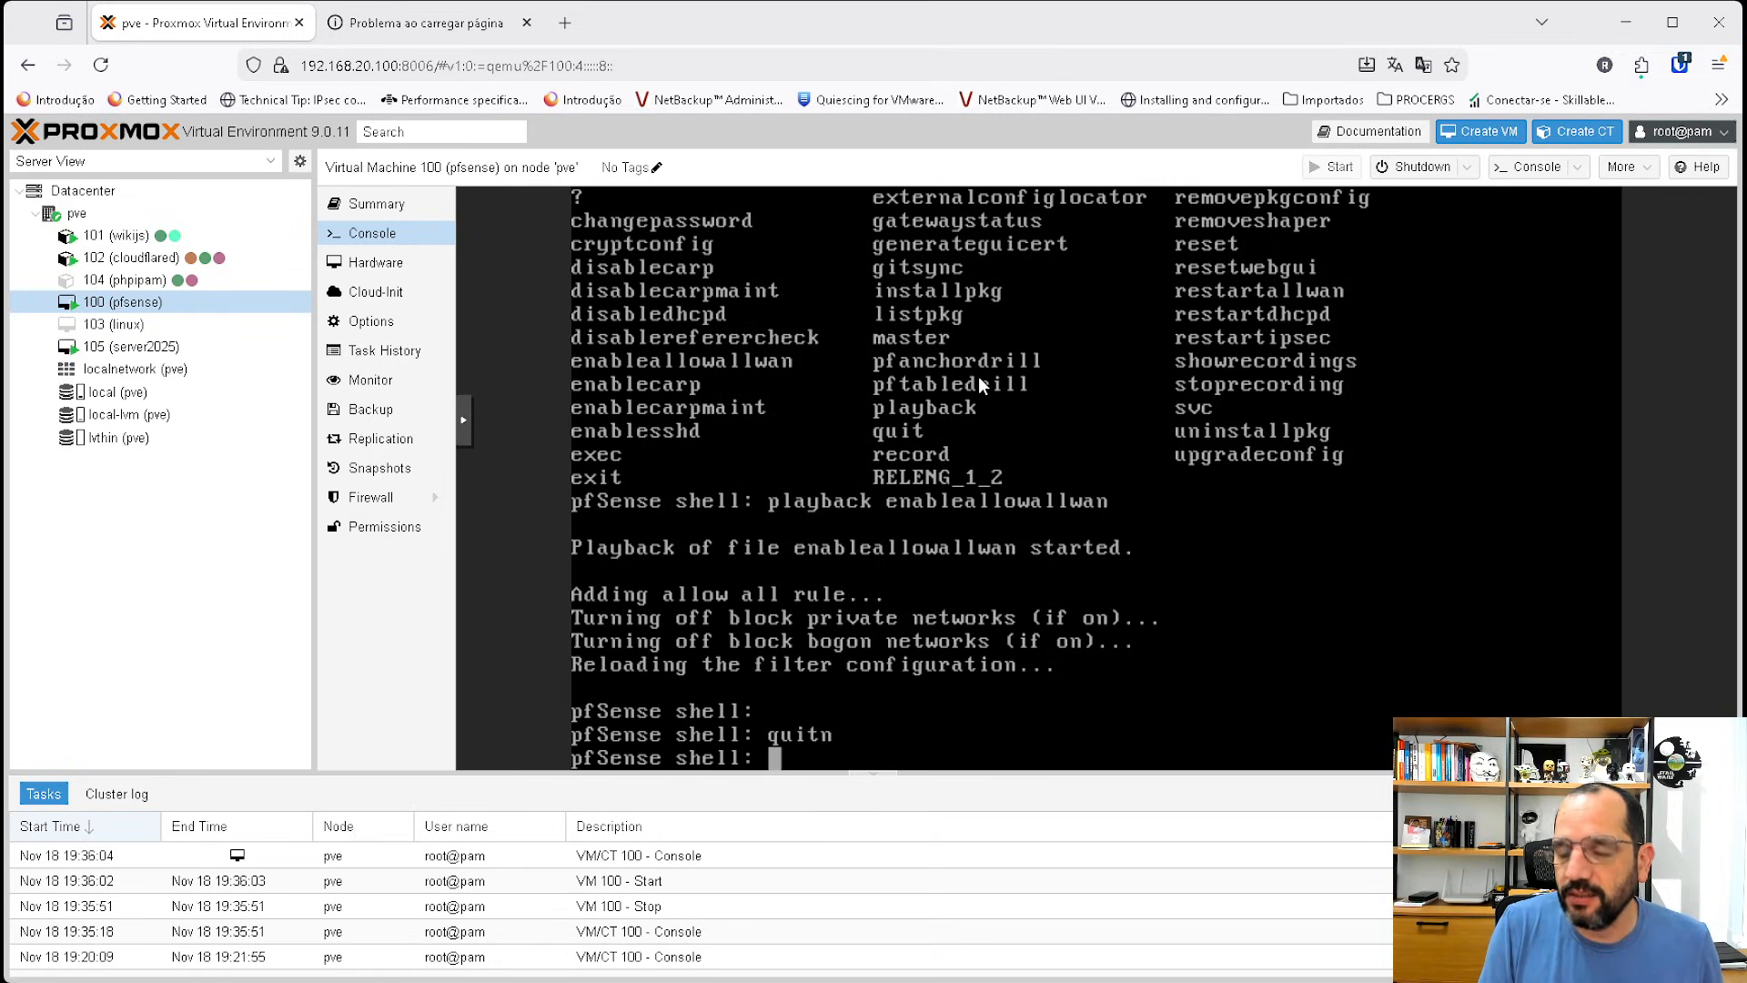
{"action": "type", "text": "quint"}
{"action": "key", "text": "Return"}
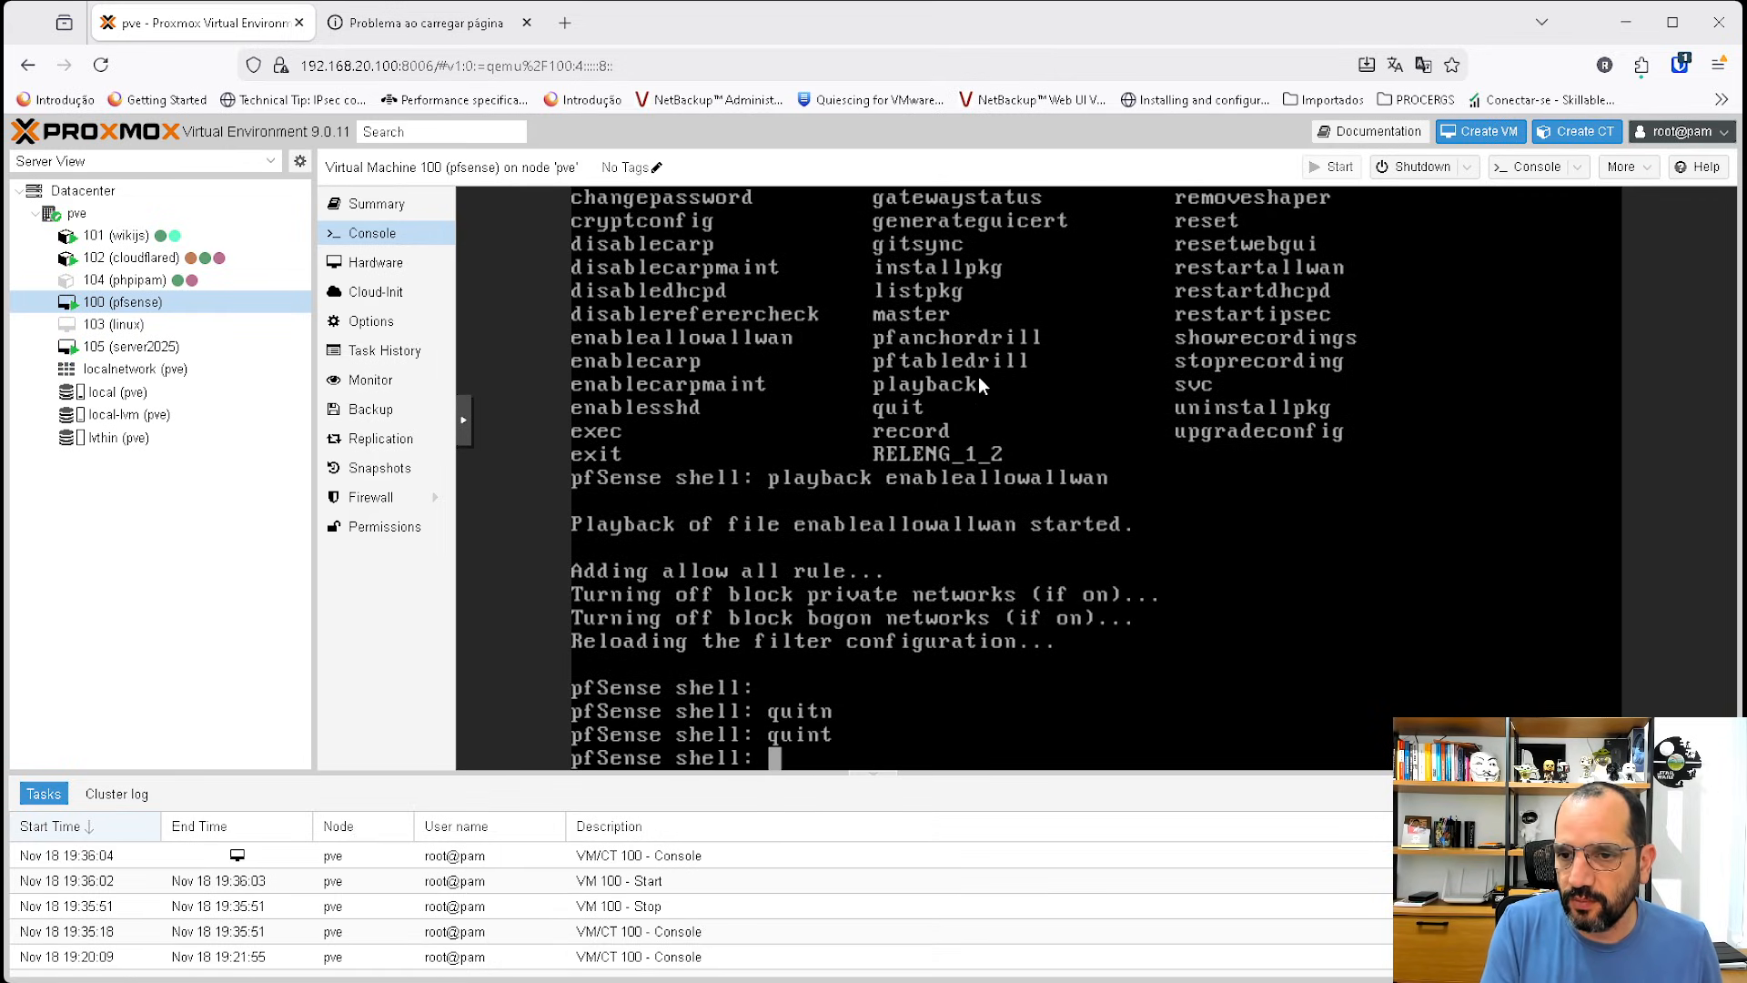
{"action": "type", "text": "quit"}
{"action": "key", "text": "Return"}
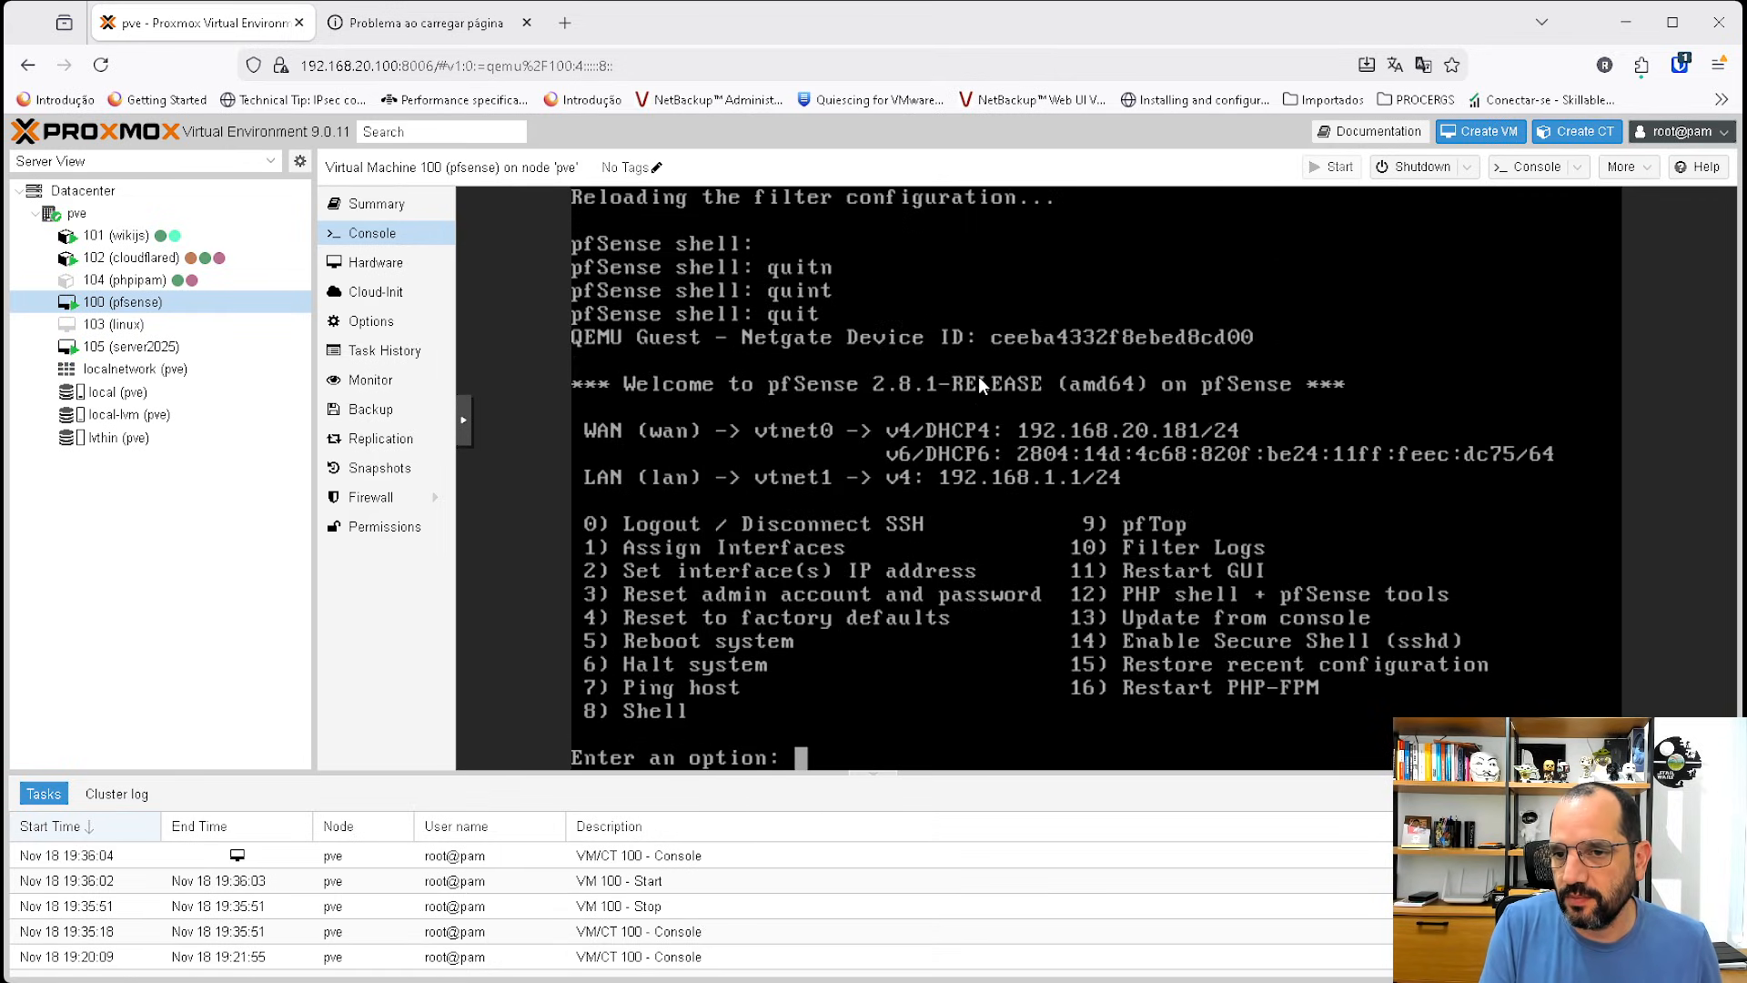
Reload 192.168.20.181 in the pfSense tab and accept the self-signed certificate risk to reach the login page.
{"action": "left_click", "coordinate": [487, 13]}
{"action": "left_click", "coordinate": [100, 64]}
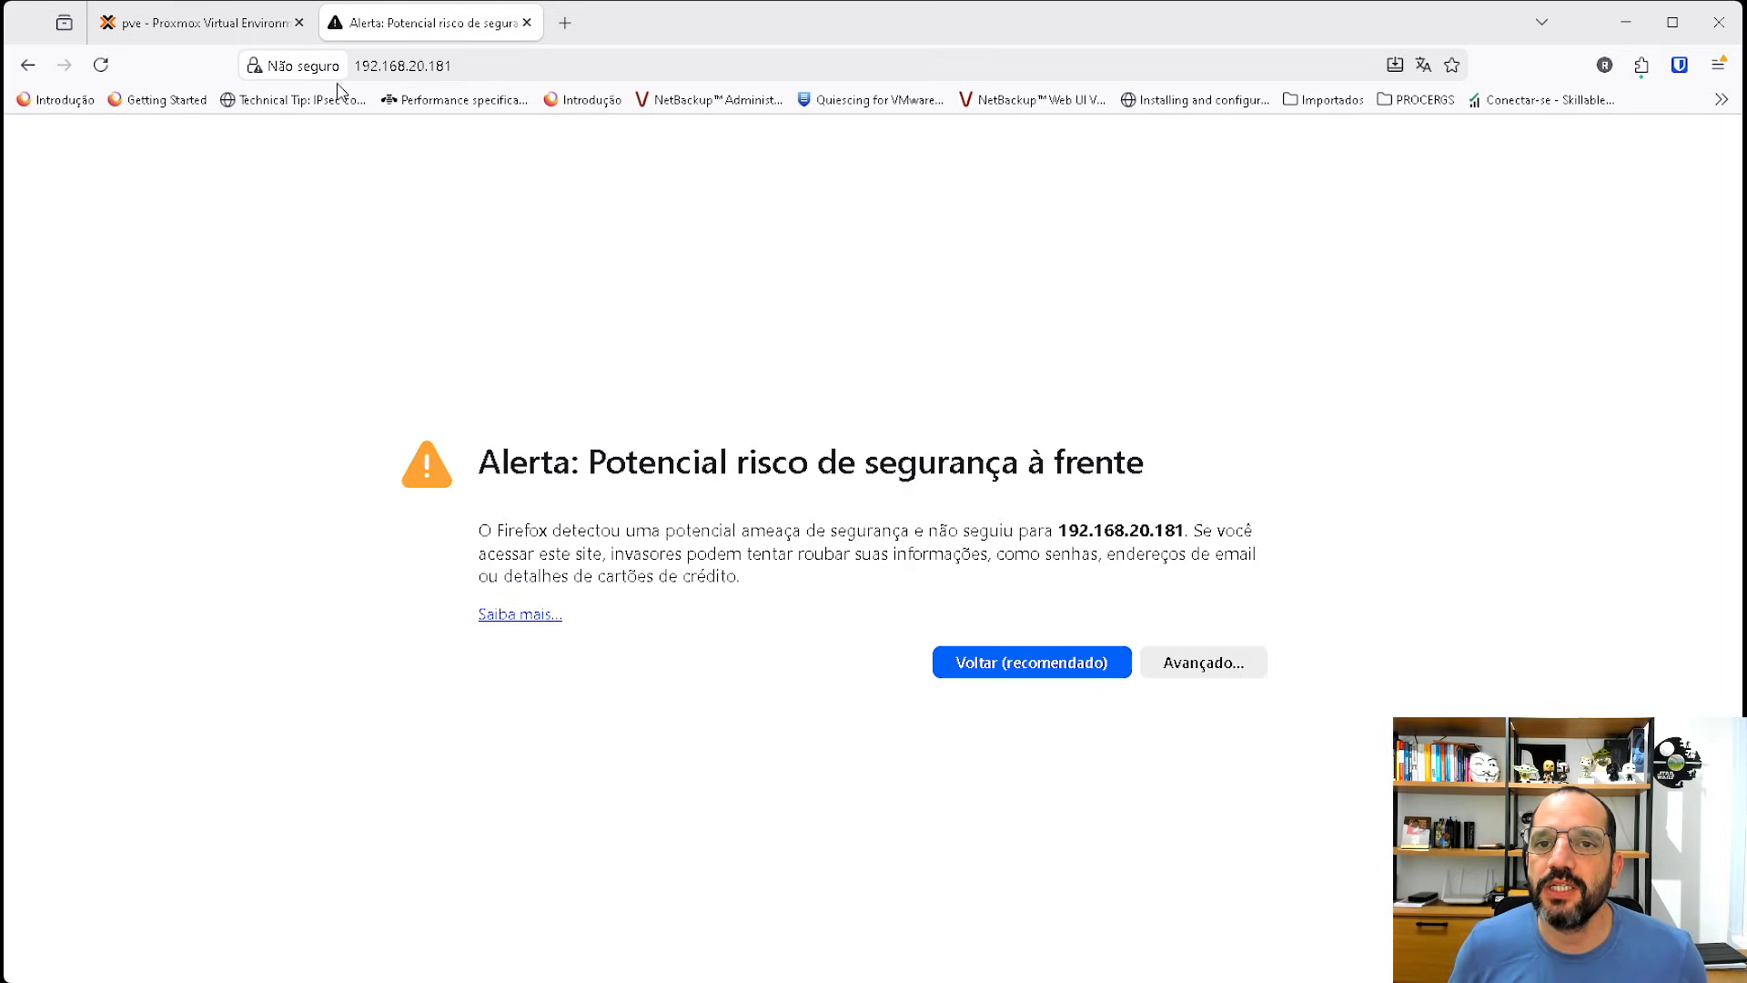
{"action": "left_click", "coordinate": [1237, 671]}
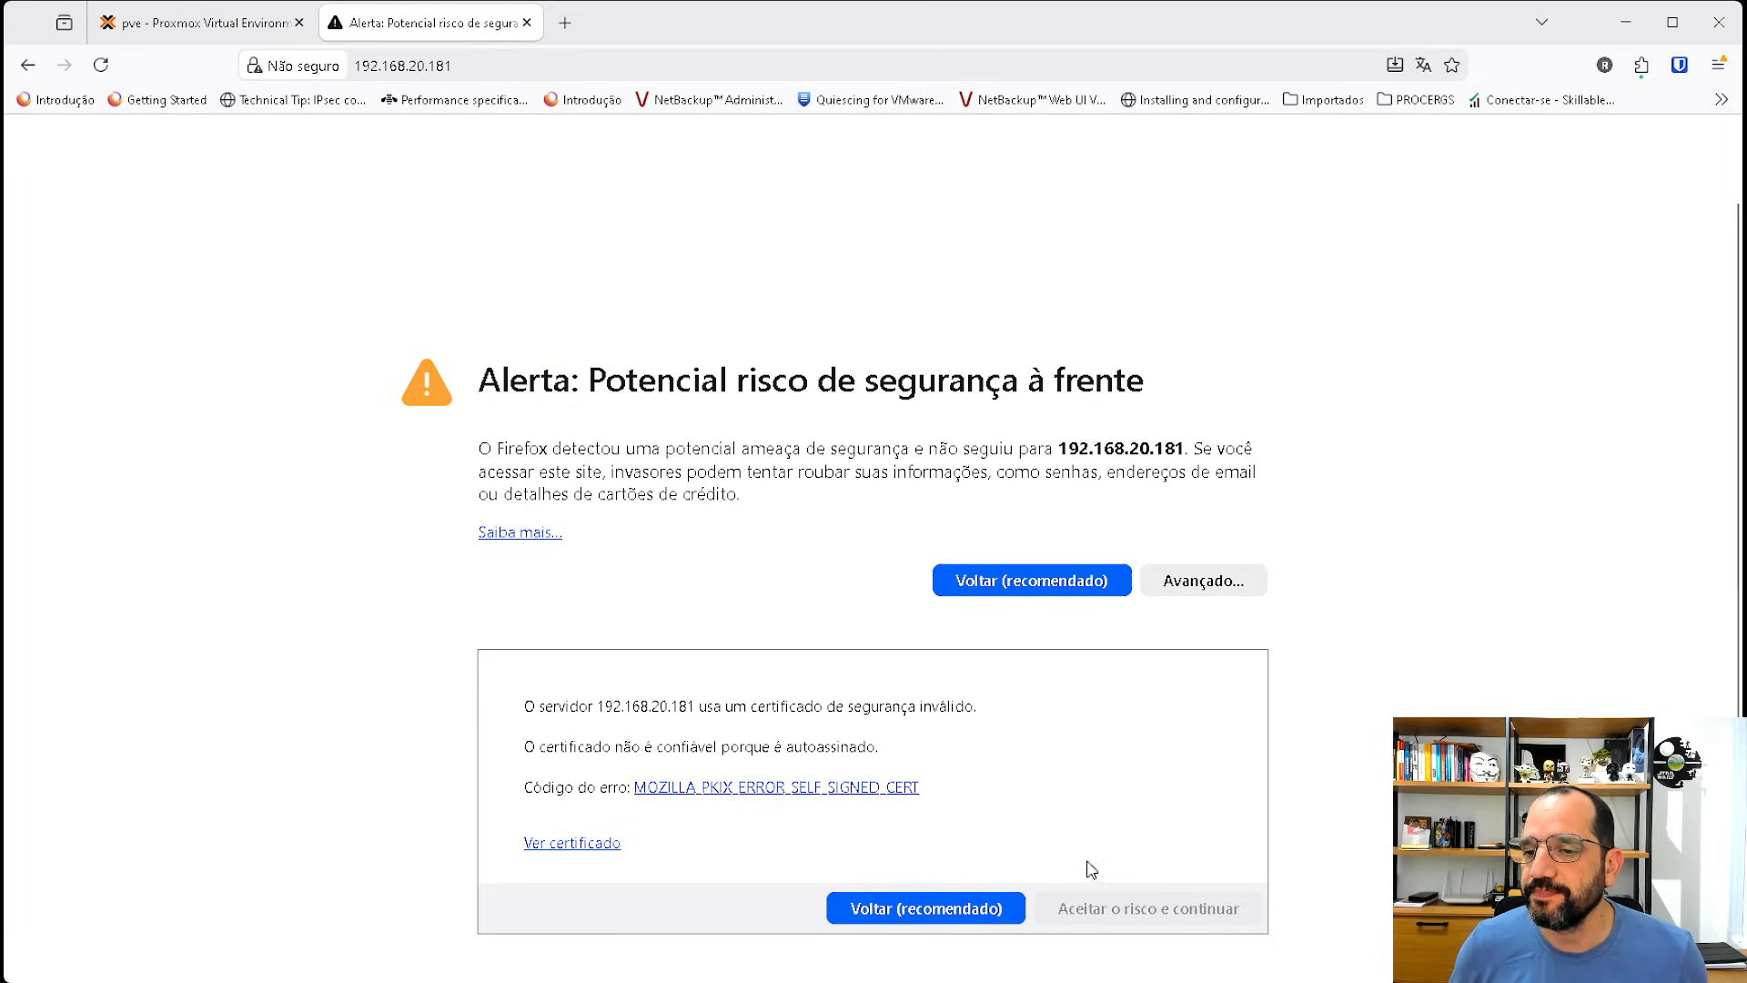
{"action": "left_click", "coordinate": [1139, 908]}
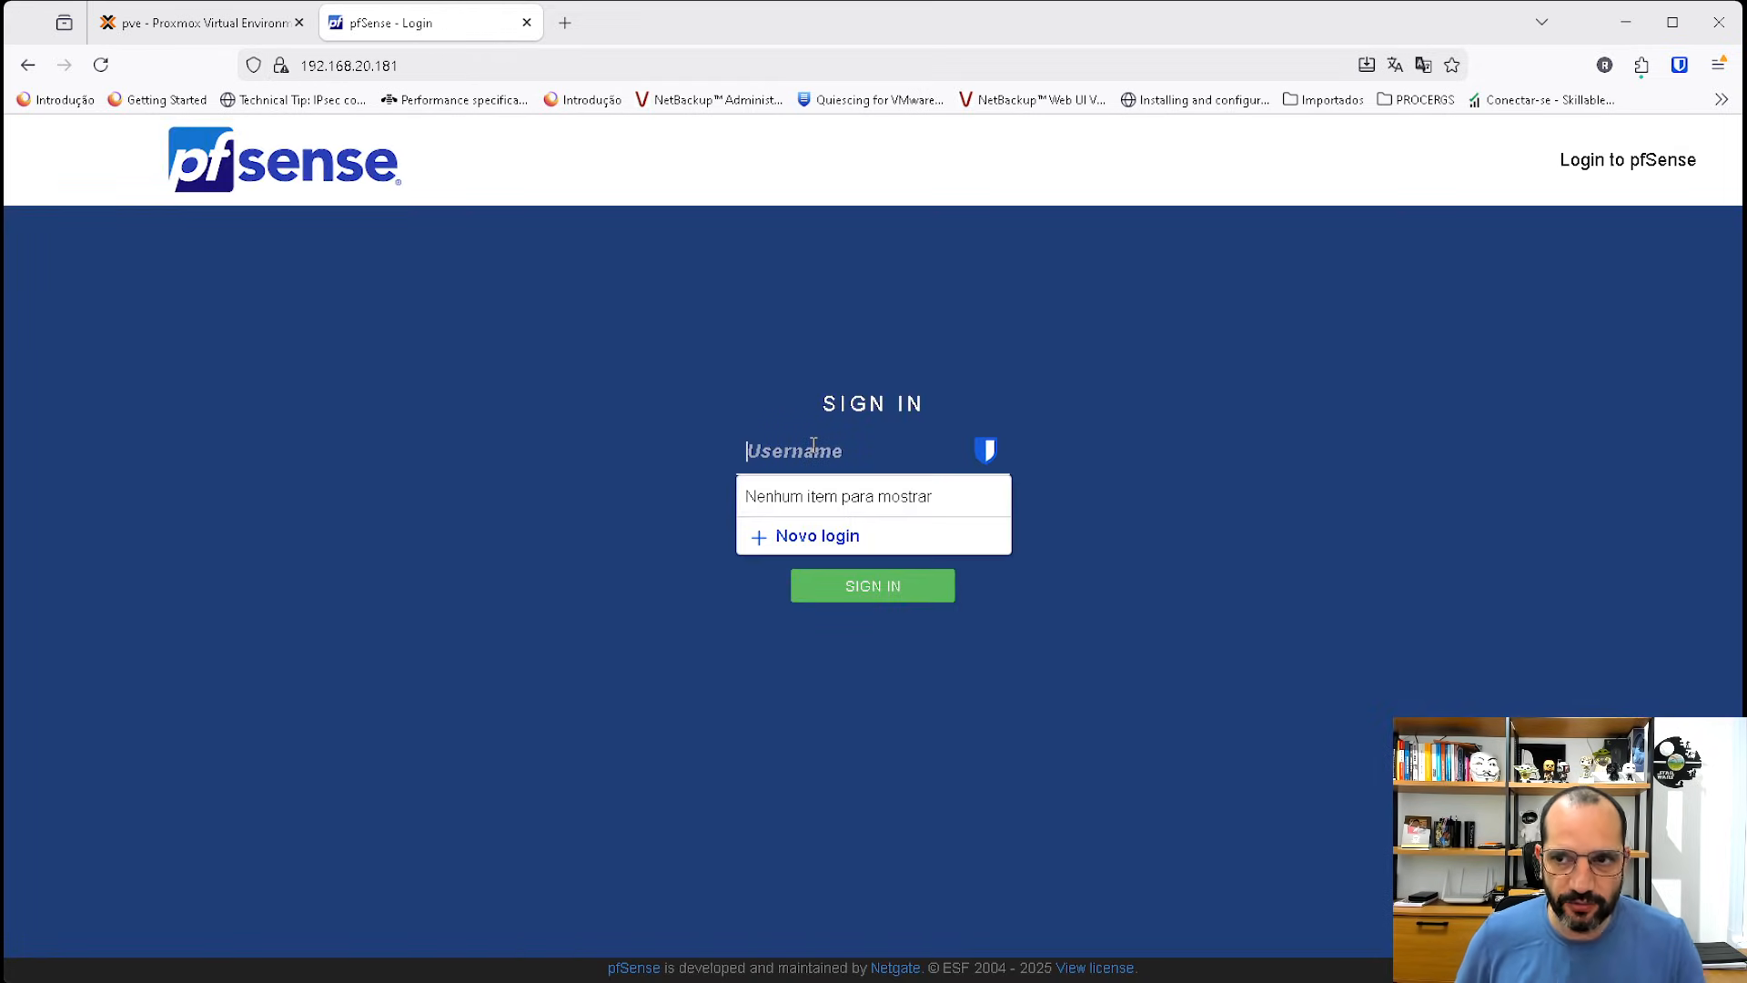
Sign in to the pfSense web interface as admin with the default account password, dismissing the password-manager save prompt.
{"action": "type", "text": "ad"}
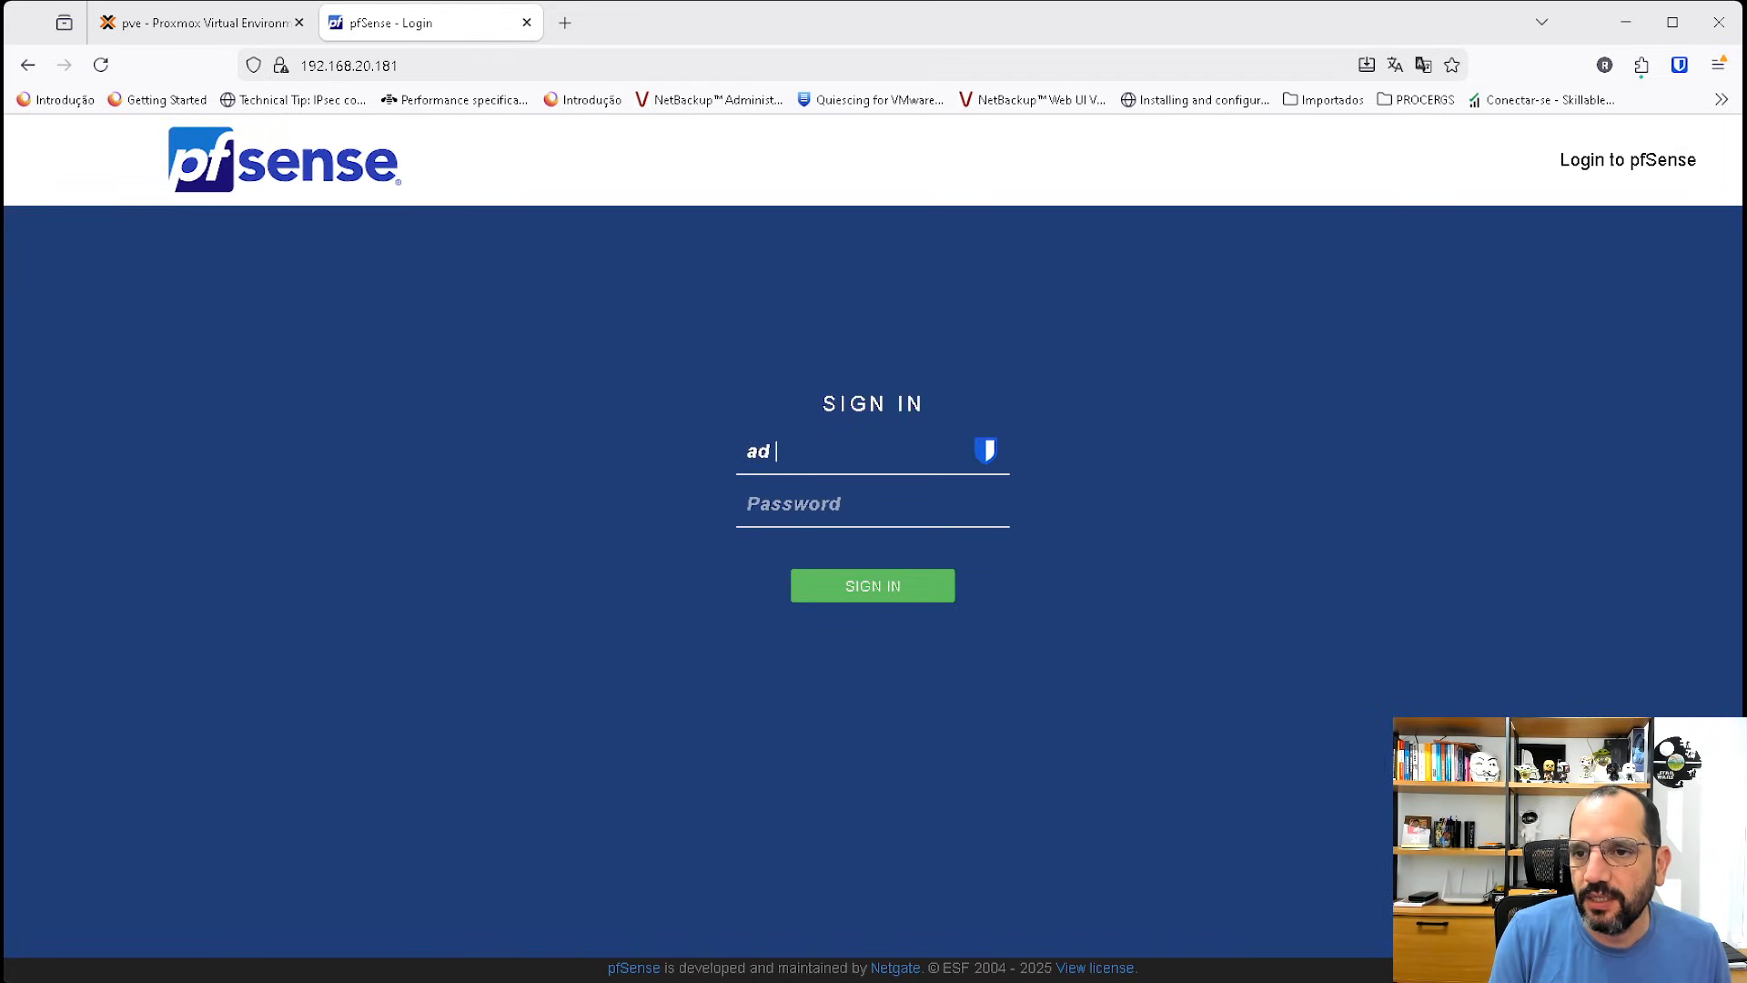
{"action": "type", "text": "min"}
{"action": "key", "text": "Tab"}
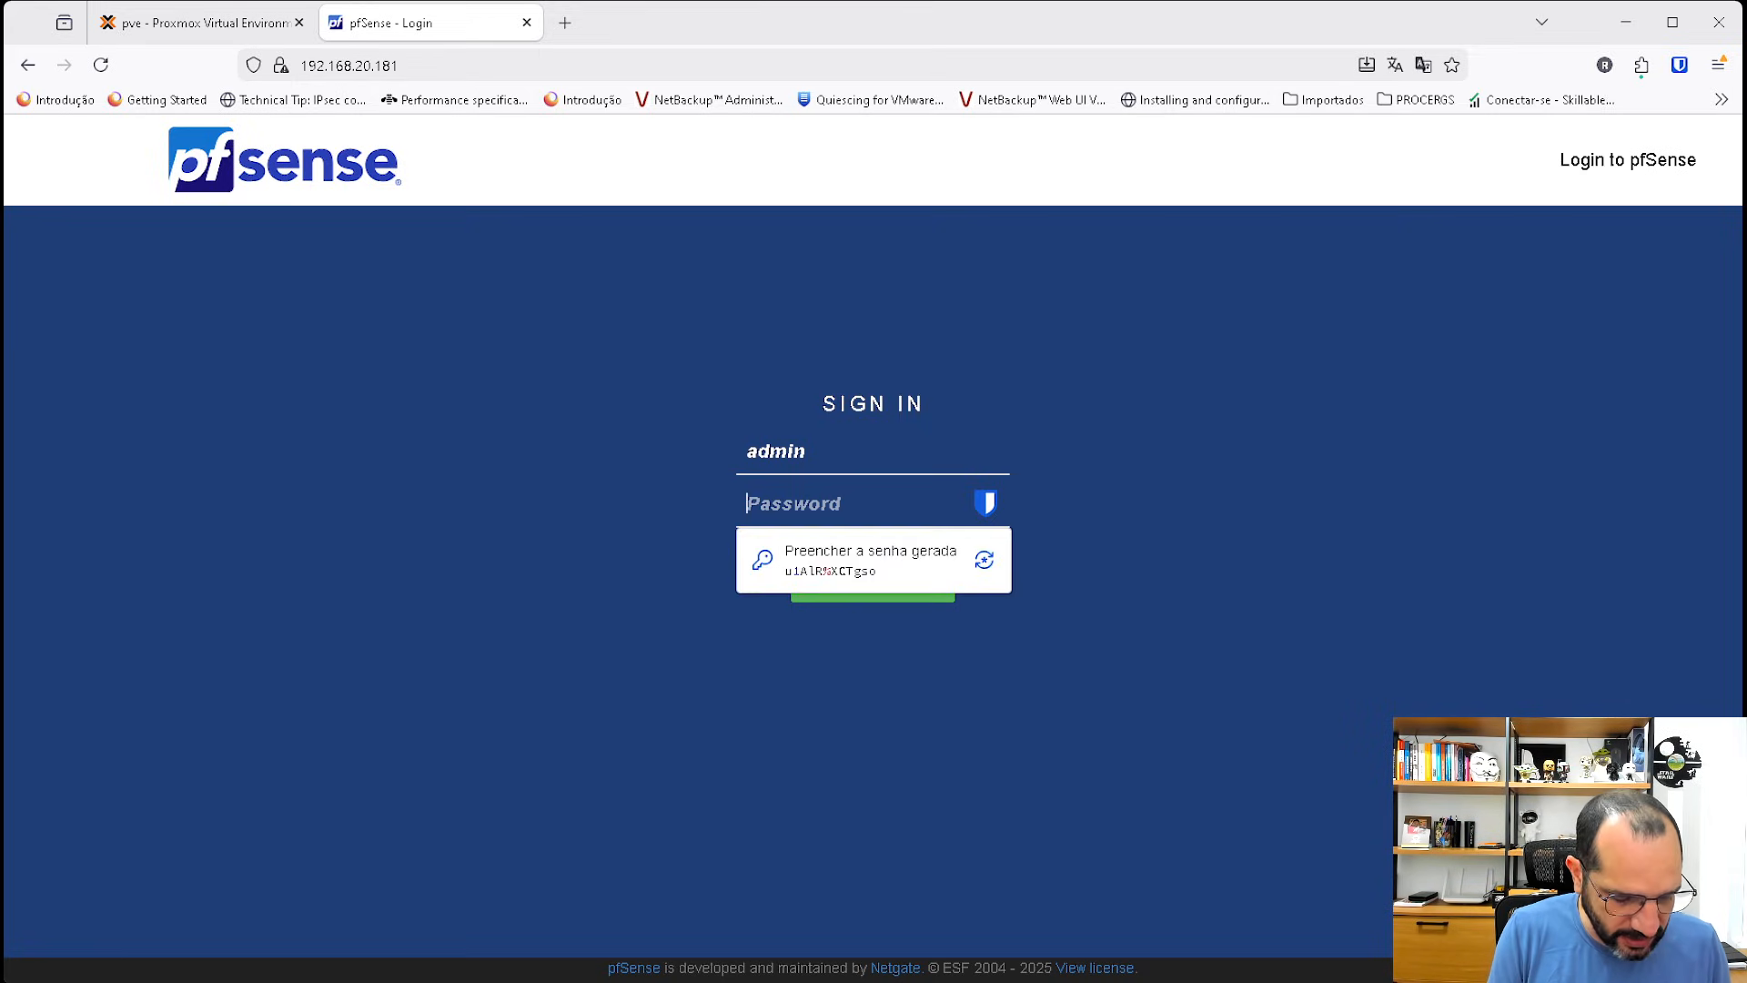
{"action": "type", "text": "pfsense"}
{"action": "key", "text": "Return"}
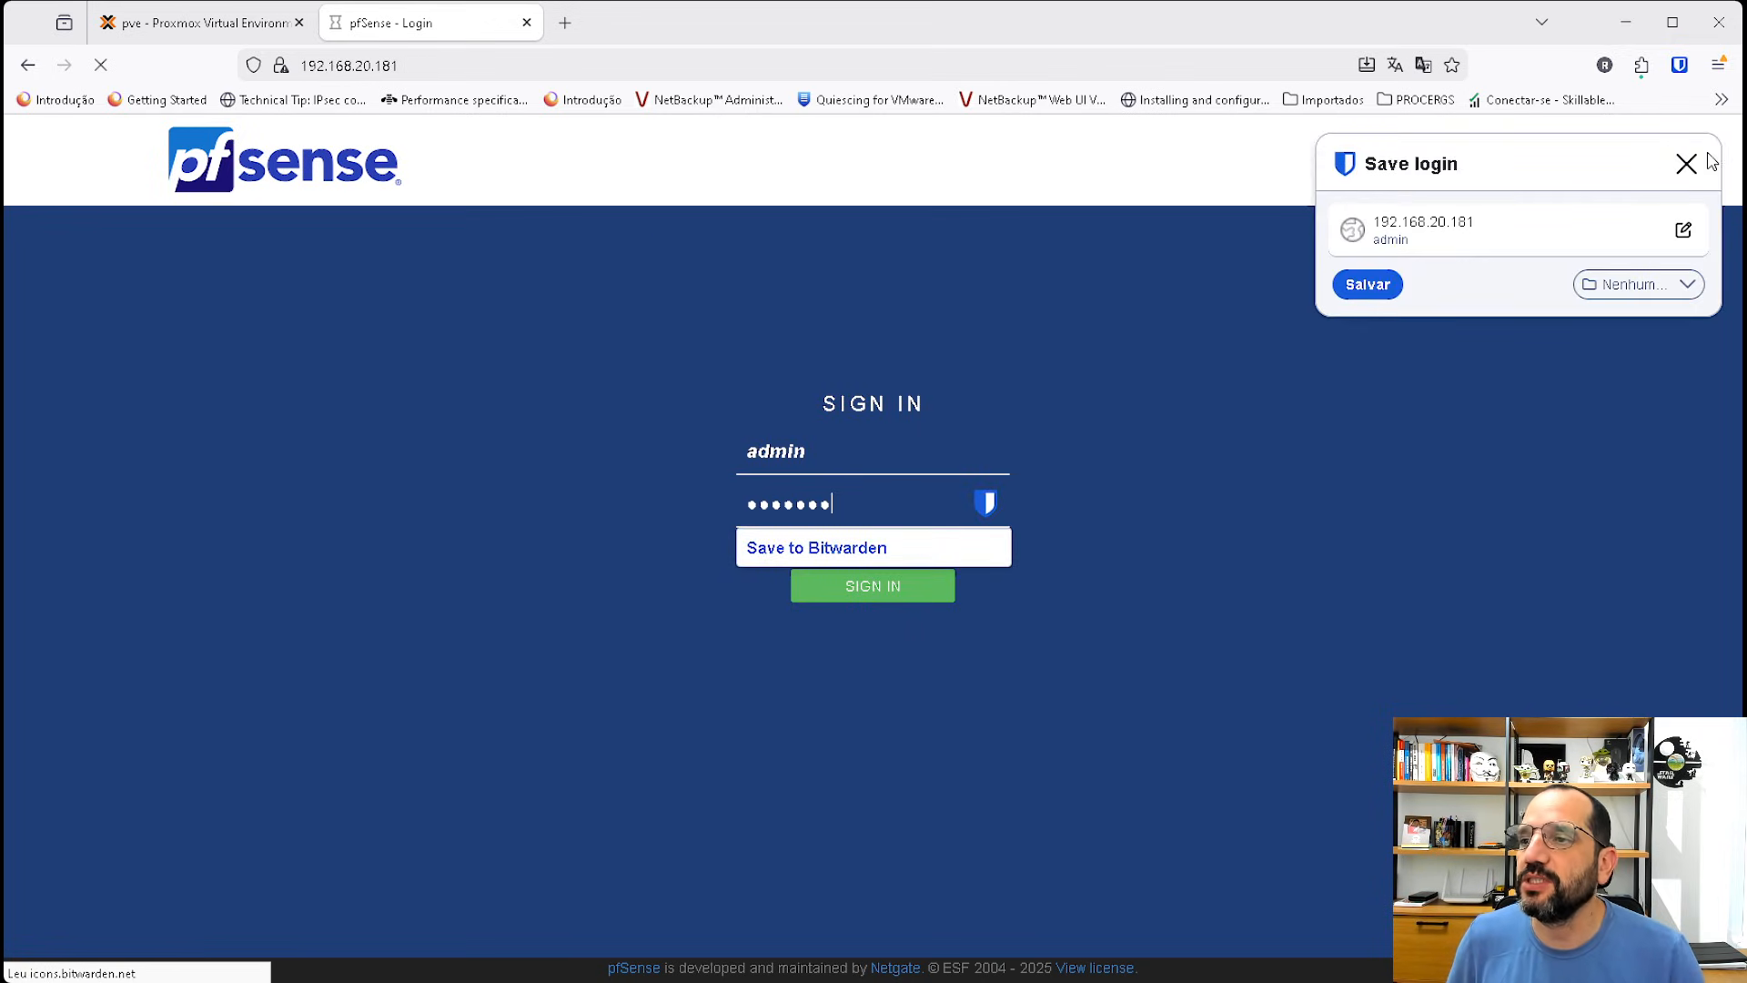
{"action": "left_click", "coordinate": [1709, 162]}
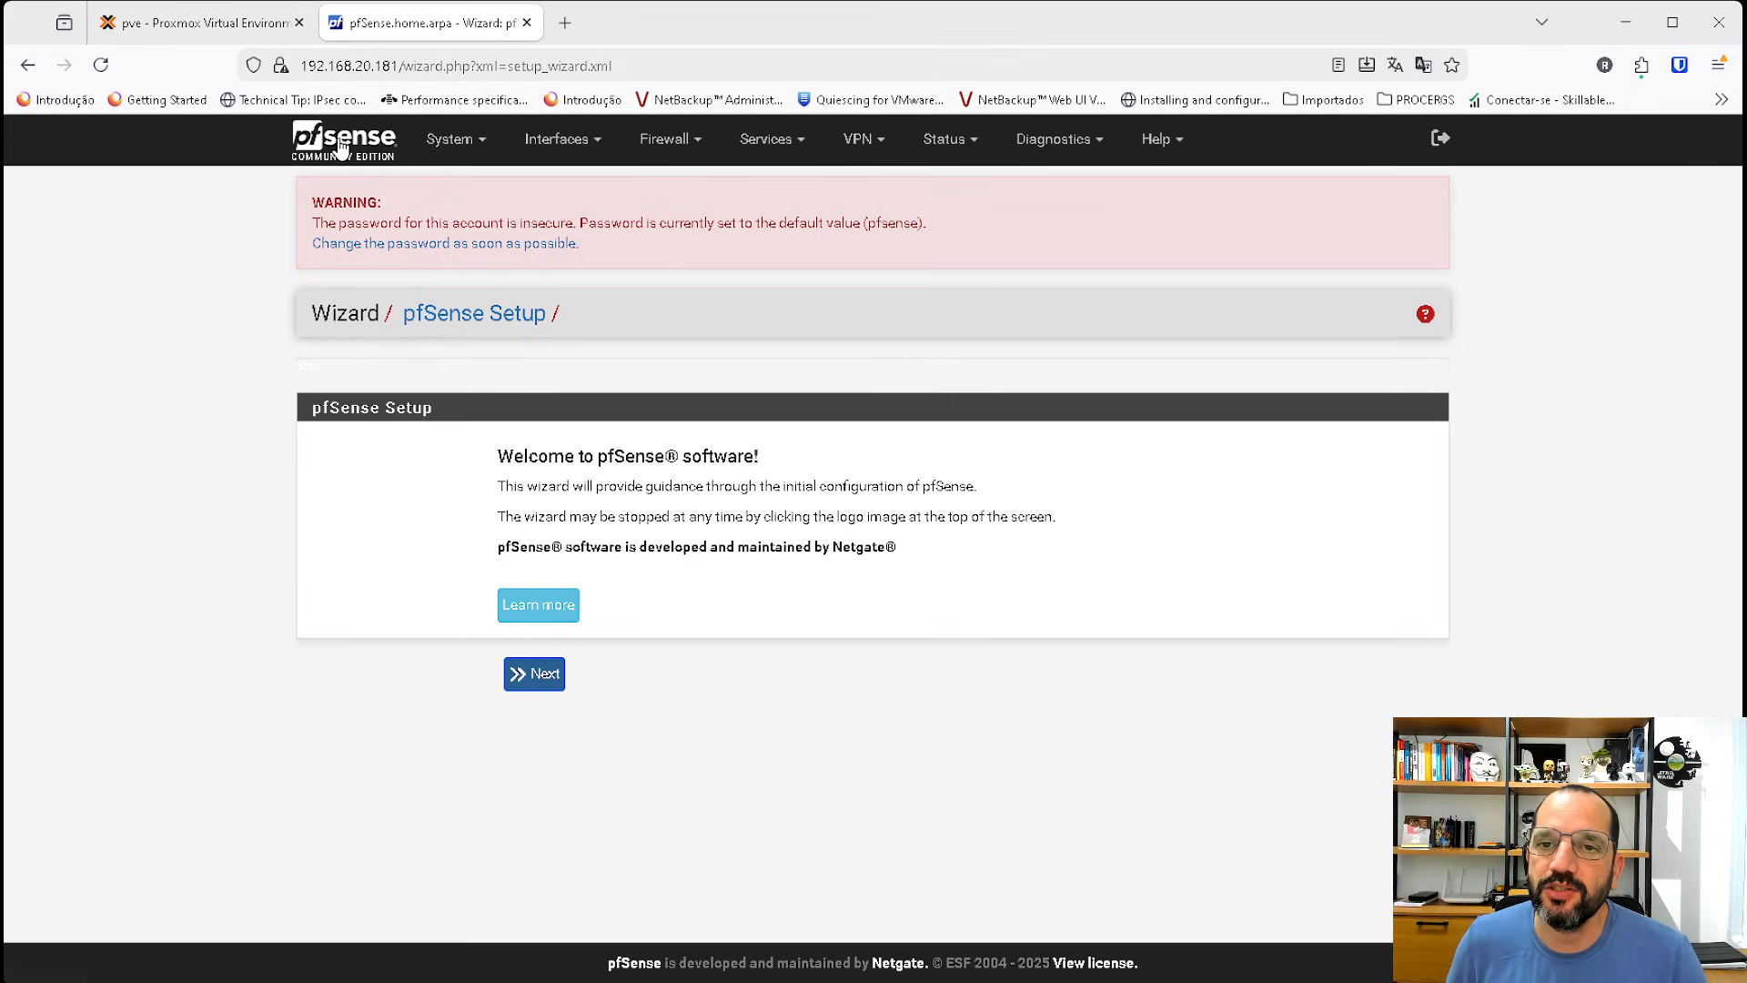
Leave the setup wizard and open the firewall rules for the WAN interface.
{"action": "left_click", "coordinate": [341, 147]}
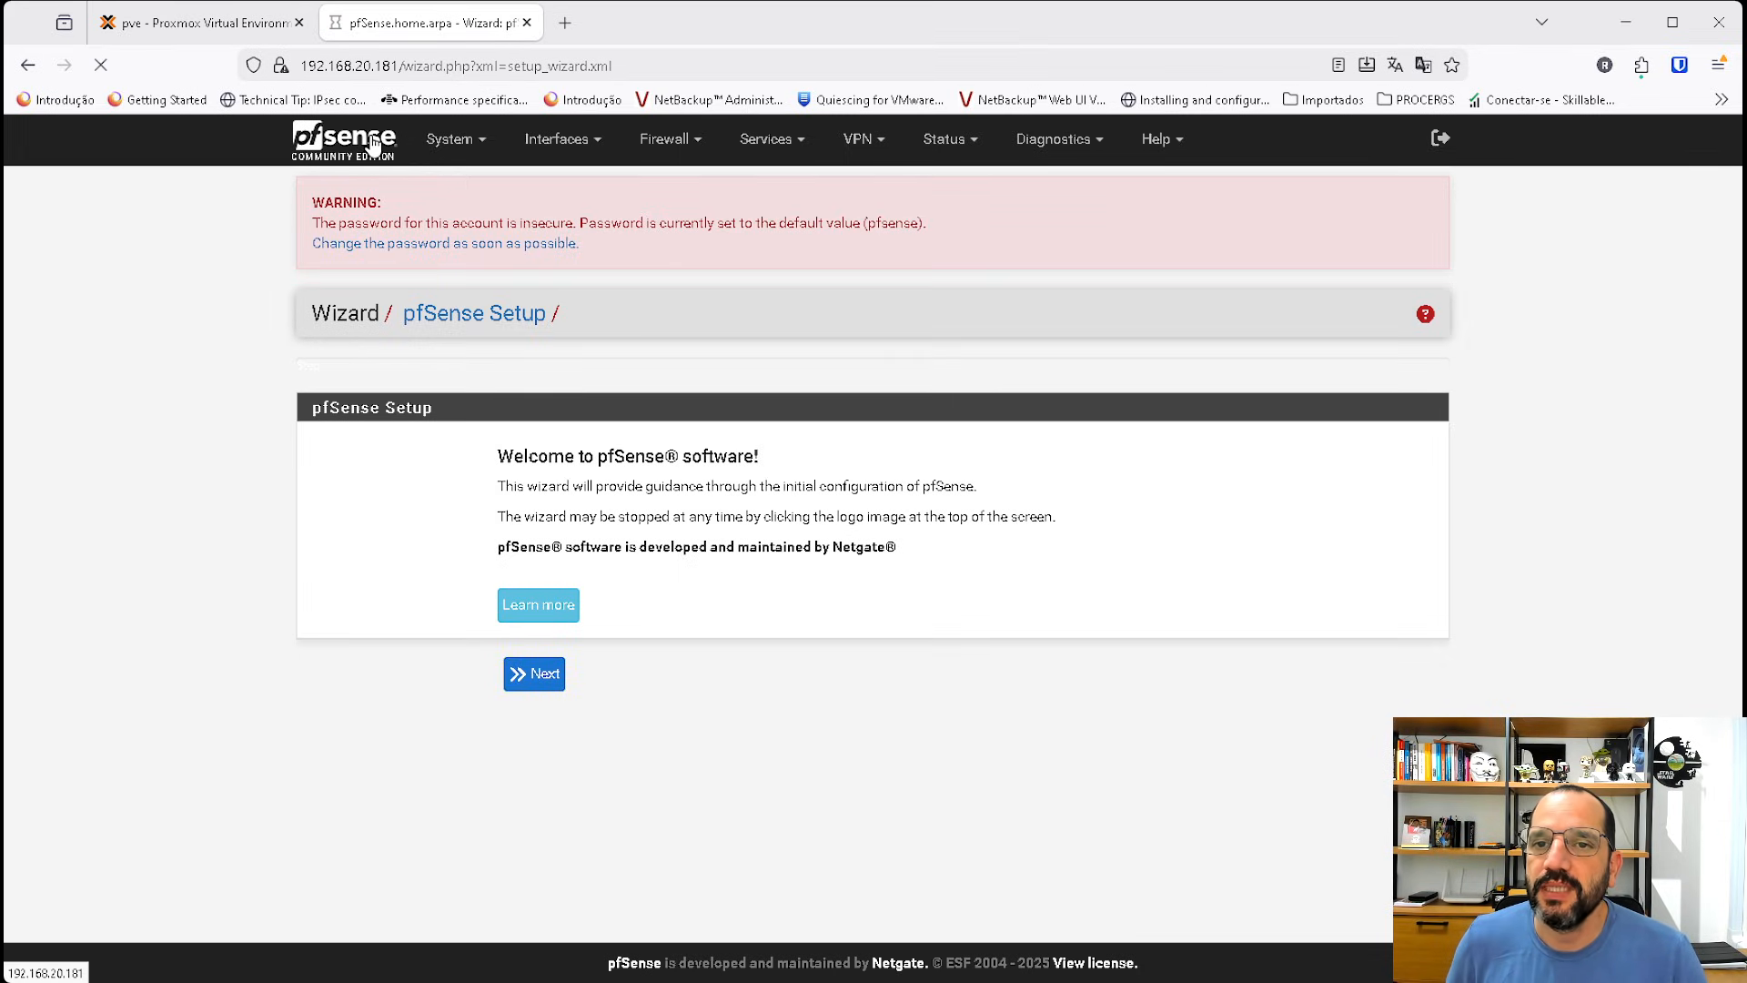
{"action": "left_click", "coordinate": [673, 139]}
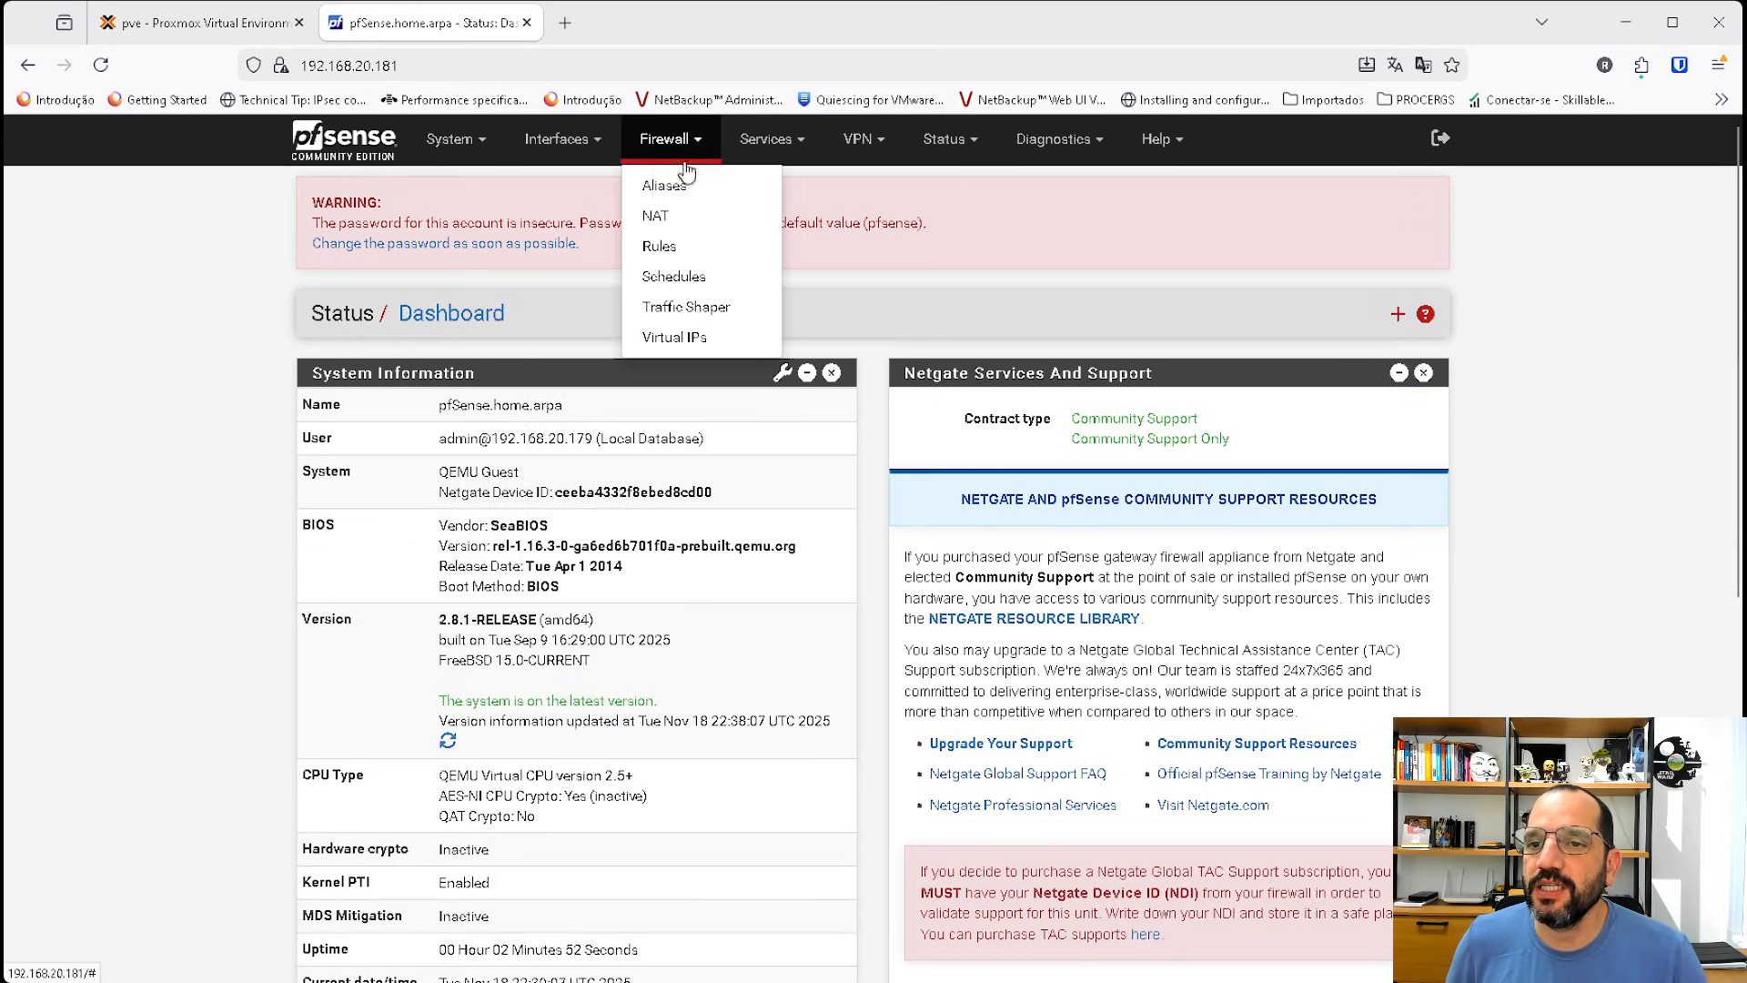
{"action": "left_click", "coordinate": [657, 246]}
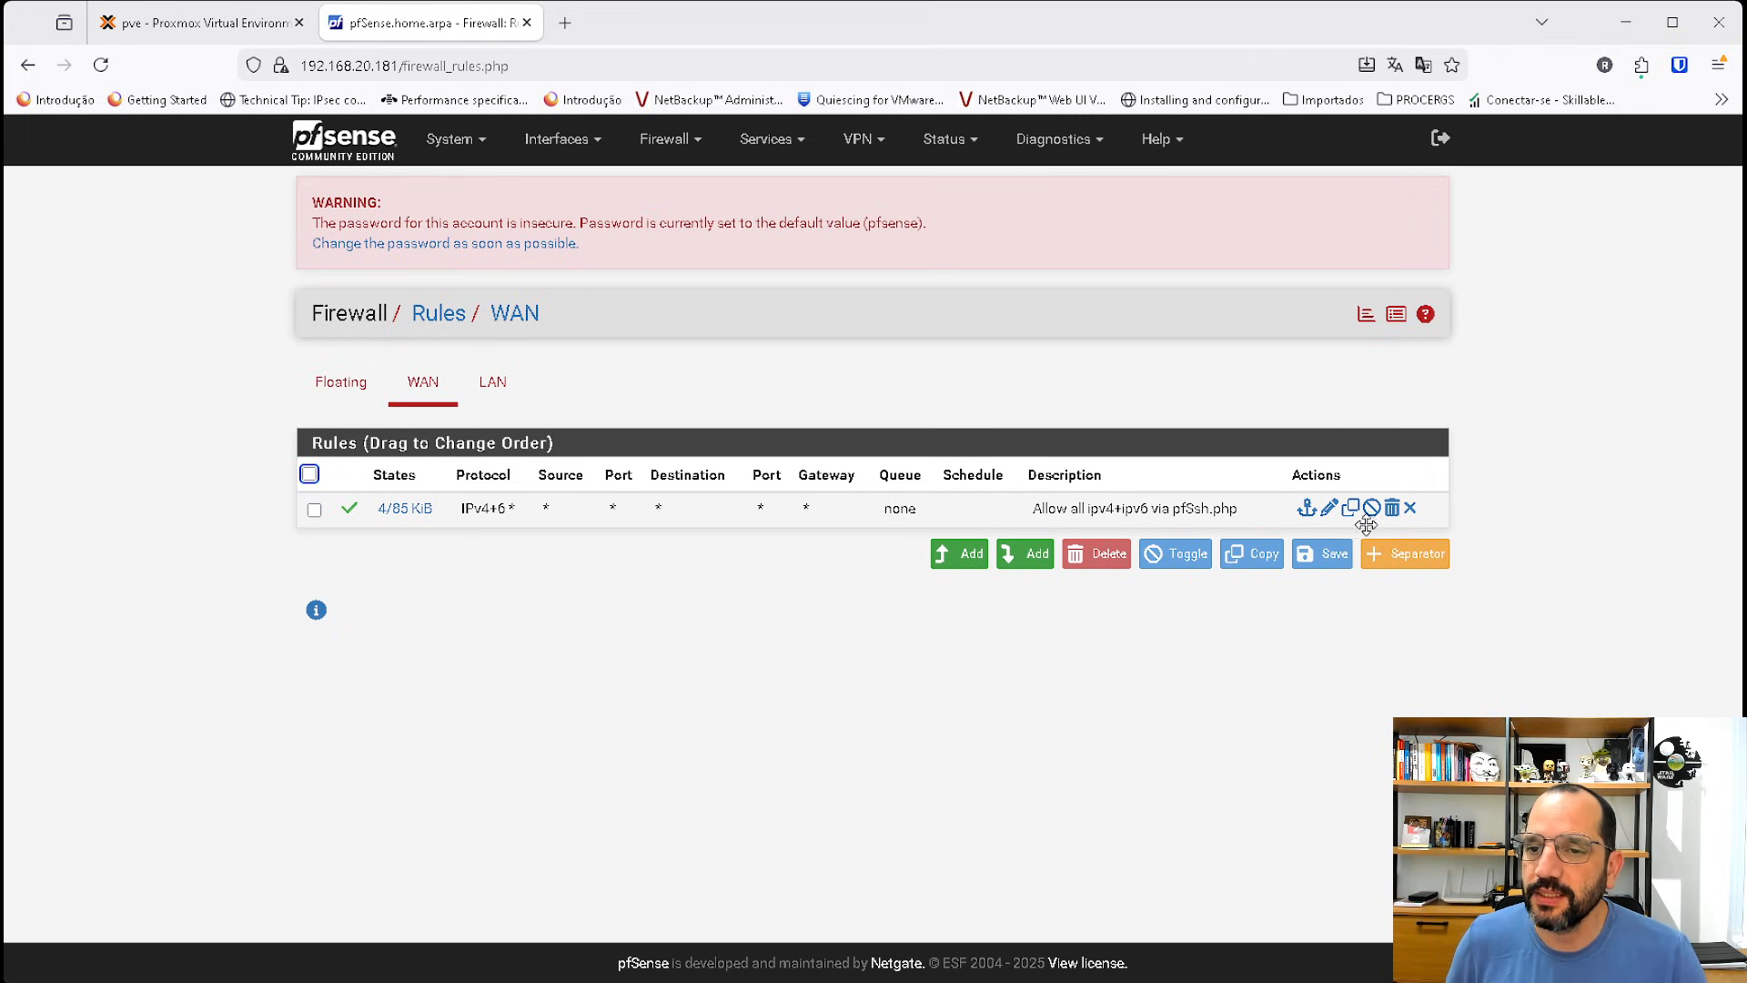
Add a WAN pass rule for TCP to This Firewall (self) on destination port 443, save it and apply the changes.
{"action": "left_click", "coordinate": [973, 549]}
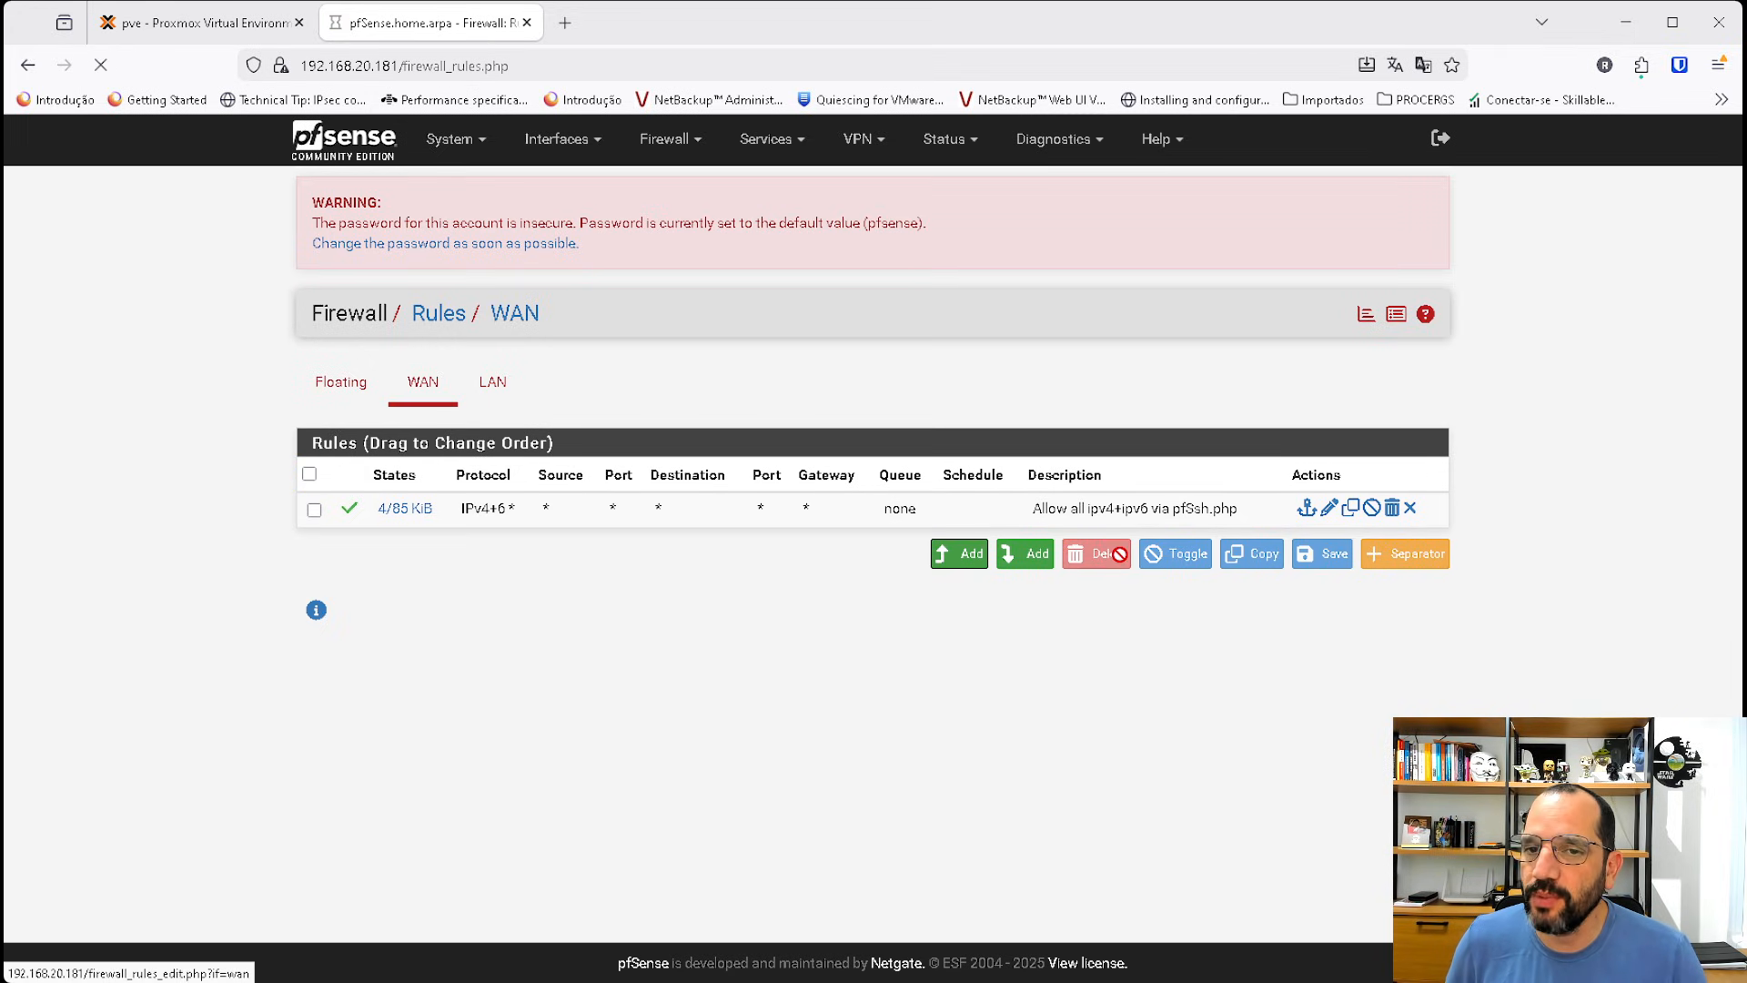
{"action": "scroll", "coordinate": [667, 597], "scroll_direction": "down", "scroll_amount": 2}
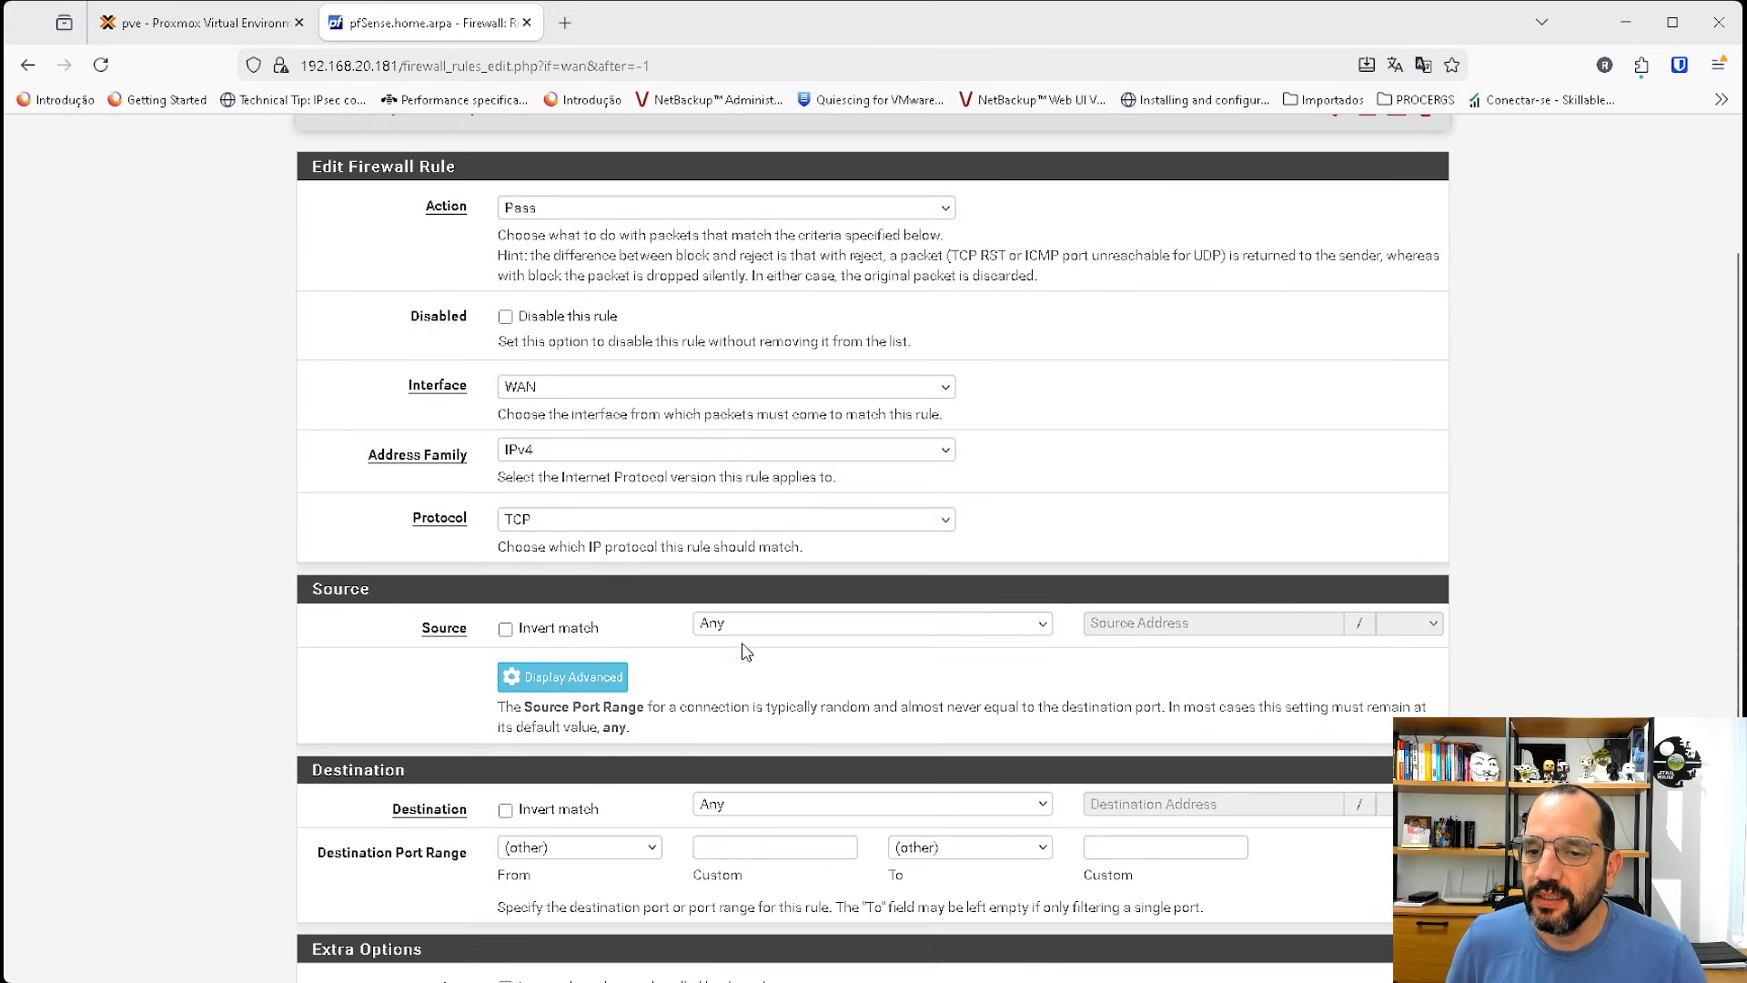
{"action": "left_click", "coordinate": [816, 801]}
{"action": "left_click", "coordinate": [788, 586]}
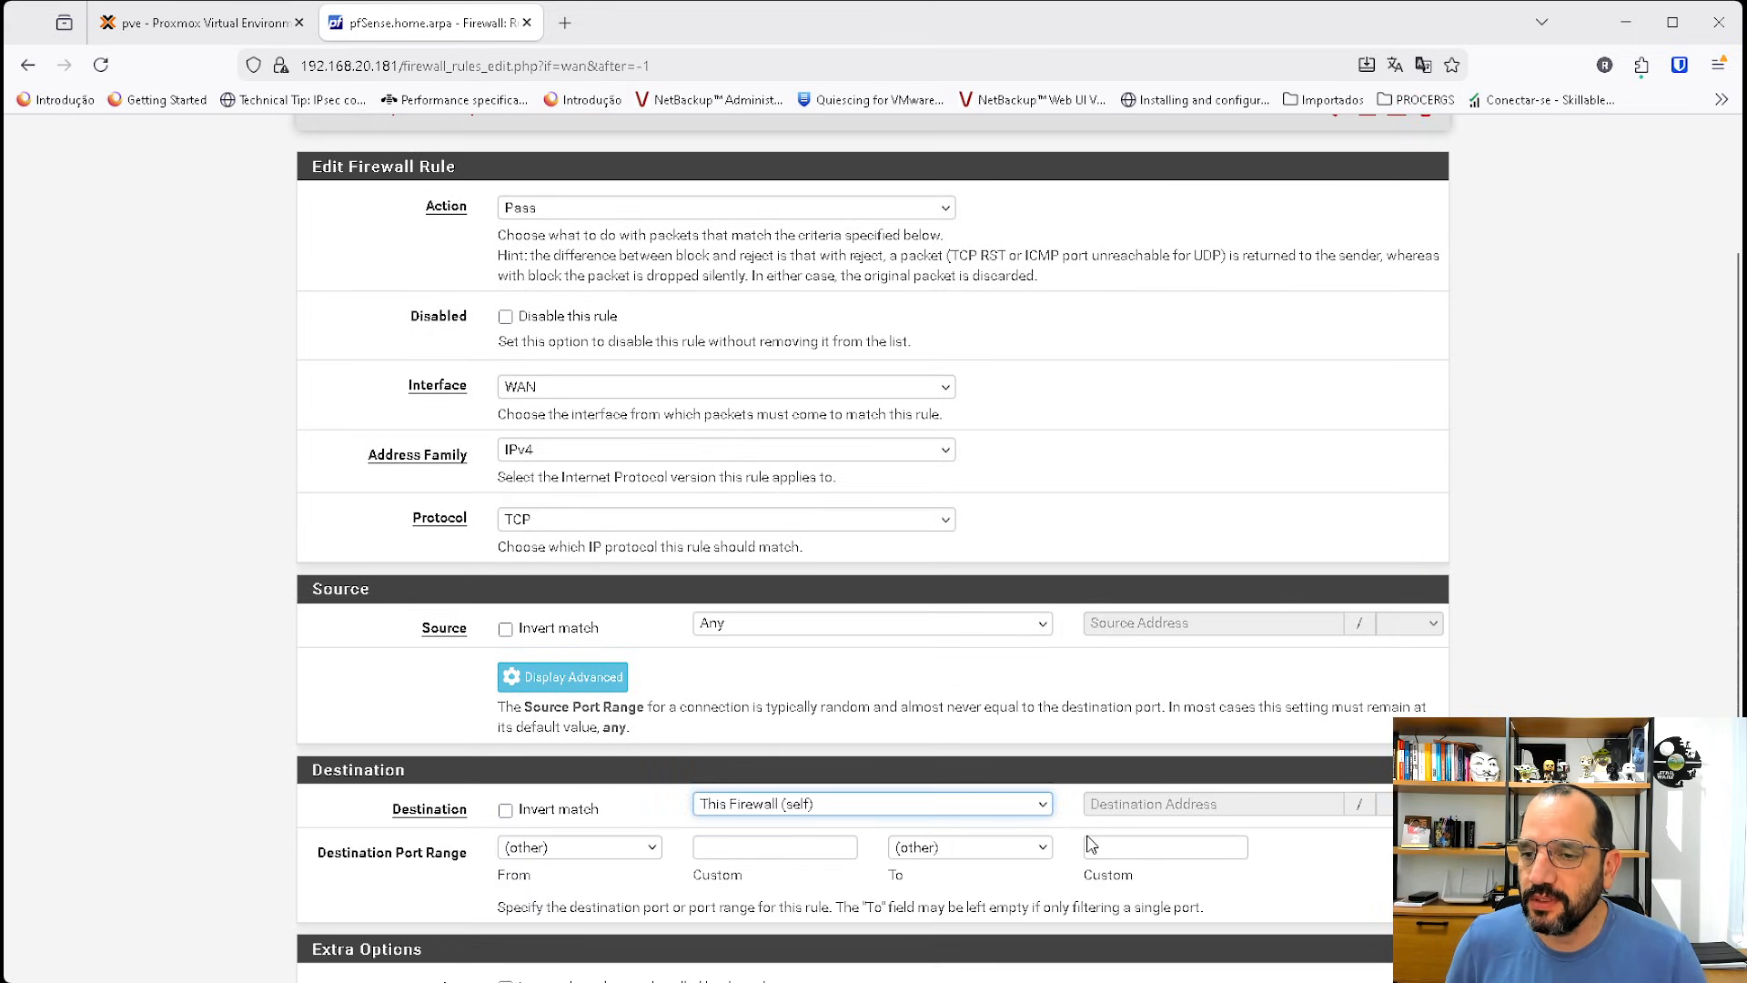
{"action": "left_click", "coordinate": [759, 847]}
{"action": "type", "text": "443"}
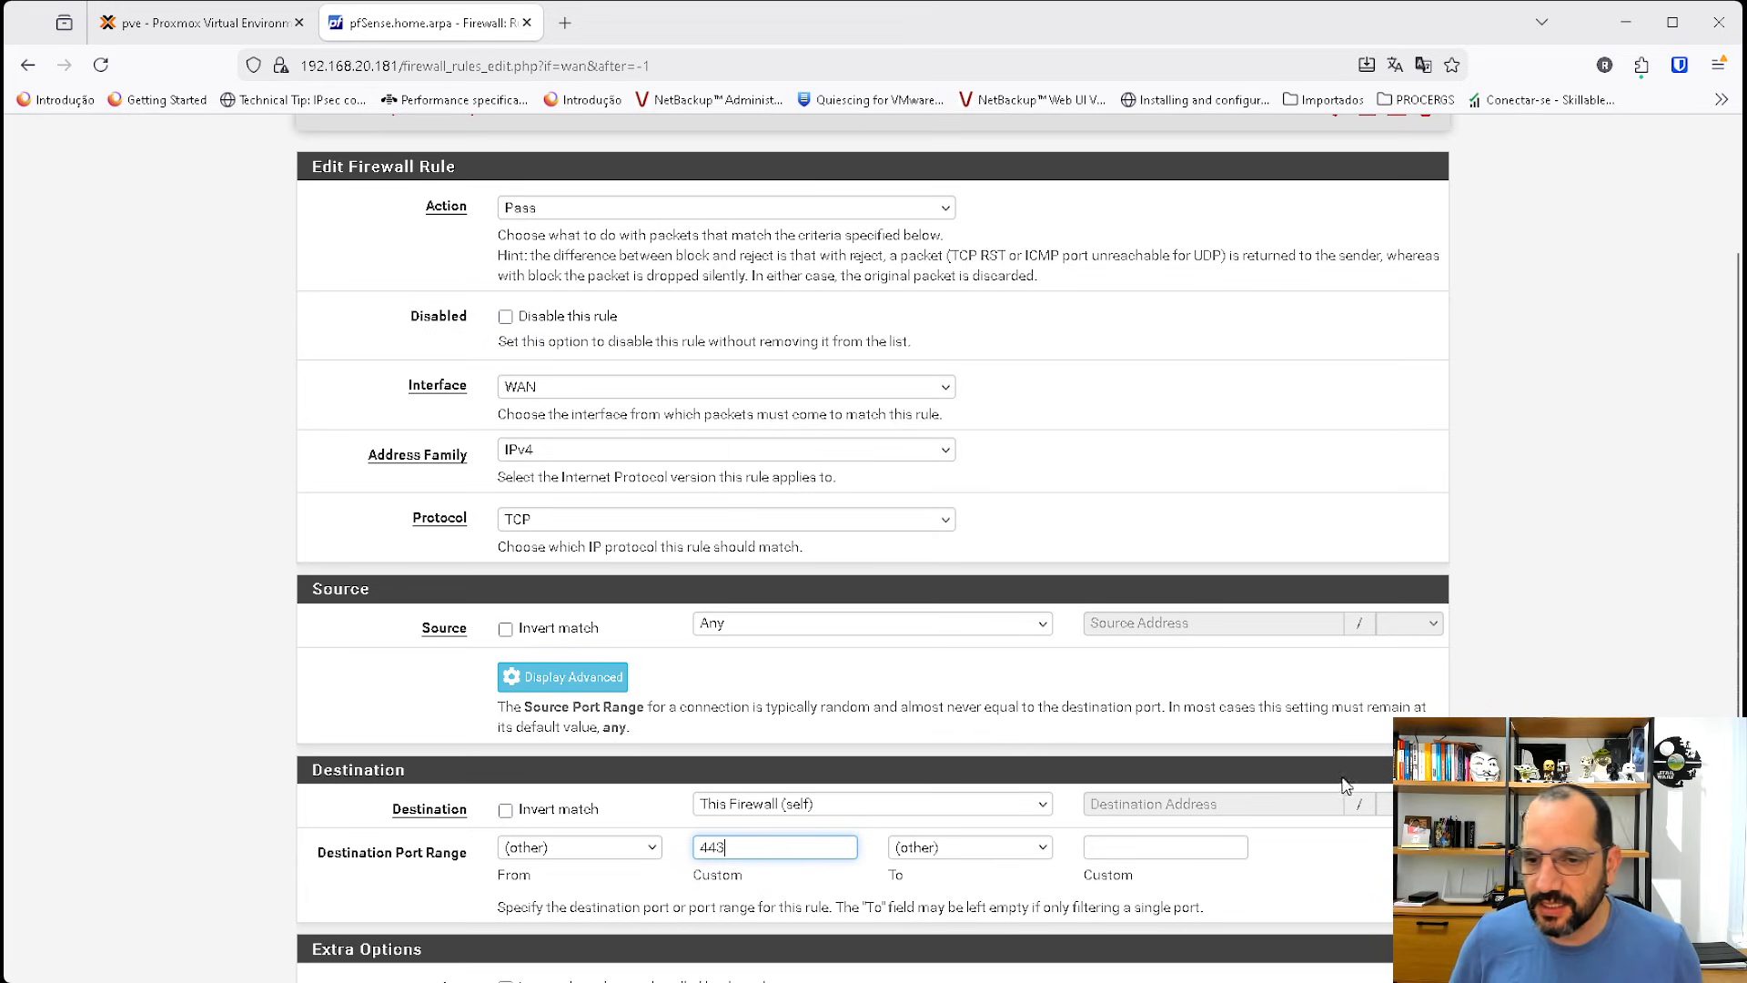
{"action": "scroll", "coordinate": [978, 794], "scroll_direction": "down", "scroll_amount": 3}
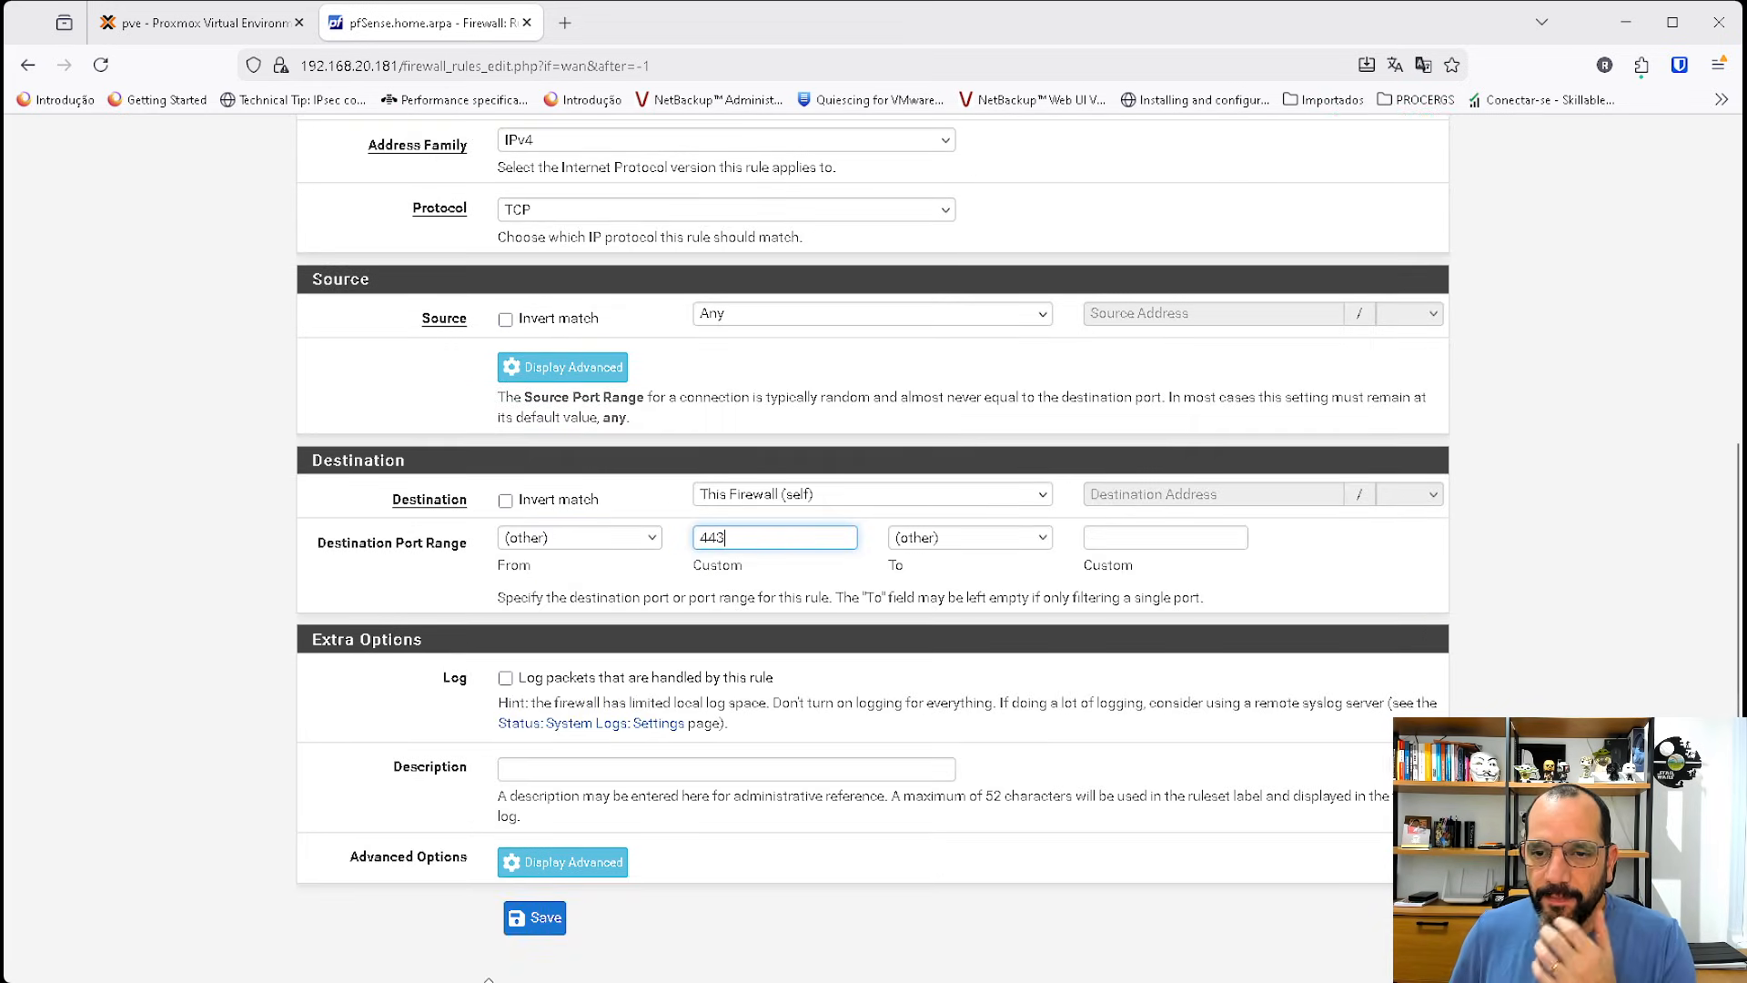
{"action": "left_click", "coordinate": [539, 919]}
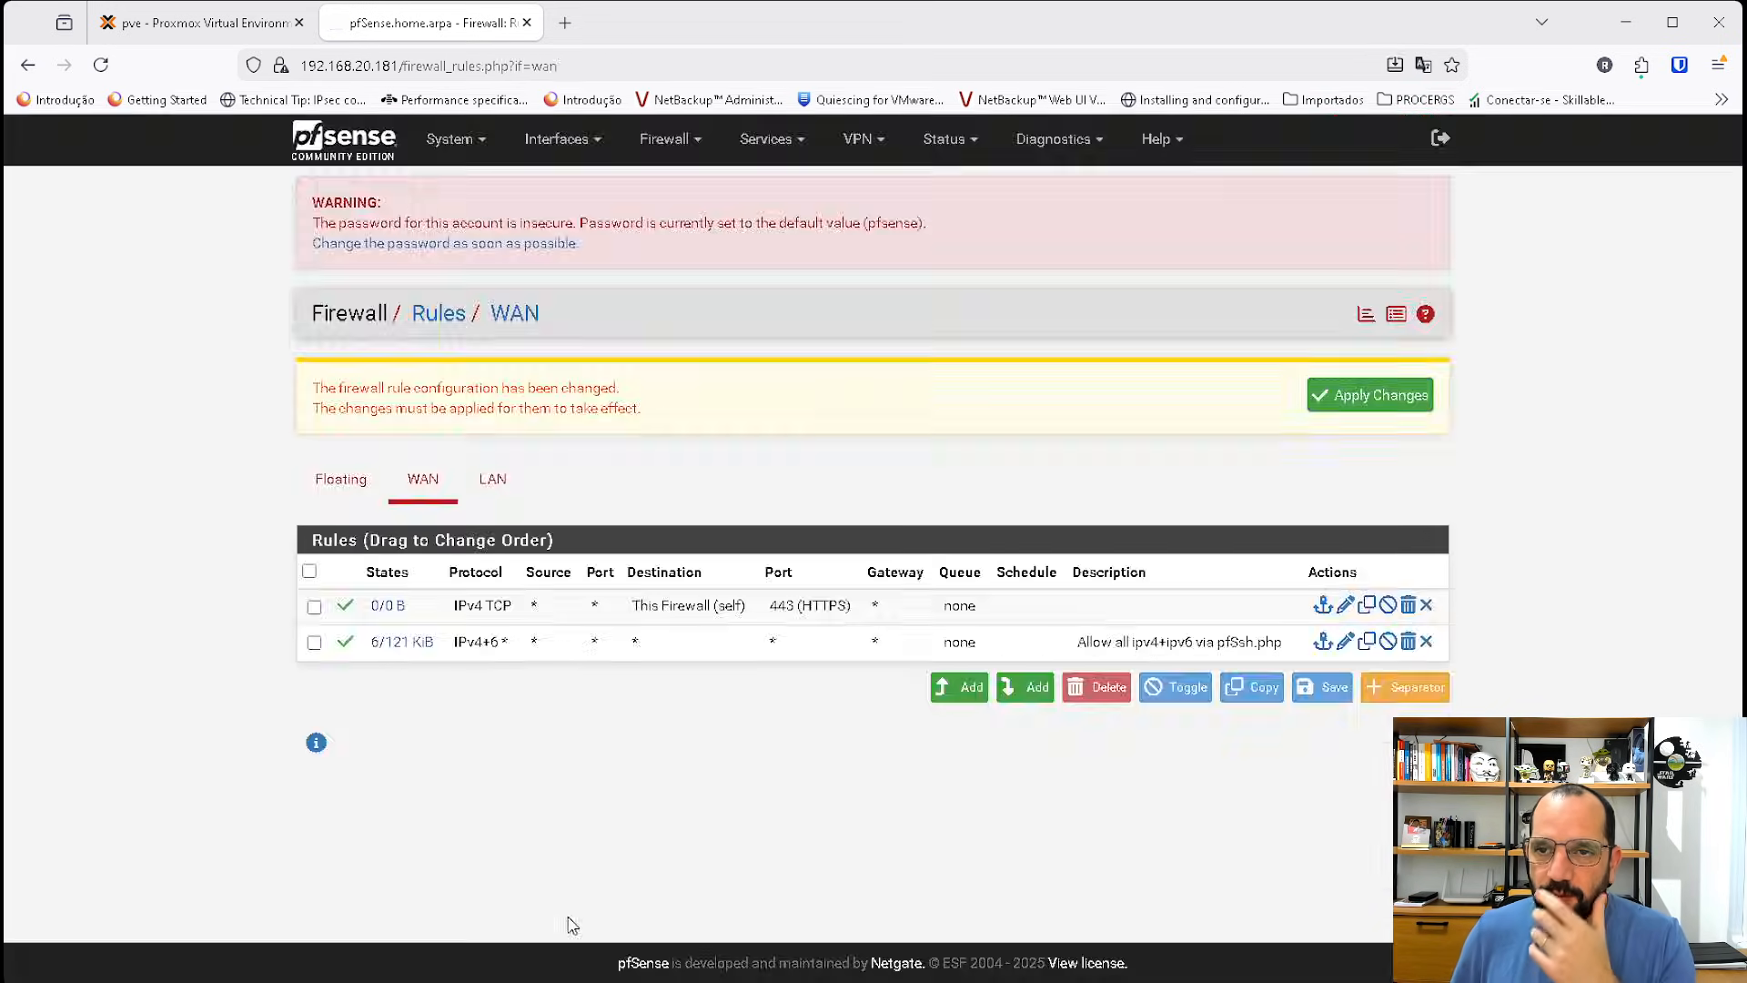
{"action": "left_click", "coordinate": [1397, 398]}
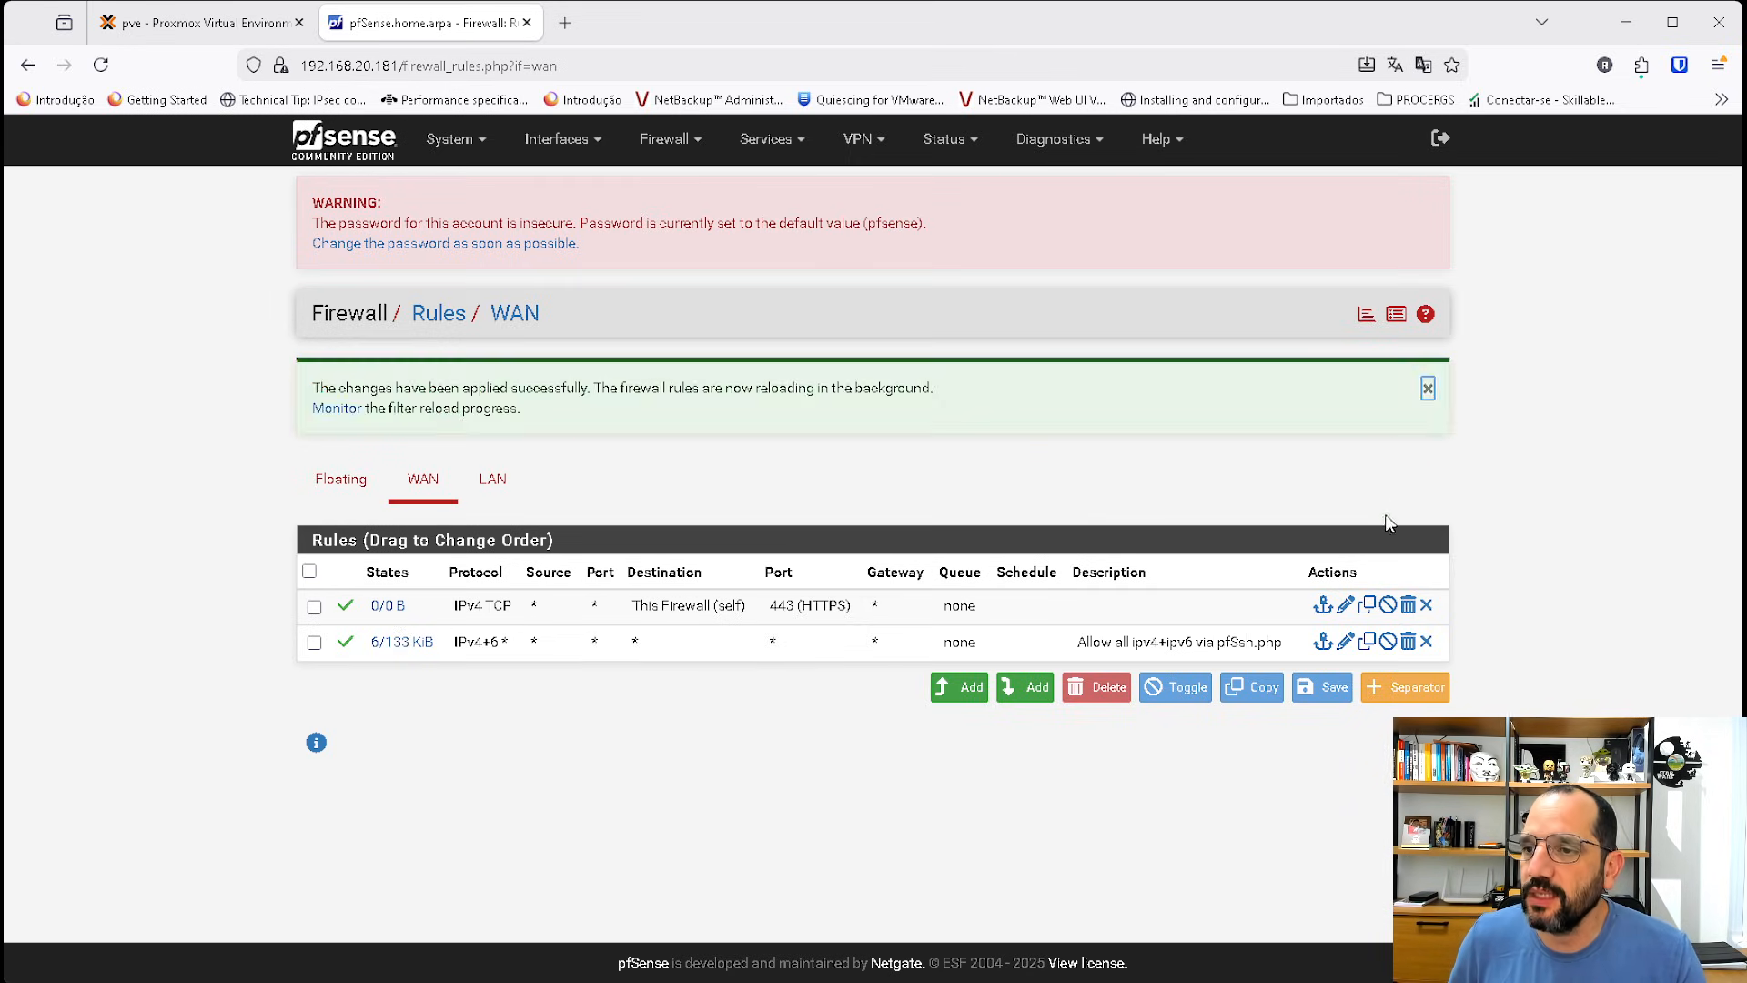
Try to remove the allow-all WAN rule and reload the page.
{"action": "left_click", "coordinate": [1426, 642]}
{"action": "left_click", "coordinate": [917, 591]}
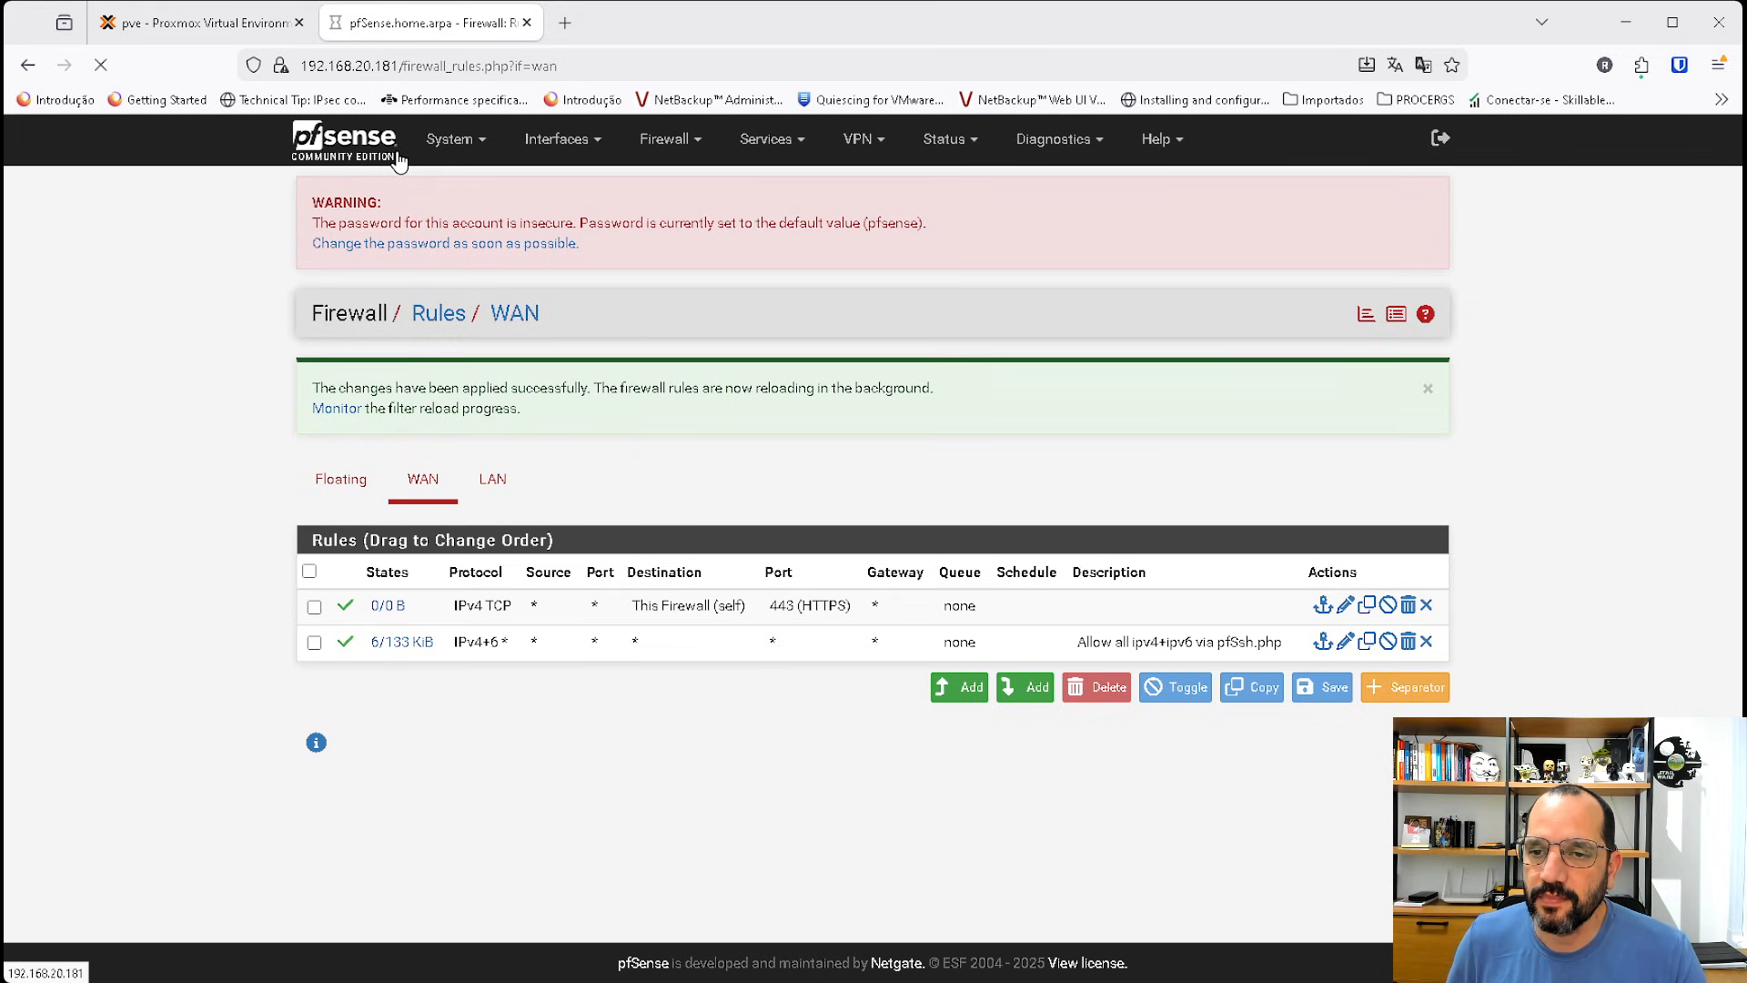
{"action": "left_click", "coordinate": [649, 67]}
{"action": "key", "text": "Home"}
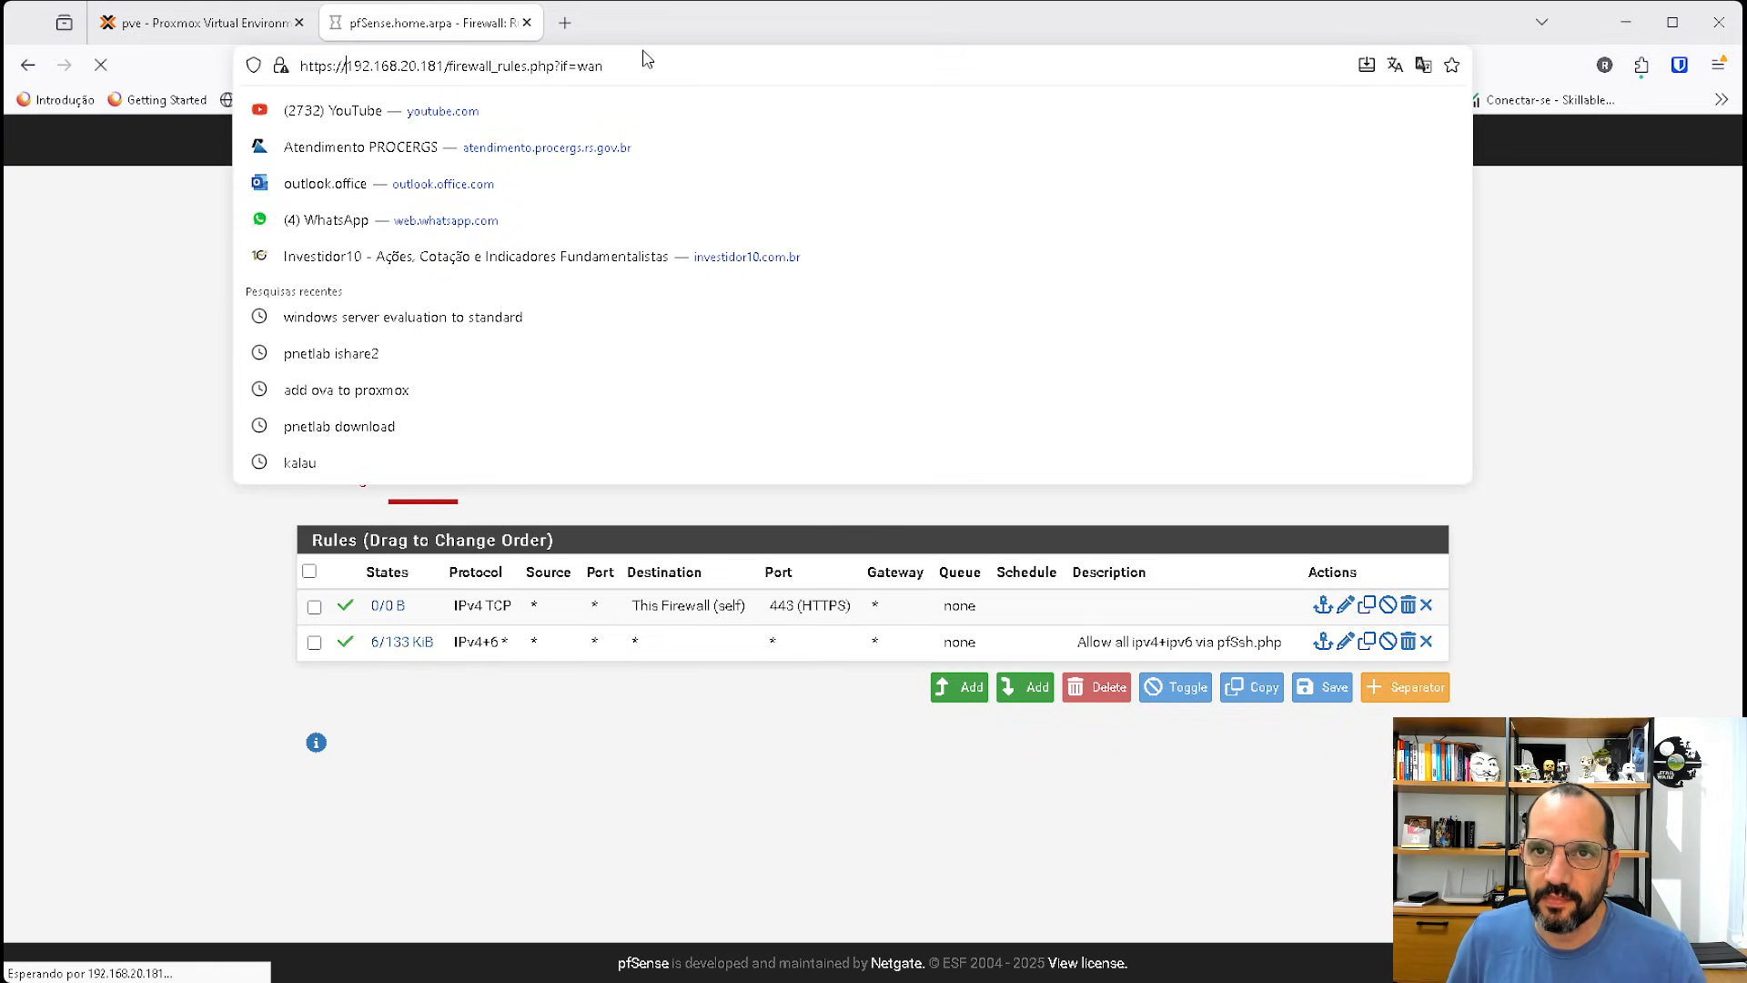
{"action": "left_click", "coordinate": [93, 270]}
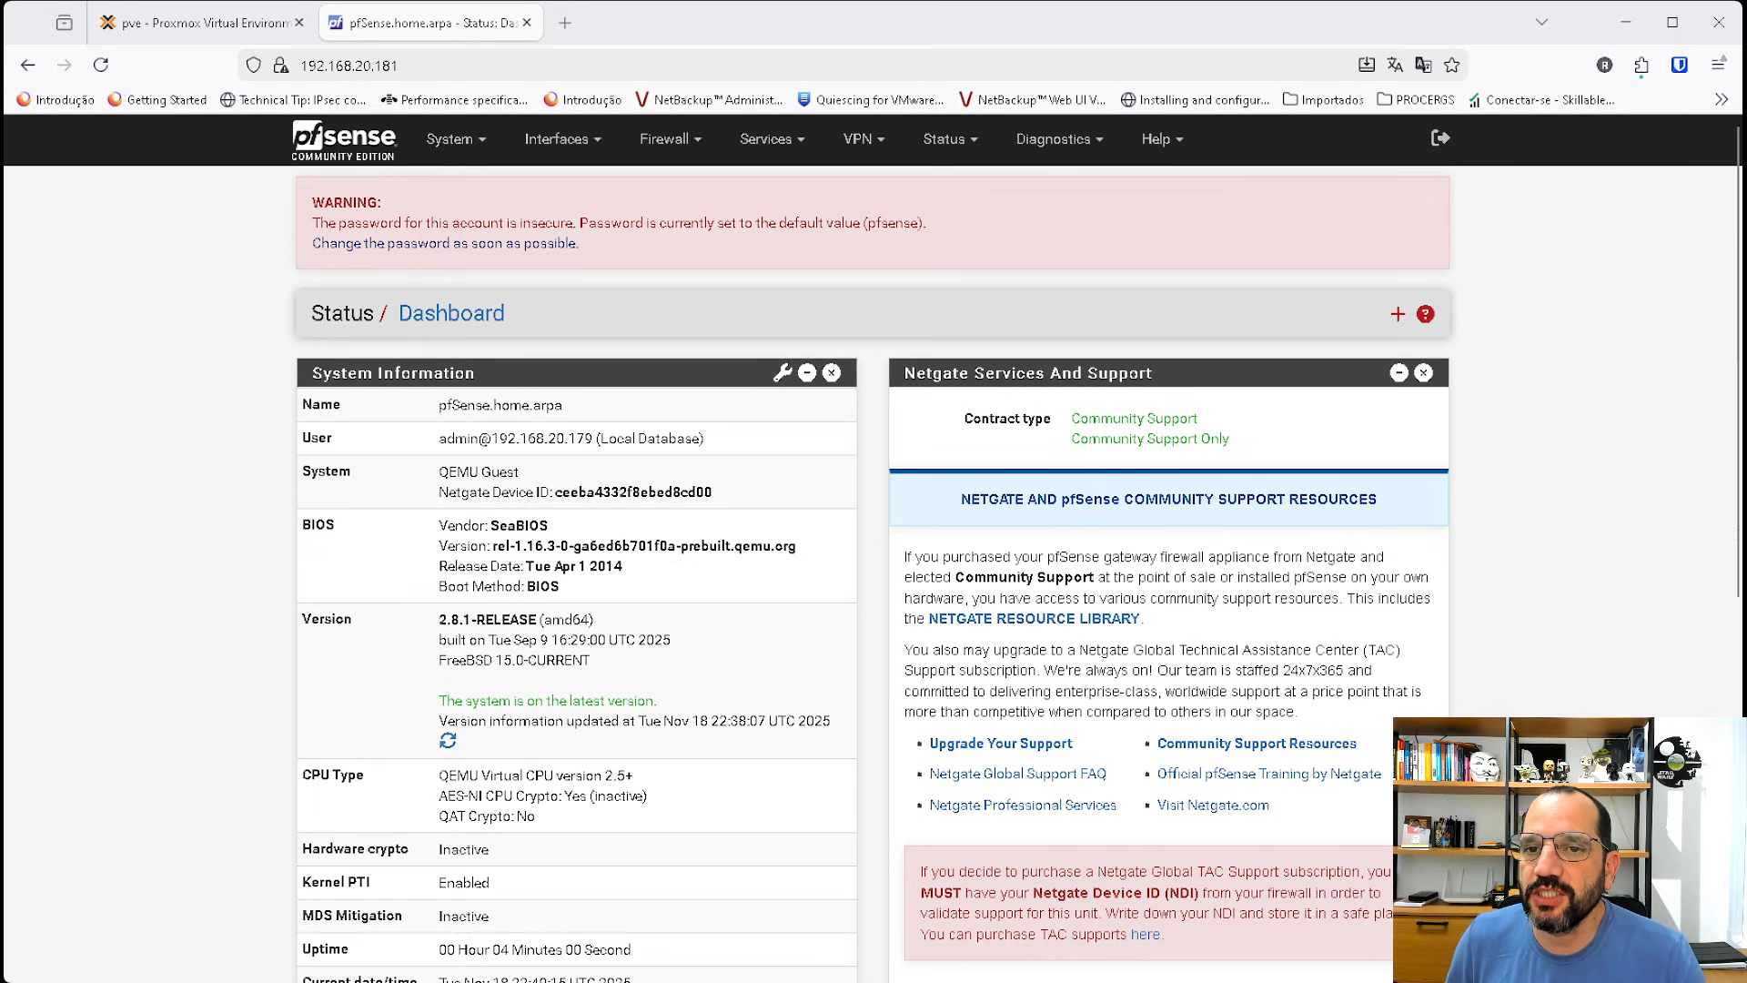
Delete the Allow all ipv4+ipv6 via pfSsh.php WAN rule and apply the changes.
{"action": "left_click", "coordinate": [345, 140]}
{"action": "left_click", "coordinate": [697, 144]}
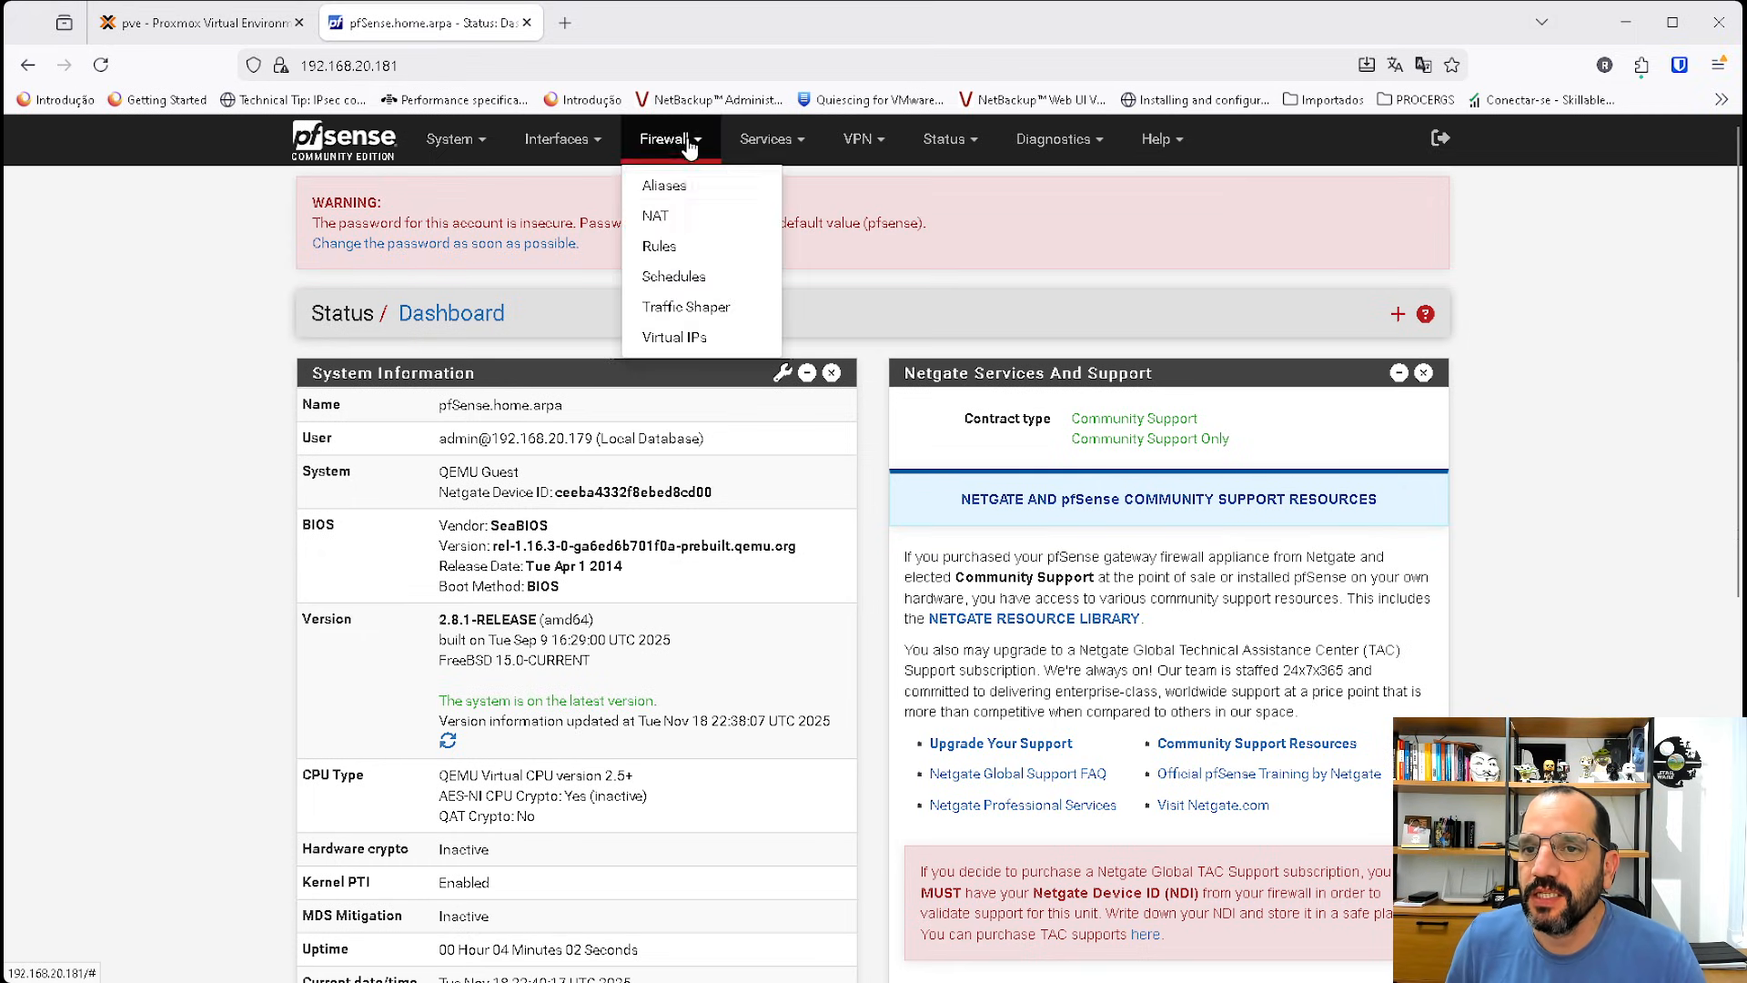
{"action": "left_click", "coordinate": [687, 247]}
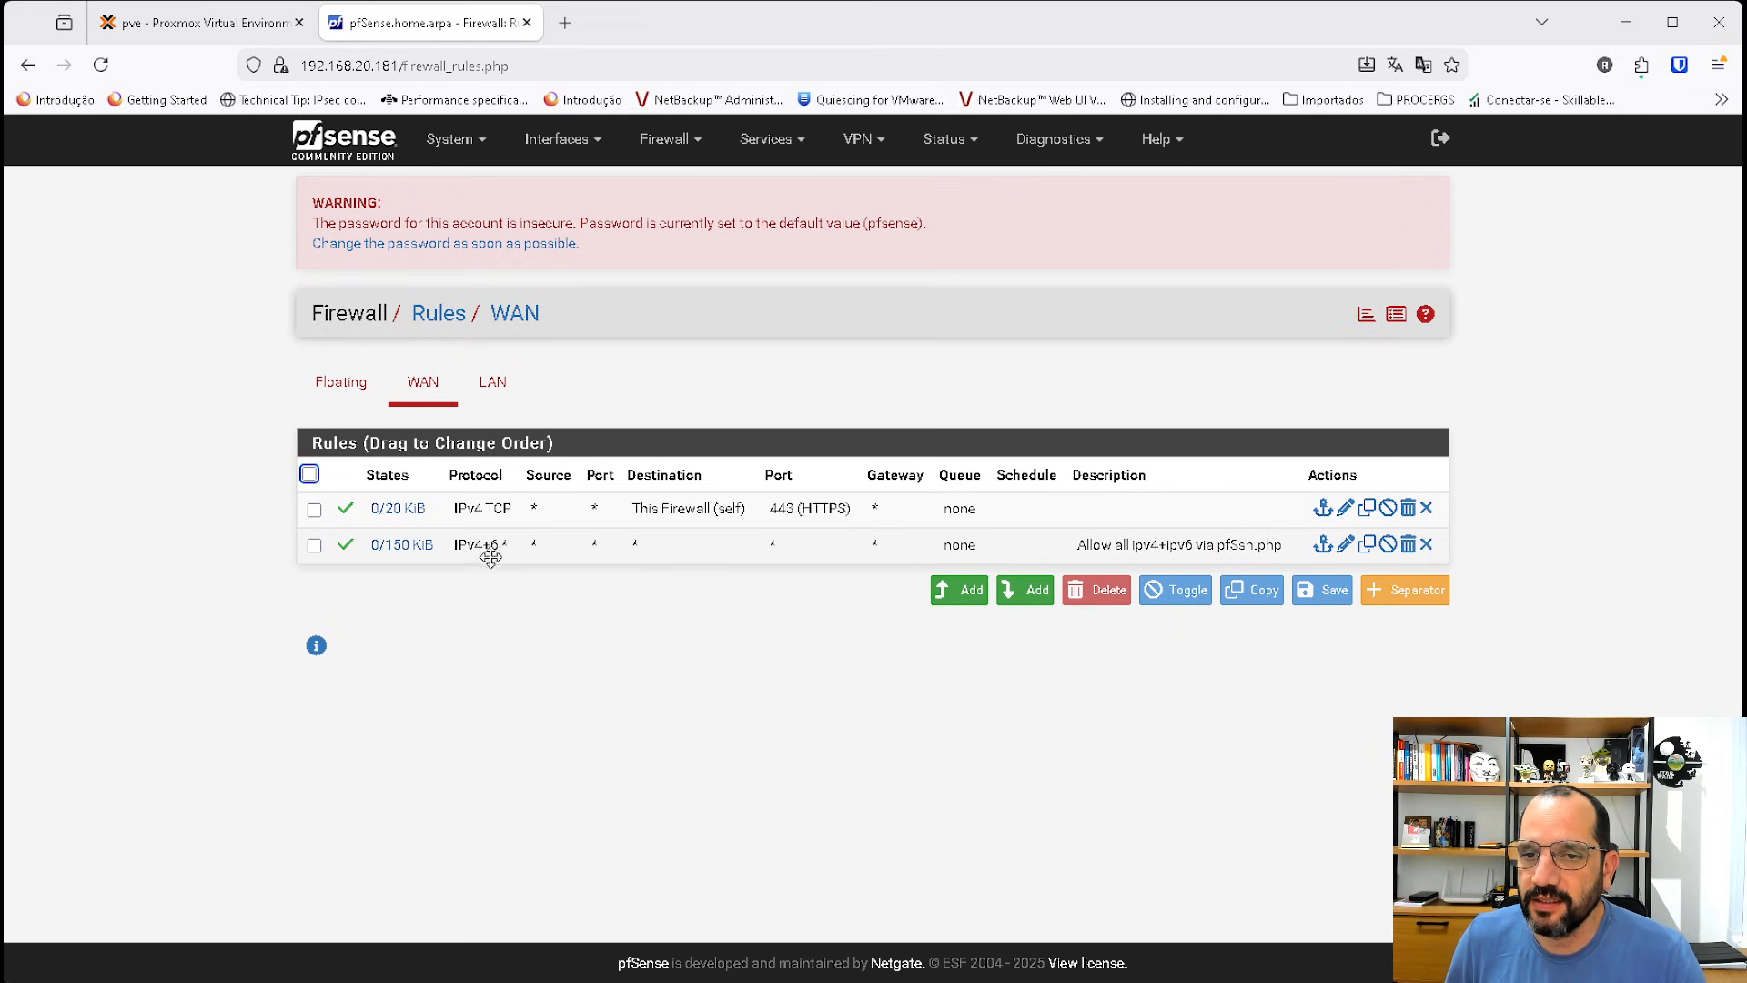
{"action": "mouse_move", "coordinate": [379, 514]}
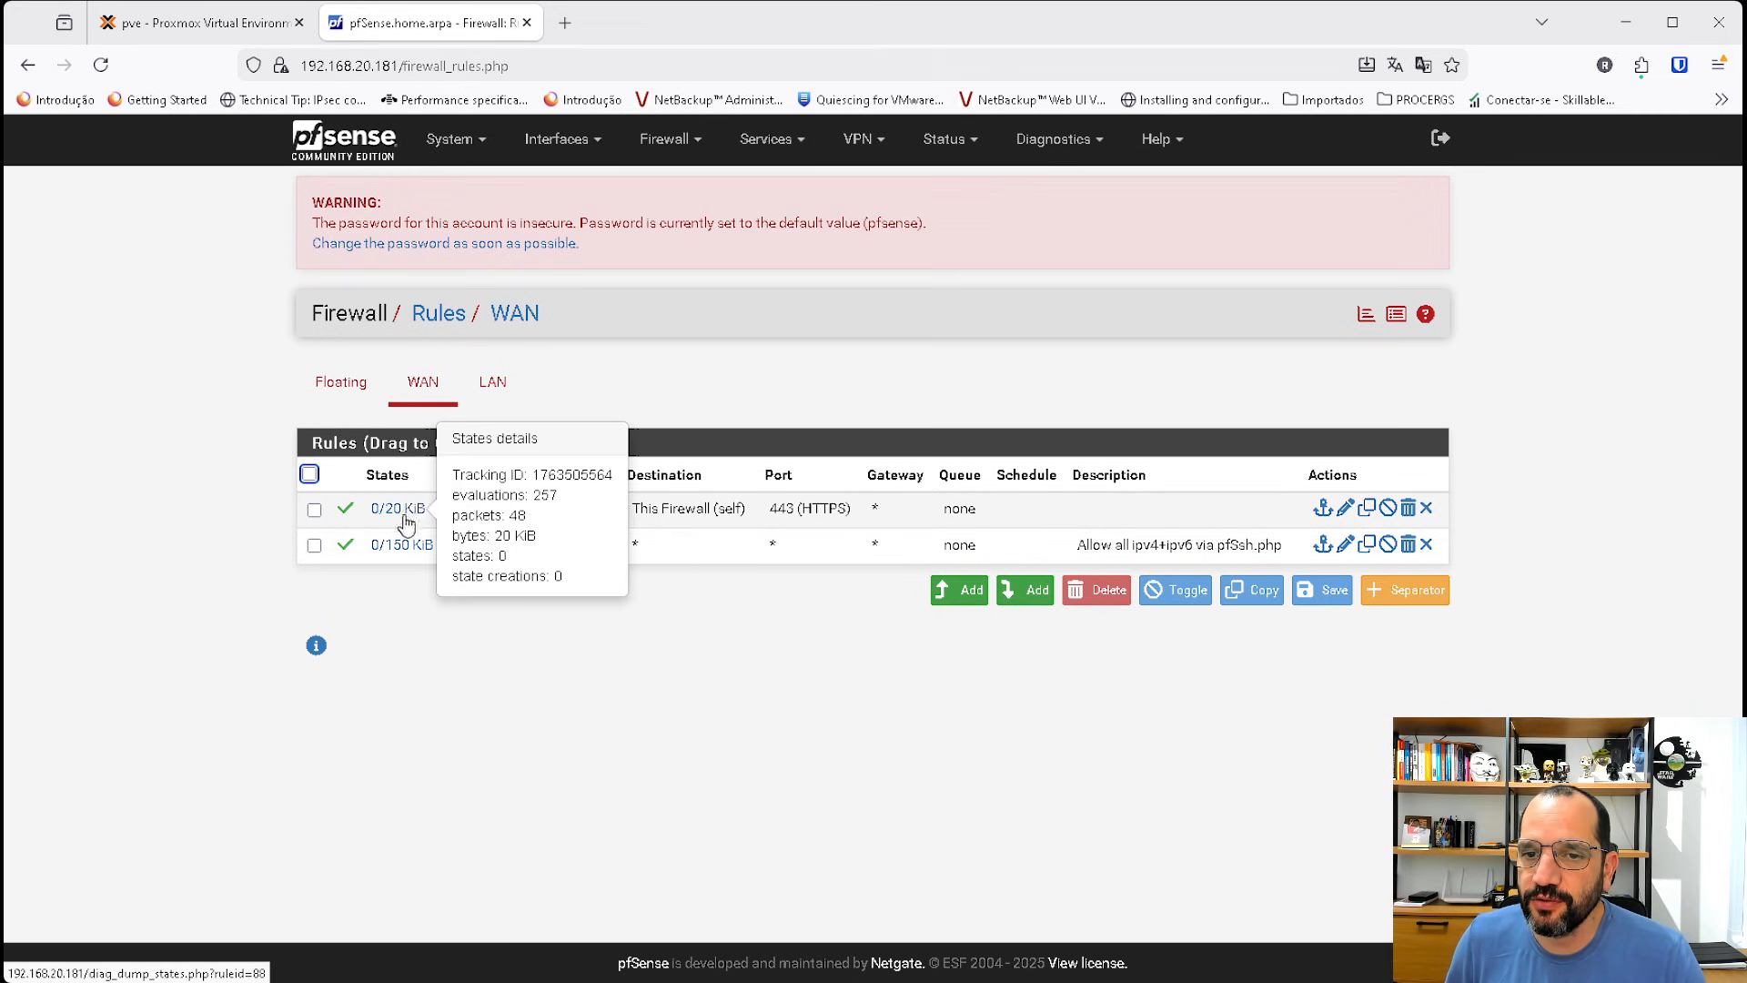
{"action": "left_click", "coordinate": [1407, 544]}
{"action": "left_click", "coordinate": [932, 583]}
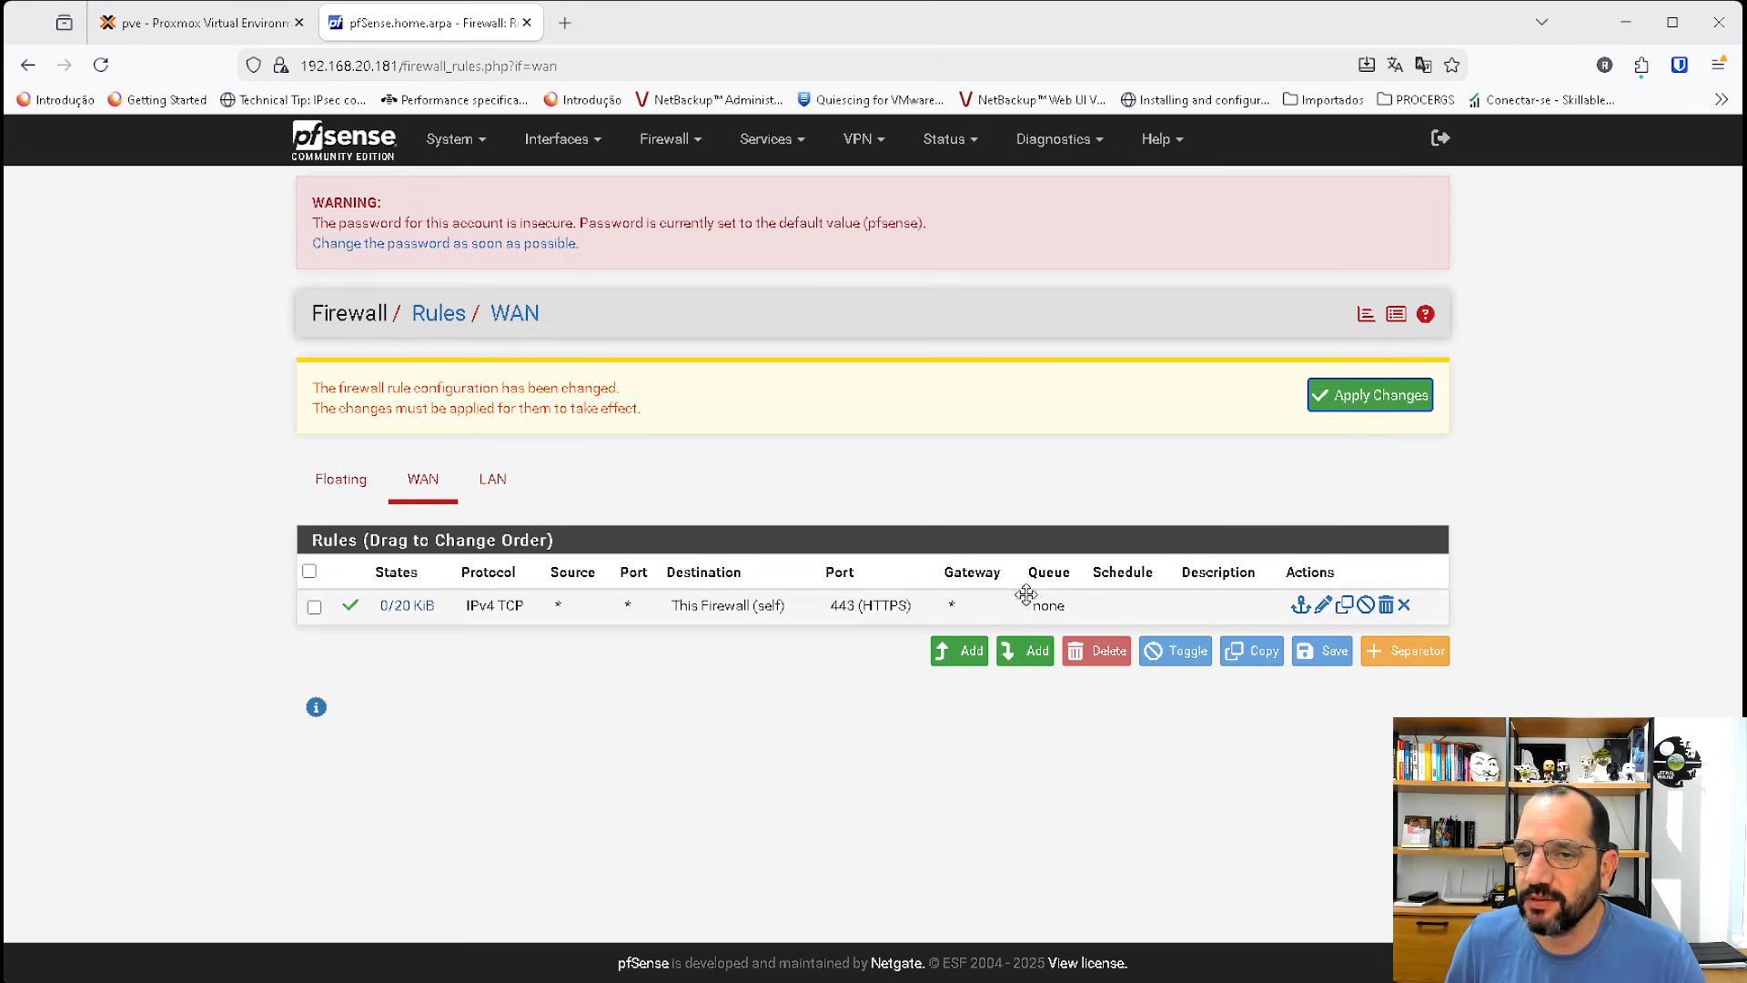
{"action": "left_click", "coordinate": [1369, 406]}
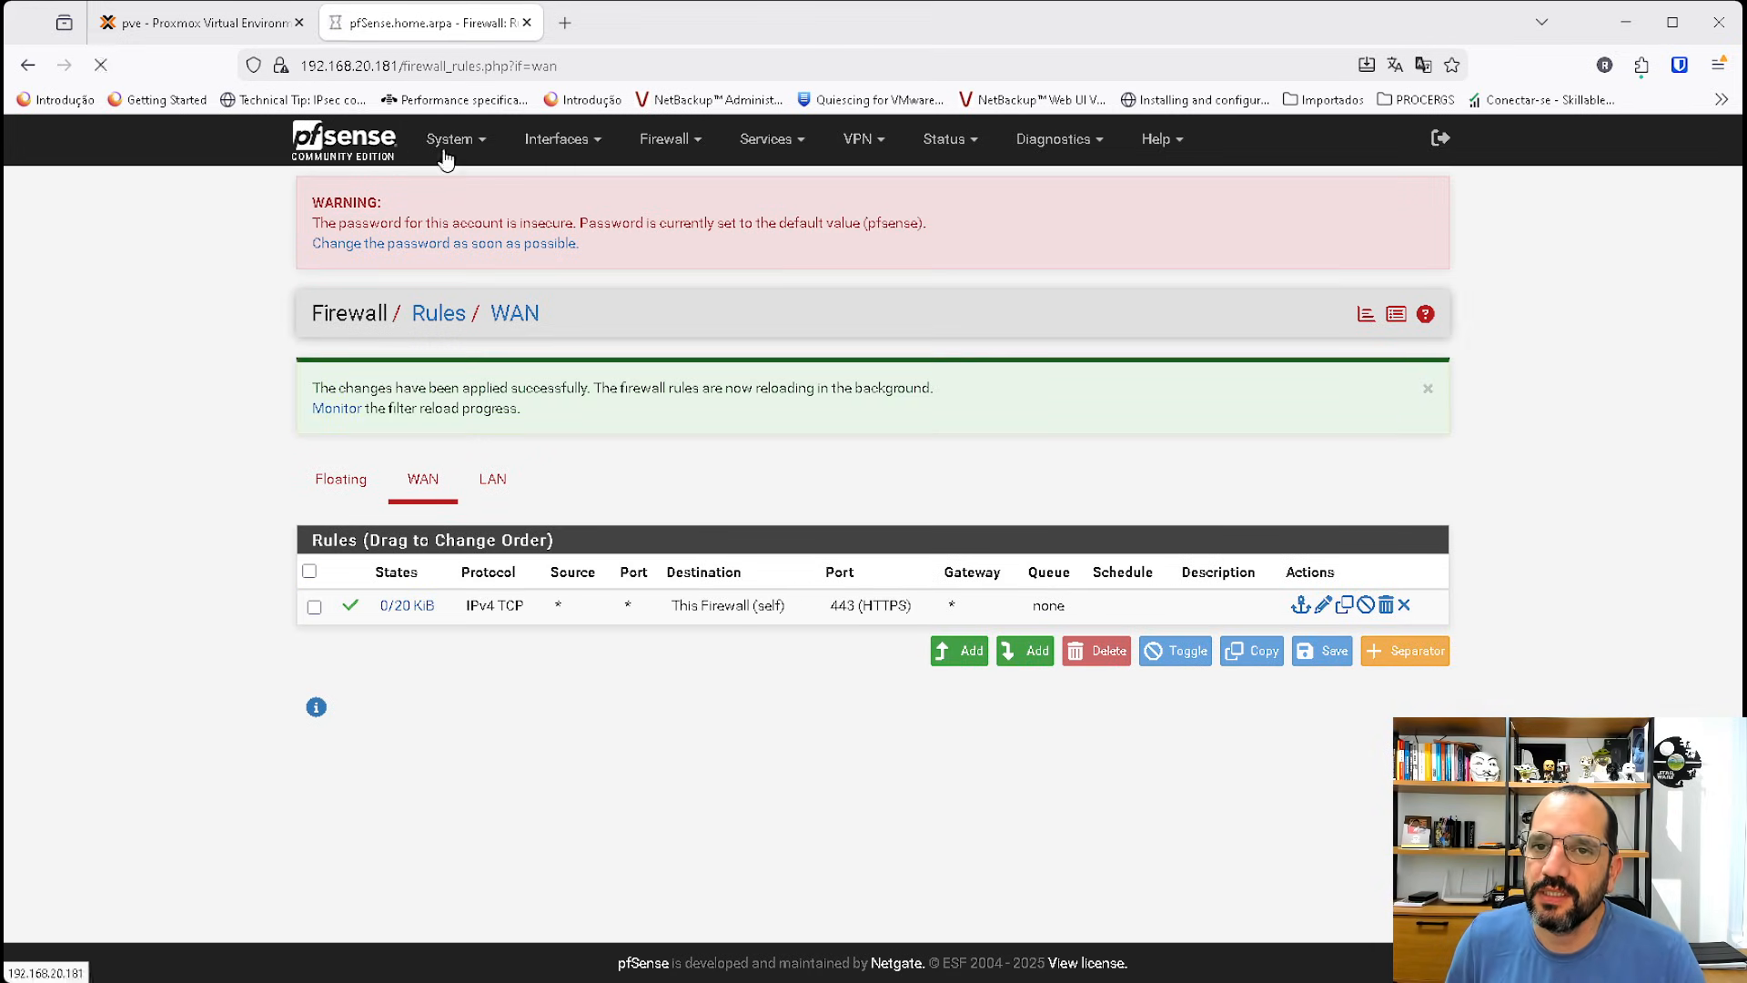
{"action": "left_click", "coordinate": [360, 146]}
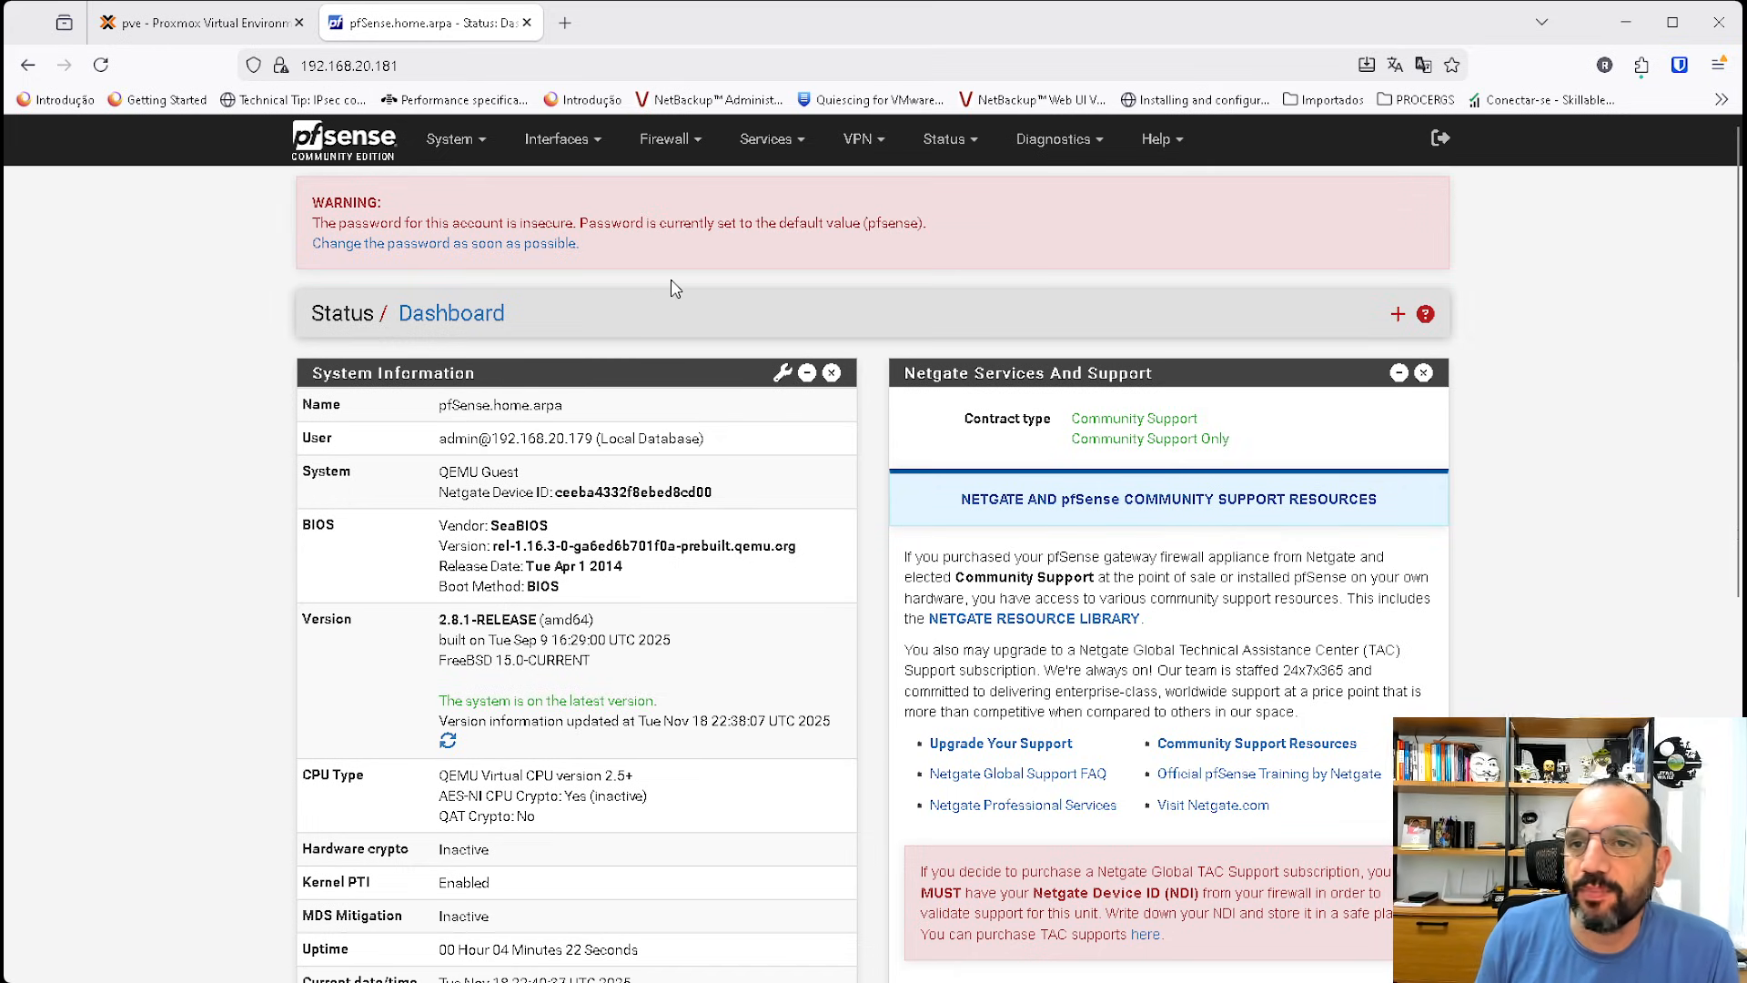
{"action": "left_click", "coordinate": [665, 143]}
{"action": "left_click", "coordinate": [241, 25]}
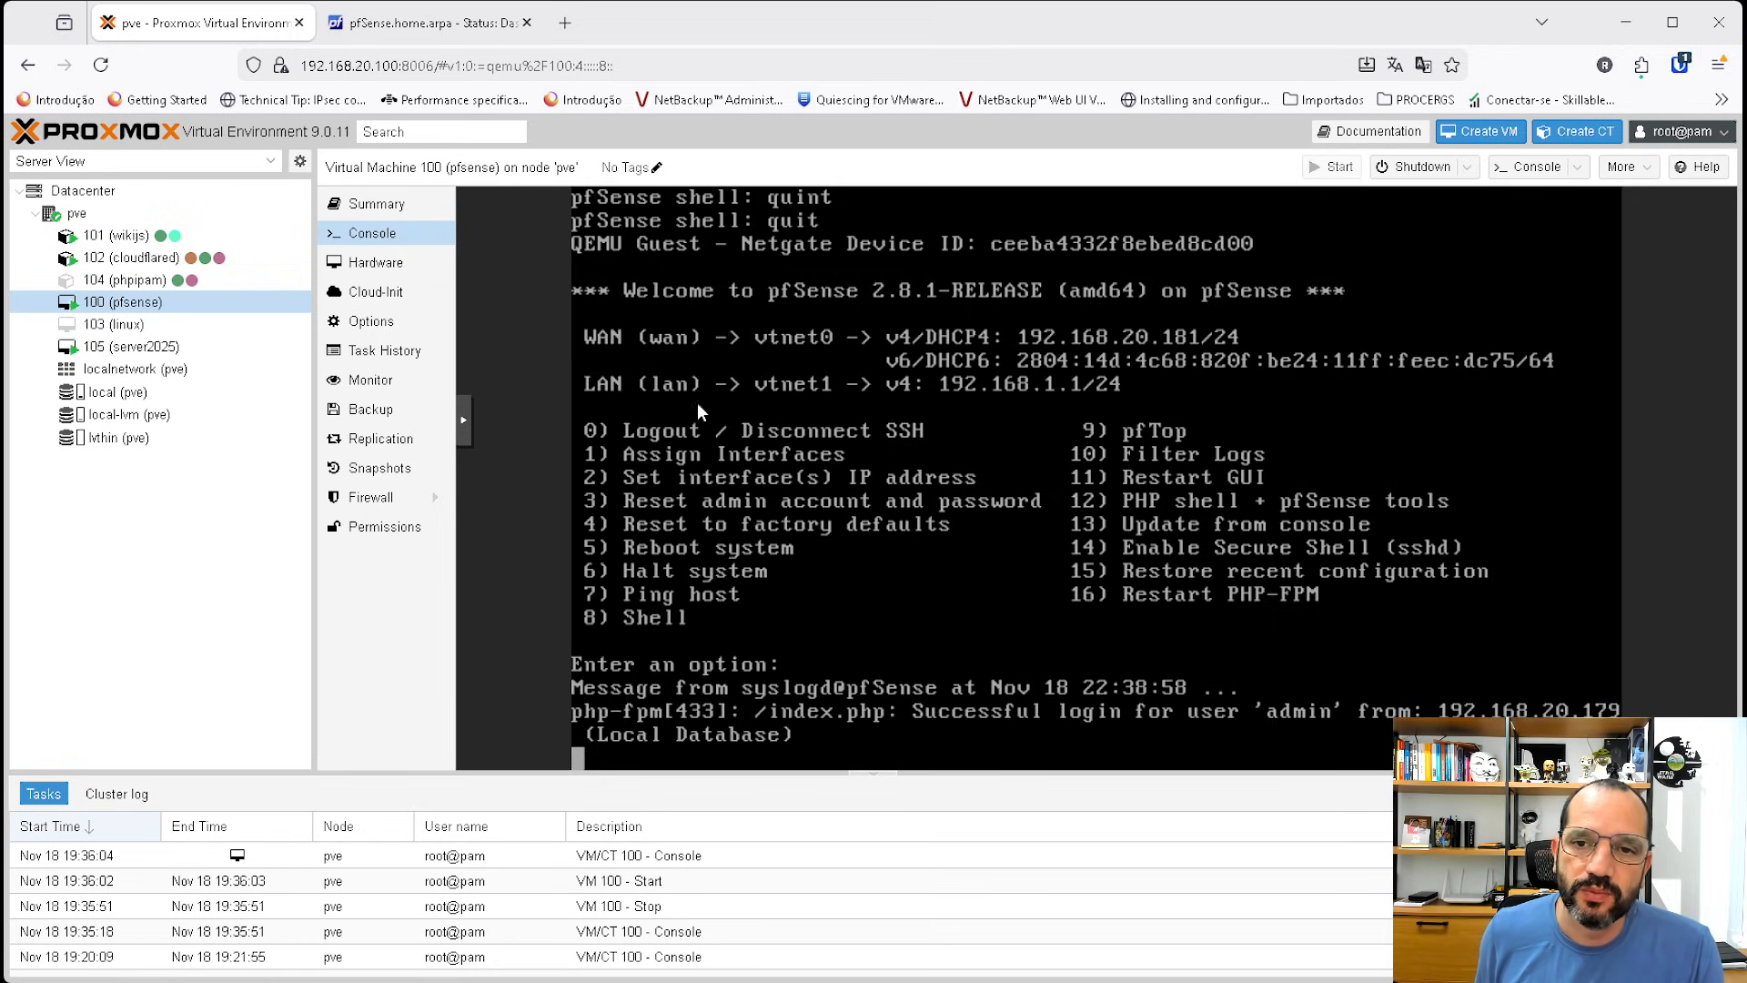
{"action": "left_click", "coordinate": [426, 24]}
Switch the DHCP server backend to Kea DHCP in the advanced networking settings and save.
{"action": "left_click", "coordinate": [452, 139]}
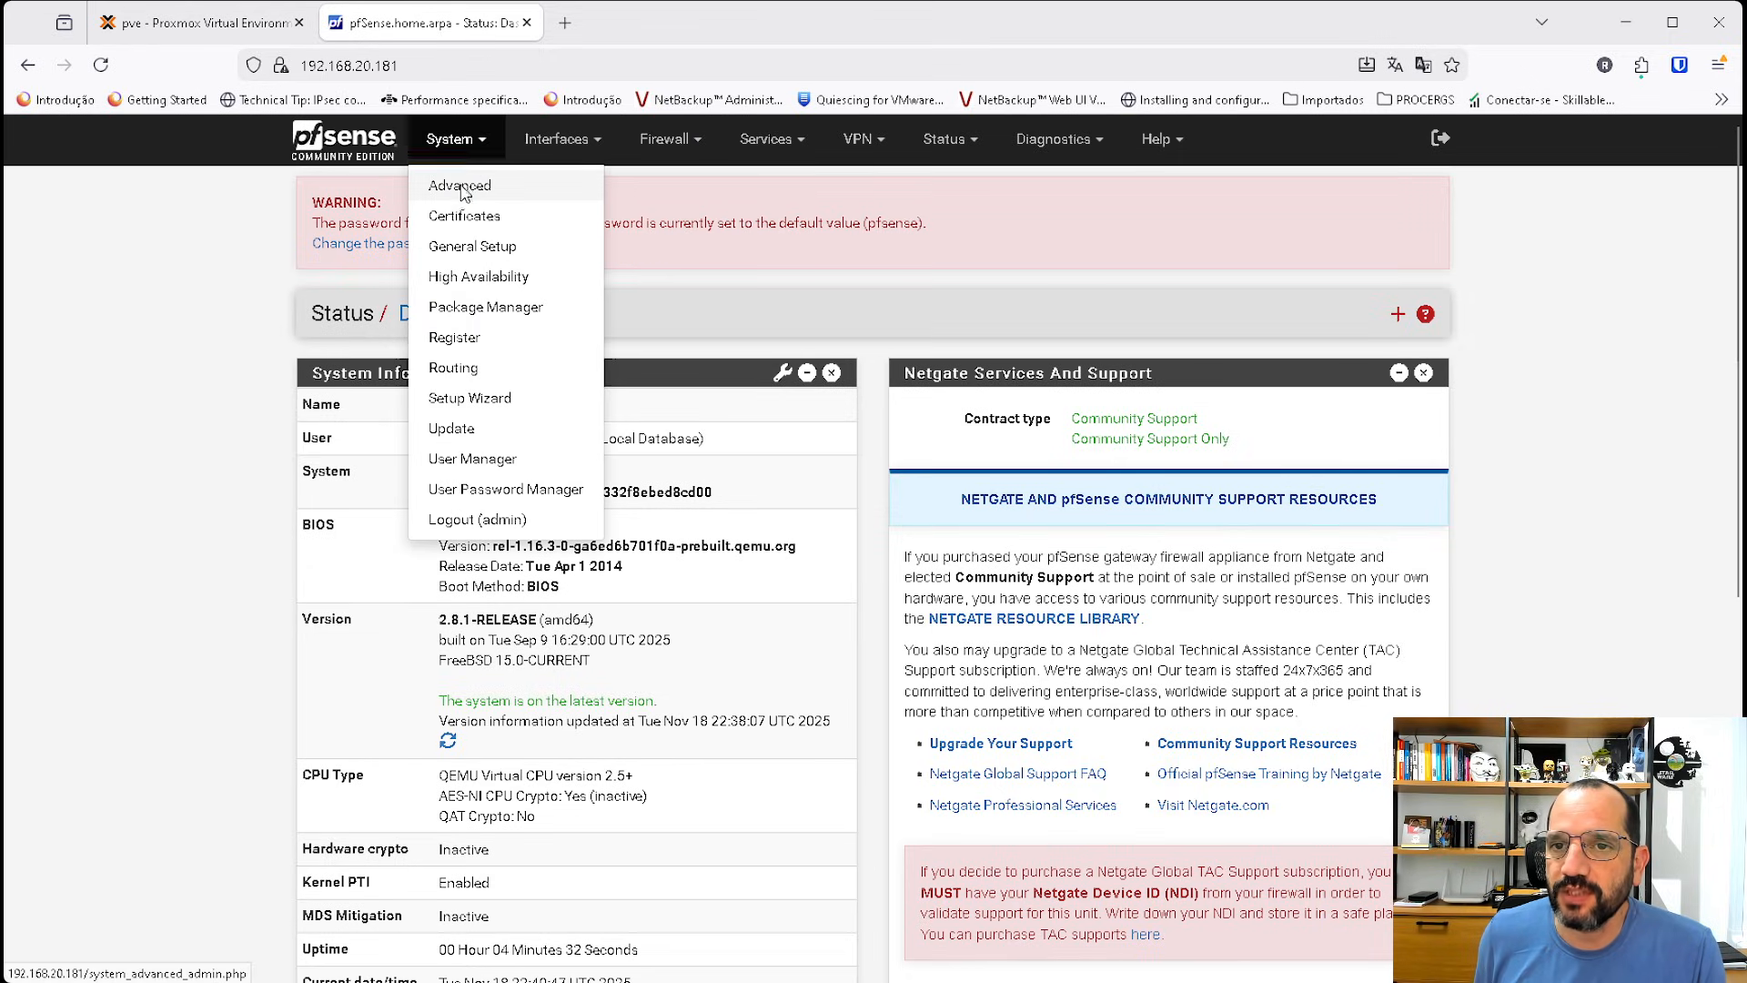
{"action": "left_click", "coordinate": [466, 189]}
{"action": "left_click", "coordinate": [600, 388]}
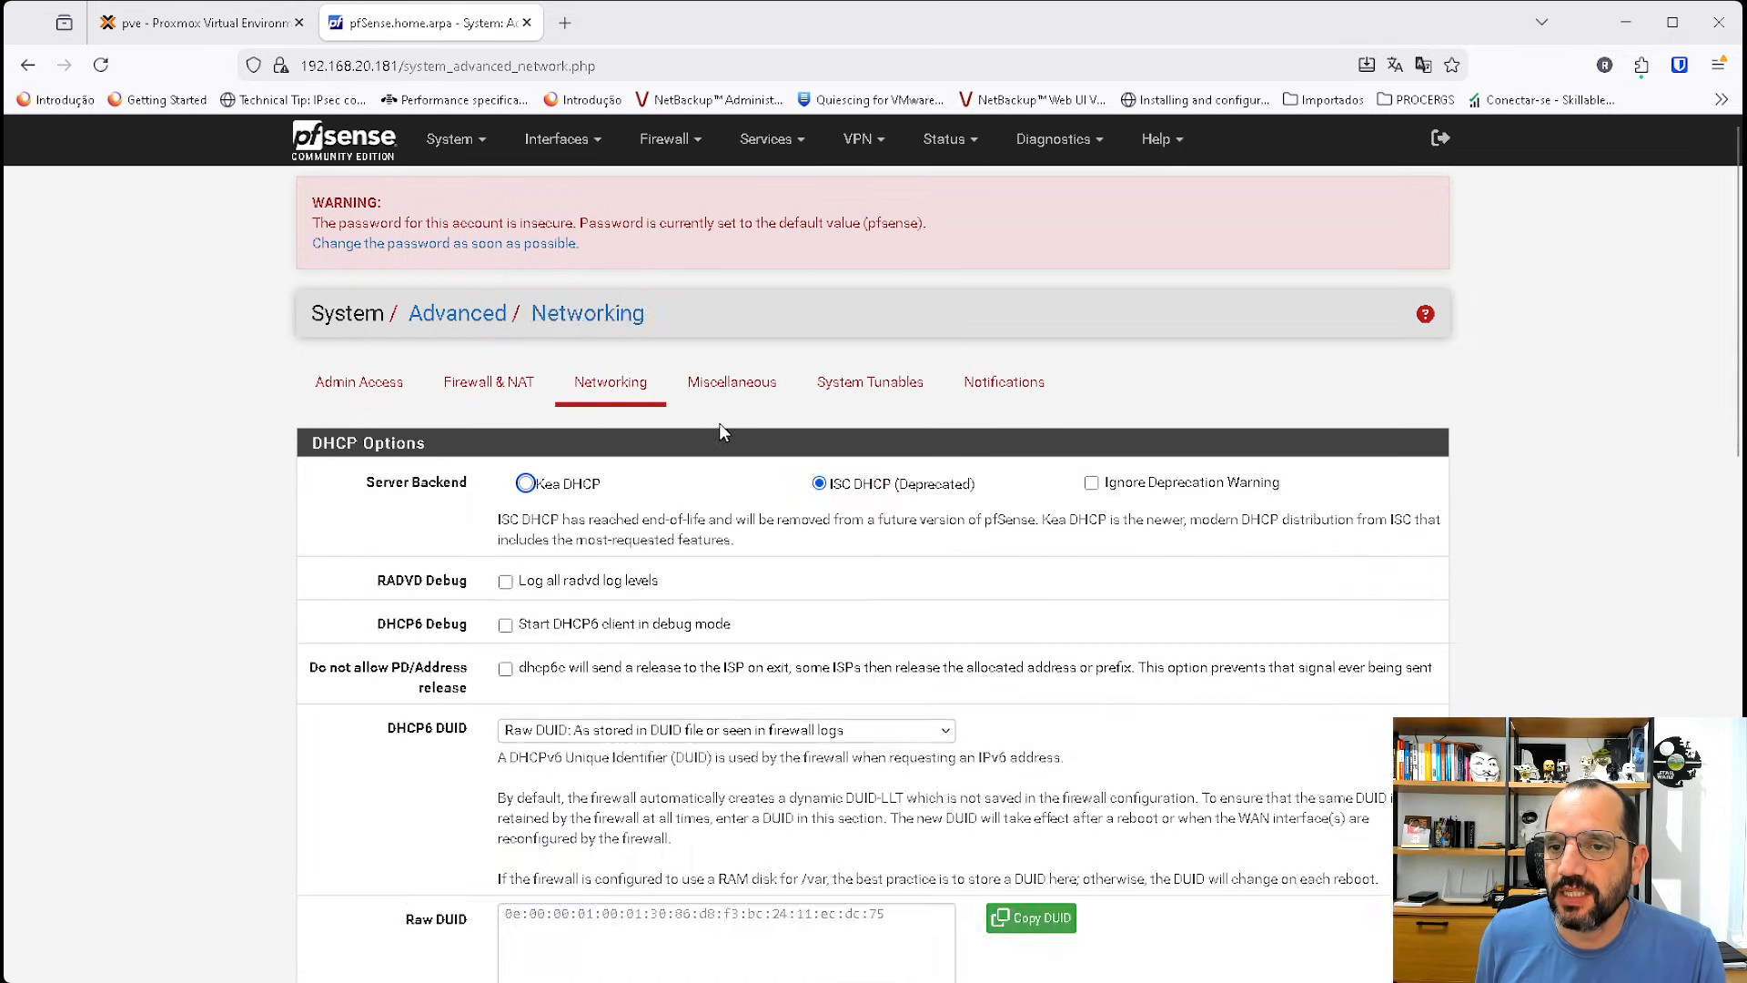
{"action": "left_click_drag", "start_coordinate": [988, 487], "coordinate": [855, 488]}
{"action": "left_click", "coordinate": [539, 485]}
{"action": "scroll", "coordinate": [794, 729], "scroll_direction": "down", "scroll_amount": 14}
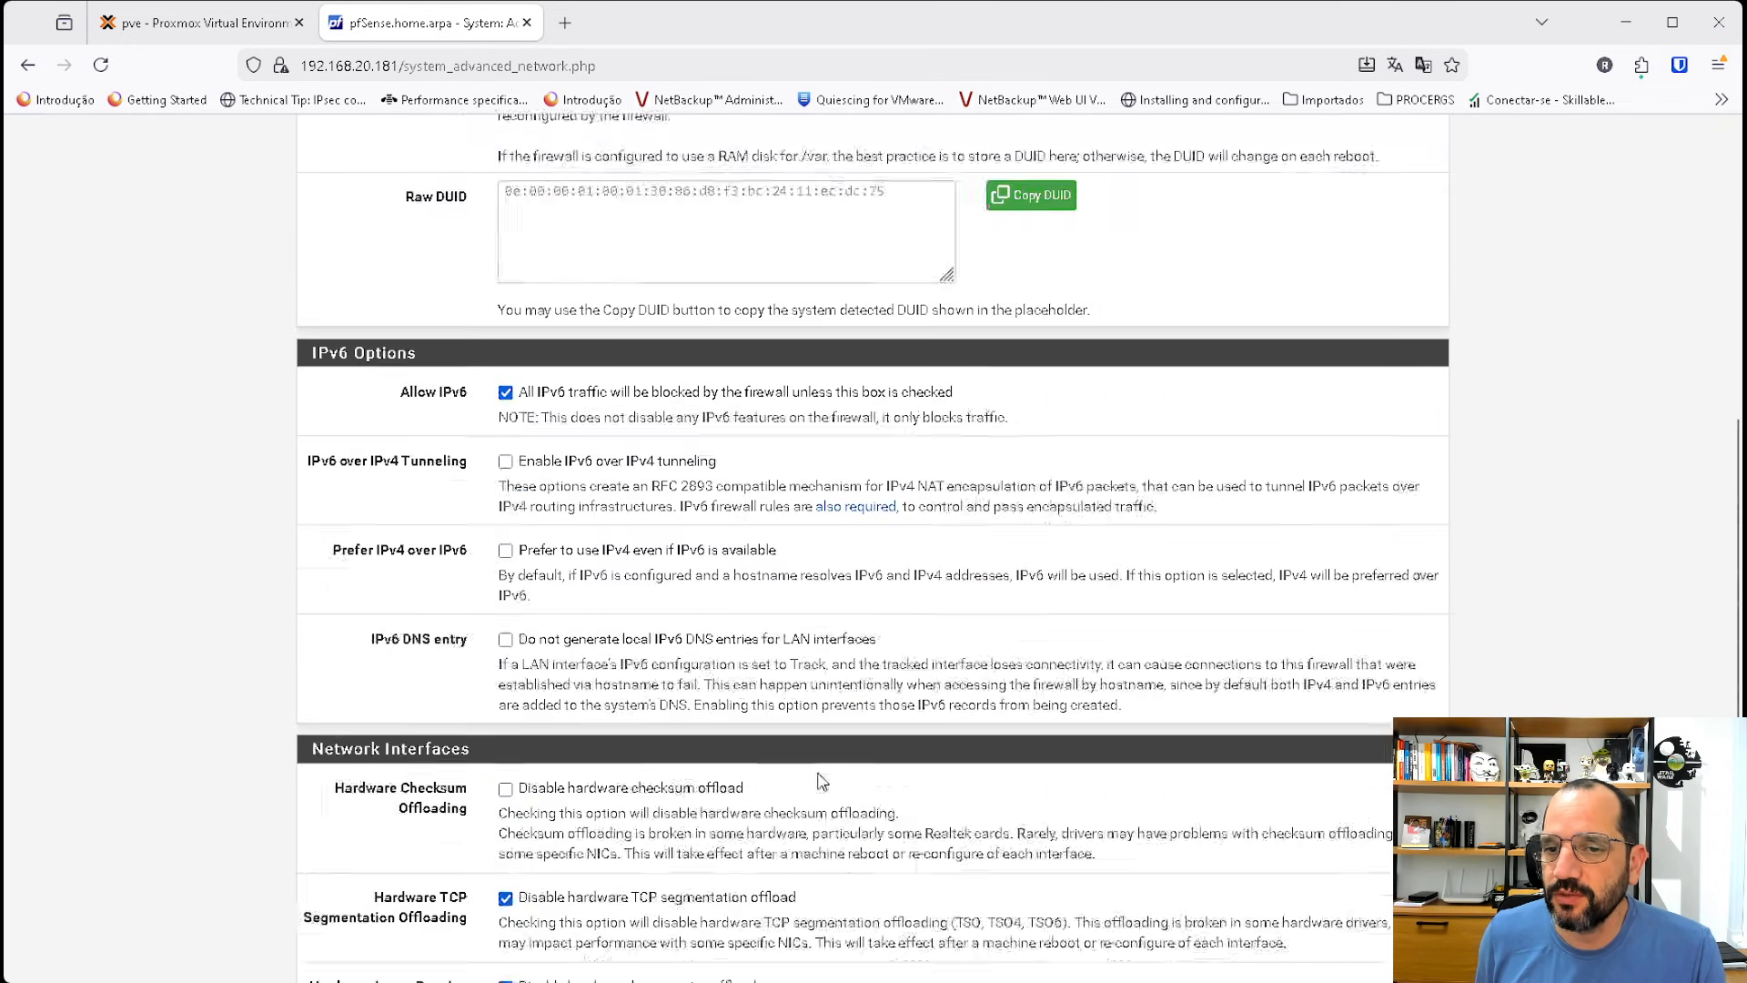
{"action": "left_click", "coordinate": [533, 873]}
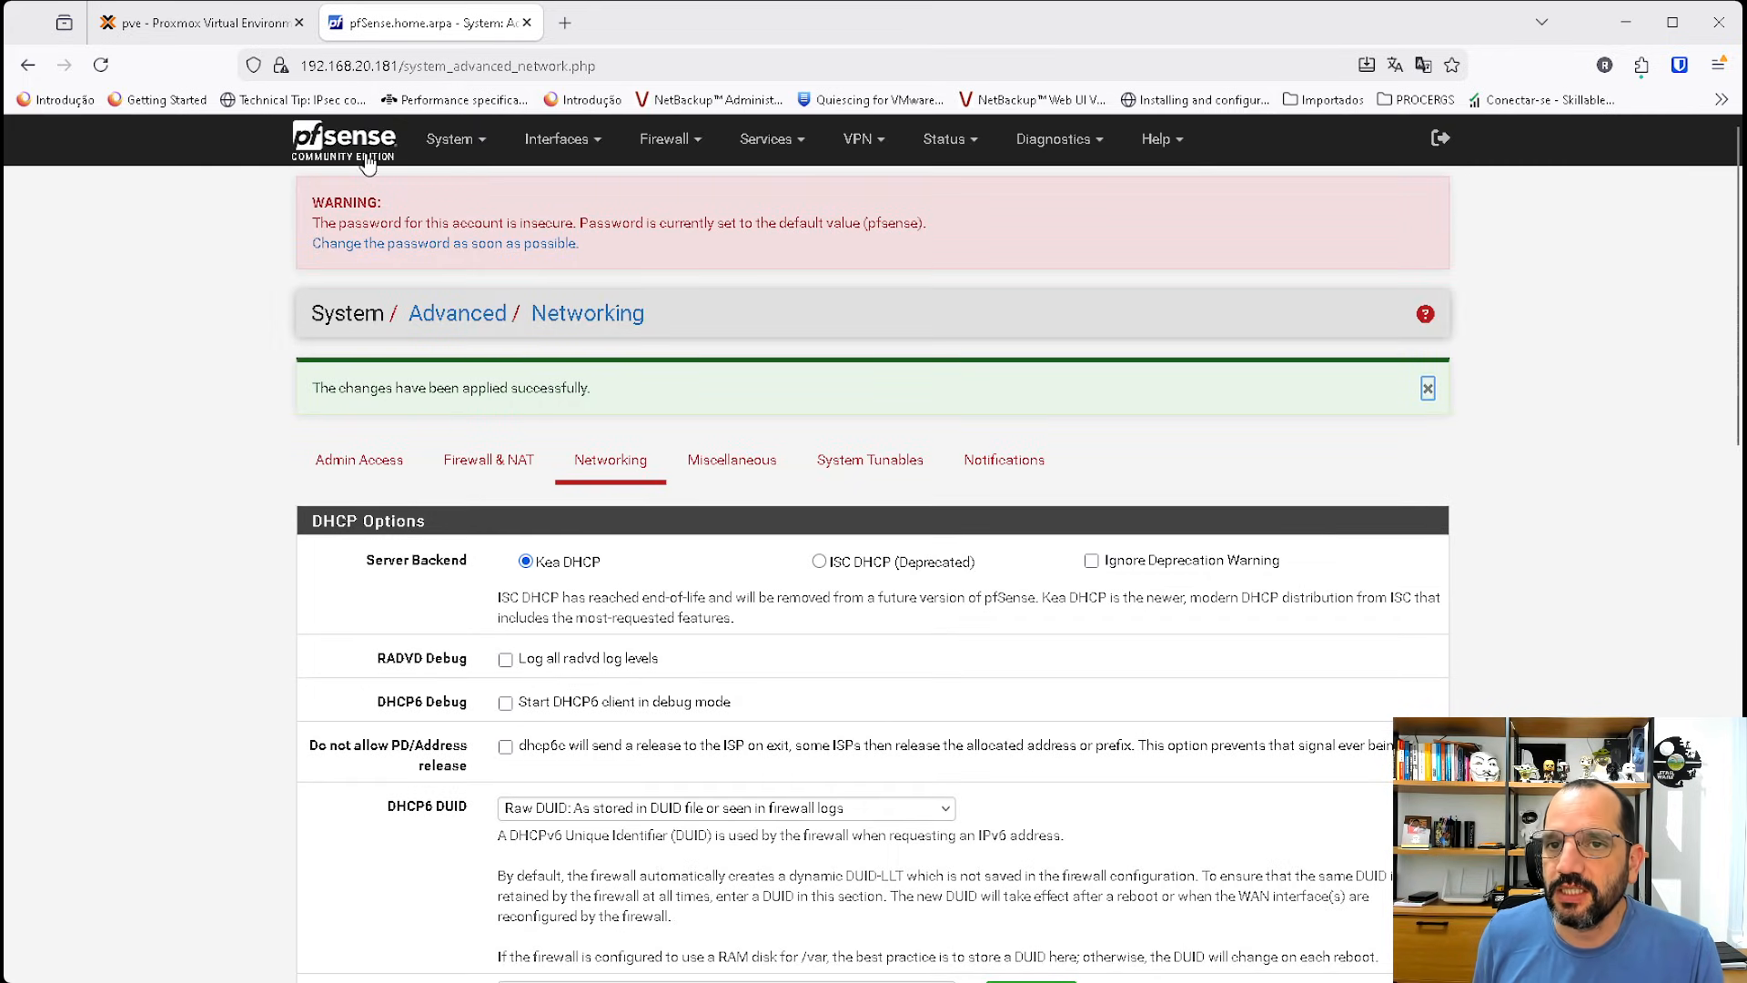
Open the DHCP leases status page and review the LAN lease entries.
{"action": "left_click", "coordinate": [367, 164]}
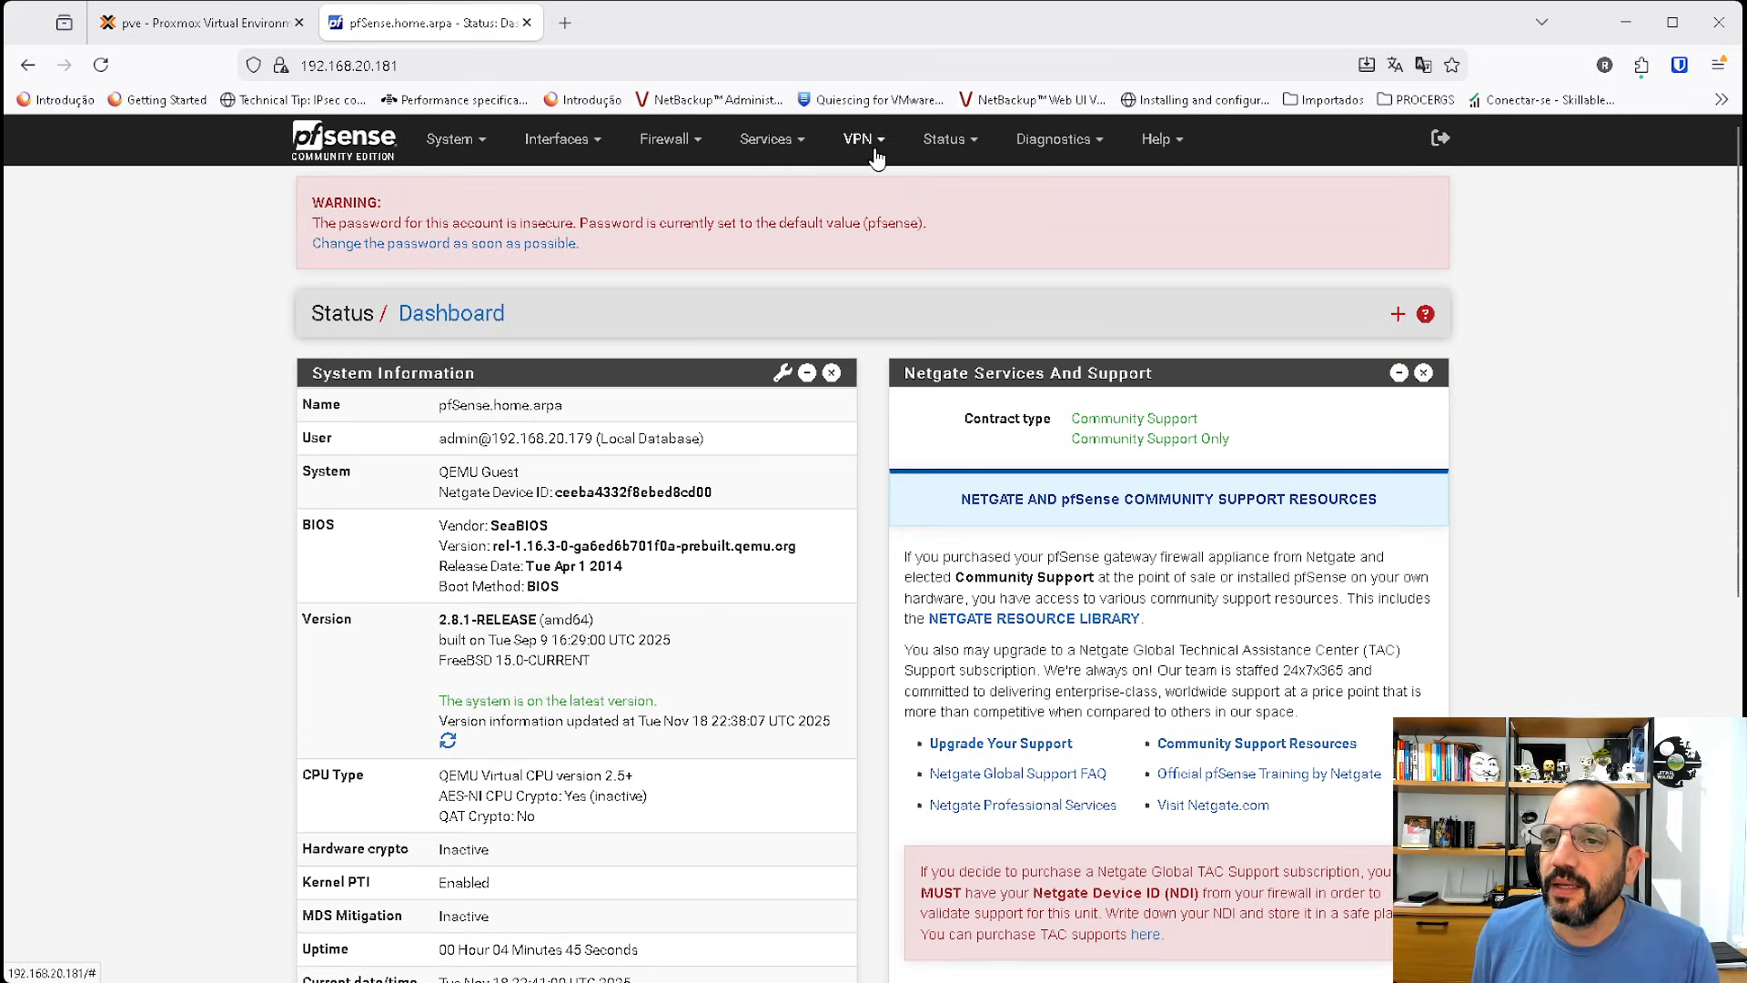
{"action": "left_click", "coordinate": [927, 145]}
{"action": "left_click", "coordinate": [924, 270]}
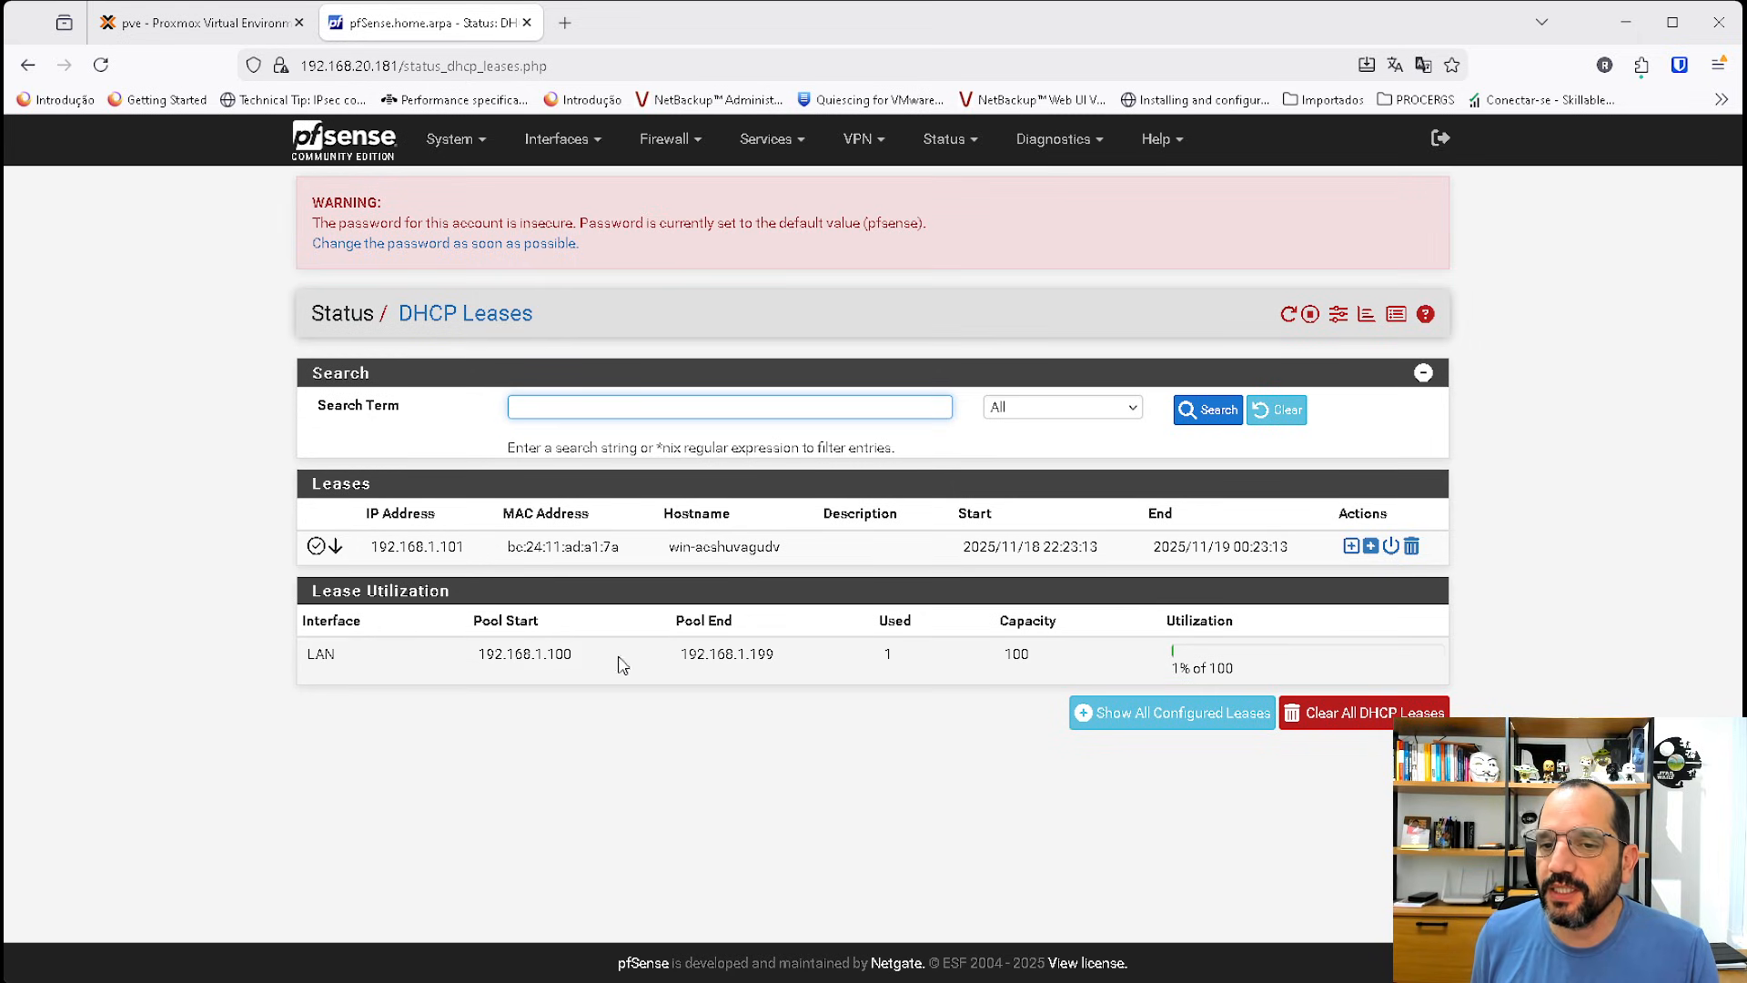
{"action": "left_click_drag", "start_coordinate": [784, 553], "coordinate": [674, 555]}
{"action": "left_click_drag", "start_coordinate": [441, 546], "coordinate": [499, 548]}
Open the Network Connections control panel (ncpa.cpl) on the server2025 VM's console.
{"action": "left_click", "coordinate": [200, 22]}
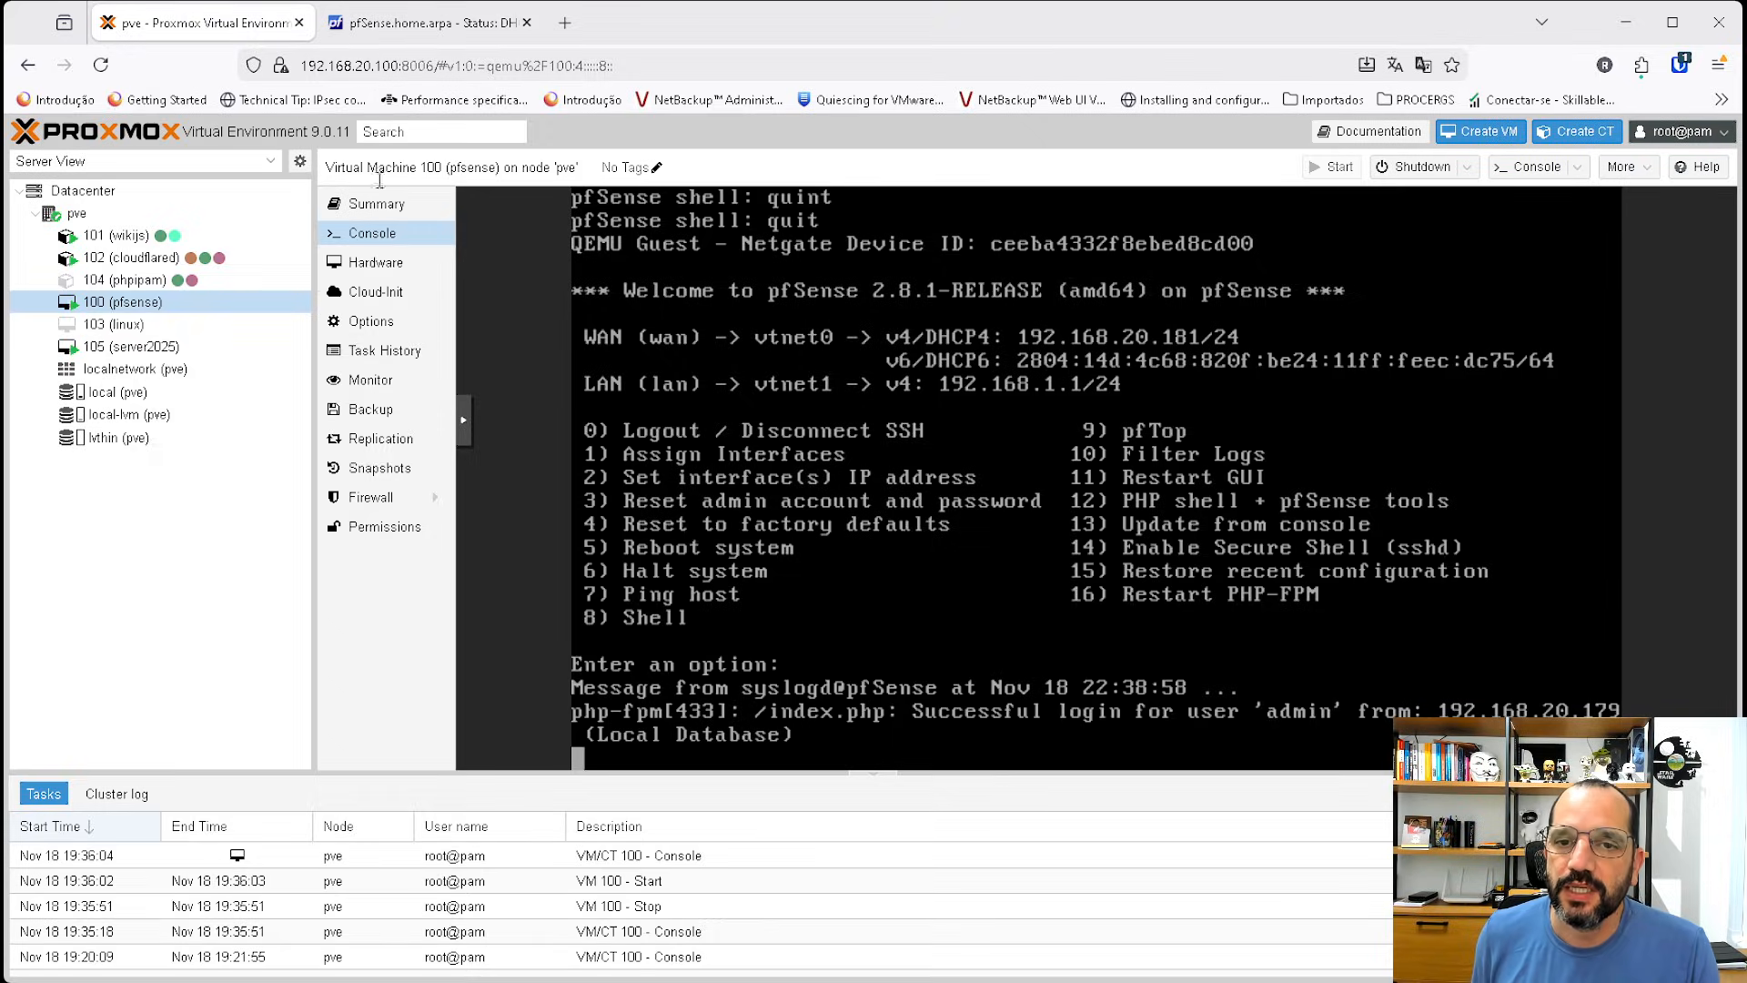
{"action": "left_click", "coordinate": [164, 347]}
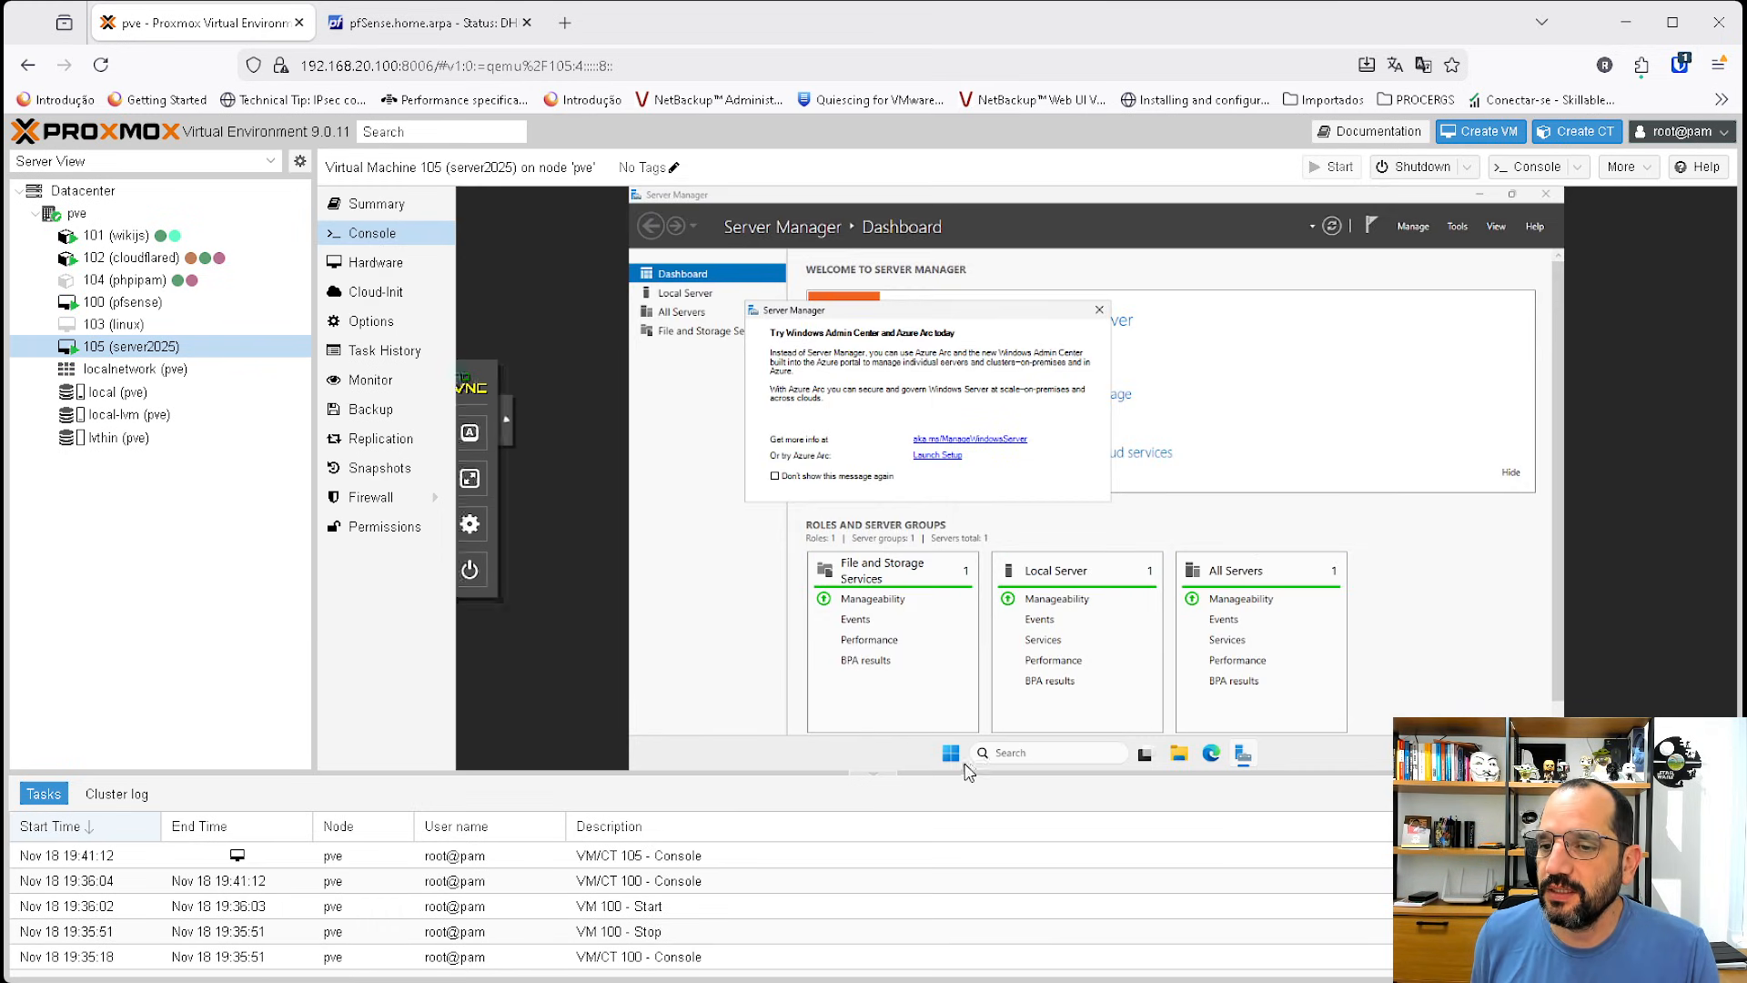
{"action": "left_click", "coordinate": [951, 754]}
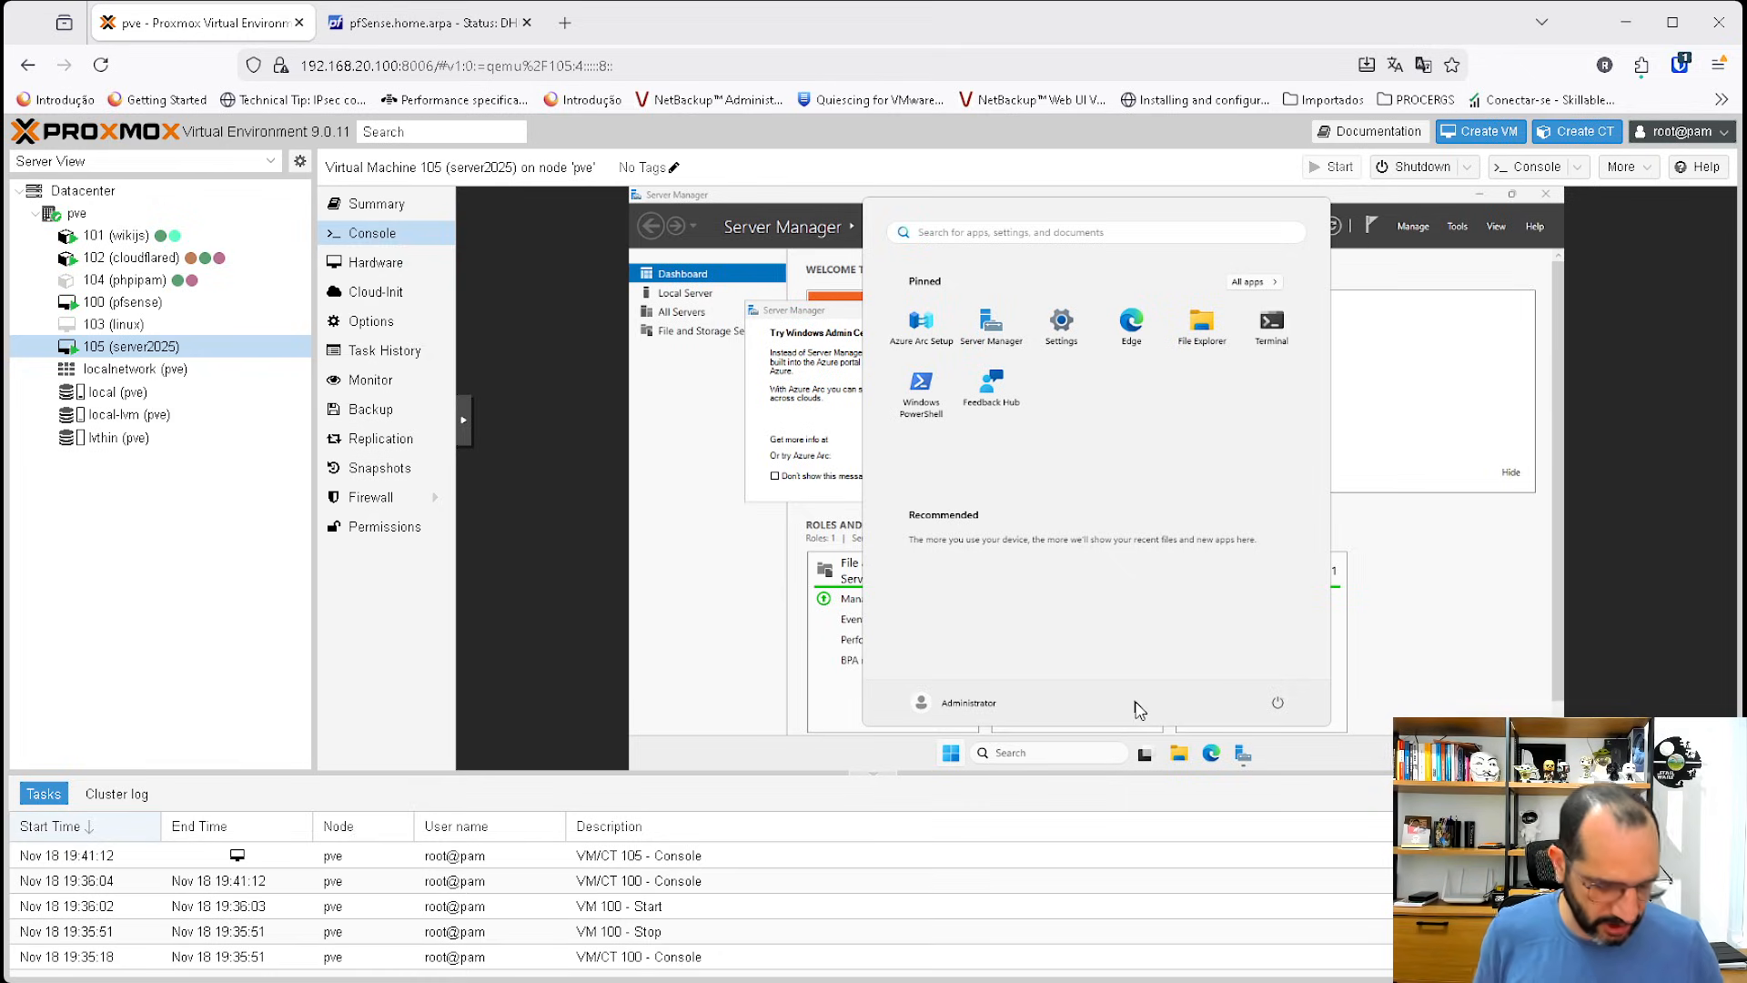
{"action": "type", "text": "ncpa.cp"}
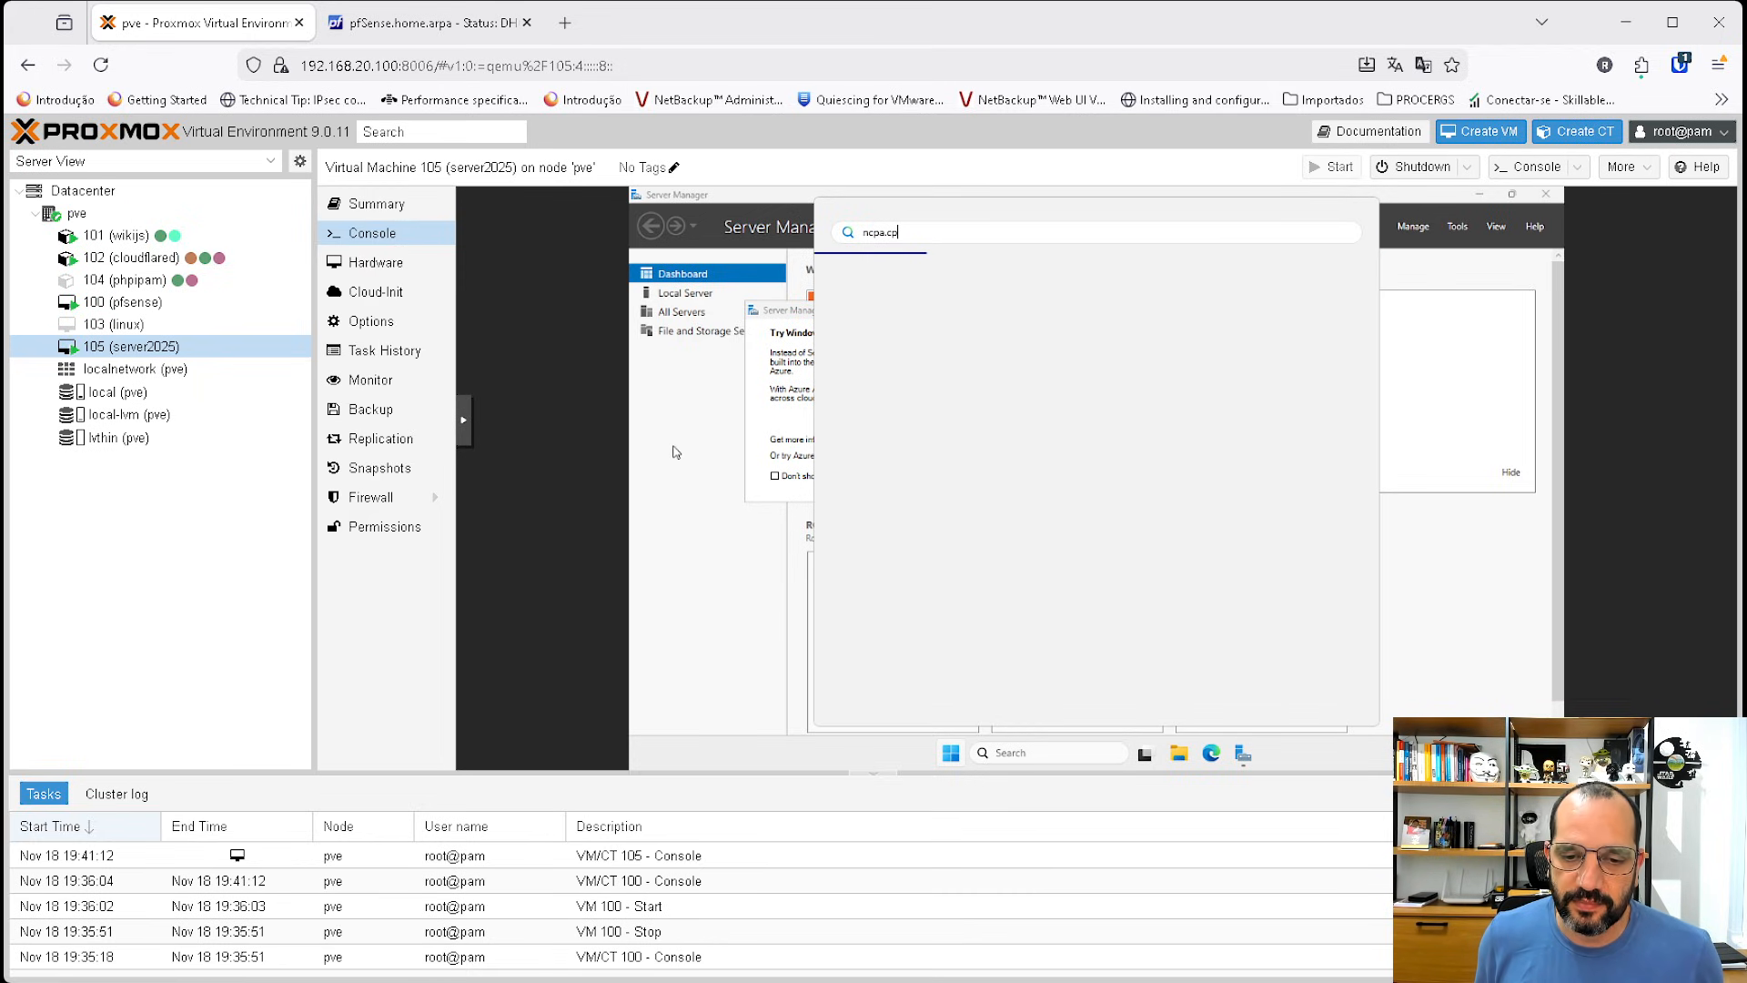
{"action": "type", "text": "l"}
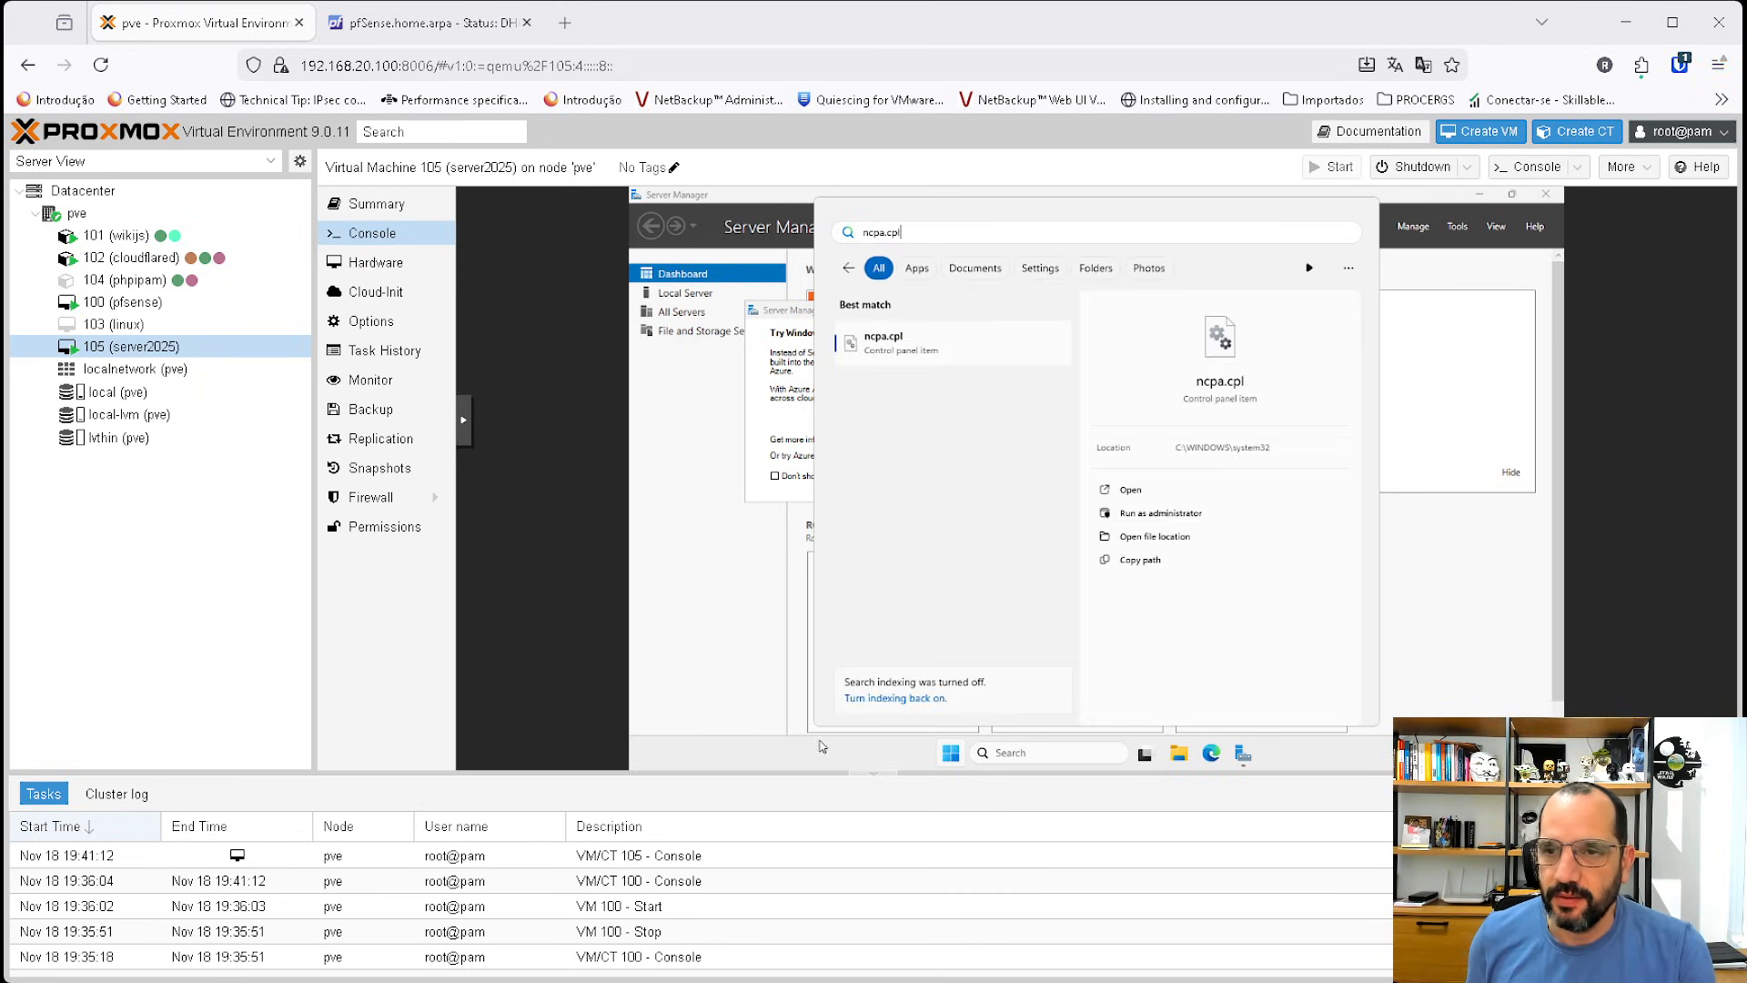
{"action": "left_click", "coordinate": [888, 353]}
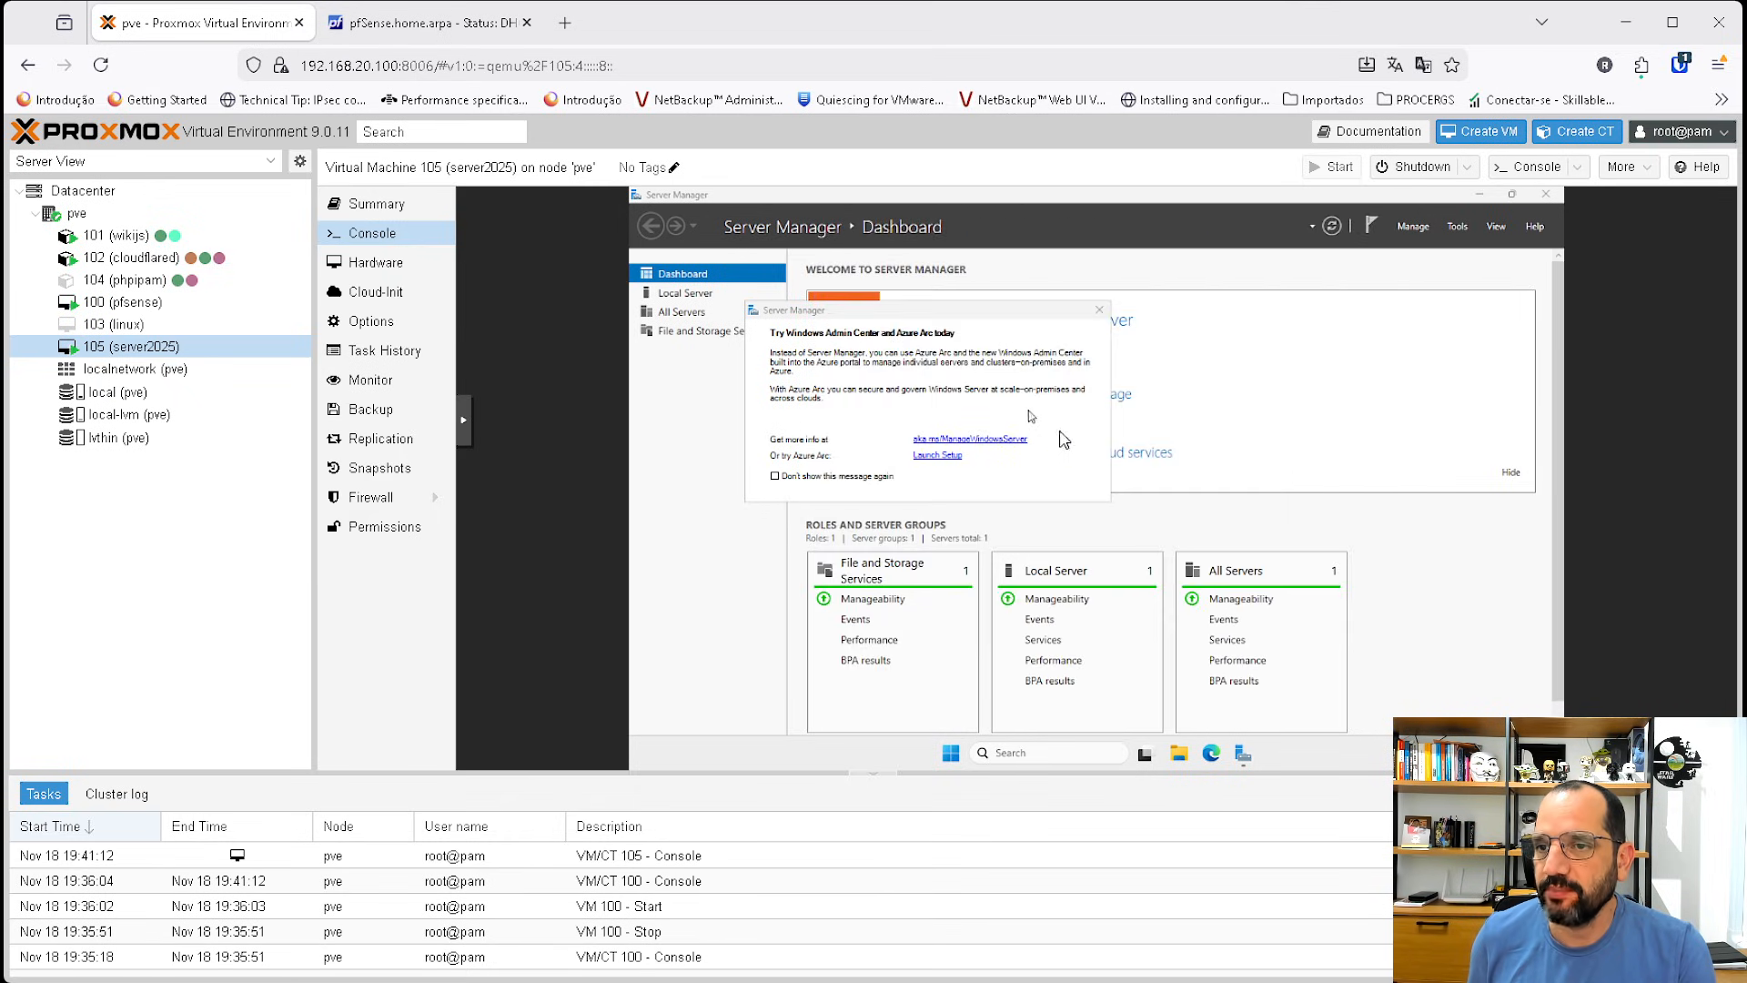
Open the Ethernet adapter's status details to review its DHCP-assigned network settings, then close them.
{"action": "left_click", "coordinate": [1099, 310]}
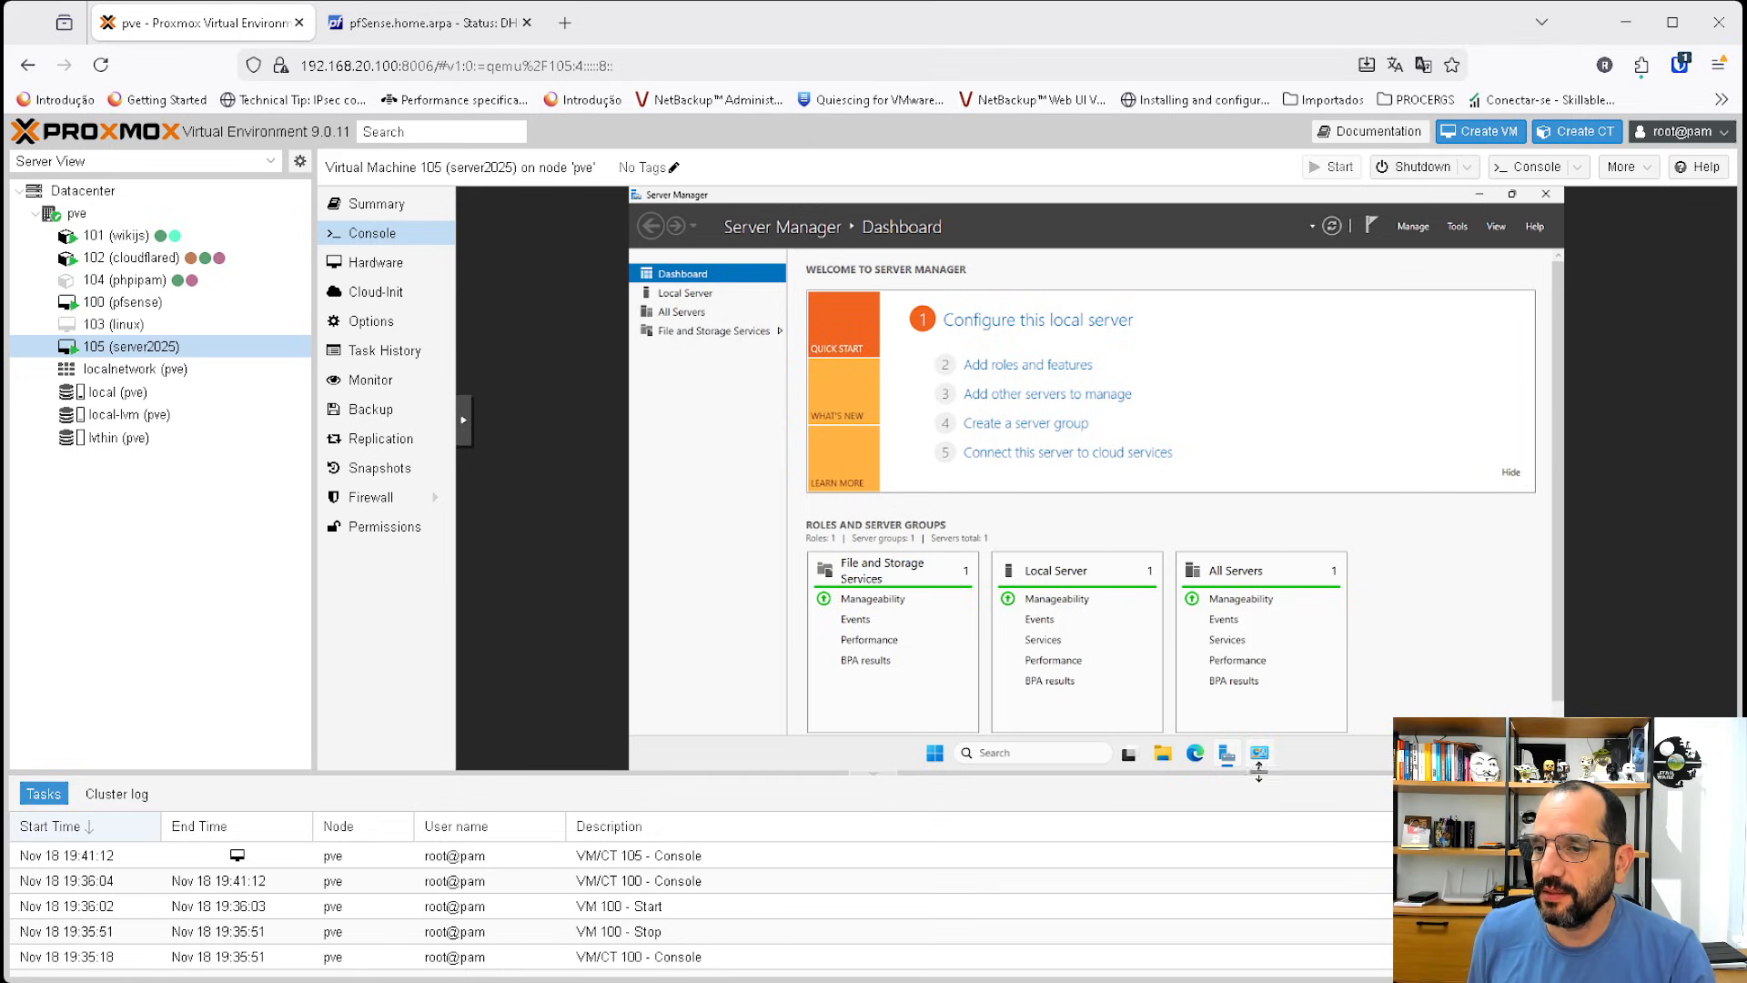
{"action": "left_click", "coordinate": [1259, 753]}
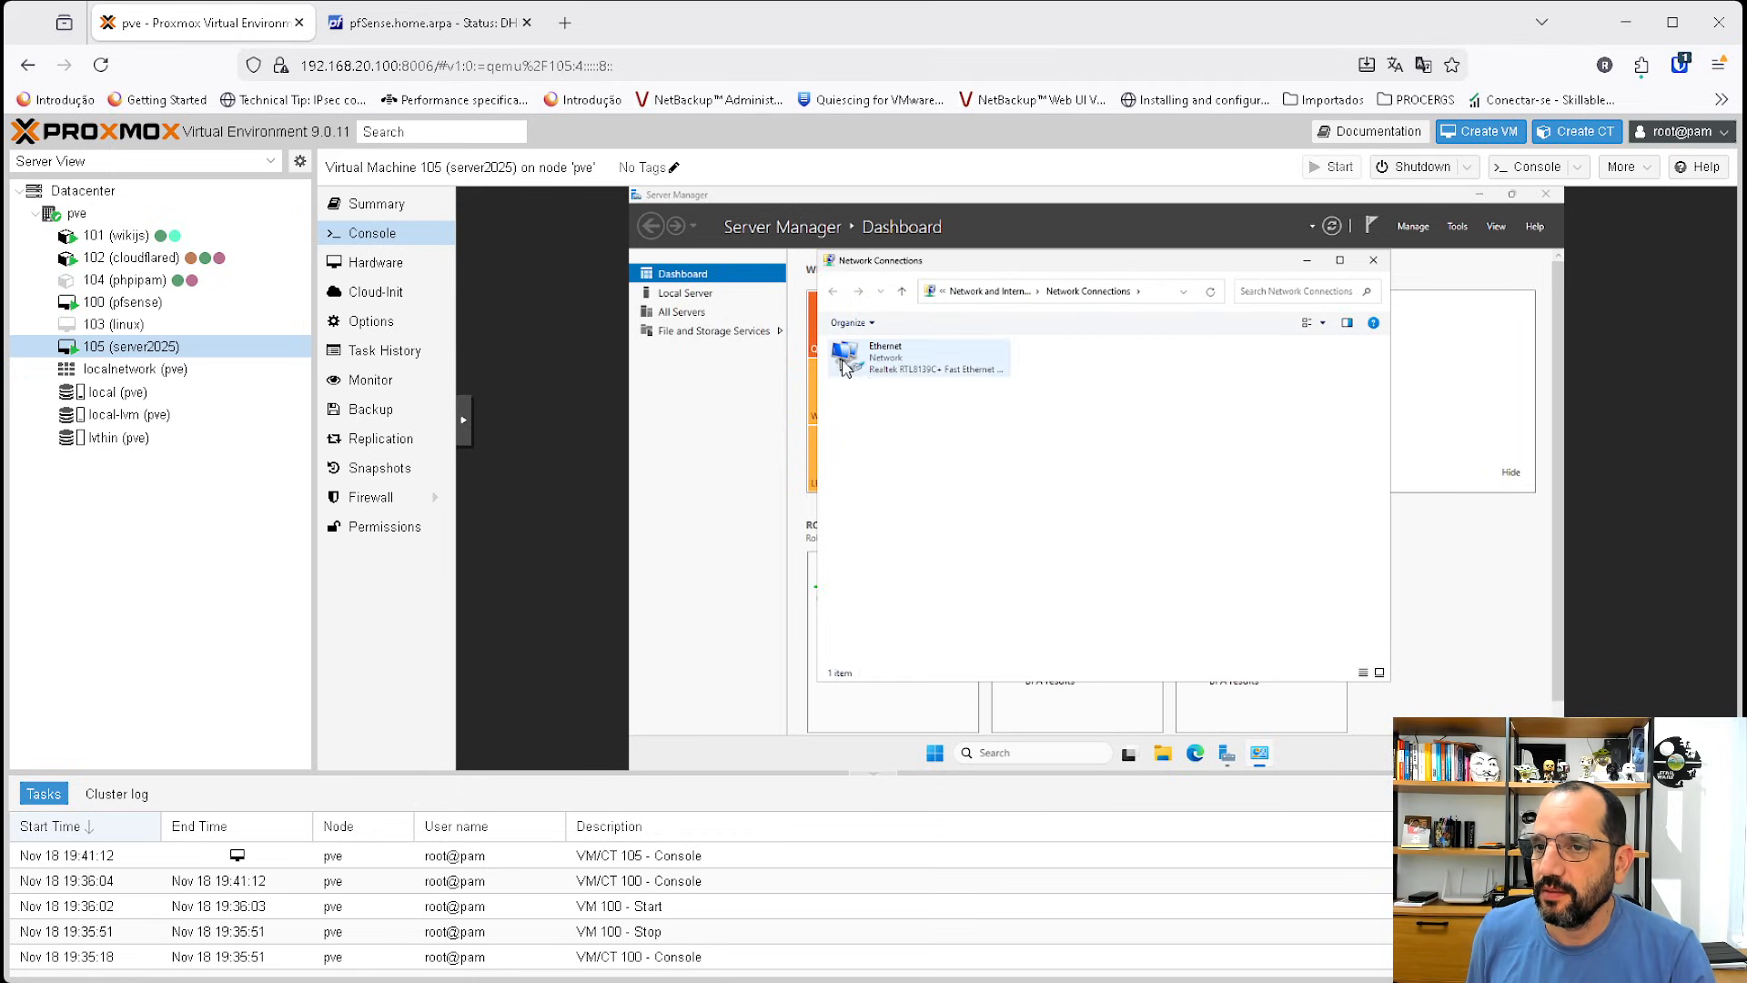
{"action": "left_click", "coordinate": [867, 364]}
{"action": "right_click", "coordinate": [871, 365]}
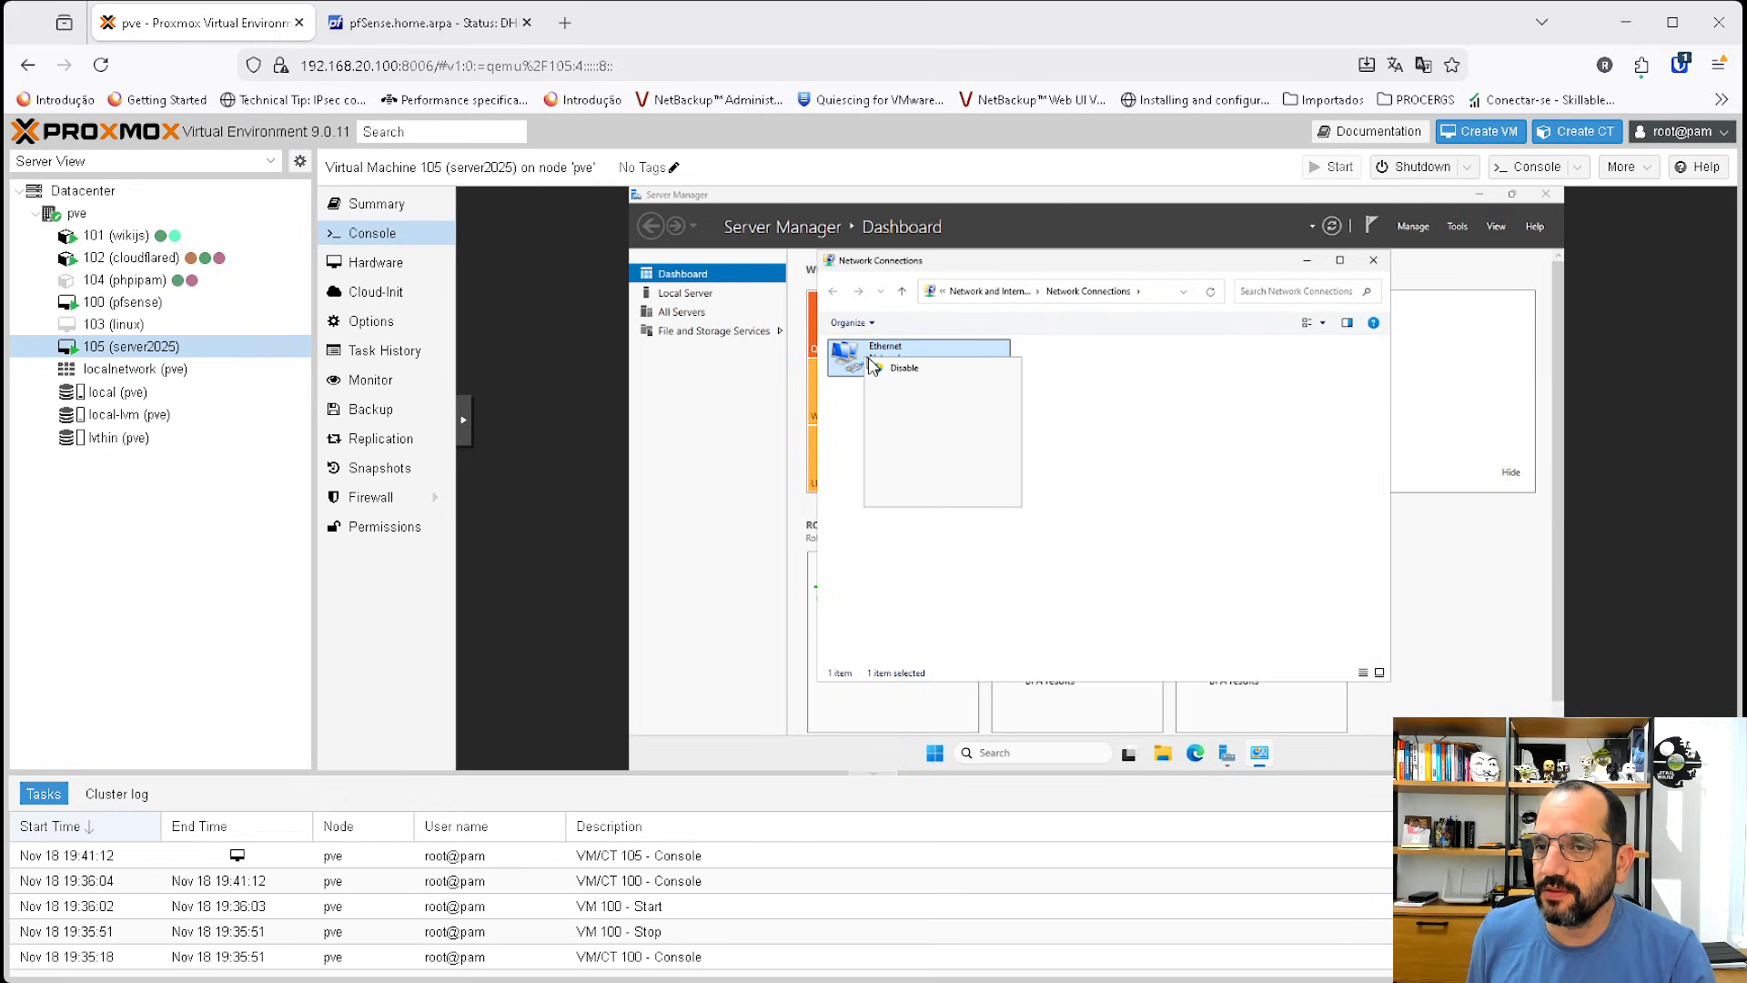
{"action": "left_click", "coordinate": [893, 387]}
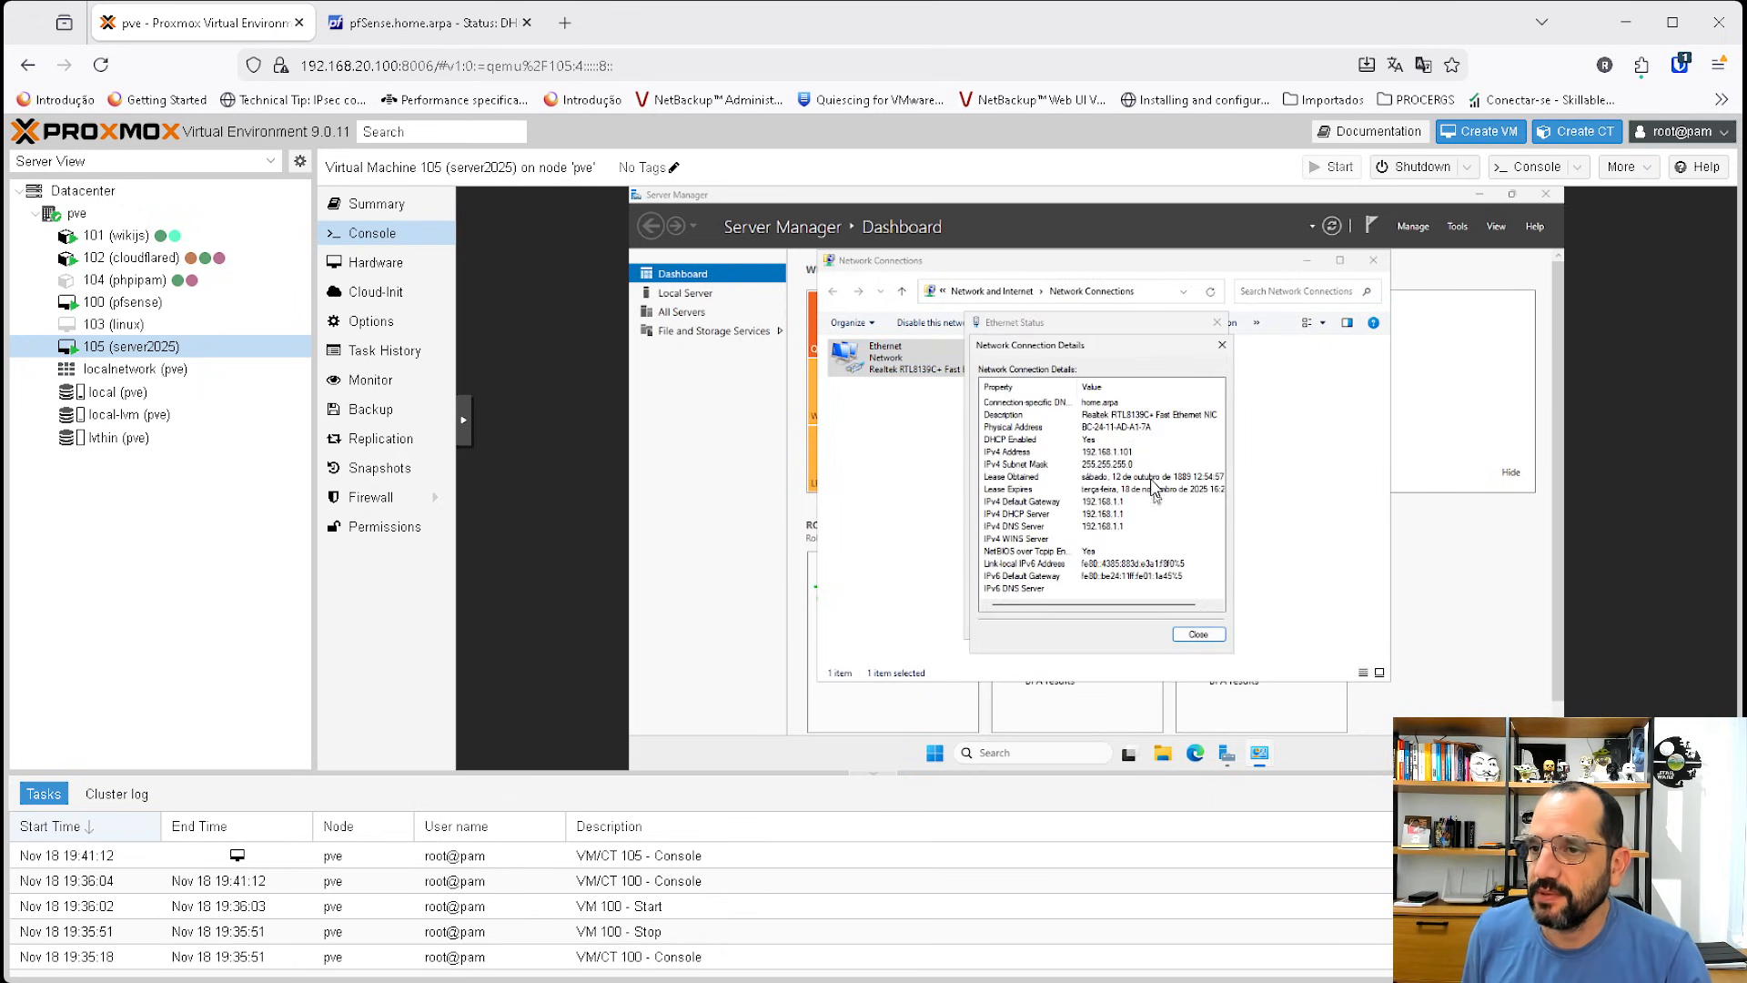
{"action": "left_click", "coordinate": [1126, 452]}
{"action": "left_click", "coordinate": [1196, 634]}
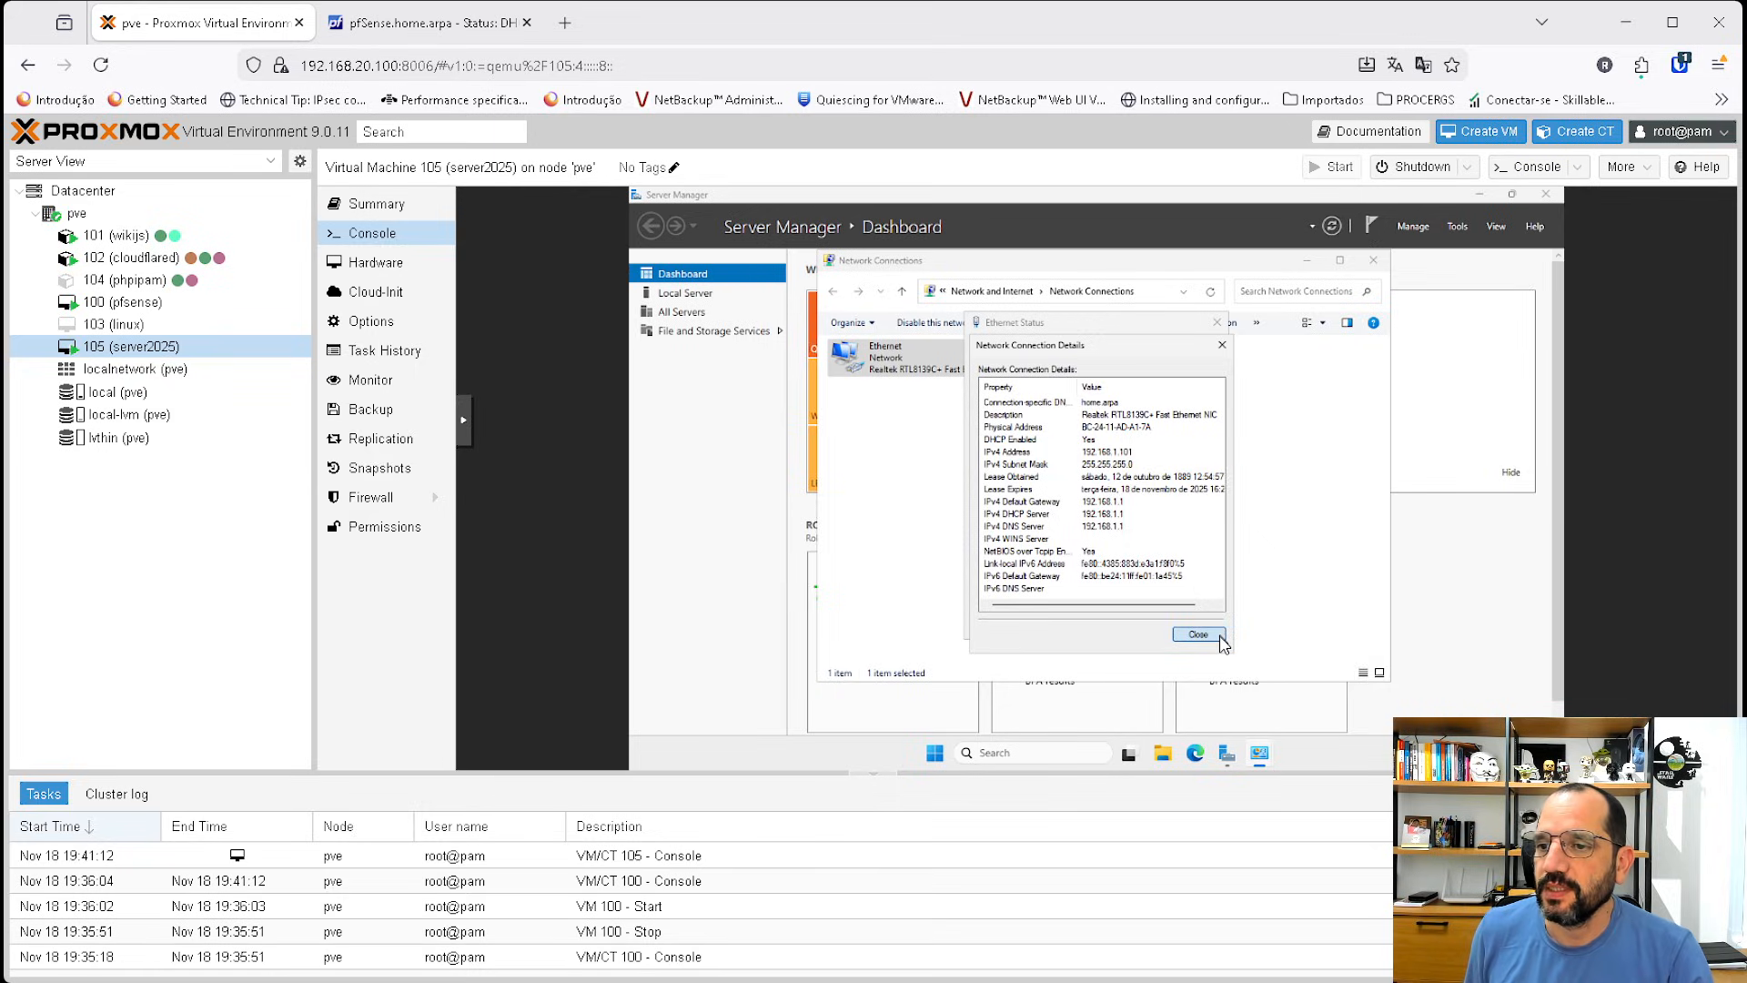
{"action": "left_click", "coordinate": [1194, 626]}
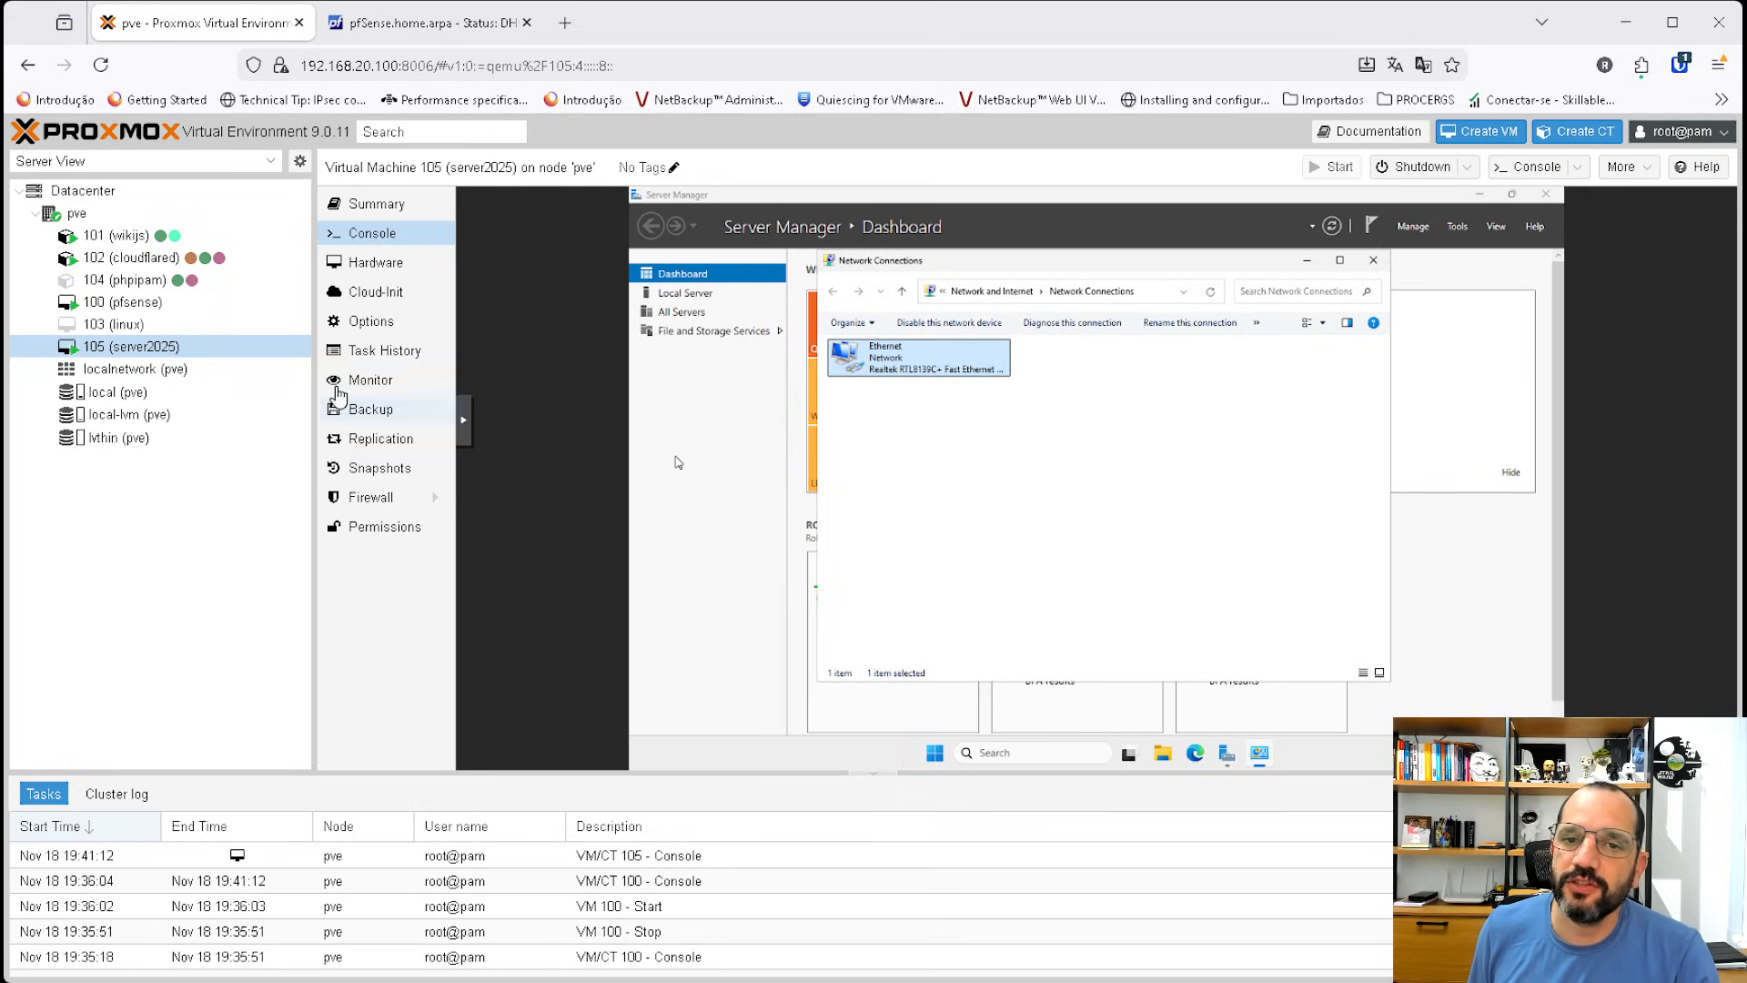
Start the linux VM 103 from its hardware view and boot it into the Openbox Window Manager.
{"action": "left_click", "coordinate": [114, 328]}
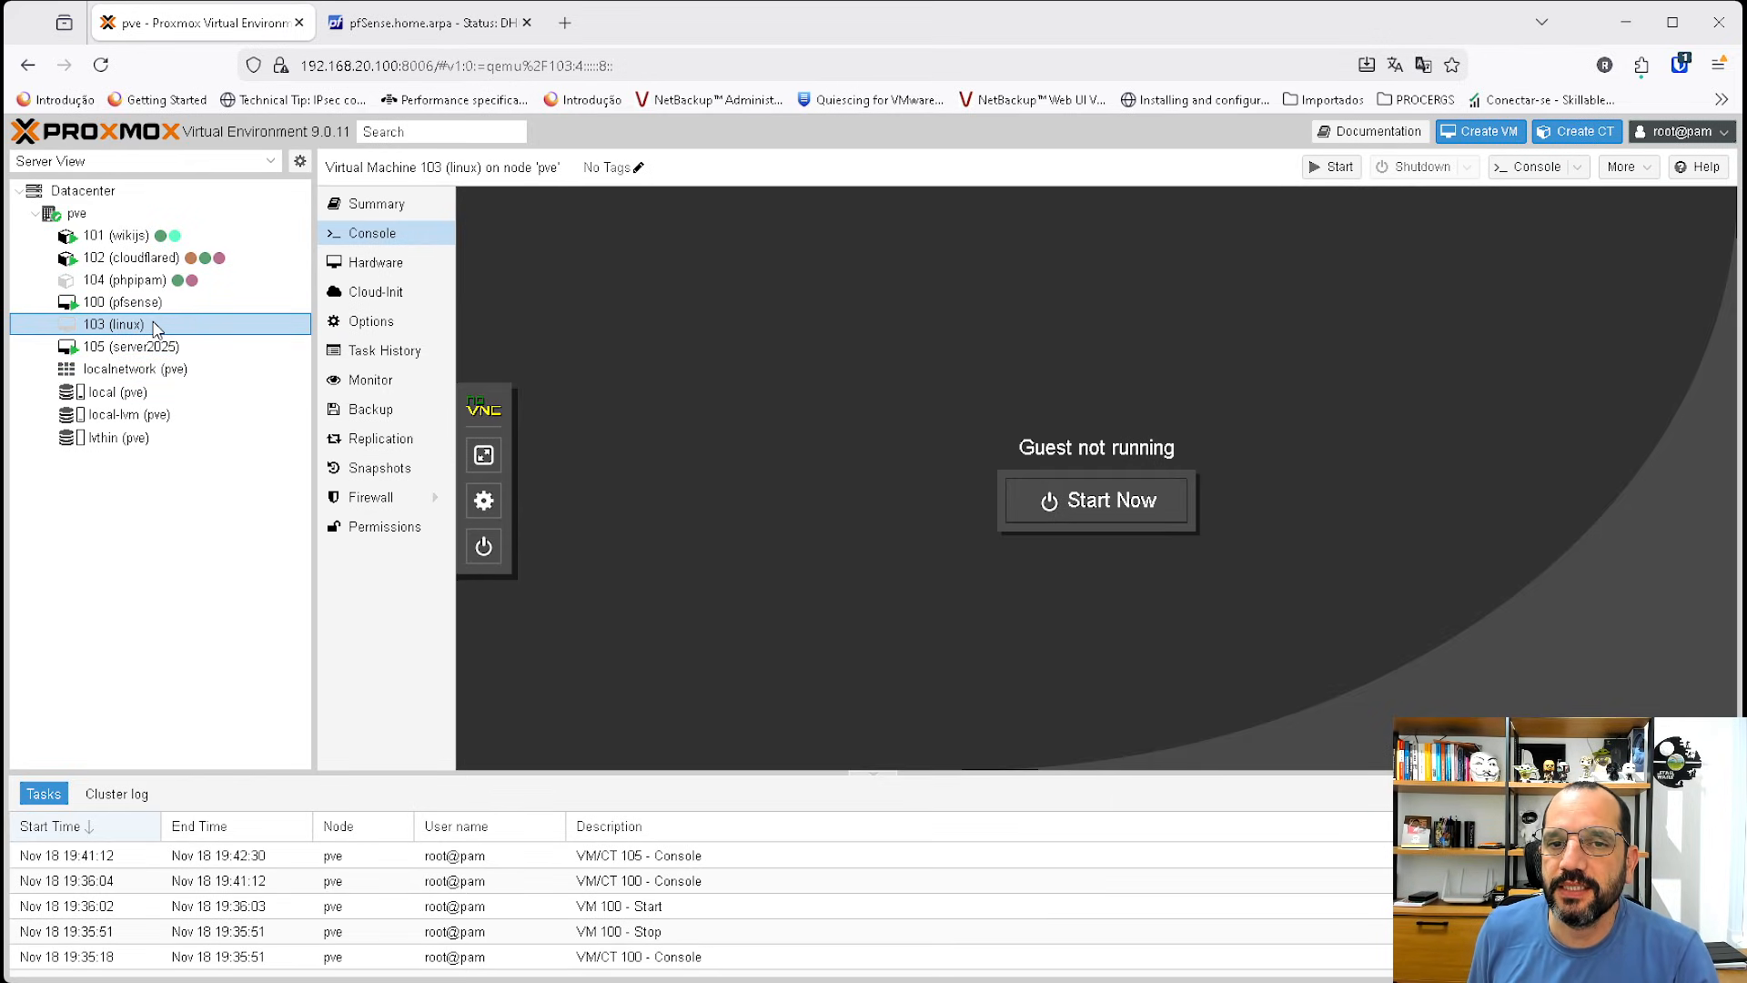
{"action": "left_click", "coordinate": [386, 263]}
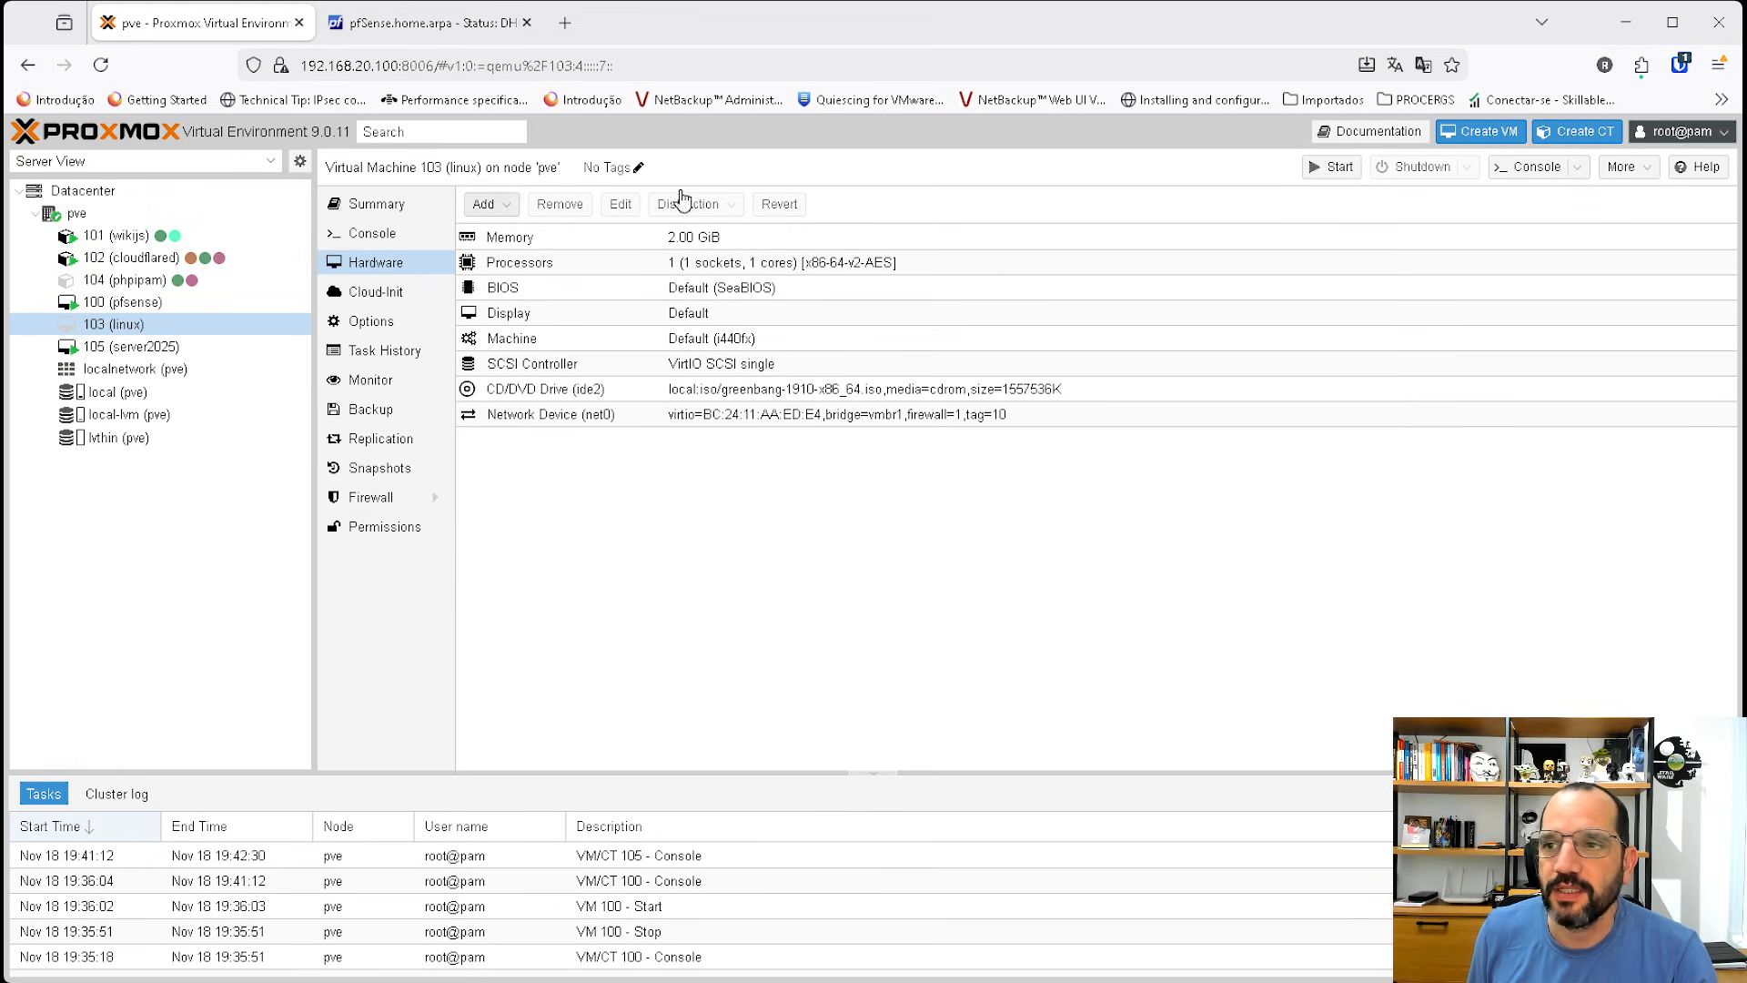
{"action": "left_click", "coordinate": [1332, 169]}
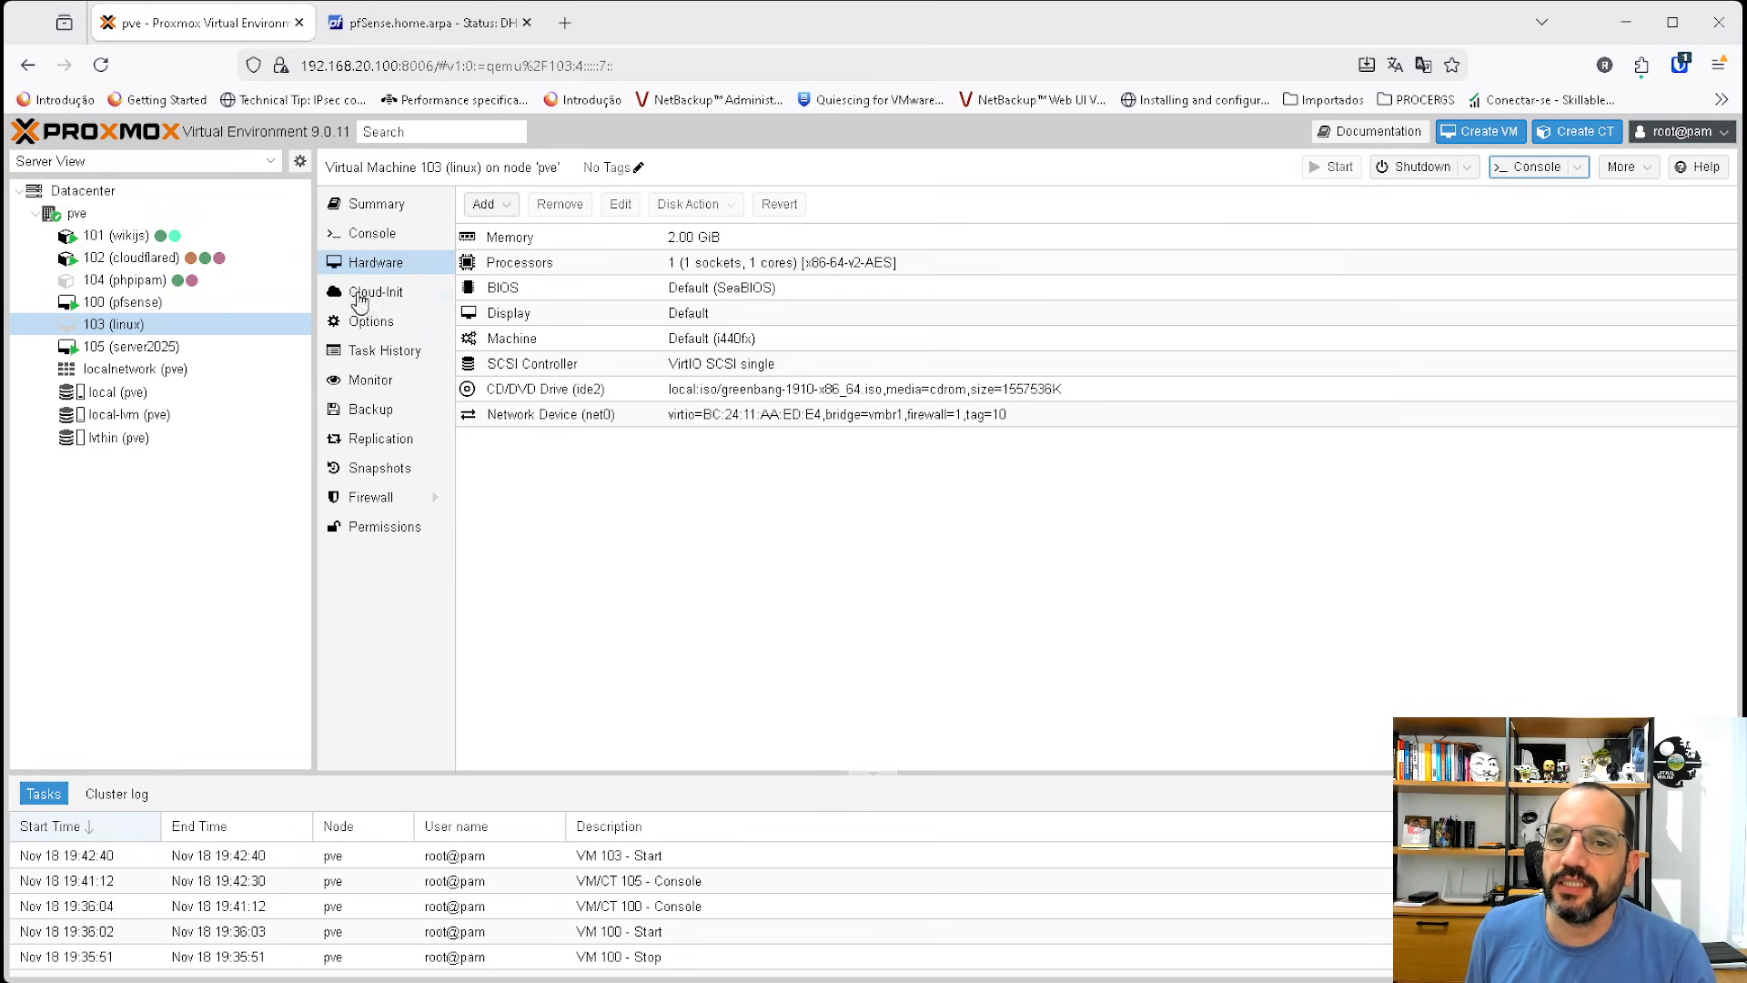
{"action": "left_click", "coordinate": [391, 234]}
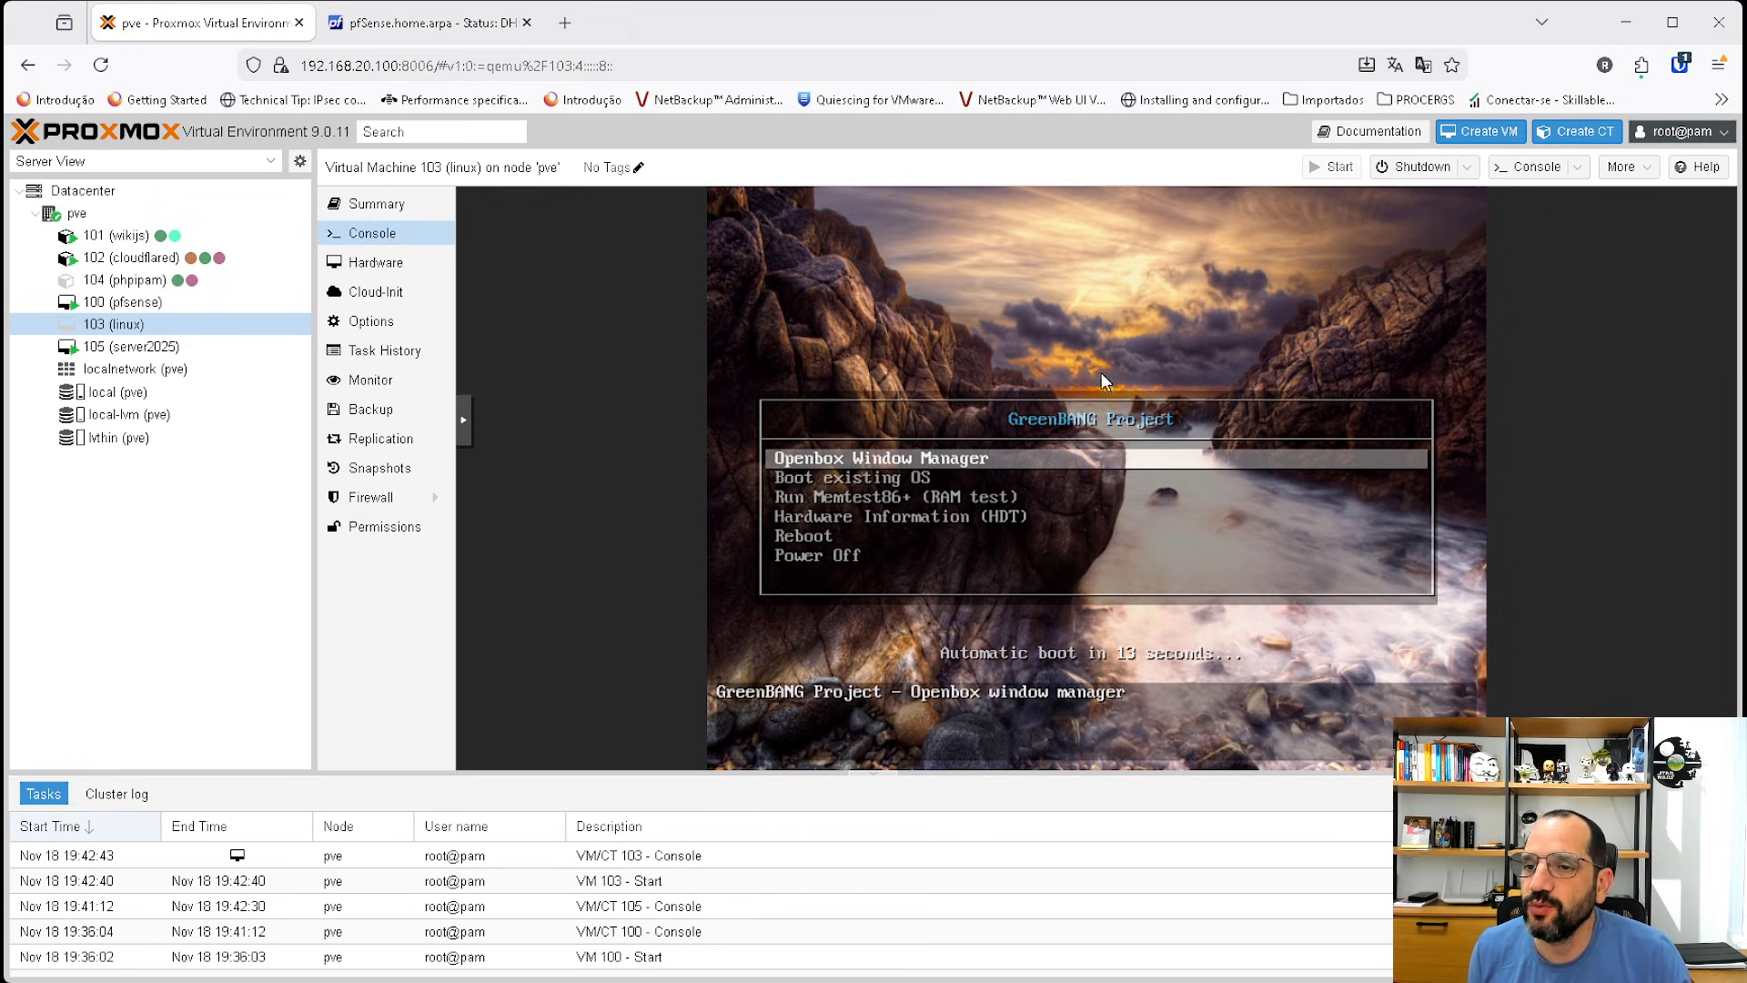
{"action": "key", "text": "Return"}
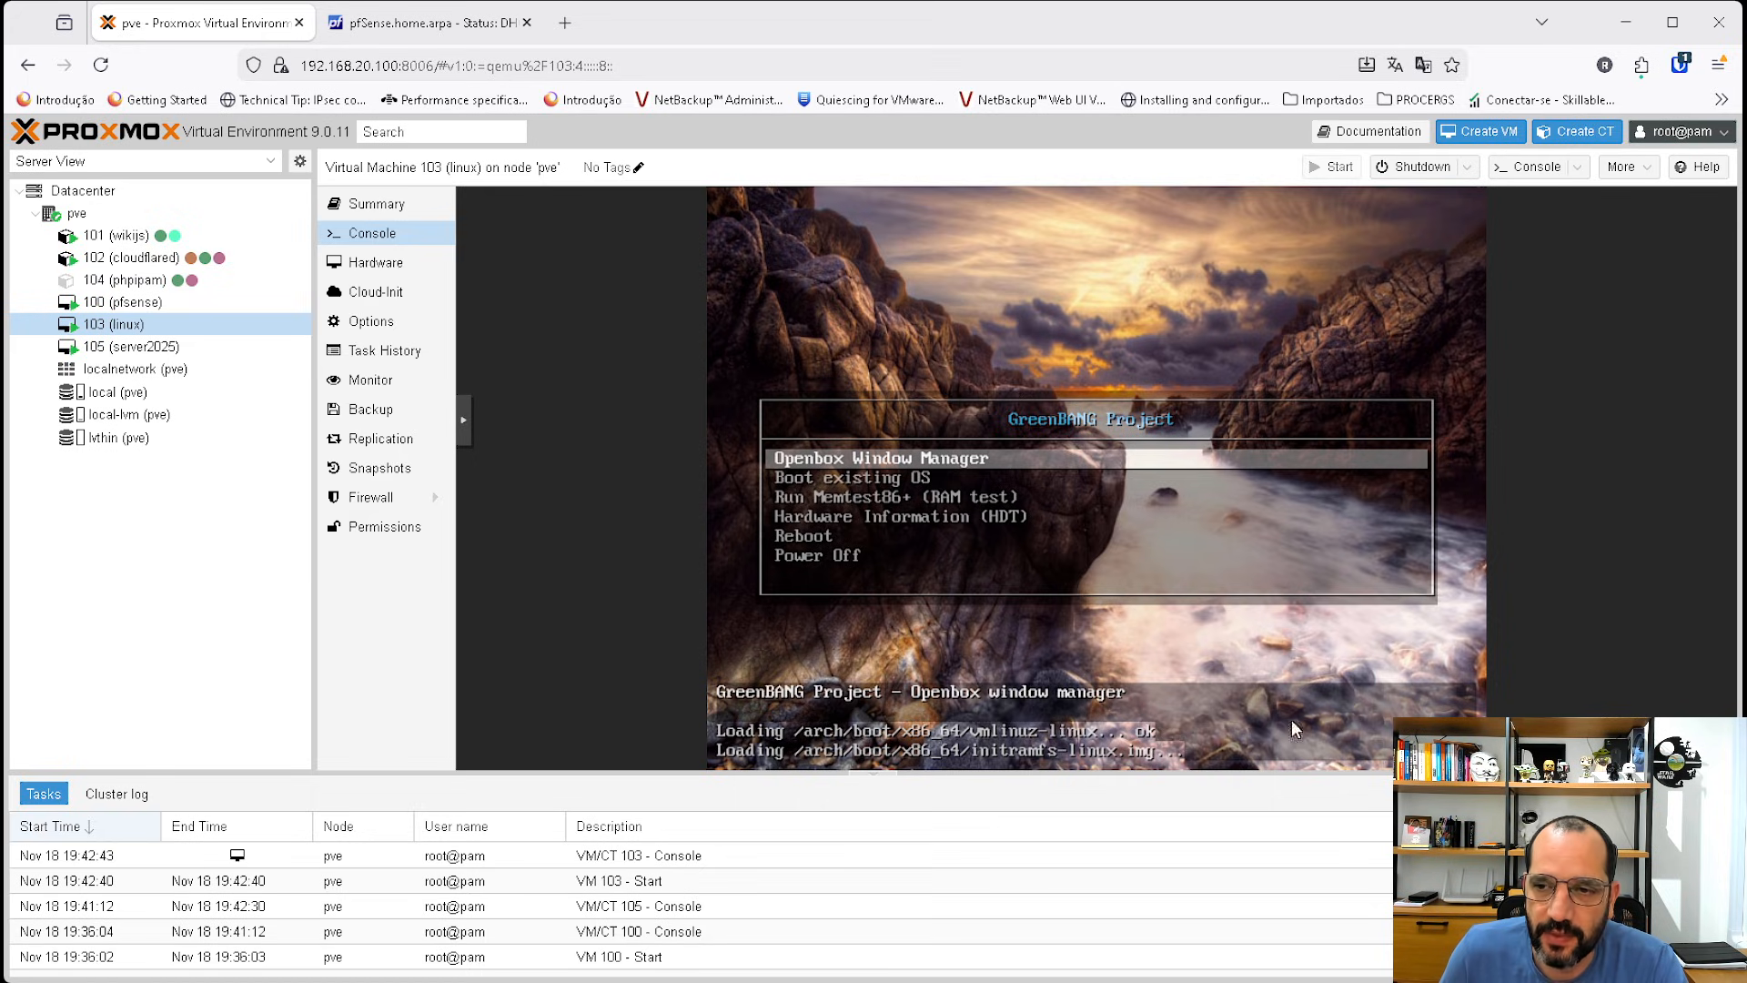
Inspect the vmbr1 bridge's VLAN-aware settings in the pve node's network configuration without saving.
{"action": "left_click", "coordinate": [77, 215]}
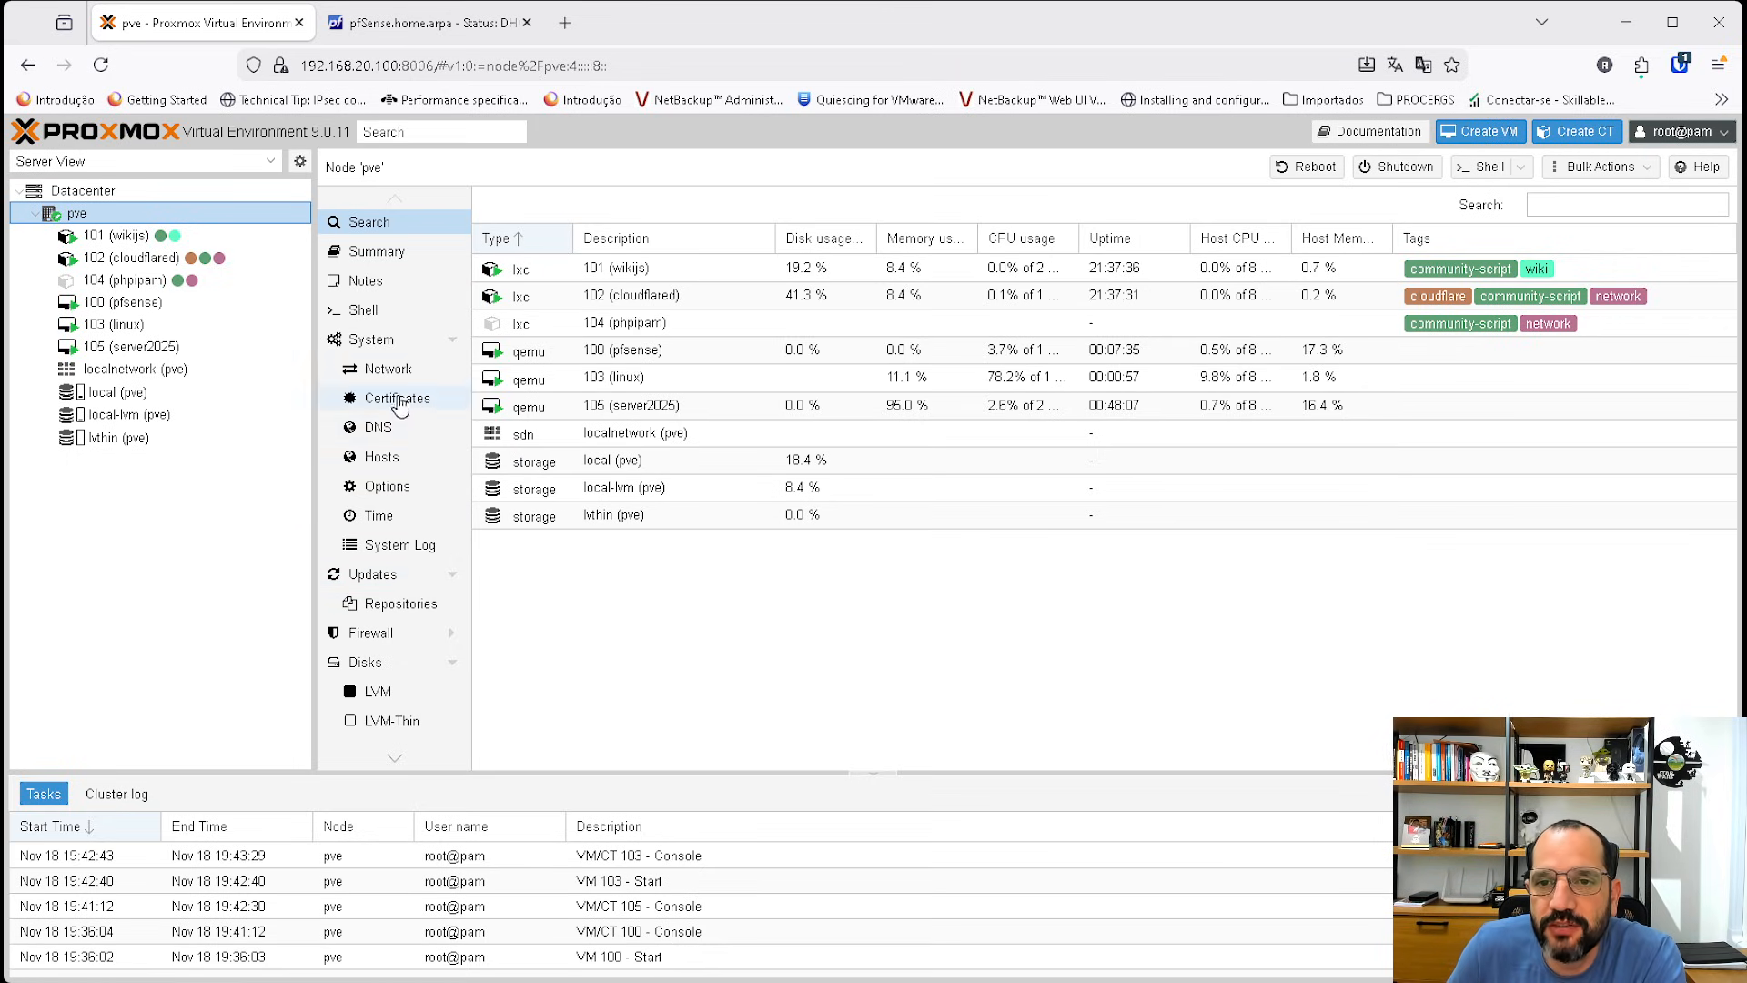
{"action": "left_click", "coordinate": [386, 369]}
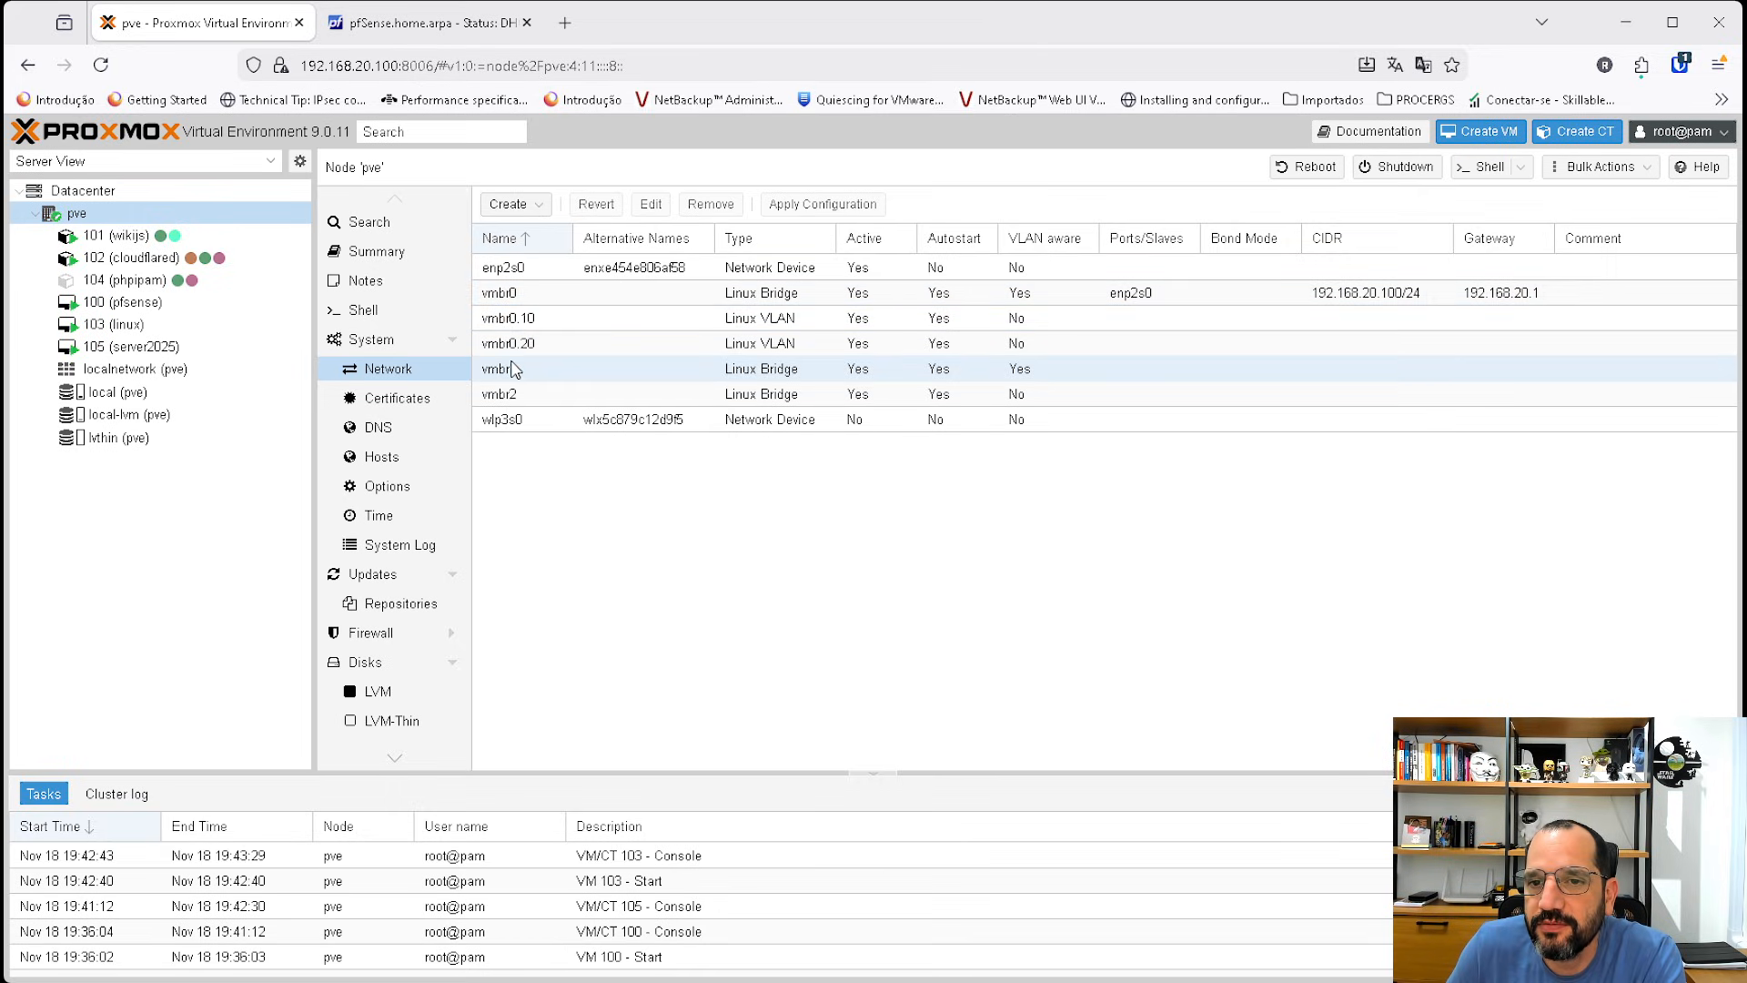
{"action": "left_click", "coordinate": [941, 372]}
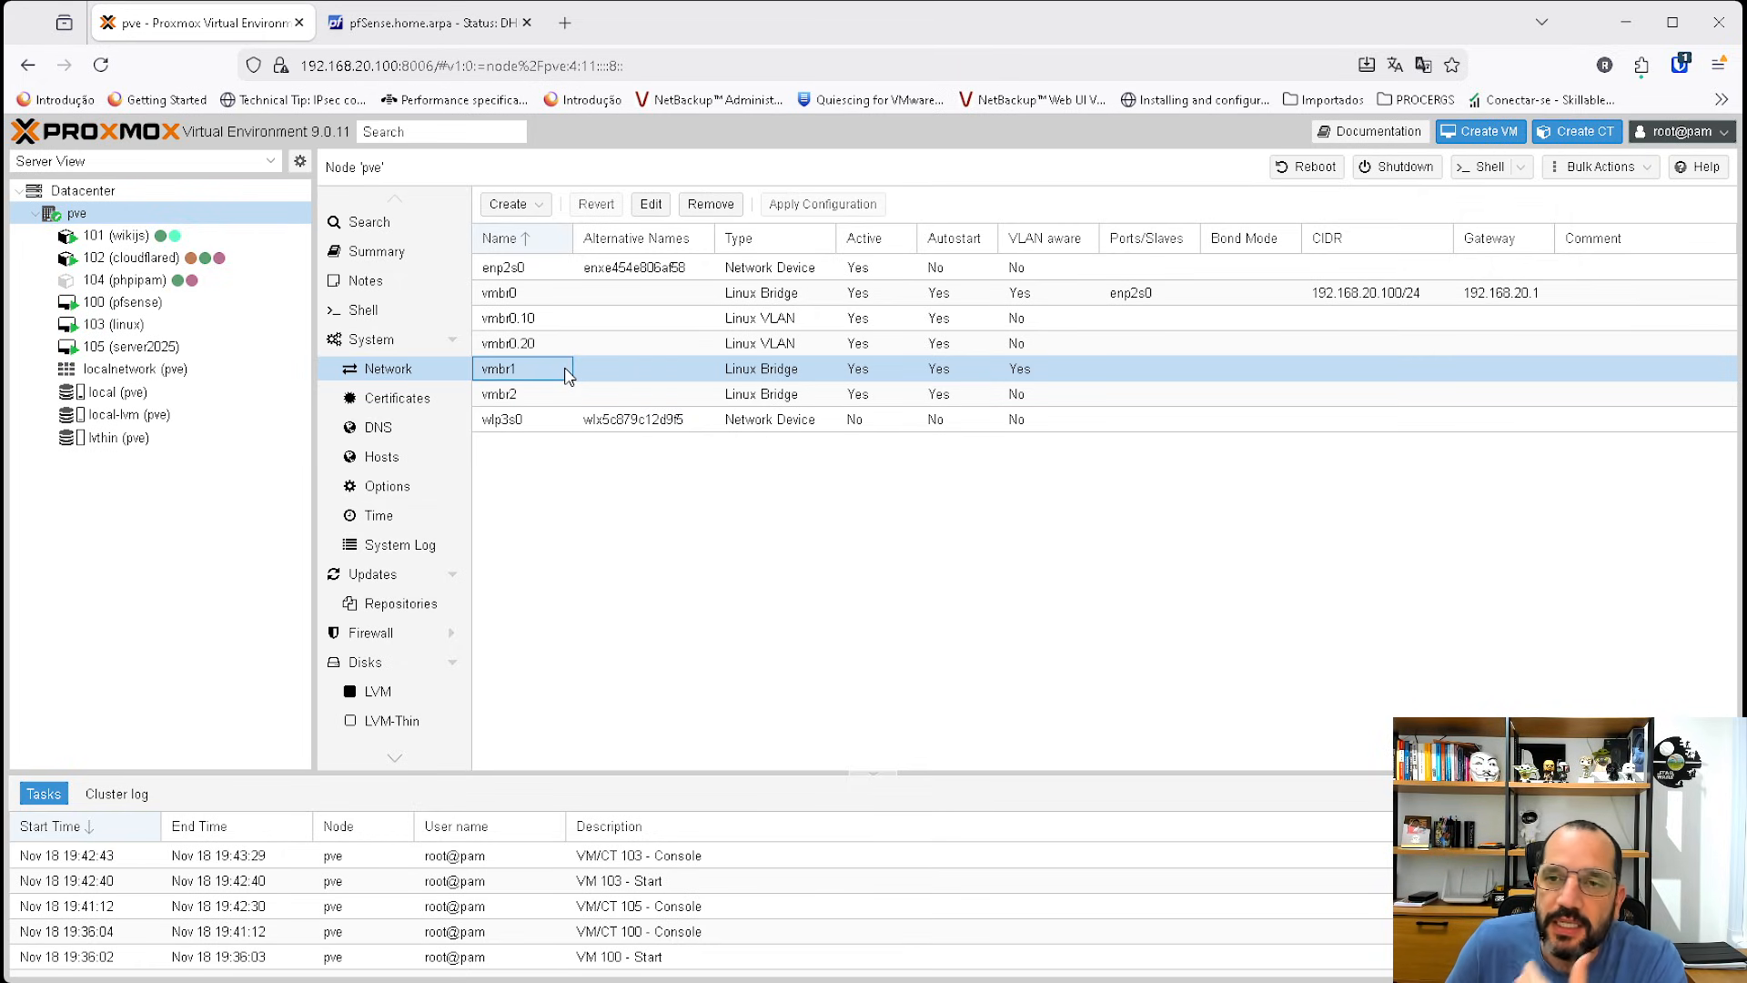
{"action": "left_click", "coordinate": [643, 204]}
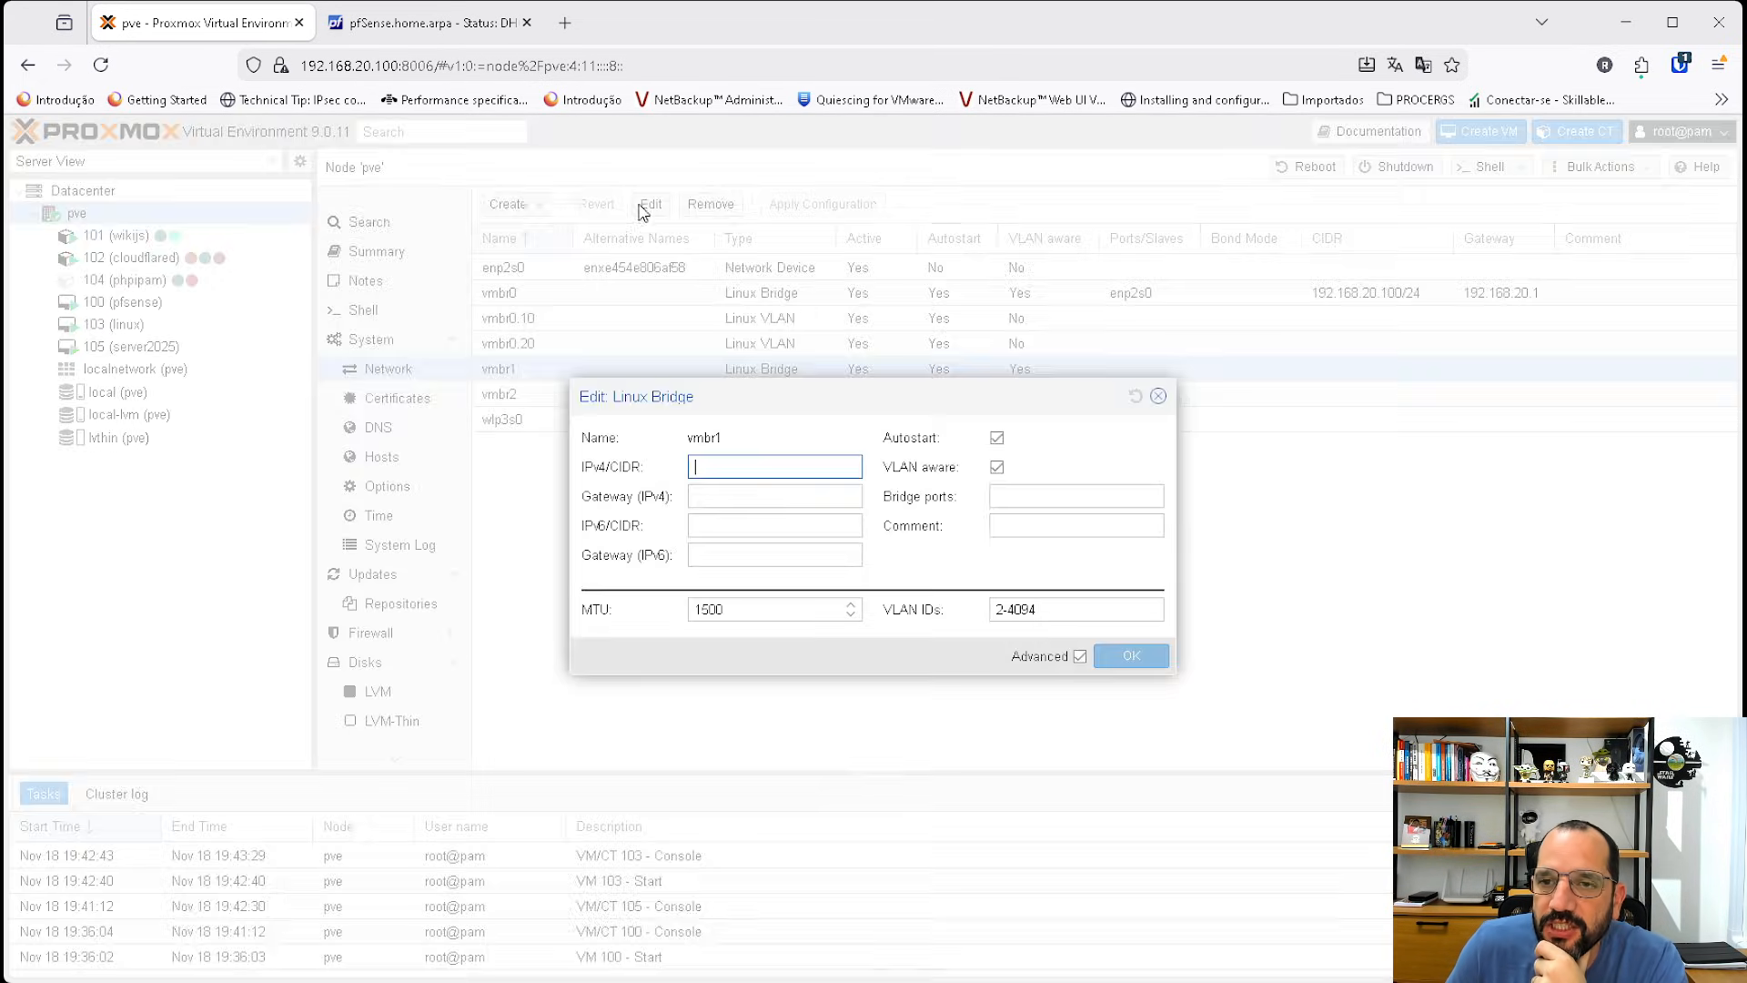
{"action": "left_click", "coordinate": [996, 467]}
{"action": "left_click", "coordinate": [997, 466]}
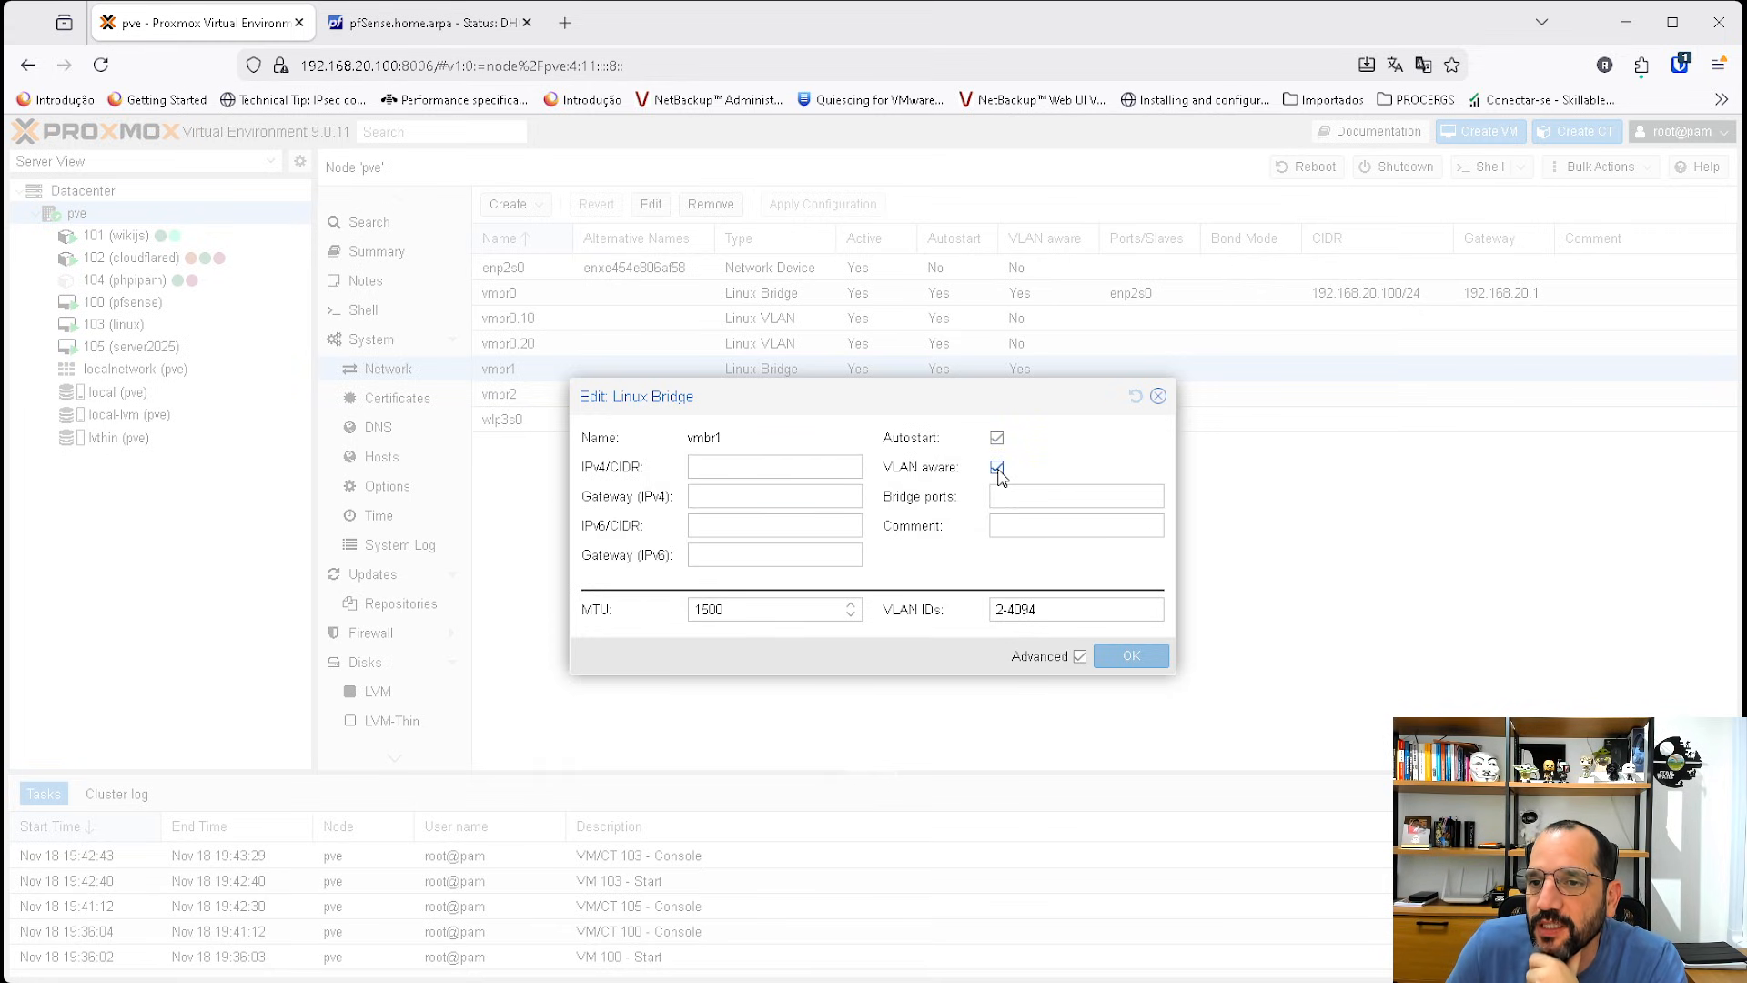
{"action": "triple_click", "coordinate": [1035, 609]}
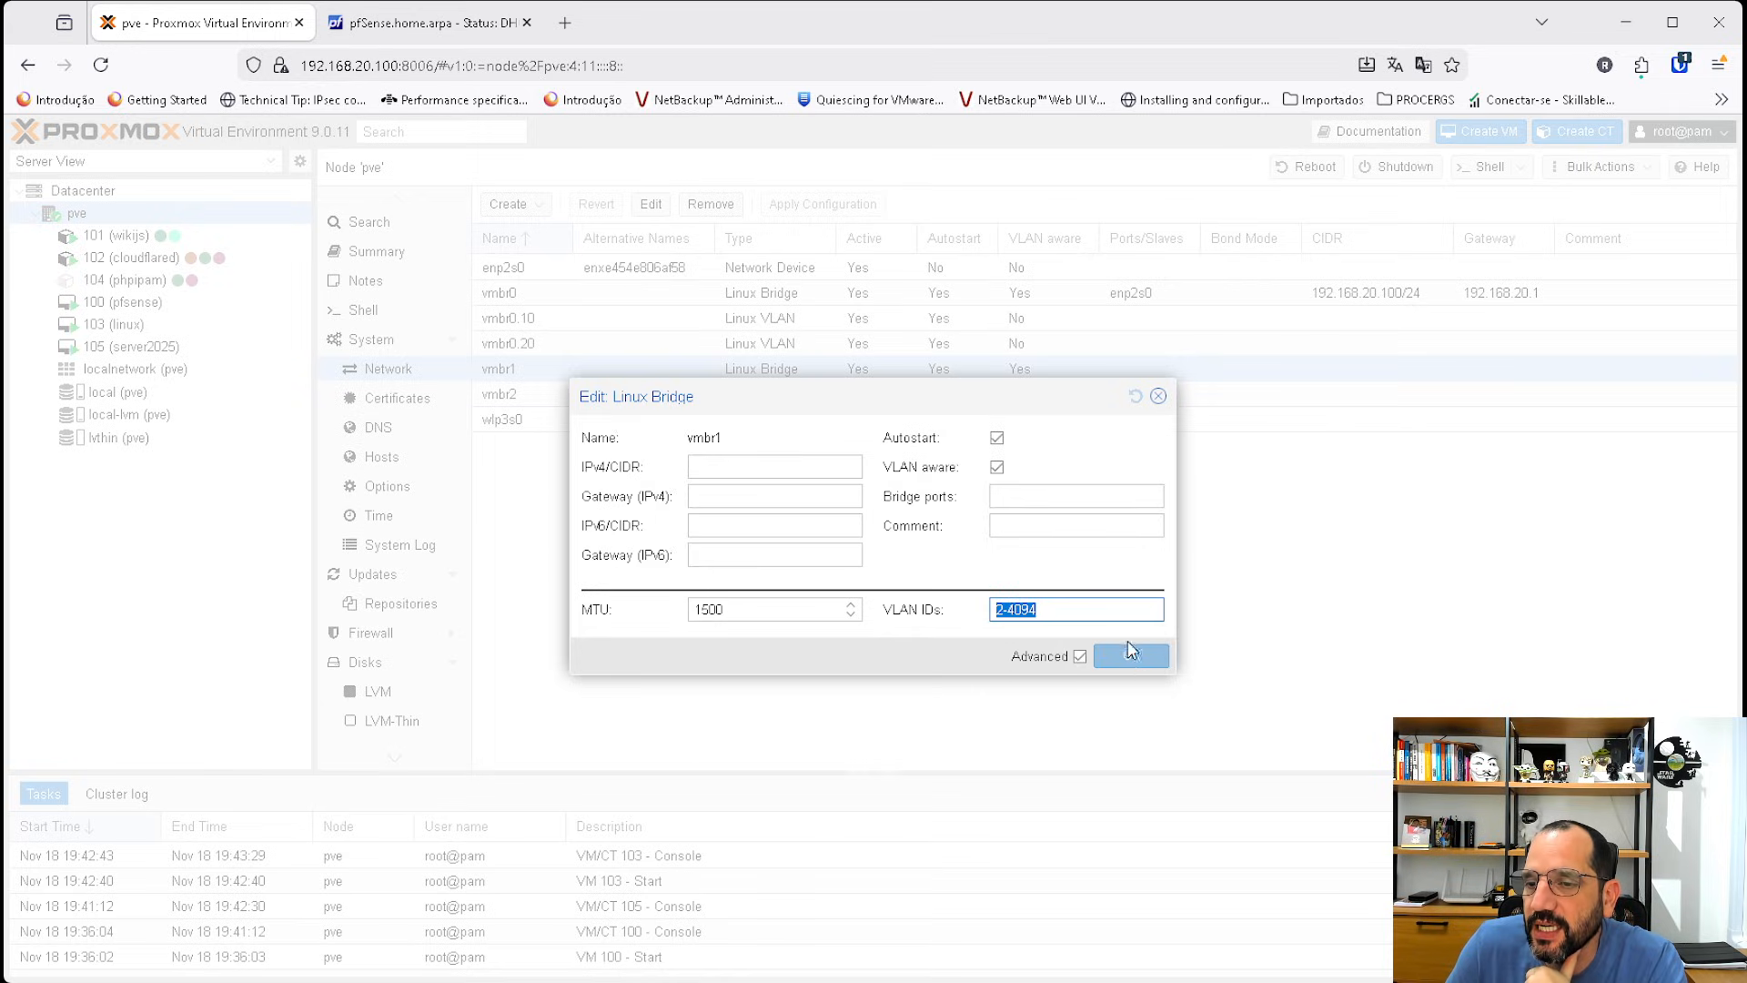
{"action": "left_click", "coordinate": [1158, 396]}
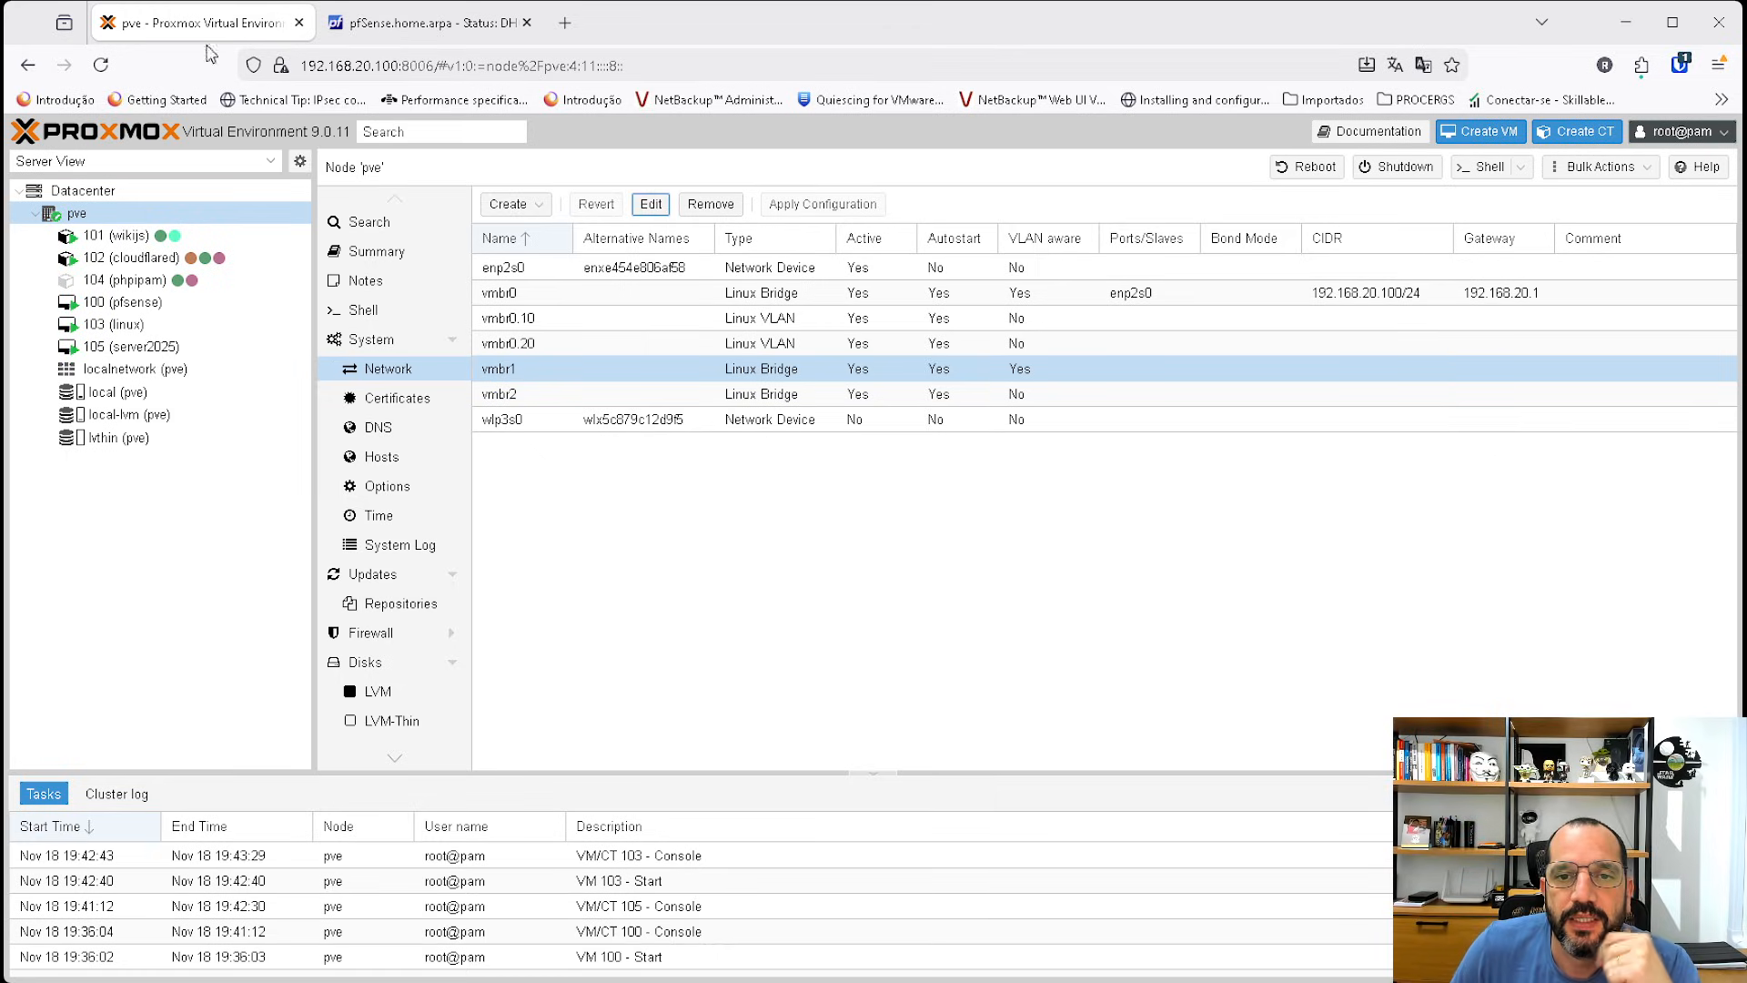
Open a terminal on the linux VM and run ip a to check its addresses.
{"action": "left_click", "coordinate": [136, 325]}
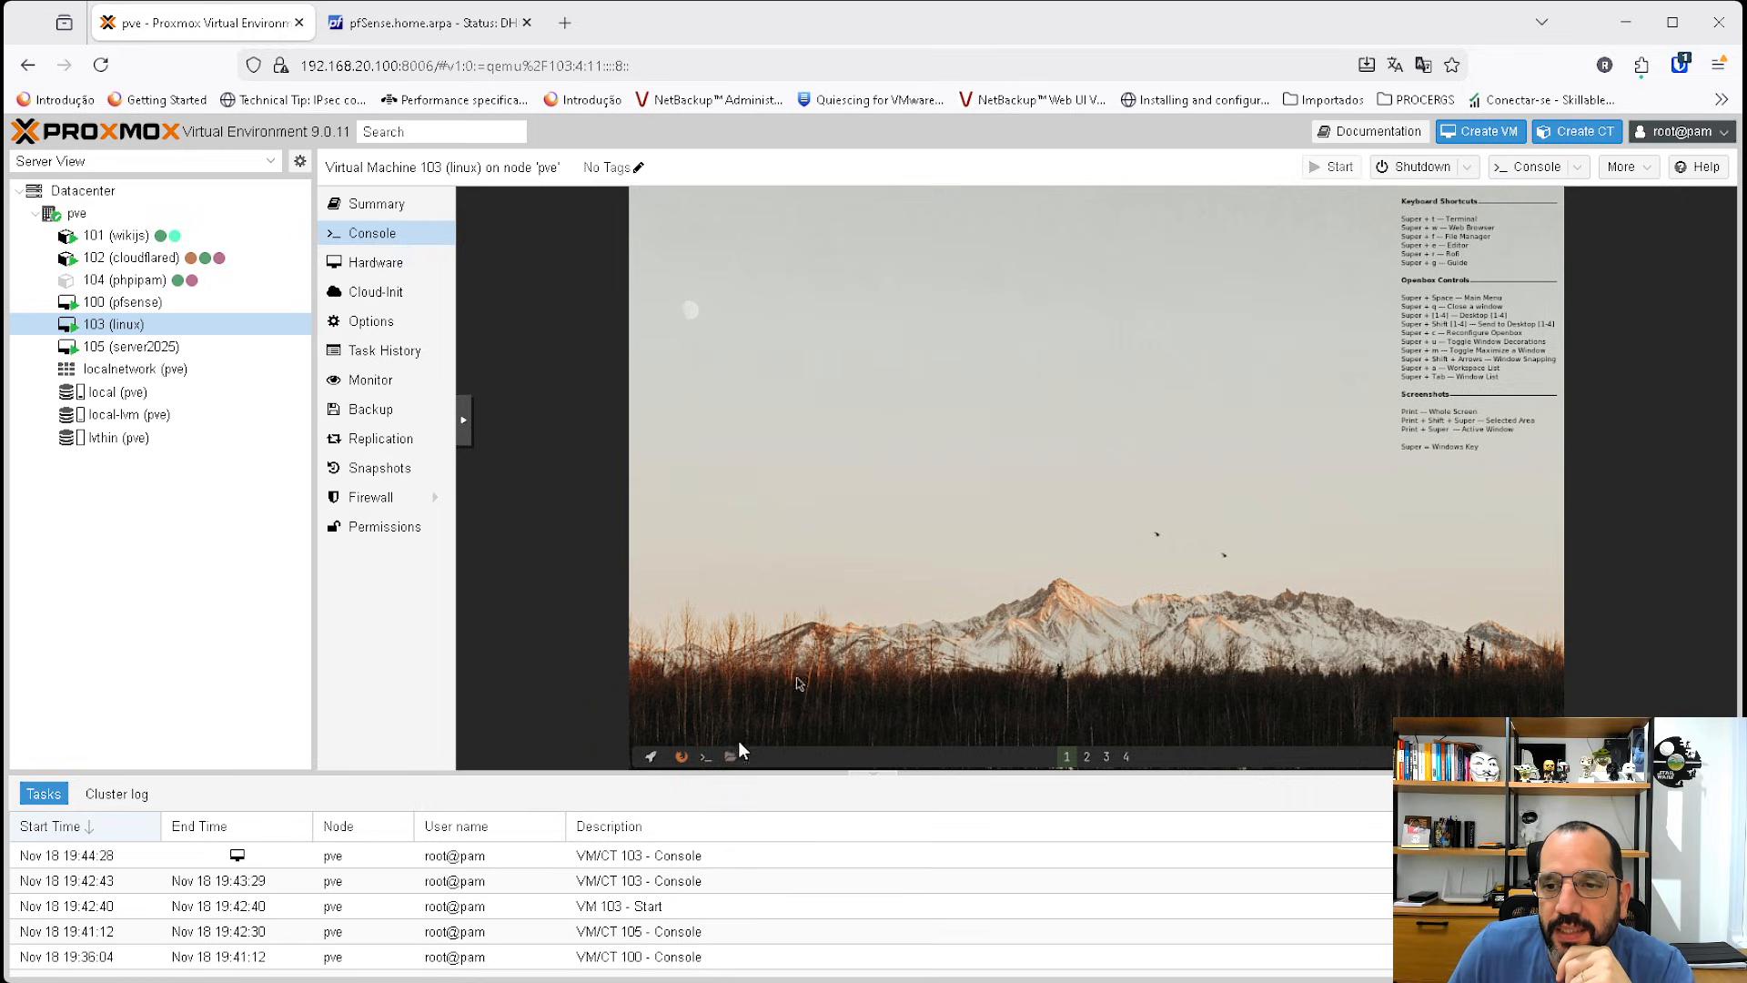
{"action": "left_click", "coordinate": [704, 757]}
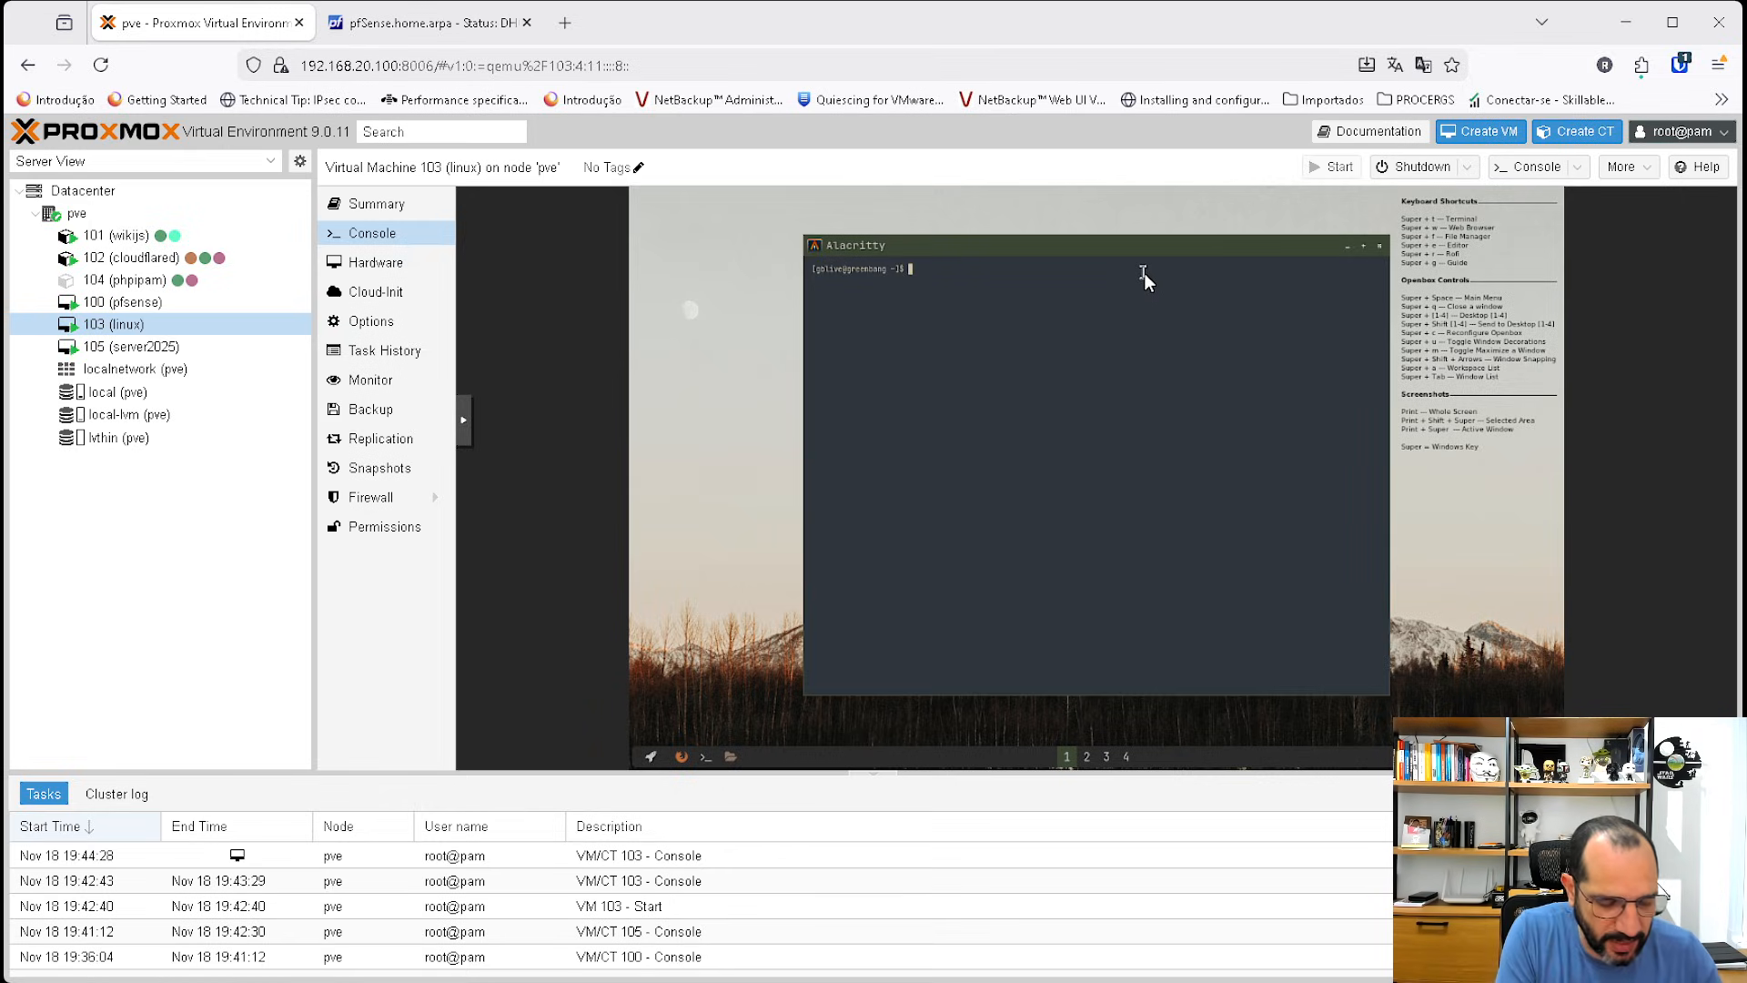
{"action": "type", "text": "ipconfig"}
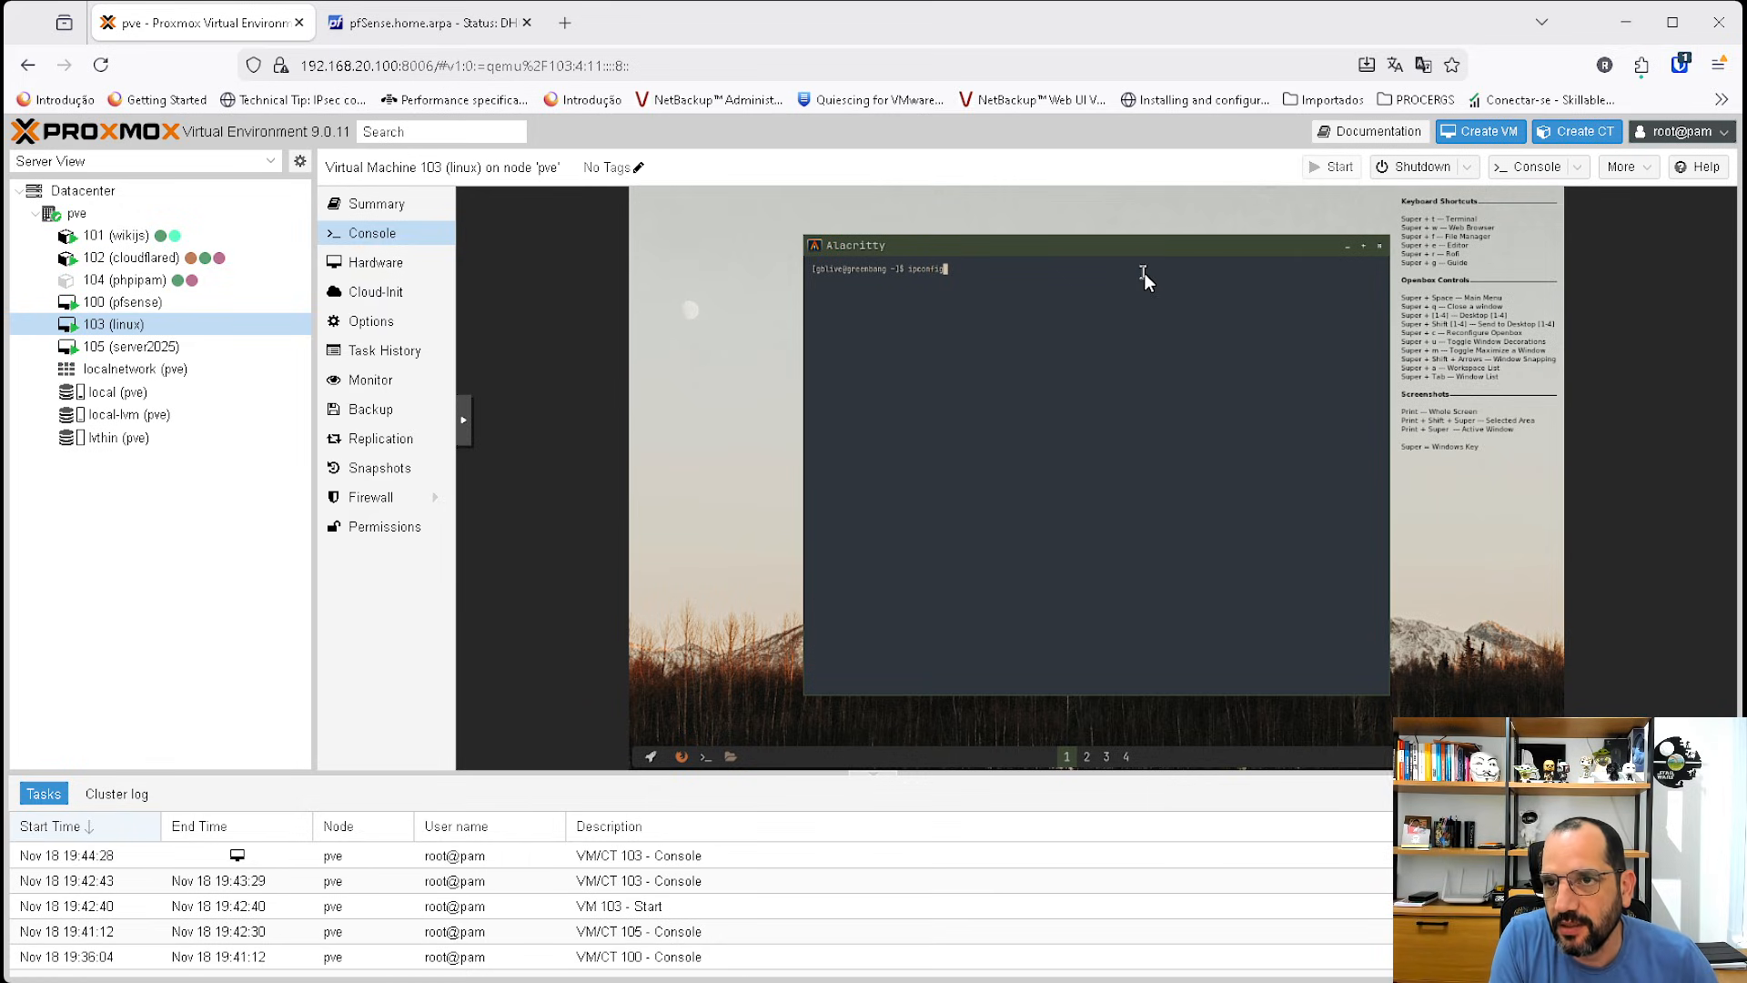
{"action": "key", "text": "BackSpace"}
{"action": "key", "text": "BackSpace"}
{"action": "key", "text": "BackSpace"}
{"action": "key", "text": "BackSpace"}
{"action": "key", "text": "BackSpace"}
{"action": "type", "text": "a"}
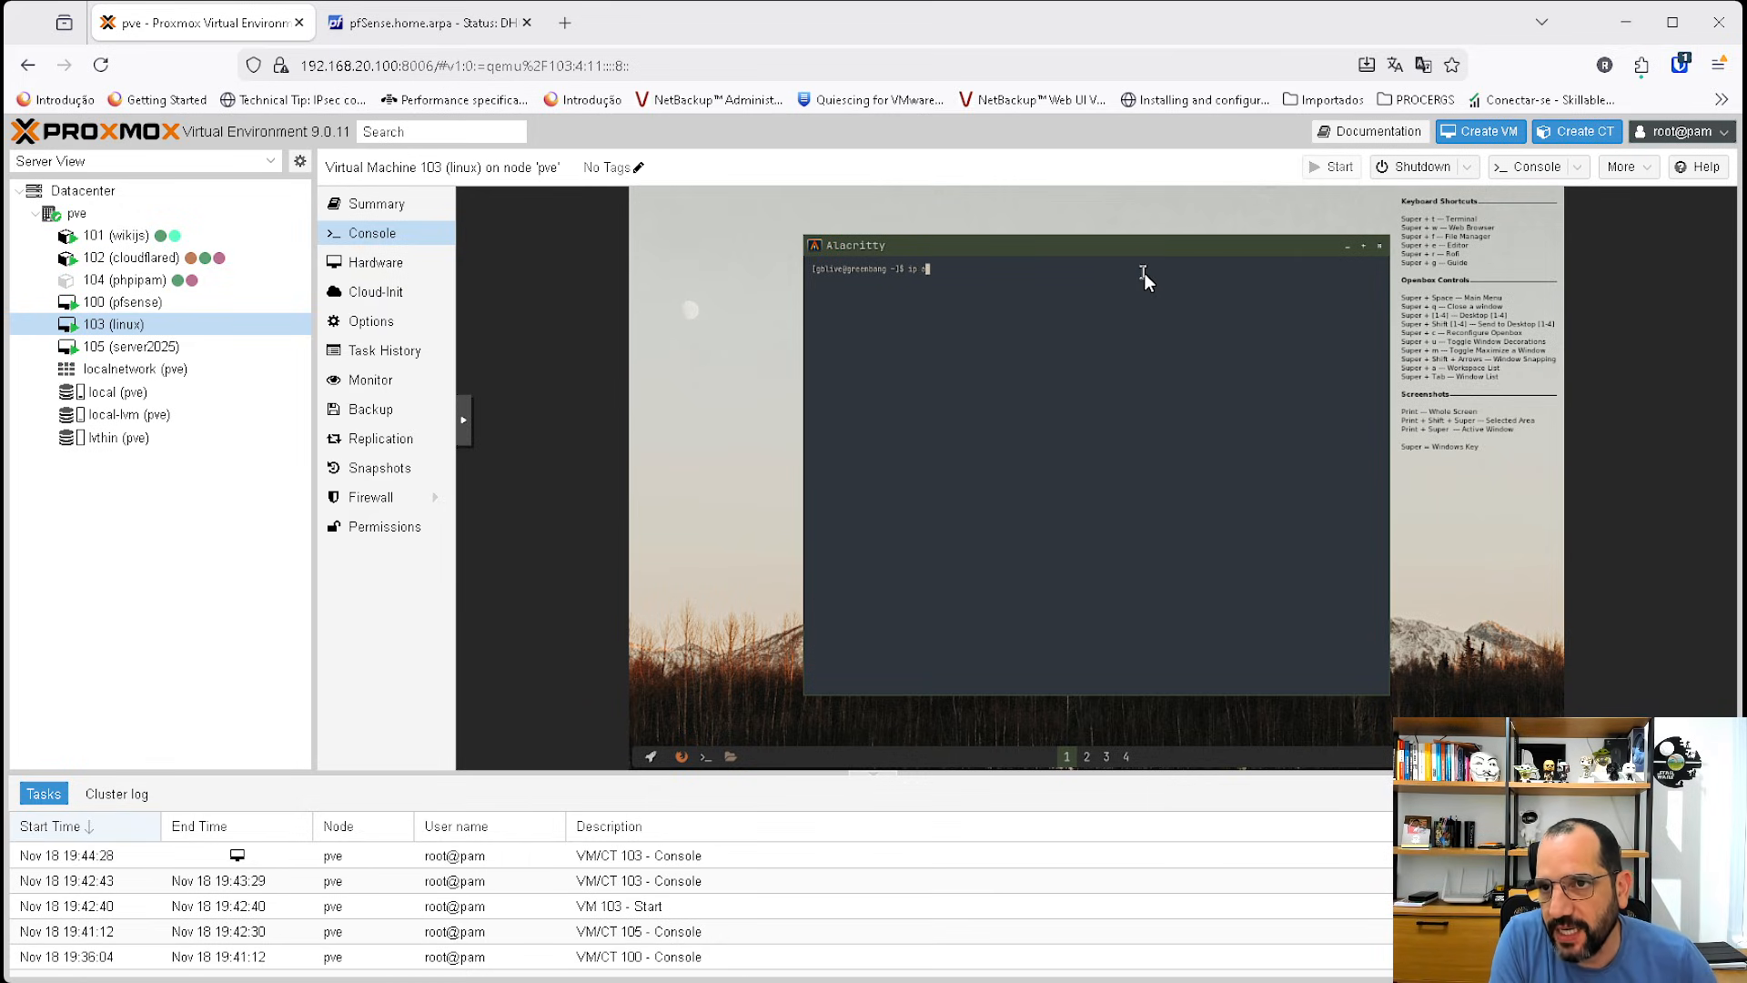
{"action": "key", "text": "Return"}
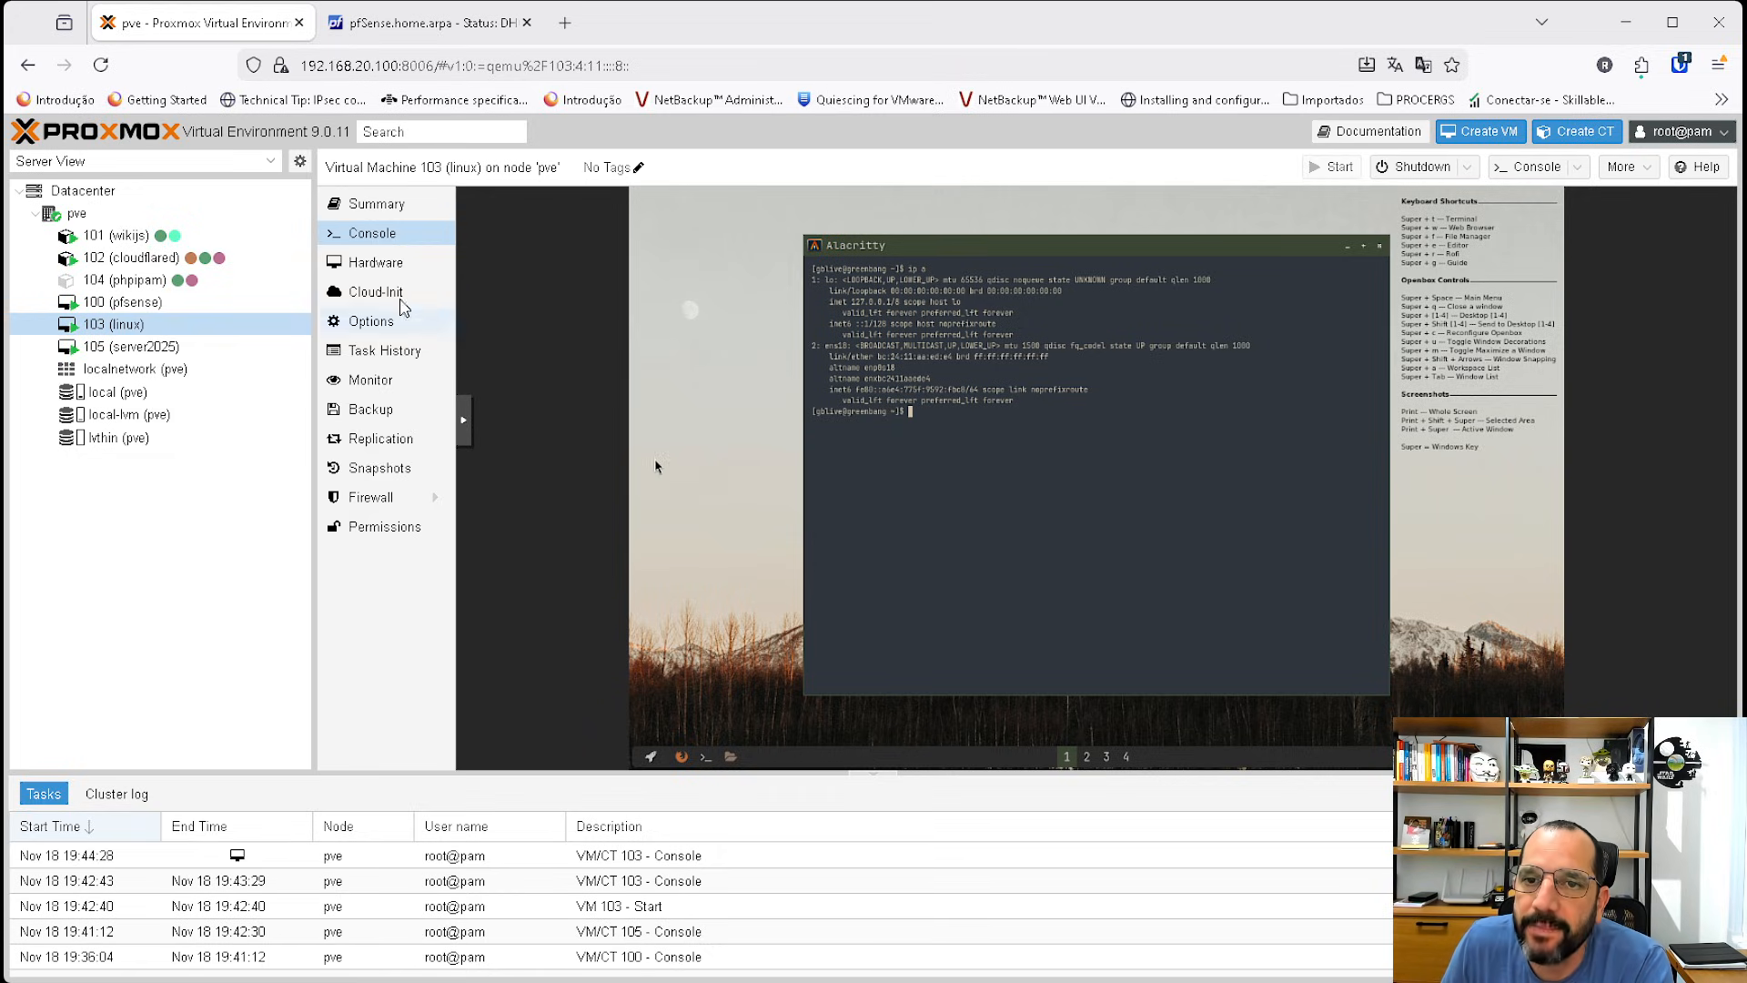
Remove the VLAN tag from the linux VM's network device on vmbr1.
{"action": "left_click", "coordinate": [381, 262]}
{"action": "double_click", "coordinate": [831, 414]}
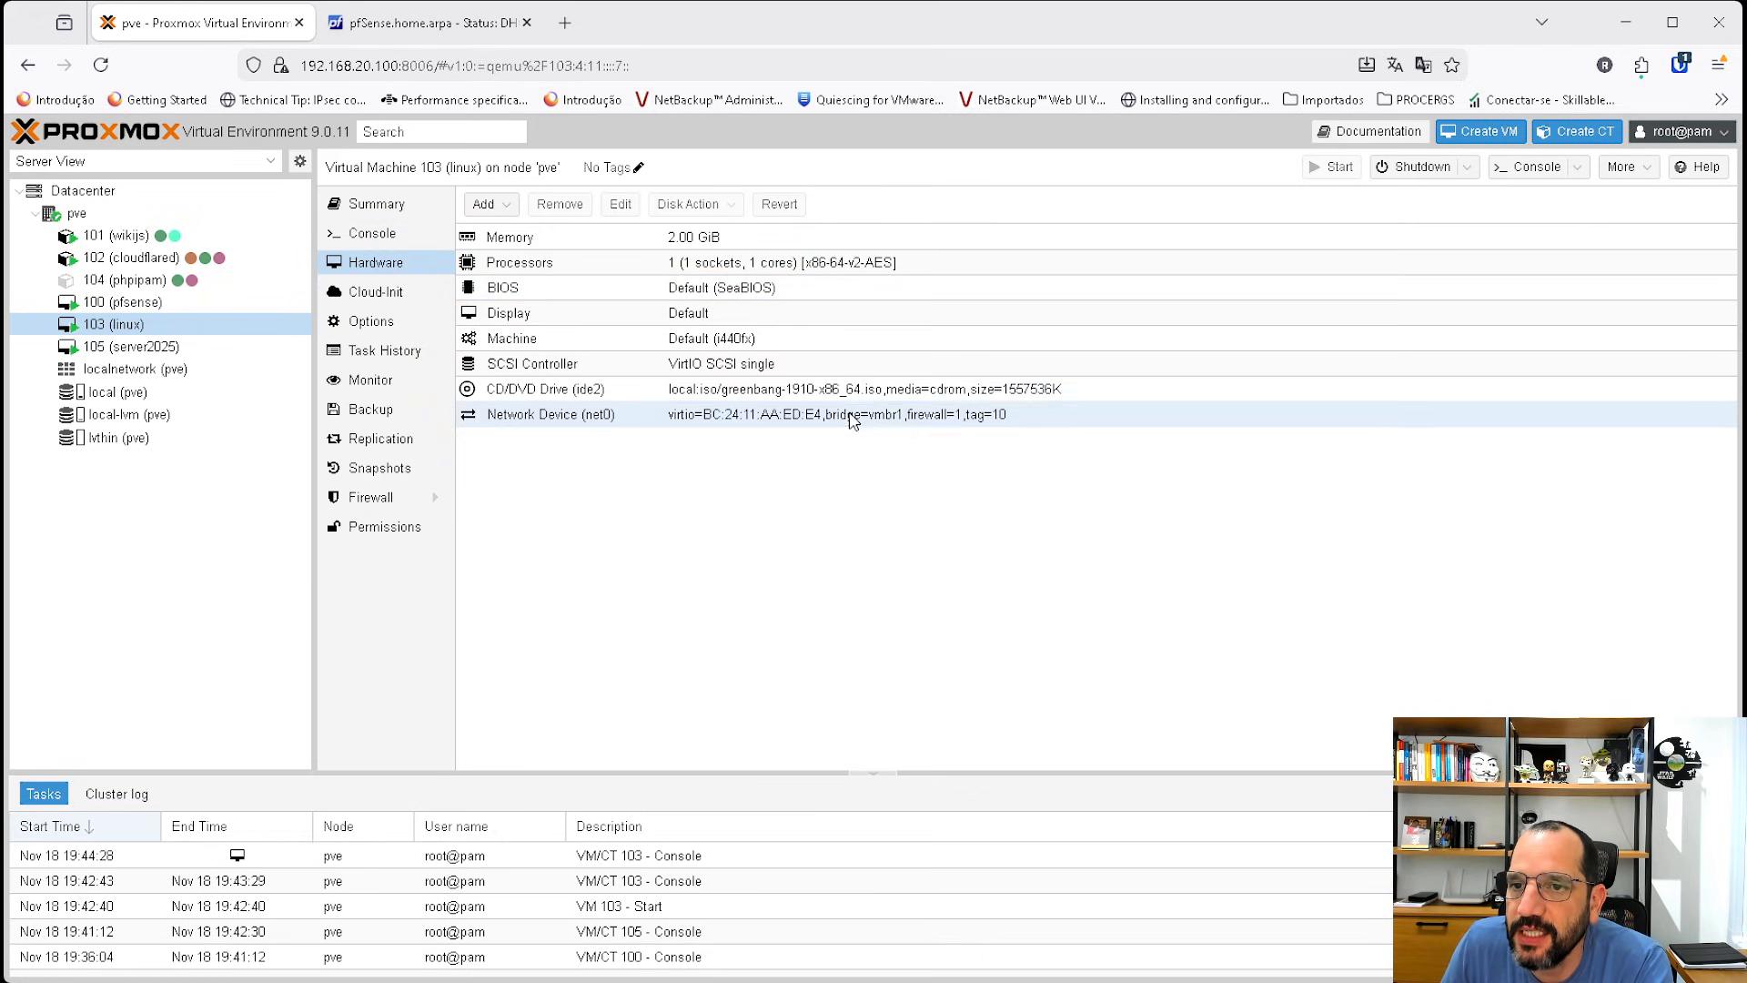
{"action": "double_click", "coordinate": [734, 490]}
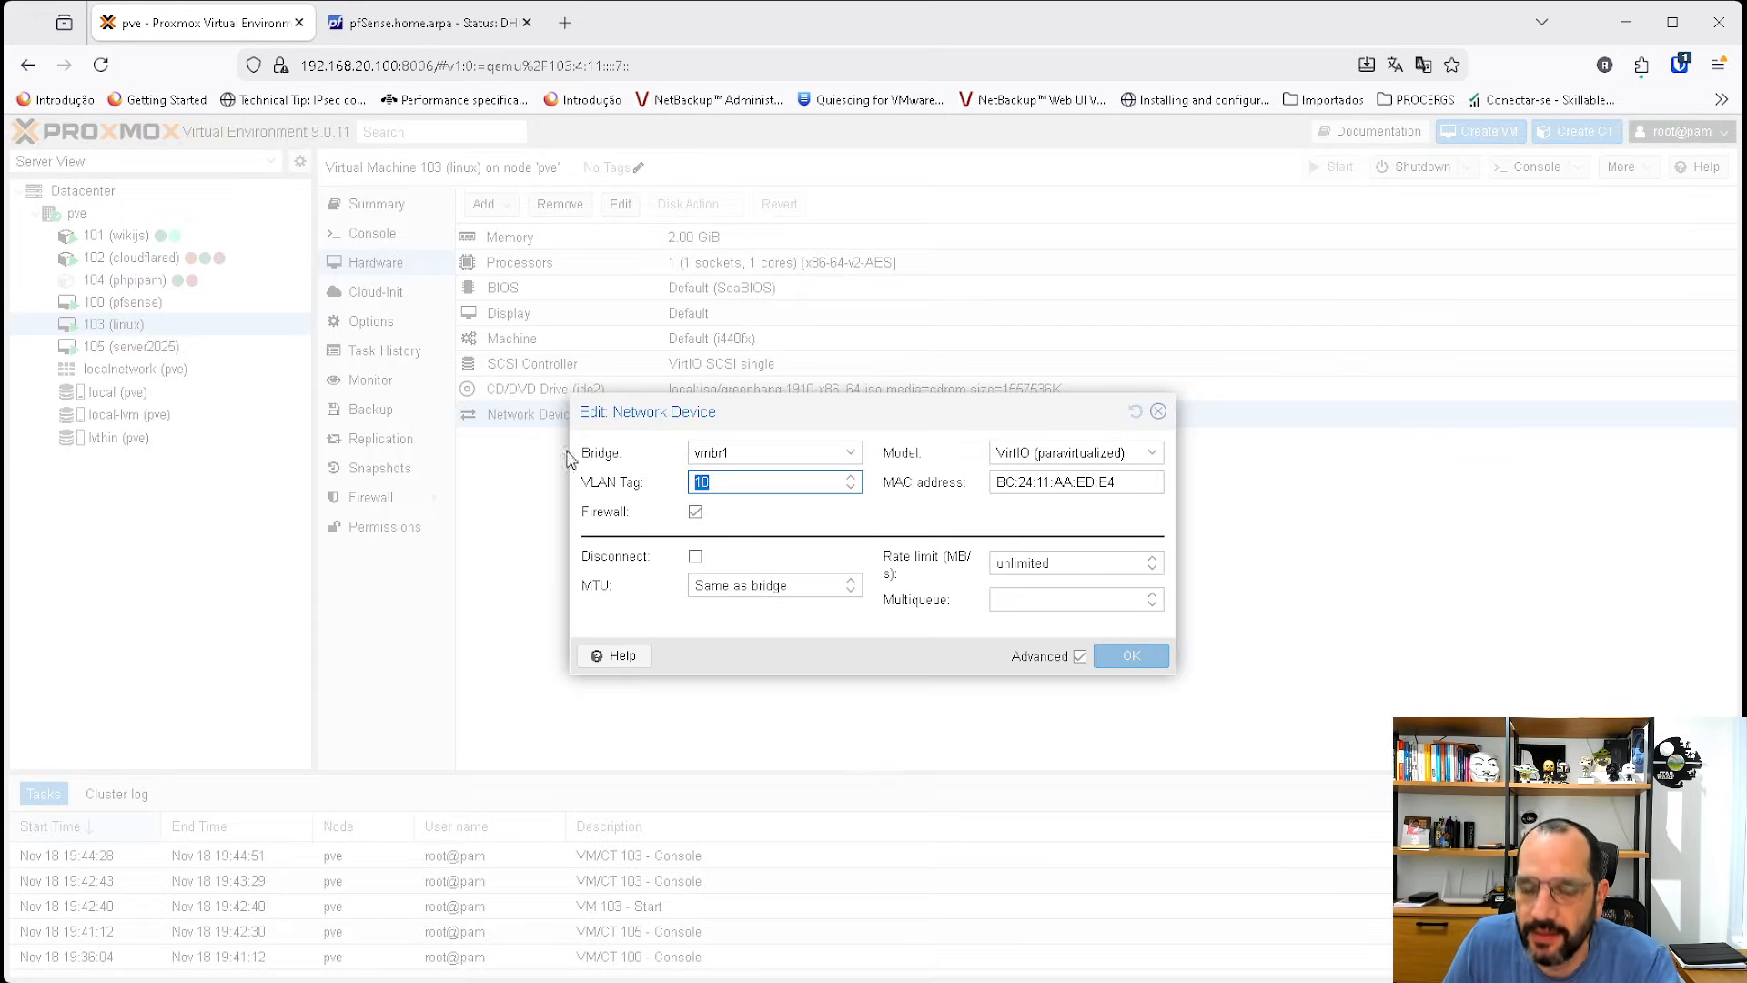
{"action": "key", "text": "BackSpace"}
{"action": "left_click", "coordinate": [1148, 666]}
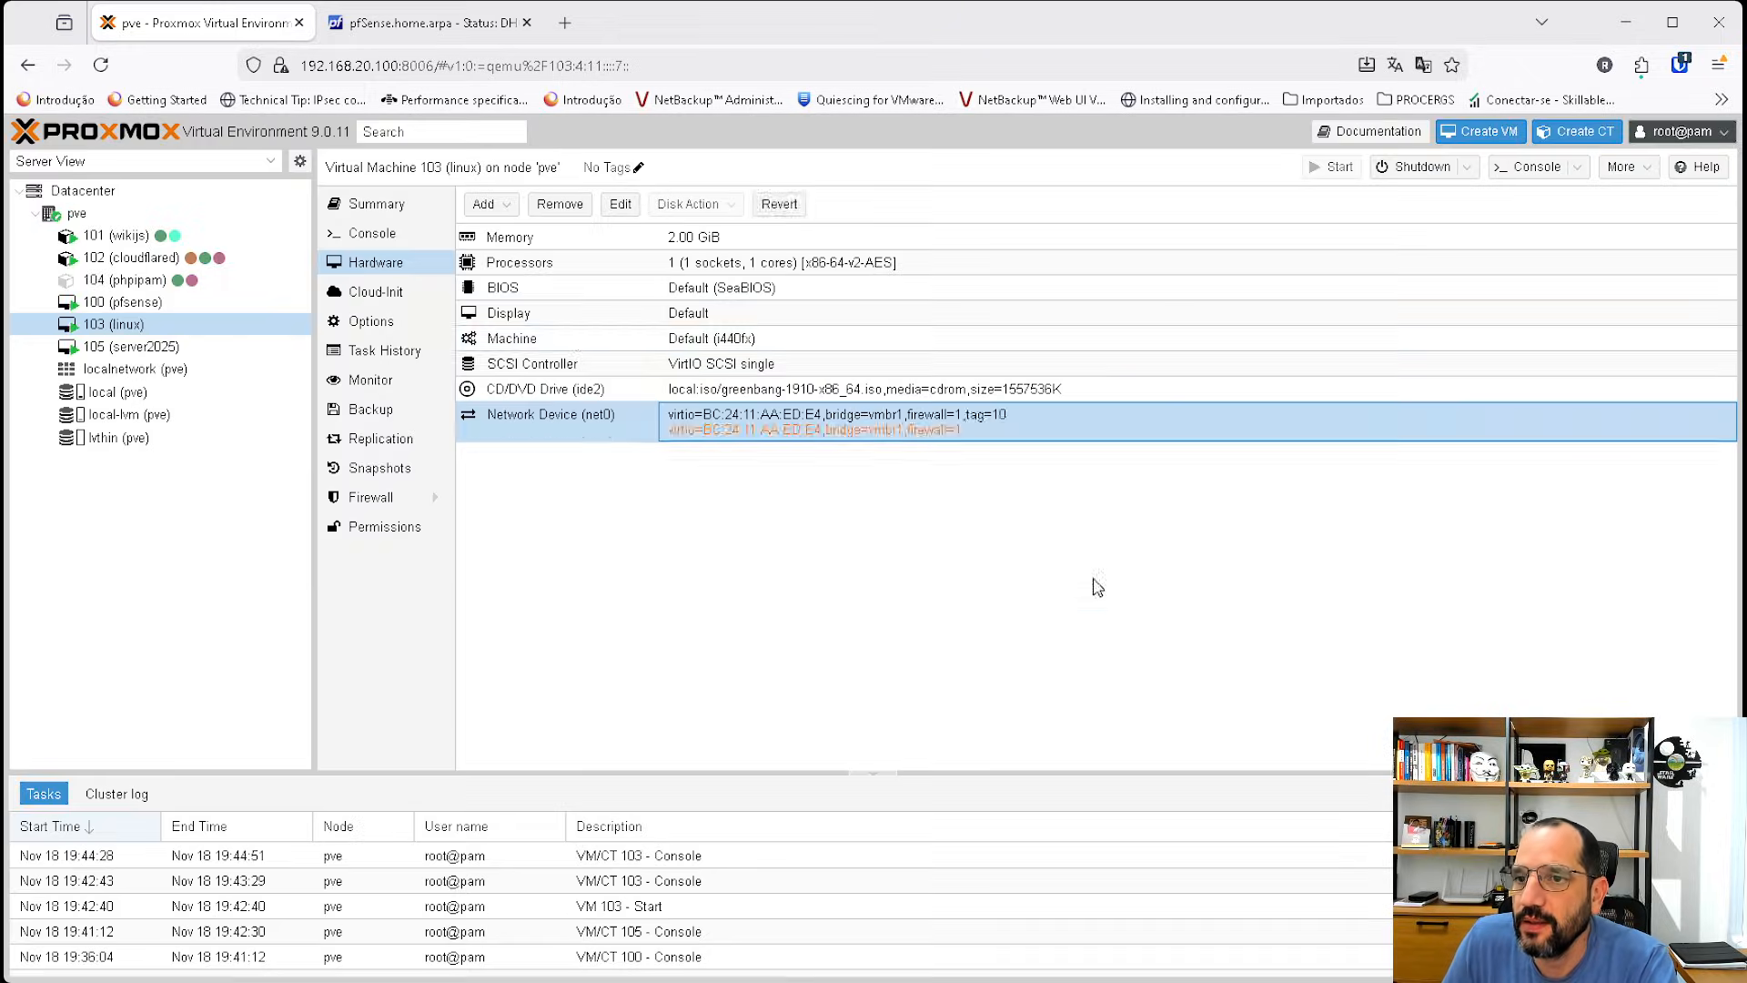
Rerun ip a in the linux VM's terminal to check for a DHCP address.
{"action": "left_click", "coordinate": [384, 239]}
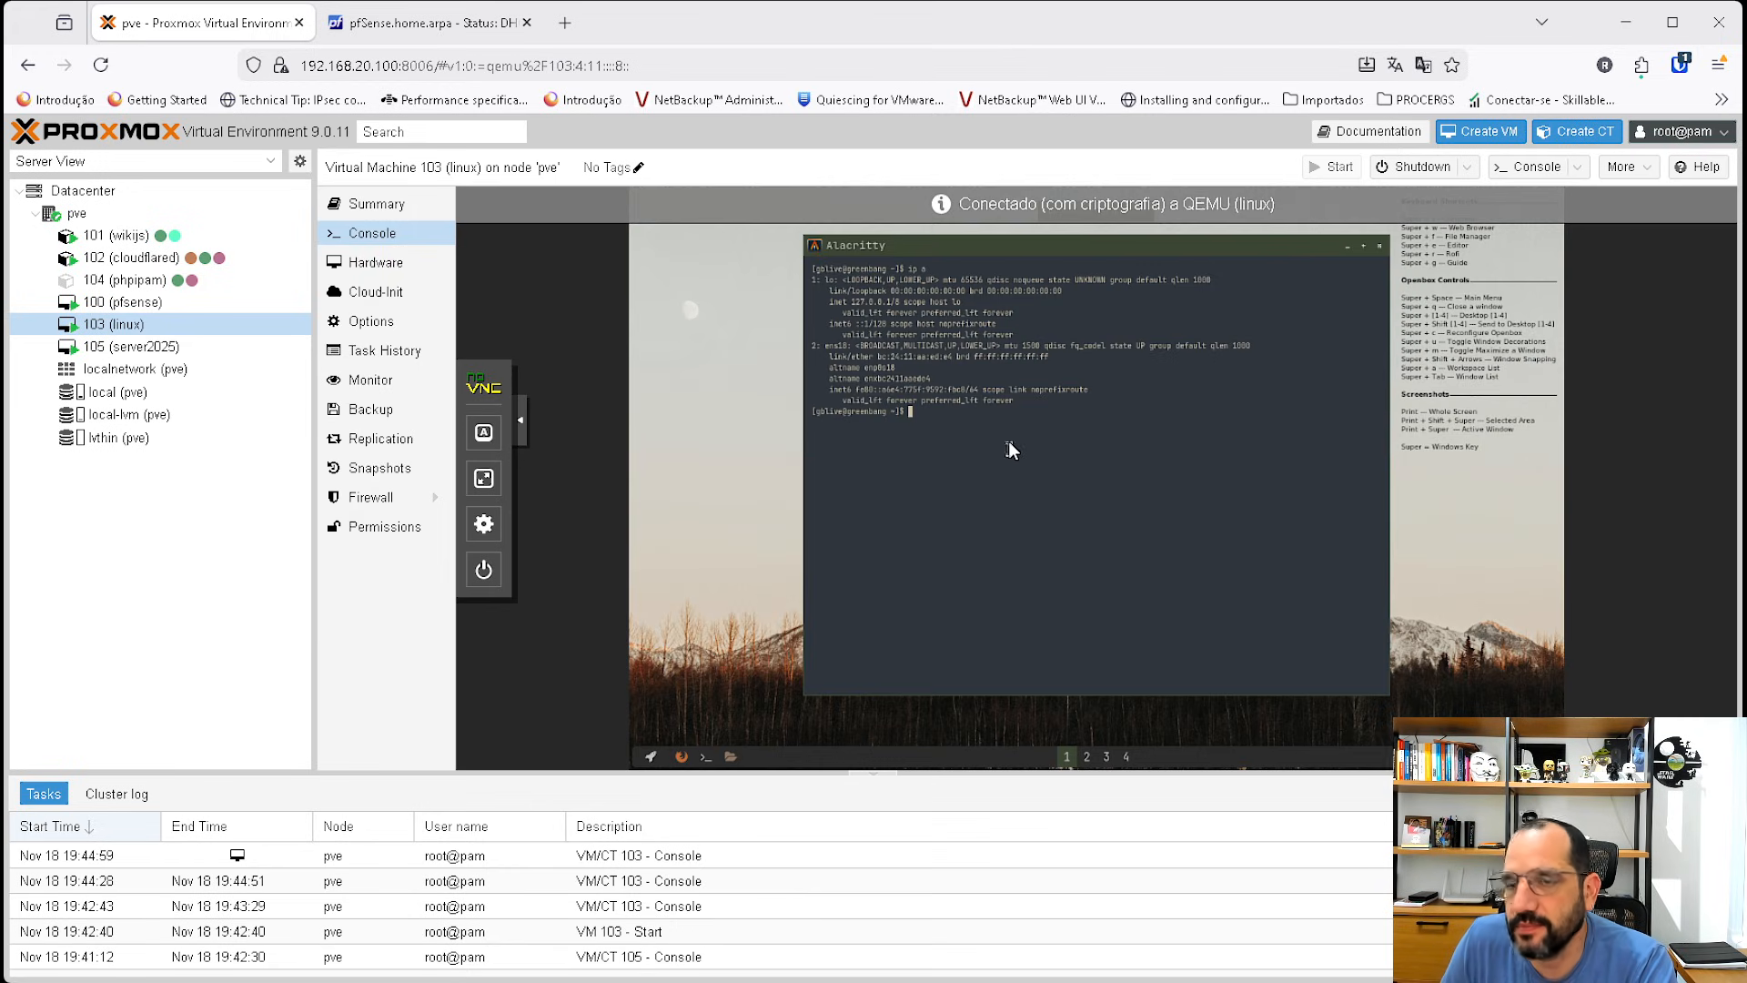
{"action": "type", "text": "ip a"}
{"action": "key", "text": "Return"}
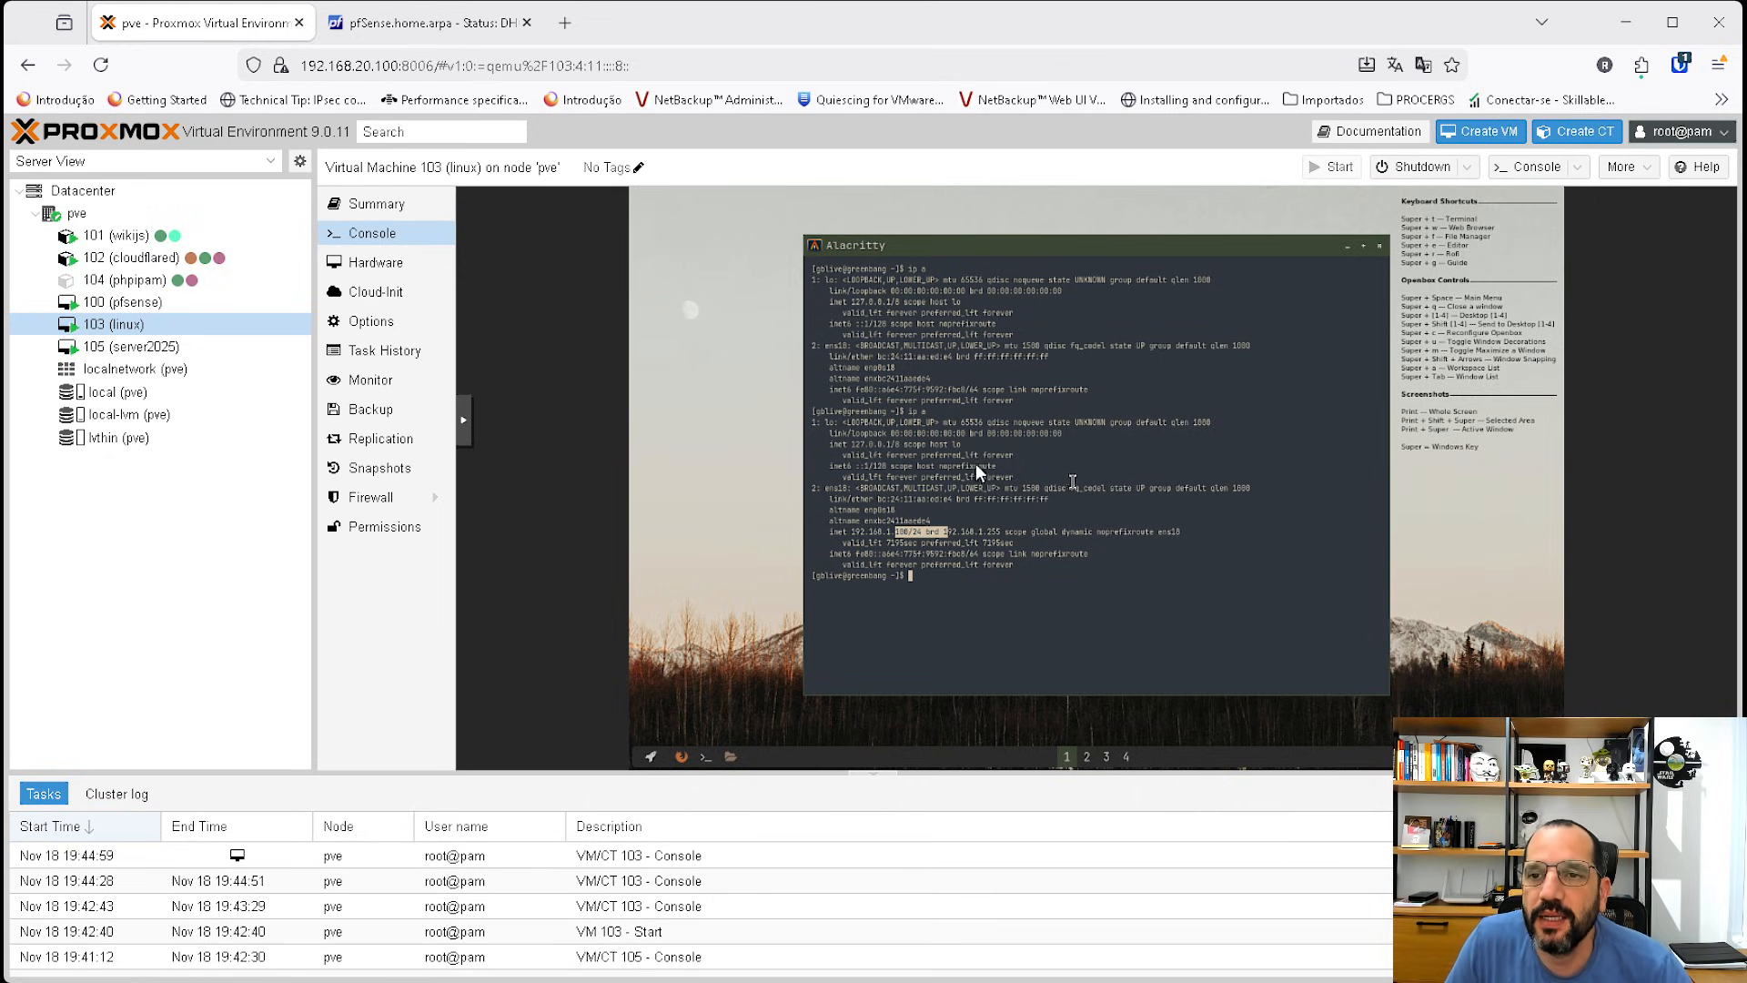
{"action": "left_click", "coordinate": [1068, 582]}
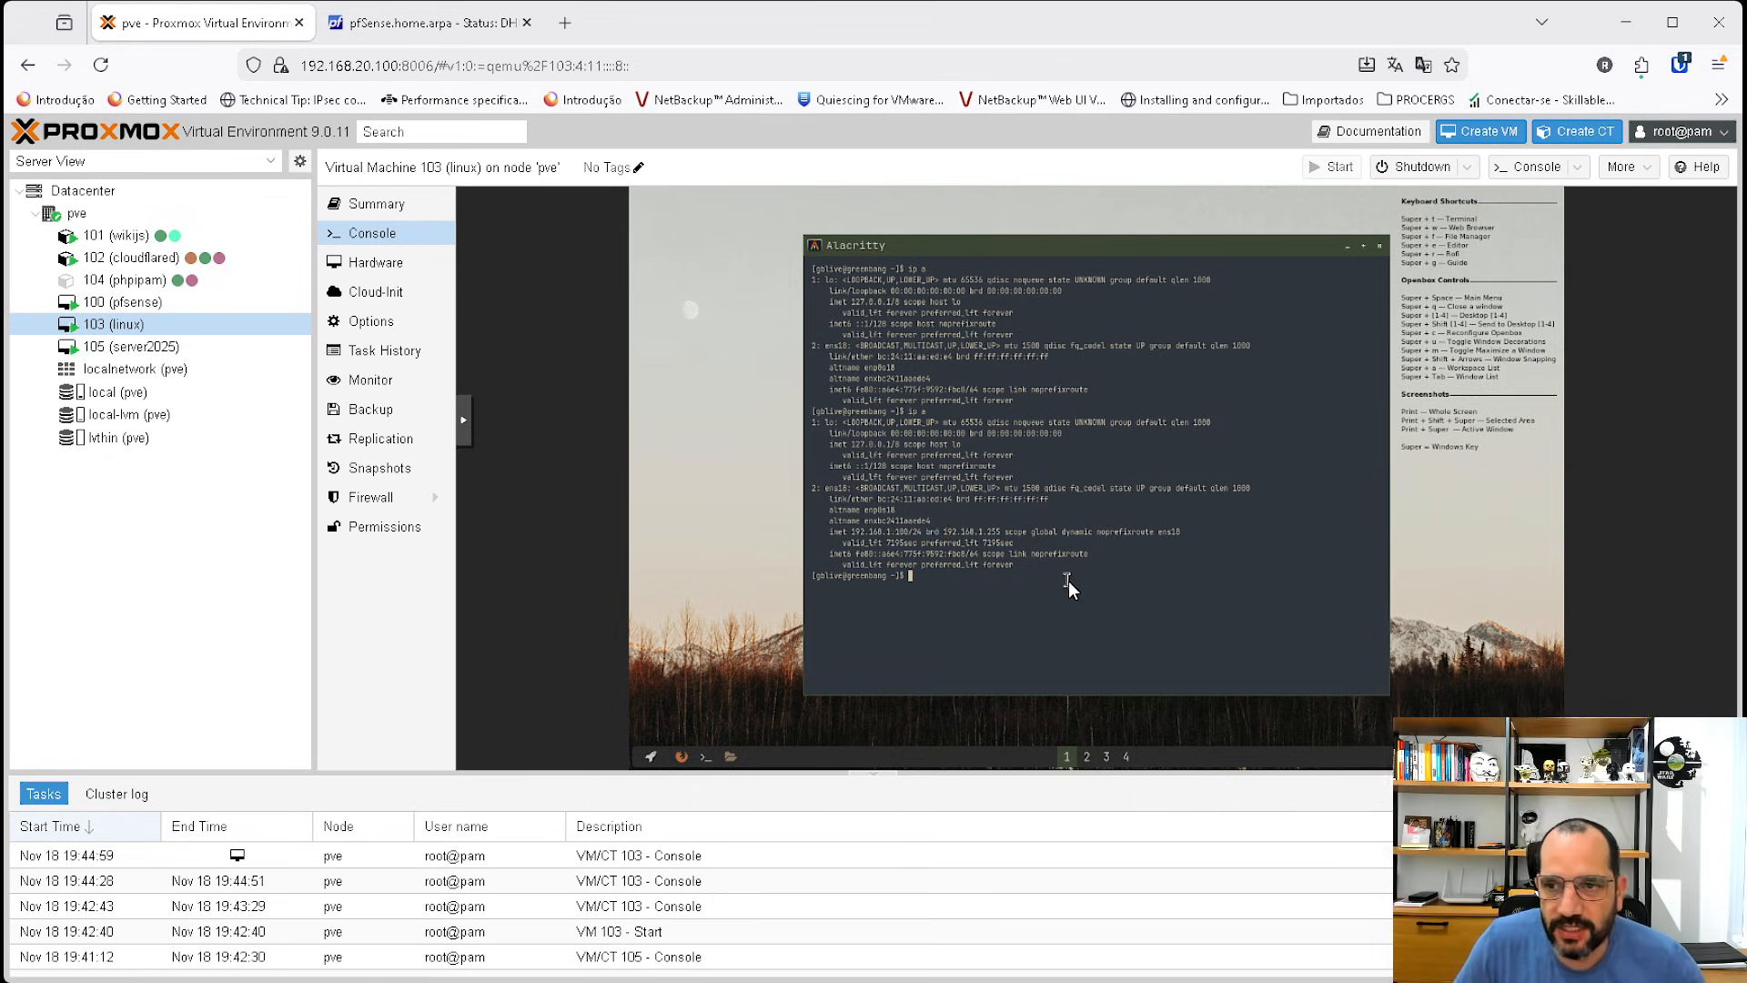
Ping 192.168.1.101 from the linux VM's terminal.
{"action": "type", "text": "ping "}
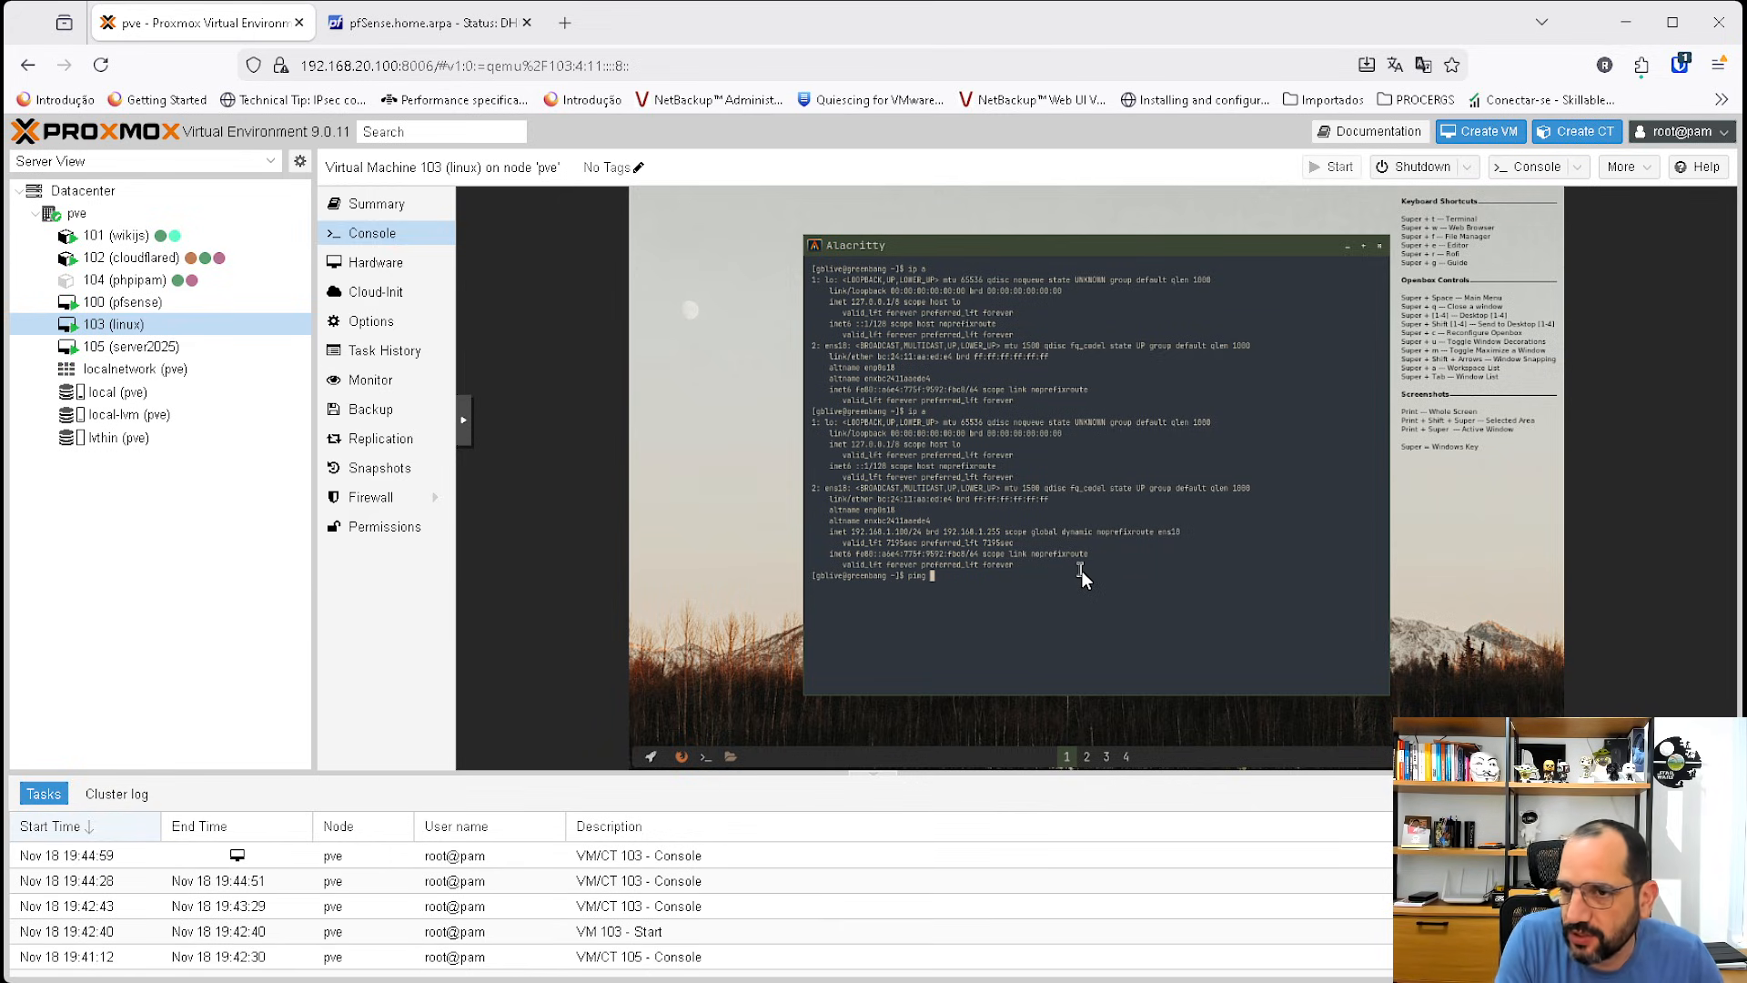
{"action": "type", "text": "192.1"}
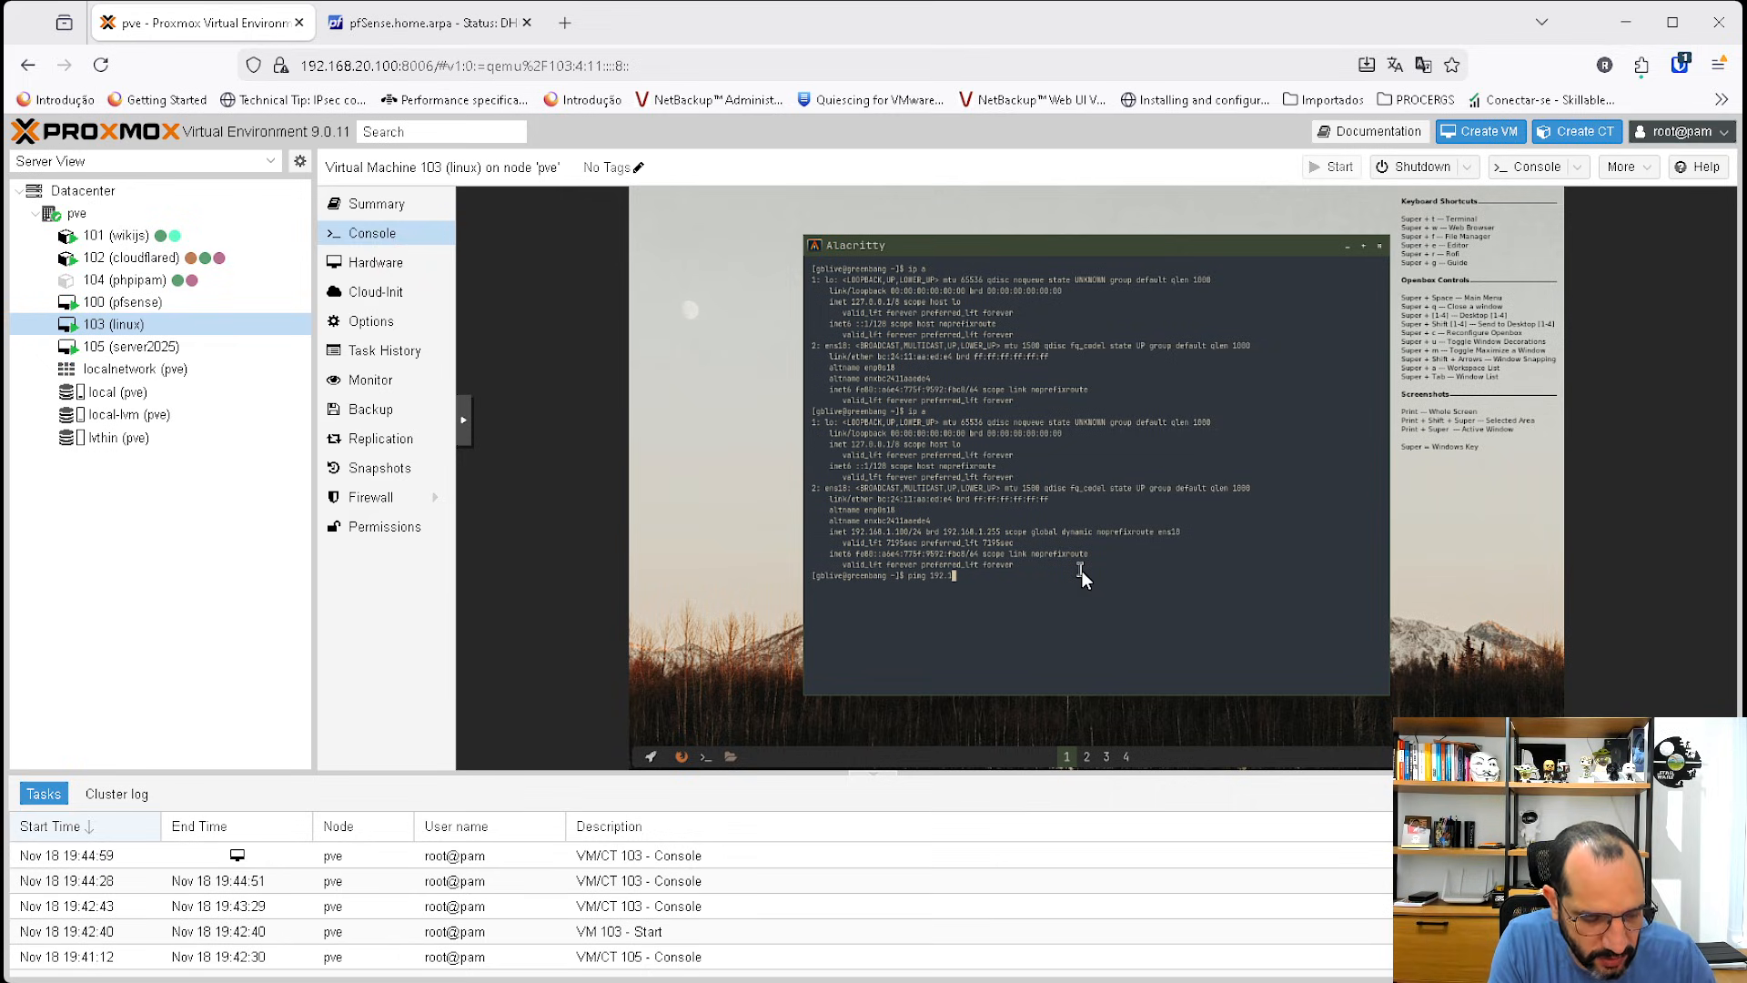
{"action": "type", "text": "68.1.101"}
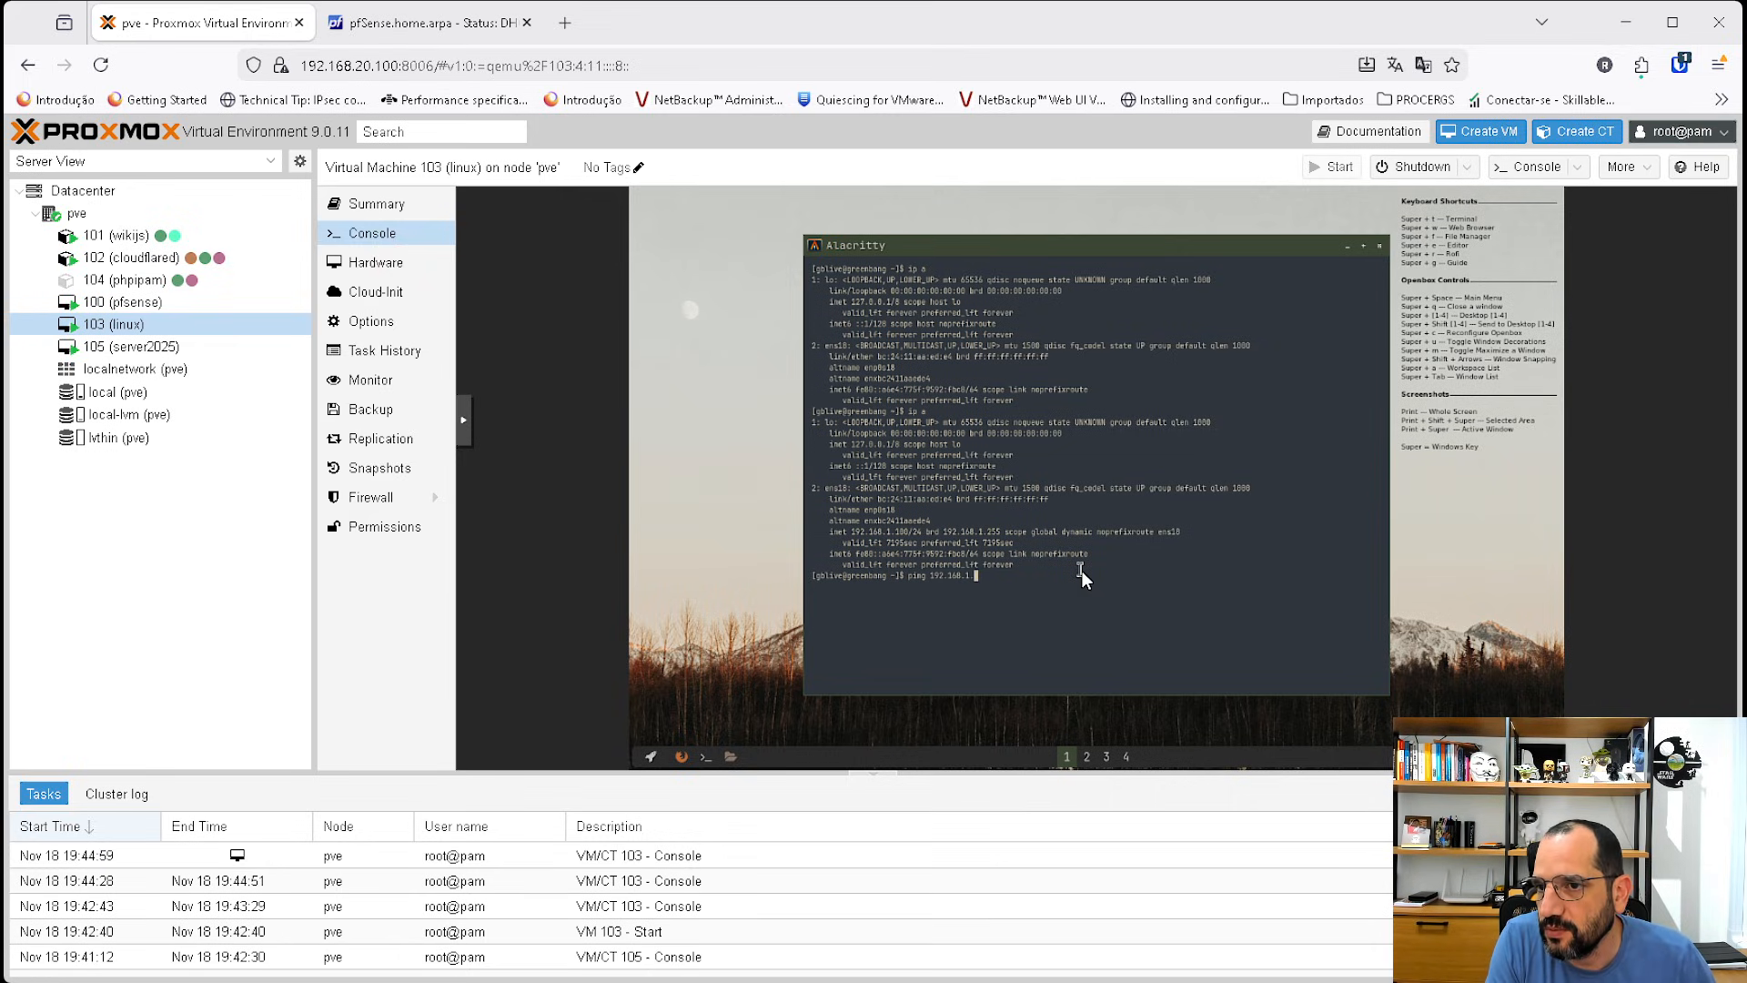
{"action": "key", "text": "Return"}
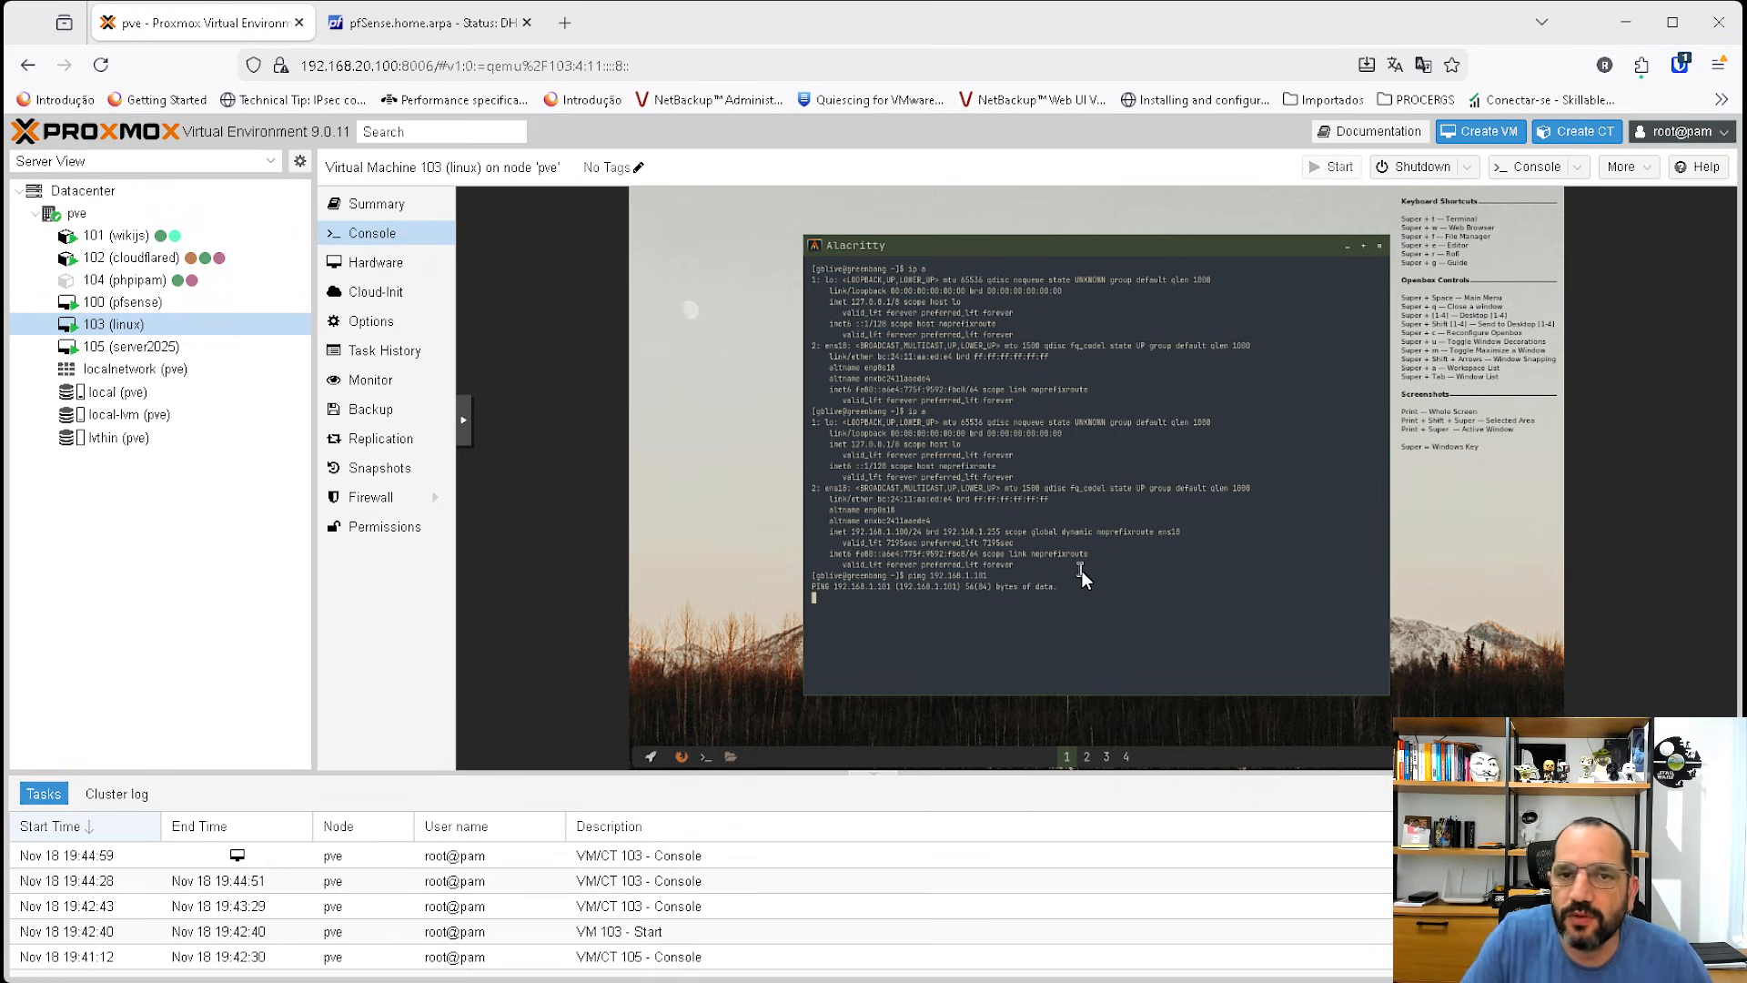
Open a terminal on the server2025 VM and ping 192.168.1.100 from it.
{"action": "left_click", "coordinate": [127, 347]}
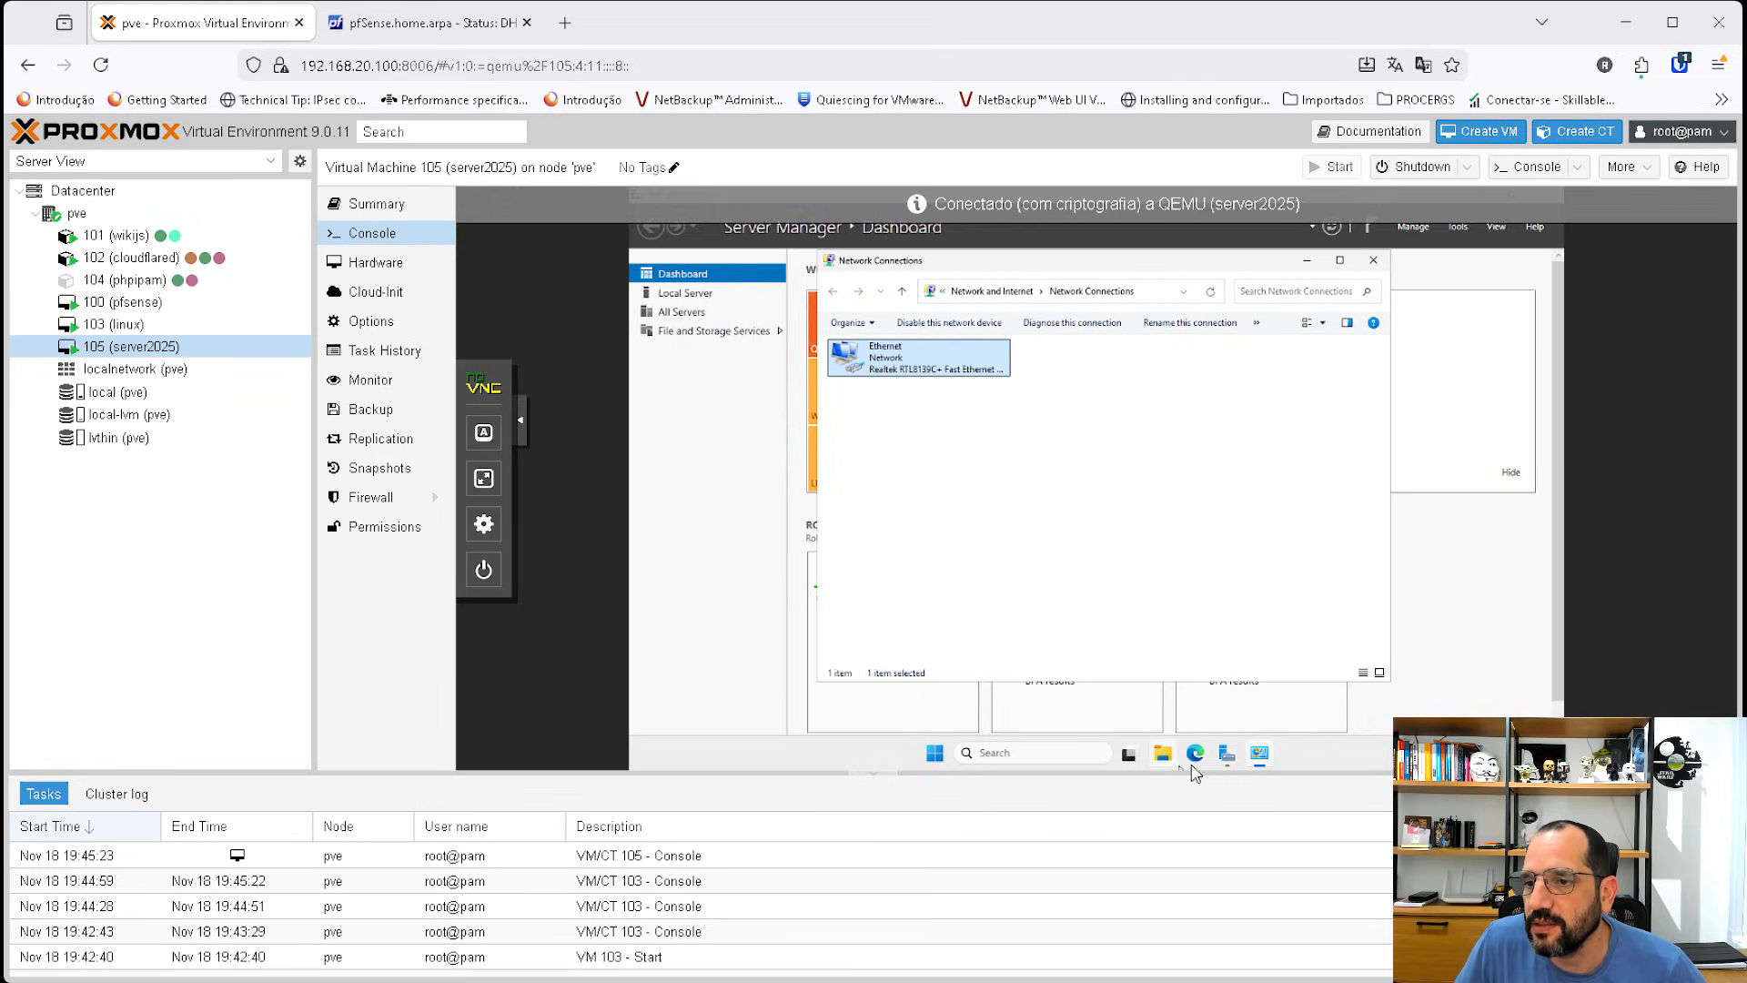
{"action": "left_click", "coordinate": [934, 752]}
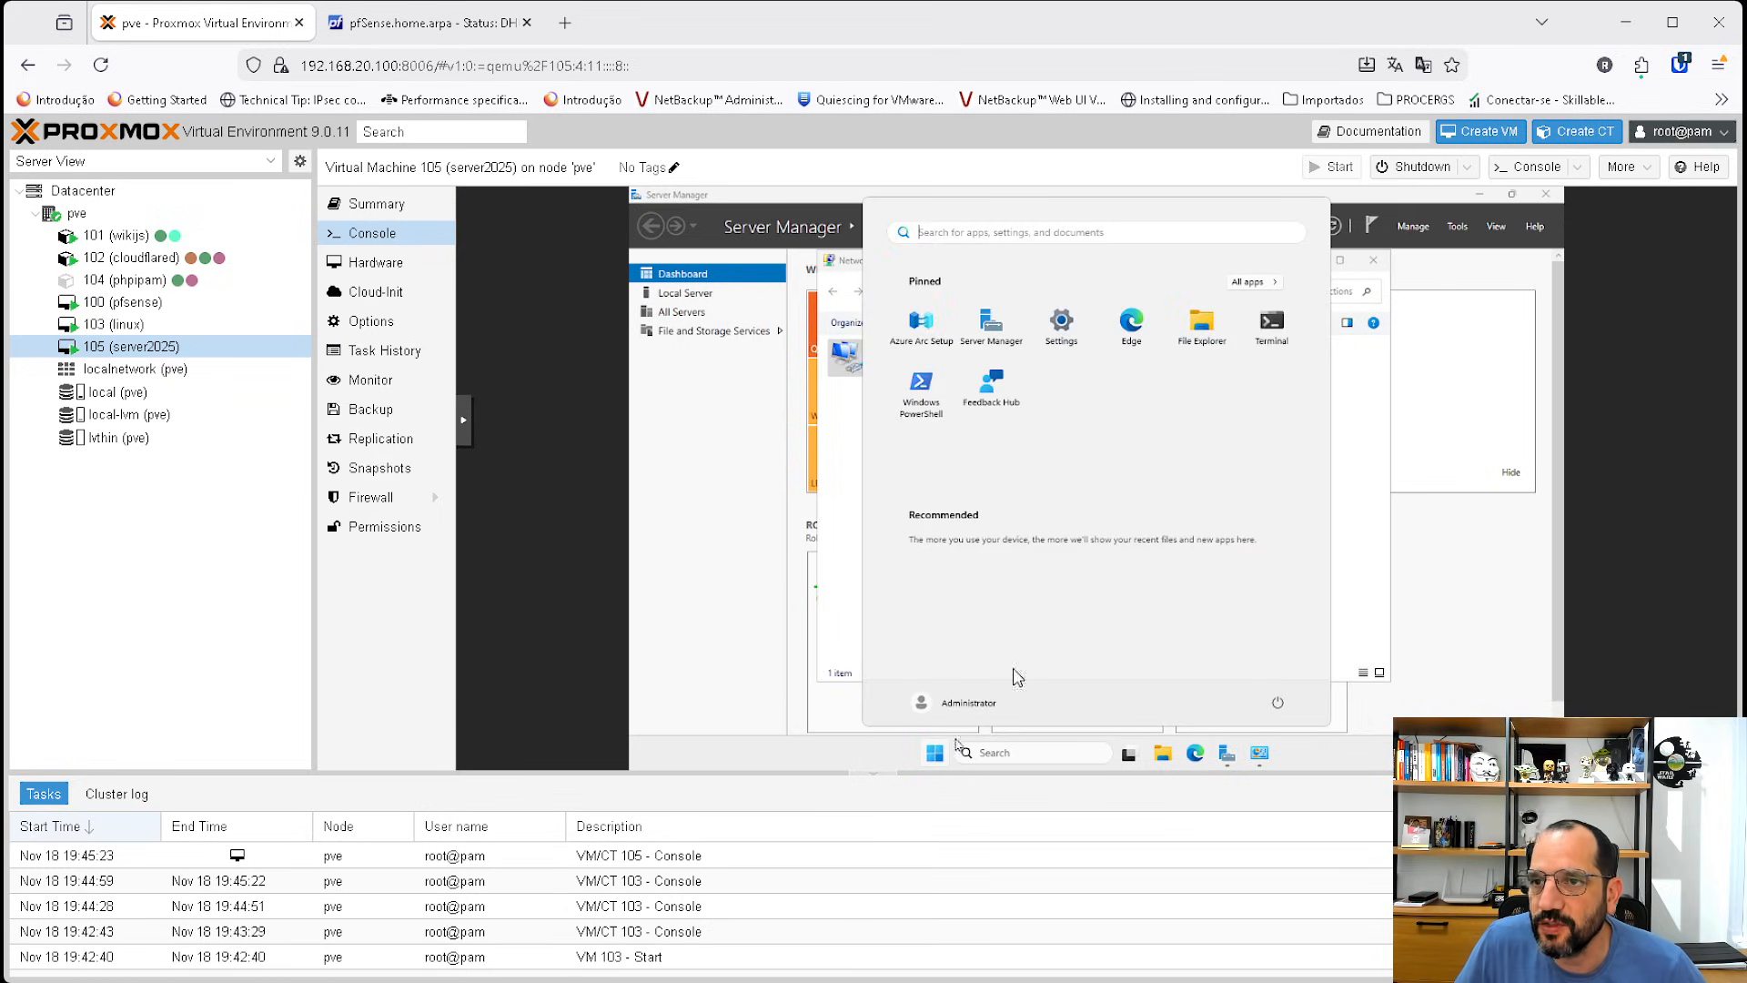
{"action": "left_click", "coordinate": [1271, 346]}
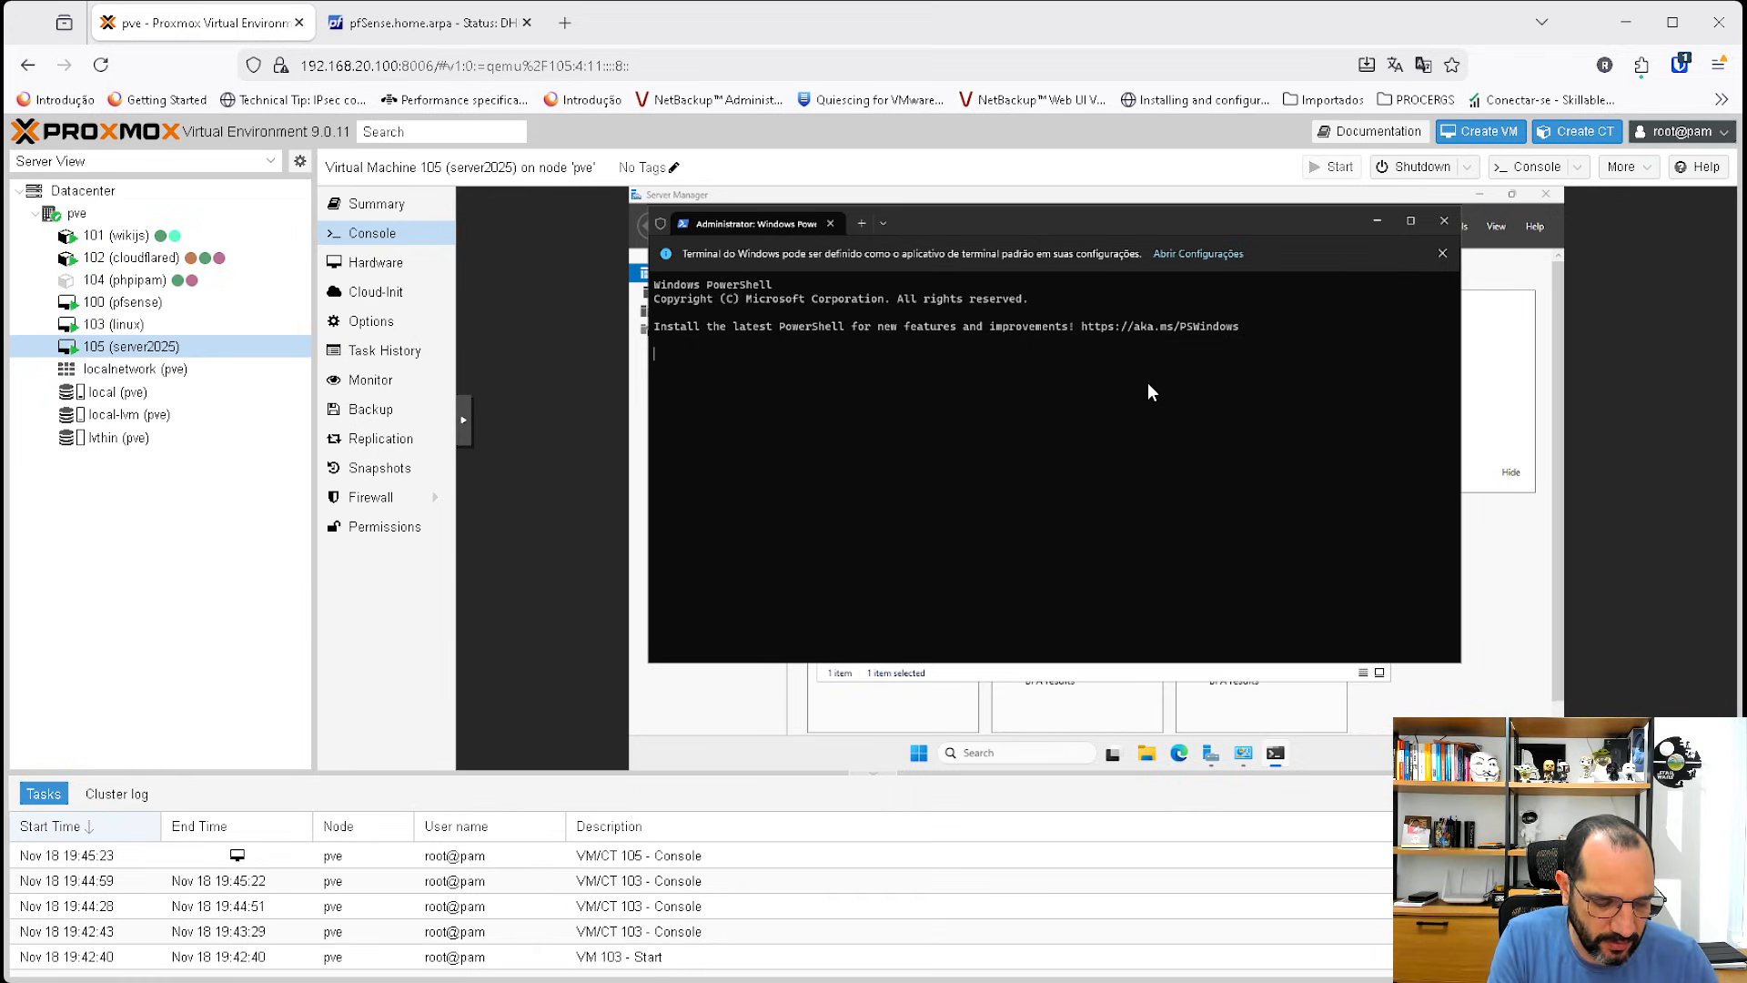
{"action": "type", "text": "ping 192.168."}
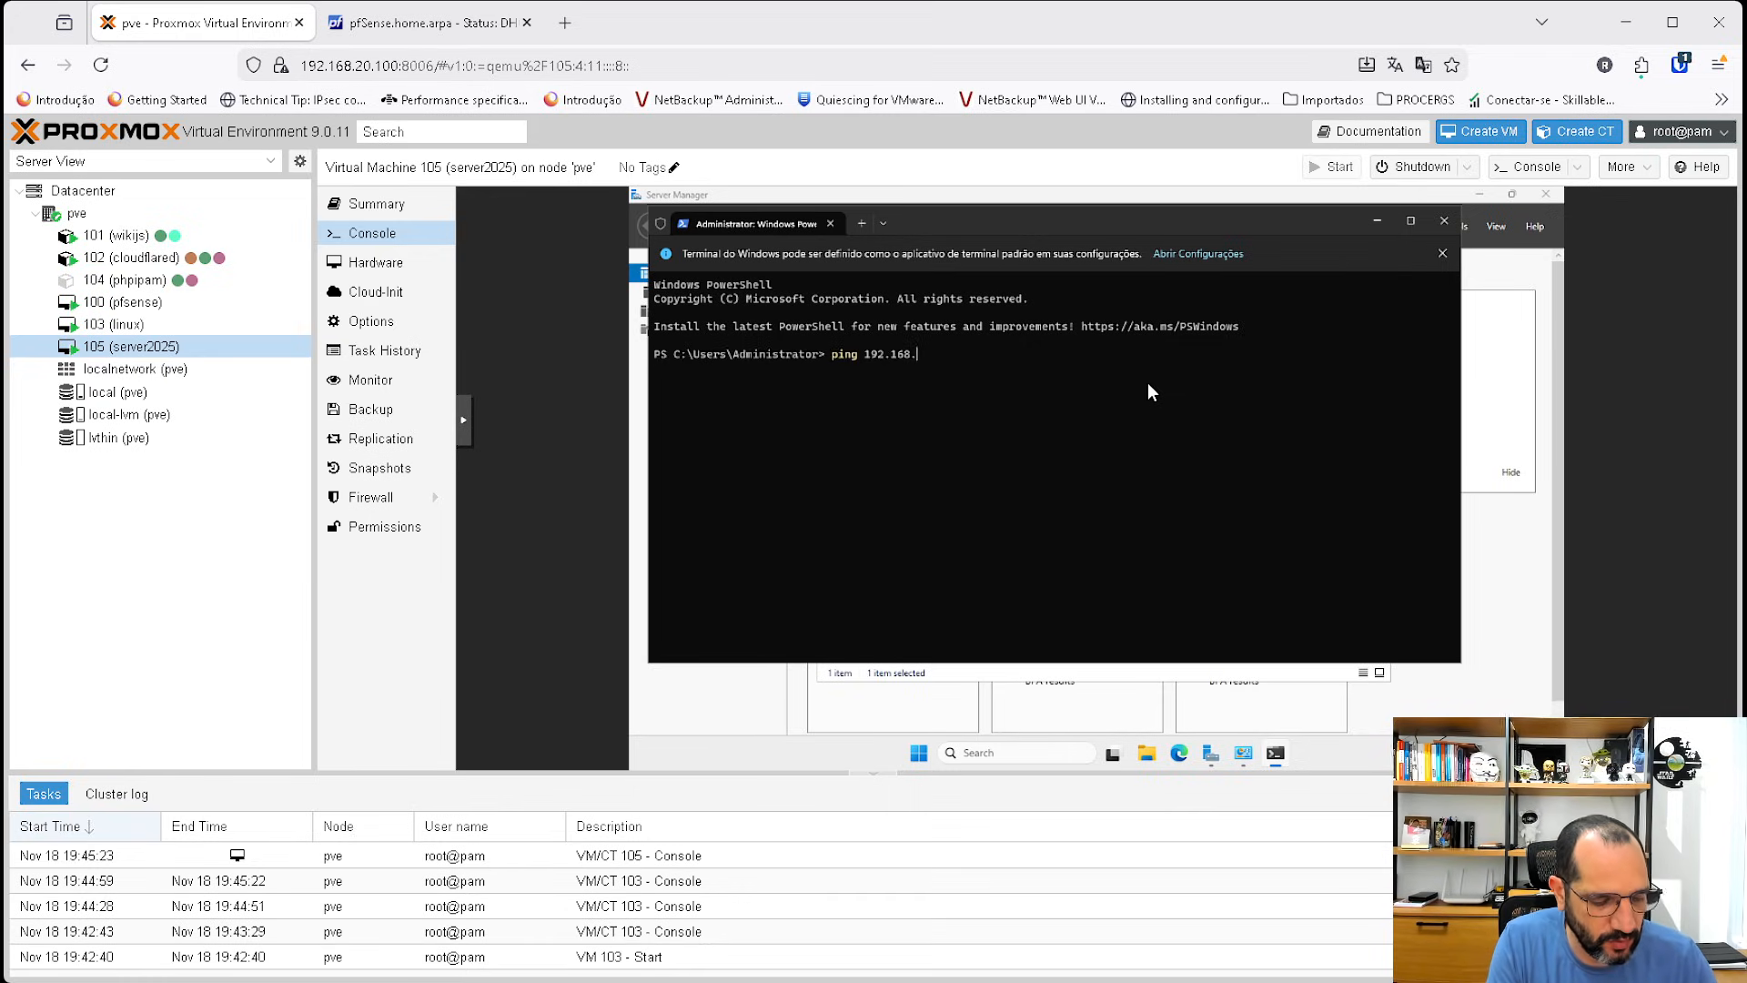
{"action": "type", "text": "1.100"}
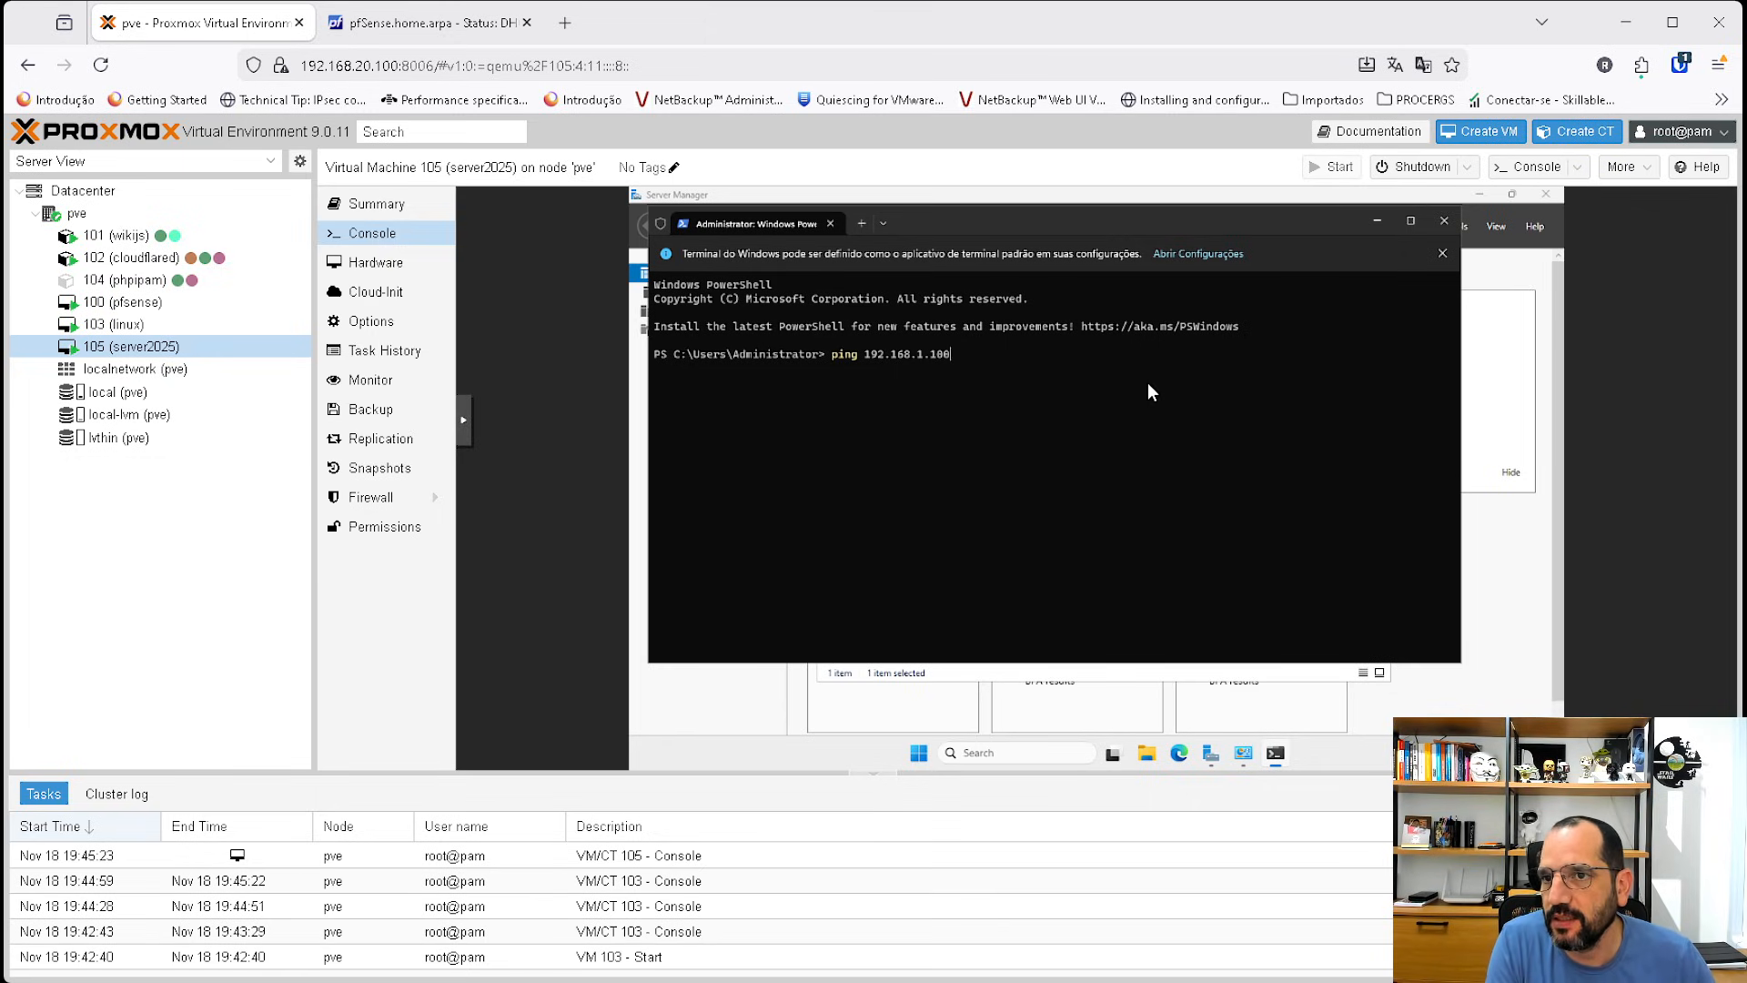
{"action": "key", "text": "Return"}
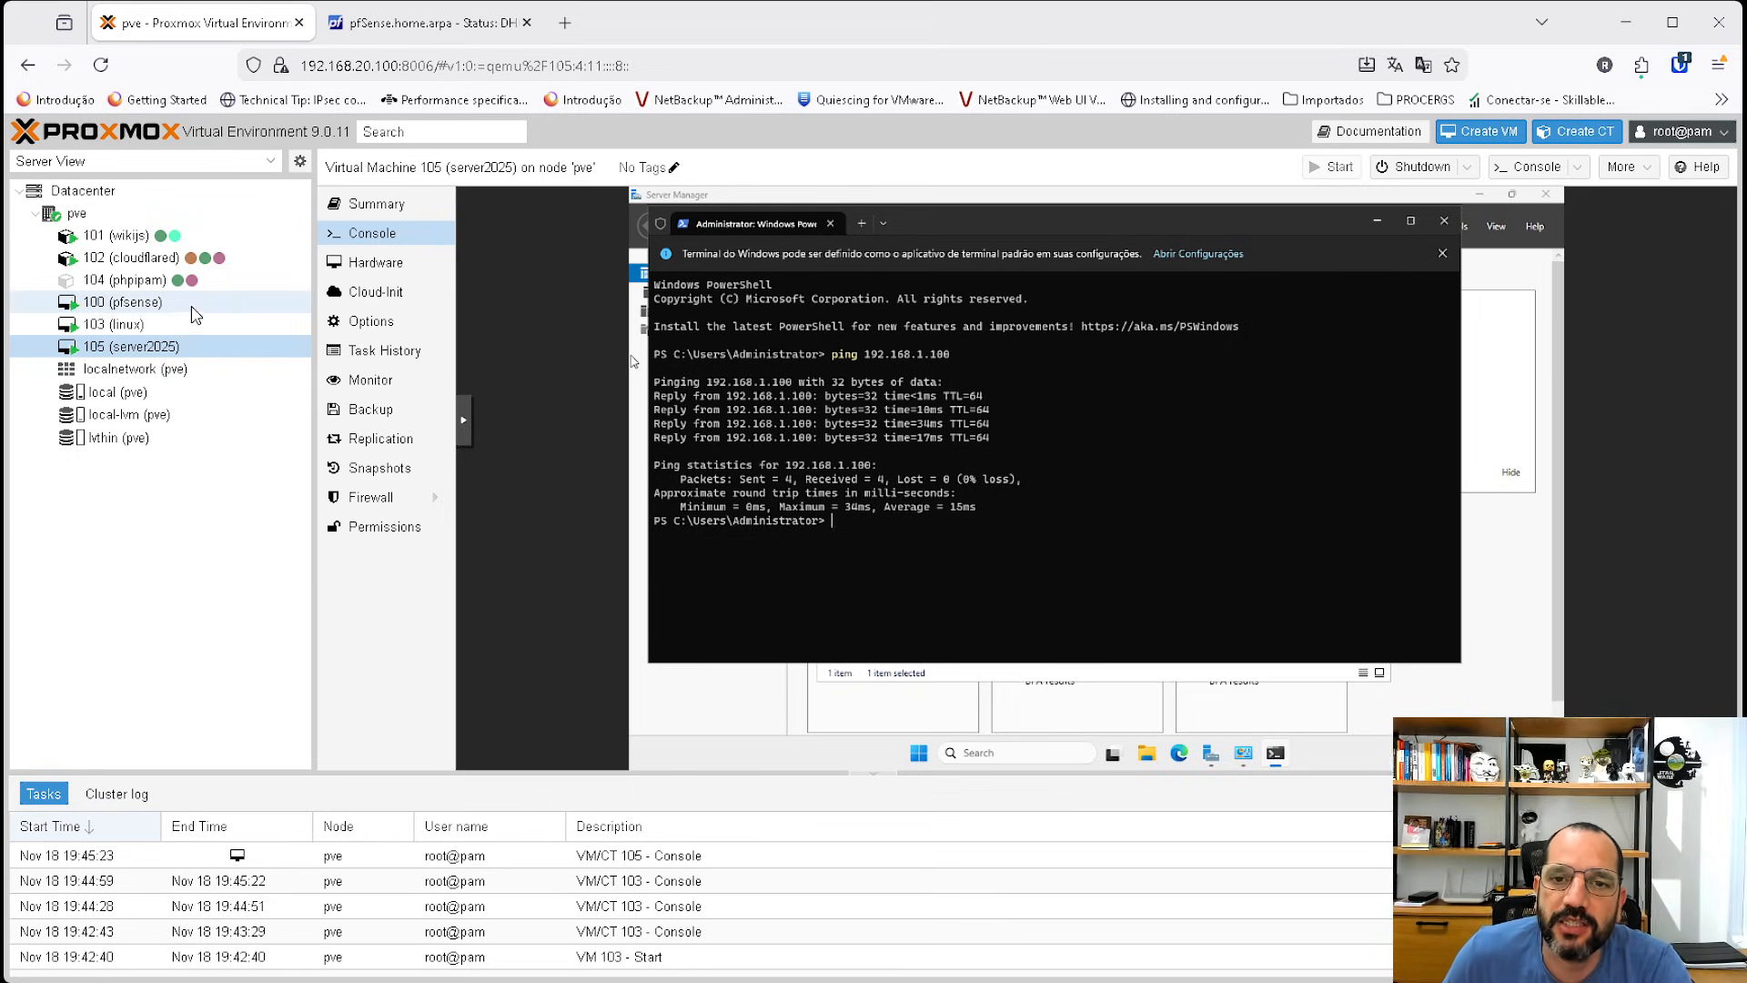
{"action": "left_click", "coordinate": [141, 303]}
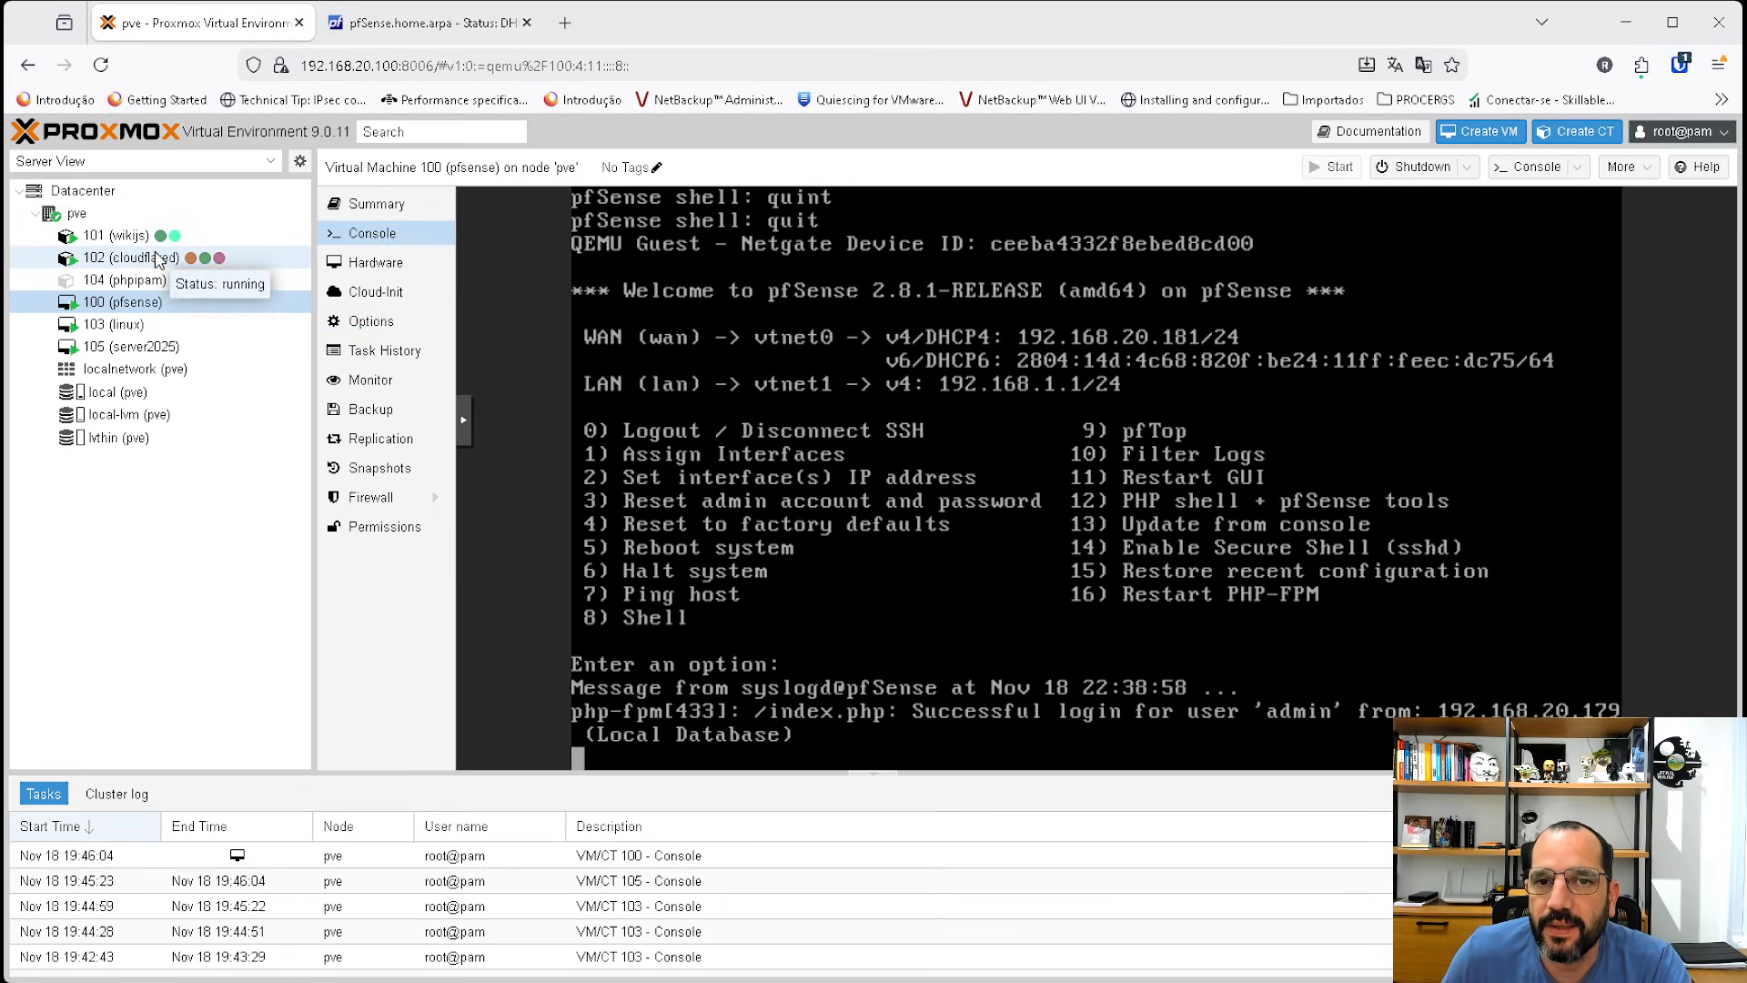
{"action": "left_click", "coordinate": [369, 264]}
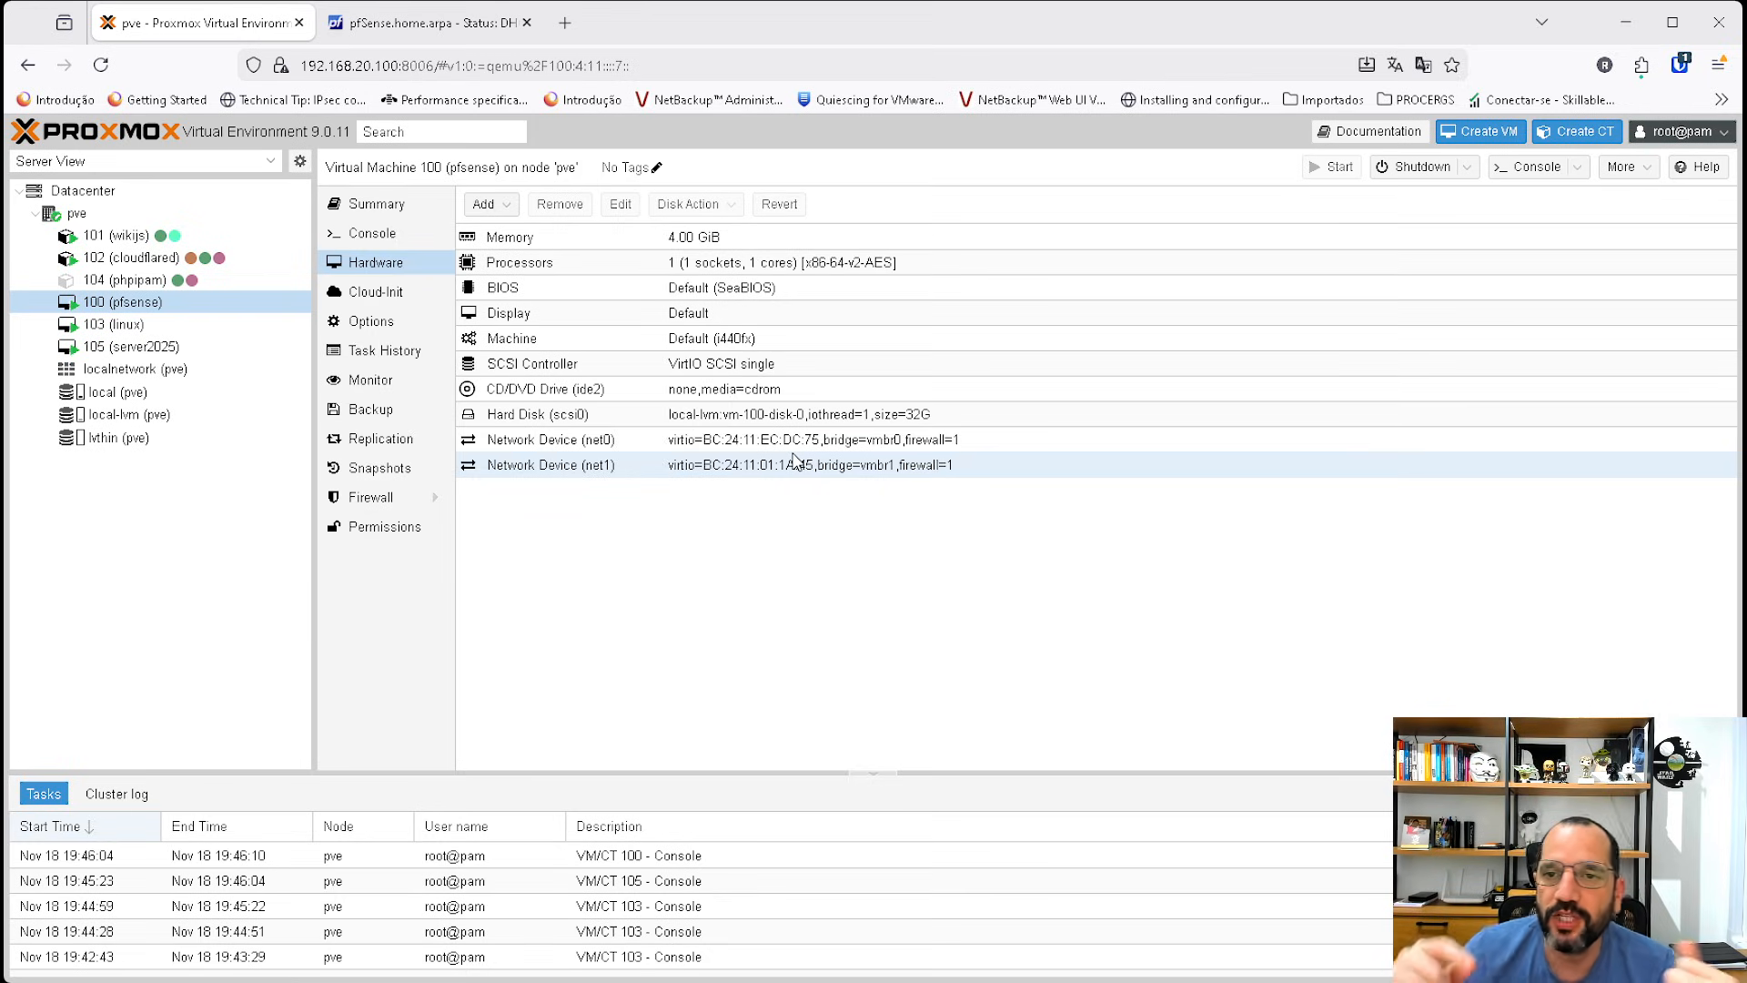
{"action": "left_click", "coordinate": [489, 204]}
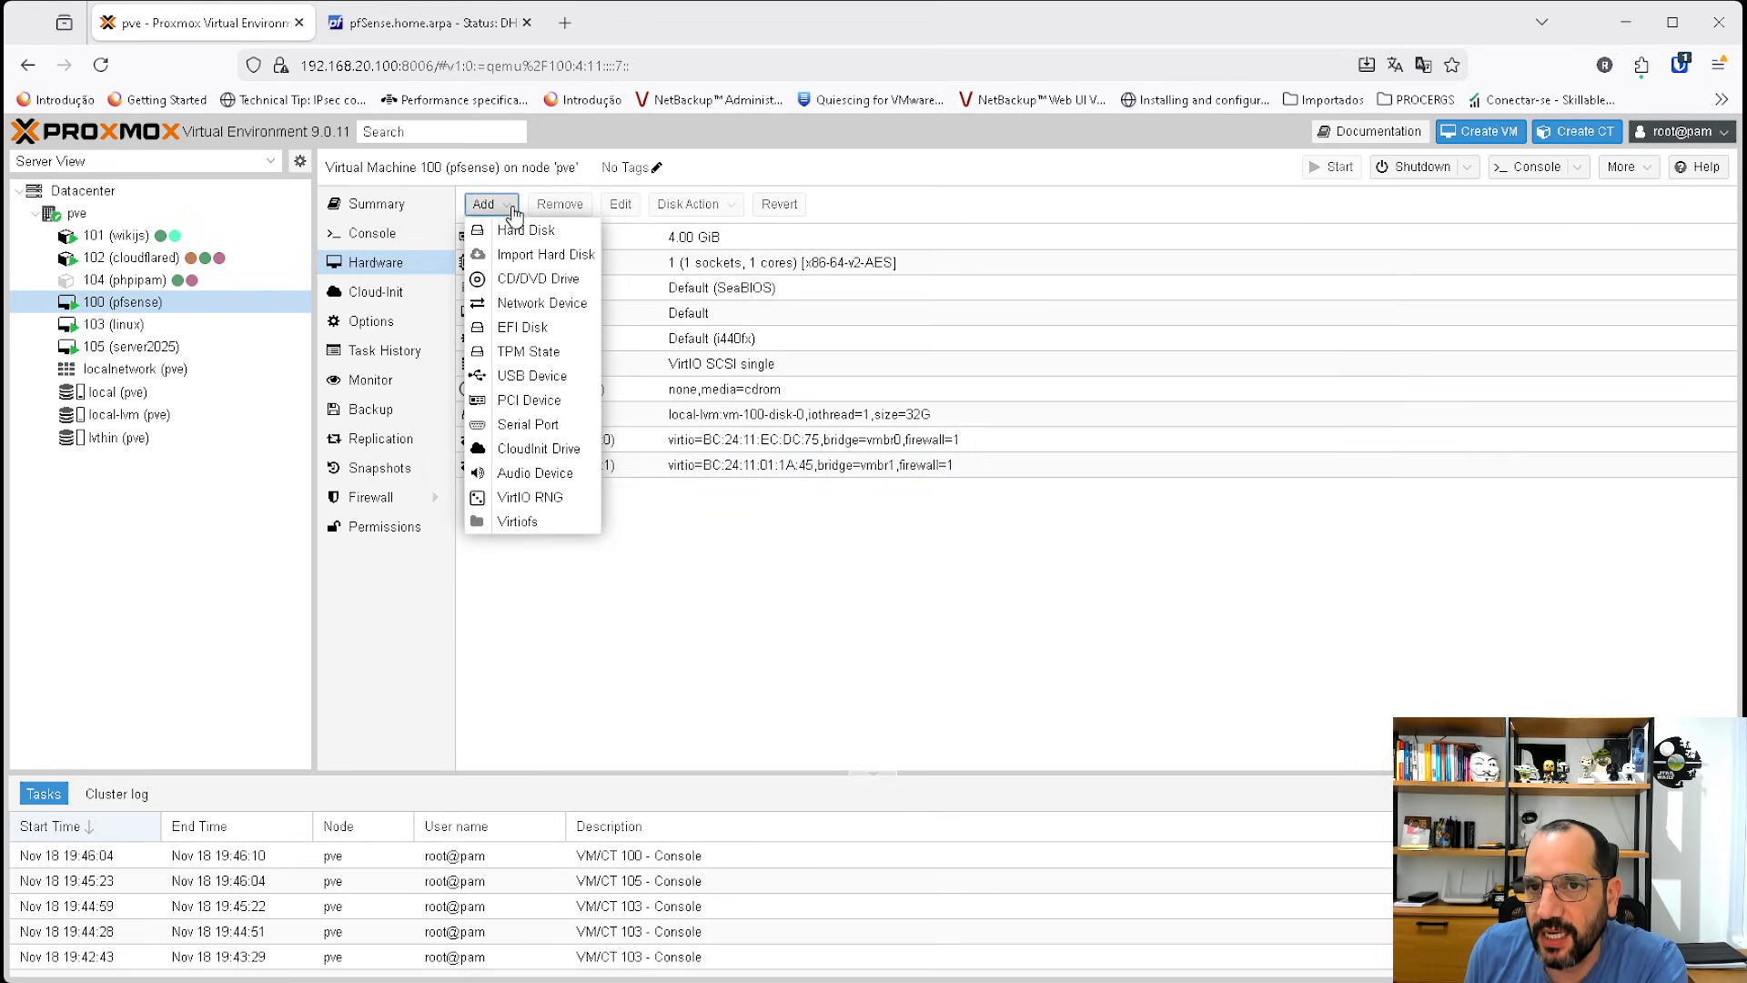
{"action": "left_click", "coordinate": [541, 303]}
{"action": "left_click", "coordinate": [750, 461]}
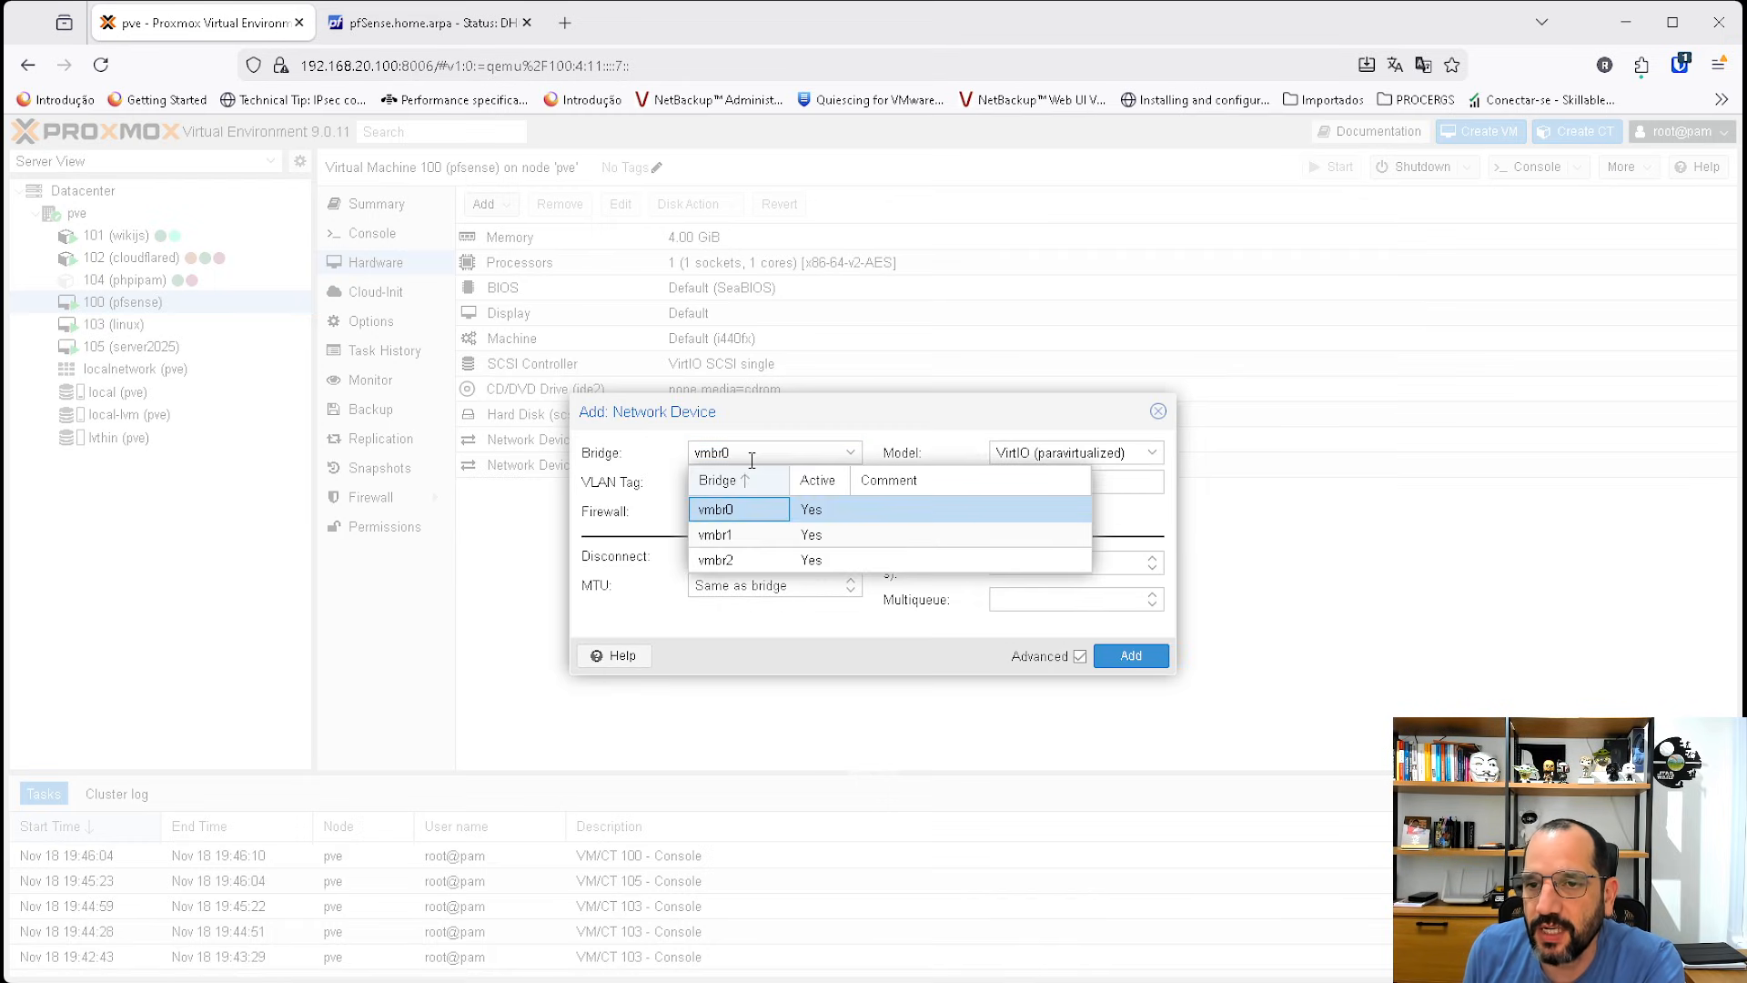
{"action": "left_click", "coordinate": [739, 459]}
{"action": "left_click", "coordinate": [834, 452]}
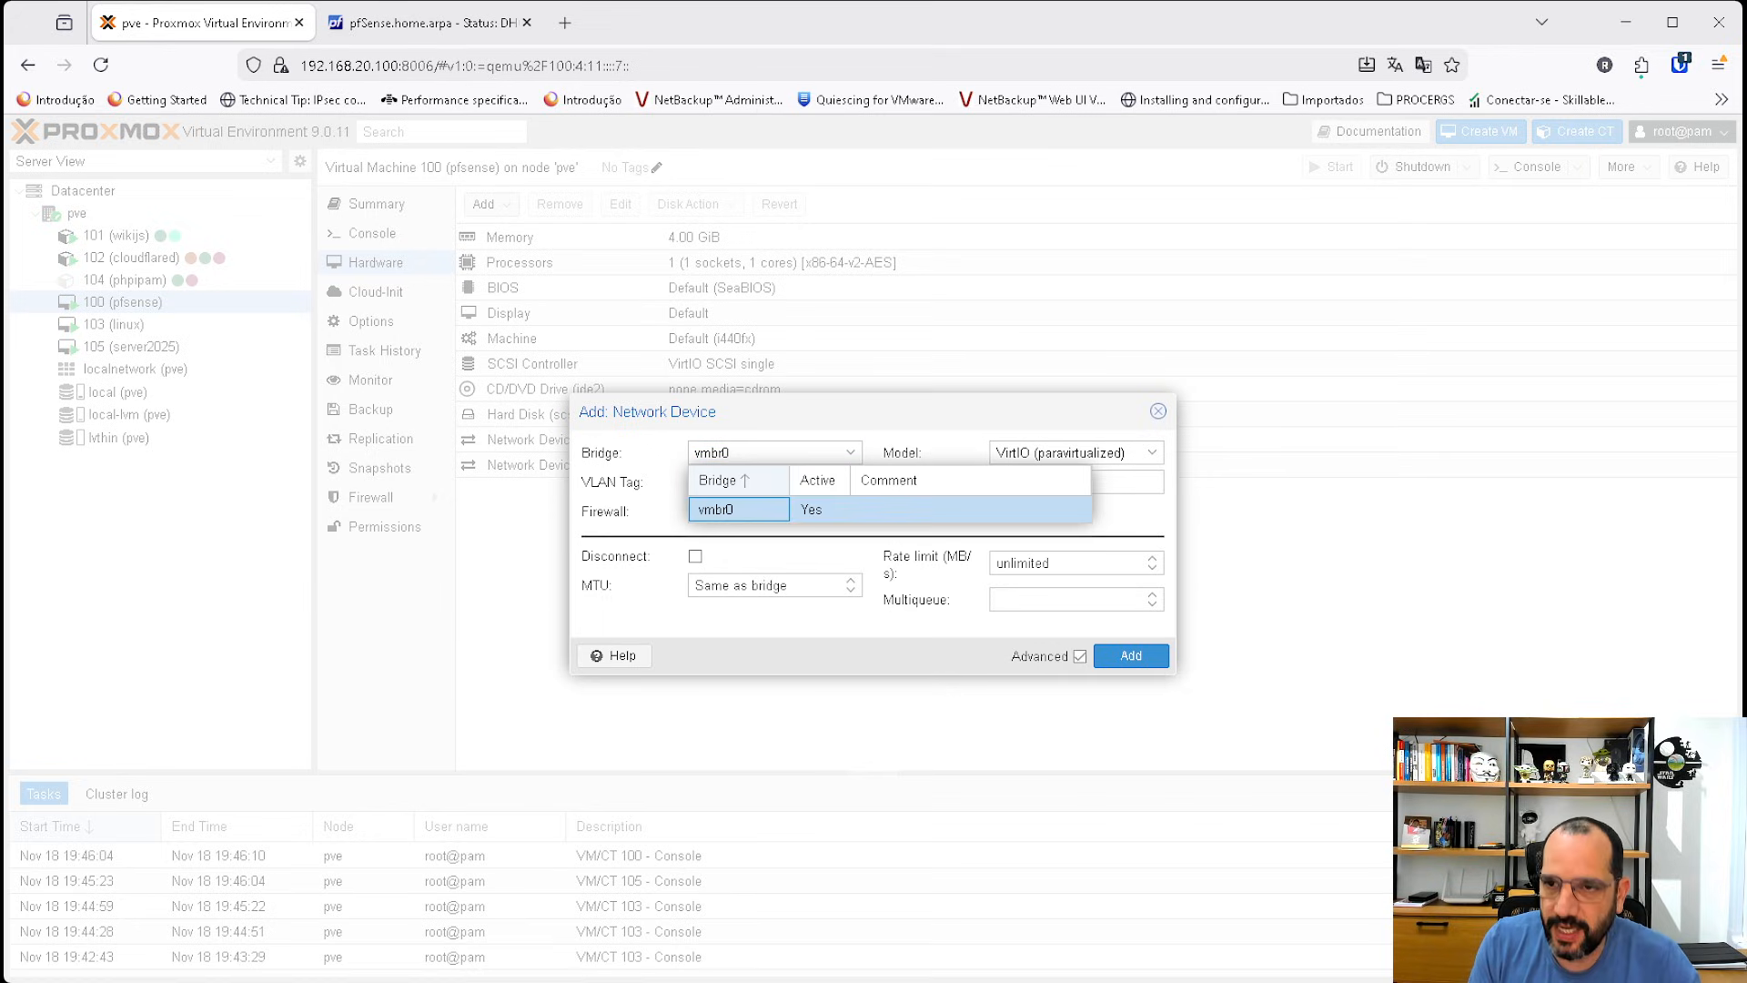
{"action": "left_click", "coordinate": [750, 509]}
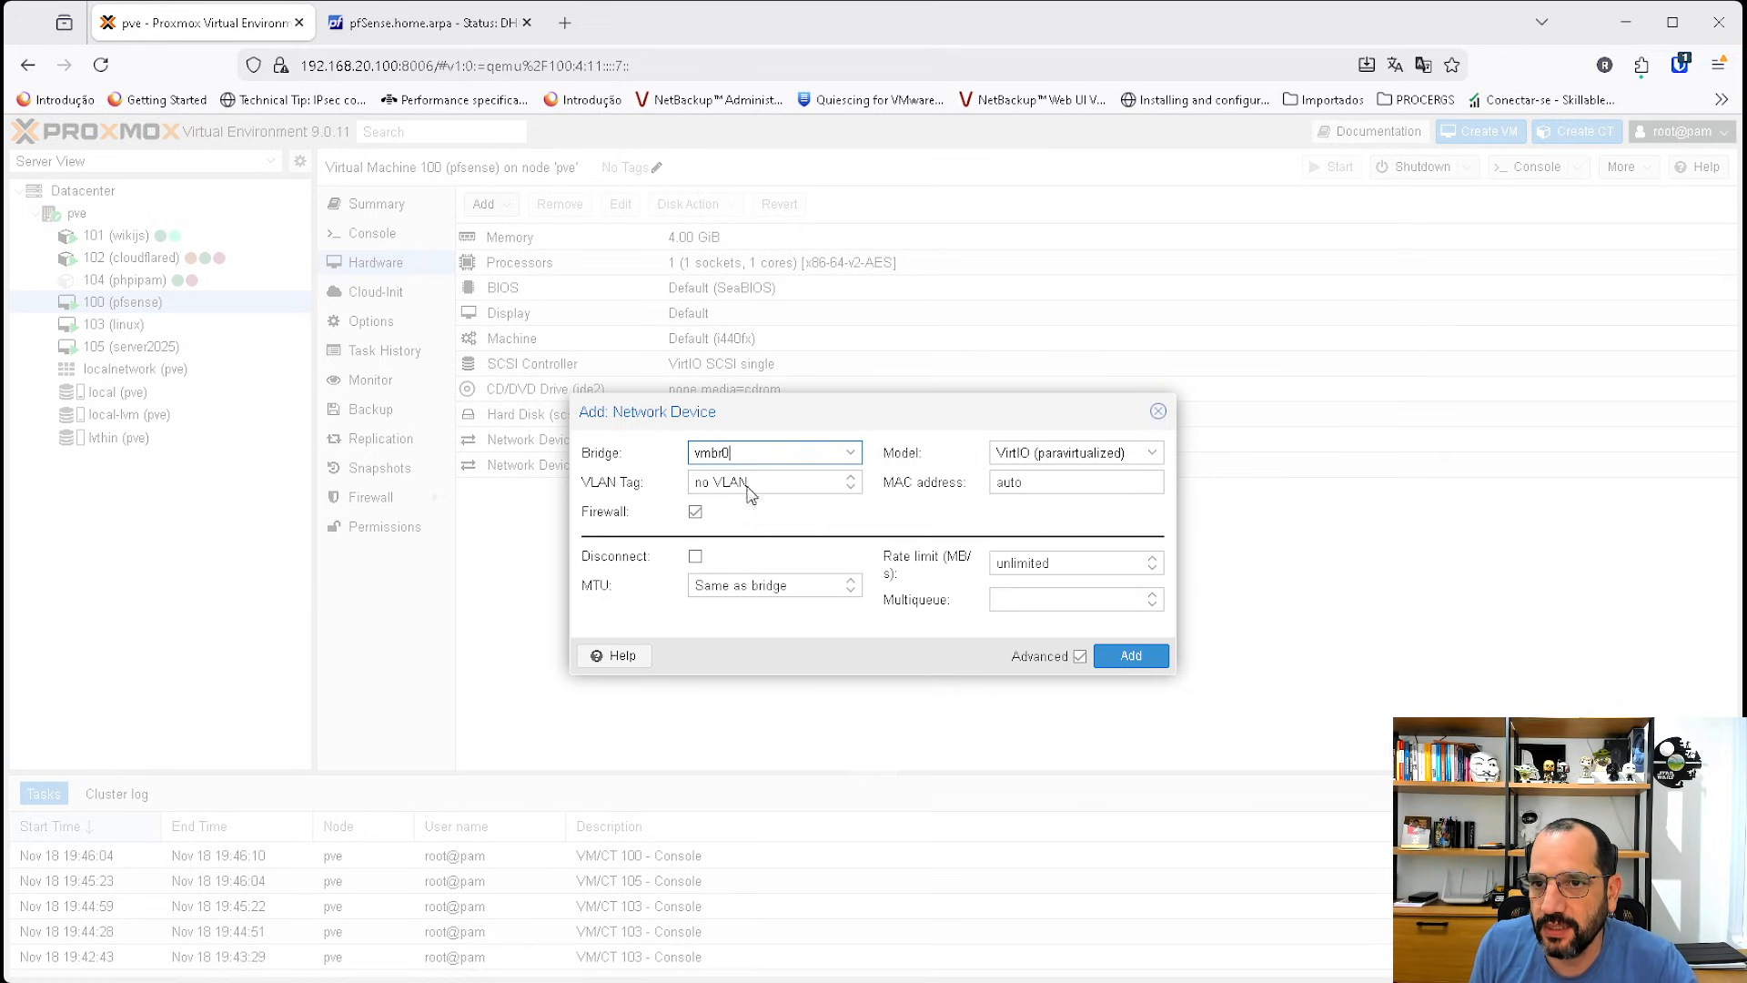
{"action": "left_click", "coordinate": [753, 449]}
{"action": "left_click", "coordinate": [768, 456]}
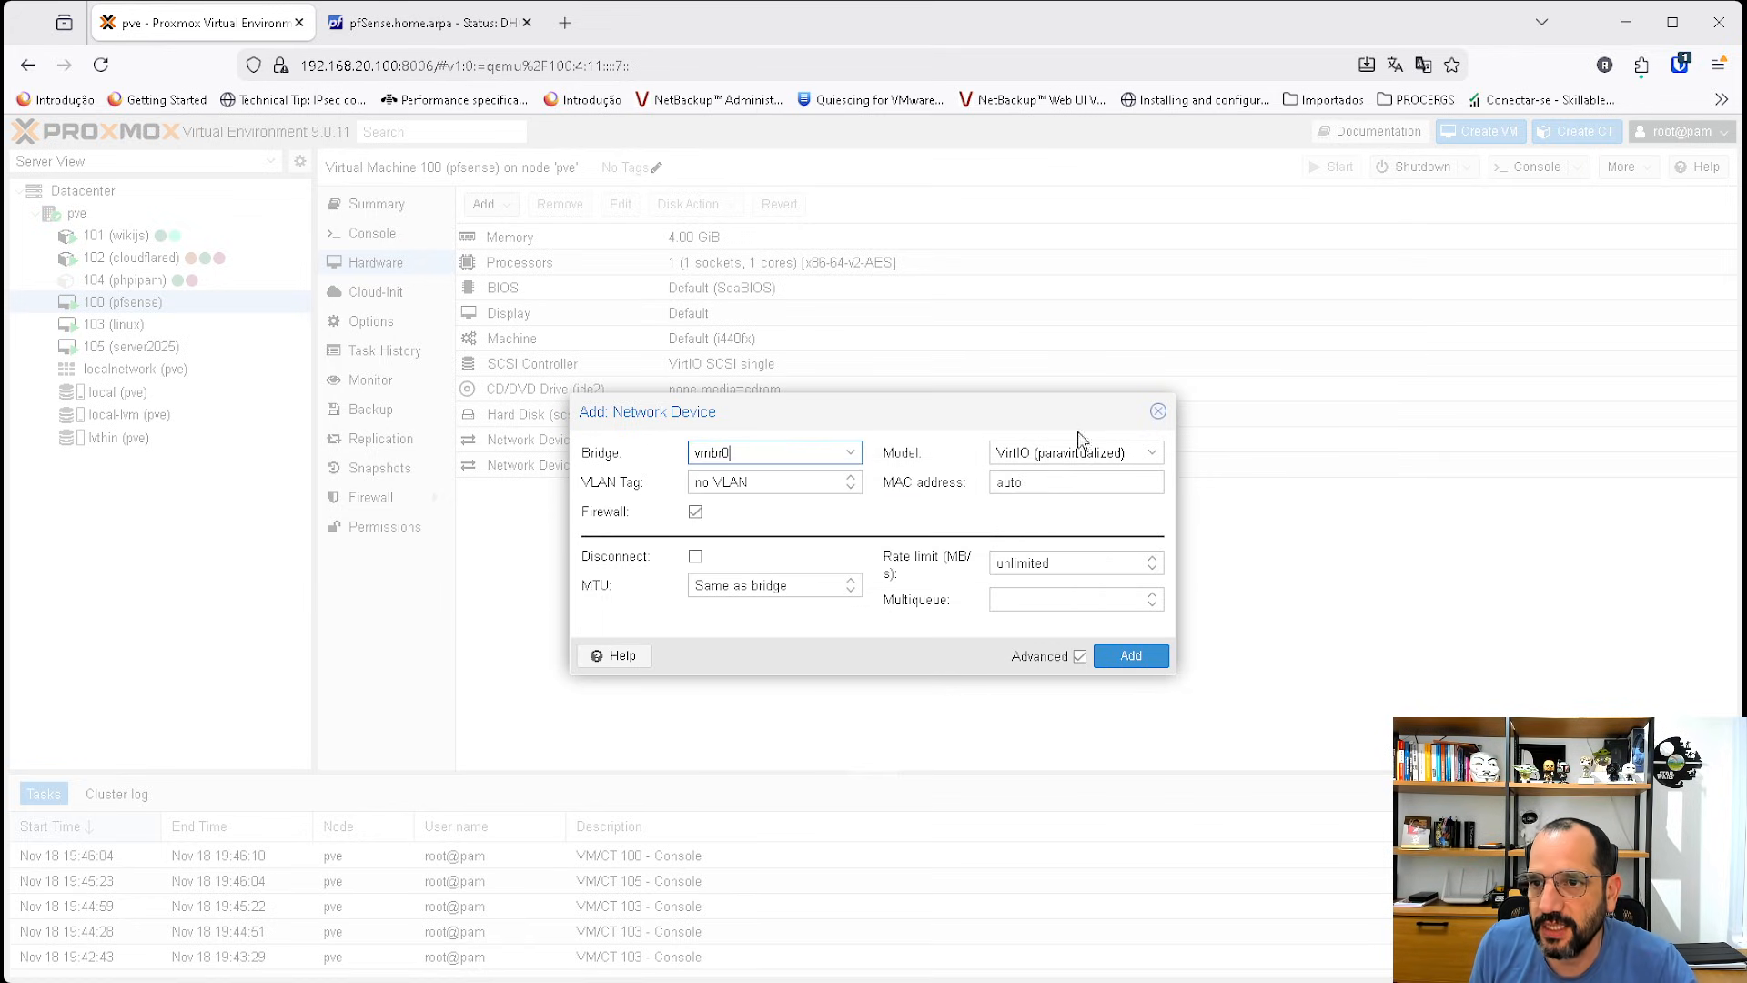
{"action": "left_click", "coordinate": [1158, 412]}
Try tagging the pfsense VM's net1 network device on vmbr1 with VLAN 10, closing the editor without saving.
{"action": "double_click", "coordinate": [671, 466]}
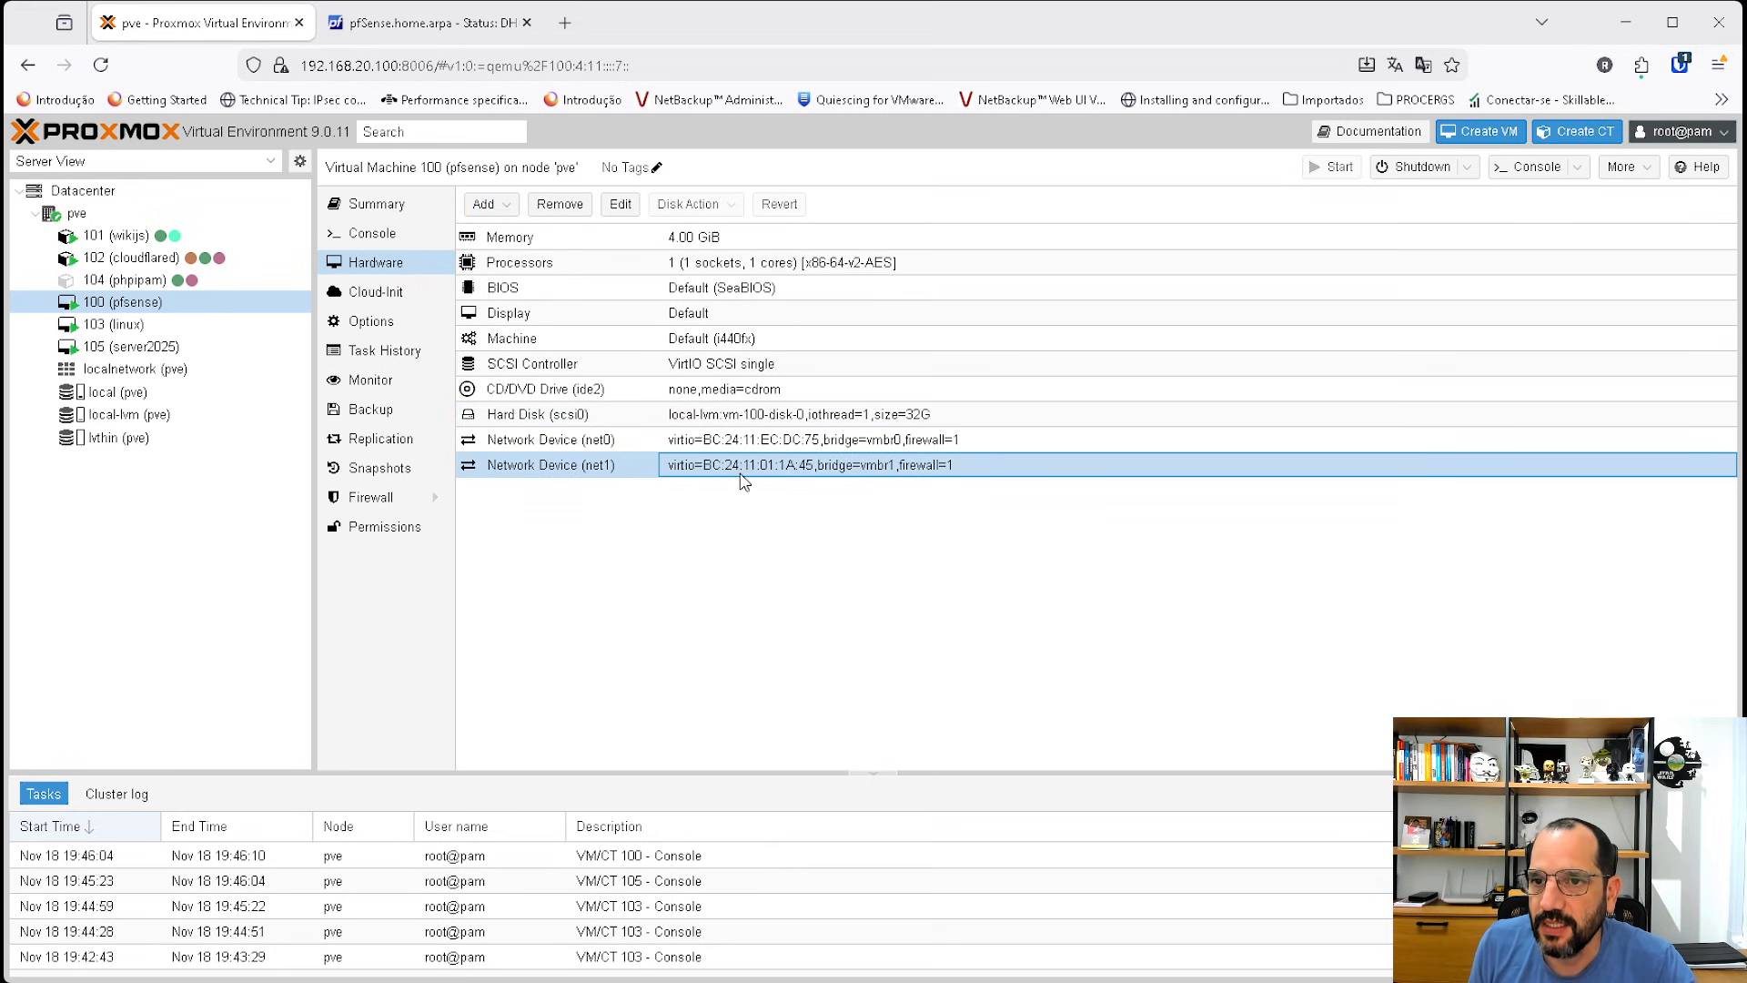
{"action": "left_click", "coordinate": [780, 481]}
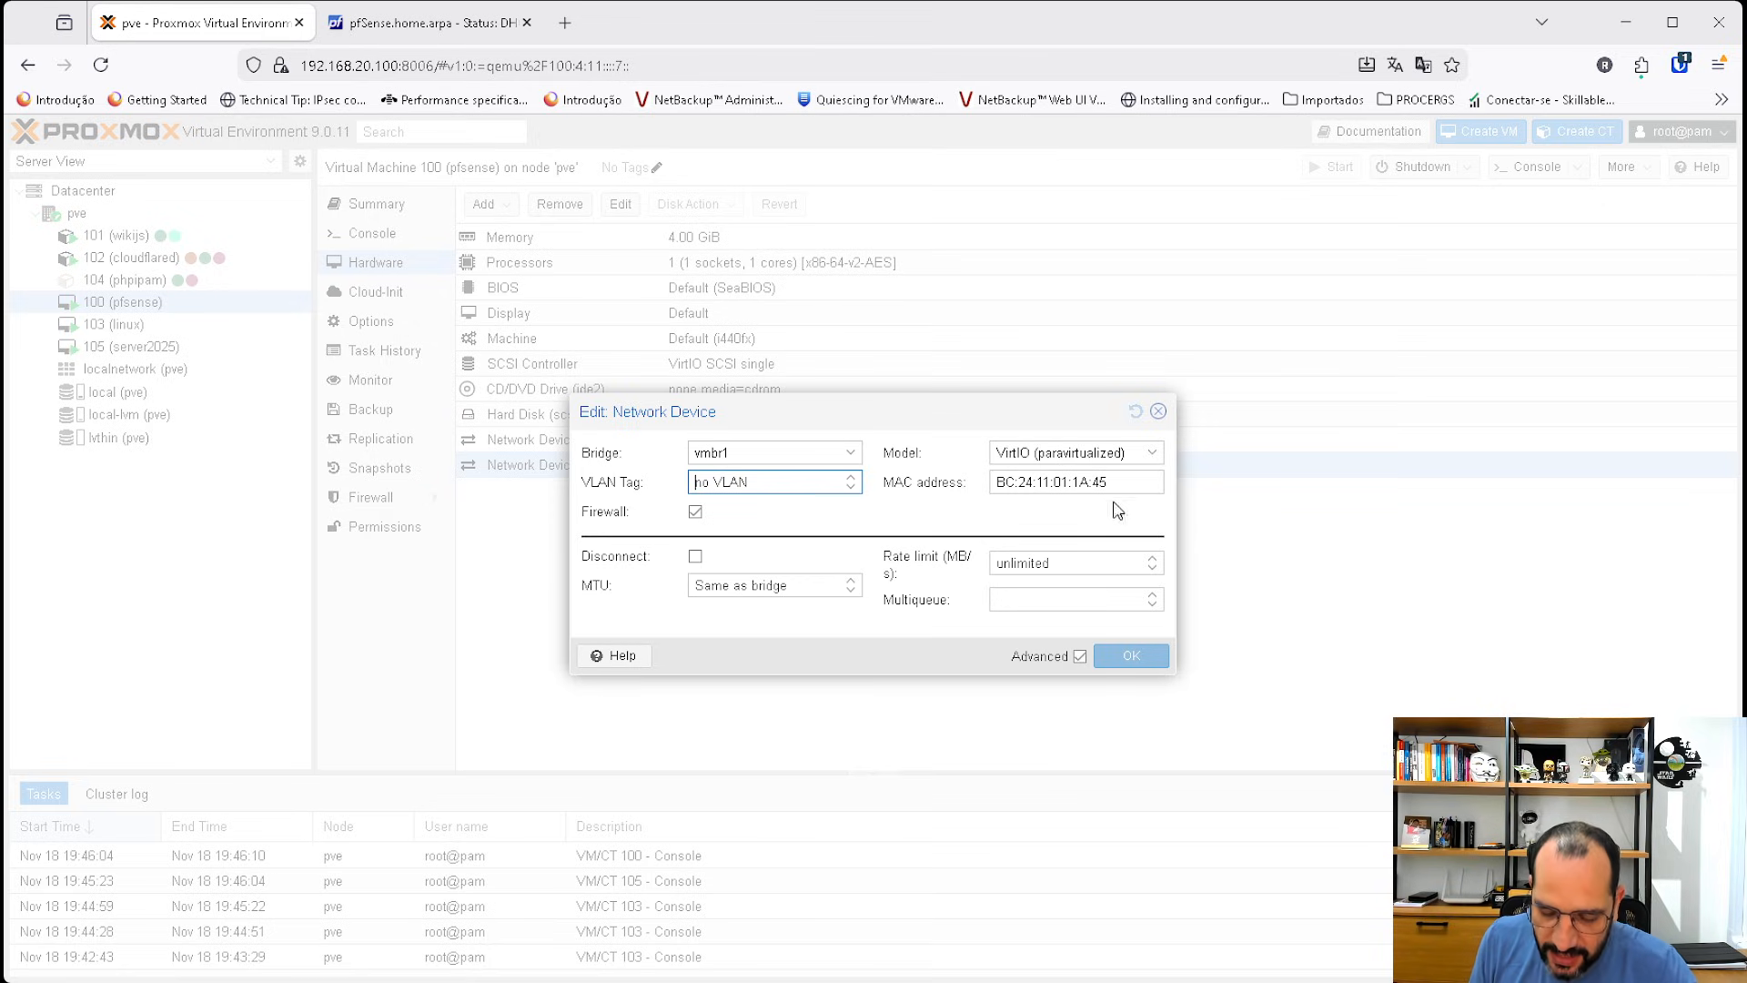
{"action": "type", "text": "4"}
{"action": "key", "text": "BackSpace"}
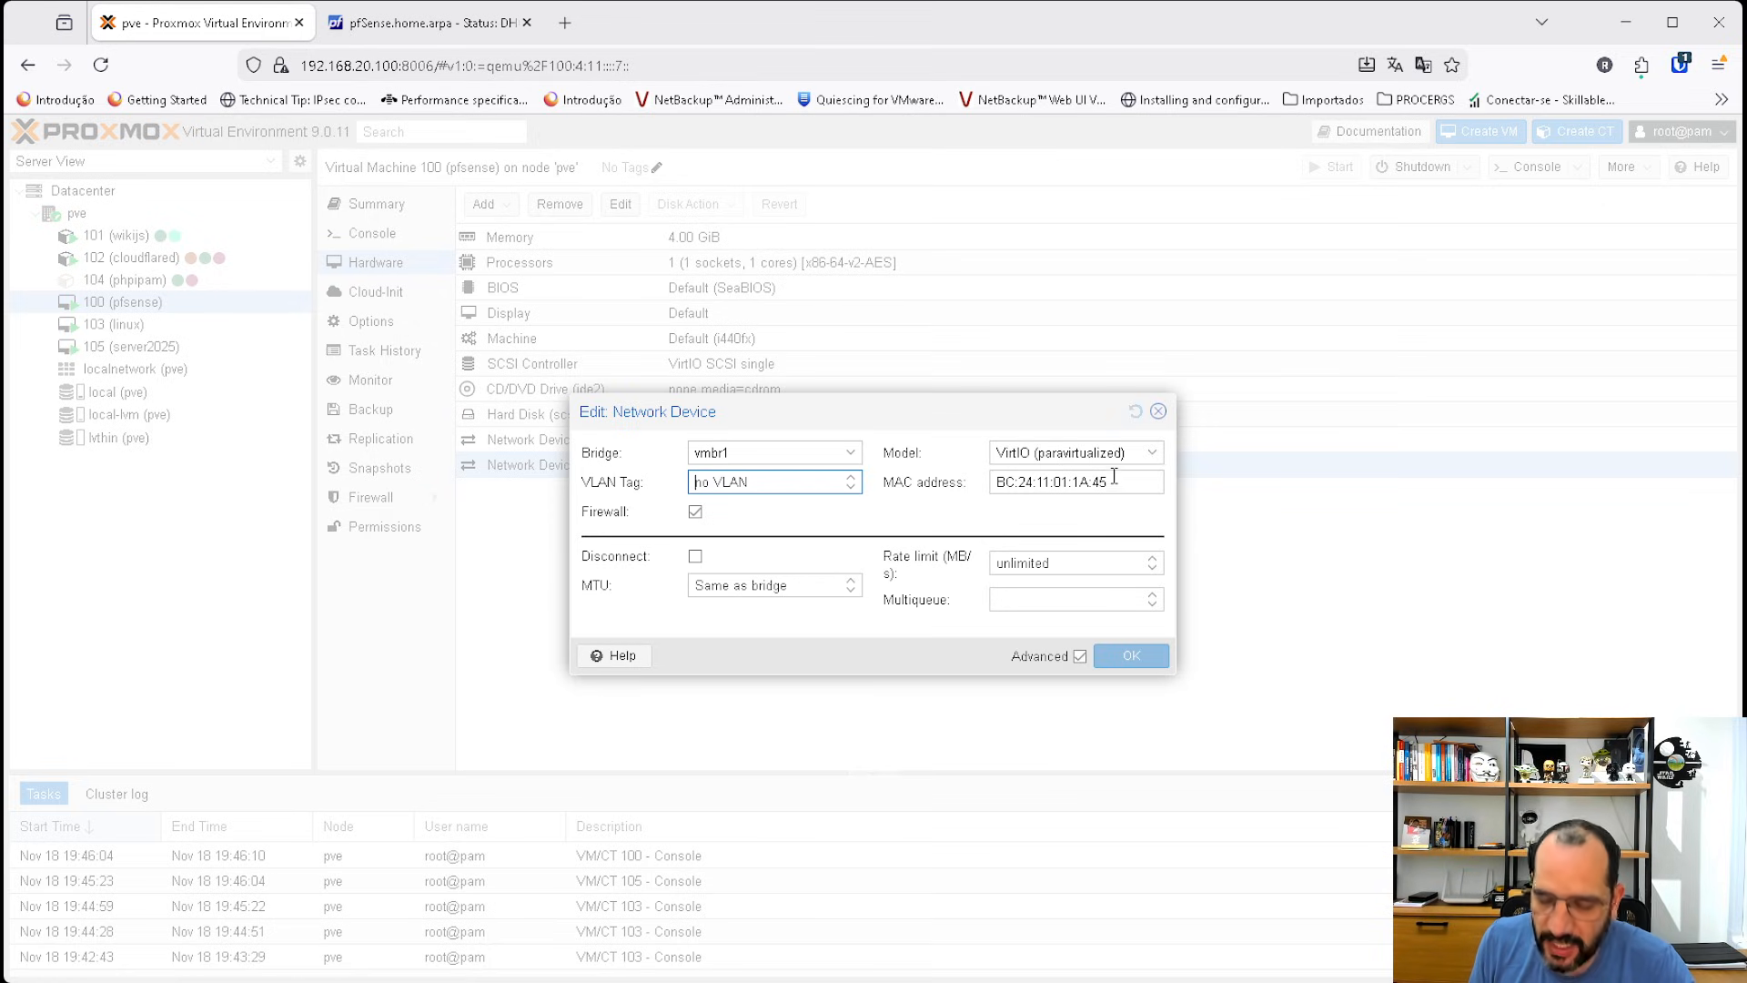
{"action": "type", "text": "10"}
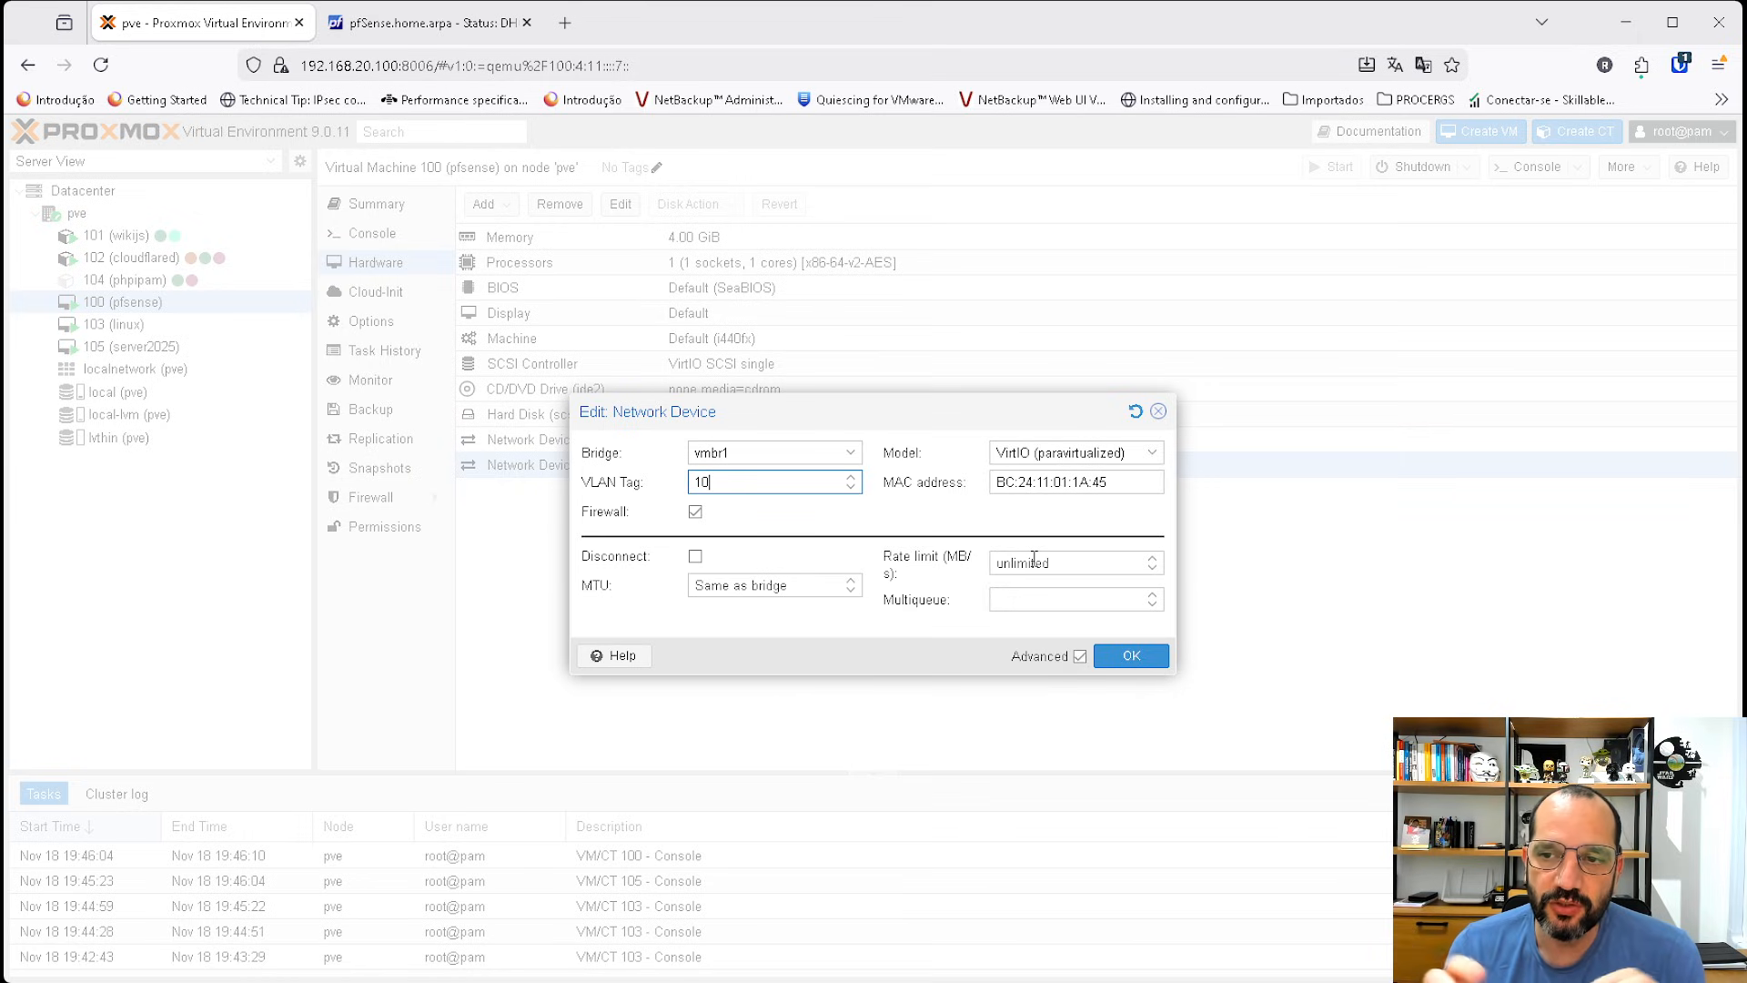
{"action": "key", "text": "BackSpace"}
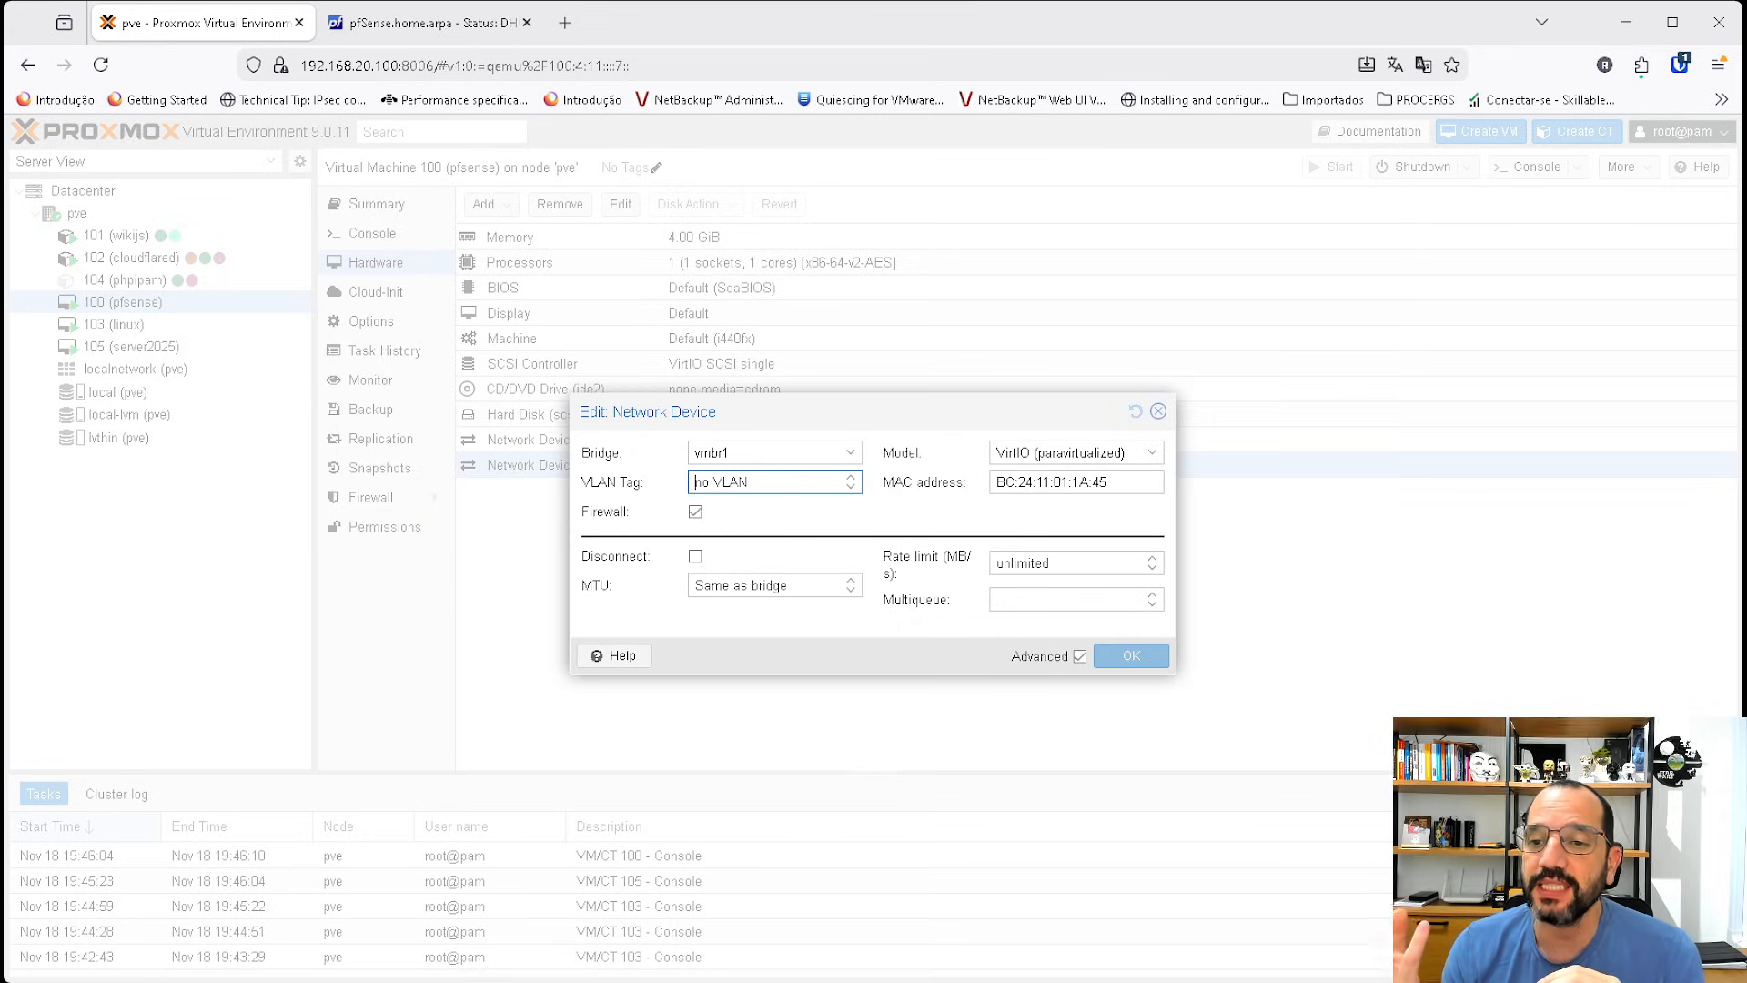
{"action": "left_click", "coordinate": [1157, 410]}
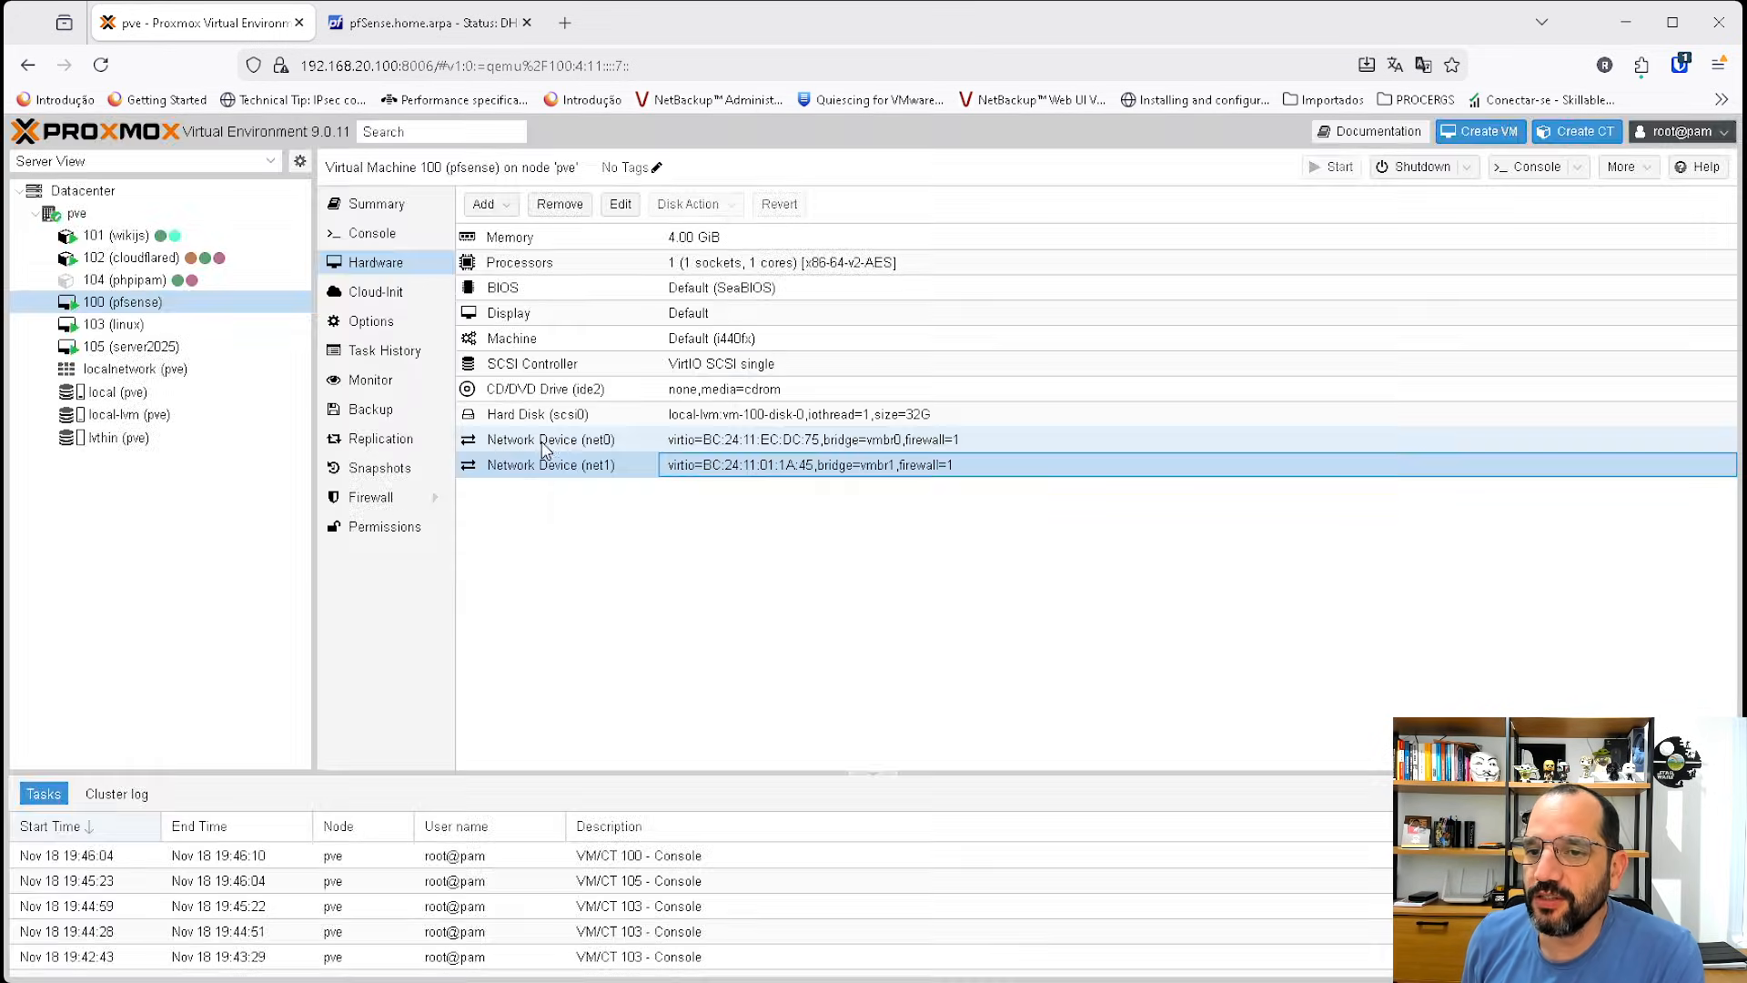
{"action": "left_click", "coordinate": [846, 470]}
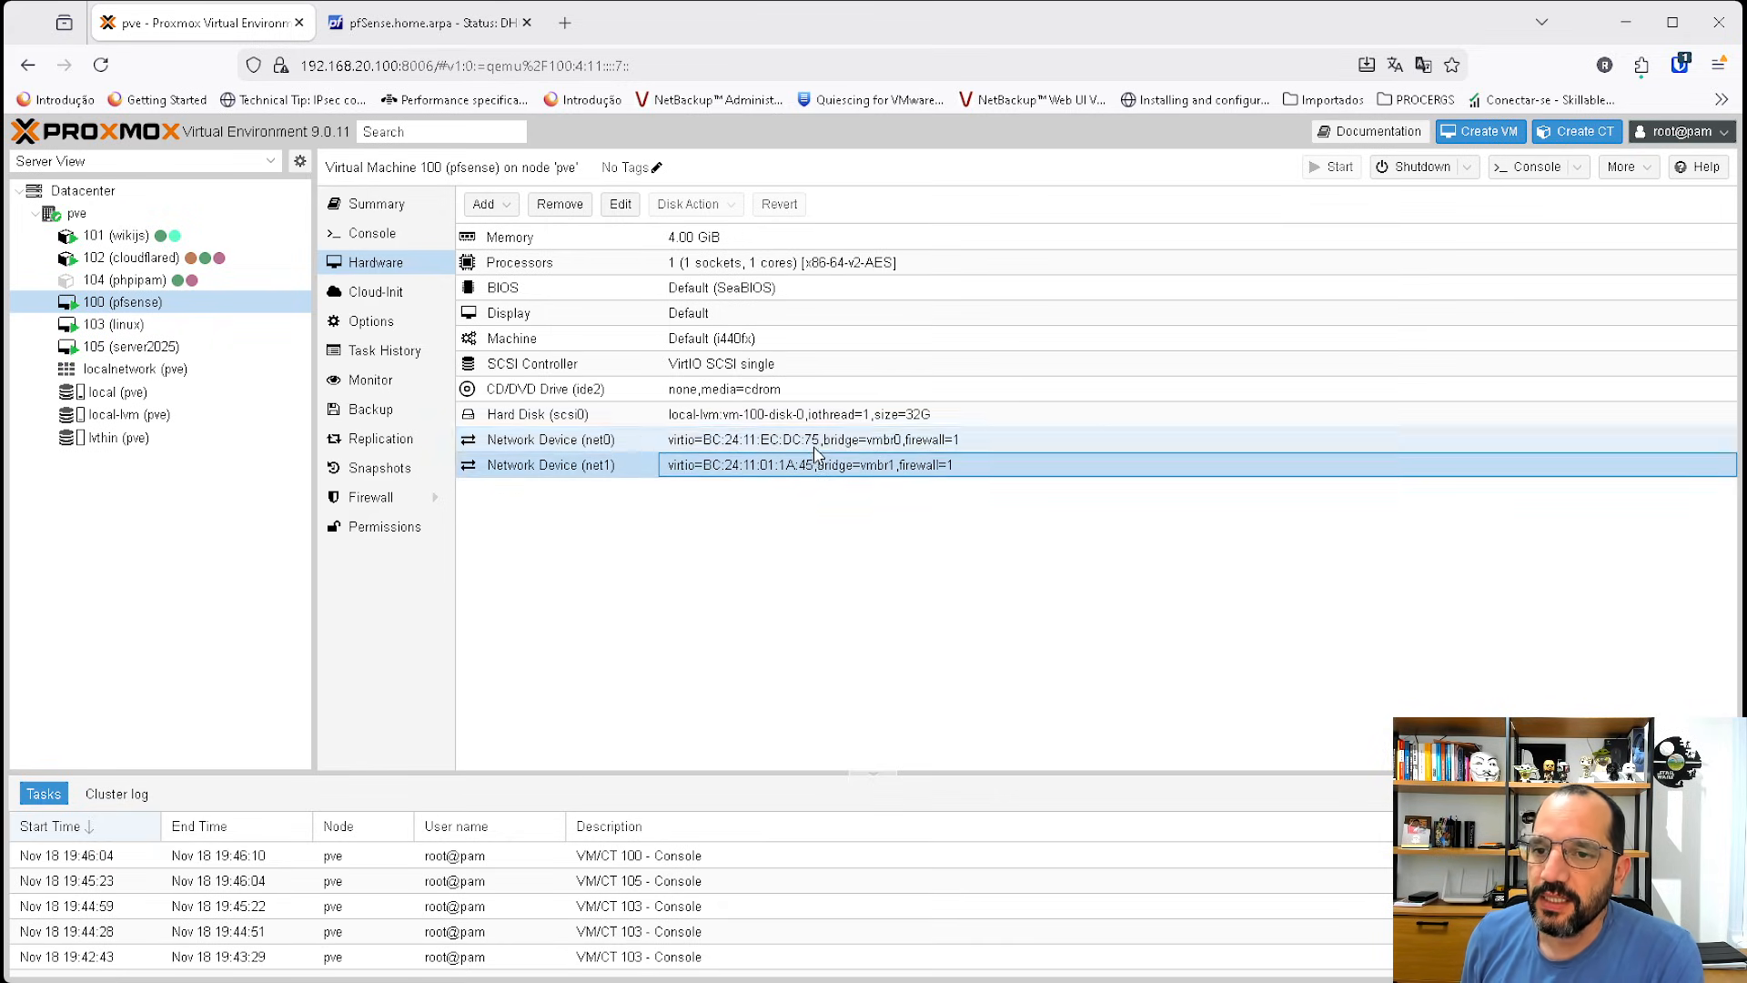
Reload the pfSense DHCP Leases status page to check the current lease list.
{"action": "left_click", "coordinate": [419, 22]}
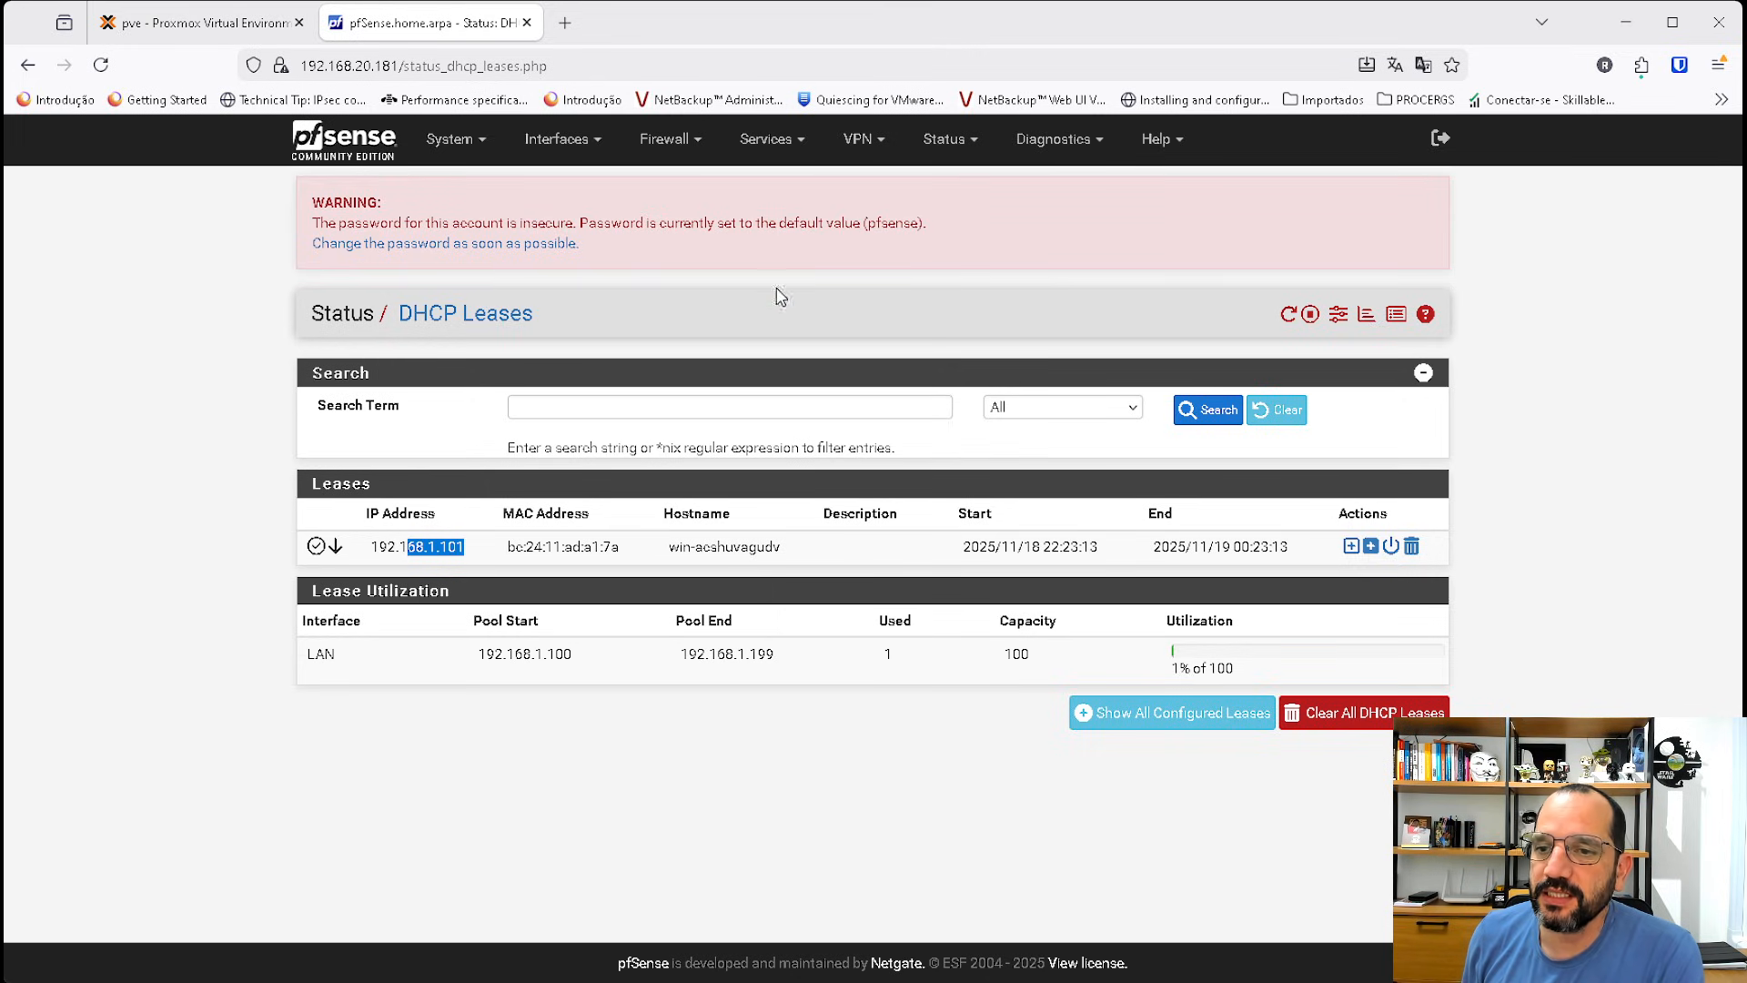
{"action": "left_click", "coordinate": [267, 271]}
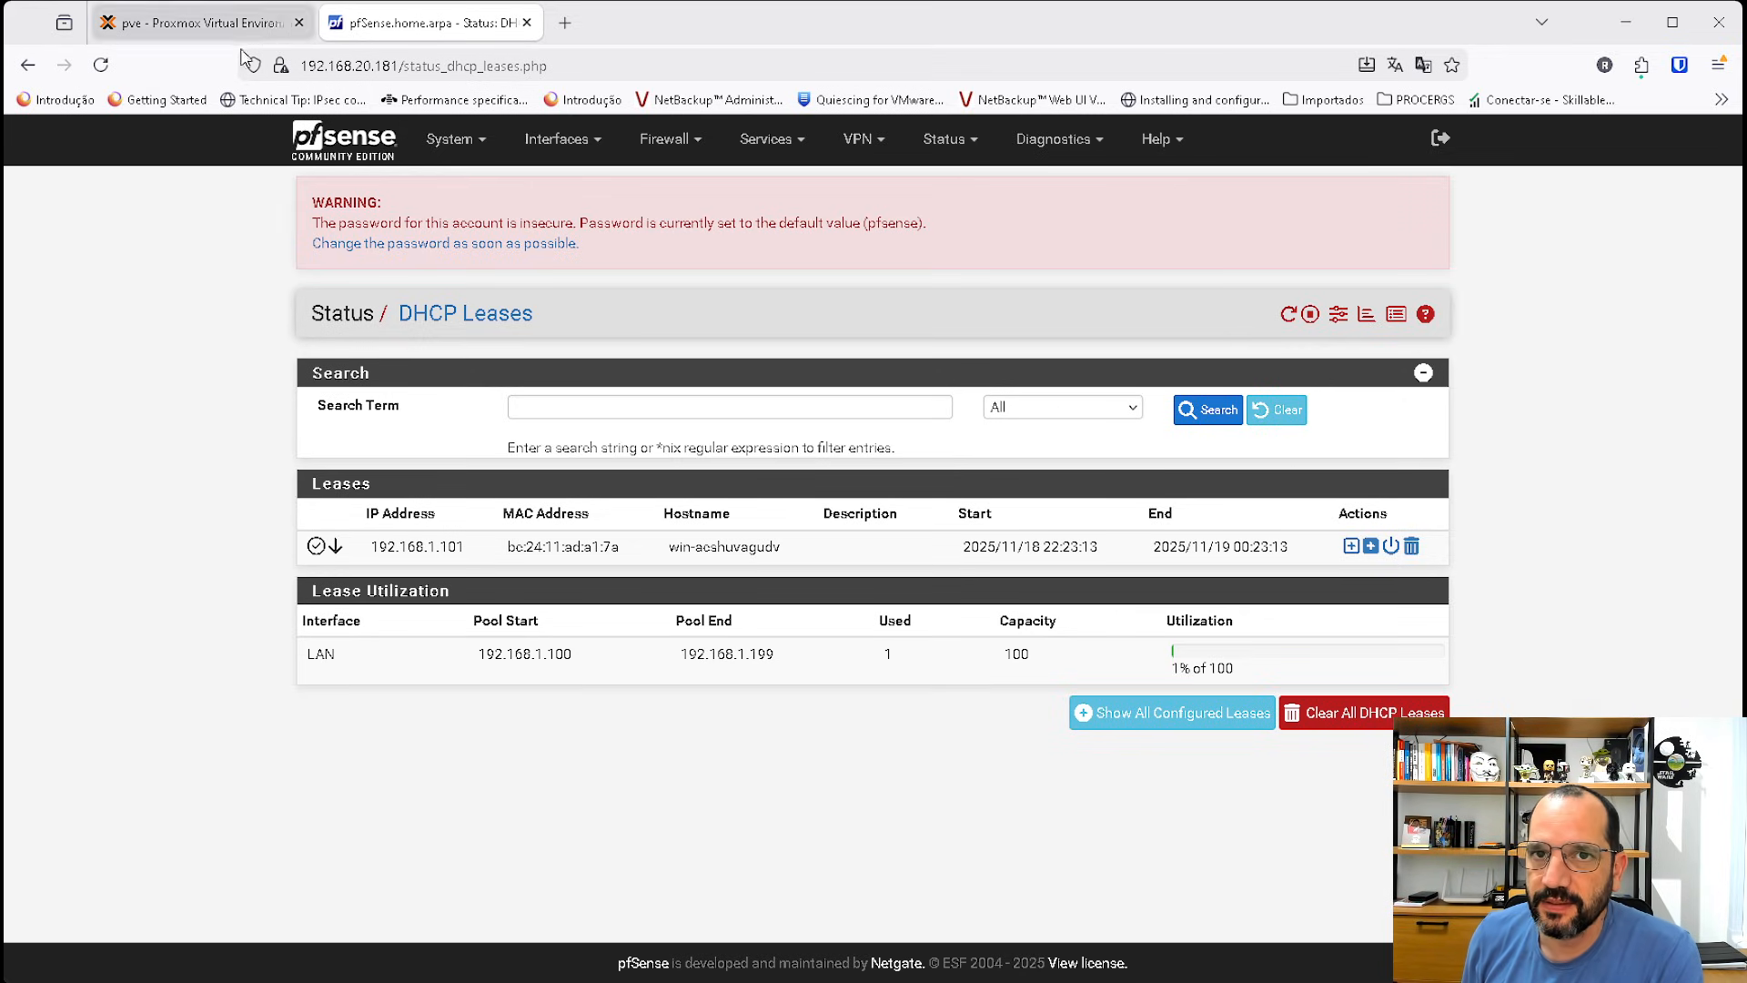
{"action": "left_click", "coordinate": [100, 65]}
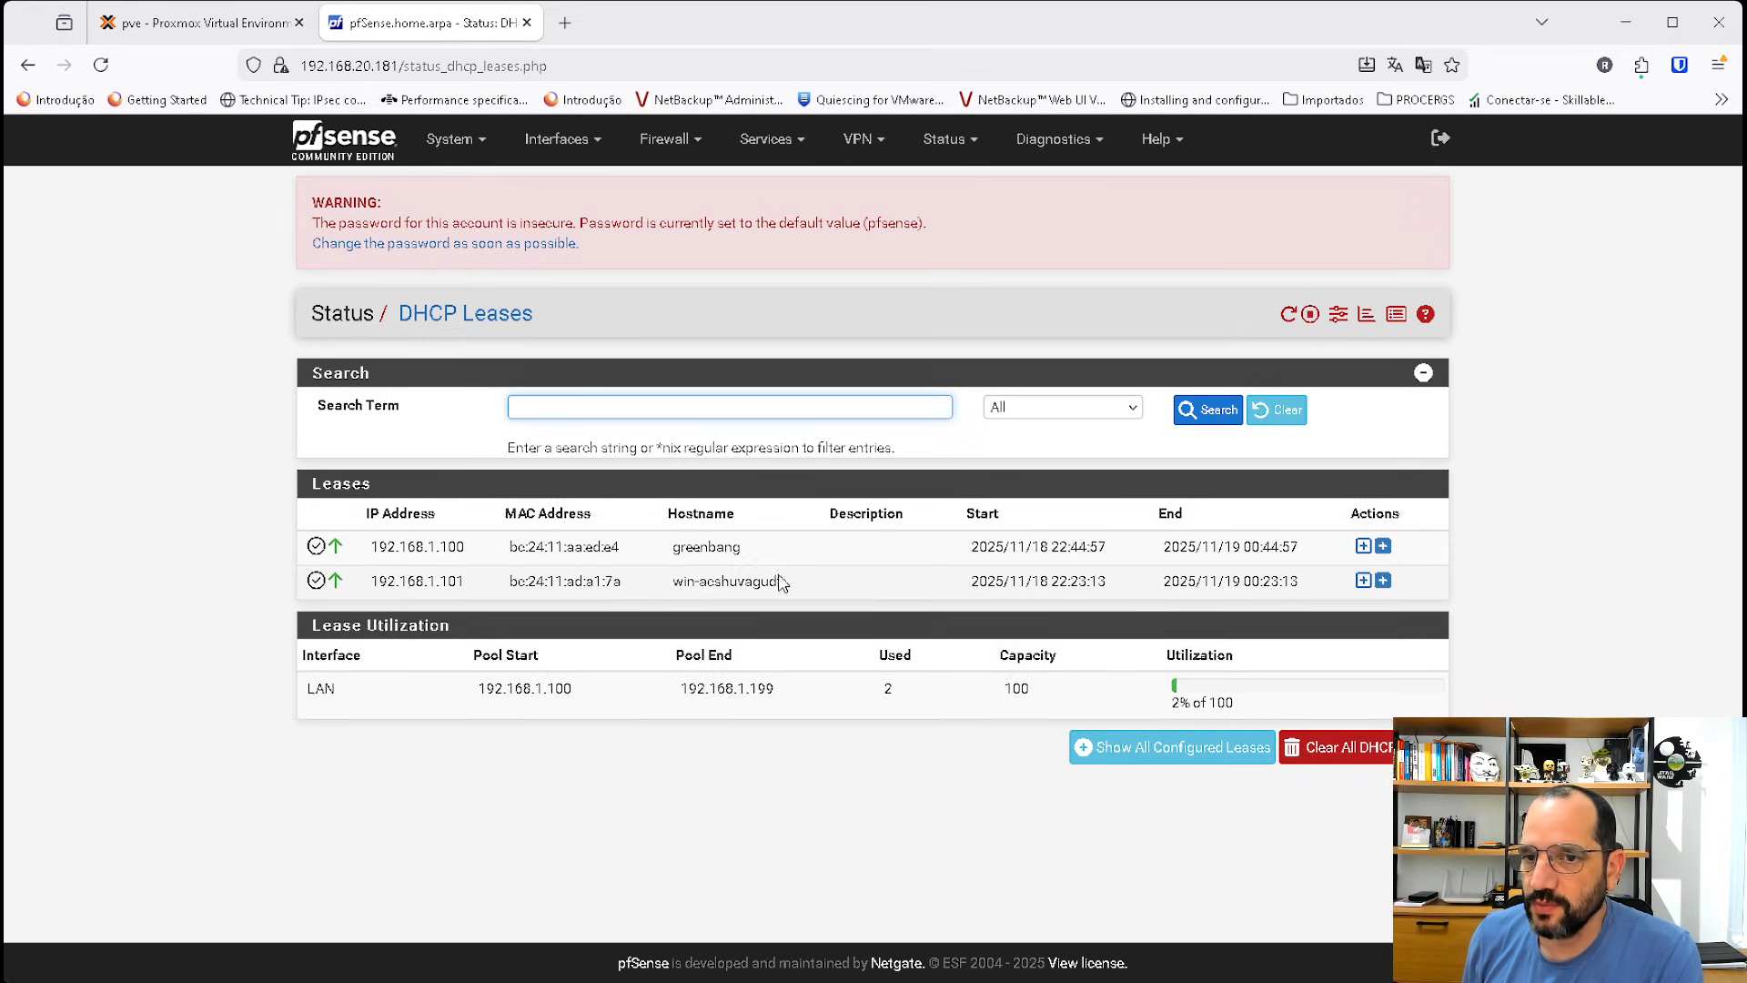
{"action": "mouse_move", "coordinate": [781, 582]}
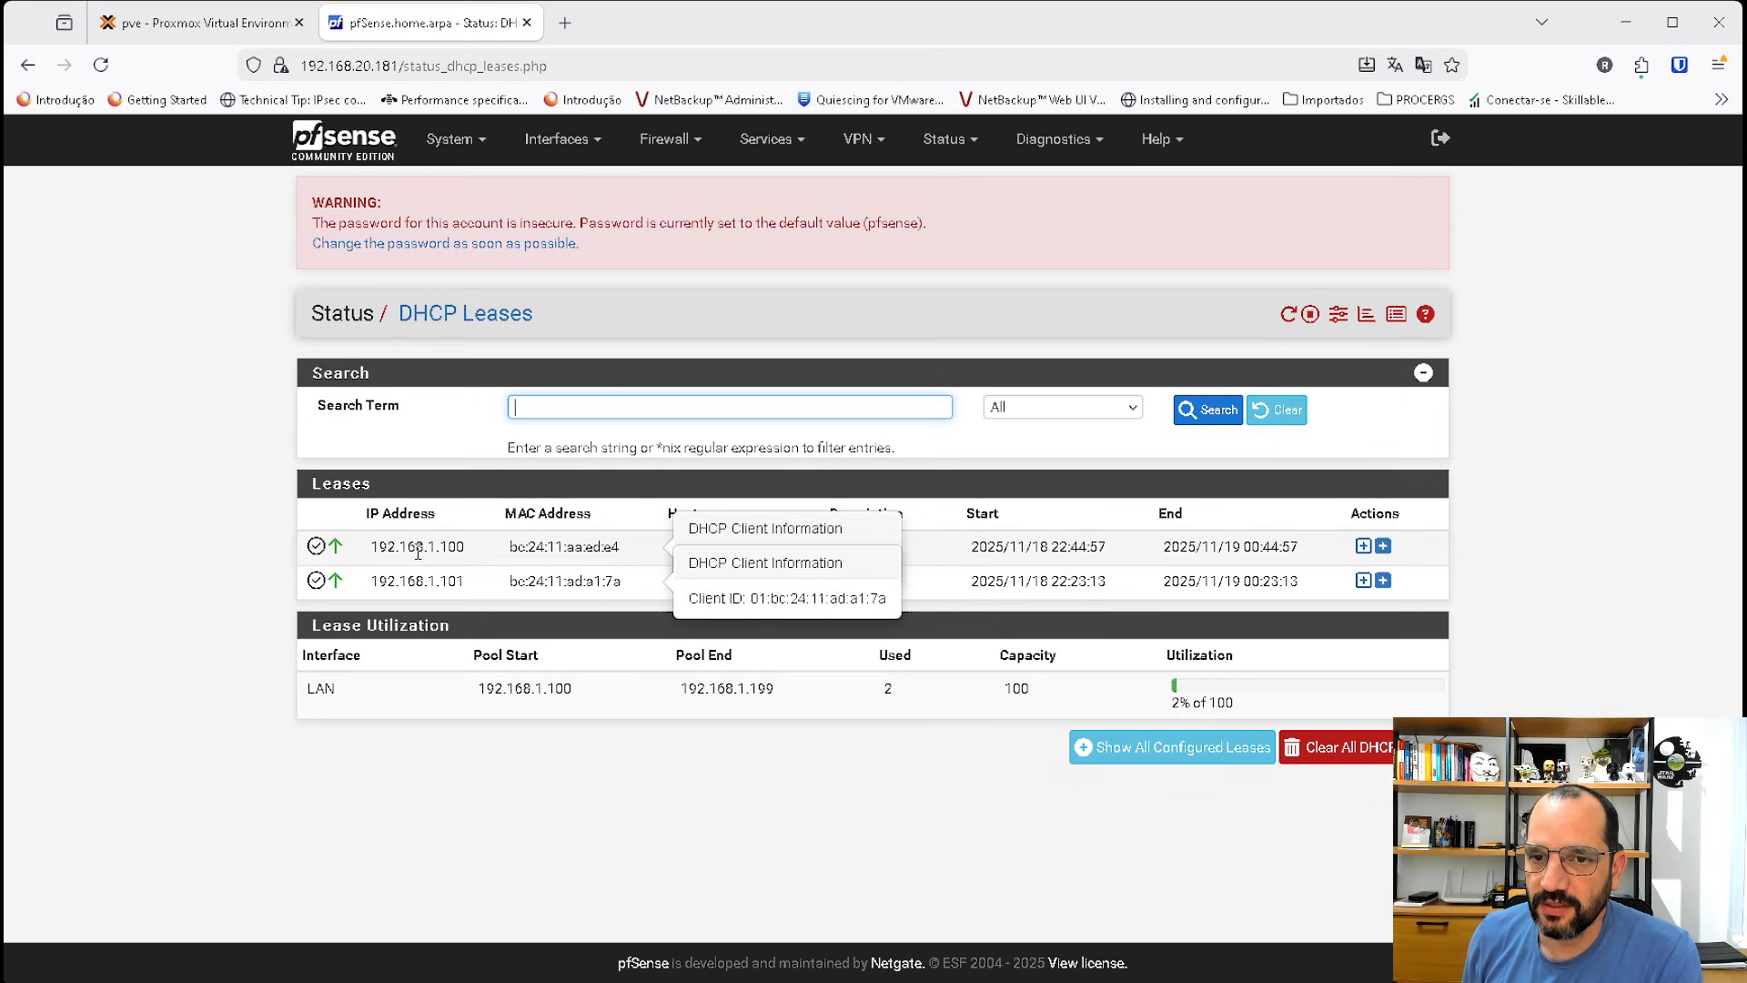
Create a VLAN with tag 10 on the LAN parent interface vtnet1.
{"action": "left_click", "coordinate": [557, 138]}
{"action": "left_click", "coordinate": [559, 182]}
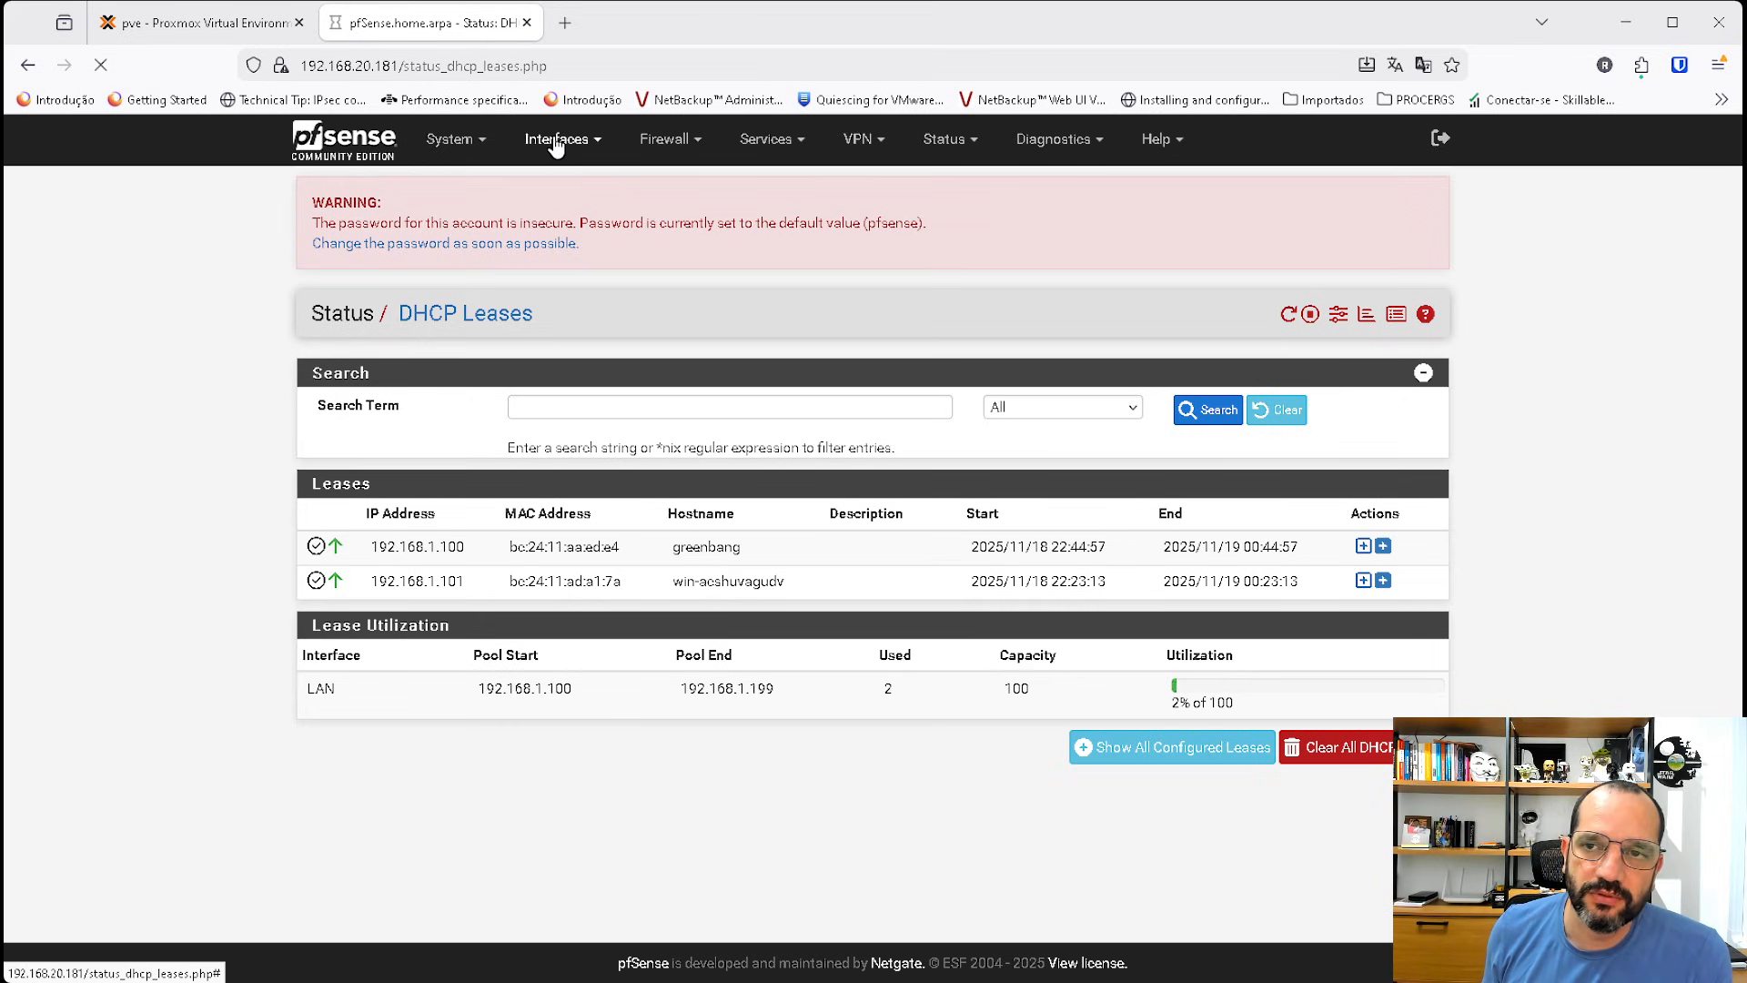
{"action": "left_click", "coordinate": [548, 139]}
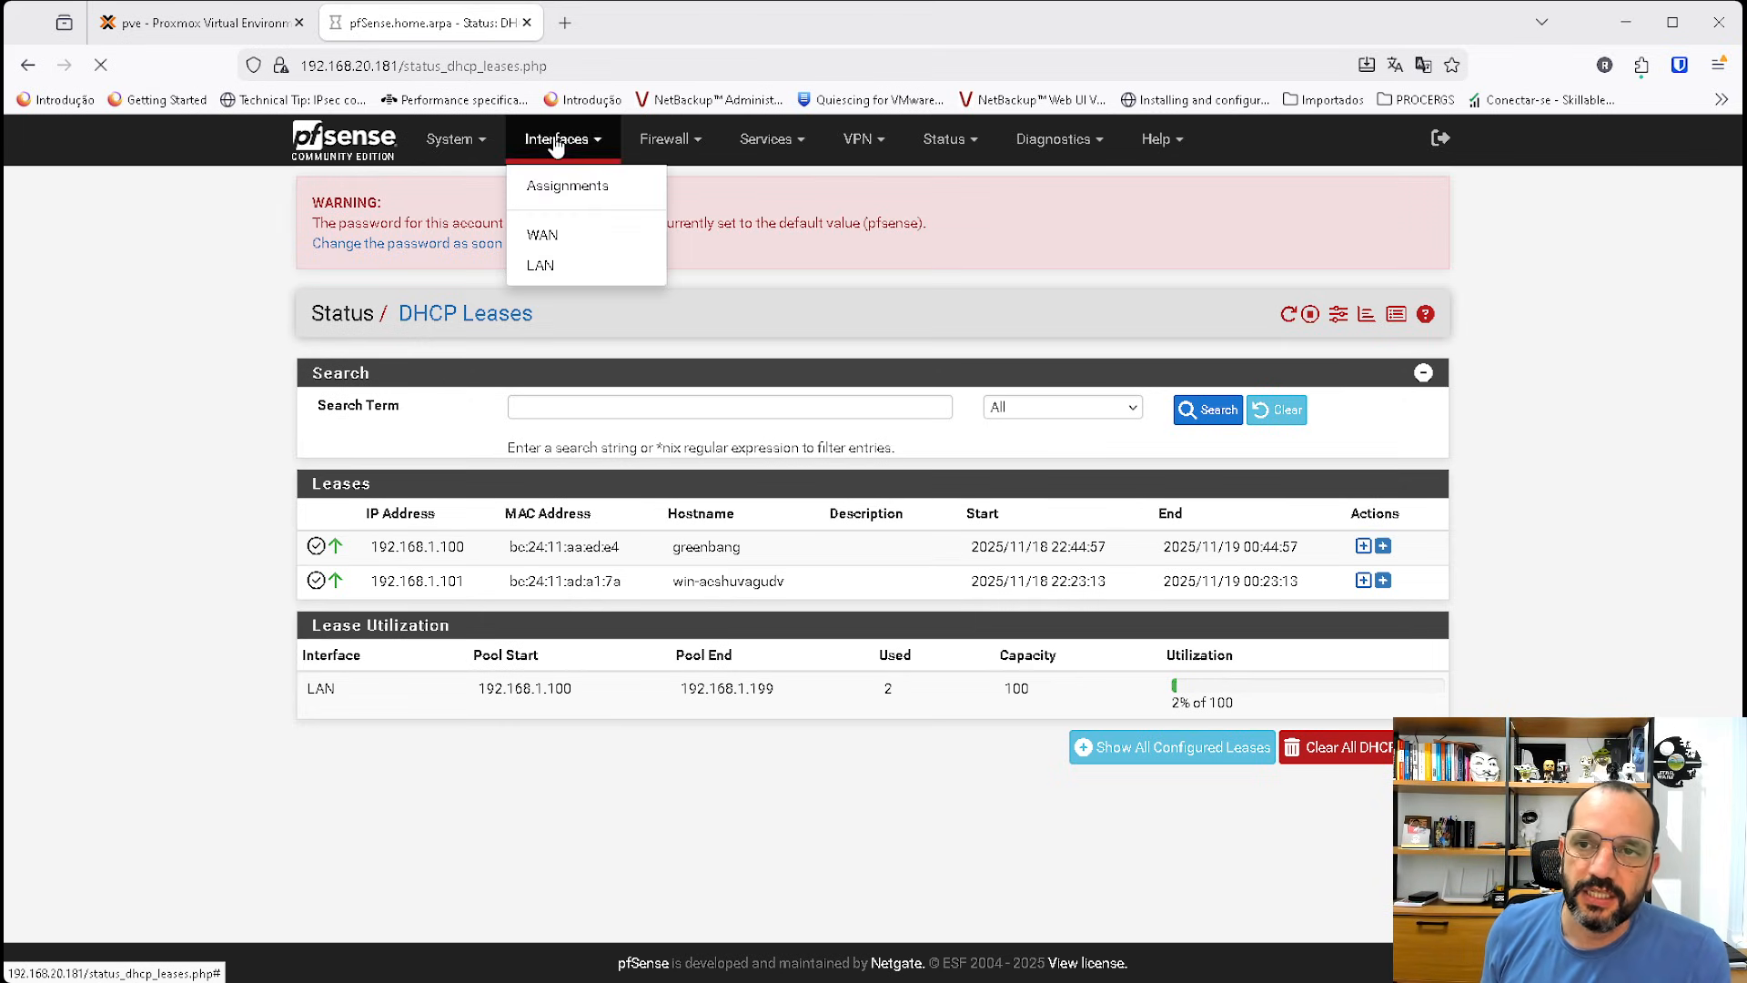
{"action": "left_click", "coordinate": [593, 188]}
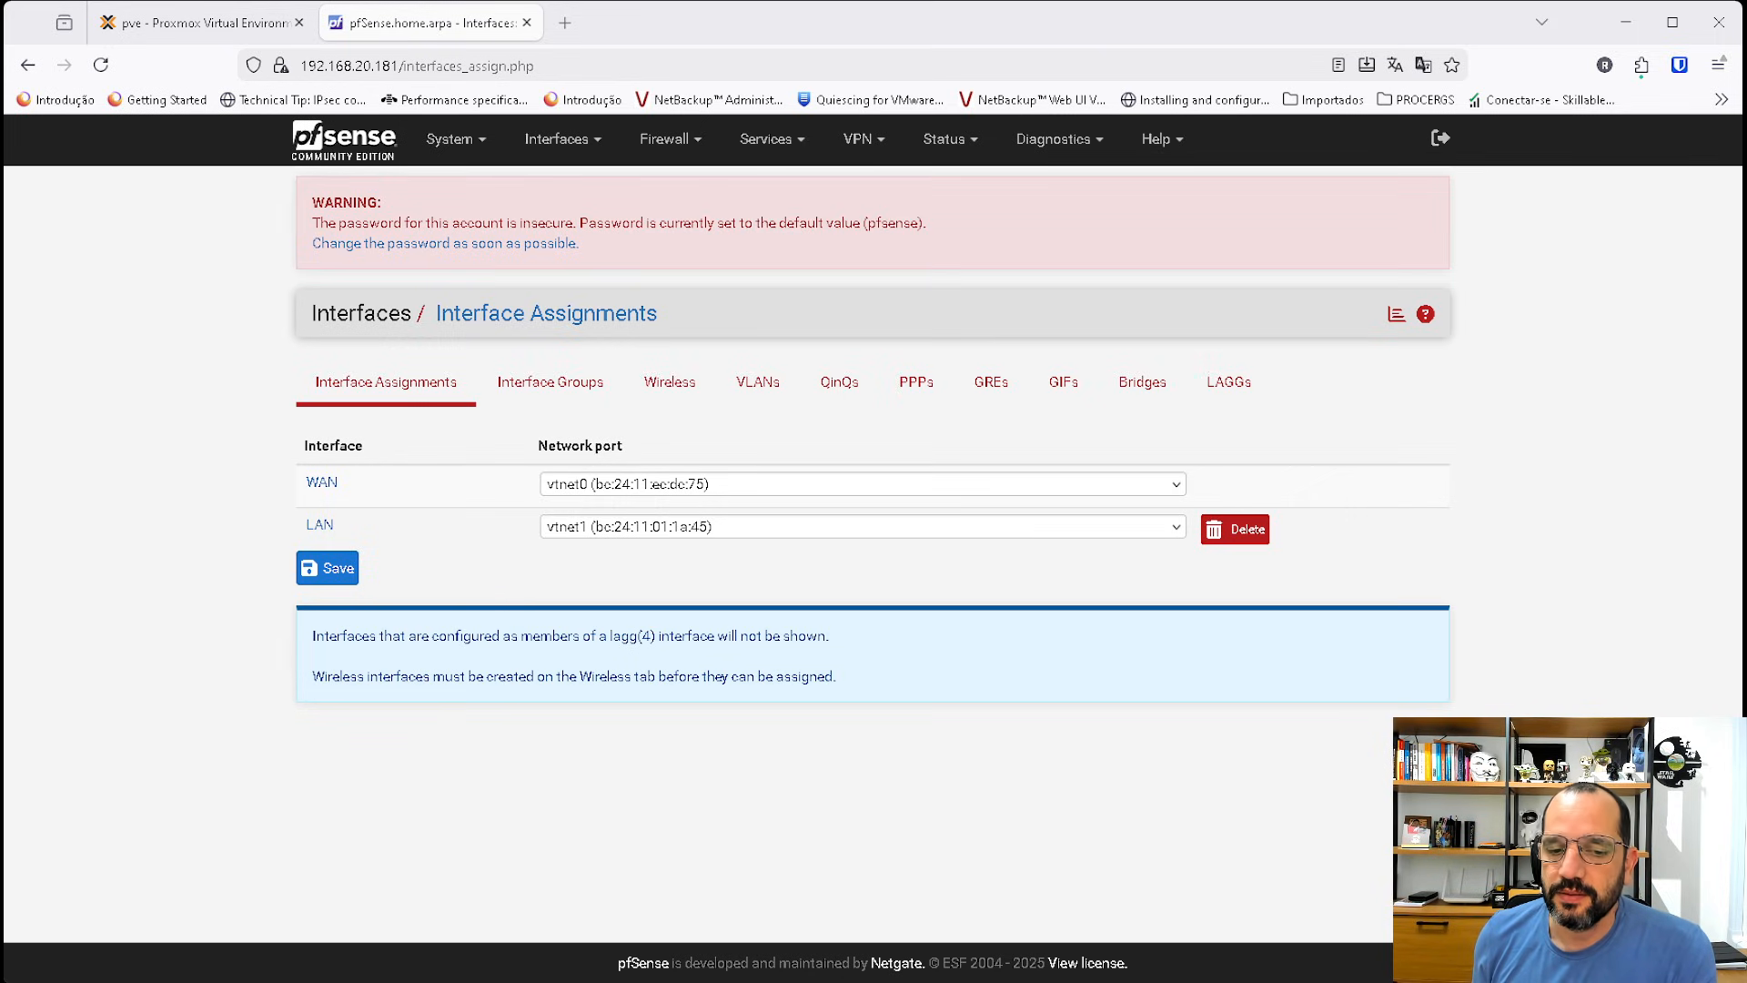
{"action": "left_click", "coordinate": [557, 138]}
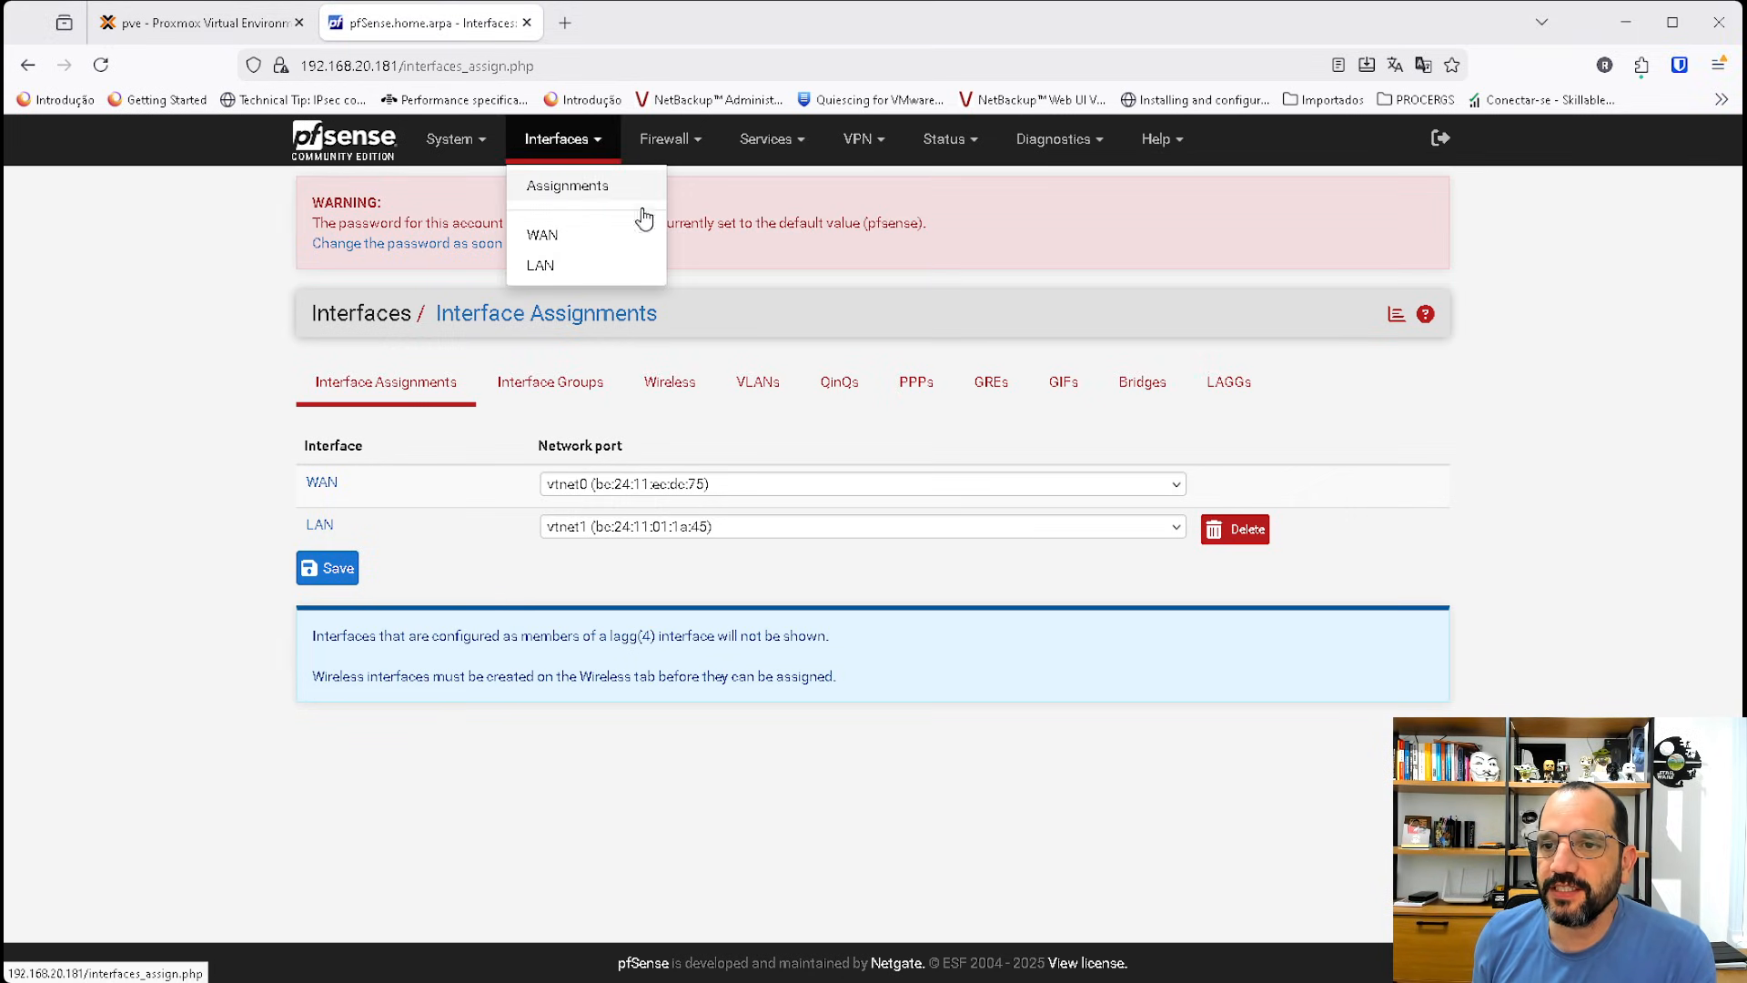
{"action": "left_click", "coordinate": [754, 389]}
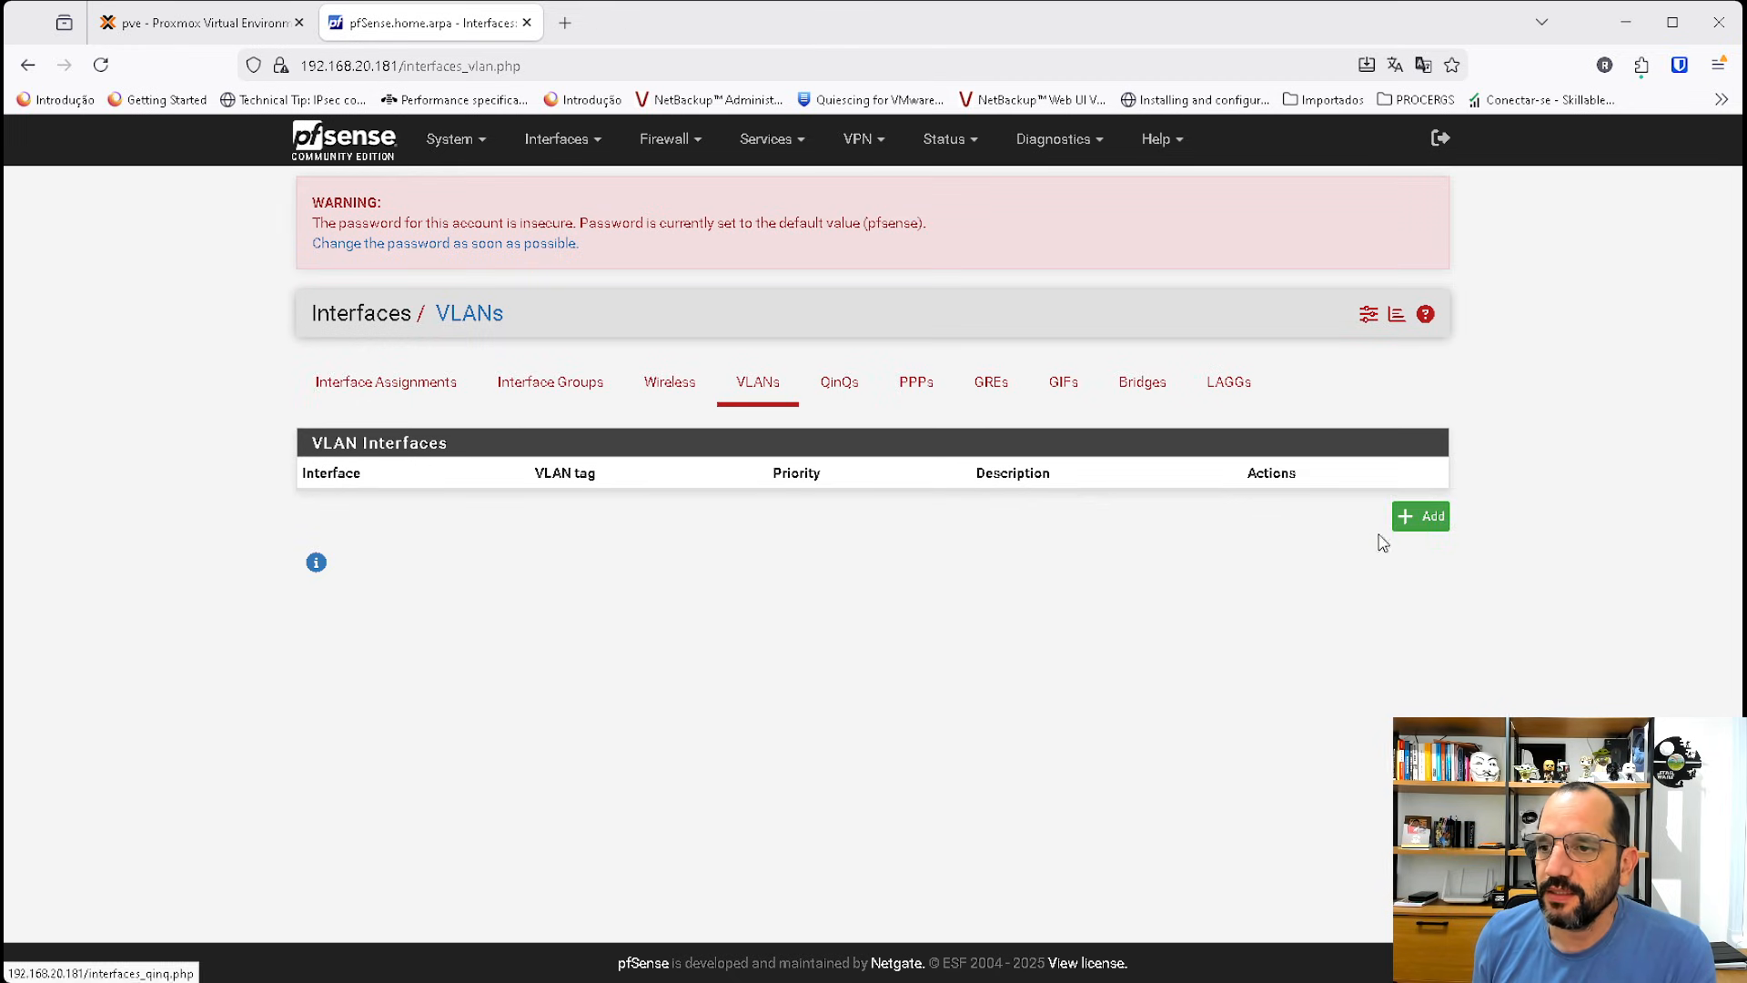
{"action": "left_click", "coordinate": [1434, 519]}
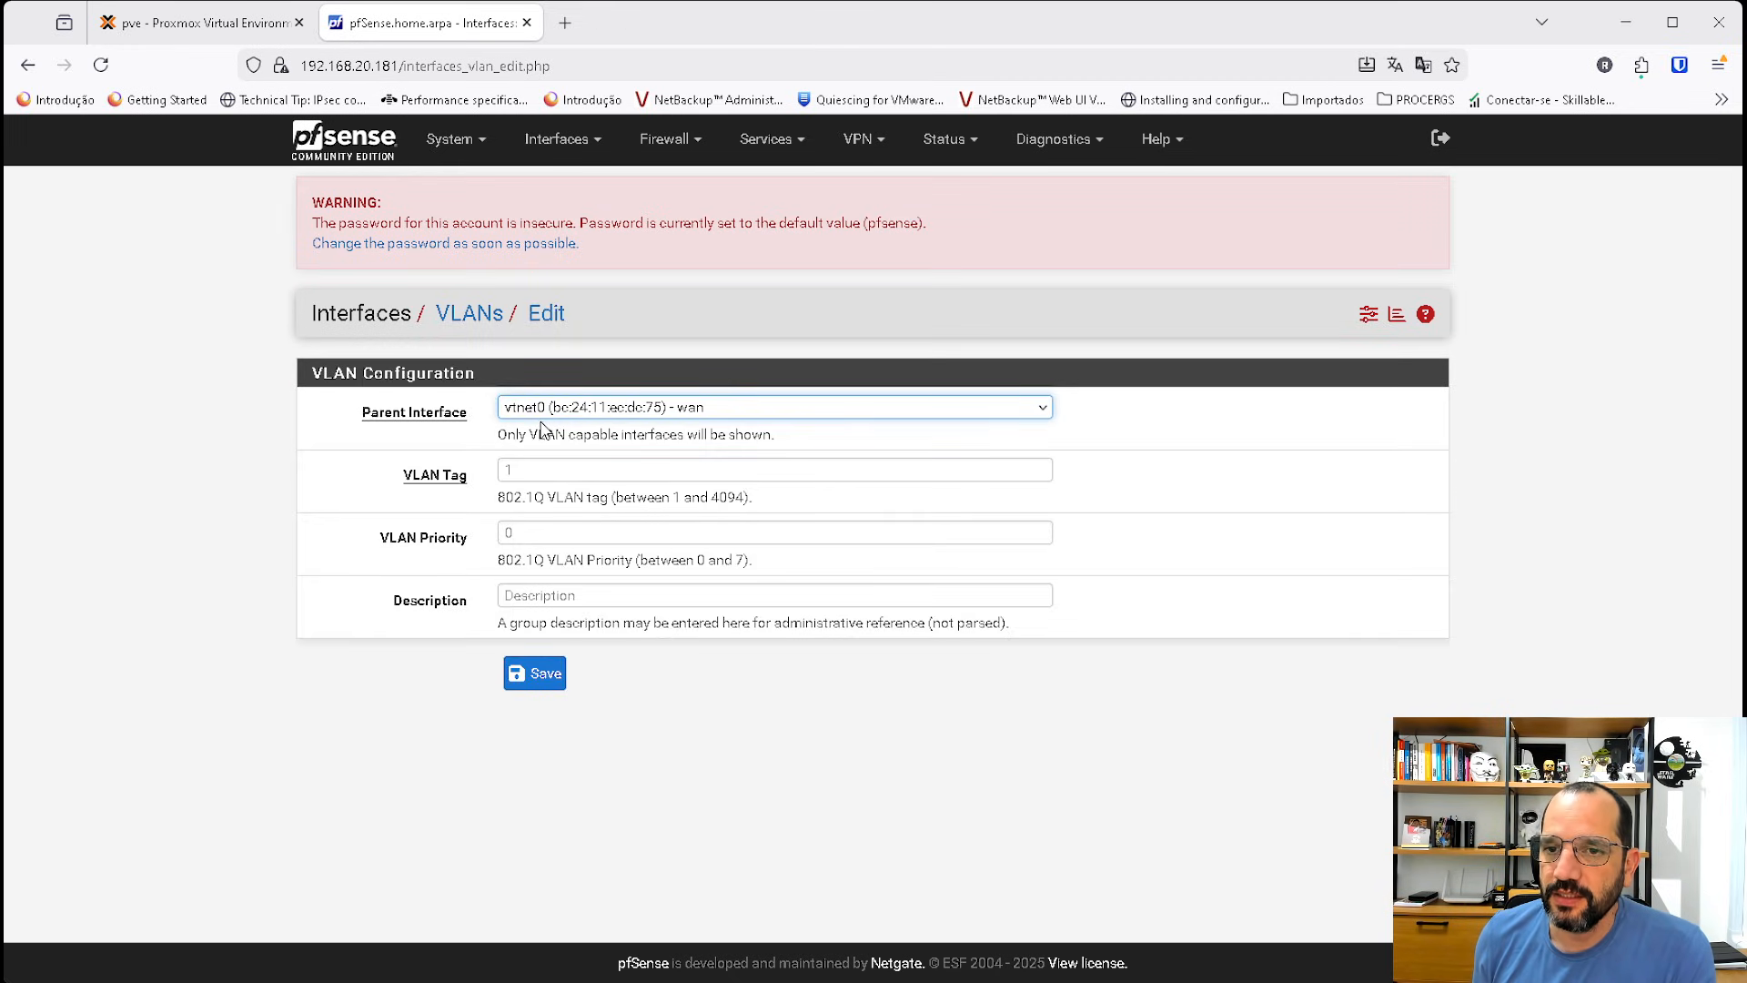
{"action": "left_click", "coordinate": [535, 409]}
{"action": "left_click", "coordinate": [575, 468]}
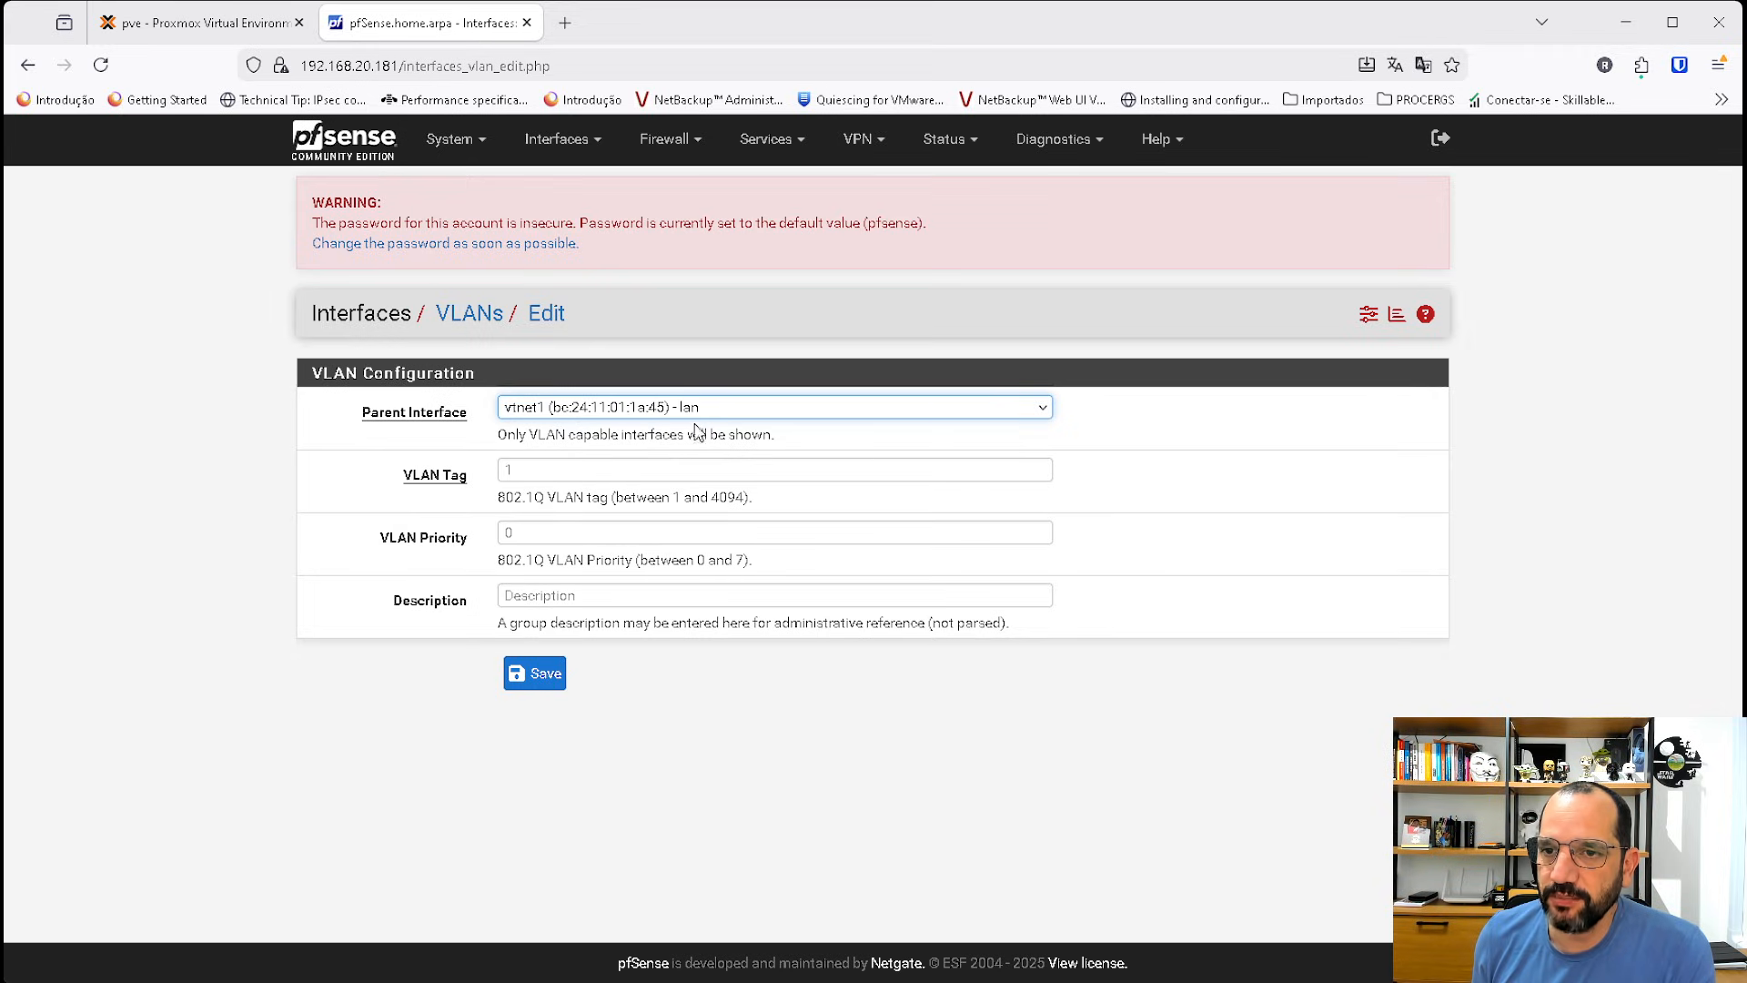
{"action": "left_click", "coordinate": [519, 469]}
{"action": "type", "text": "10"}
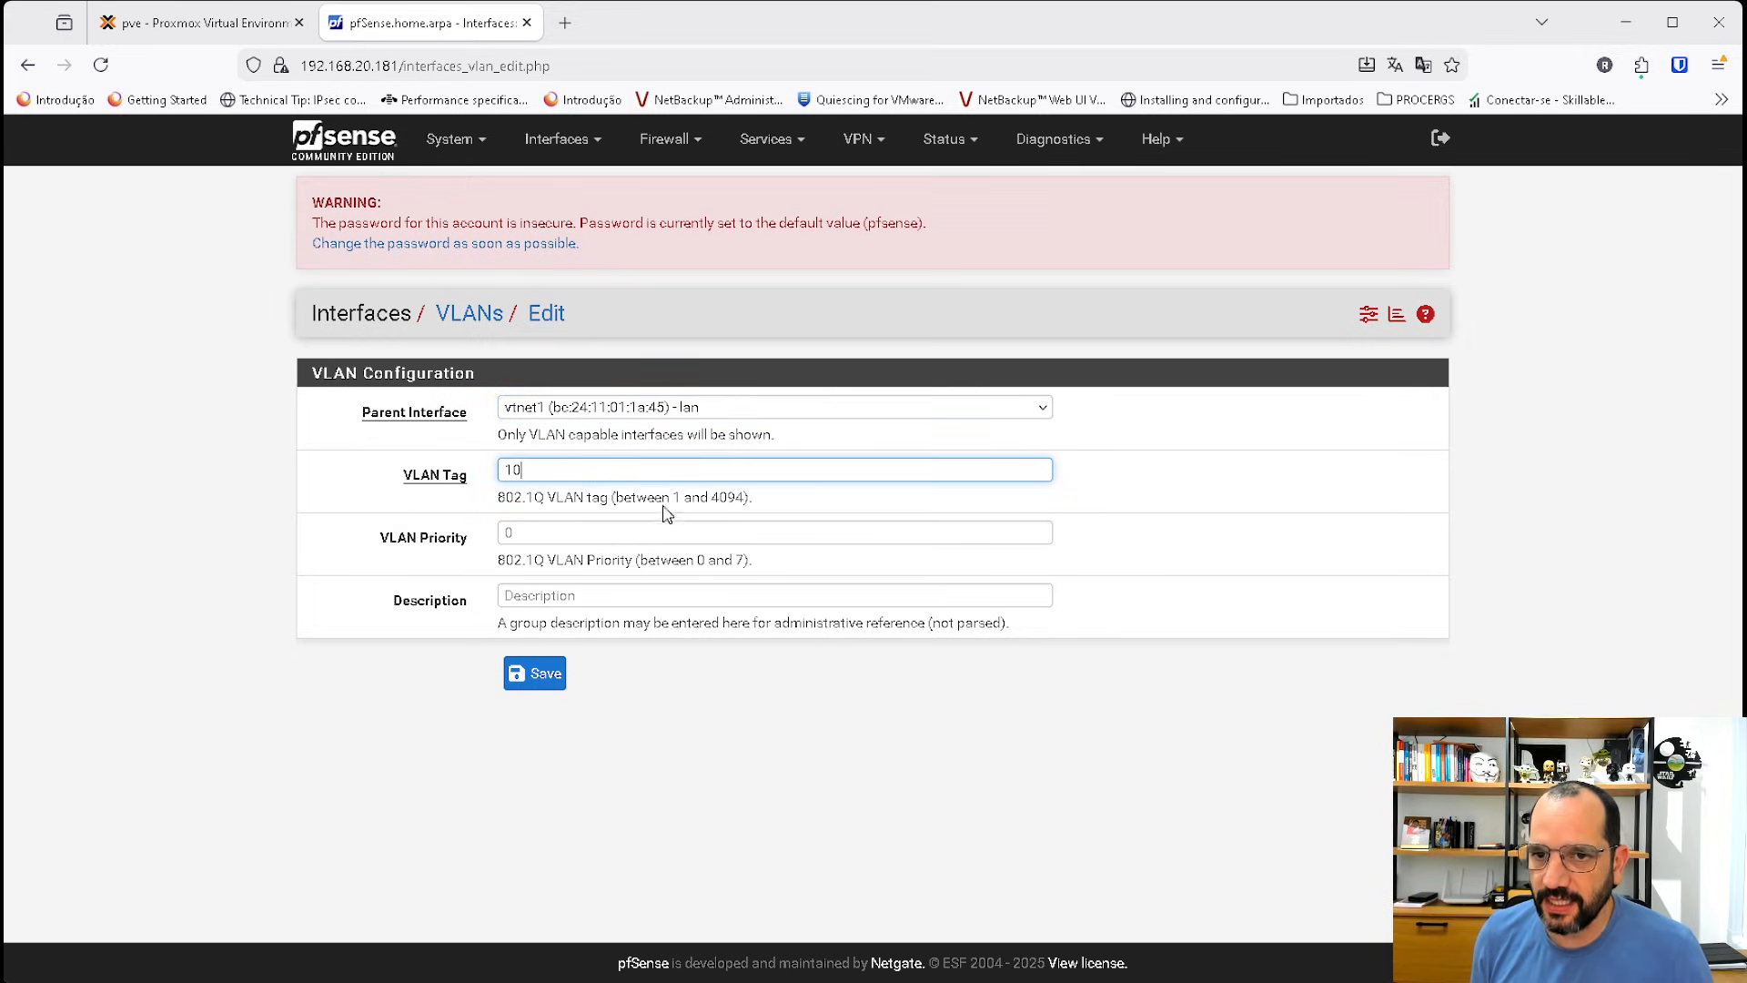
{"action": "left_click", "coordinate": [557, 674]}
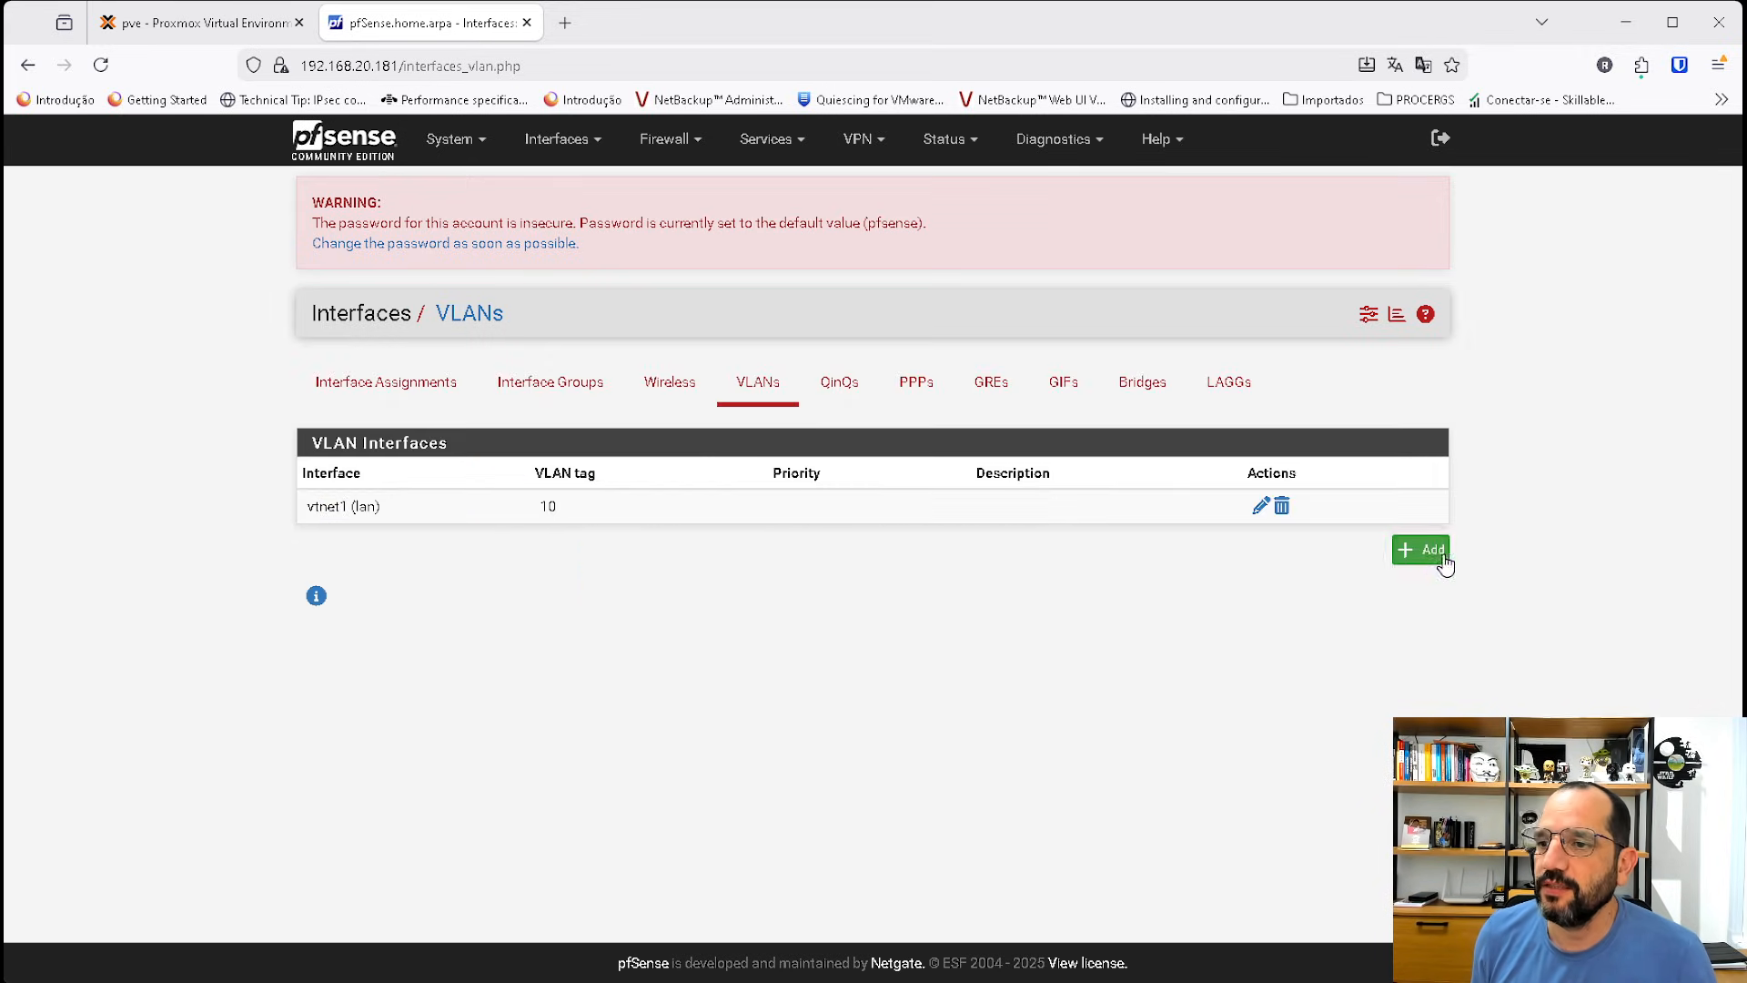
Create a second VLAN with tag 20 on the LAN parent interface vtnet1.
{"action": "left_click", "coordinate": [1442, 557]}
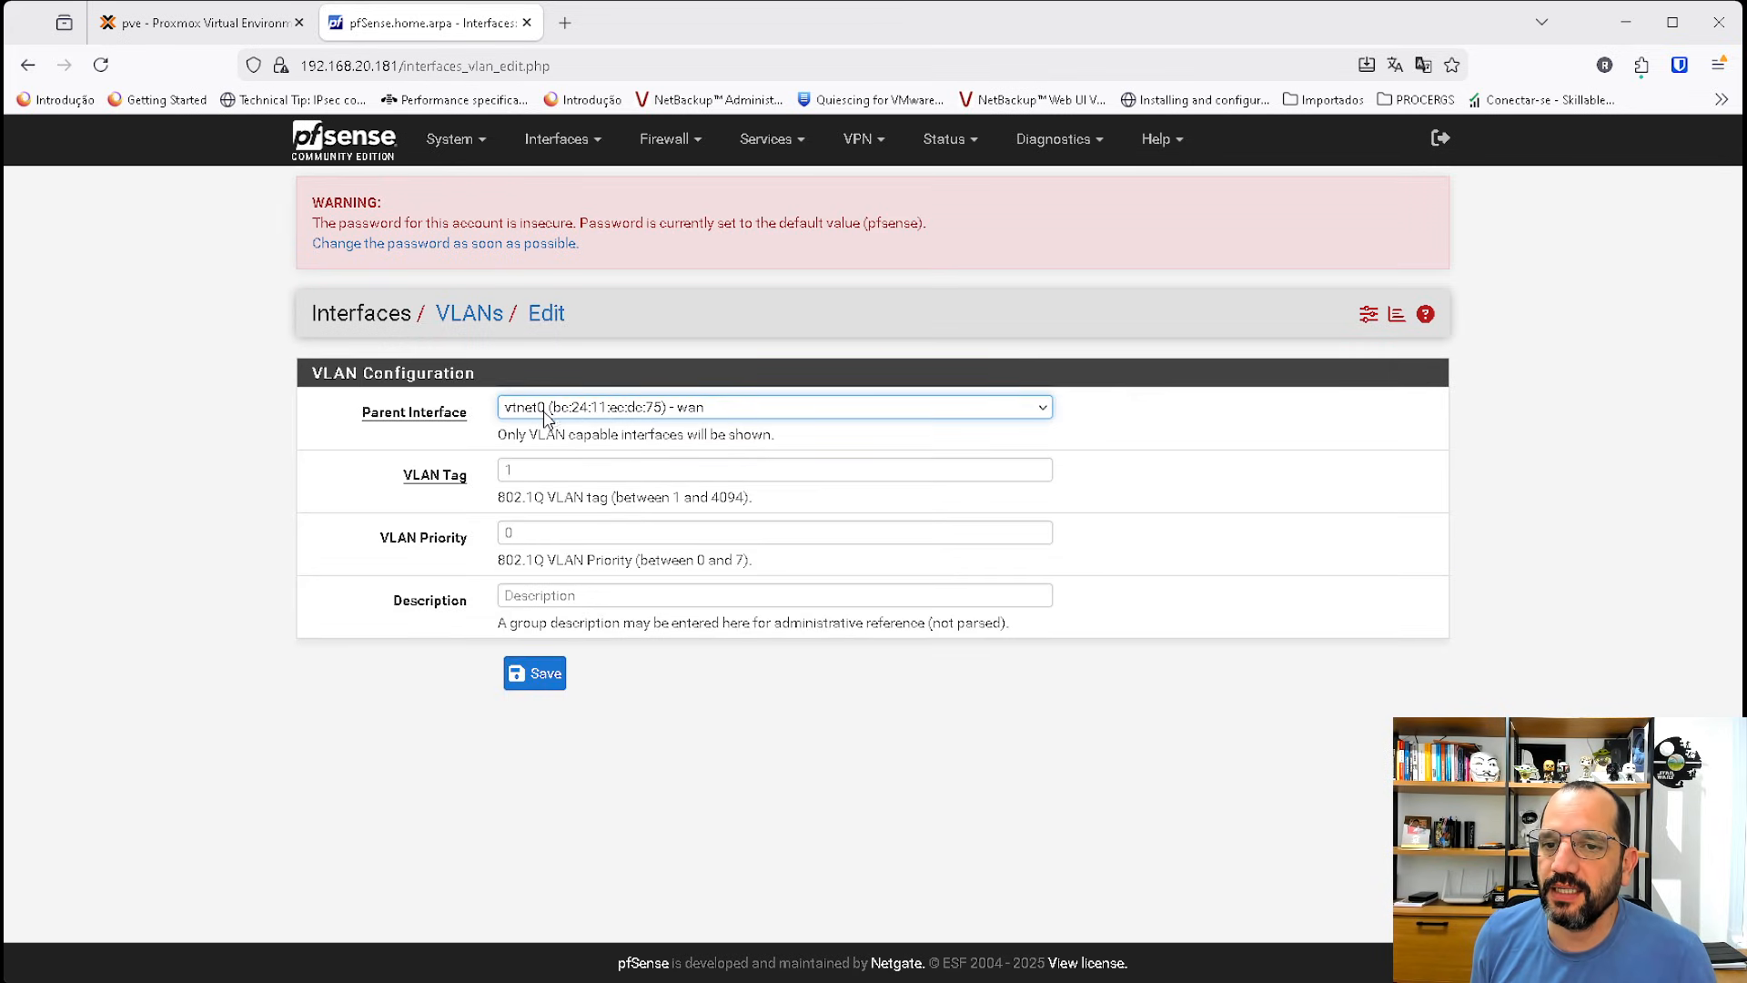
{"action": "key", "text": "Down"}
{"action": "left_click", "coordinate": [528, 473]}
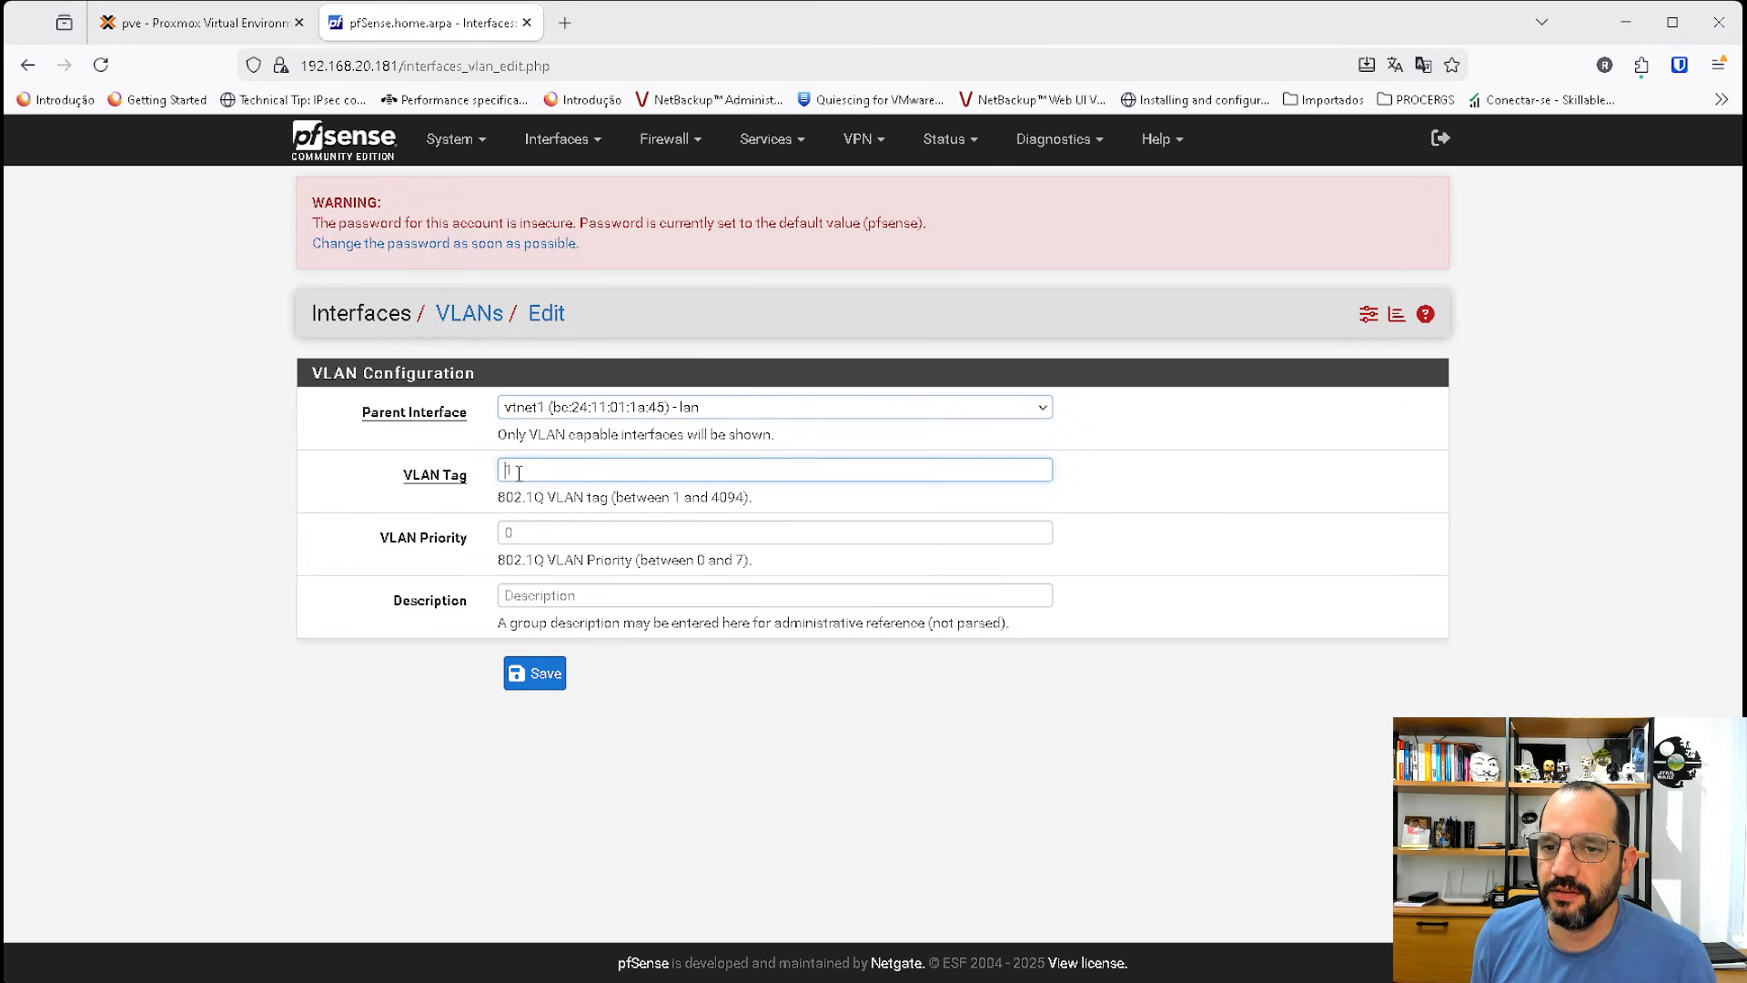
{"action": "type", "text": "20"}
{"action": "left_click", "coordinate": [535, 673]}
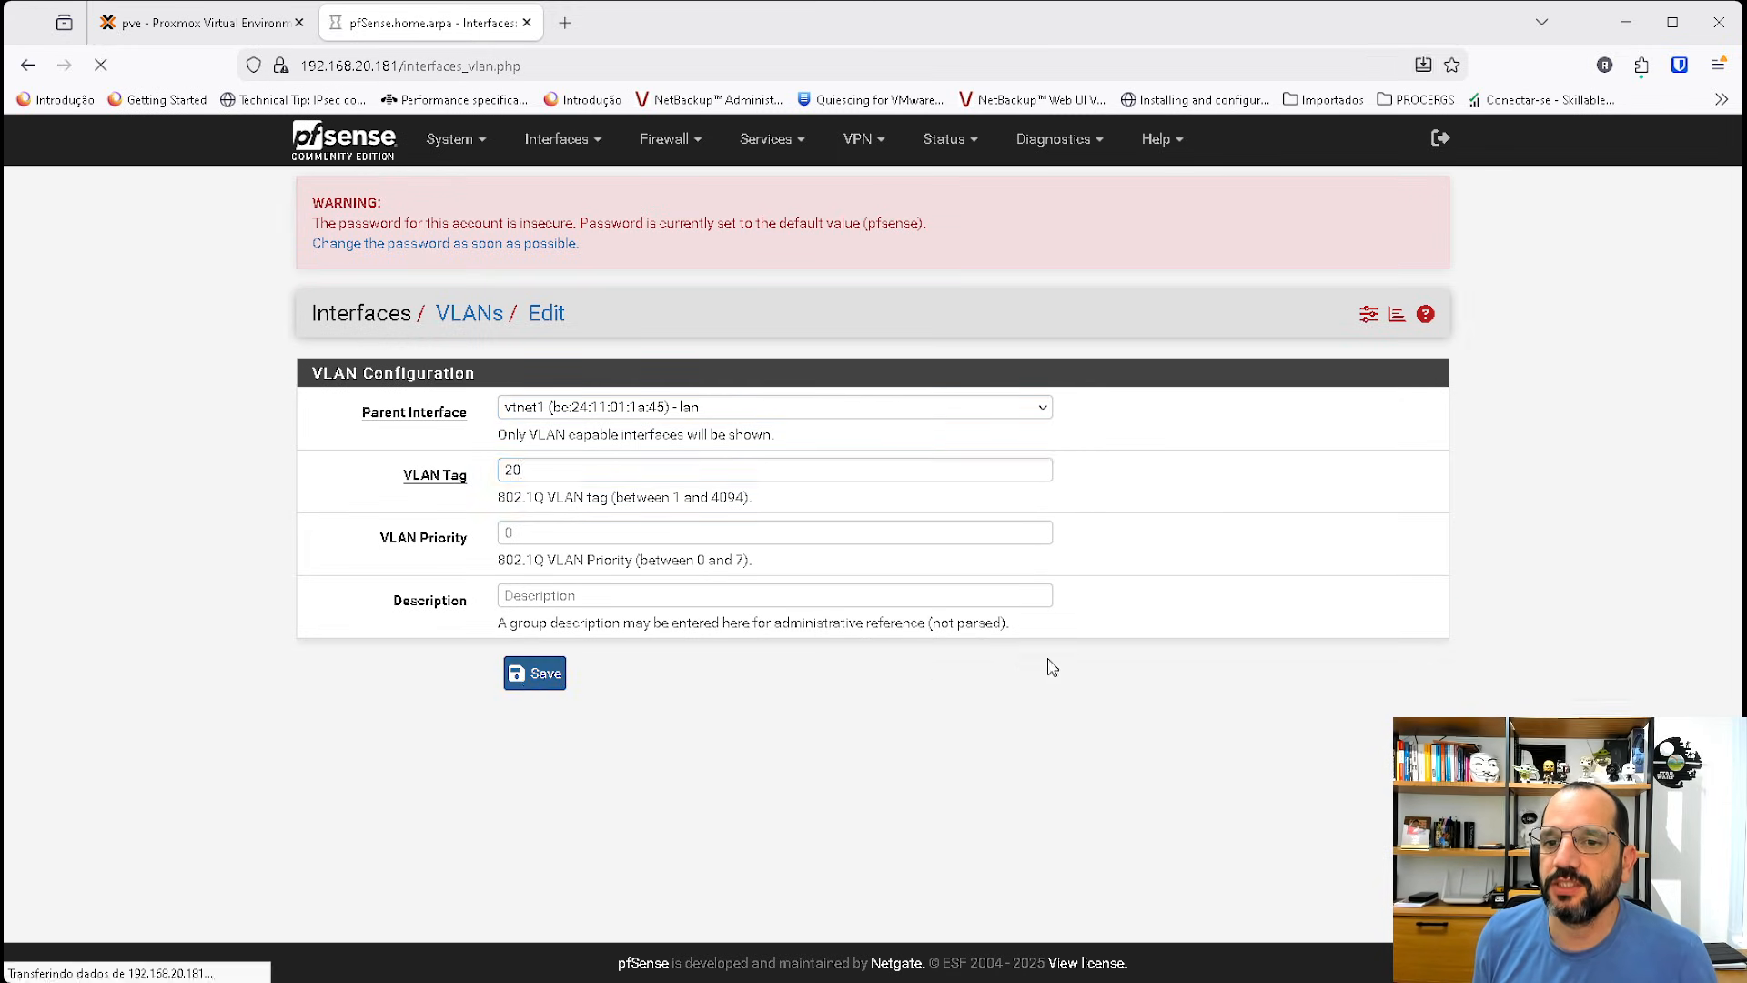
Add the VLAN 20 on vtnet1 port as a new interface assignment.
{"action": "left_click", "coordinate": [386, 384]}
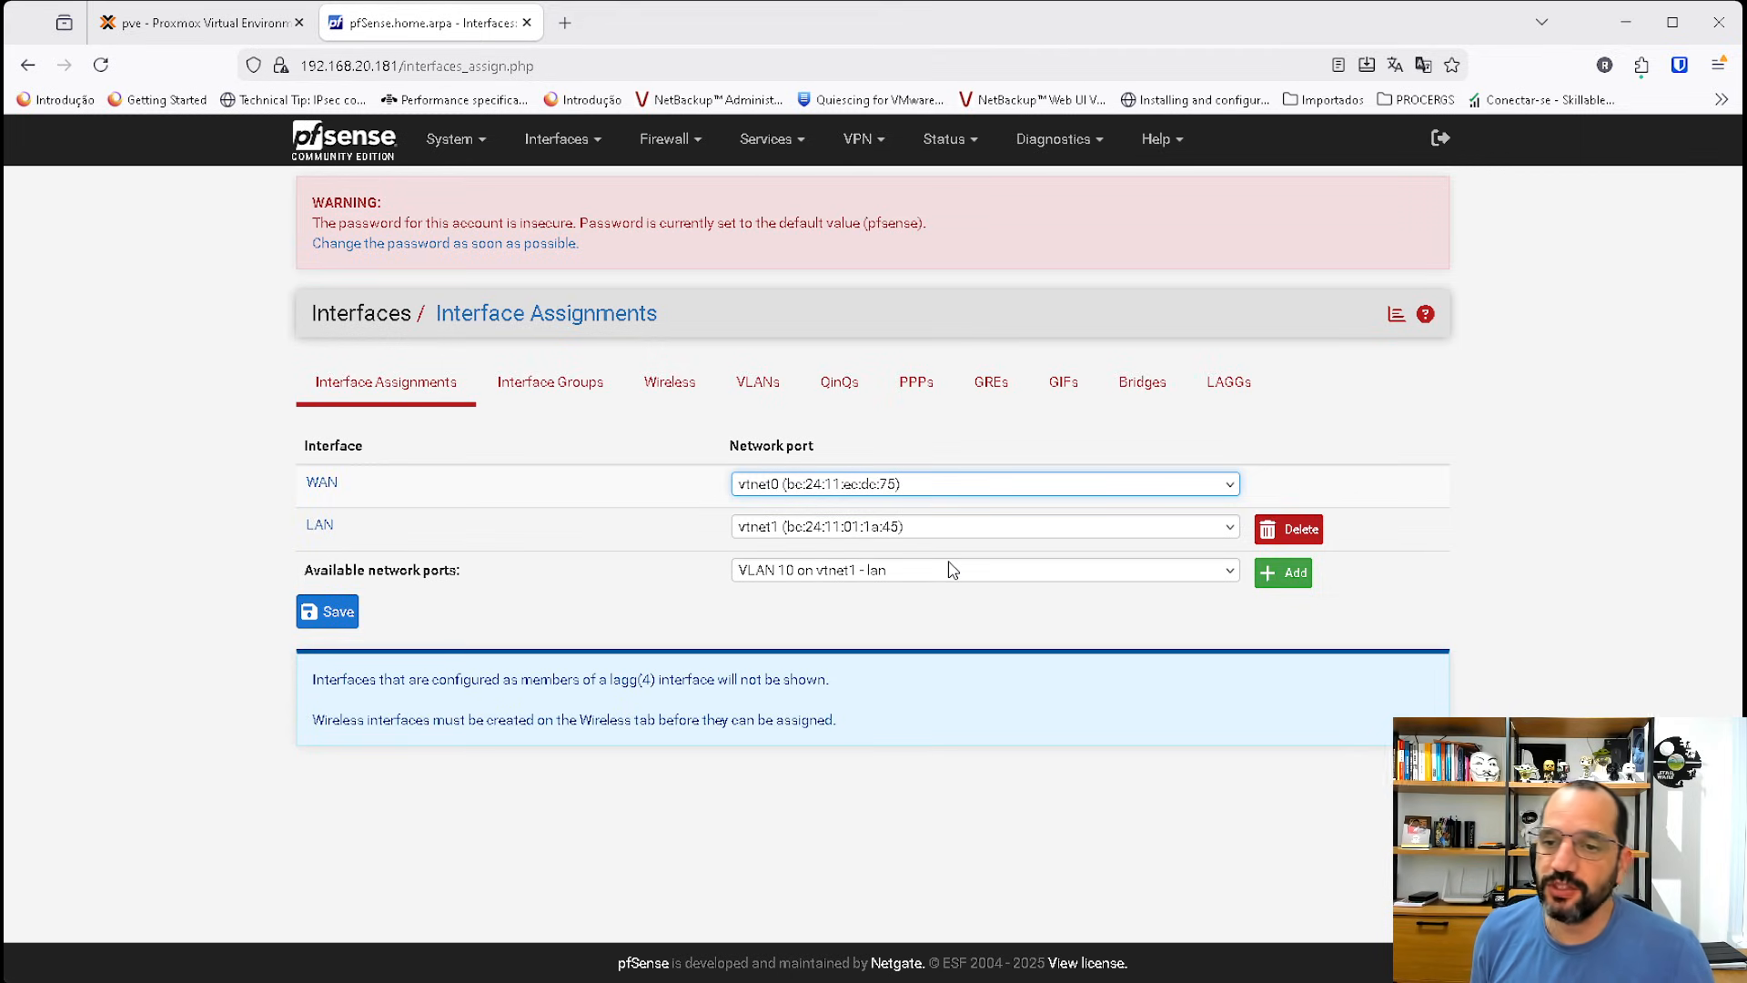
{"action": "left_click", "coordinate": [906, 526]}
{"action": "left_click", "coordinate": [848, 608]}
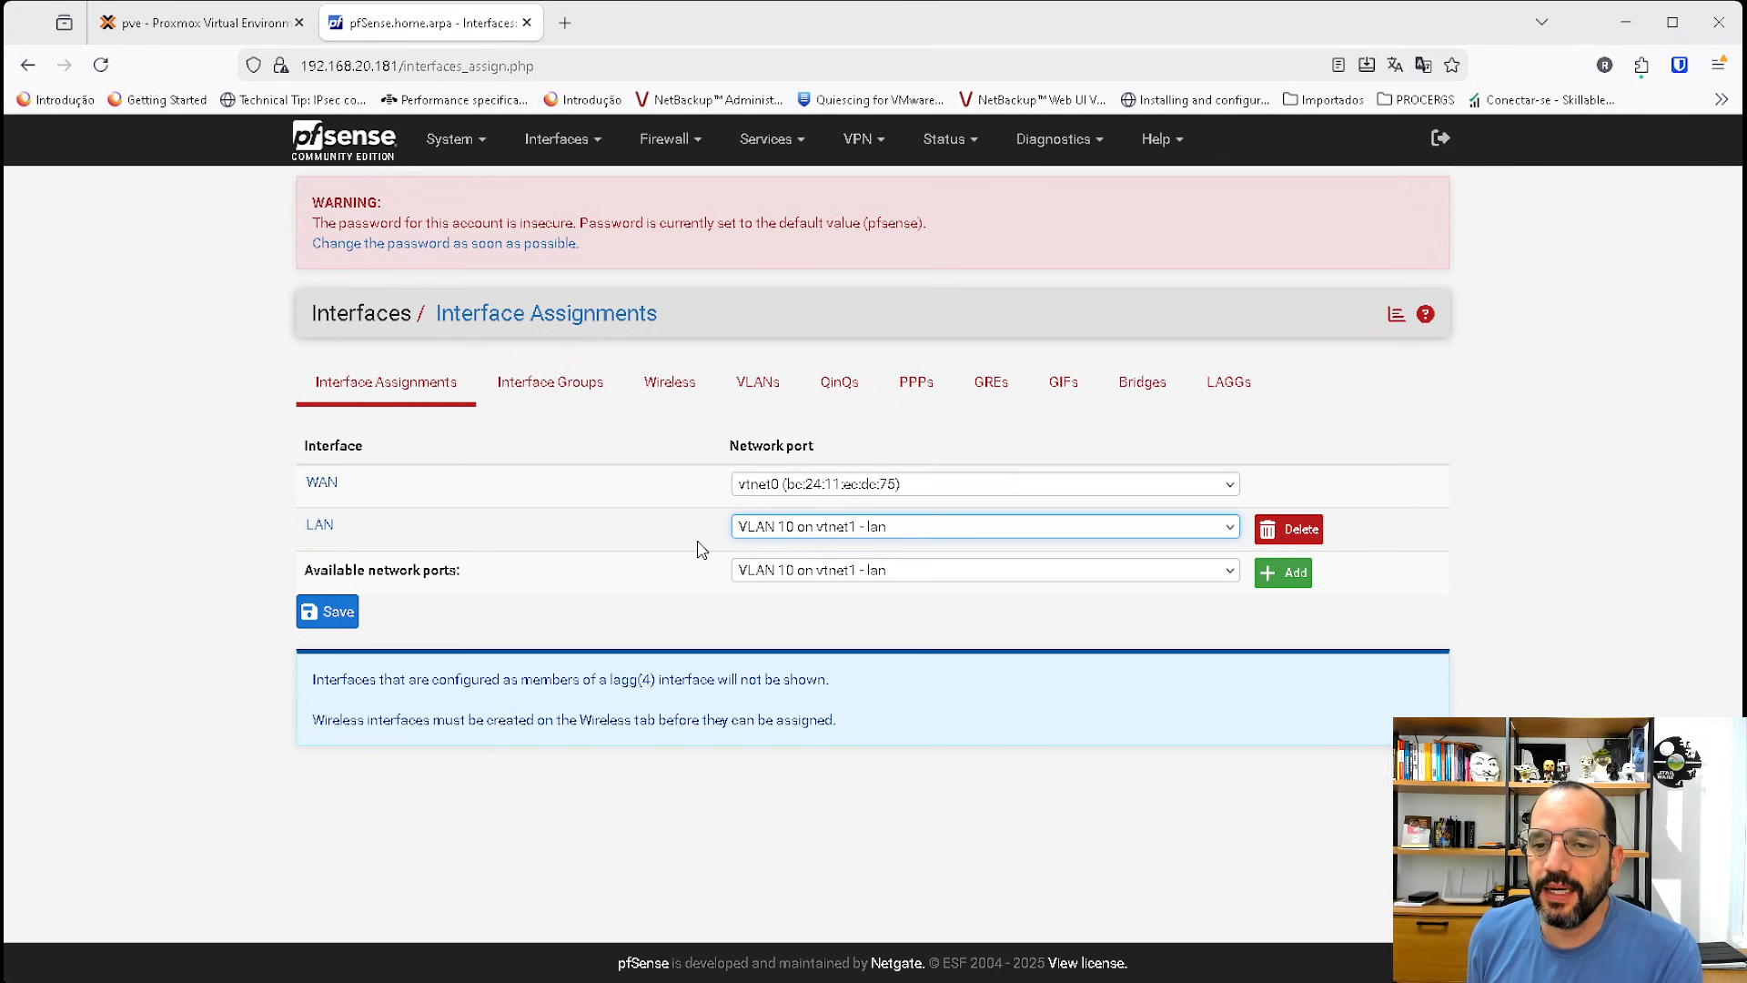
{"action": "left_click", "coordinate": [890, 576]}
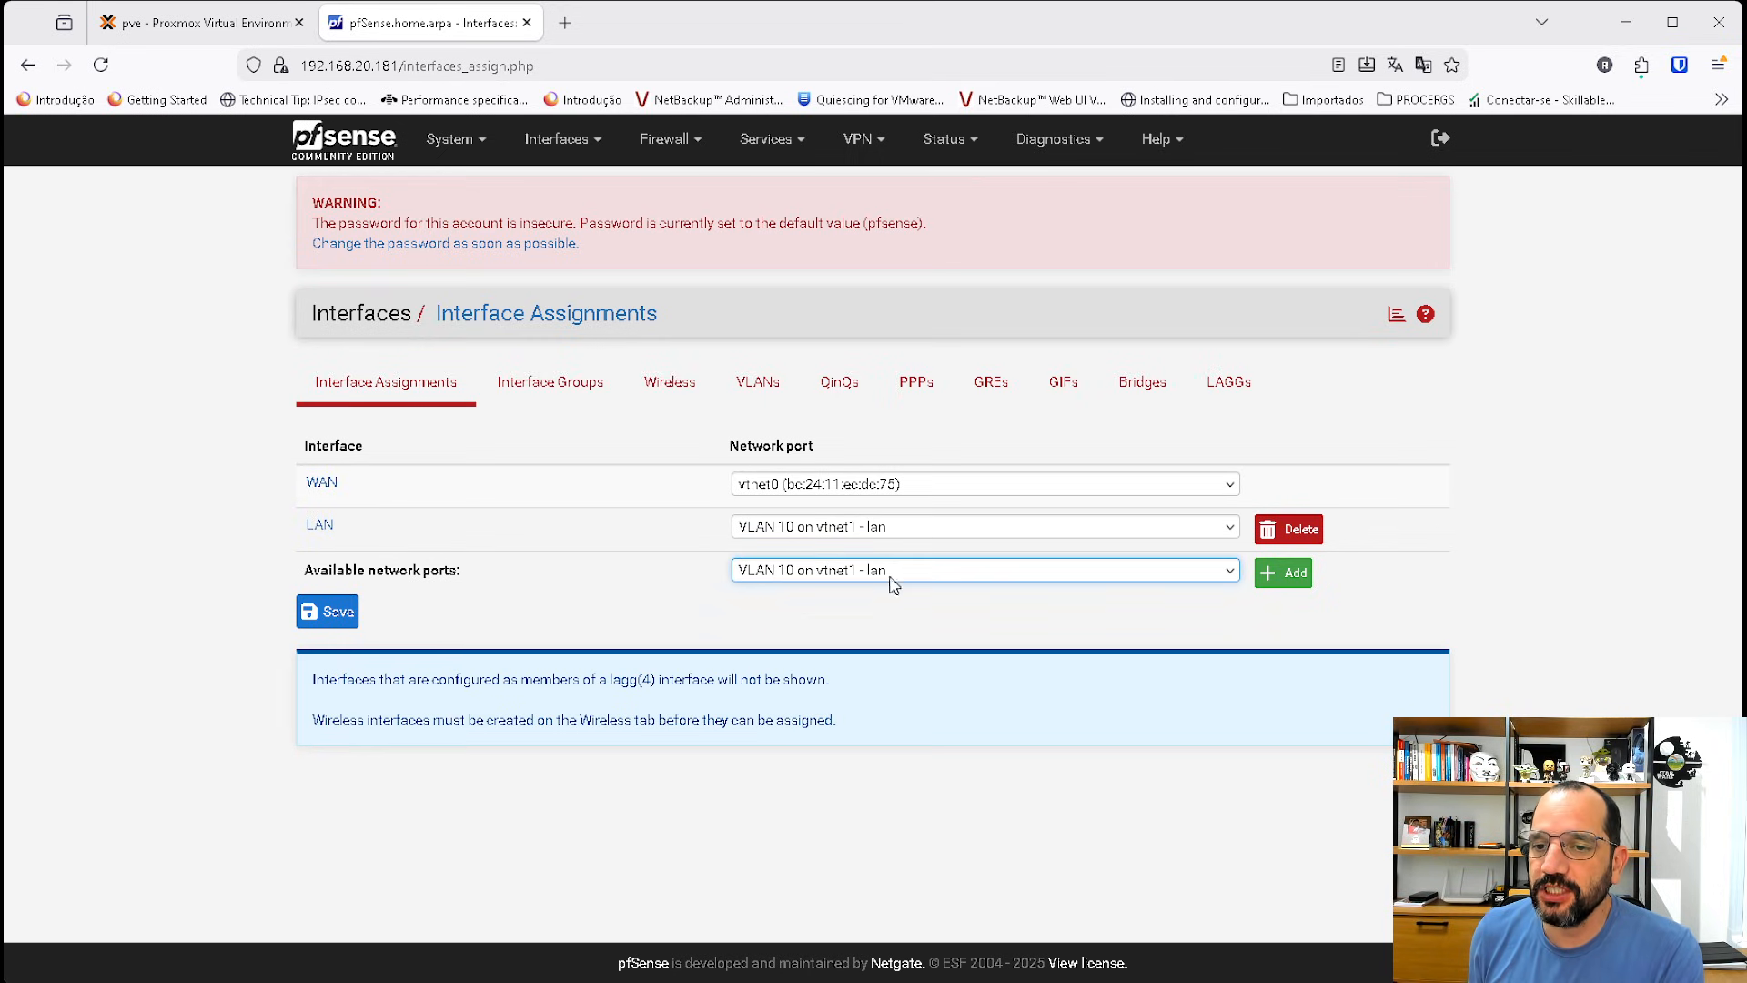
{"action": "left_click", "coordinate": [1283, 573]}
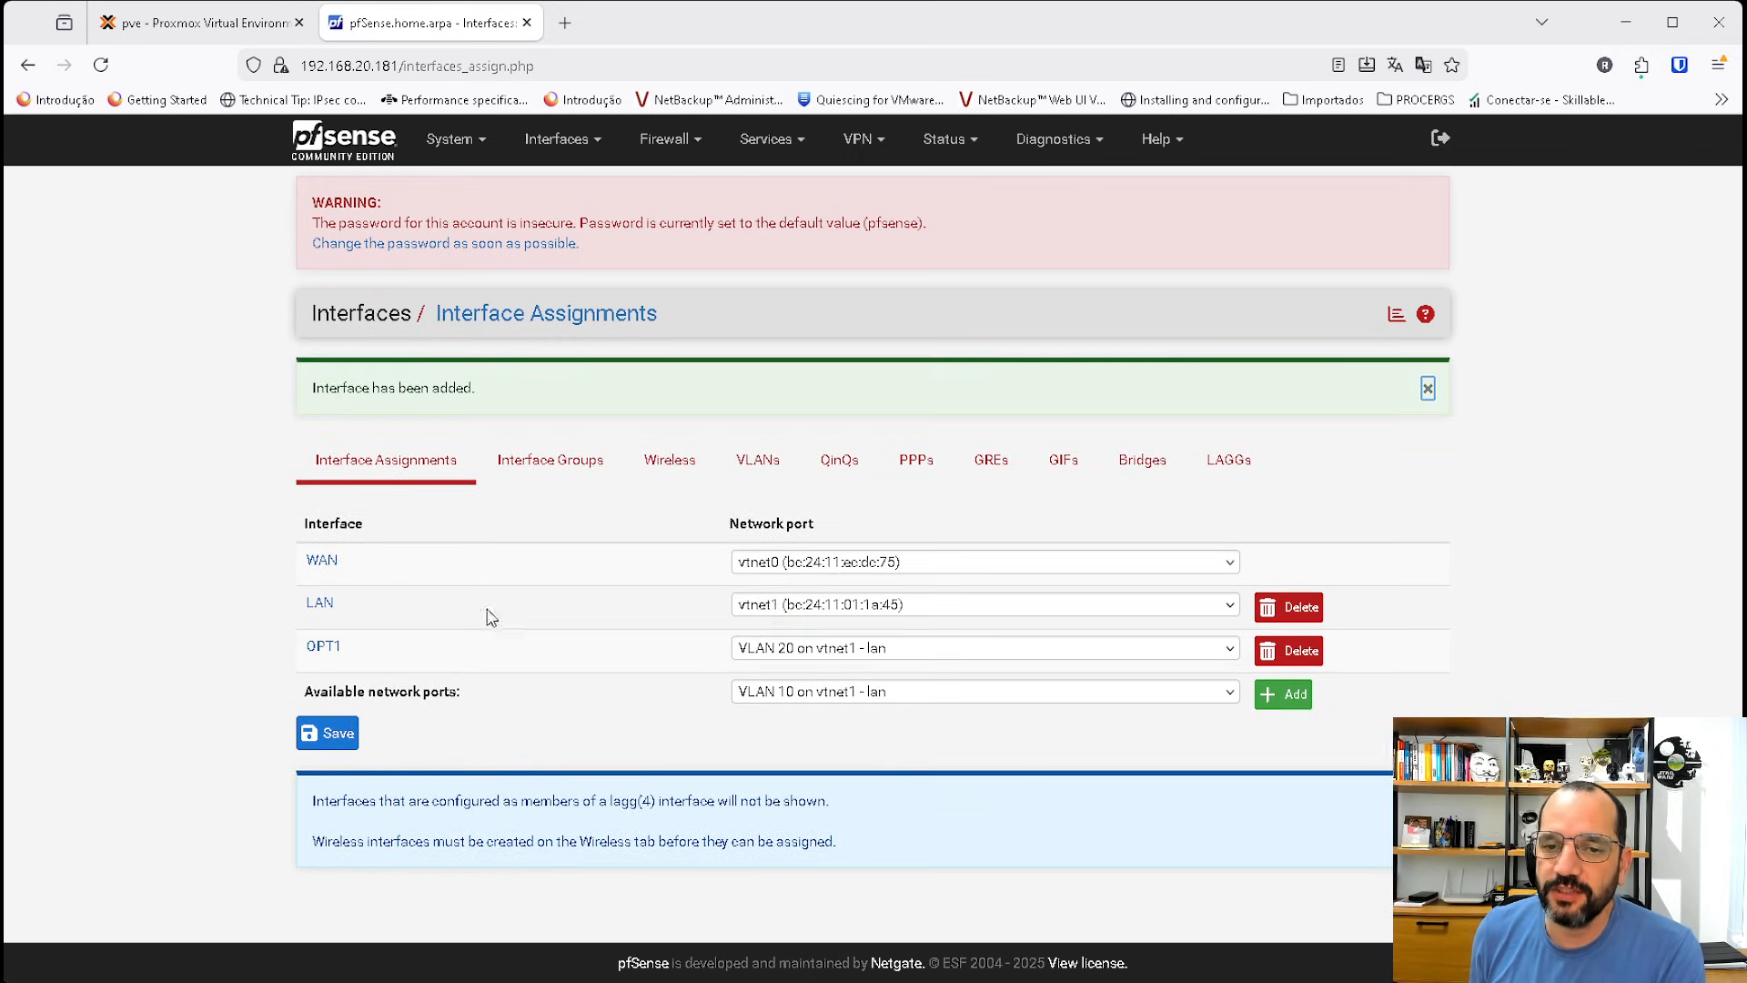
Open the new OPT1 interface, enable it and set its description to vlan20.
{"action": "left_click", "coordinate": [319, 652]}
{"action": "left_click", "coordinate": [548, 416]}
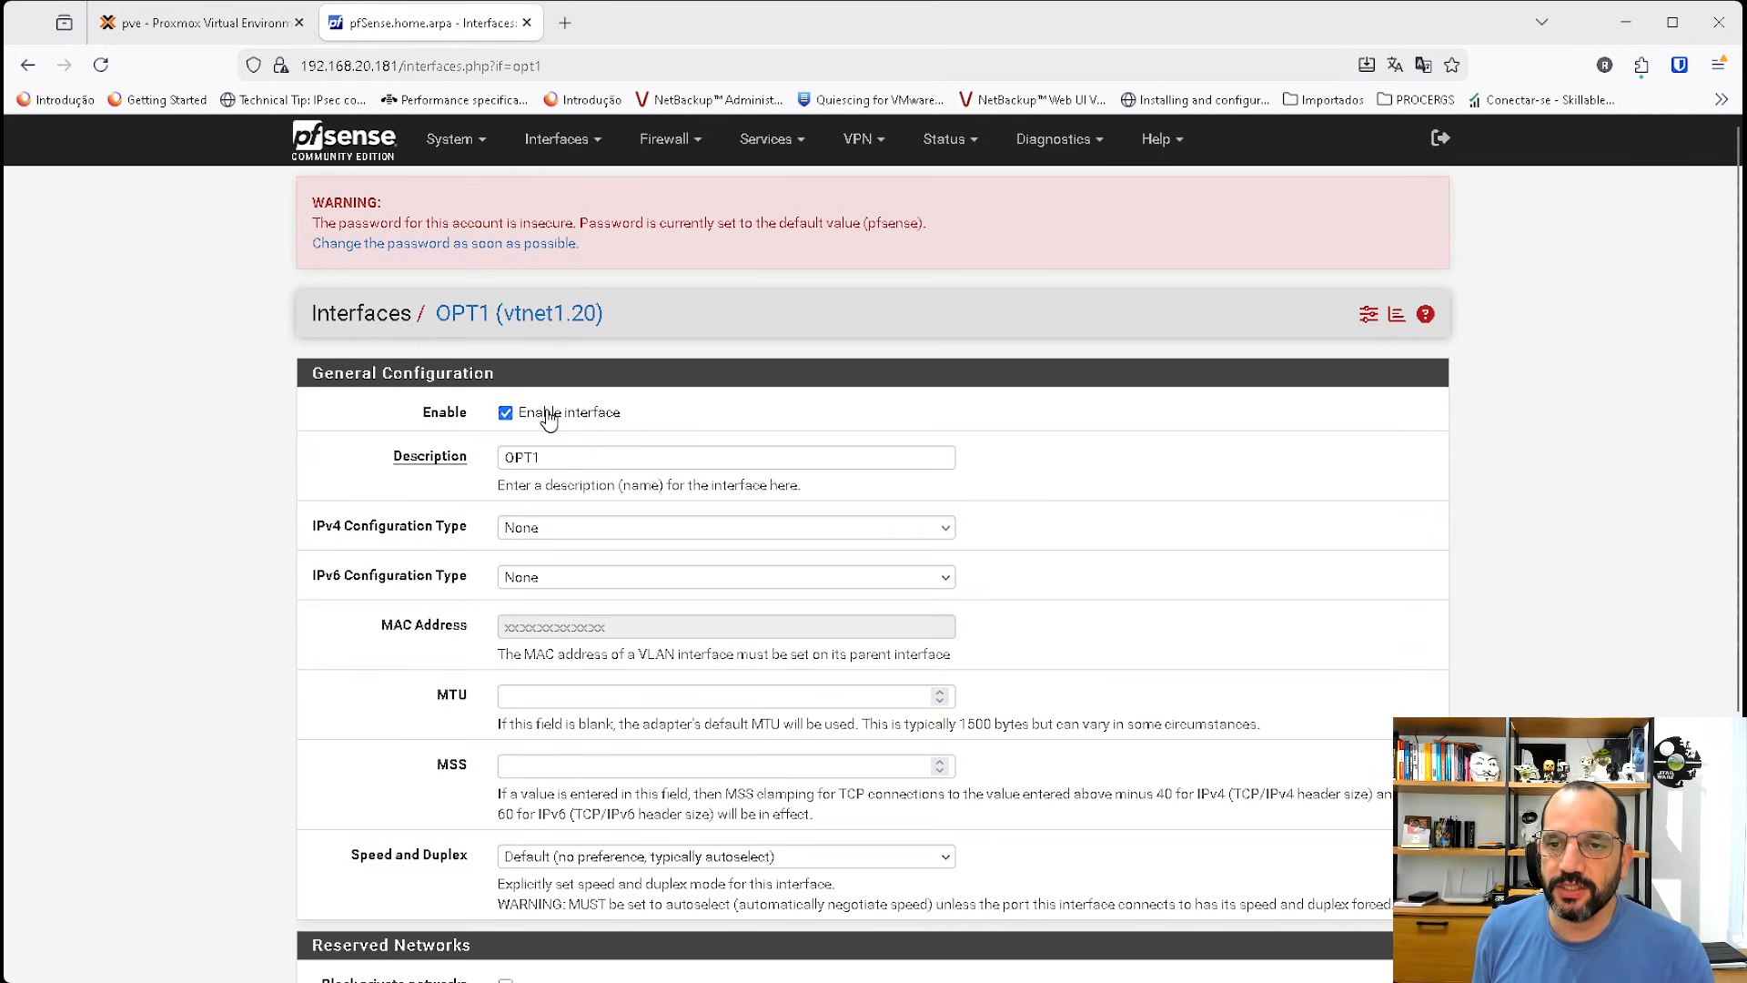
{"action": "scroll", "coordinate": [761, 527], "scroll_direction": "down", "scroll_amount": 3}
{"action": "scroll", "coordinate": [756, 523], "scroll_direction": "up", "scroll_amount": 3}
{"action": "double_click", "coordinate": [543, 456]}
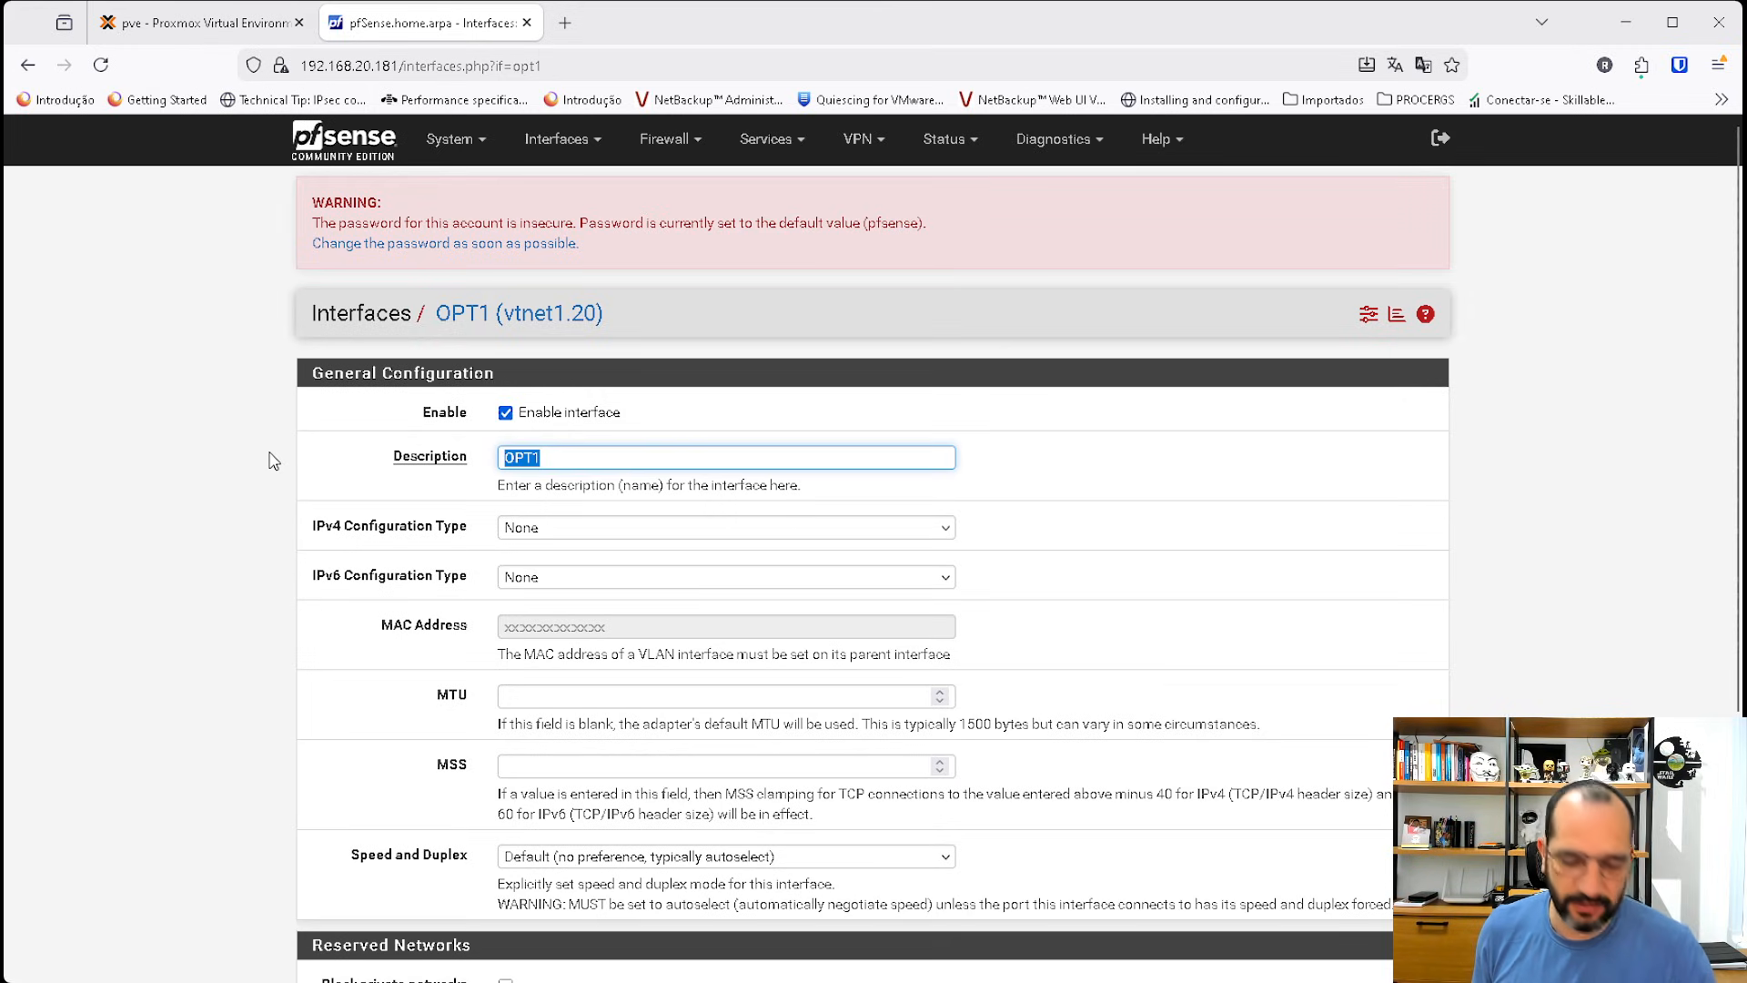
{"action": "type", "text": "vlan20"}
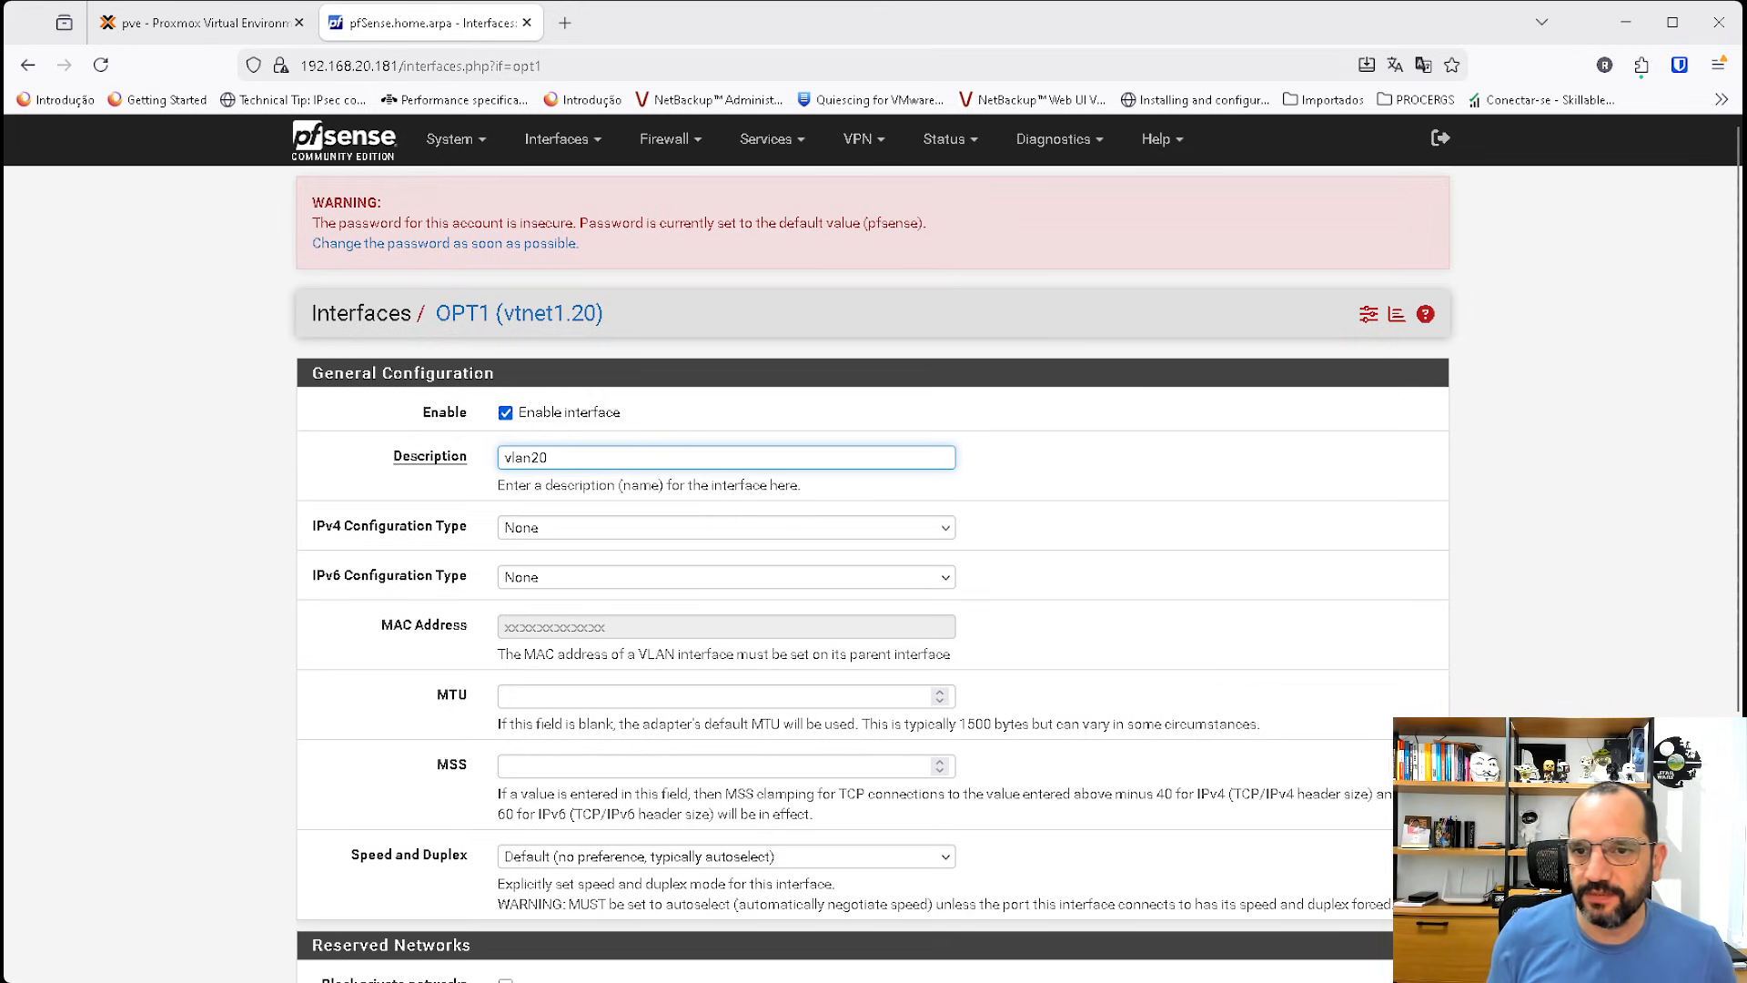
Set the interface's IPv4 configuration to Static IPv4 with address 192.168.220.1 and a /24 mask.
{"action": "scroll", "coordinate": [569, 533], "scroll_direction": "down", "scroll_amount": 1}
{"action": "left_click", "coordinate": [543, 410]}
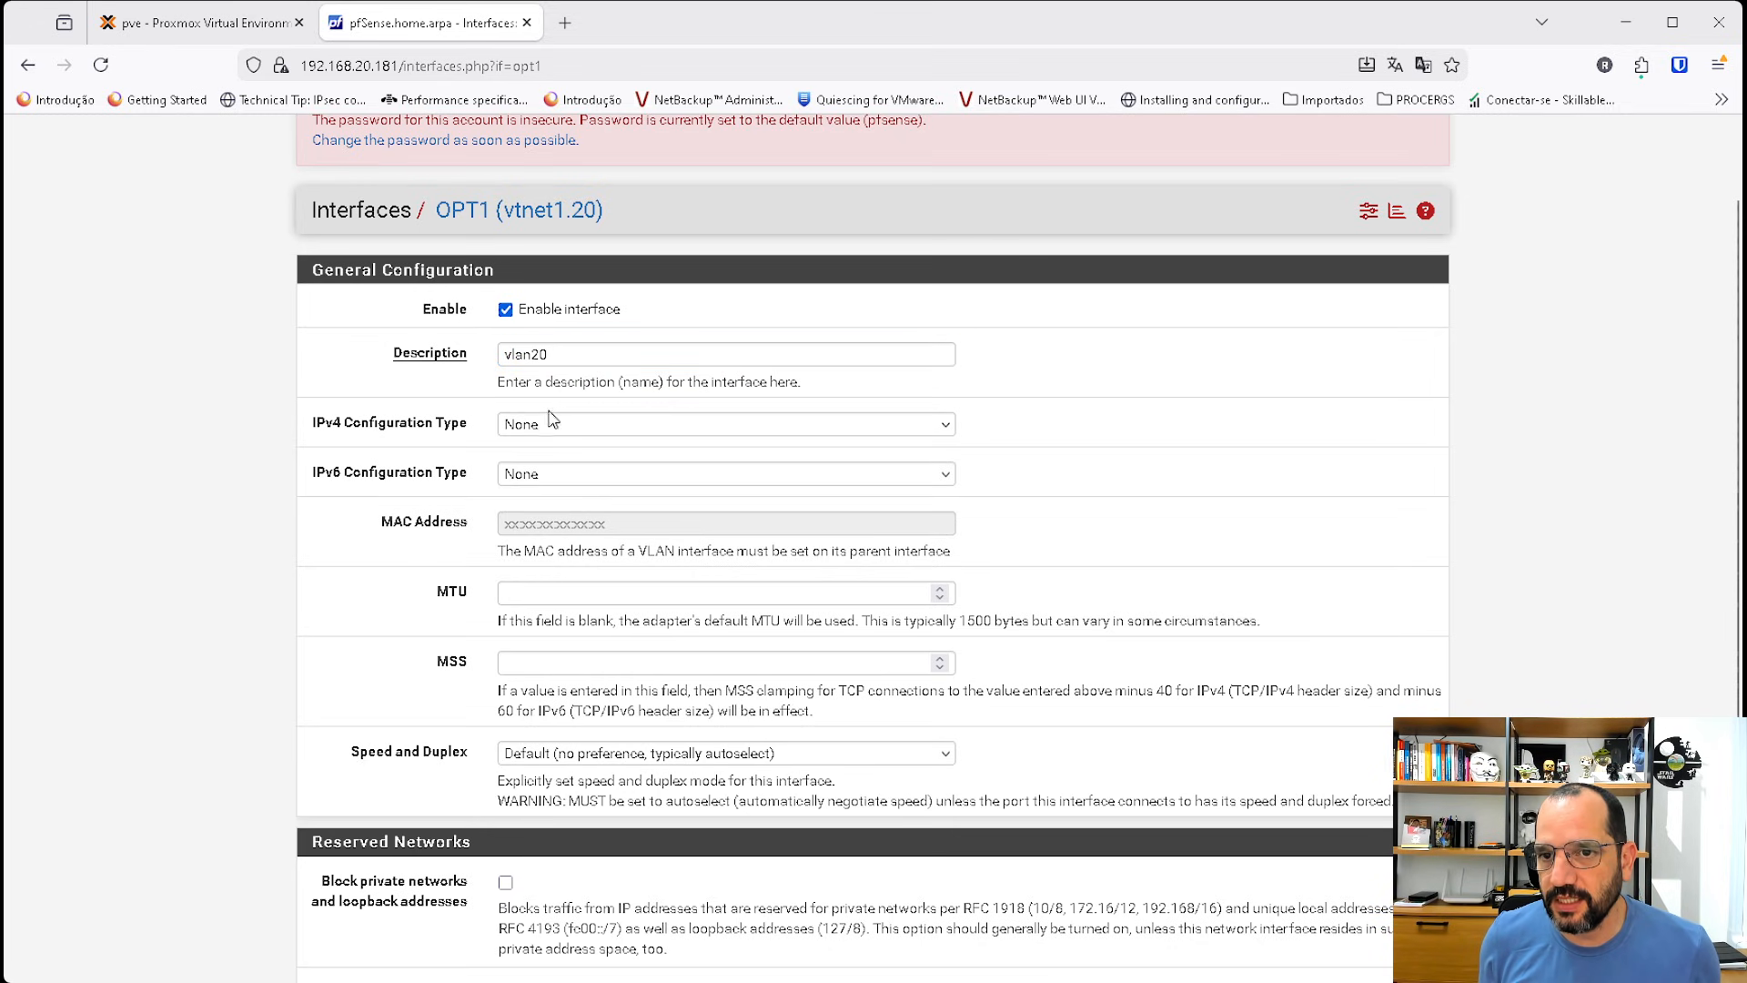
{"action": "left_click", "coordinate": [555, 425]}
{"action": "left_click", "coordinate": [561, 478]}
{"action": "scroll", "coordinate": [726, 678], "scroll_direction": "down", "scroll_amount": 3}
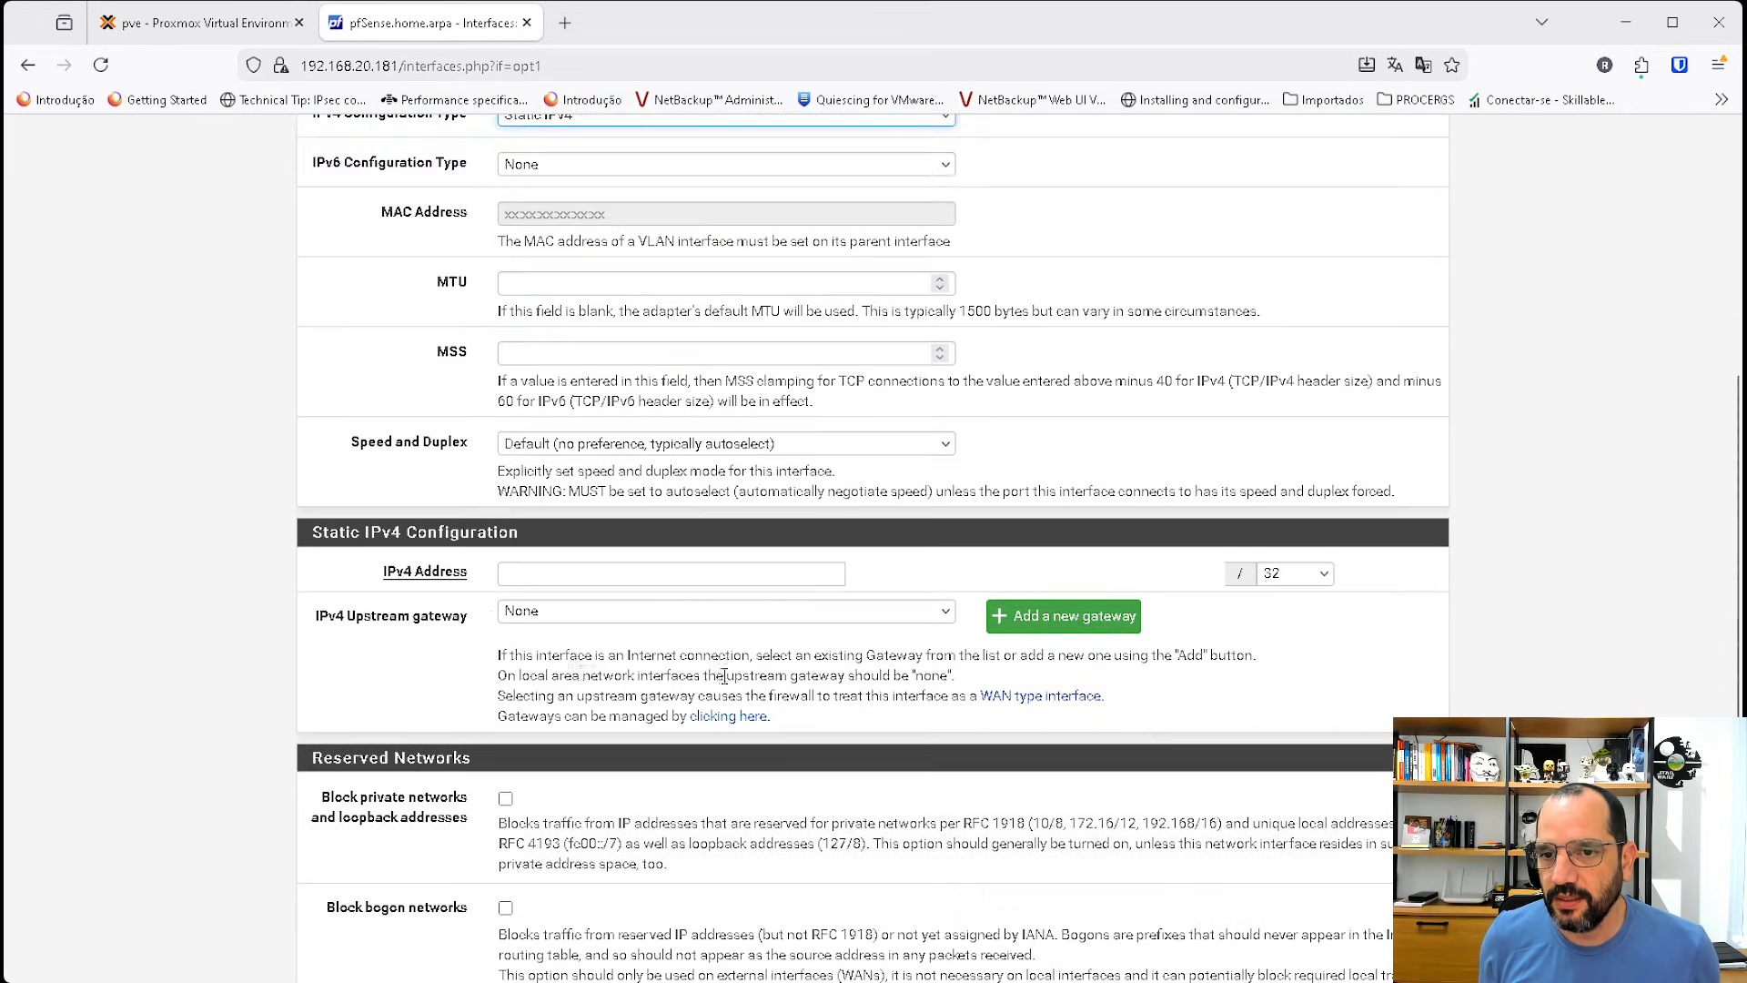
{"action": "left_click", "coordinate": [515, 575]}
{"action": "type", "text": "19"}
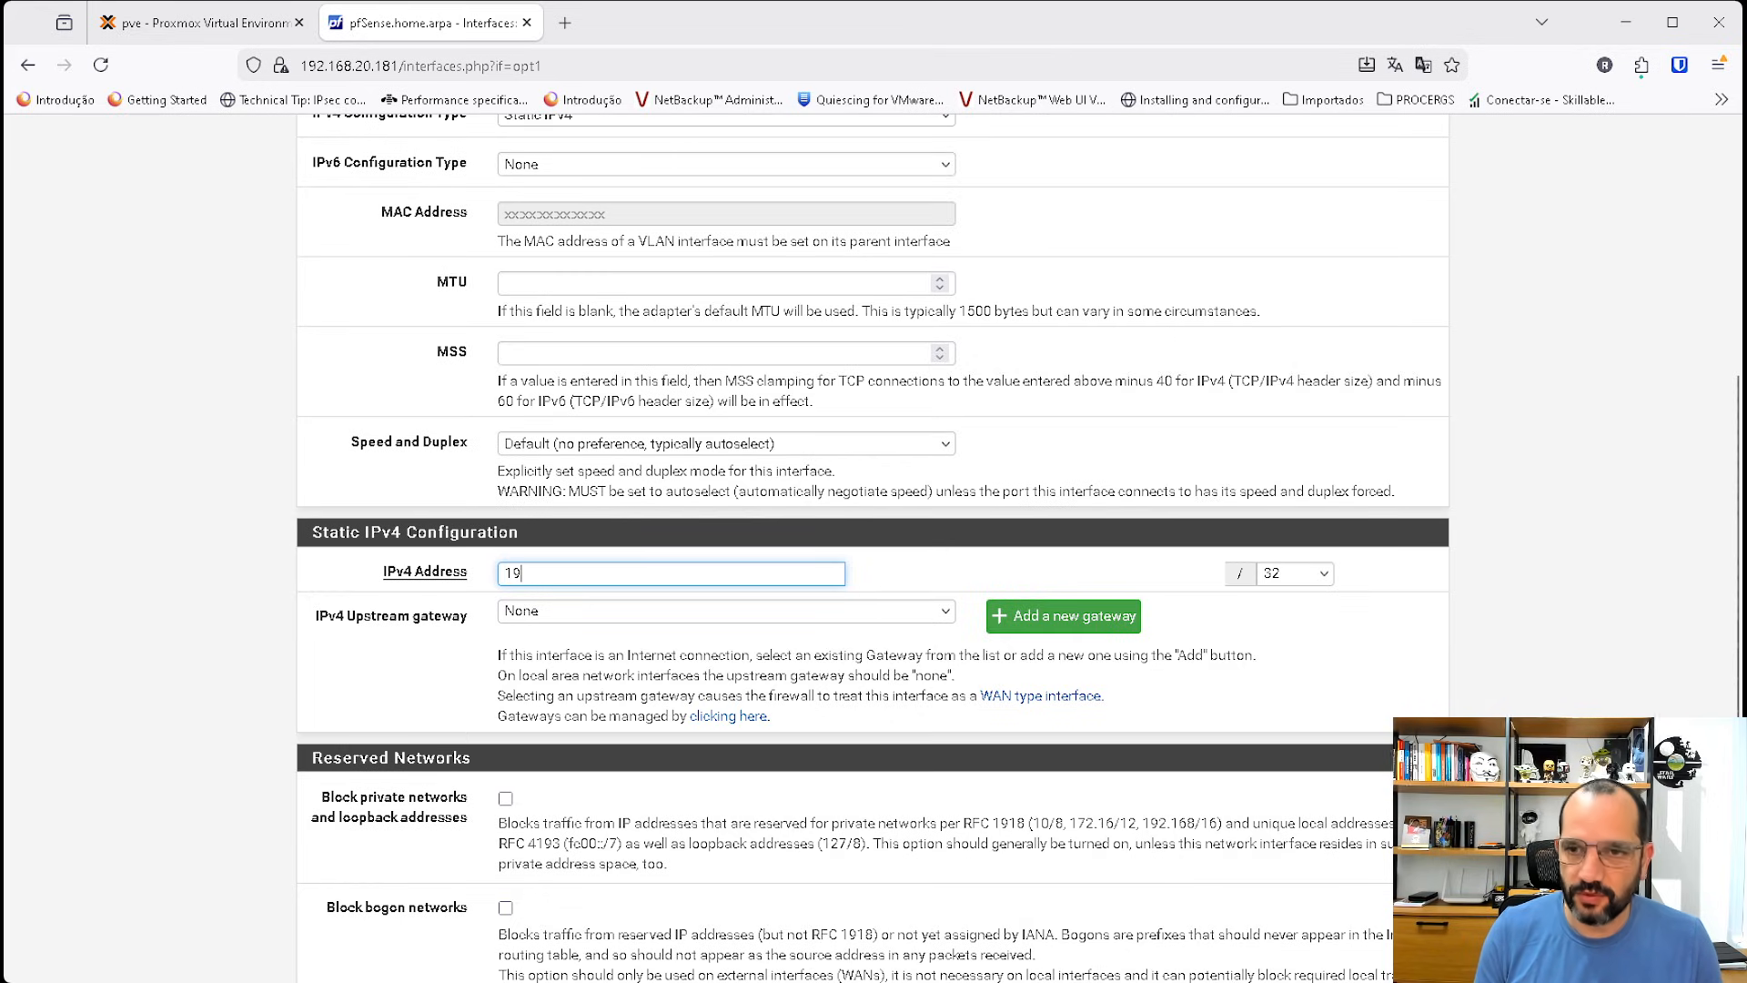
{"action": "type", "text": "2.168.220.1"}
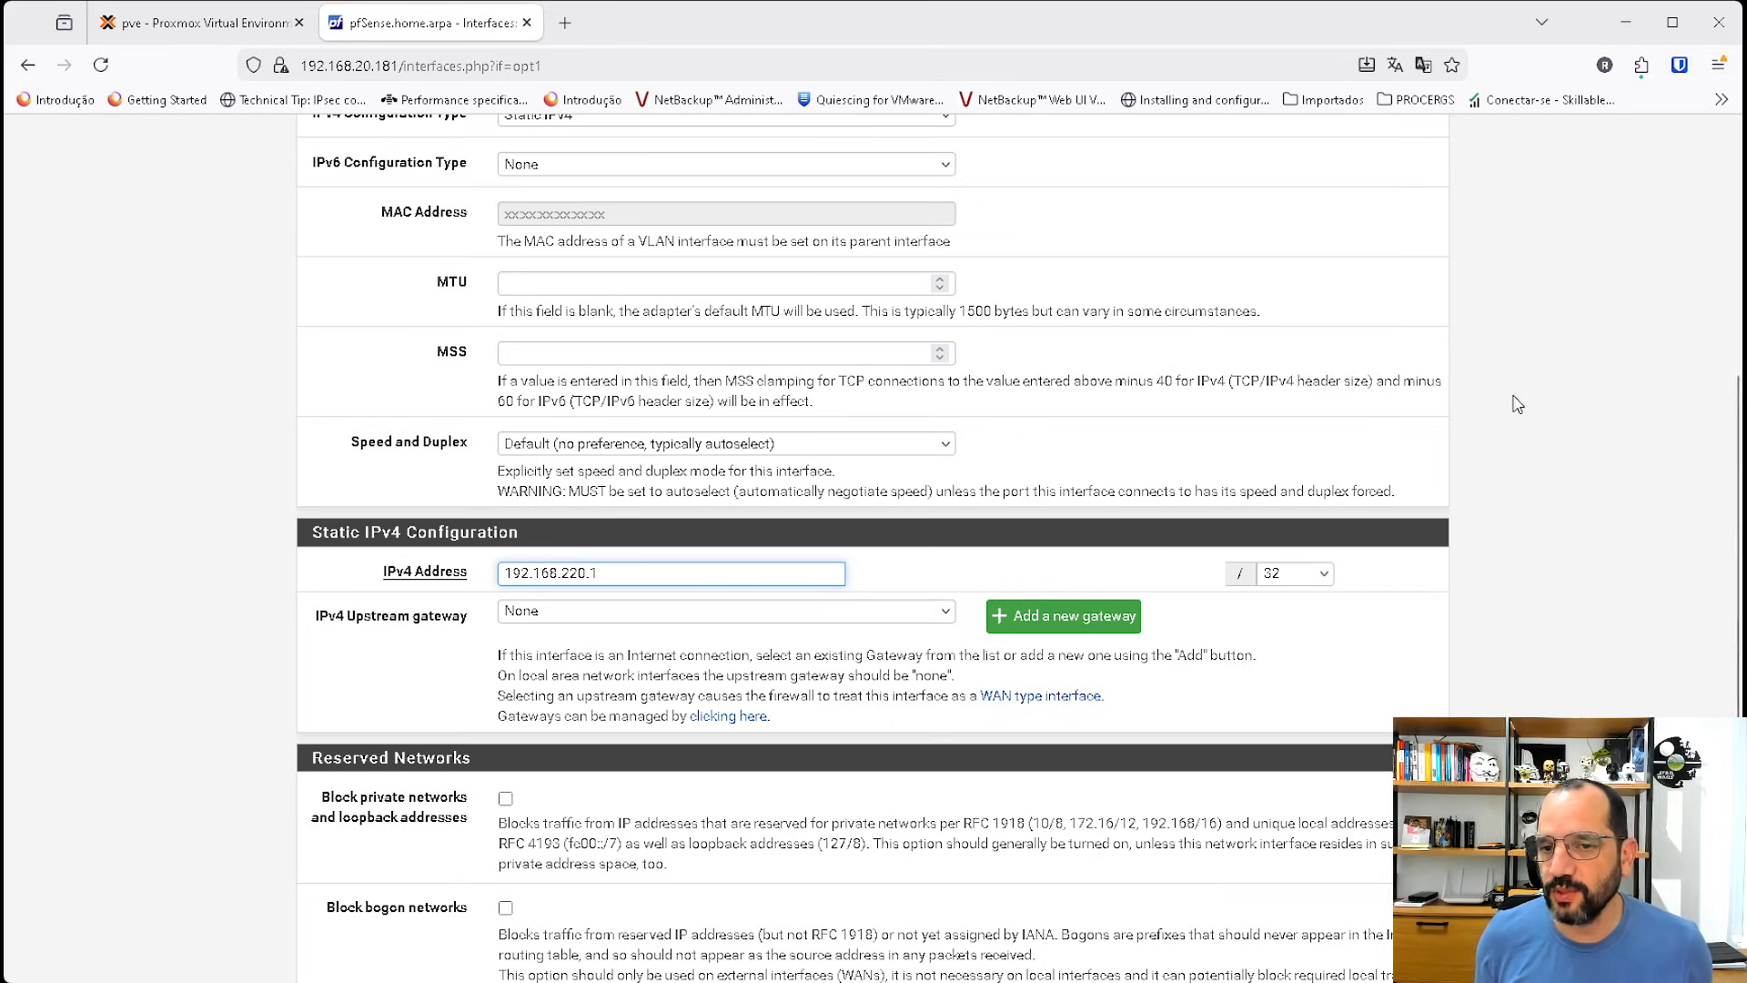
{"action": "key", "text": "Tab"}
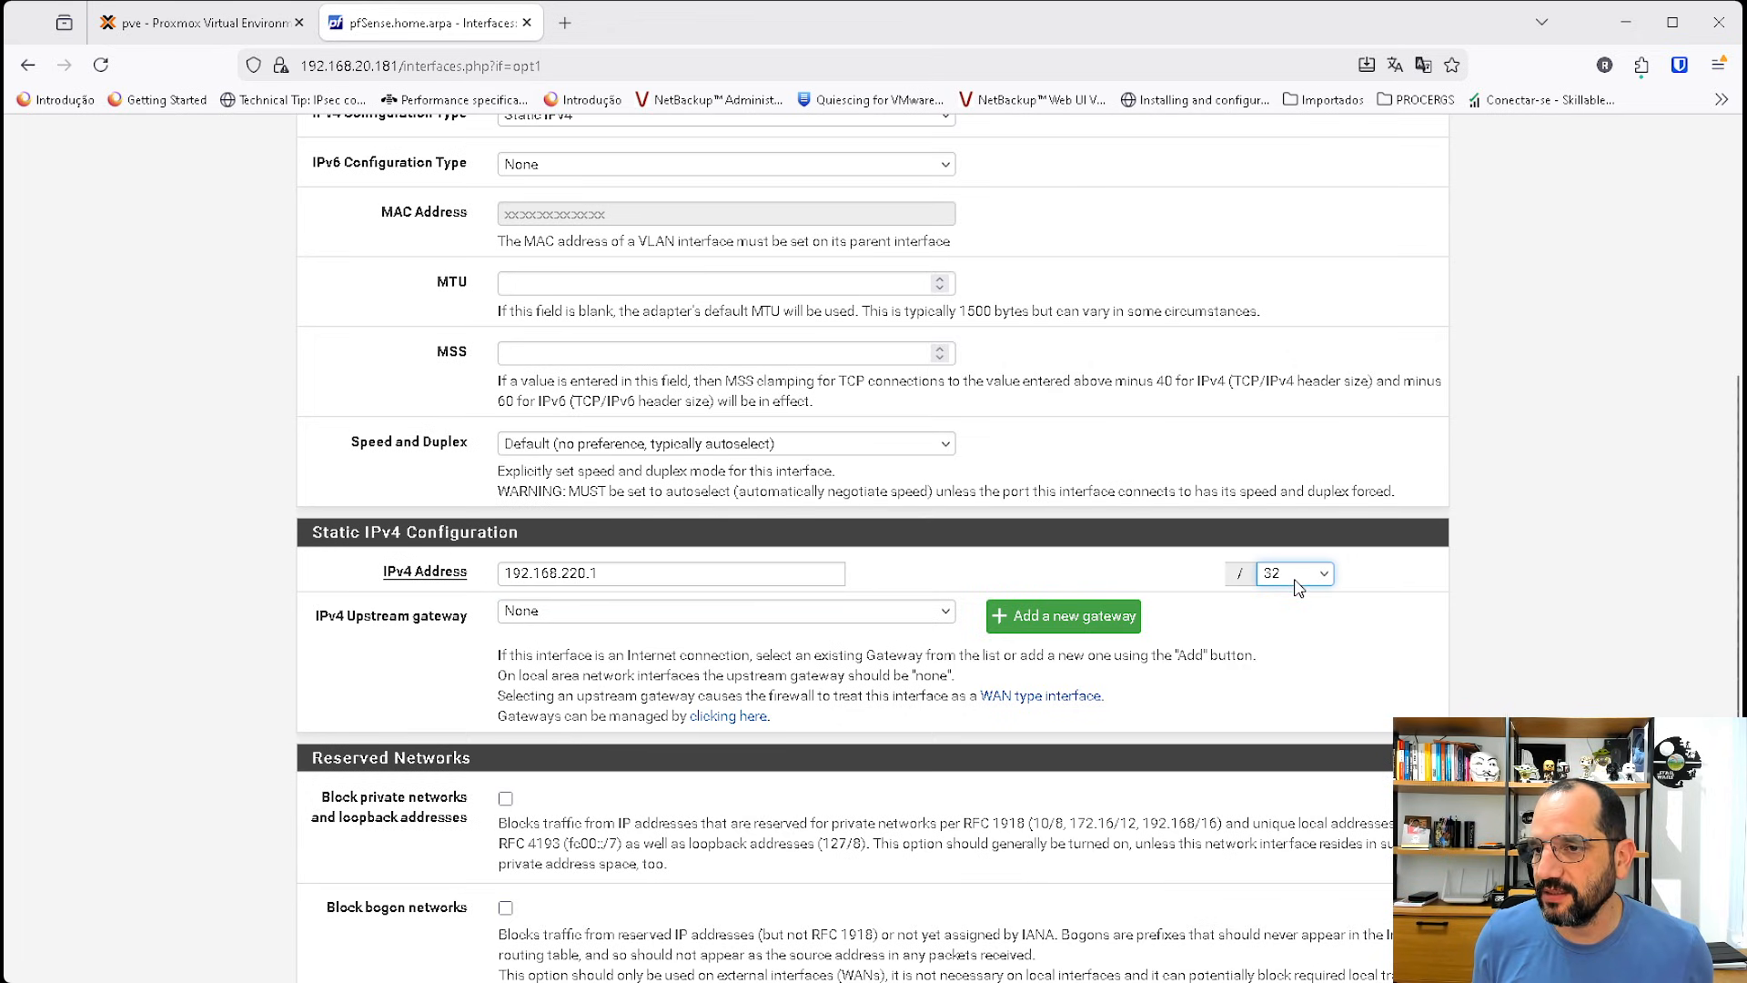
{"action": "type", "text": "24"}
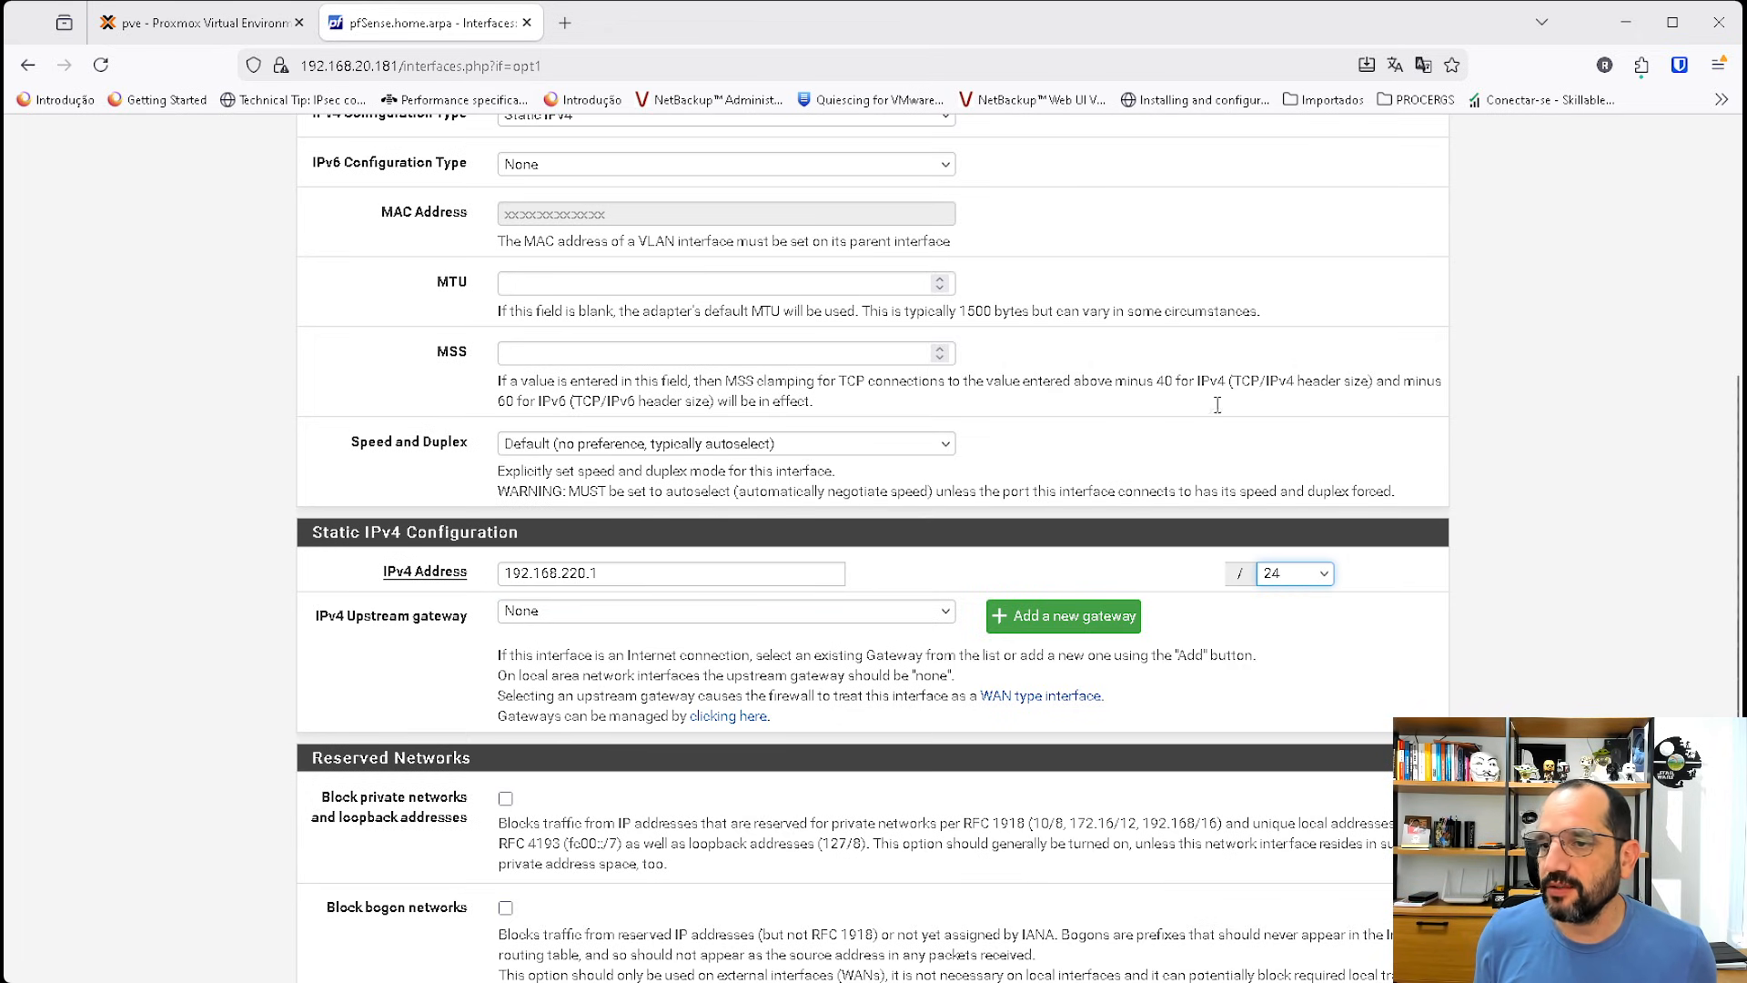
Save the vlan20 interface settings and apply the changes.
{"action": "scroll", "coordinate": [683, 610], "scroll_direction": "down", "scroll_amount": 2}
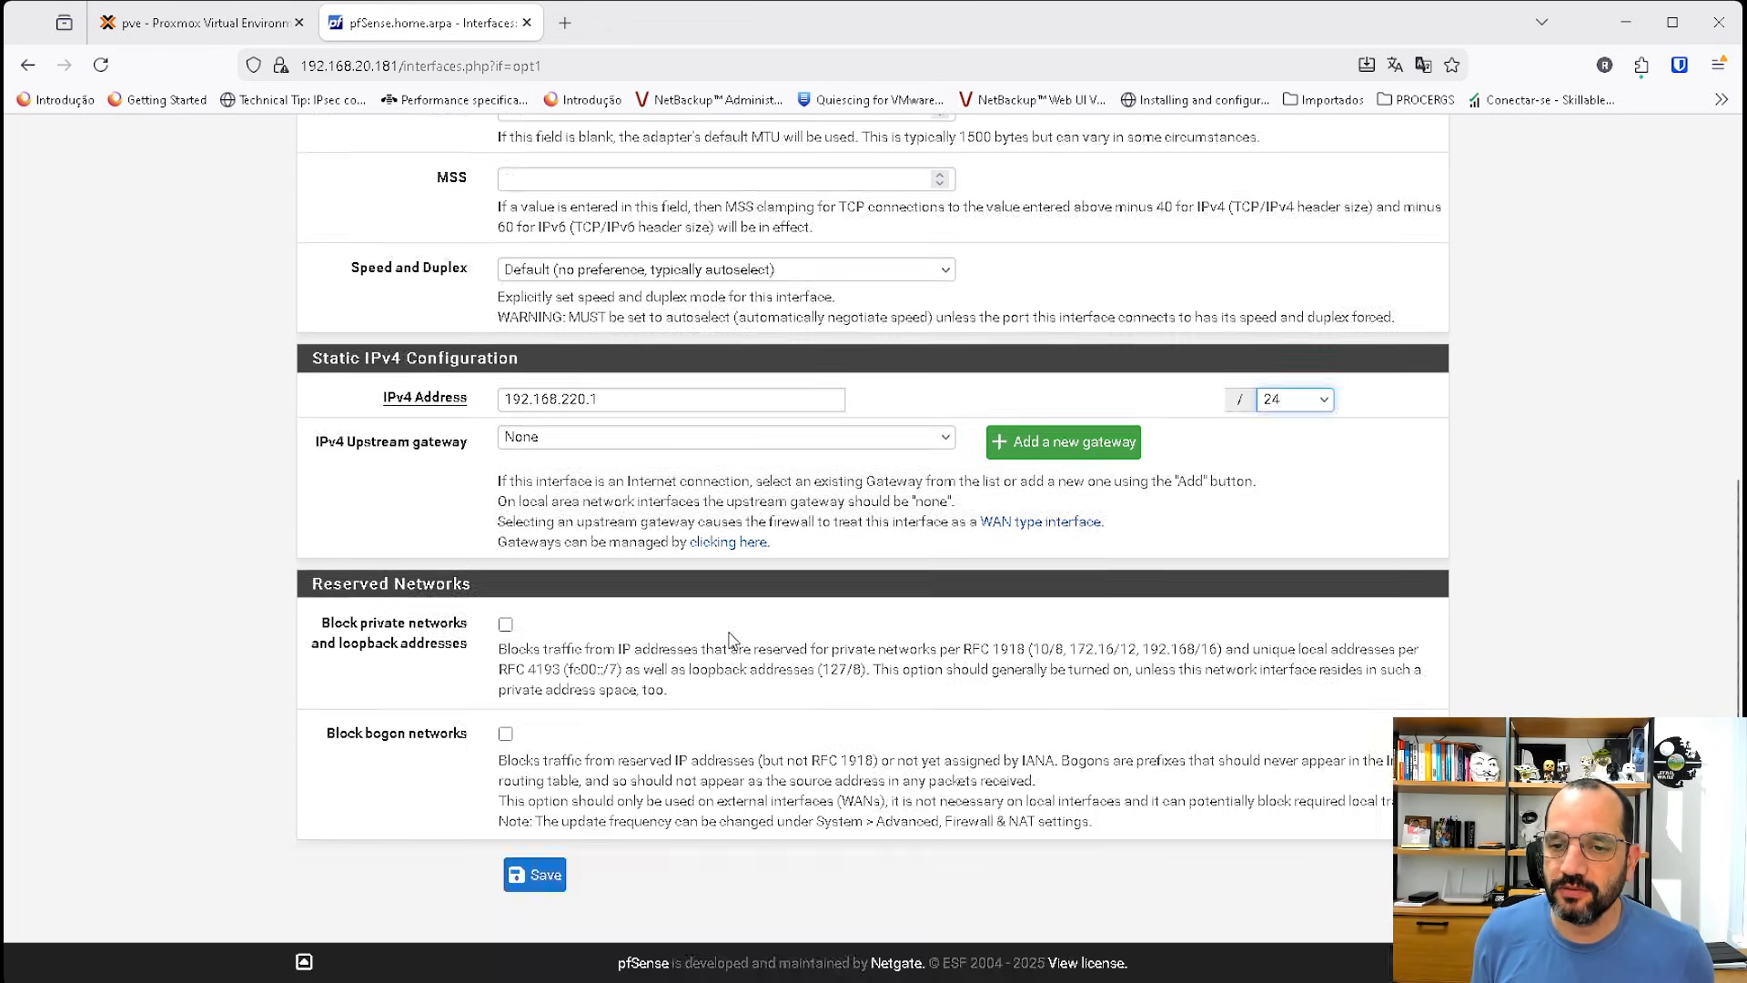
{"action": "scroll", "coordinate": [758, 620], "scroll_direction": "up", "scroll_amount": 5}
{"action": "scroll", "coordinate": [764, 605], "scroll_direction": "down", "scroll_amount": 3}
{"action": "scroll", "coordinate": [773, 582], "scroll_direction": "up", "scroll_amount": 2}
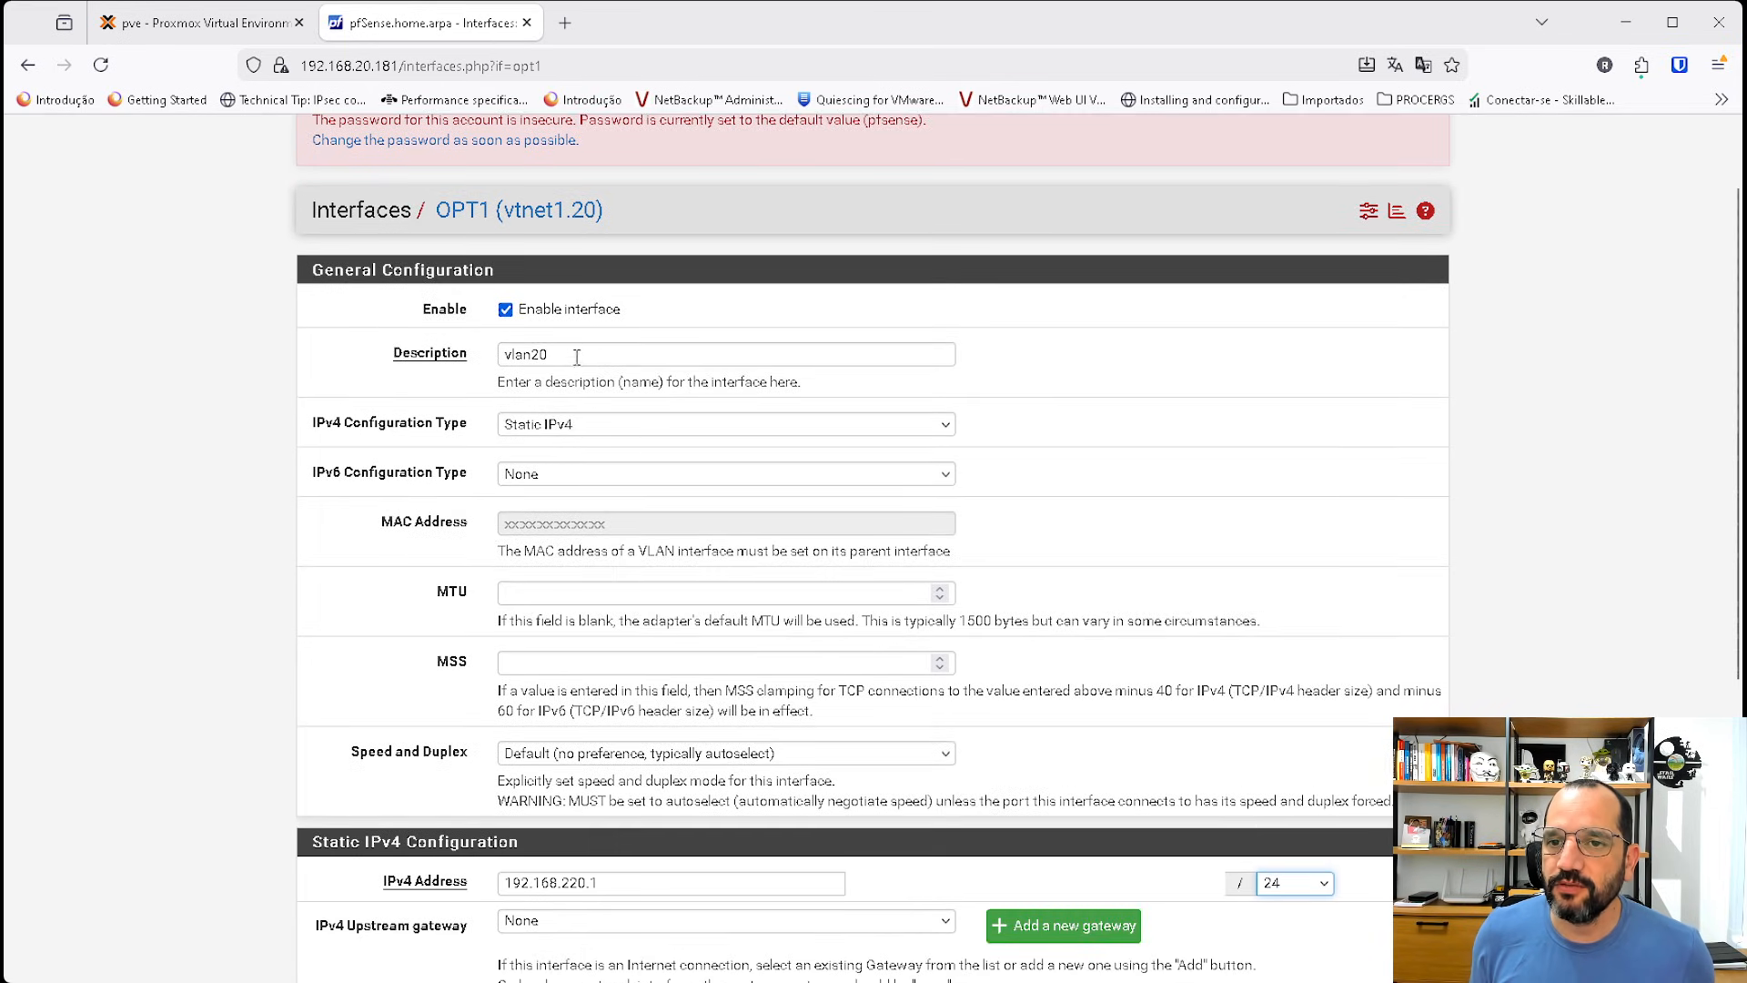
{"action": "scroll", "coordinate": [631, 528], "scroll_direction": "down", "scroll_amount": 5}
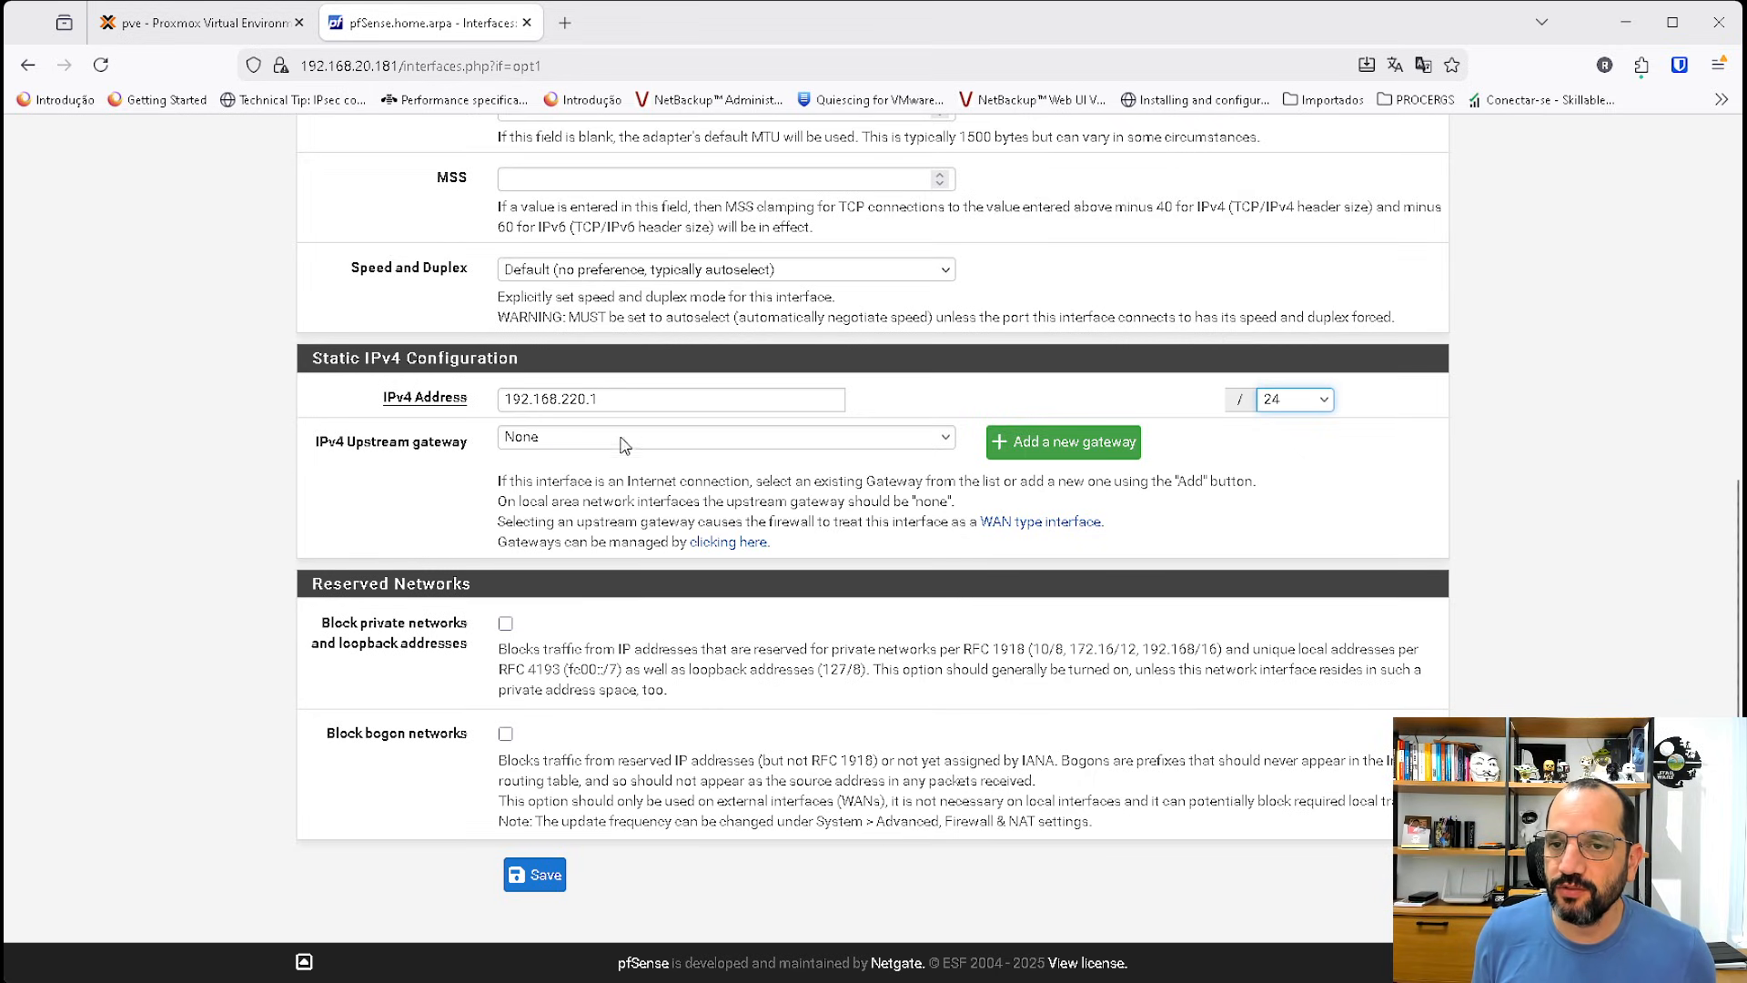
{"action": "left_click", "coordinate": [545, 876]}
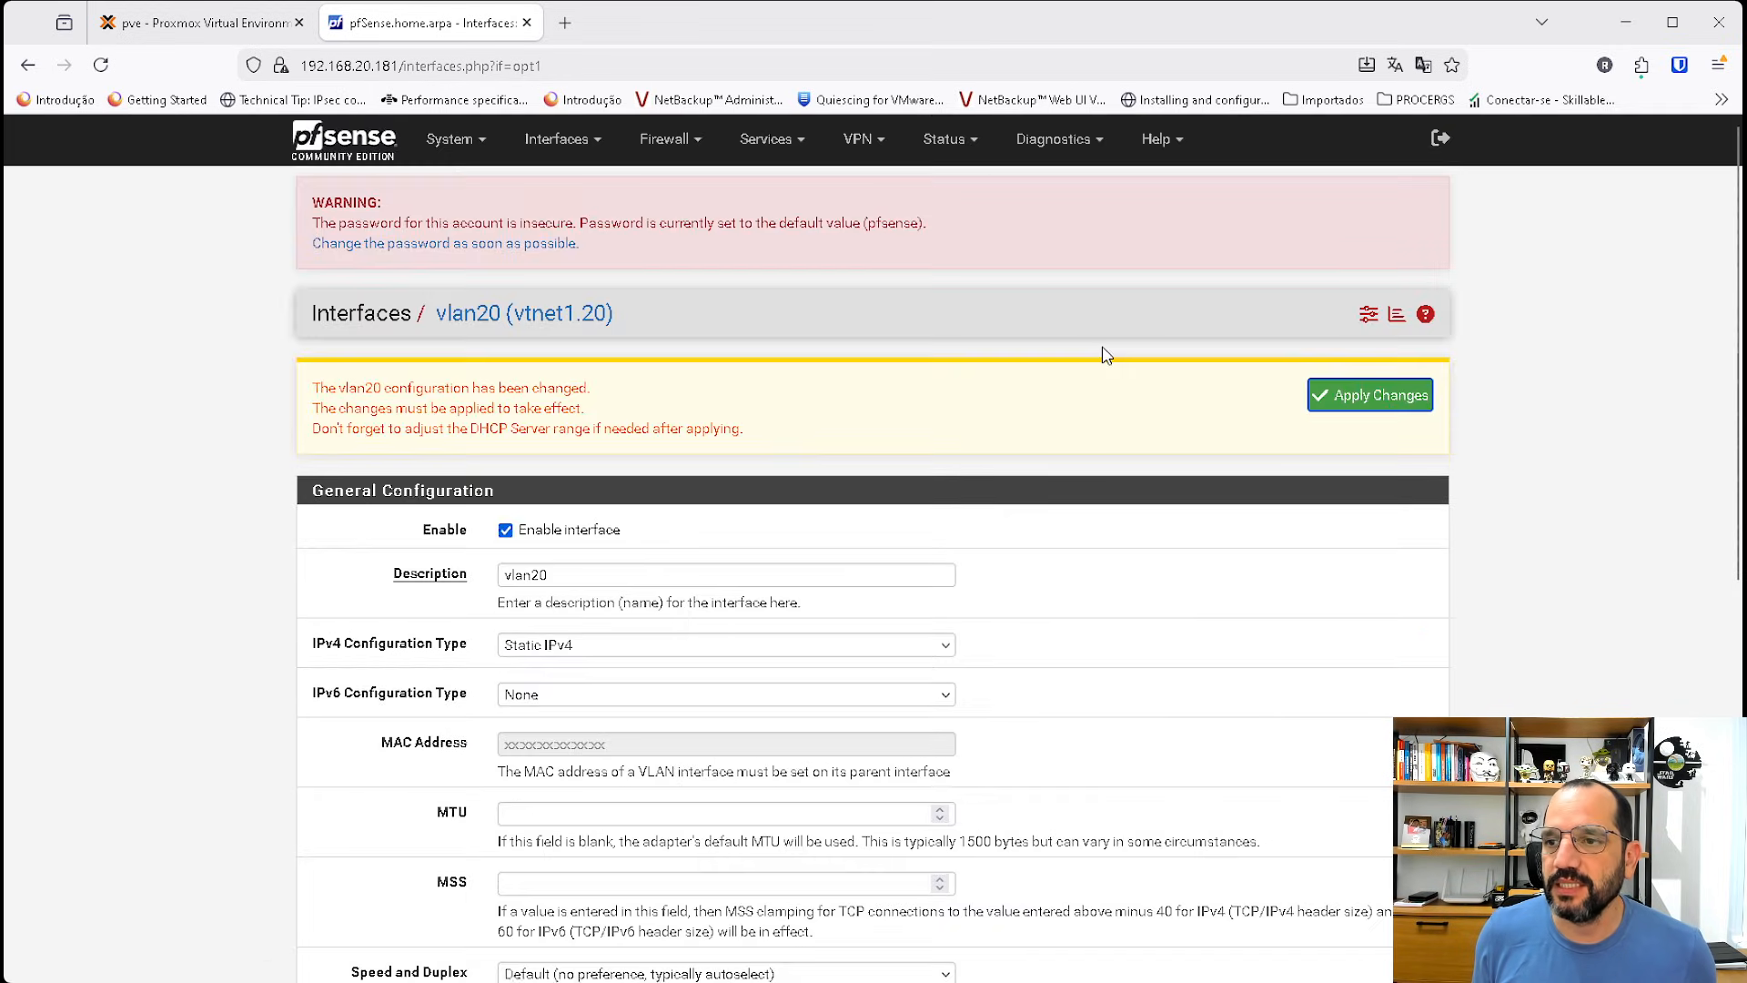
{"action": "left_click", "coordinate": [1347, 406]}
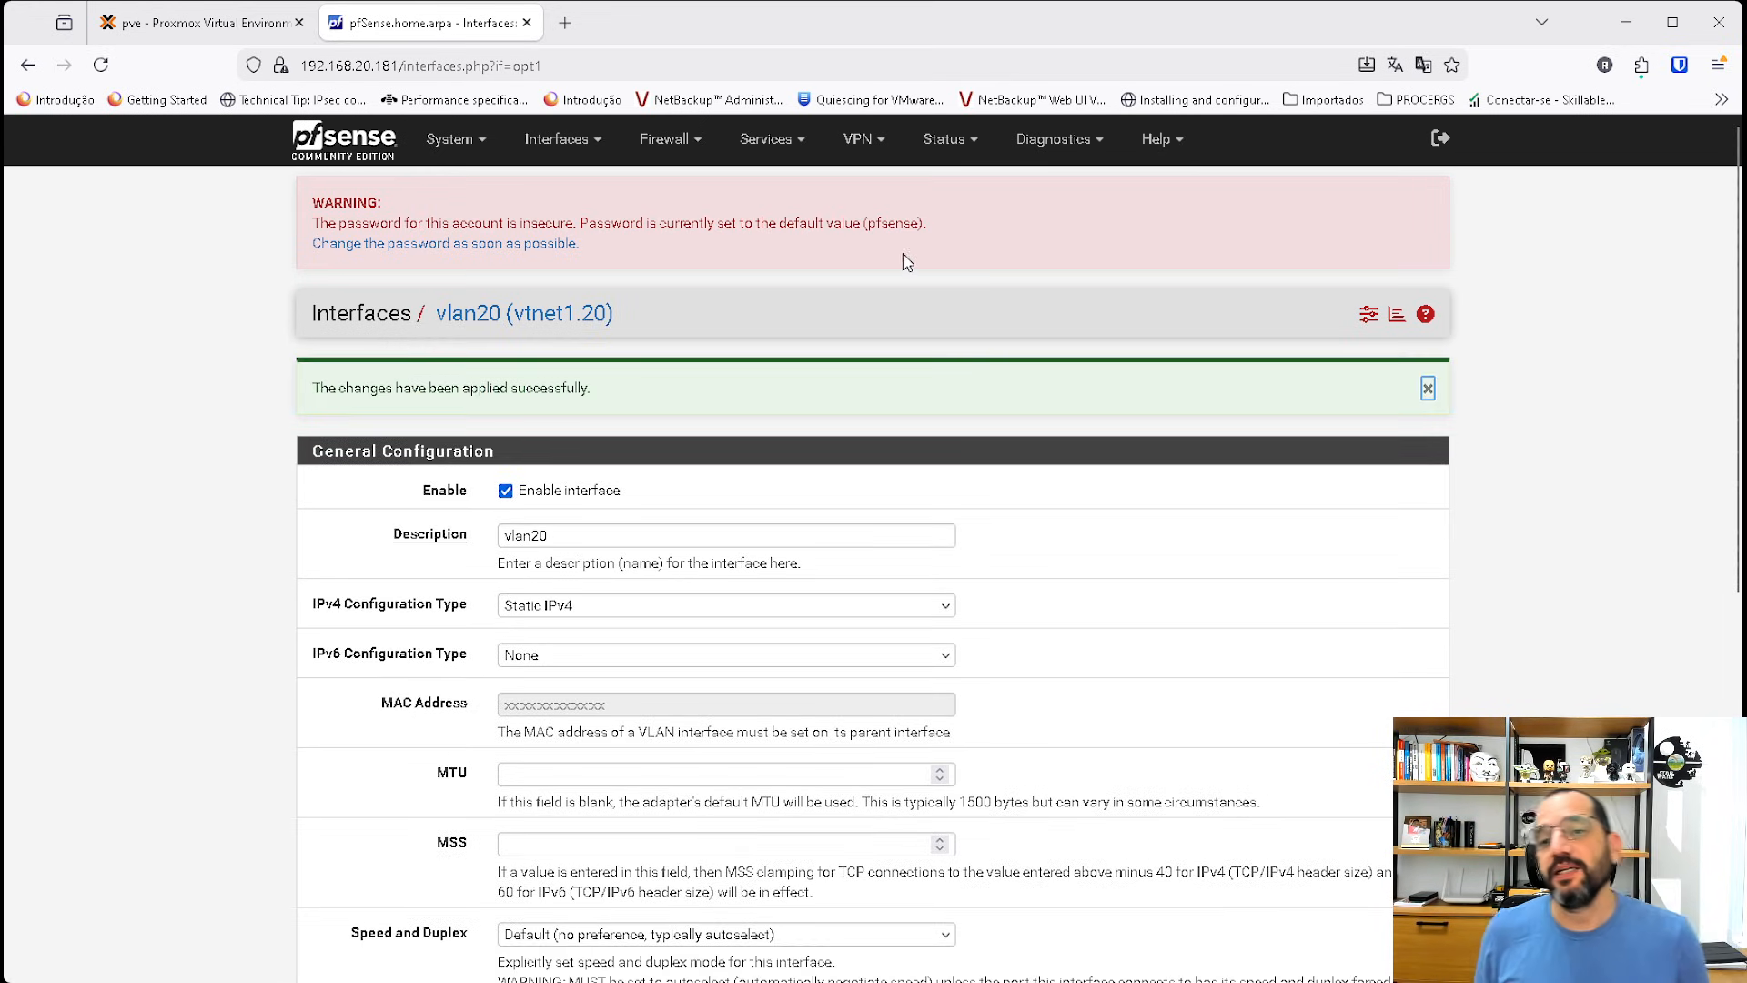
Open the Kea DHCP server settings for the VLAN20 interface and enable the DHCP server on it.
{"action": "left_click", "coordinate": [768, 138]}
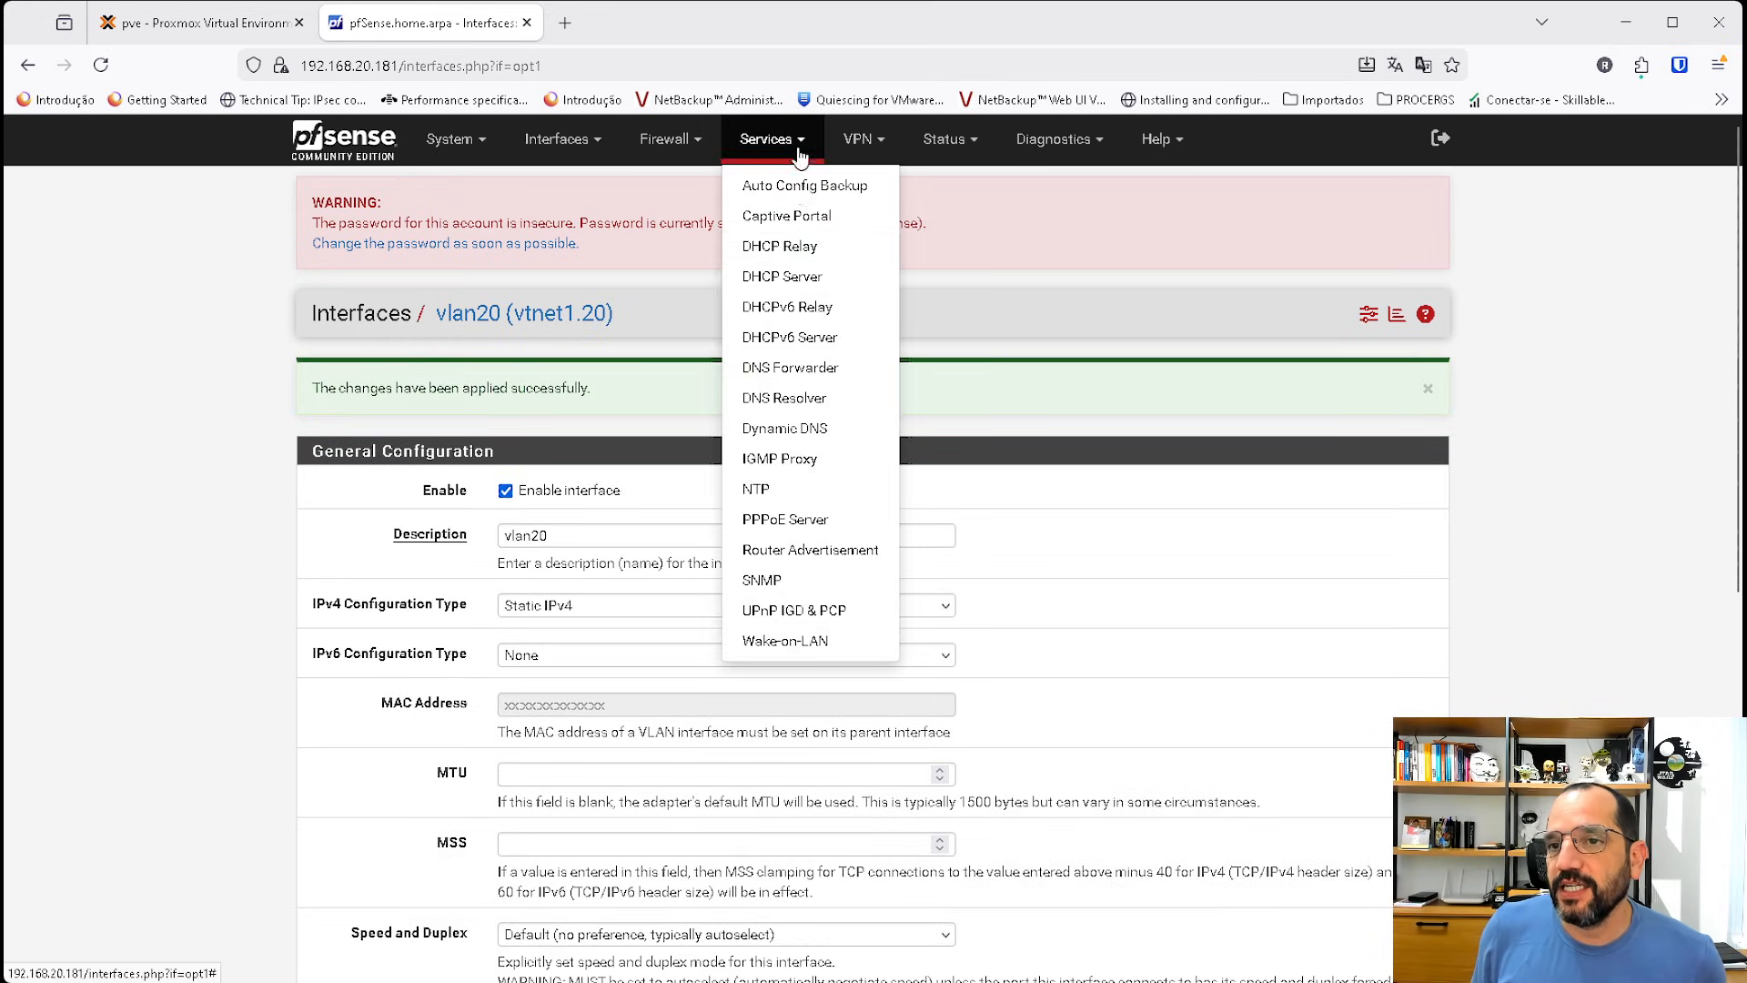
{"action": "left_click", "coordinate": [810, 283]}
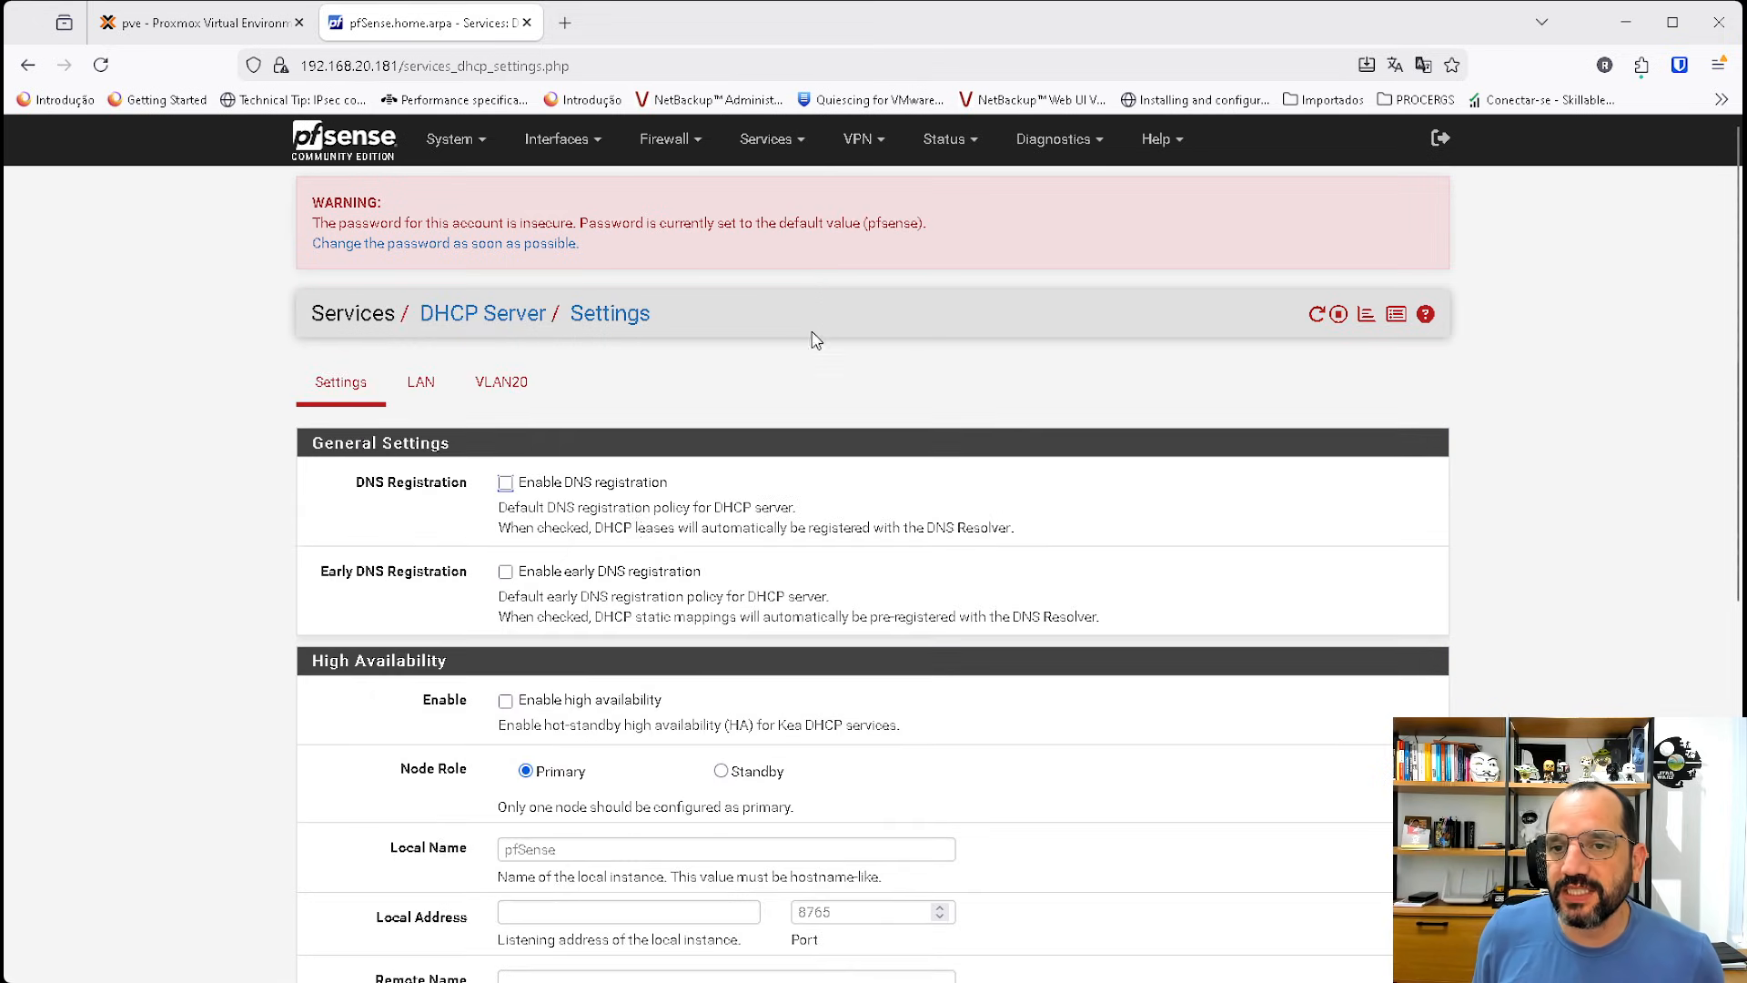
{"action": "scroll", "coordinate": [696, 507], "scroll_direction": "down", "scroll_amount": 3}
{"action": "scroll", "coordinate": [696, 508], "scroll_direction": "up", "scroll_amount": 1}
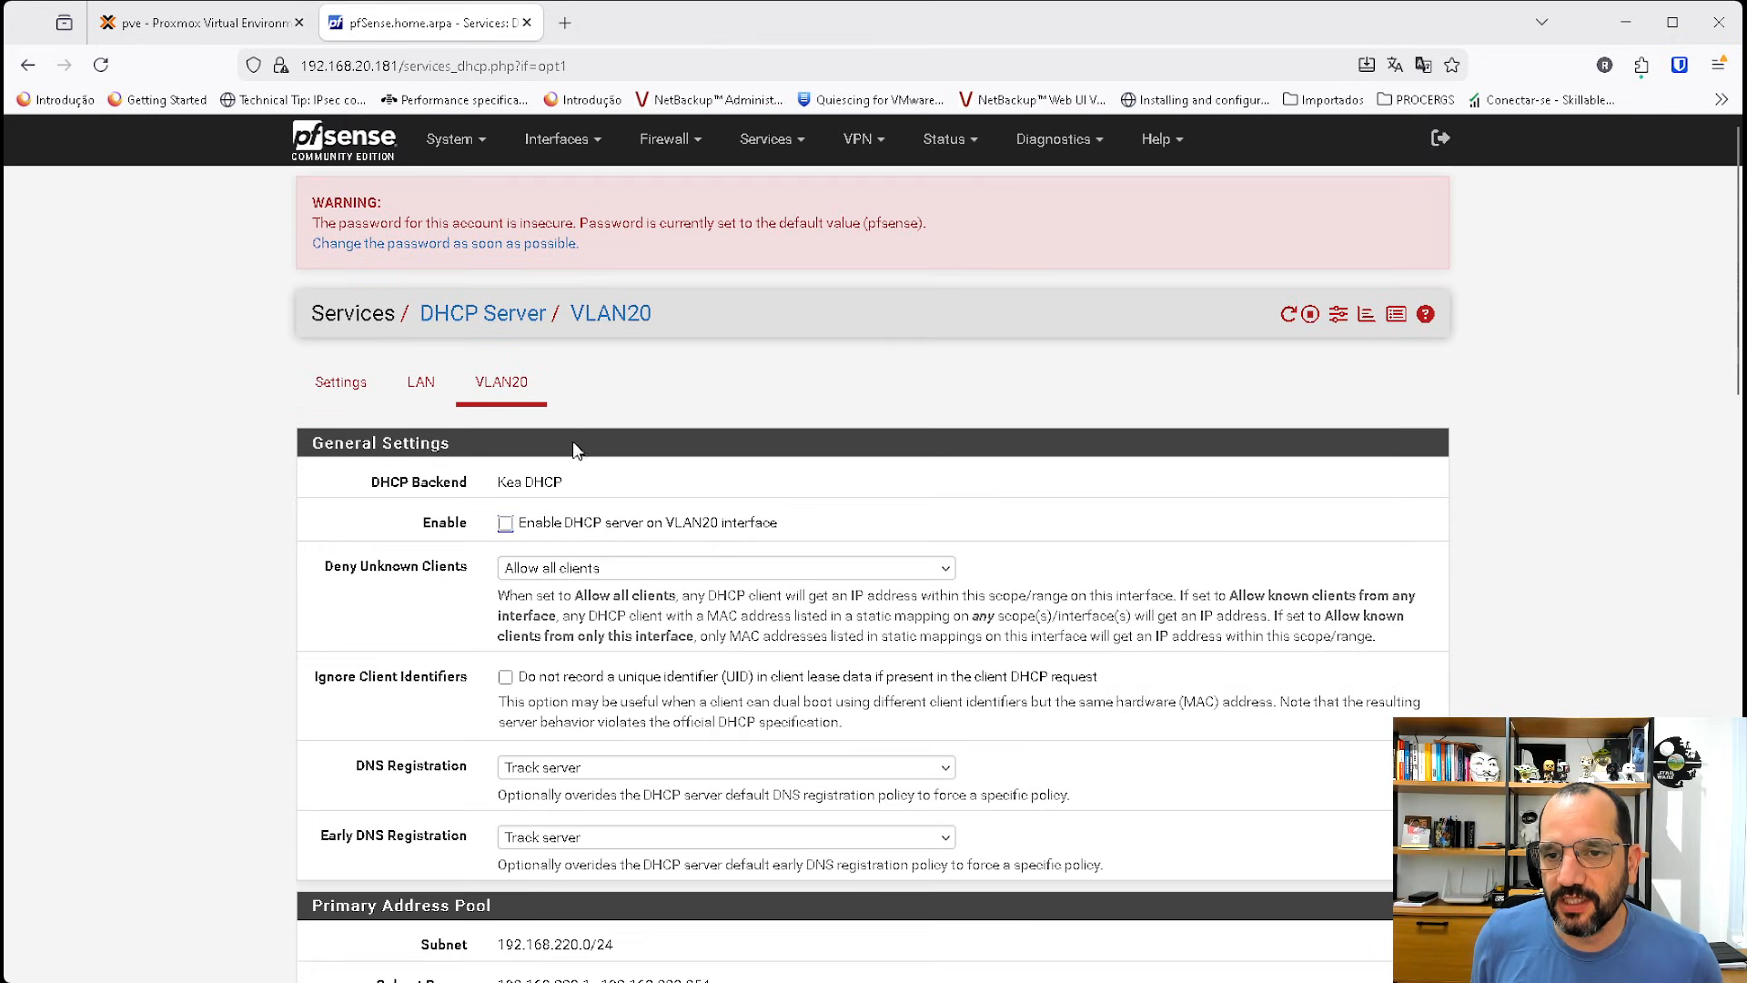
{"action": "left_click", "coordinate": [506, 523]}
{"action": "scroll", "coordinate": [685, 566], "scroll_direction": "down", "scroll_amount": 2}
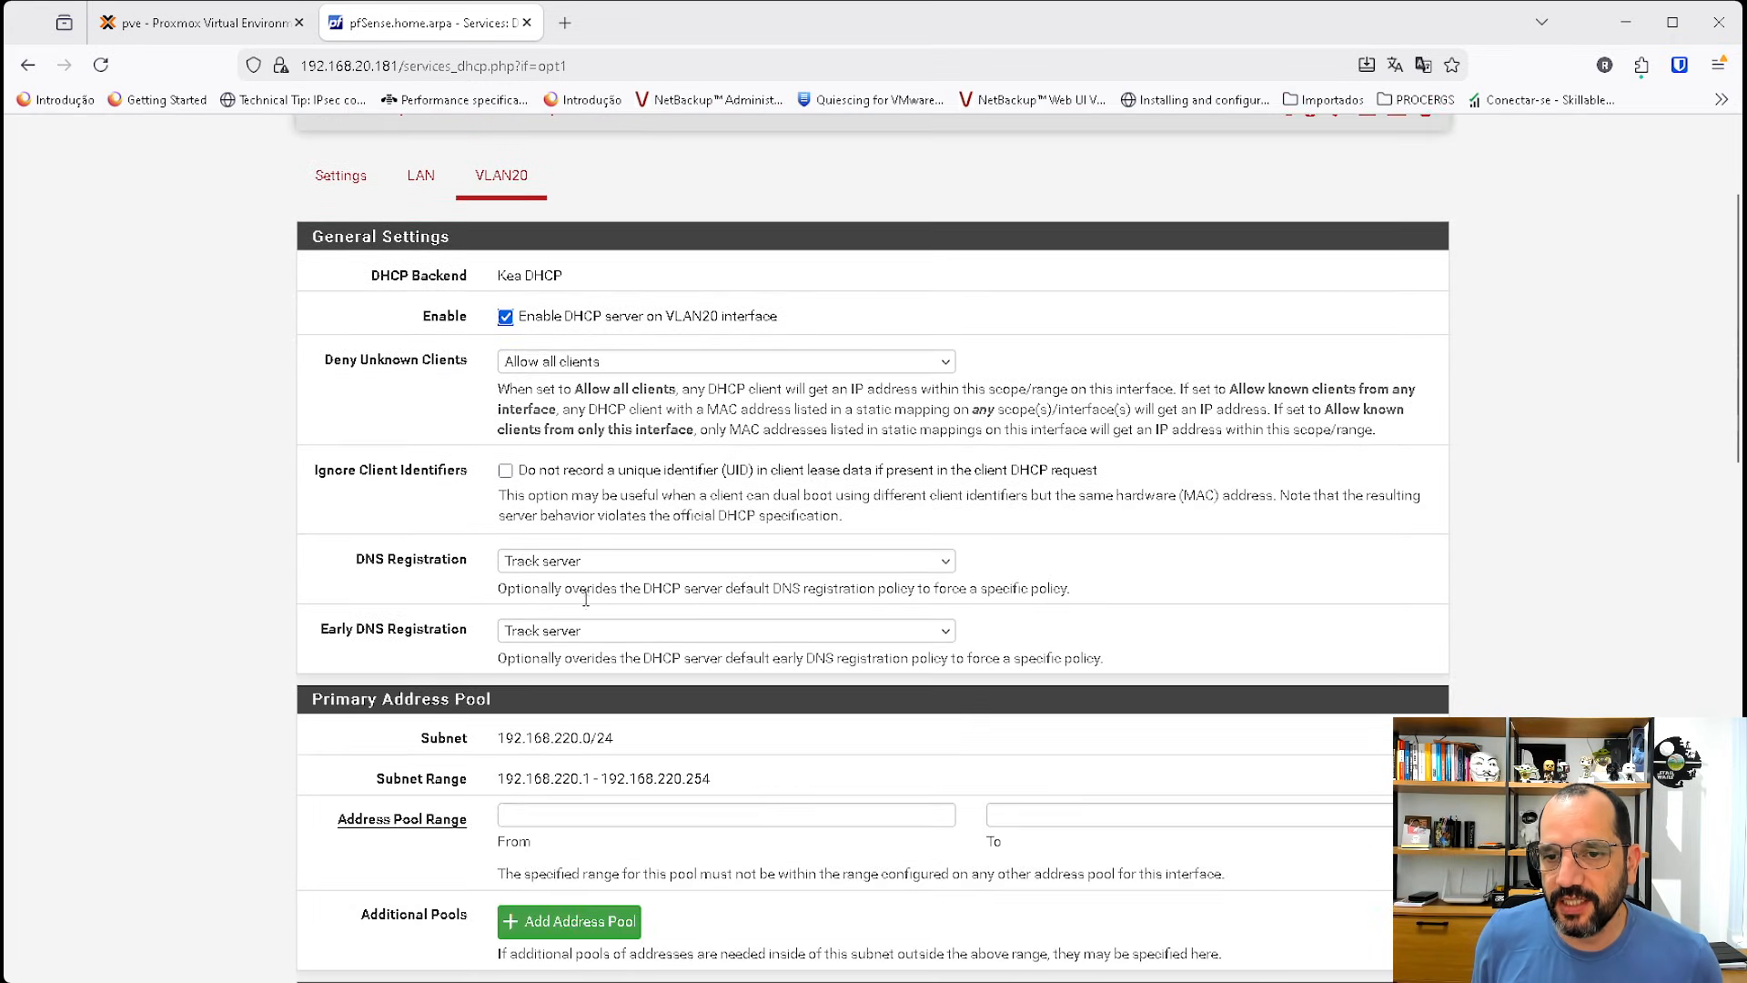
Set the VLAN20 address pool range from 192.168.220.10 to 192.168.220.20.
{"action": "left_click", "coordinate": [557, 816]}
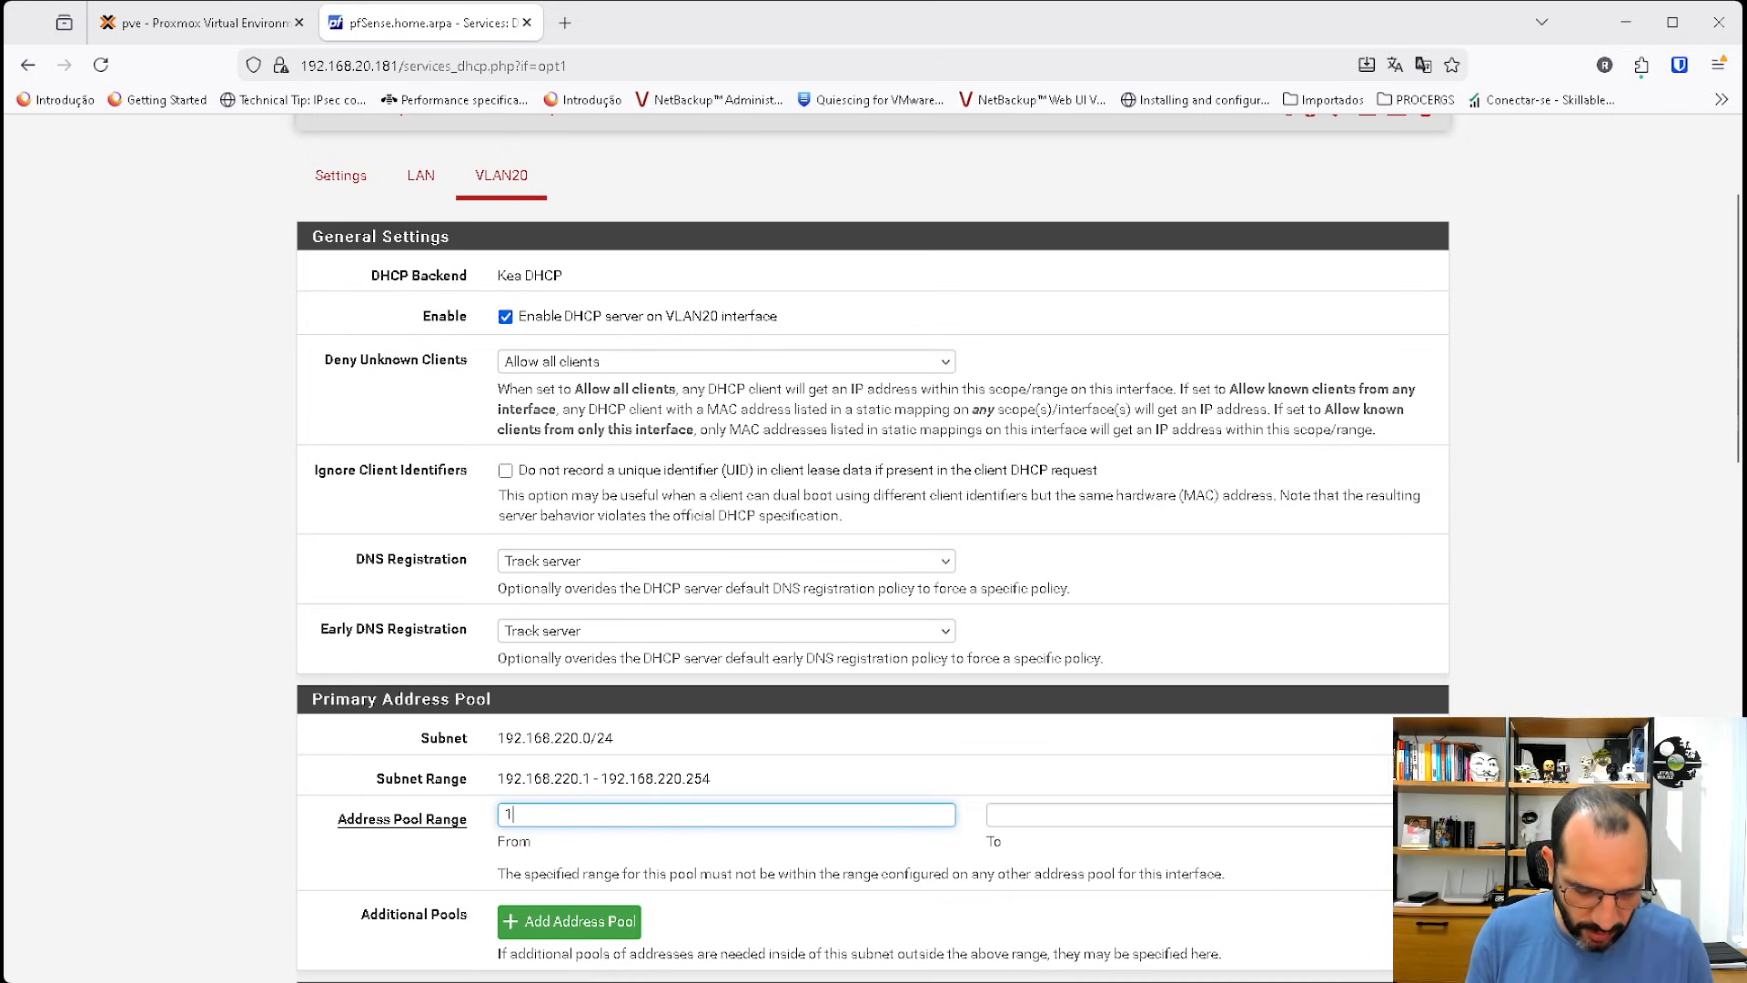
{"action": "type", "text": "192.168."}
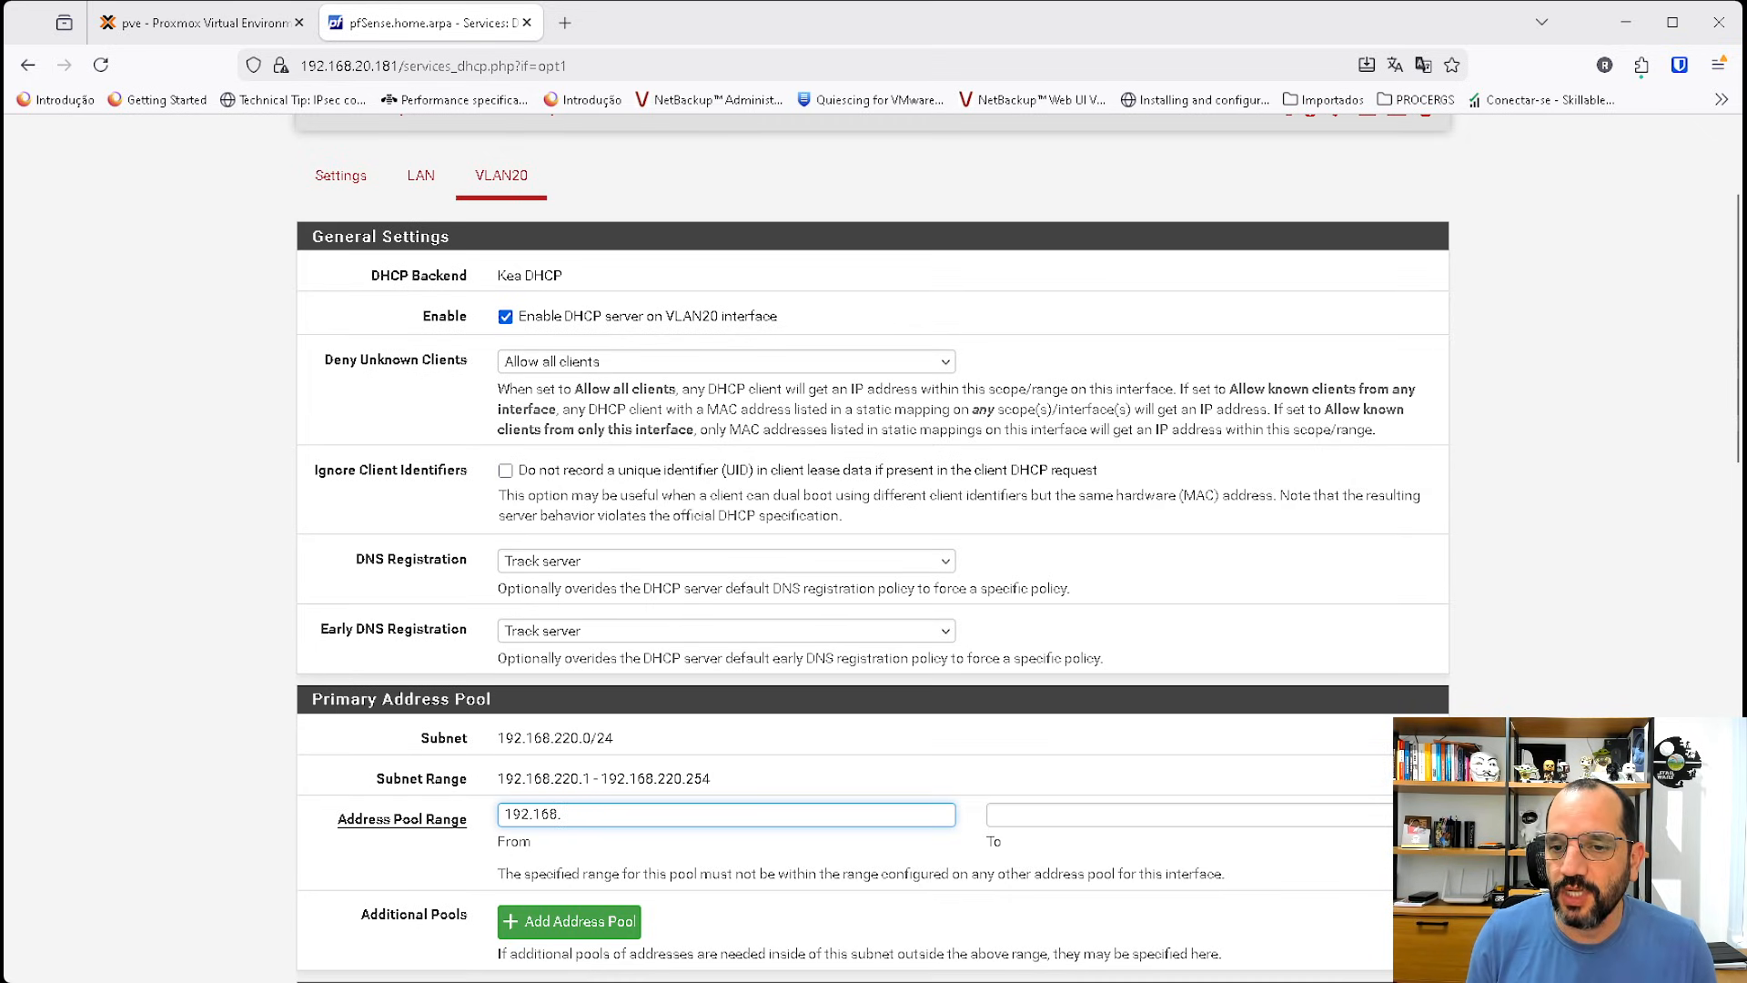
{"action": "type", "text": "220.10"}
{"action": "key", "text": "Tab"}
{"action": "type", "text": "19"}
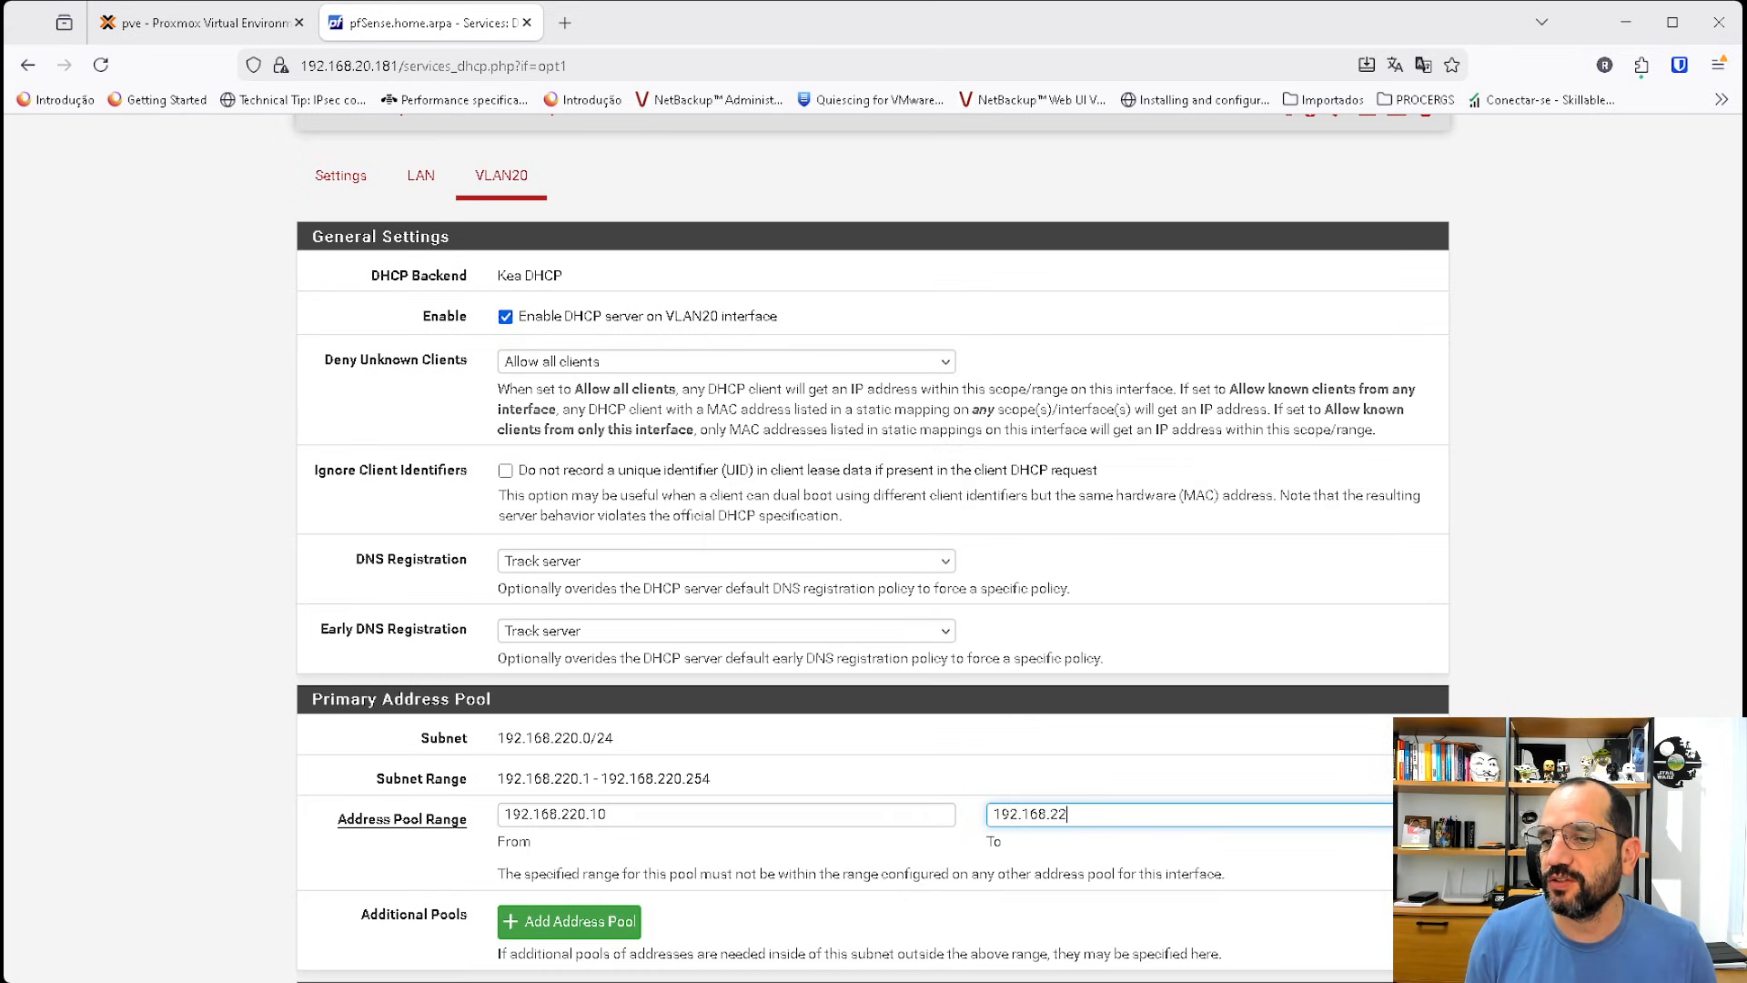
Save the VLAN20 DHCP server settings and apply the changes.
{"action": "scroll", "coordinate": [873, 546], "scroll_direction": "down", "scroll_amount": 15}
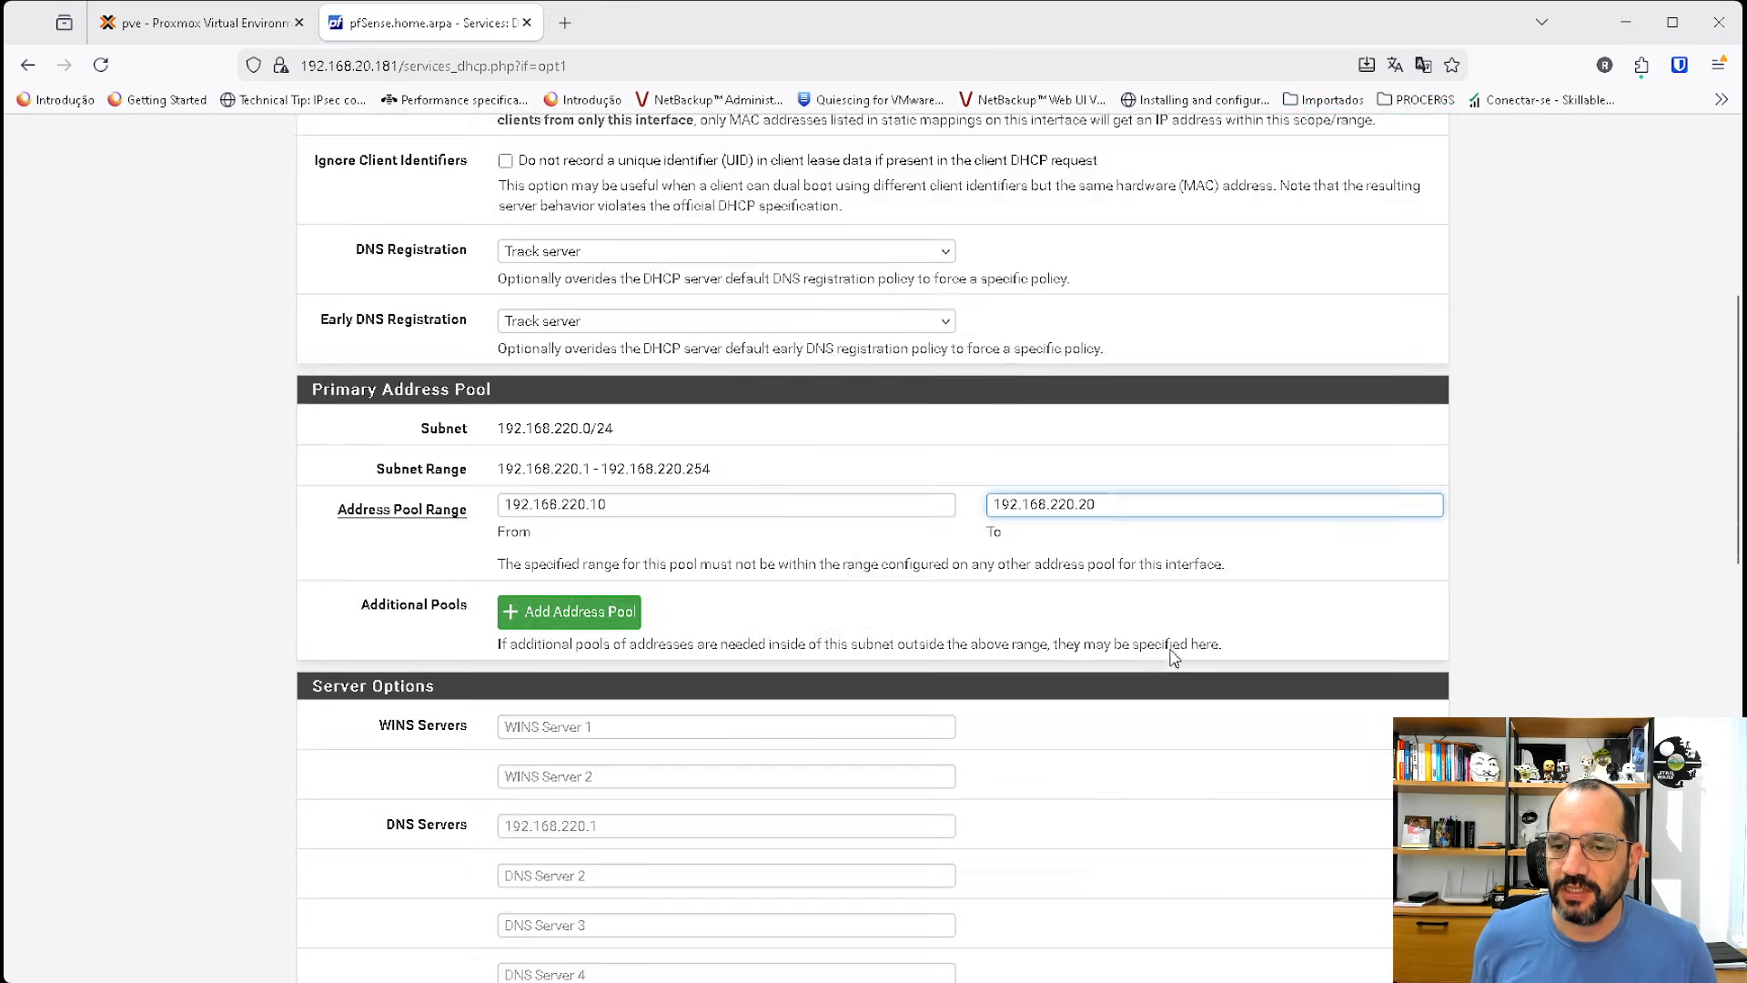
{"action": "left_click", "coordinate": [532, 955]}
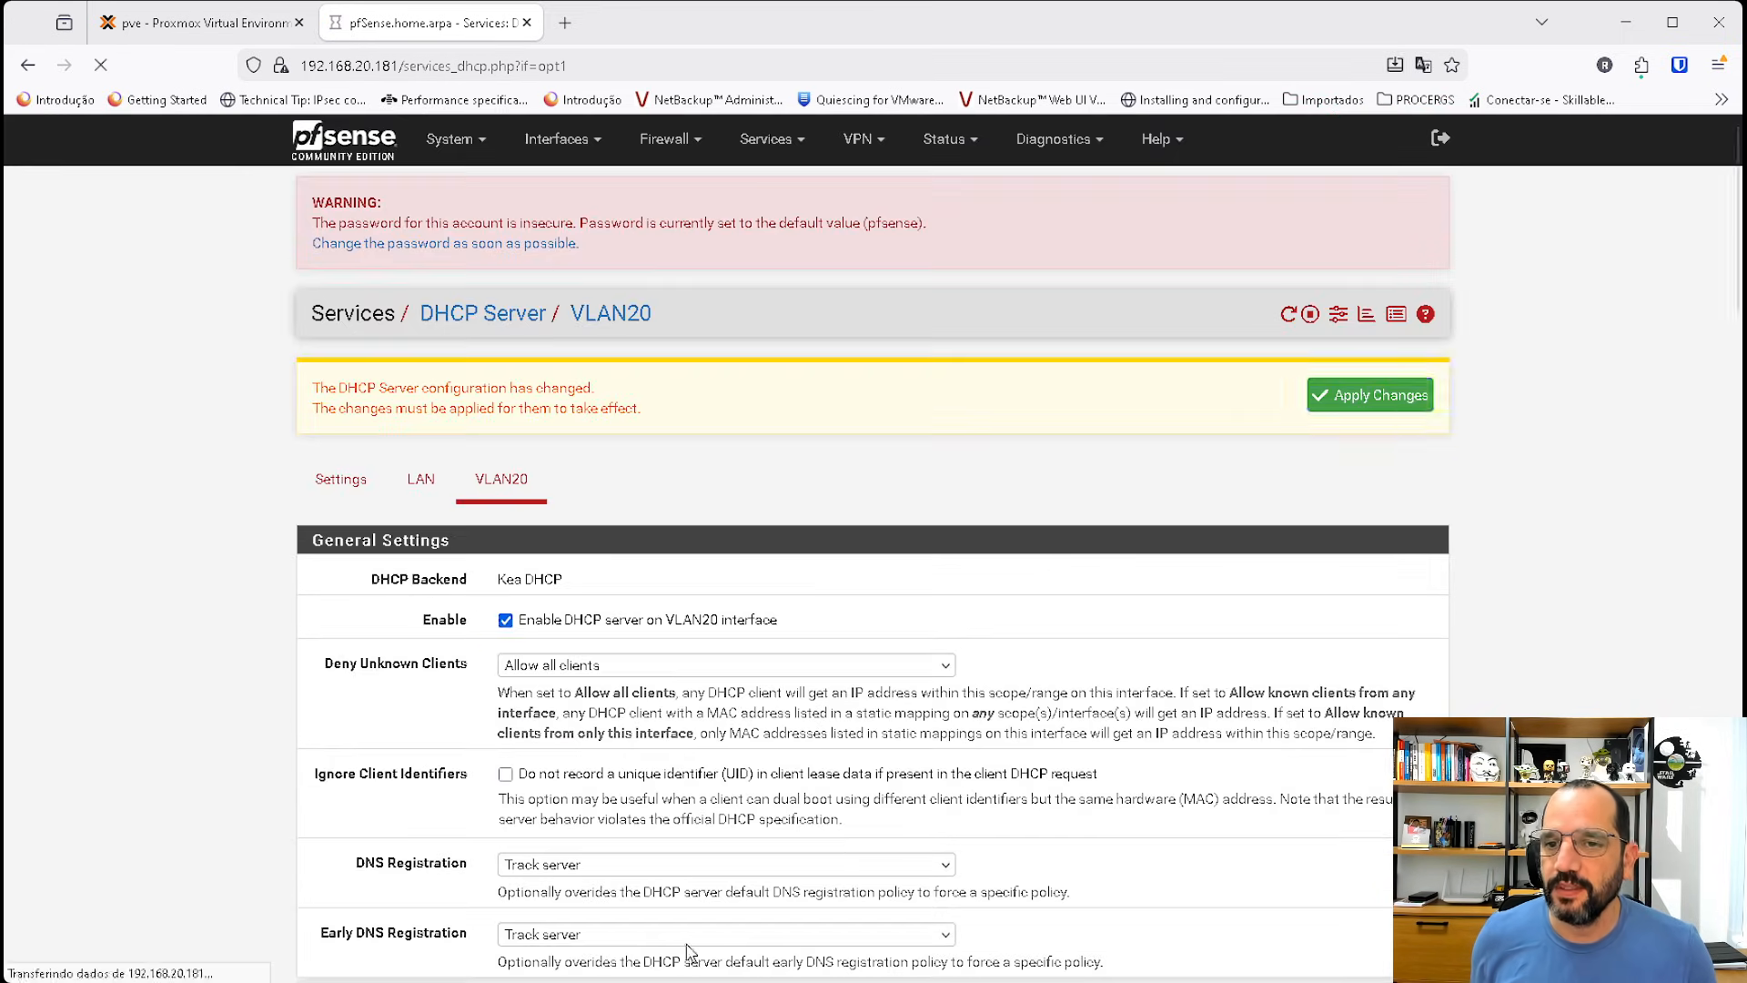
{"action": "left_click", "coordinate": [1386, 411]}
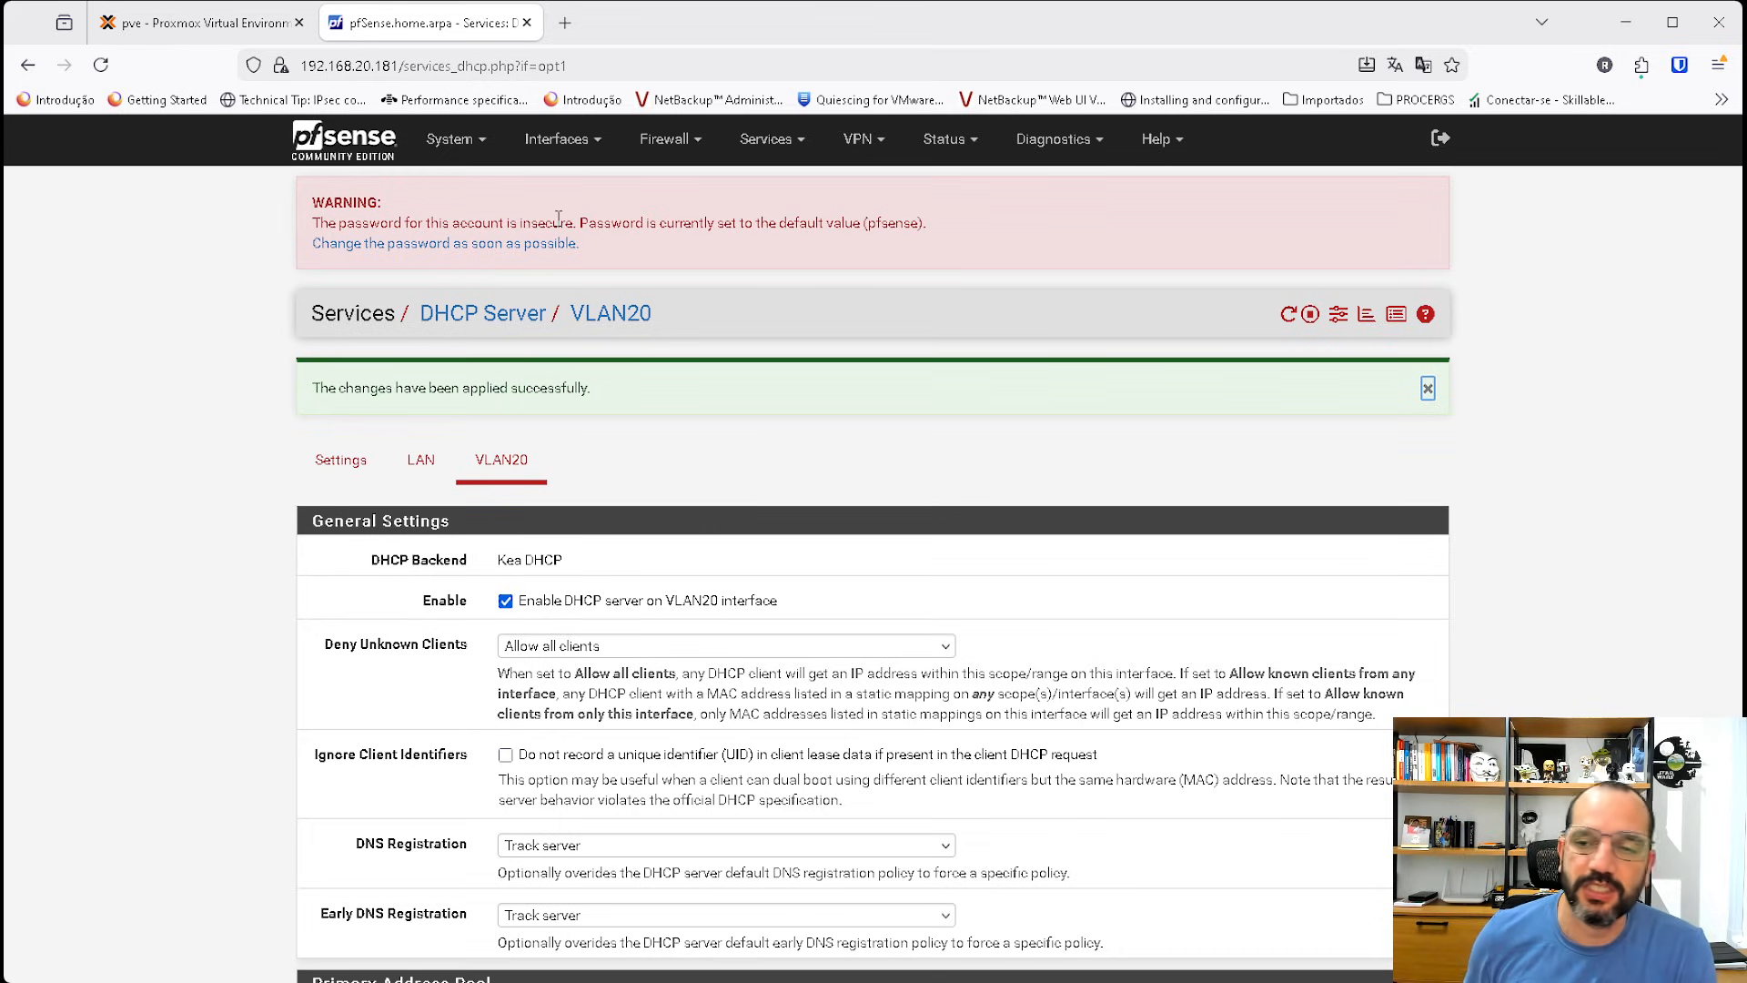
Reassign the LAN interface's network port to VLAN 10 on vtnet1 and save the interface assignments.
{"action": "left_click", "coordinate": [369, 152]}
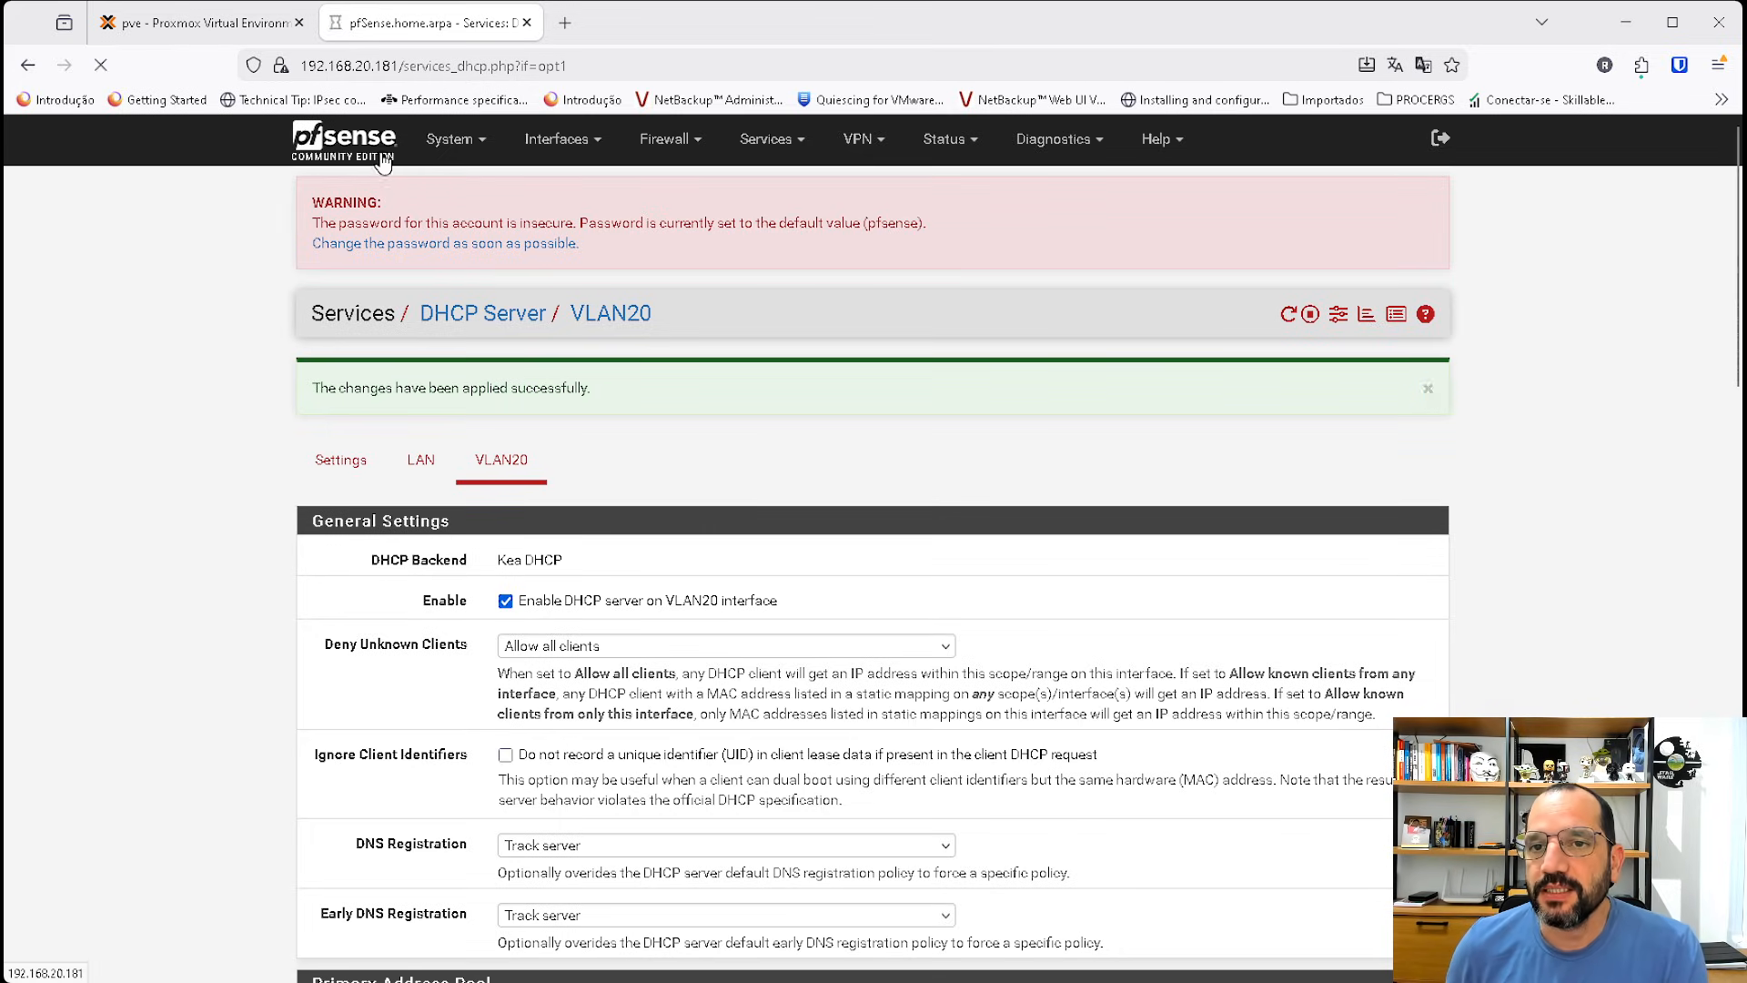
{"action": "left_click", "coordinate": [566, 141]}
{"action": "left_click", "coordinate": [577, 188]}
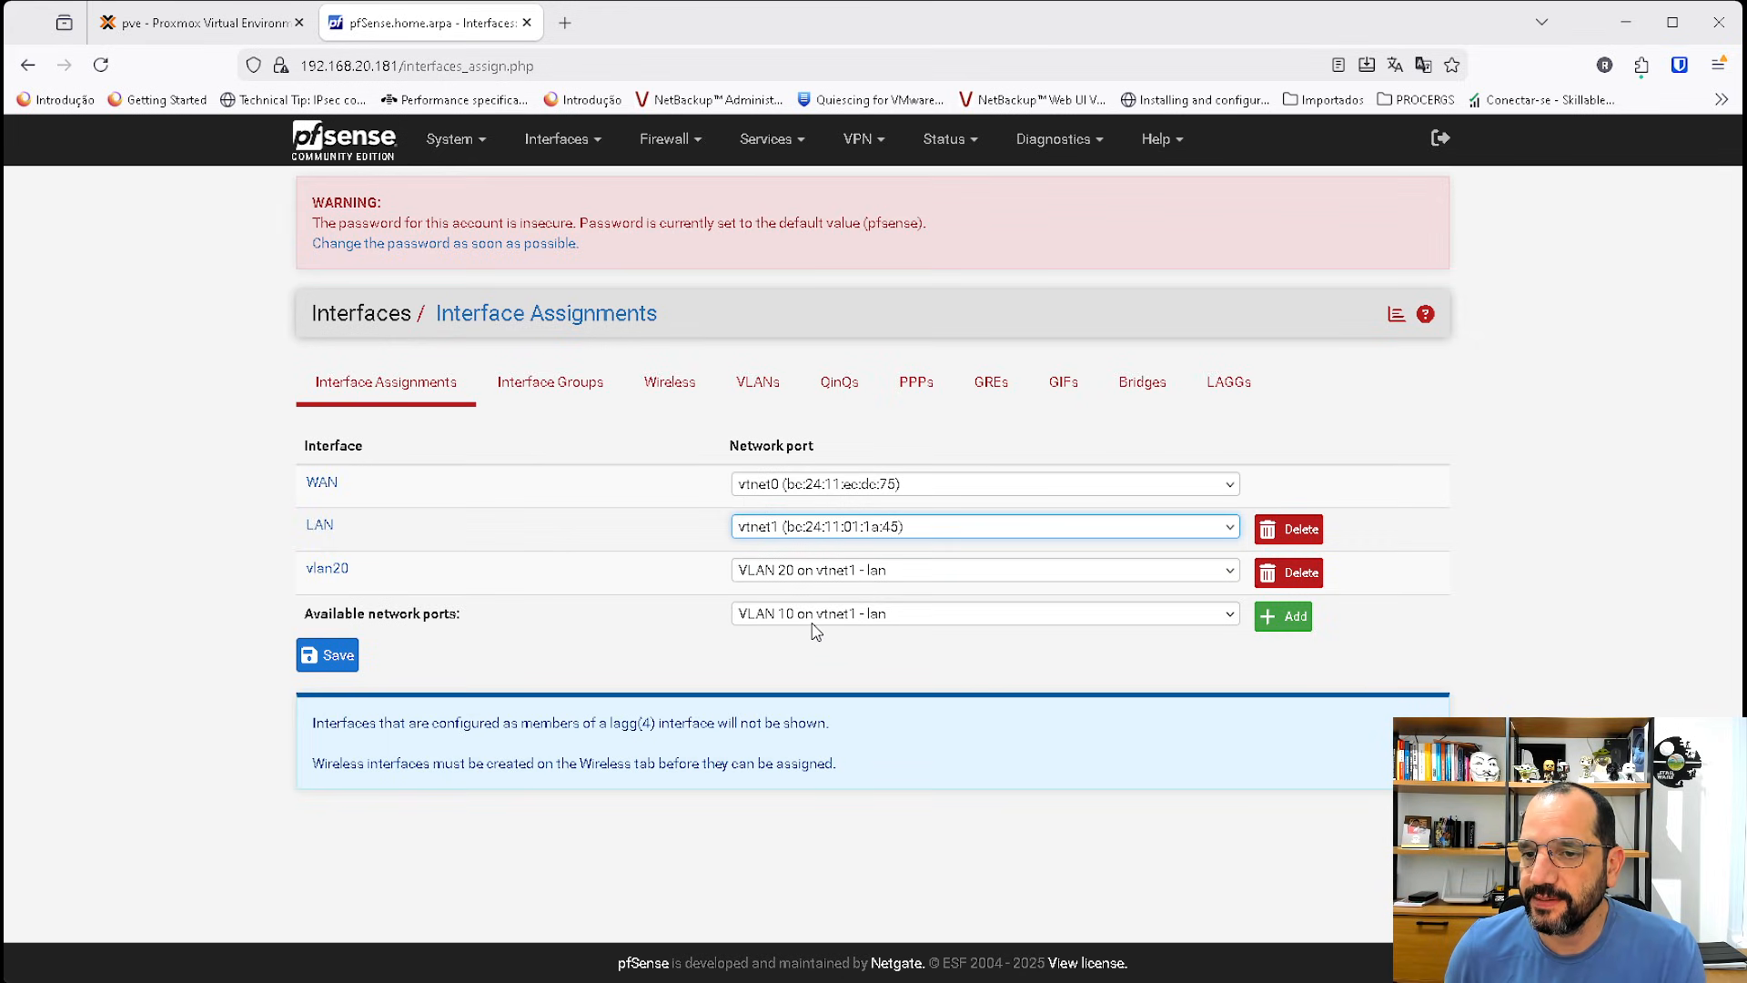
{"action": "key", "text": "Down"}
{"action": "left_click", "coordinate": [318, 648]}
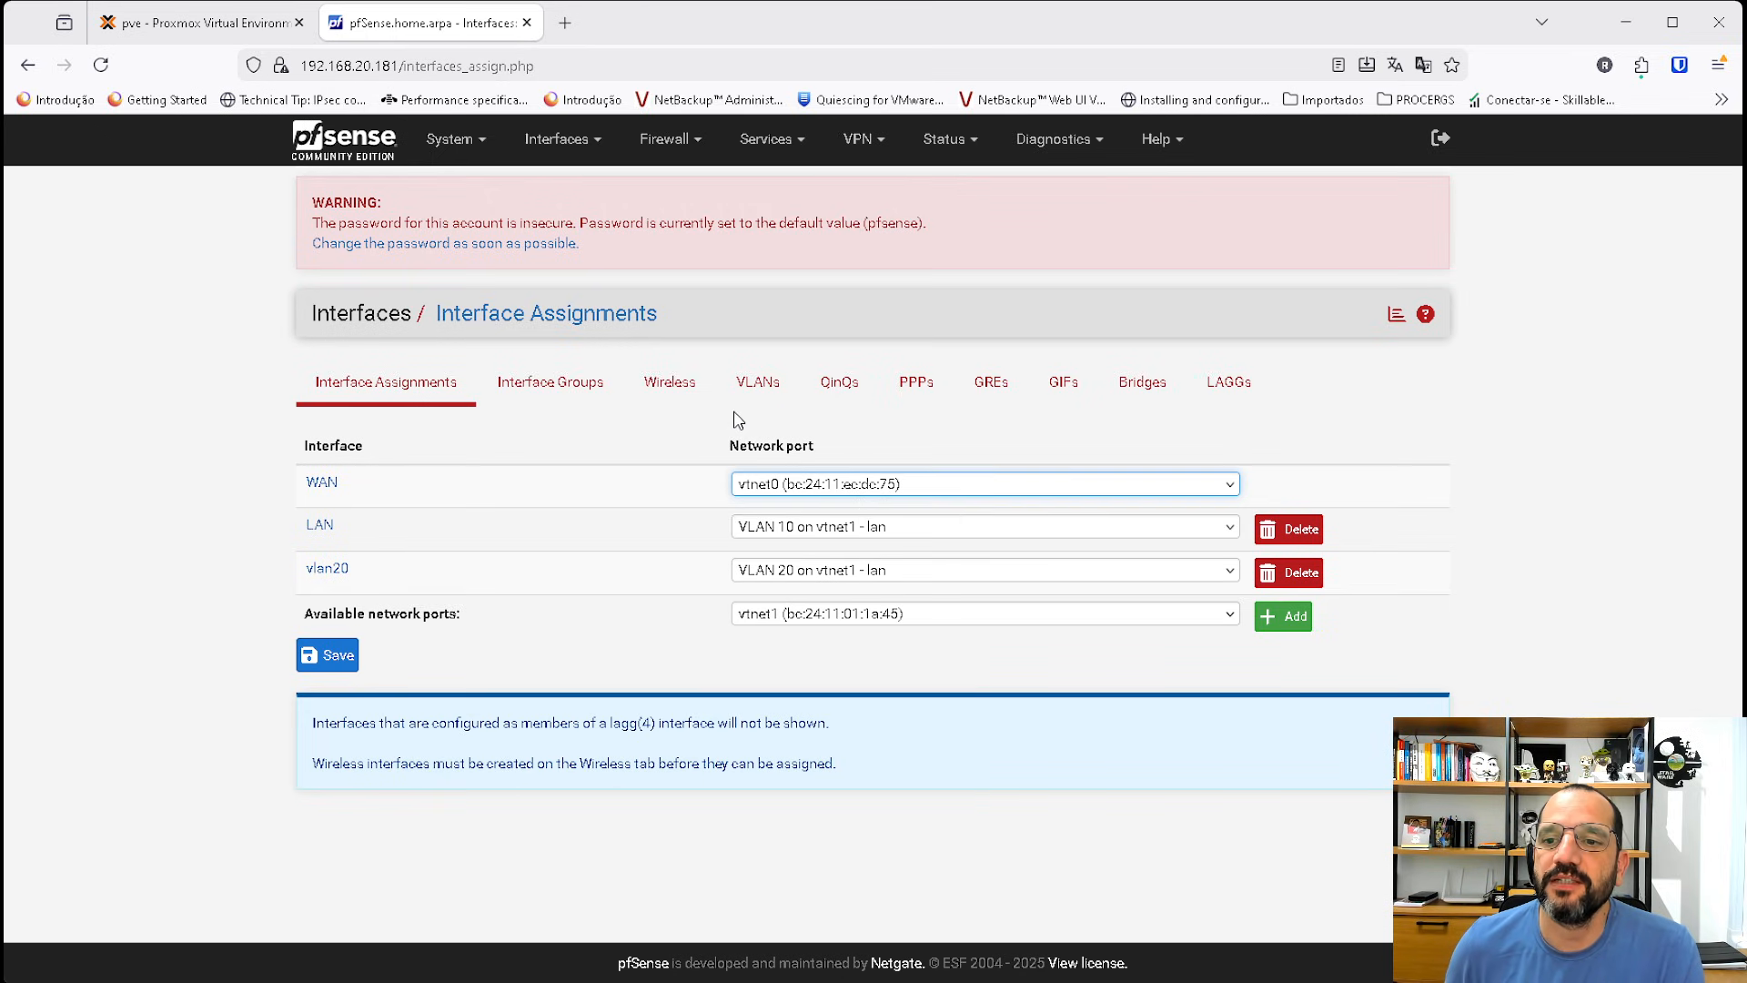
Switch to Proxmox and open the console of VM 105 (server2025).
{"action": "left_click", "coordinate": [367, 155]}
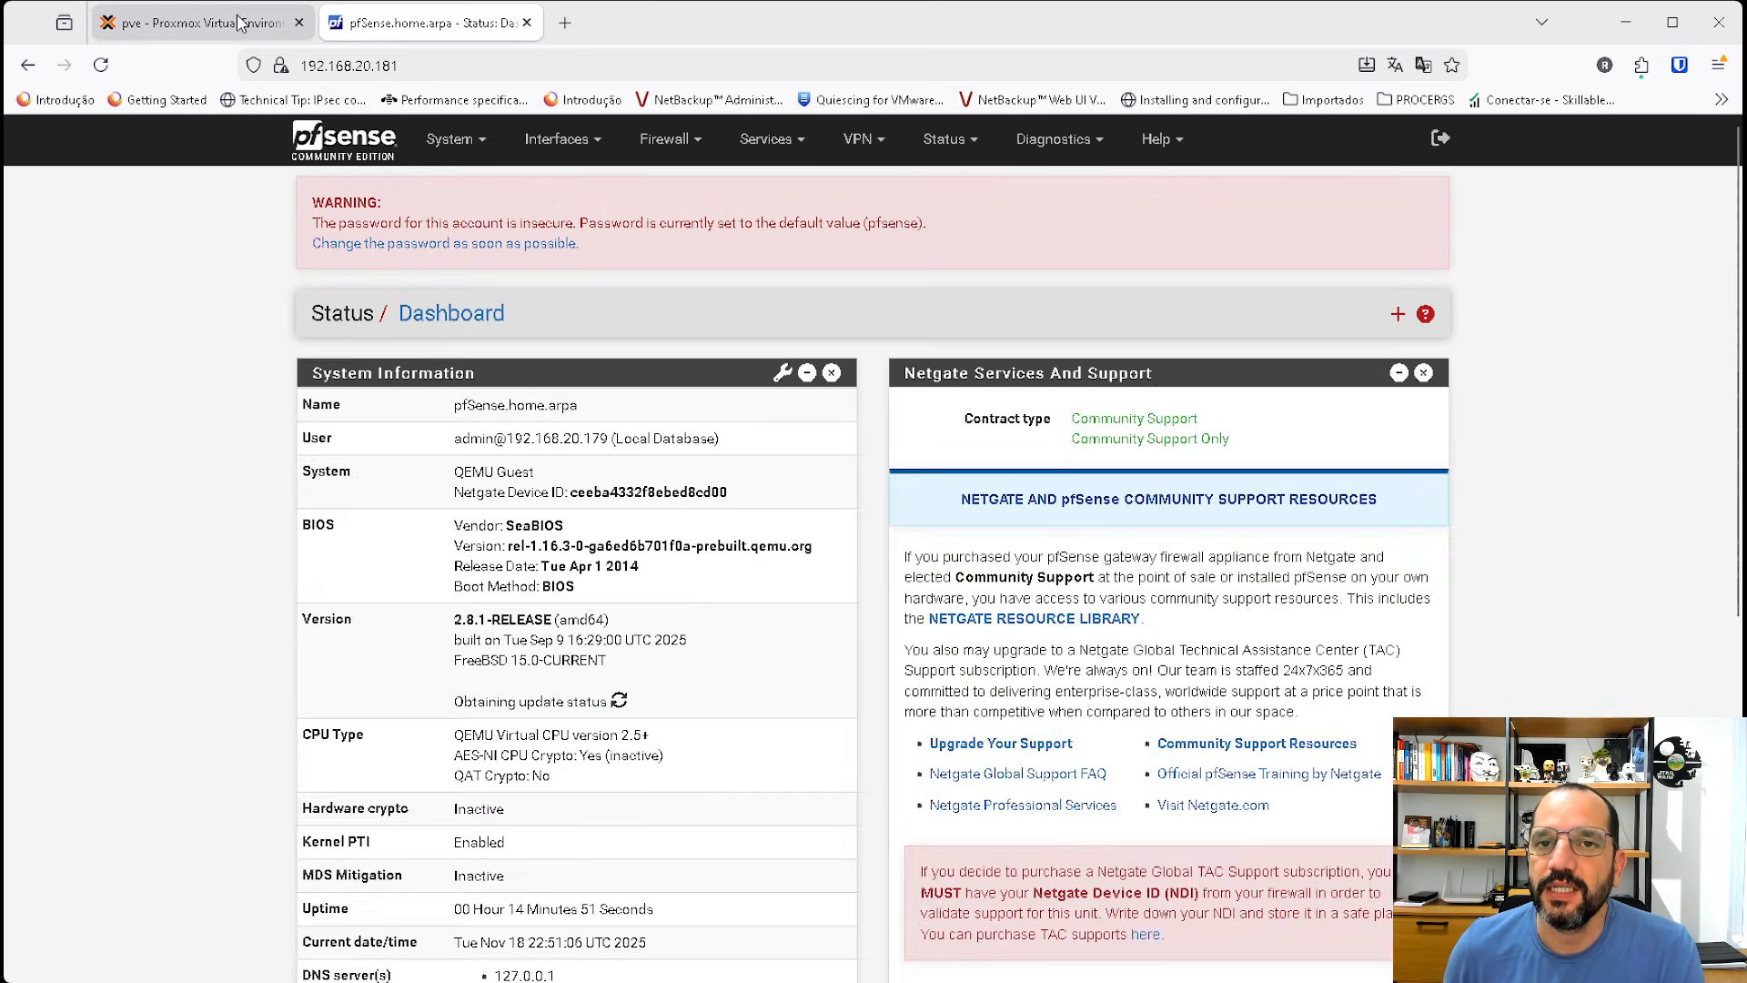
{"action": "scroll", "coordinate": [855, 411], "scroll_direction": "down", "scroll_amount": 1}
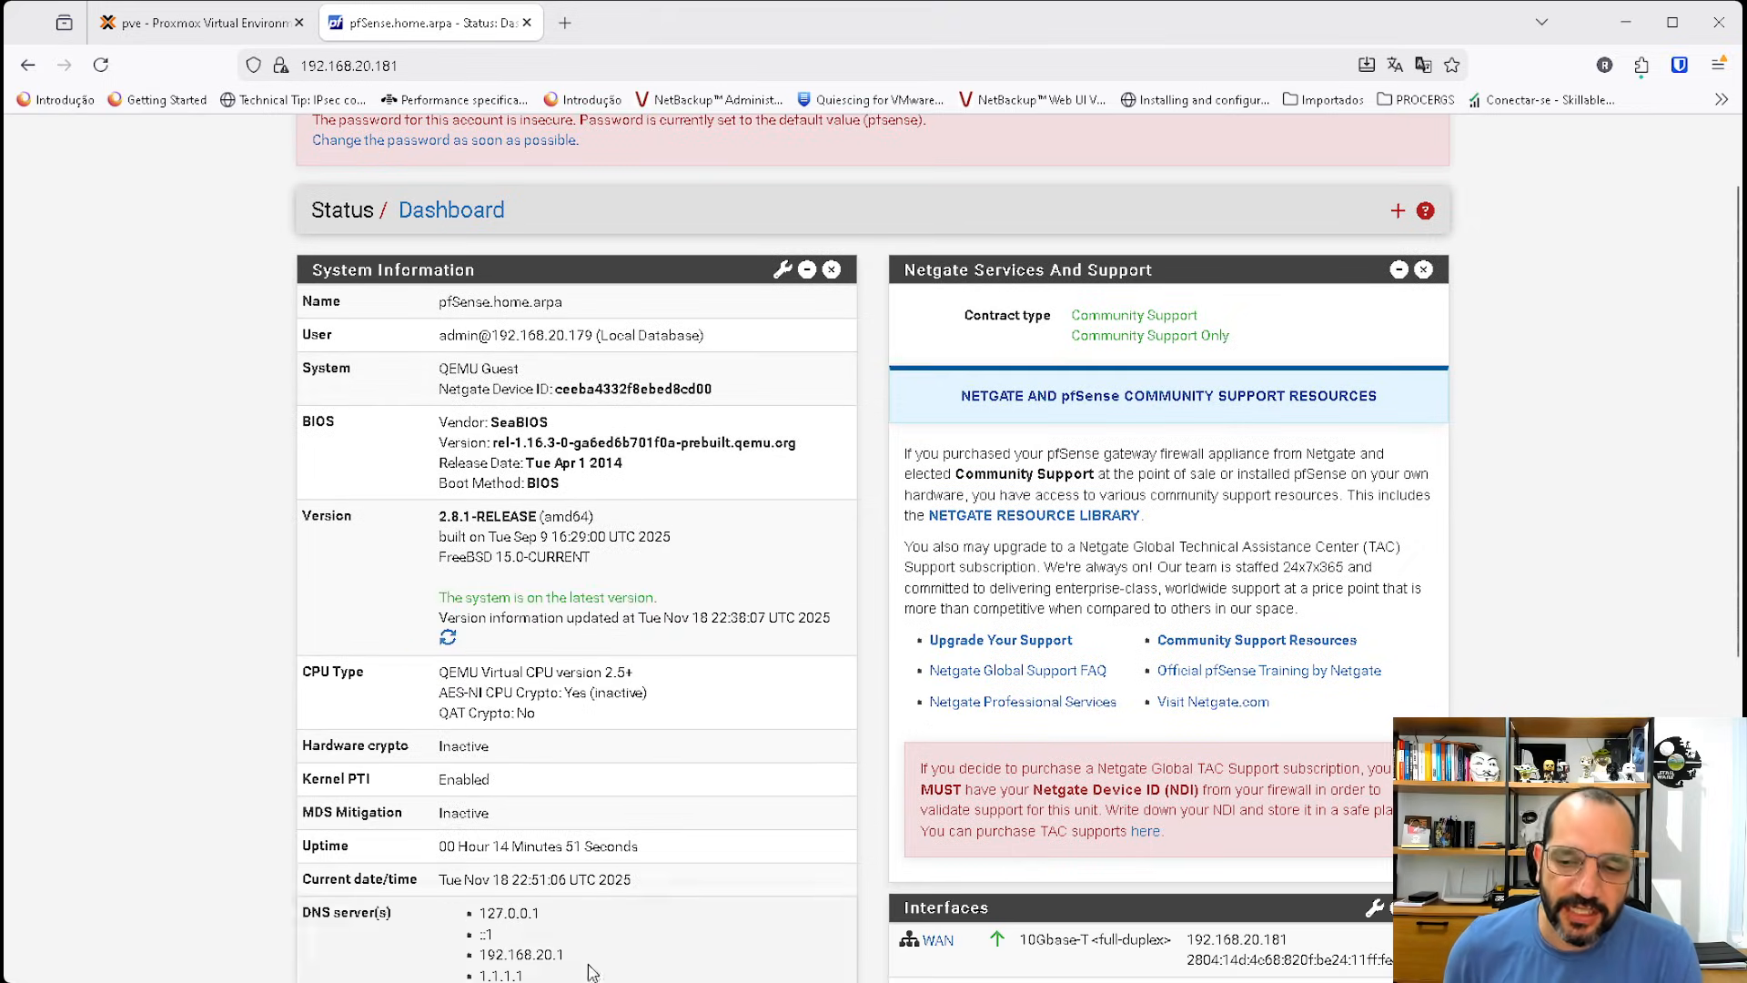
{"action": "left_click", "coordinate": [194, 25]}
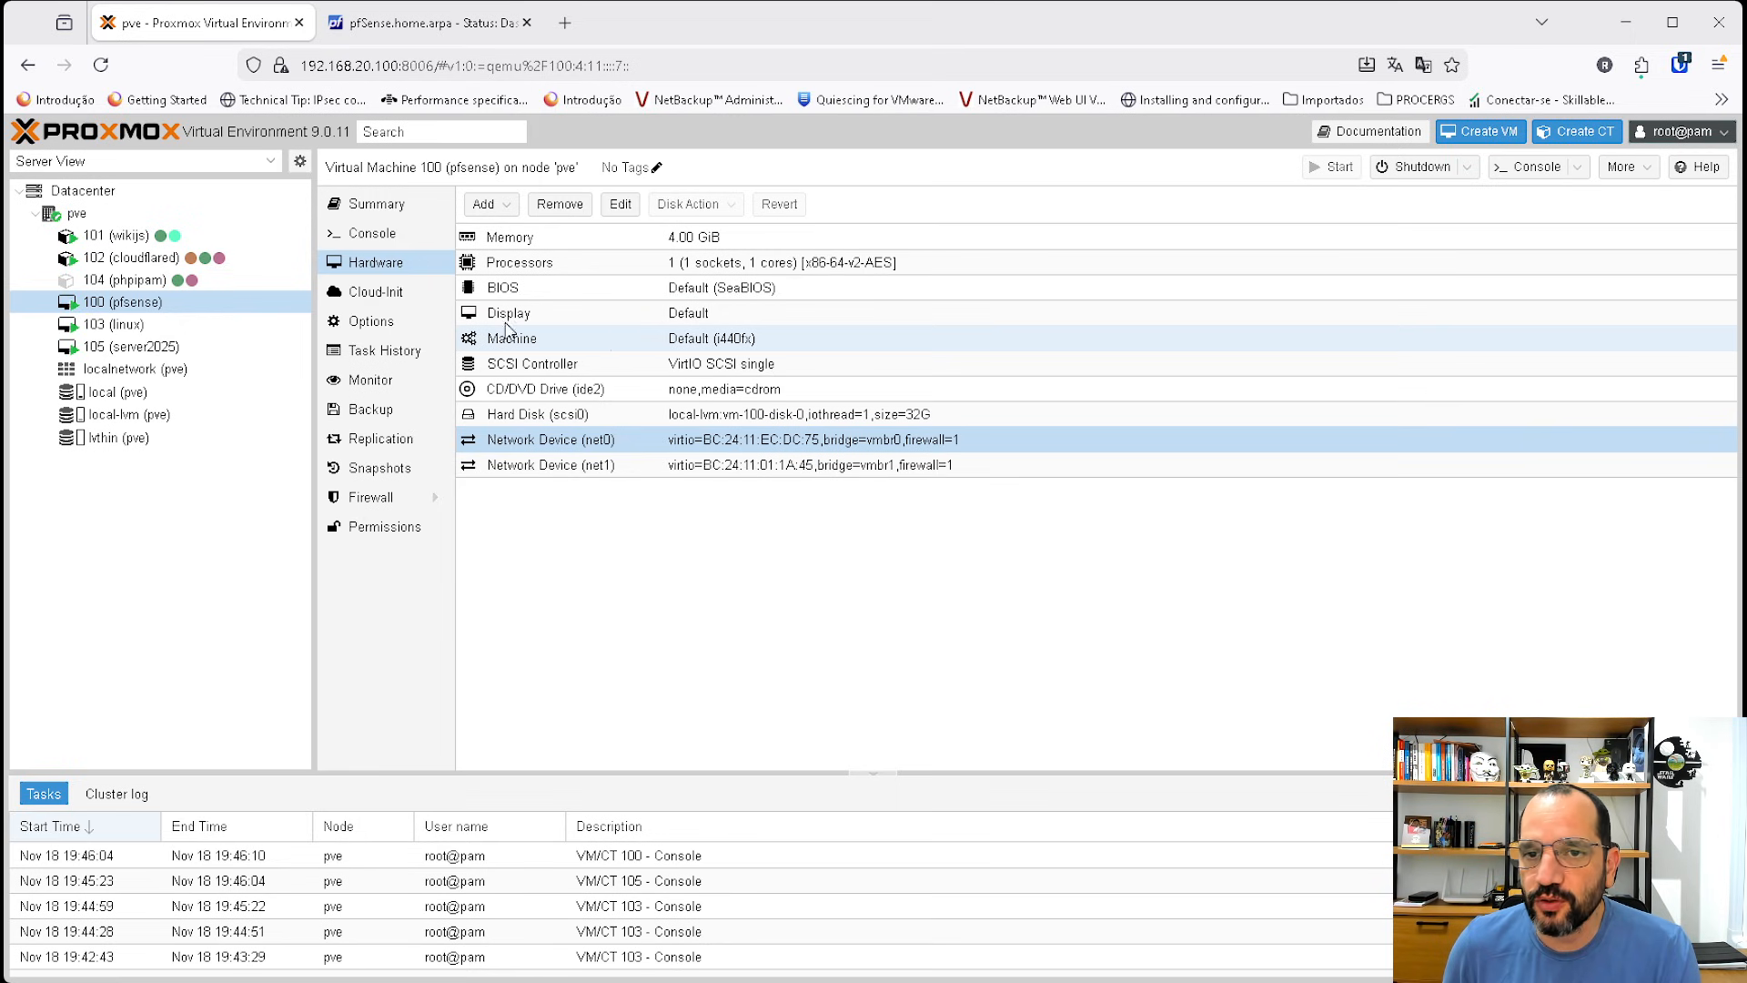
{"action": "left_click", "coordinate": [128, 350]}
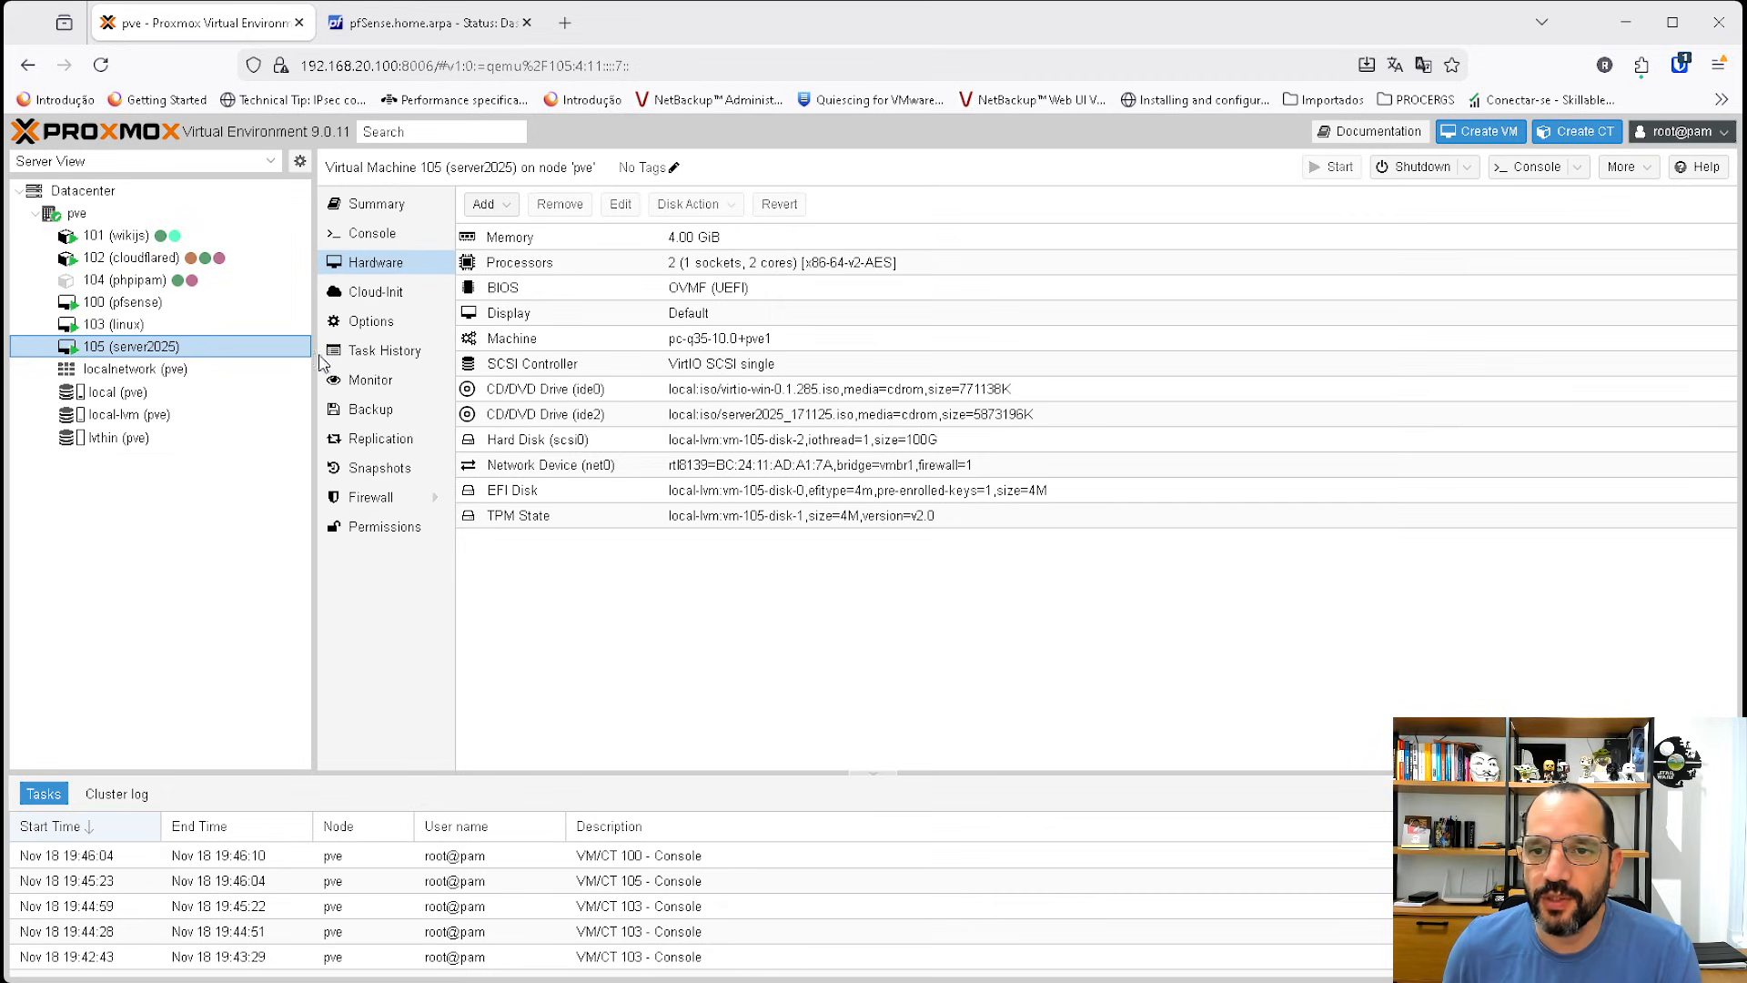
{"action": "left_click", "coordinate": [427, 239]}
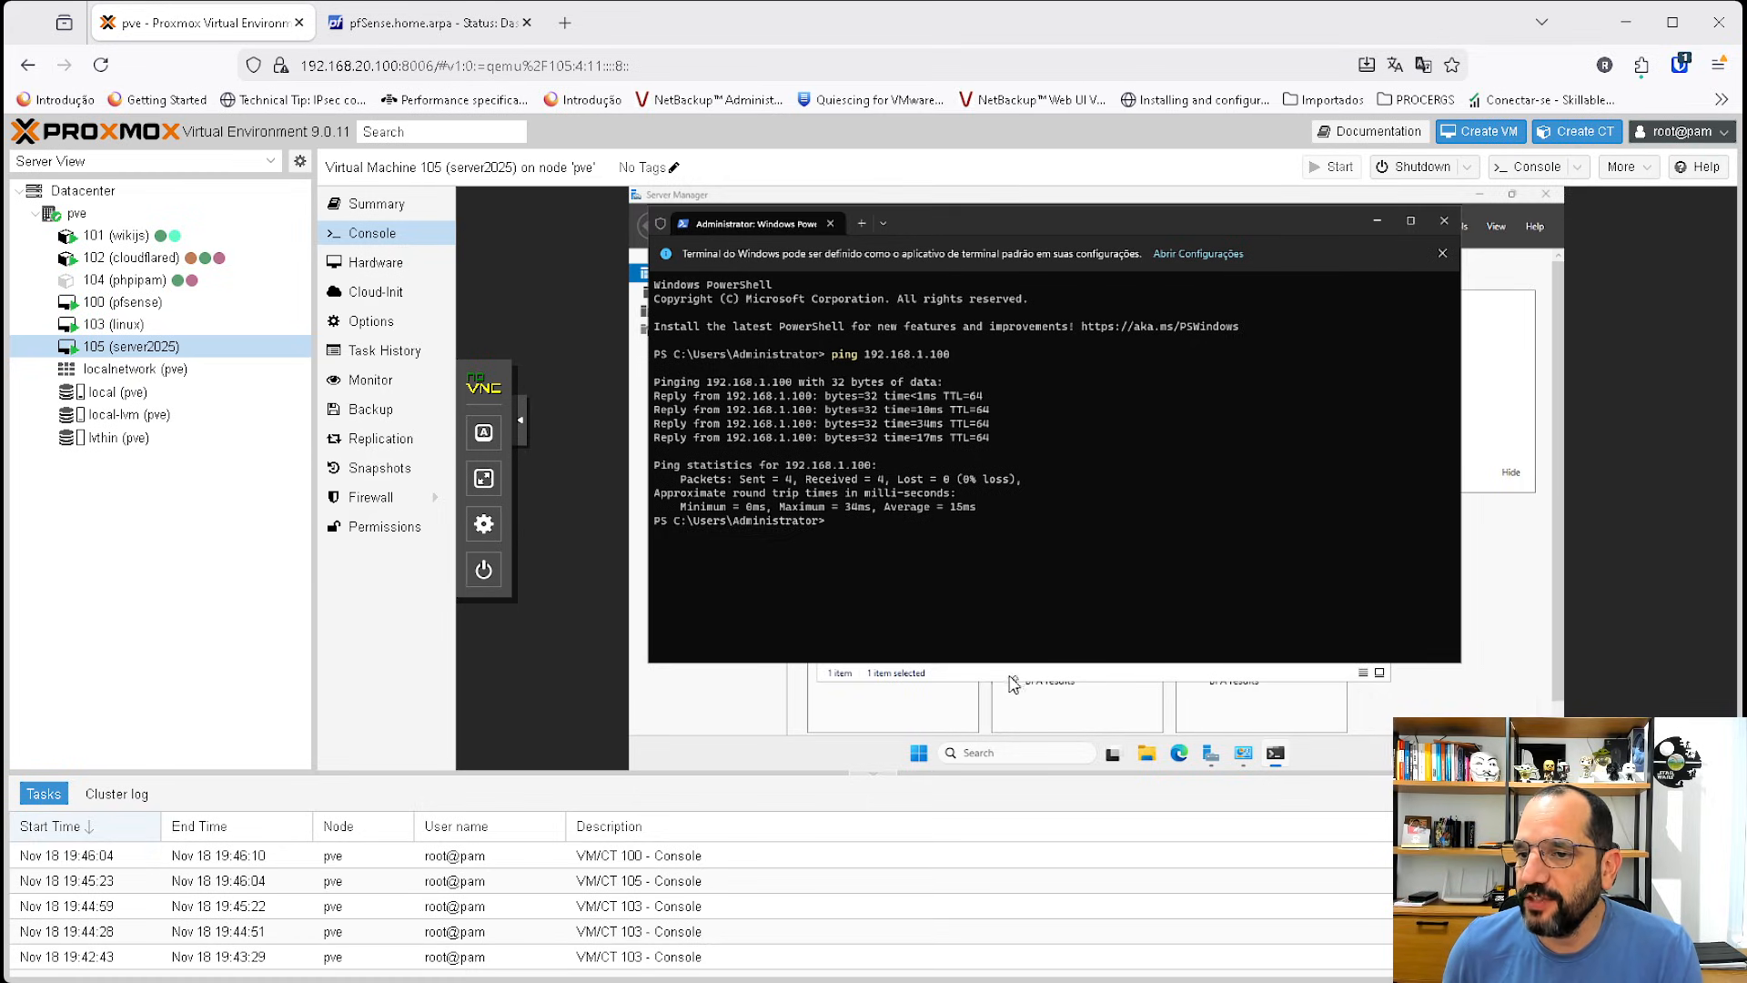
Inspect the Windows Ethernet adapter's connection details, then close them.
{"action": "right_click", "coordinate": [907, 353]}
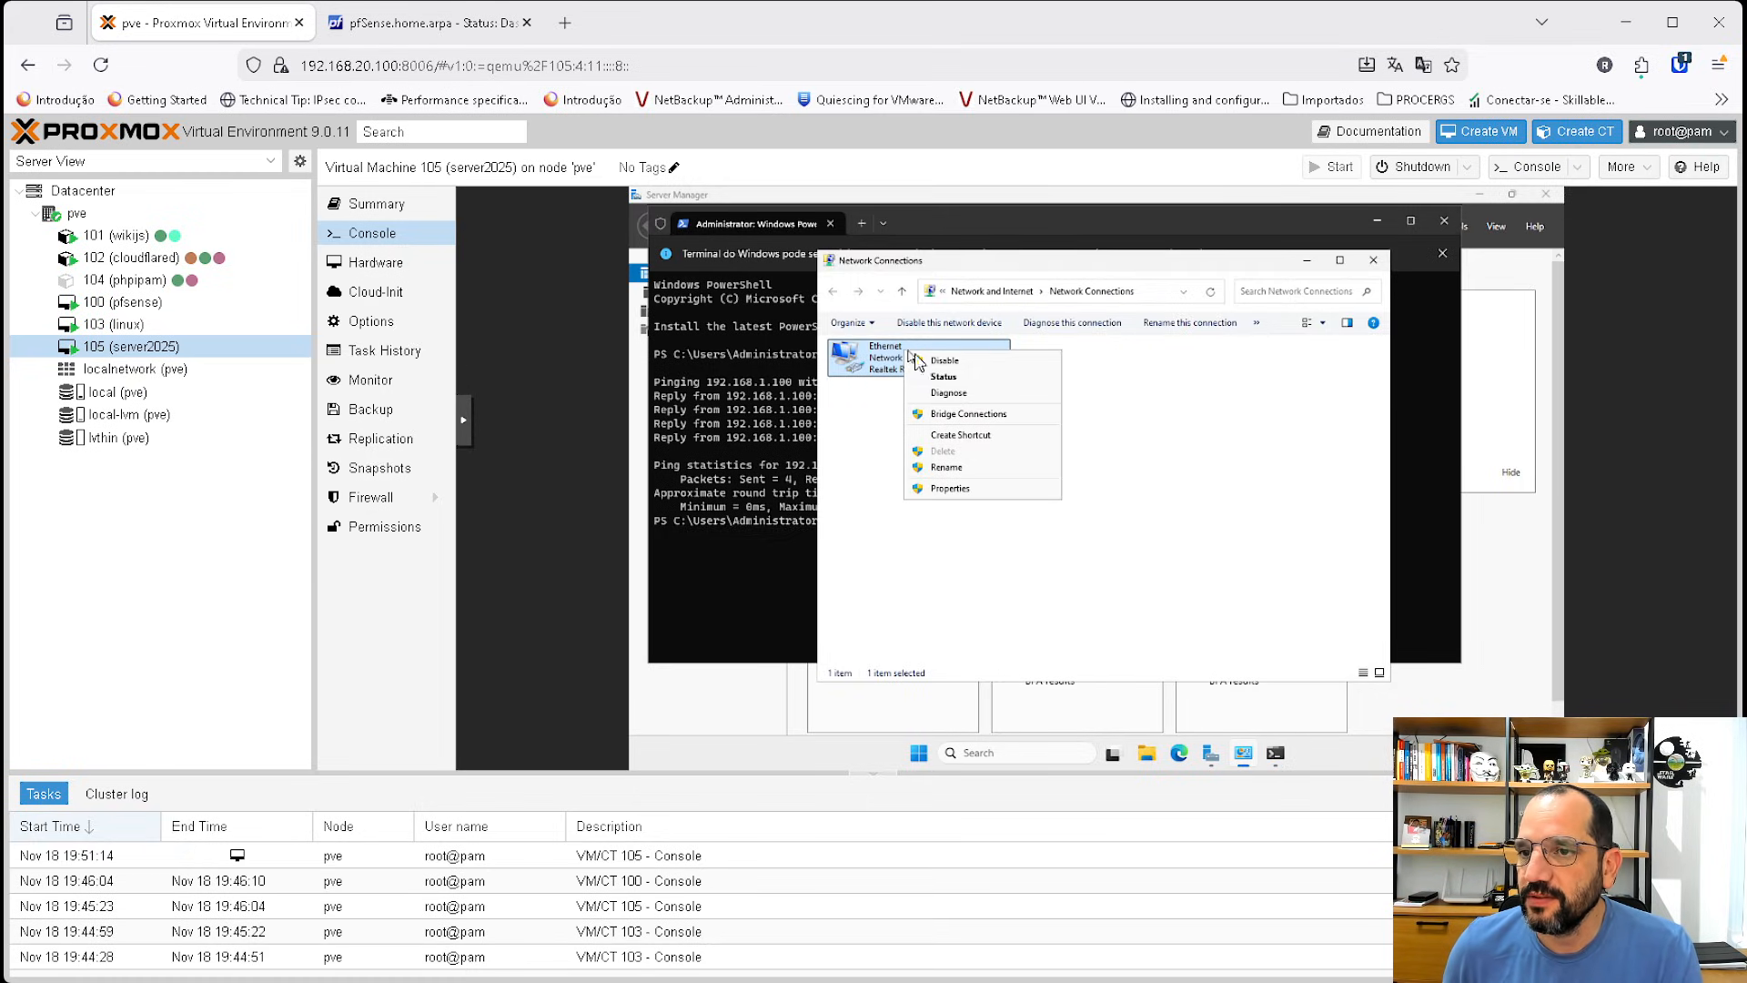
{"action": "left_click", "coordinate": [942, 377]}
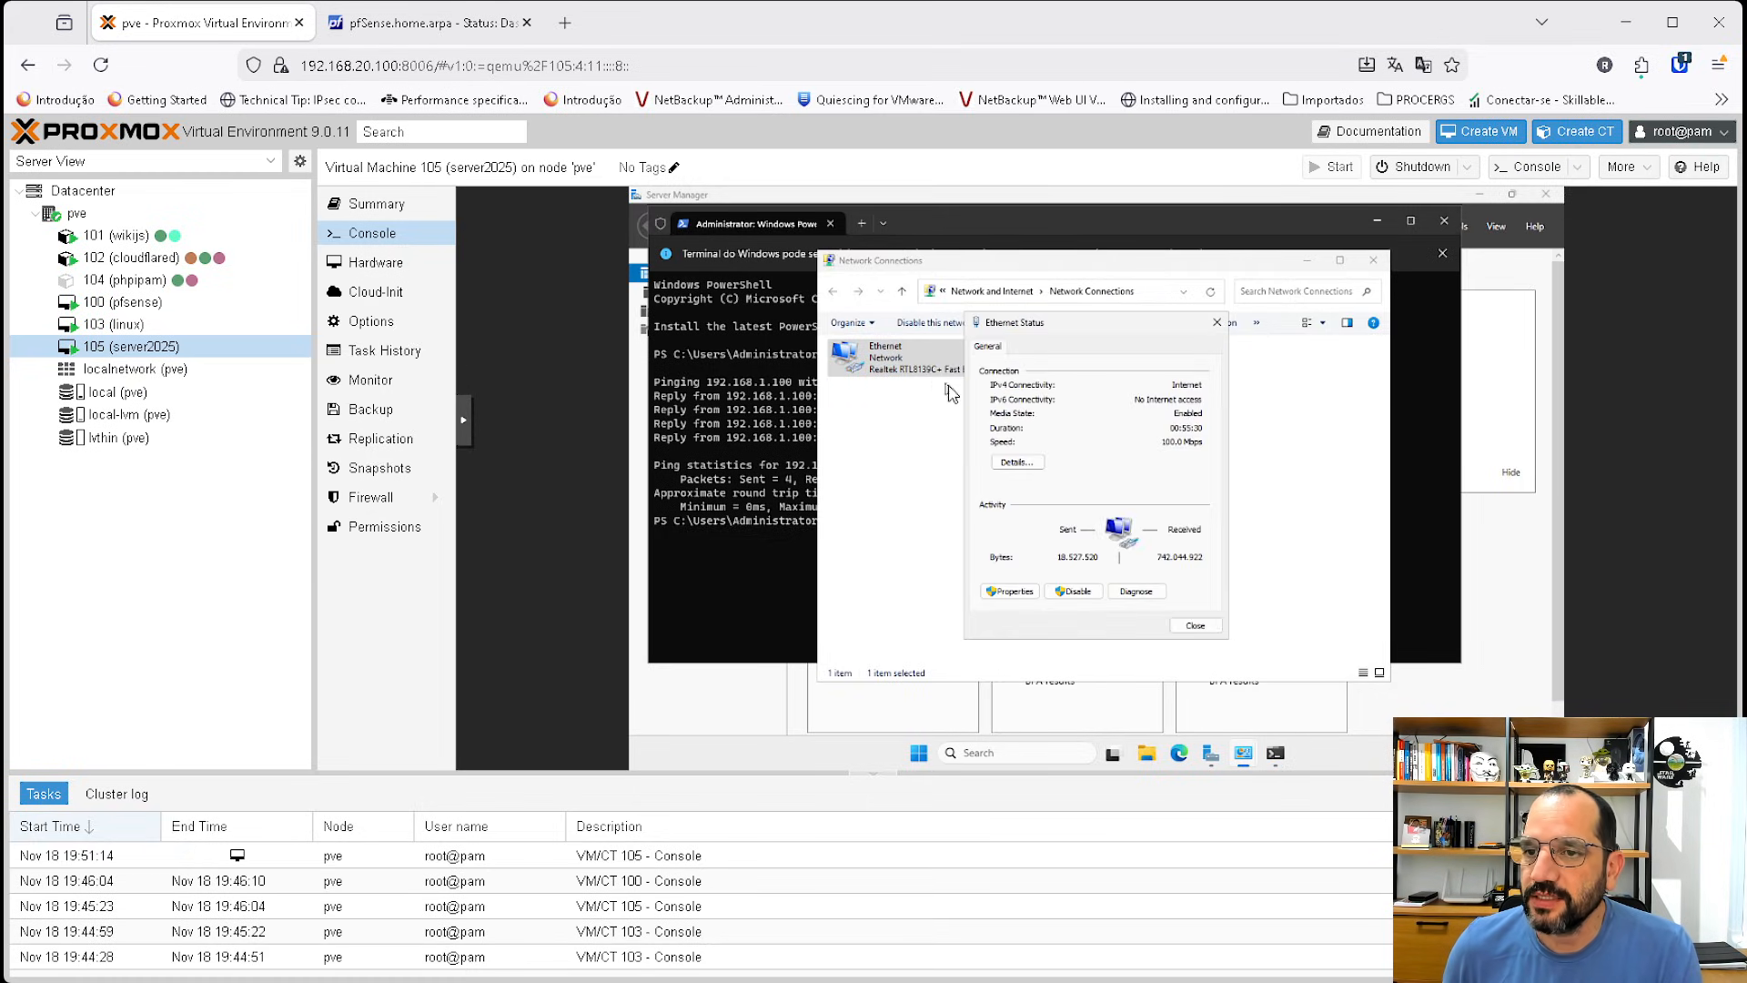
{"action": "left_click", "coordinate": [1016, 463]}
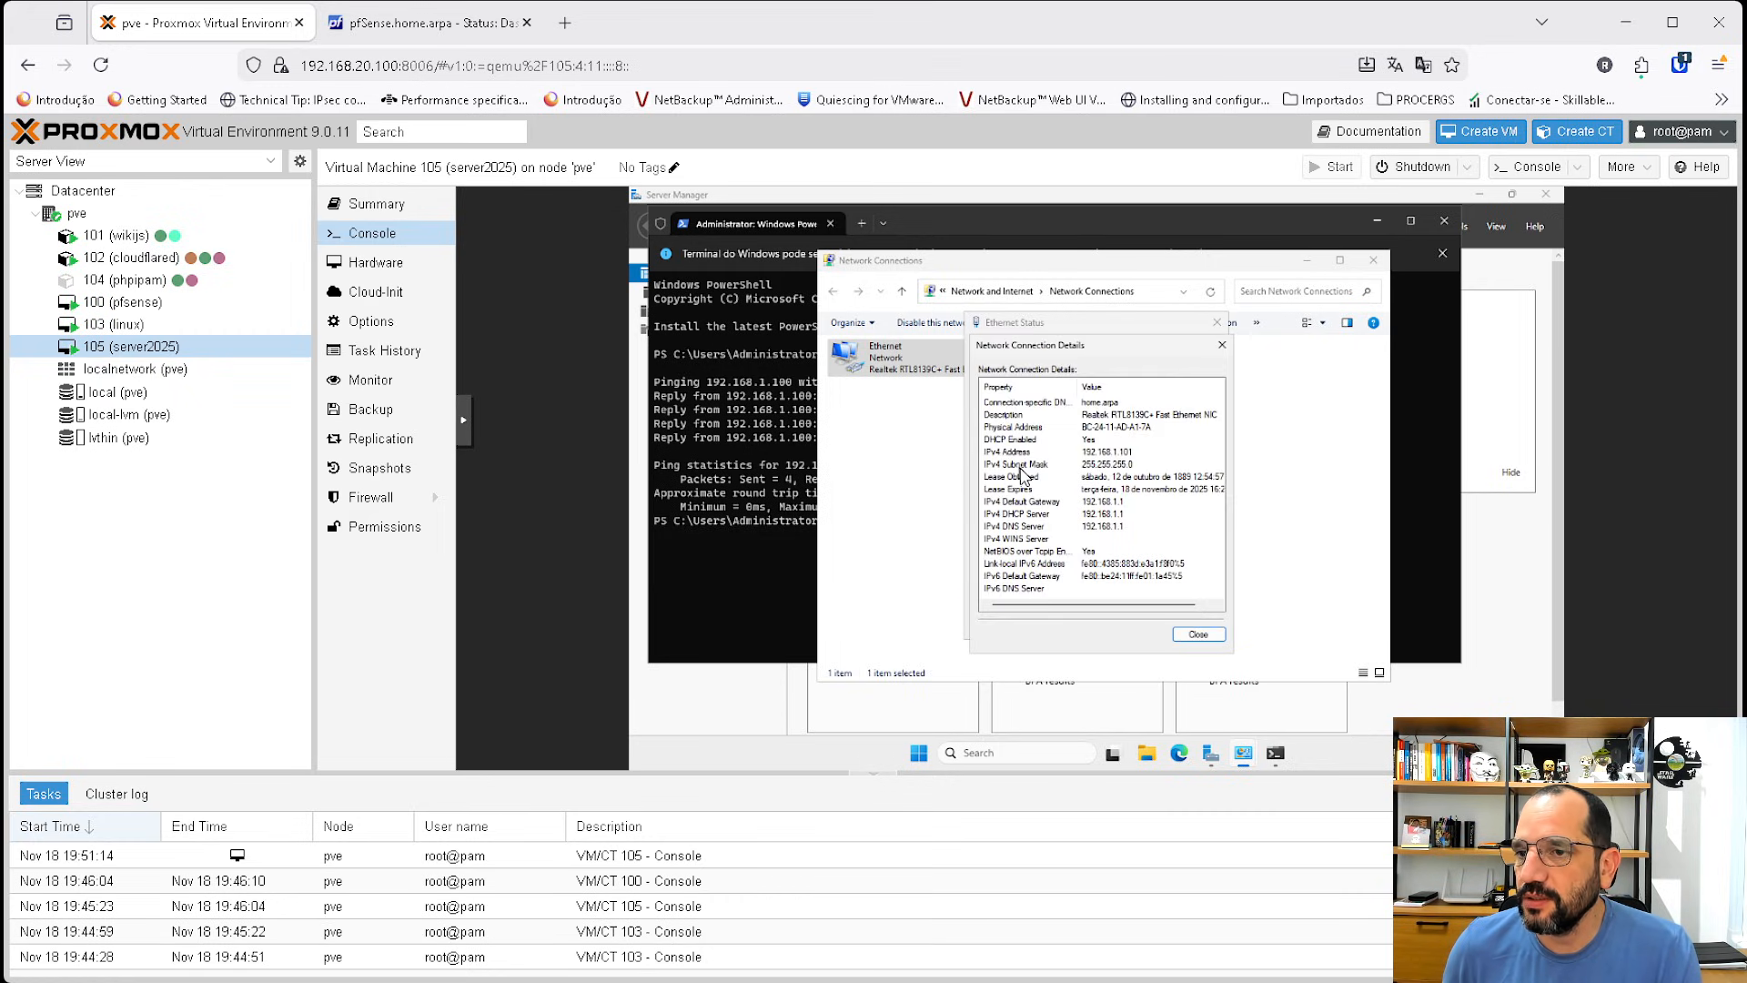
{"action": "left_click", "coordinate": [1192, 635]}
{"action": "left_click", "coordinate": [1192, 635]}
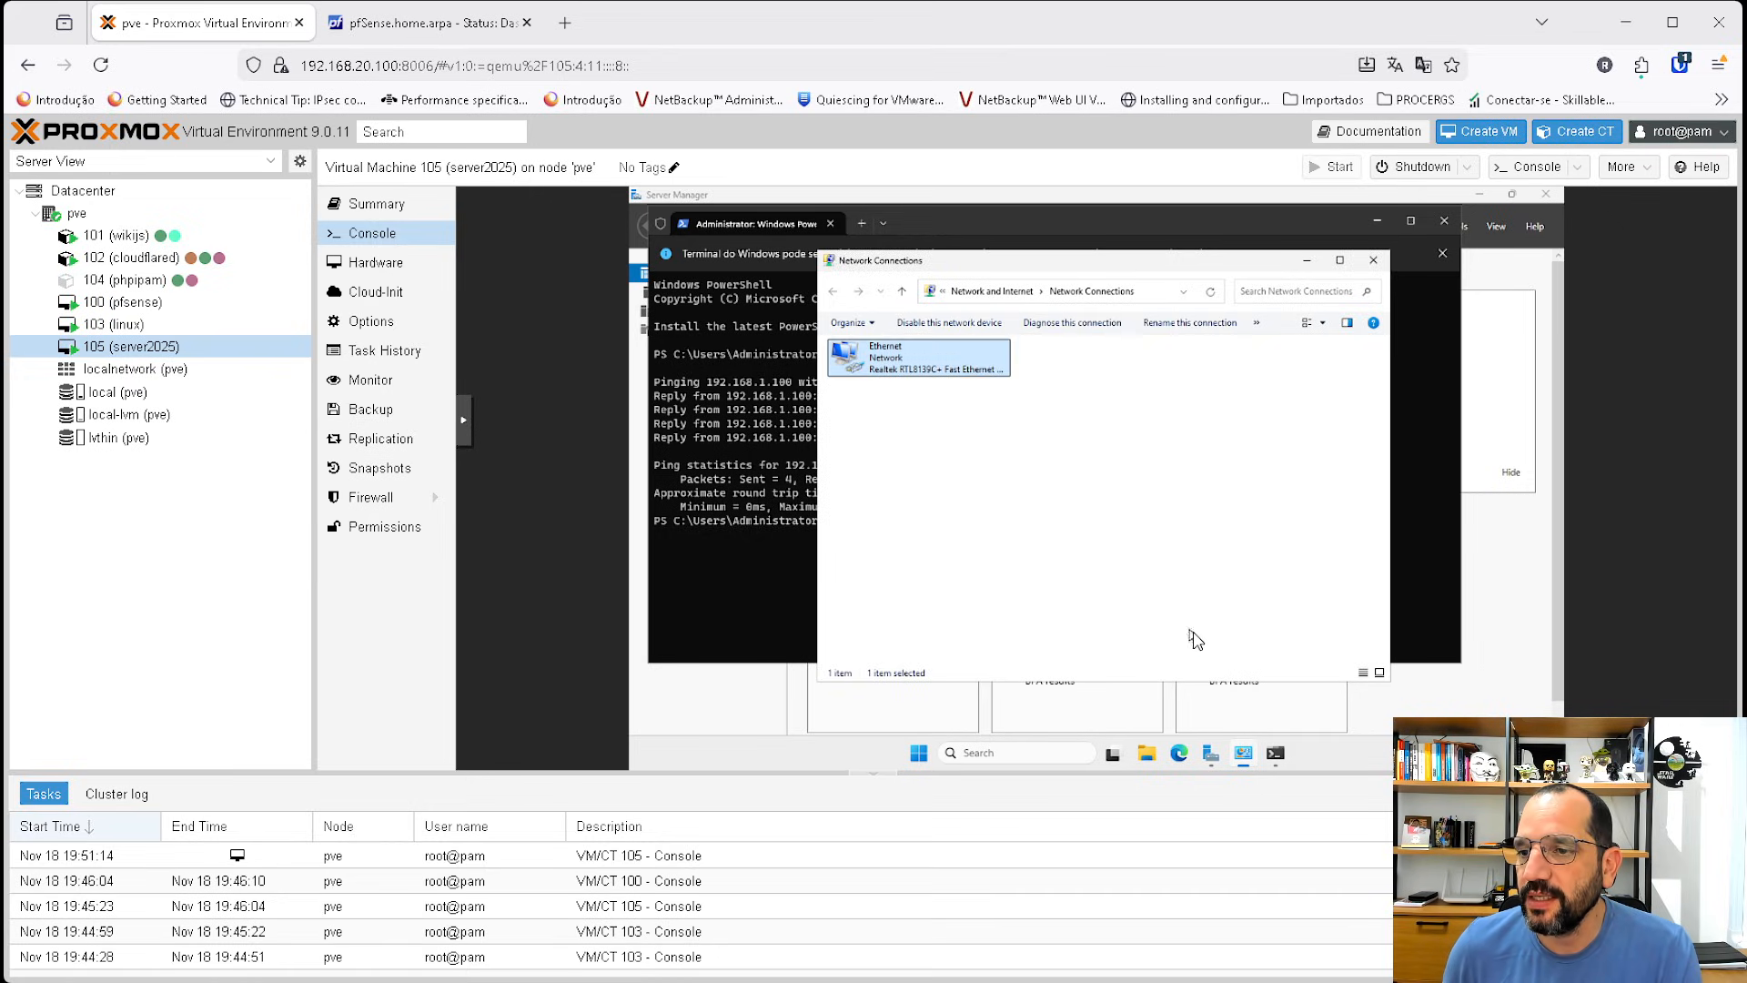
Disable and re-enable the Windows Ethernet adapter to renew its connection.
{"action": "right_click", "coordinate": [938, 346]}
{"action": "left_click", "coordinate": [974, 356]}
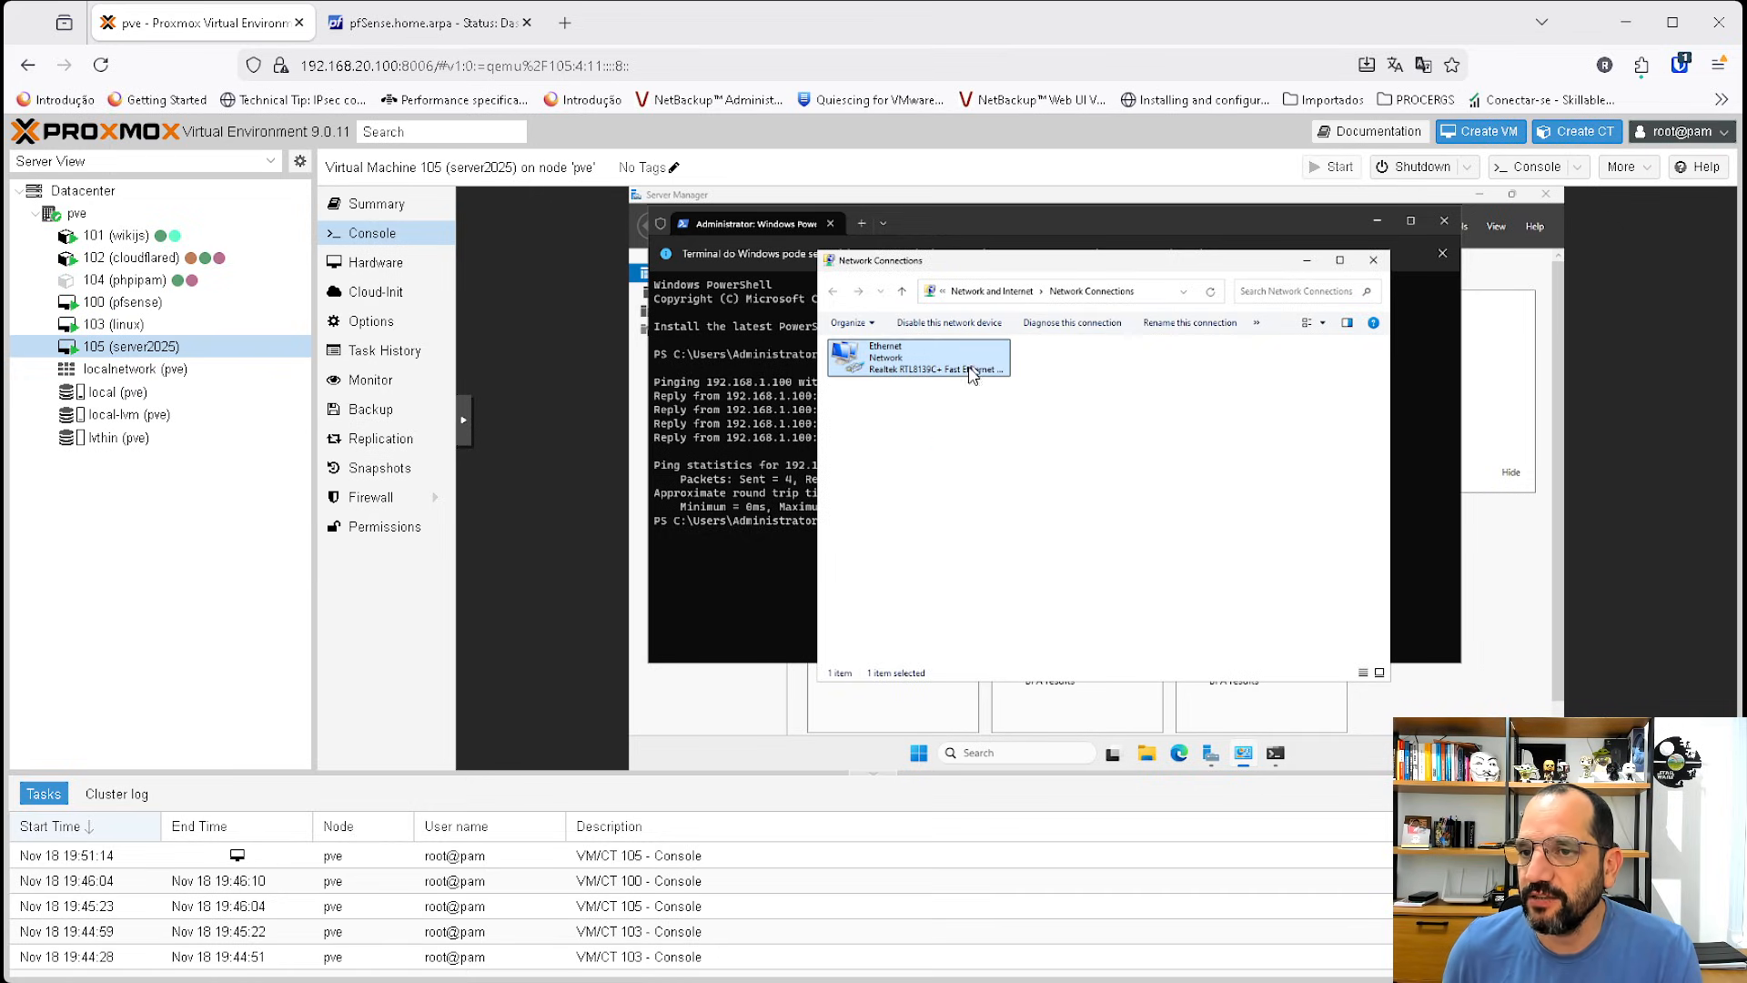
{"action": "right_click", "coordinate": [898, 362]}
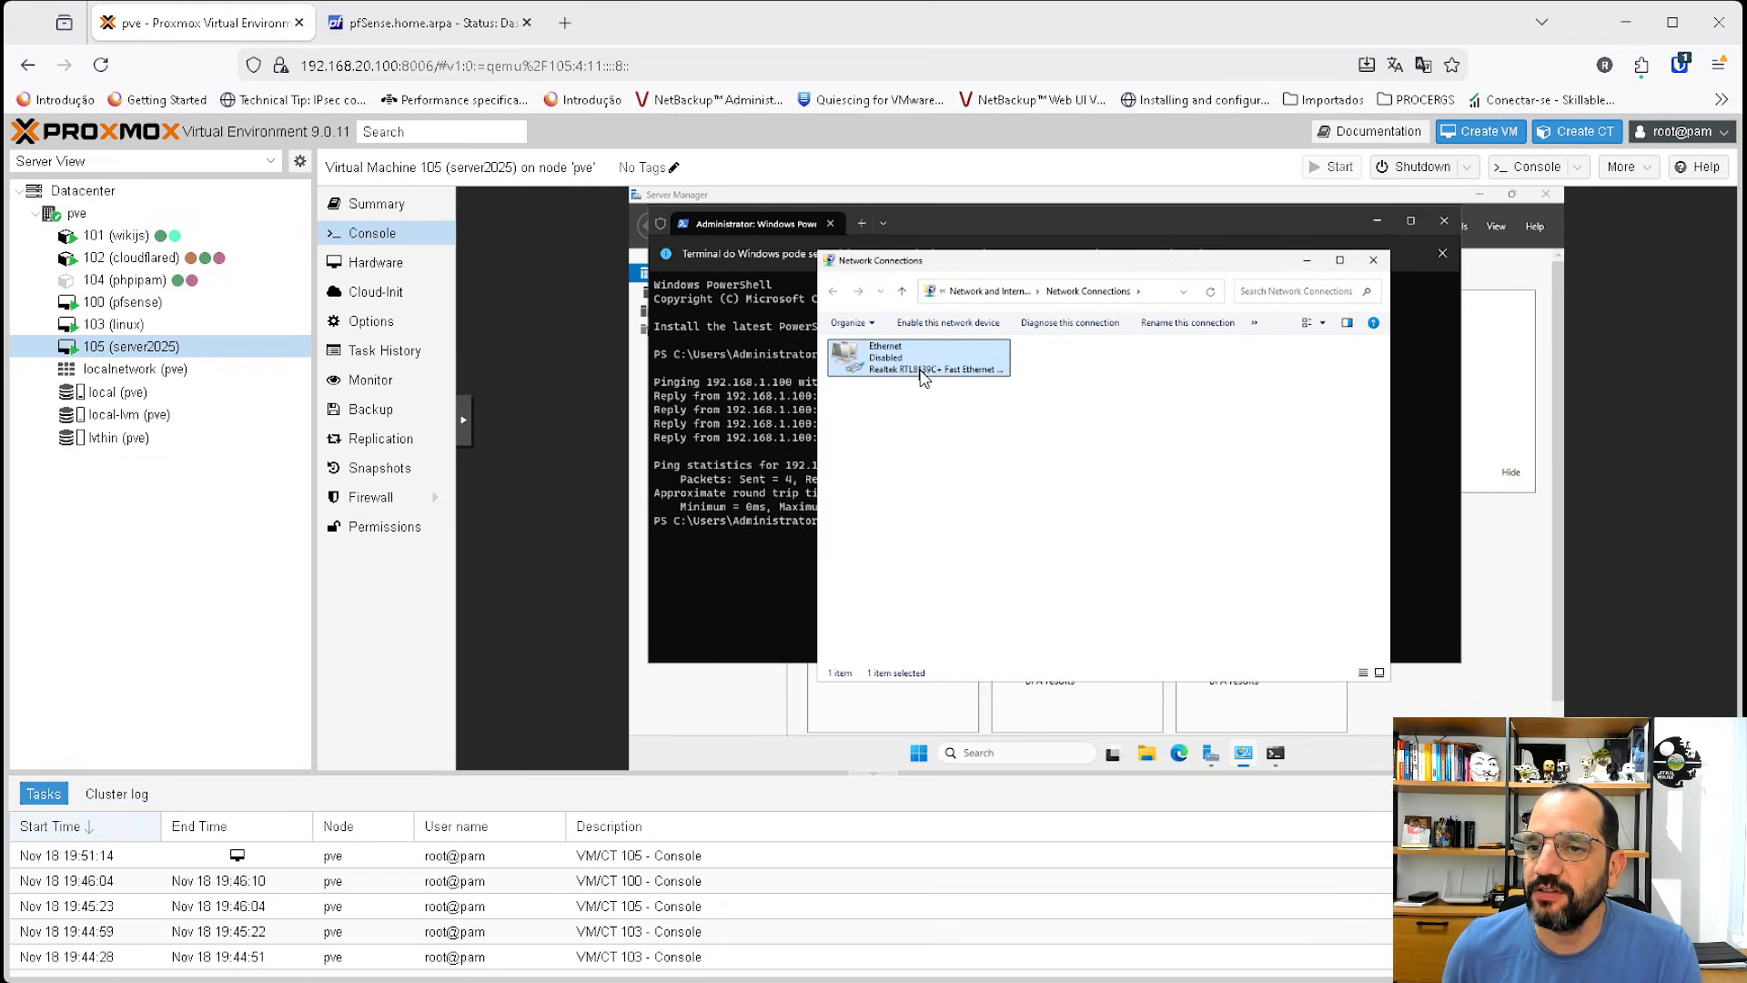
{"action": "left_click", "coordinate": [924, 368]}
{"action": "left_click", "coordinate": [906, 368]}
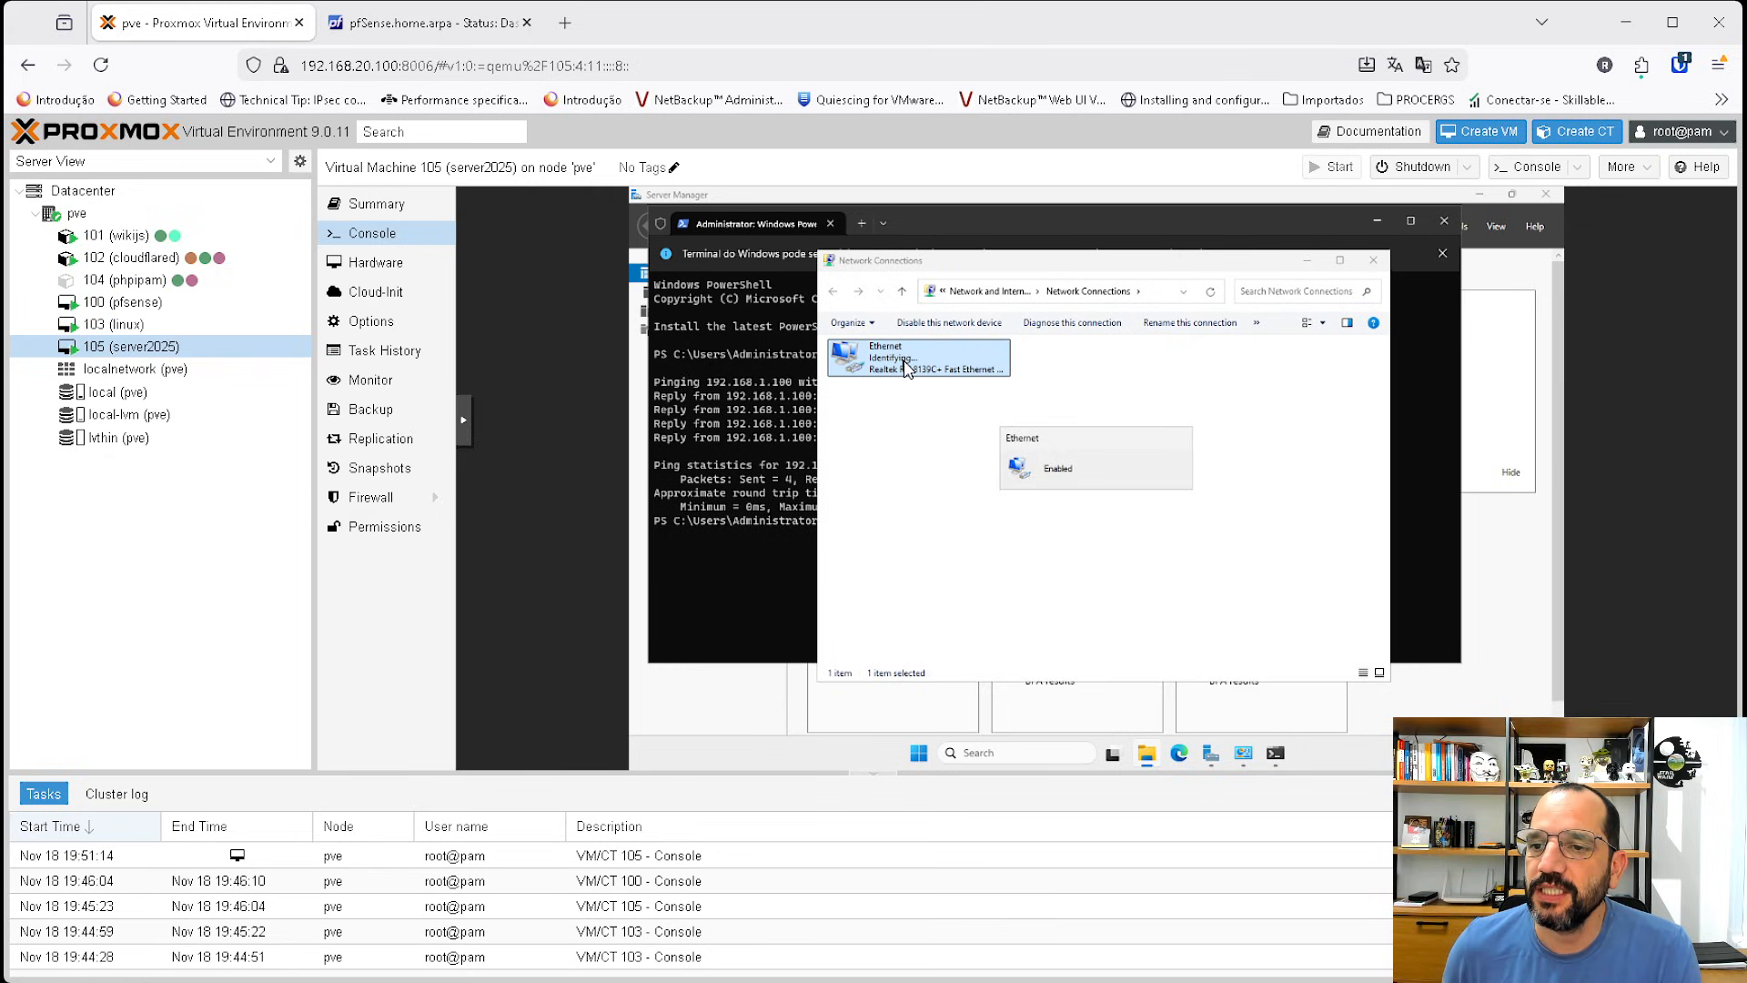
Check the Ethernet adapter's status and connection details again, then close the dialogs.
{"action": "right_click", "coordinate": [906, 364]}
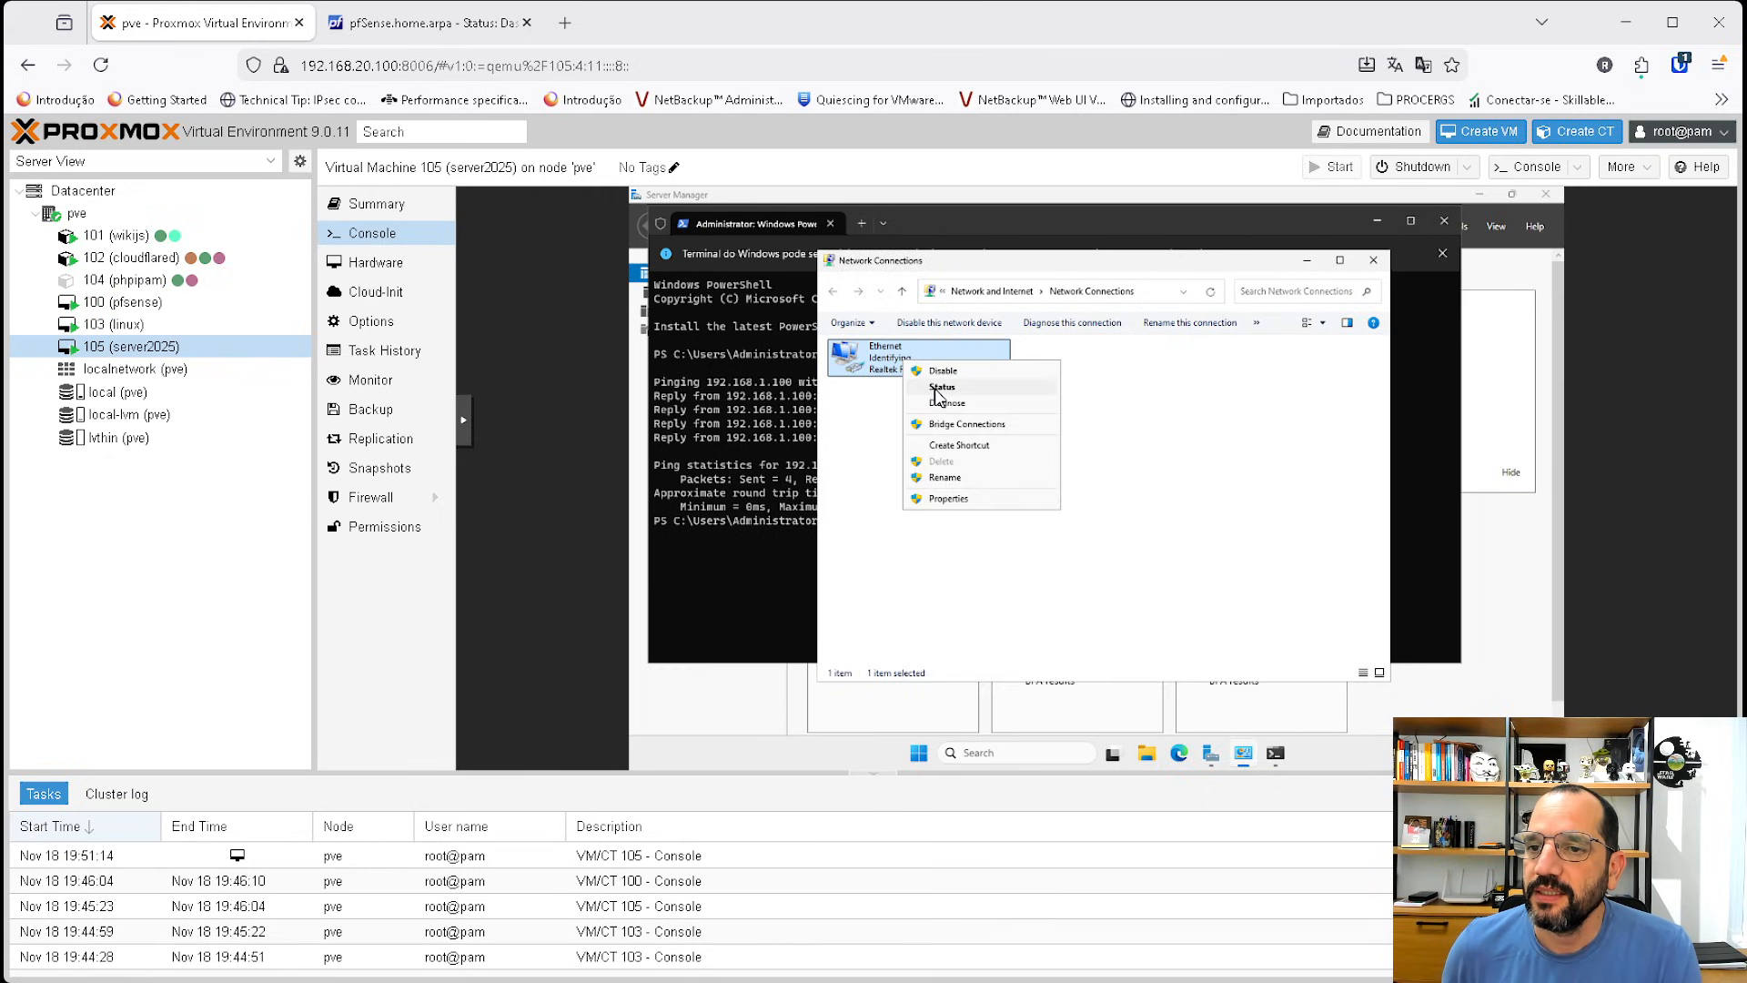
{"action": "left_click", "coordinate": [942, 387]}
{"action": "left_click", "coordinate": [1016, 461]}
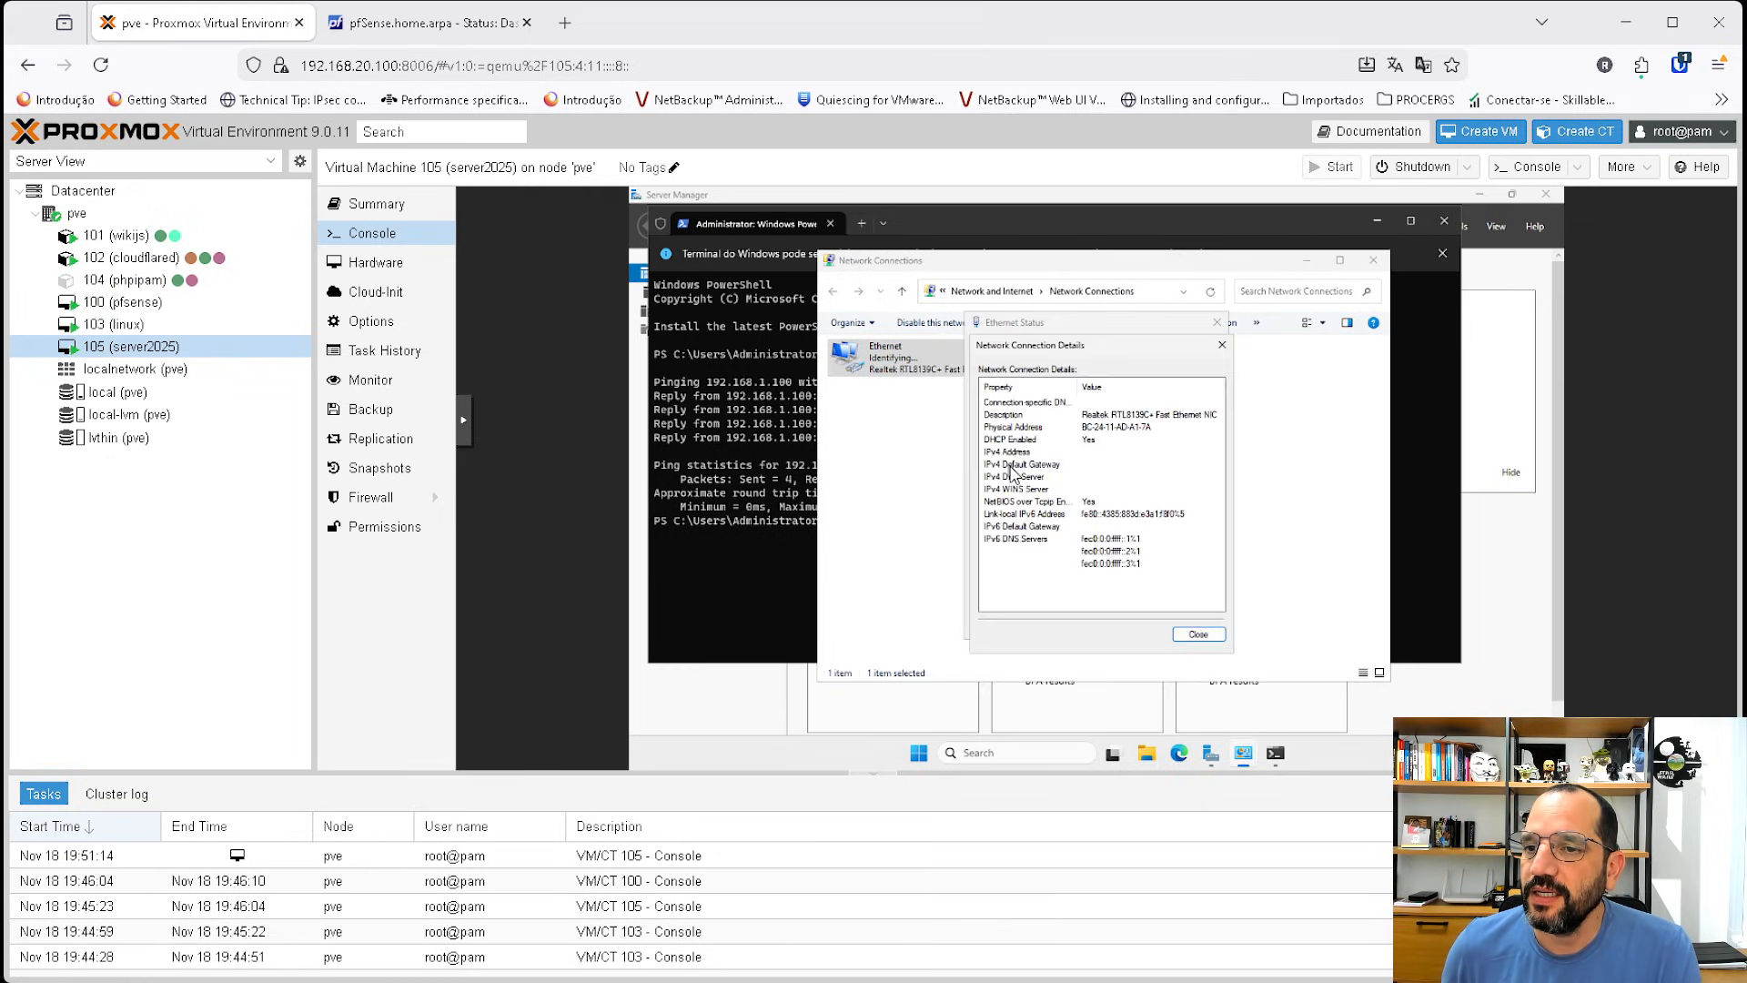
{"action": "left_click", "coordinate": [1198, 635]}
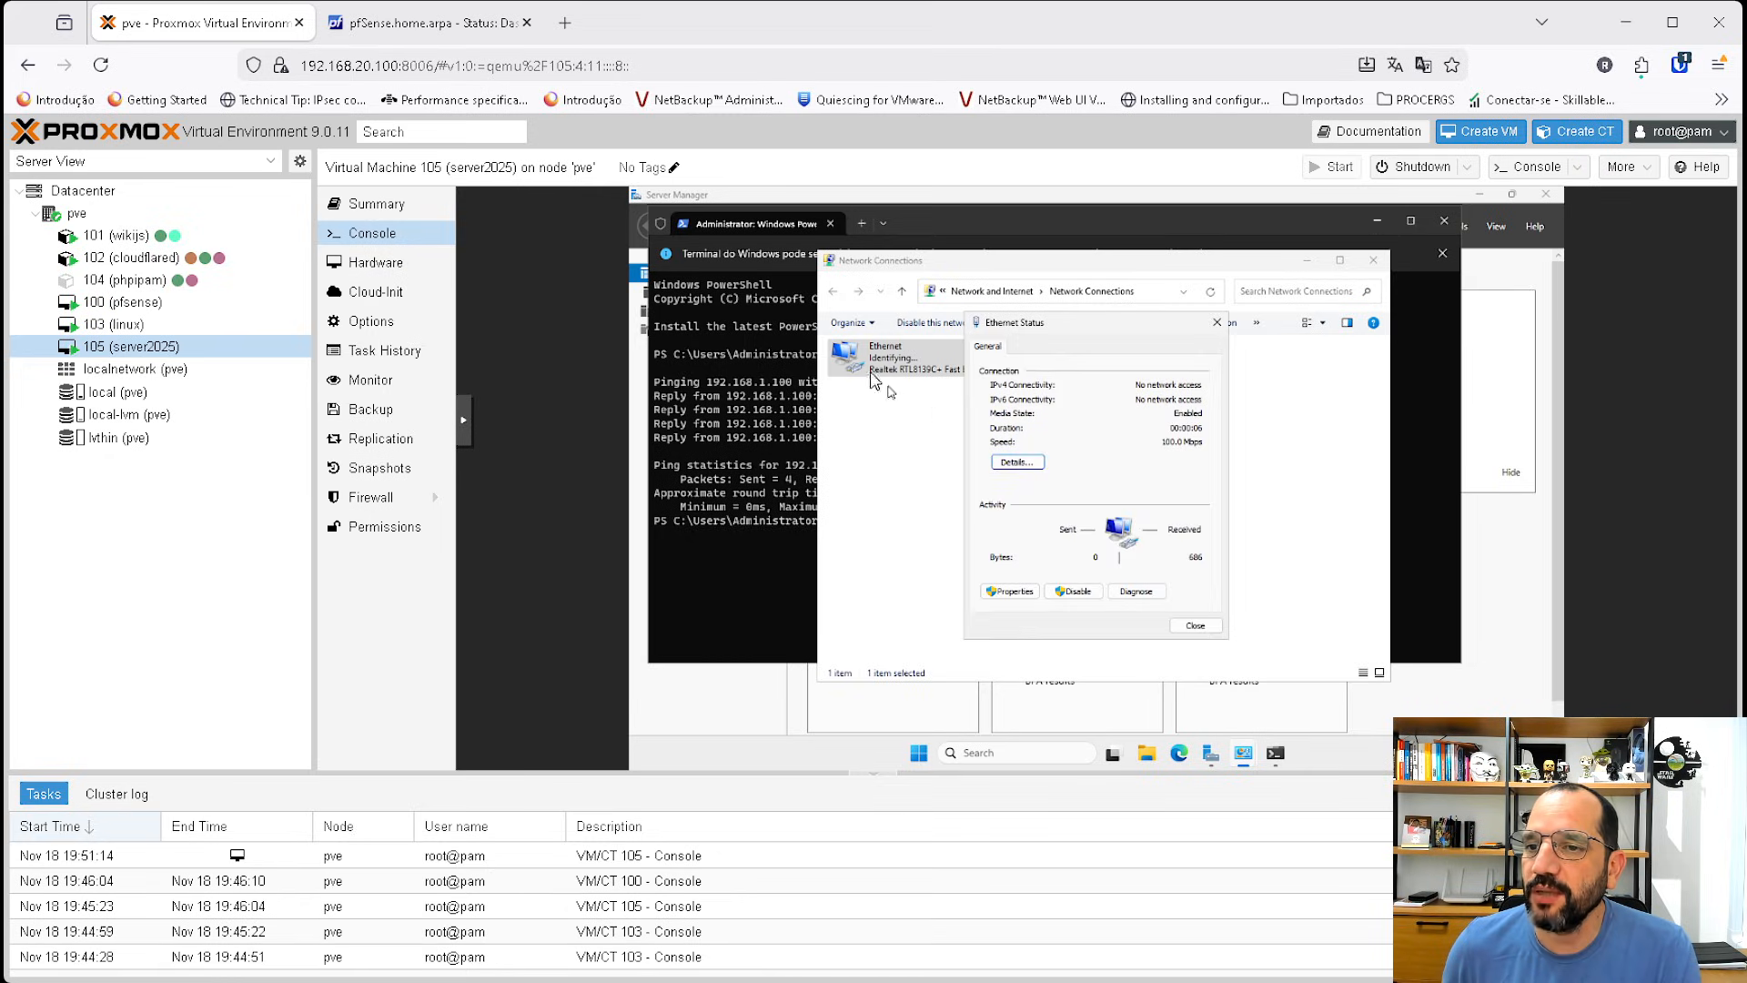
{"action": "left_click", "coordinate": [1199, 625]}
{"action": "right_click", "coordinate": [897, 364]}
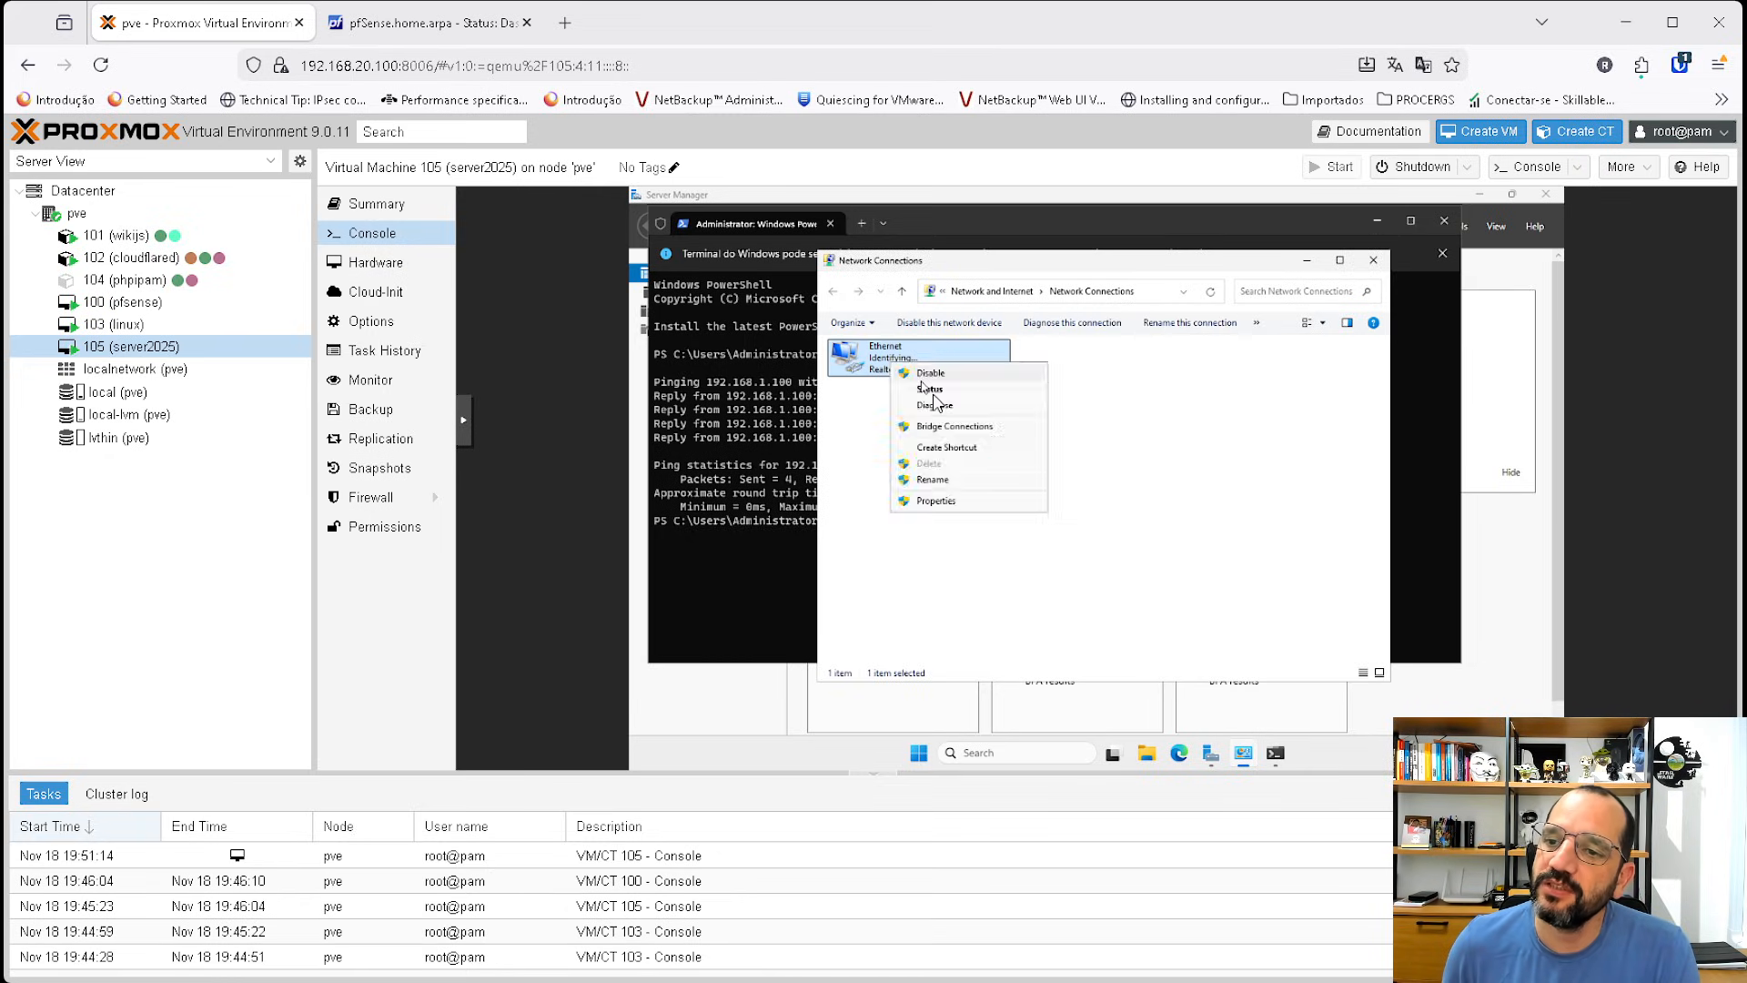
{"action": "left_click", "coordinate": [932, 391]}
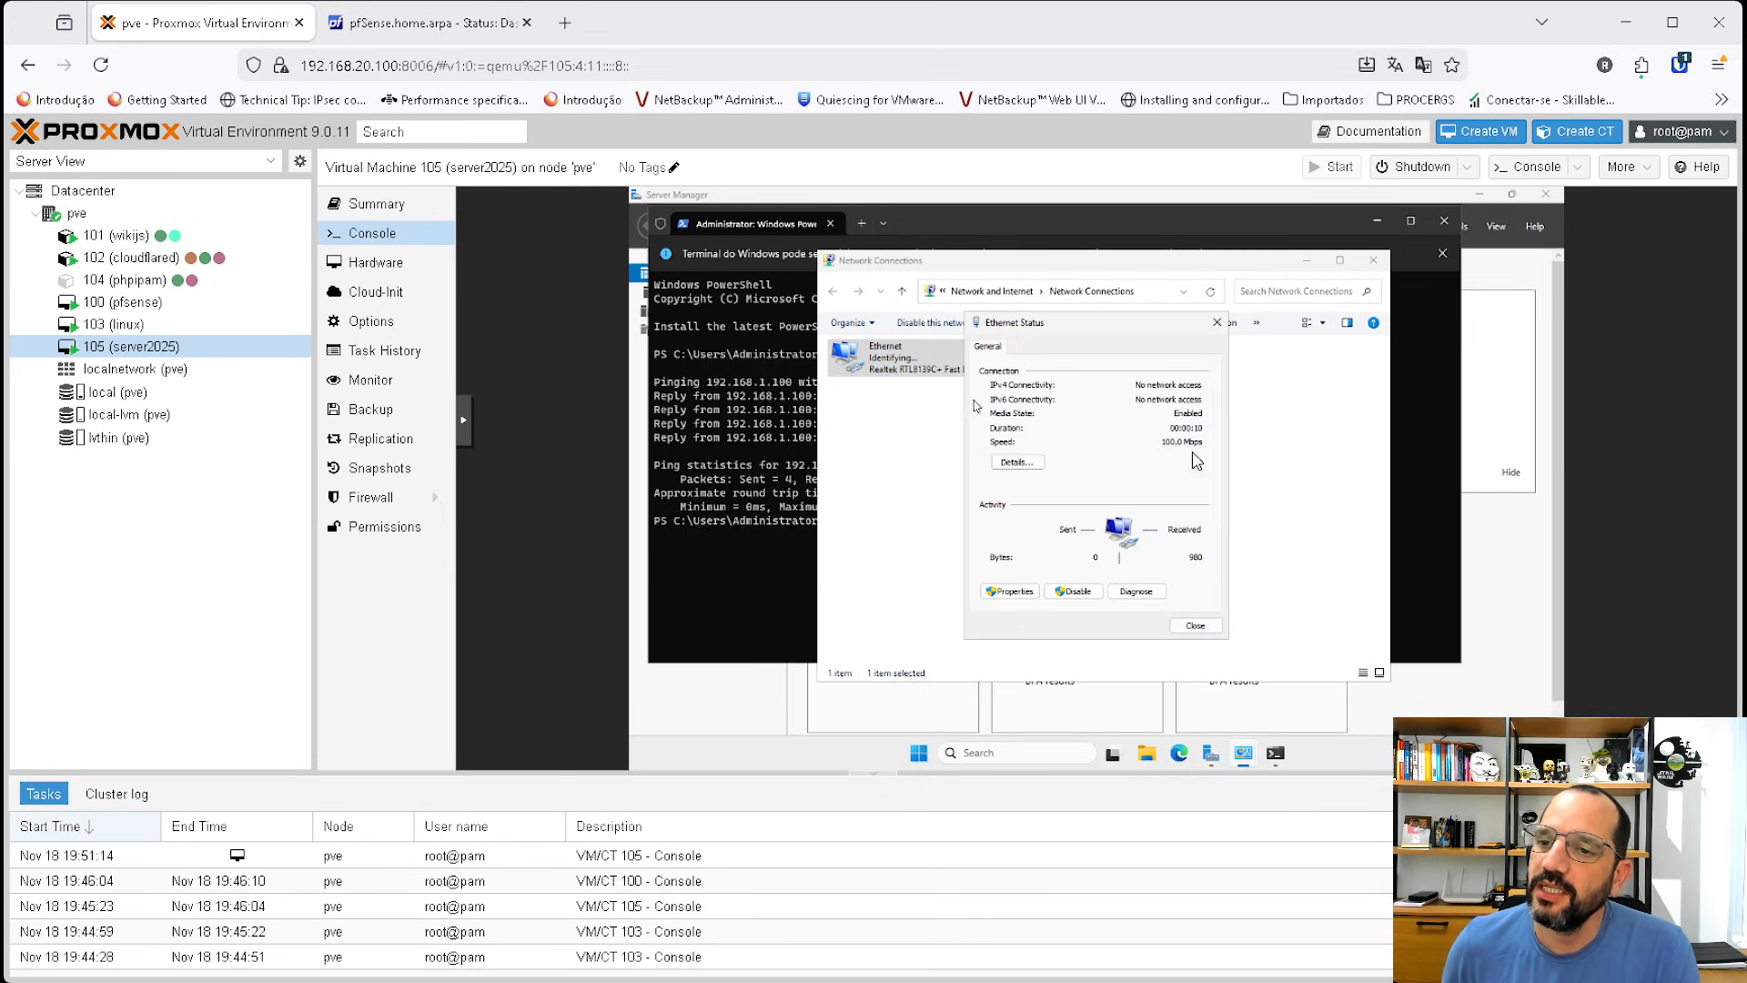
{"action": "left_click", "coordinate": [1016, 462]}
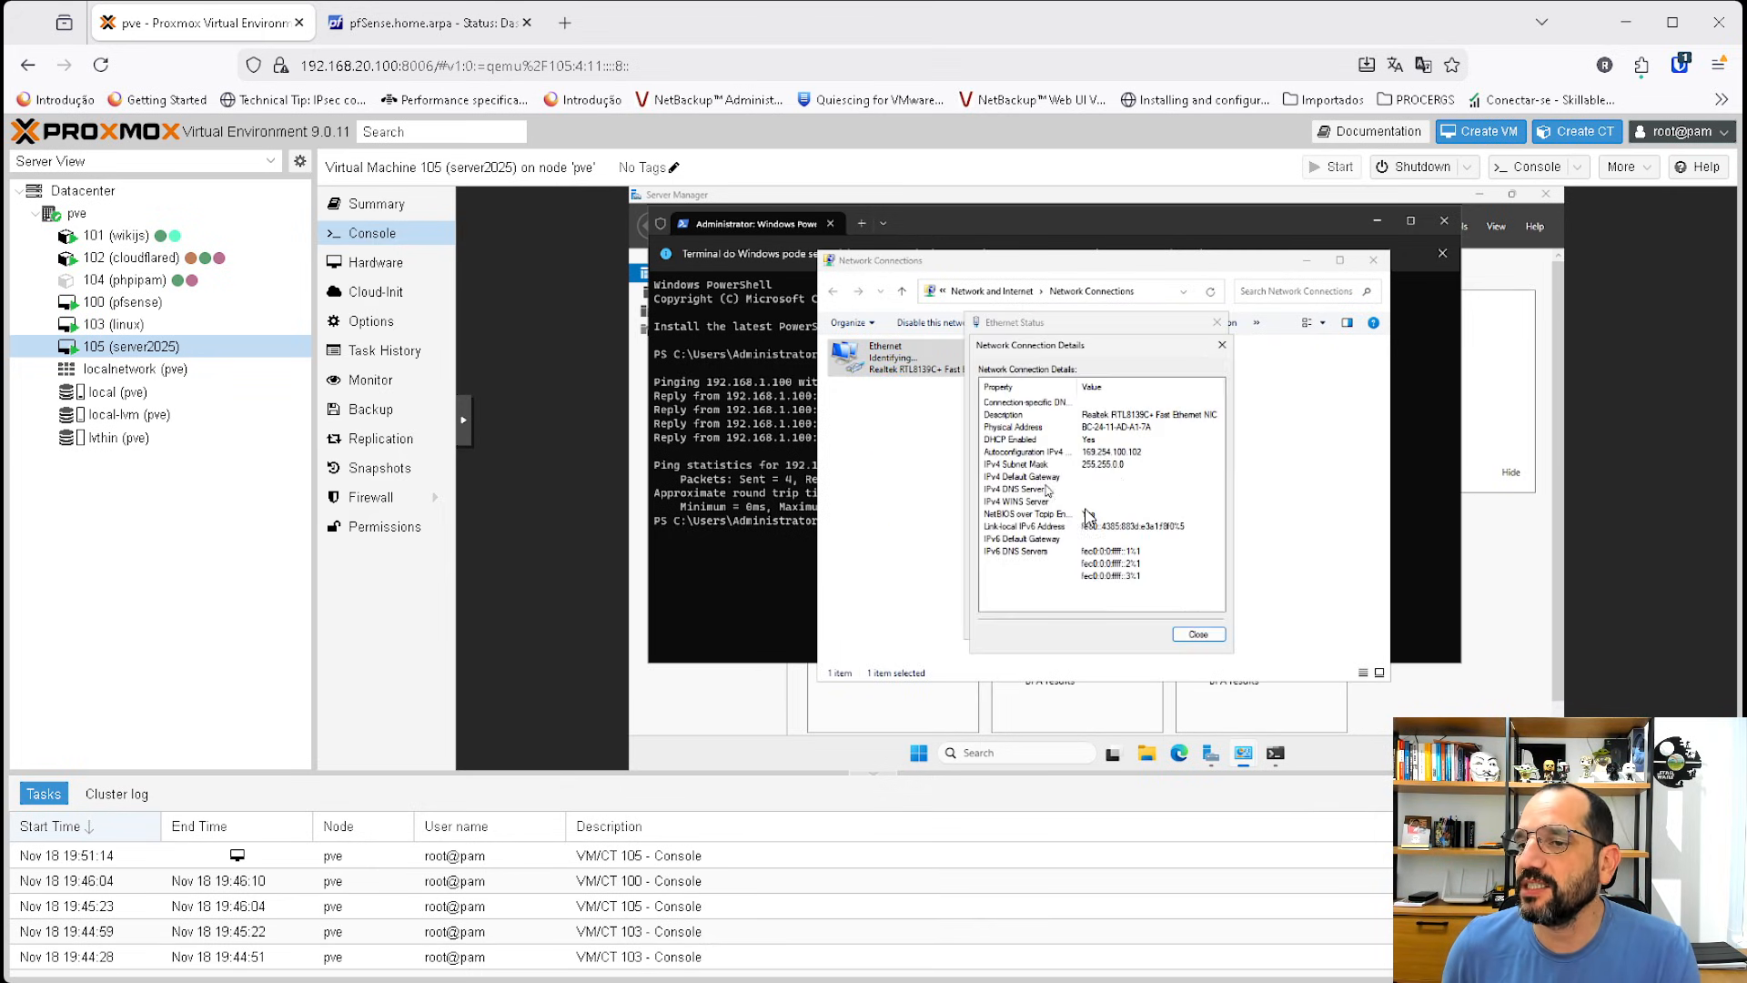
{"action": "left_click", "coordinate": [1199, 634]}
{"action": "left_click", "coordinate": [1195, 625]}
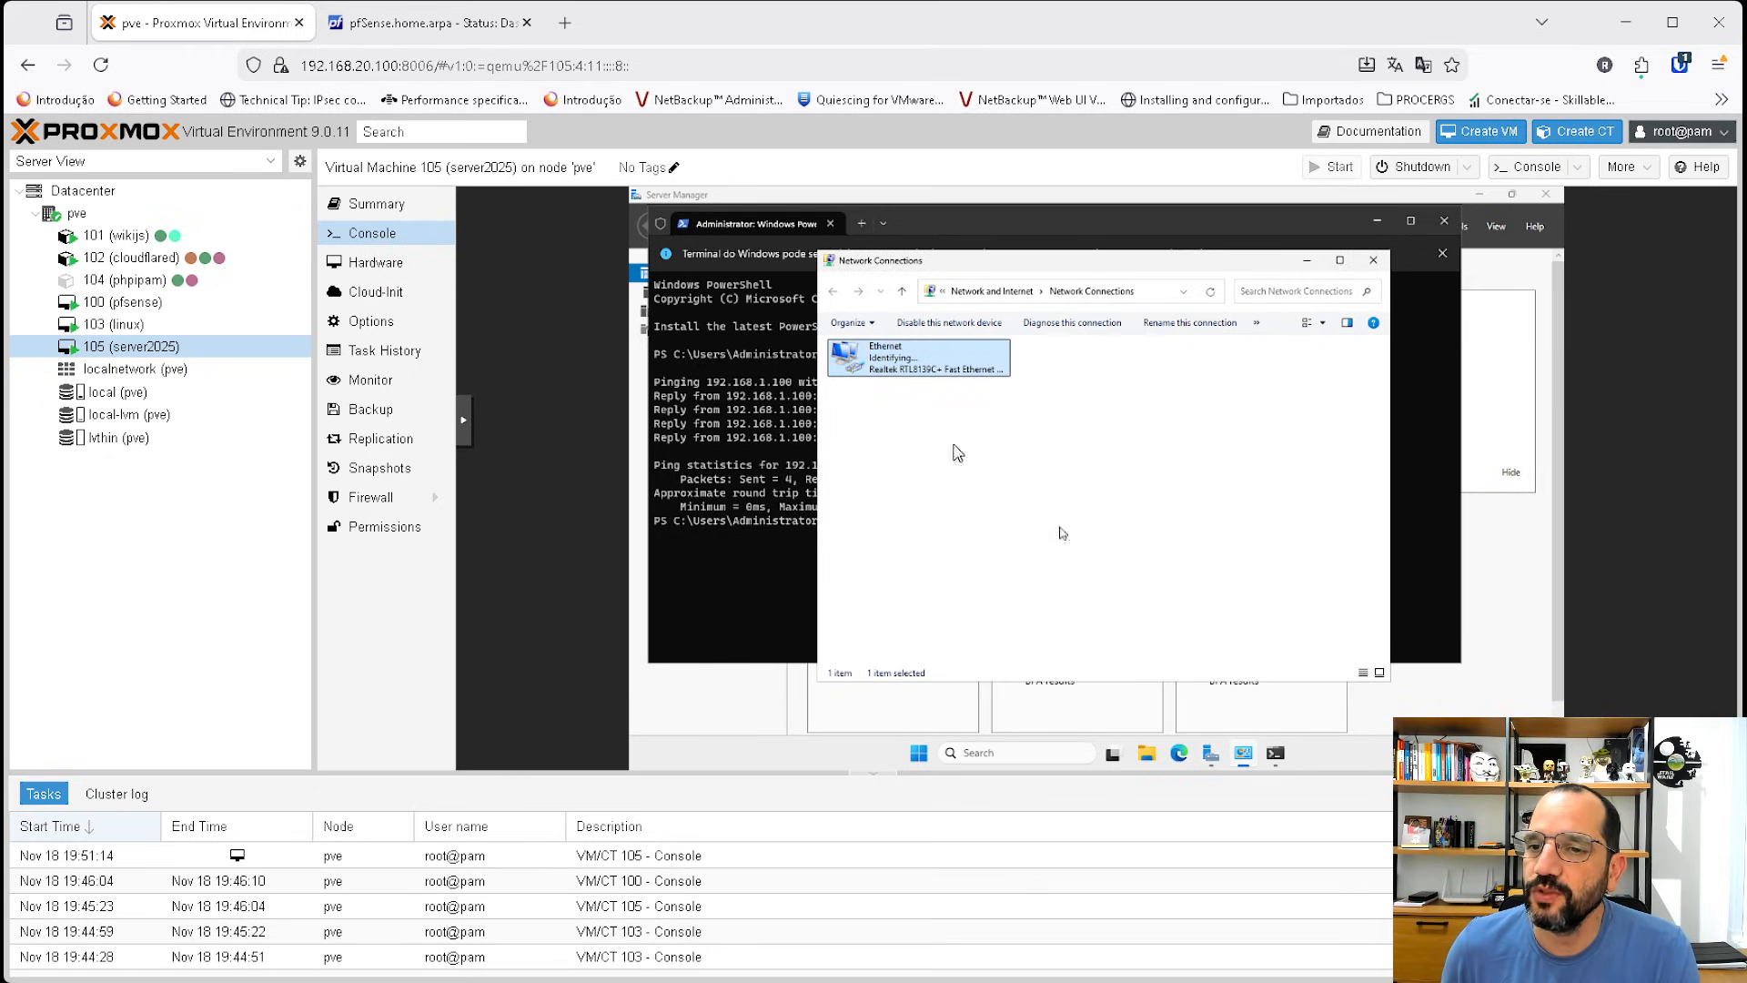
Open the console of VM 103 (linux) and stop the running ping.
{"action": "left_click", "coordinate": [125, 324]}
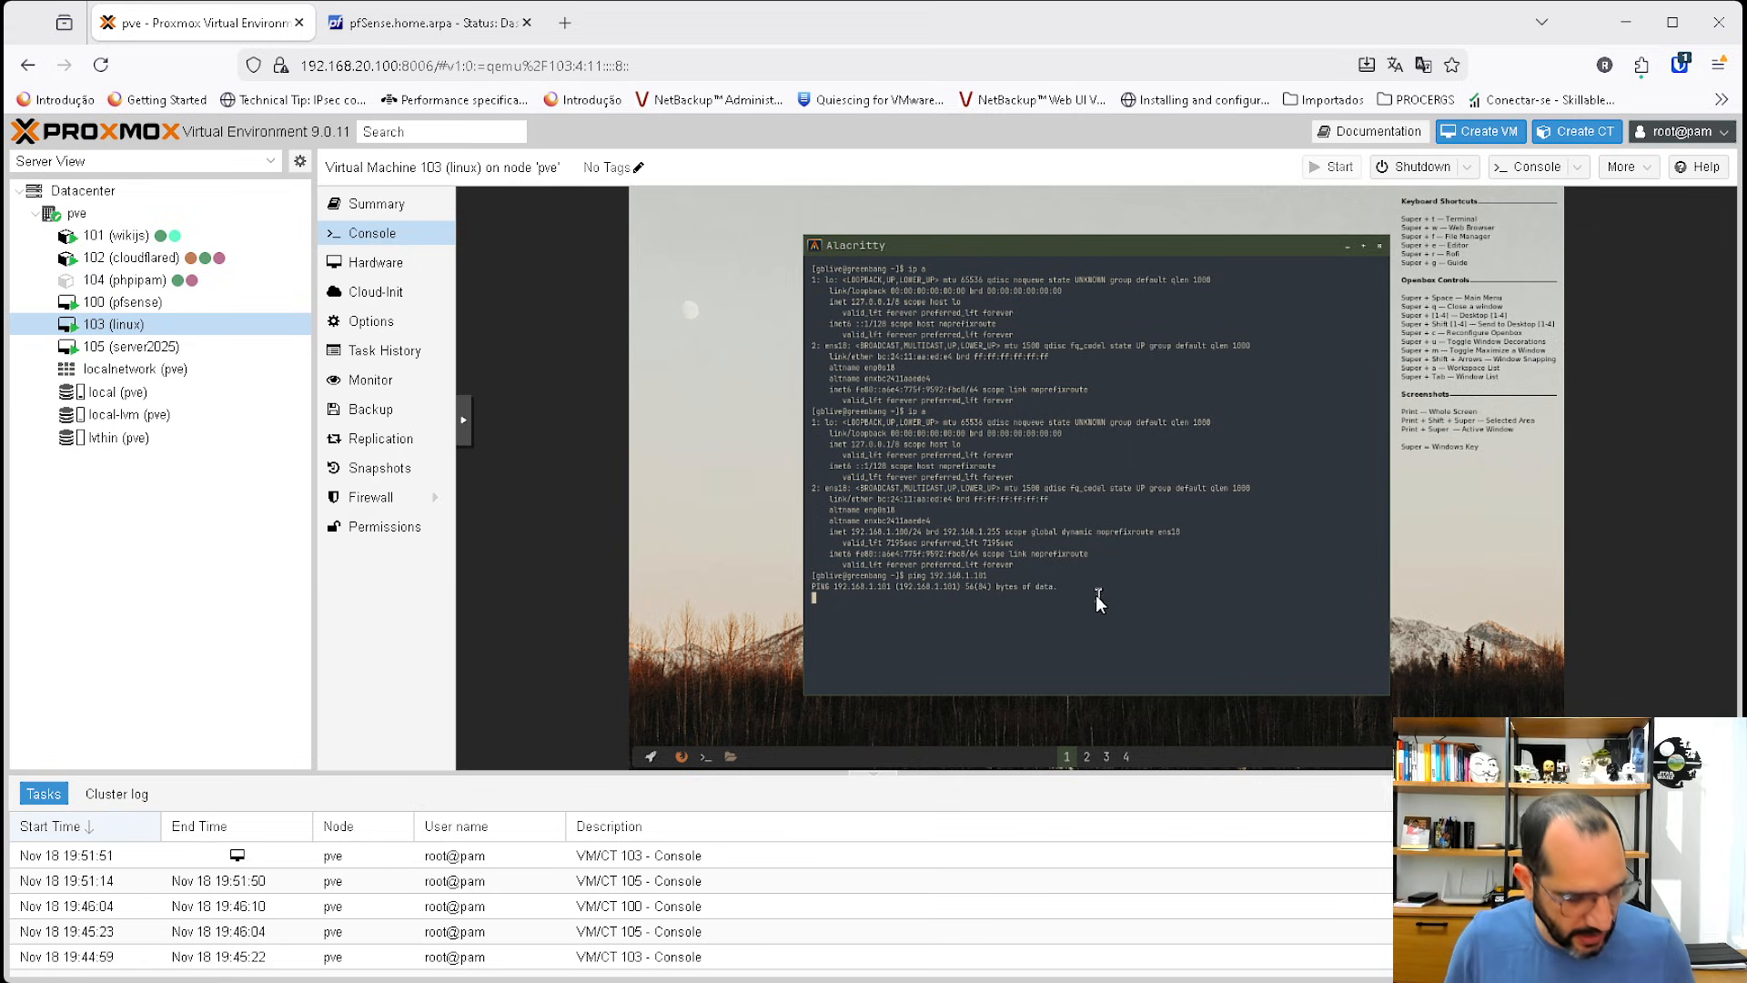
{"action": "key", "text": "ctrl+c"}
{"action": "key", "text": "ctrl+c"}
{"action": "key", "text": "ctrl+c"}
{"action": "key", "text": "ctrl+c"}
{"action": "key", "text": "ctrl+c"}
{"action": "key", "text": "ctrl+c"}
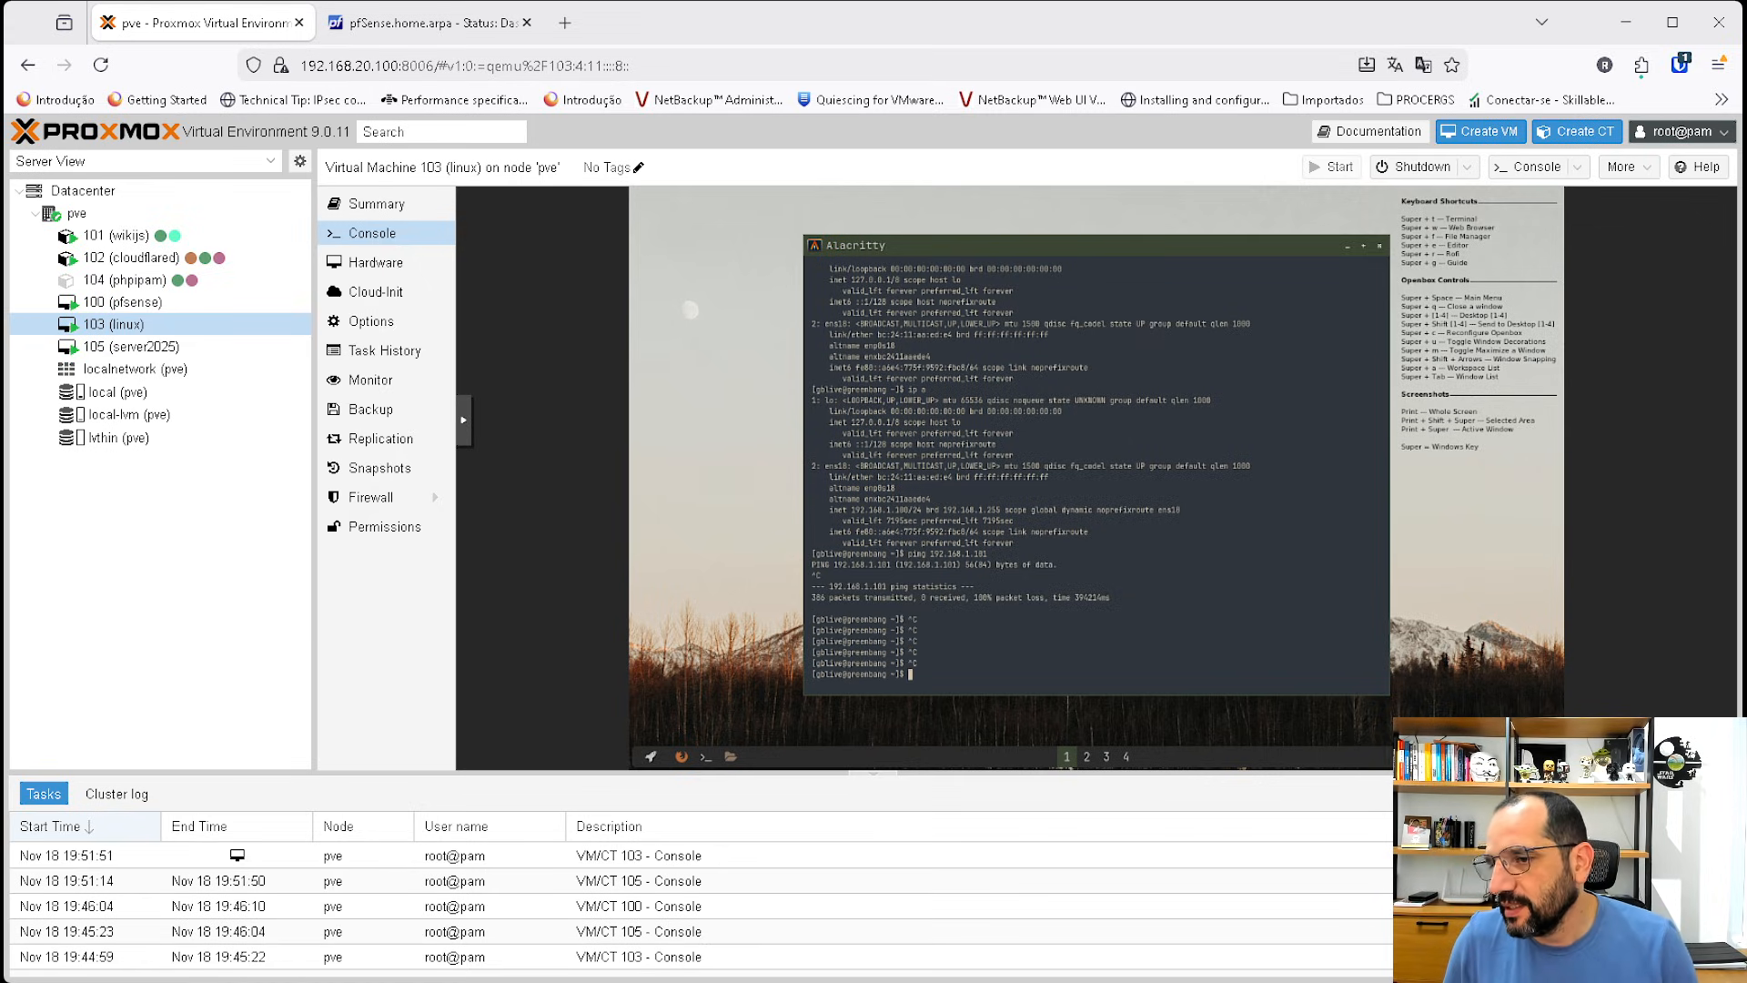
Turn networking off and back on in the Linux VM, then run ip a to list its addresses.
{"action": "right_click", "coordinate": [1491, 756]}
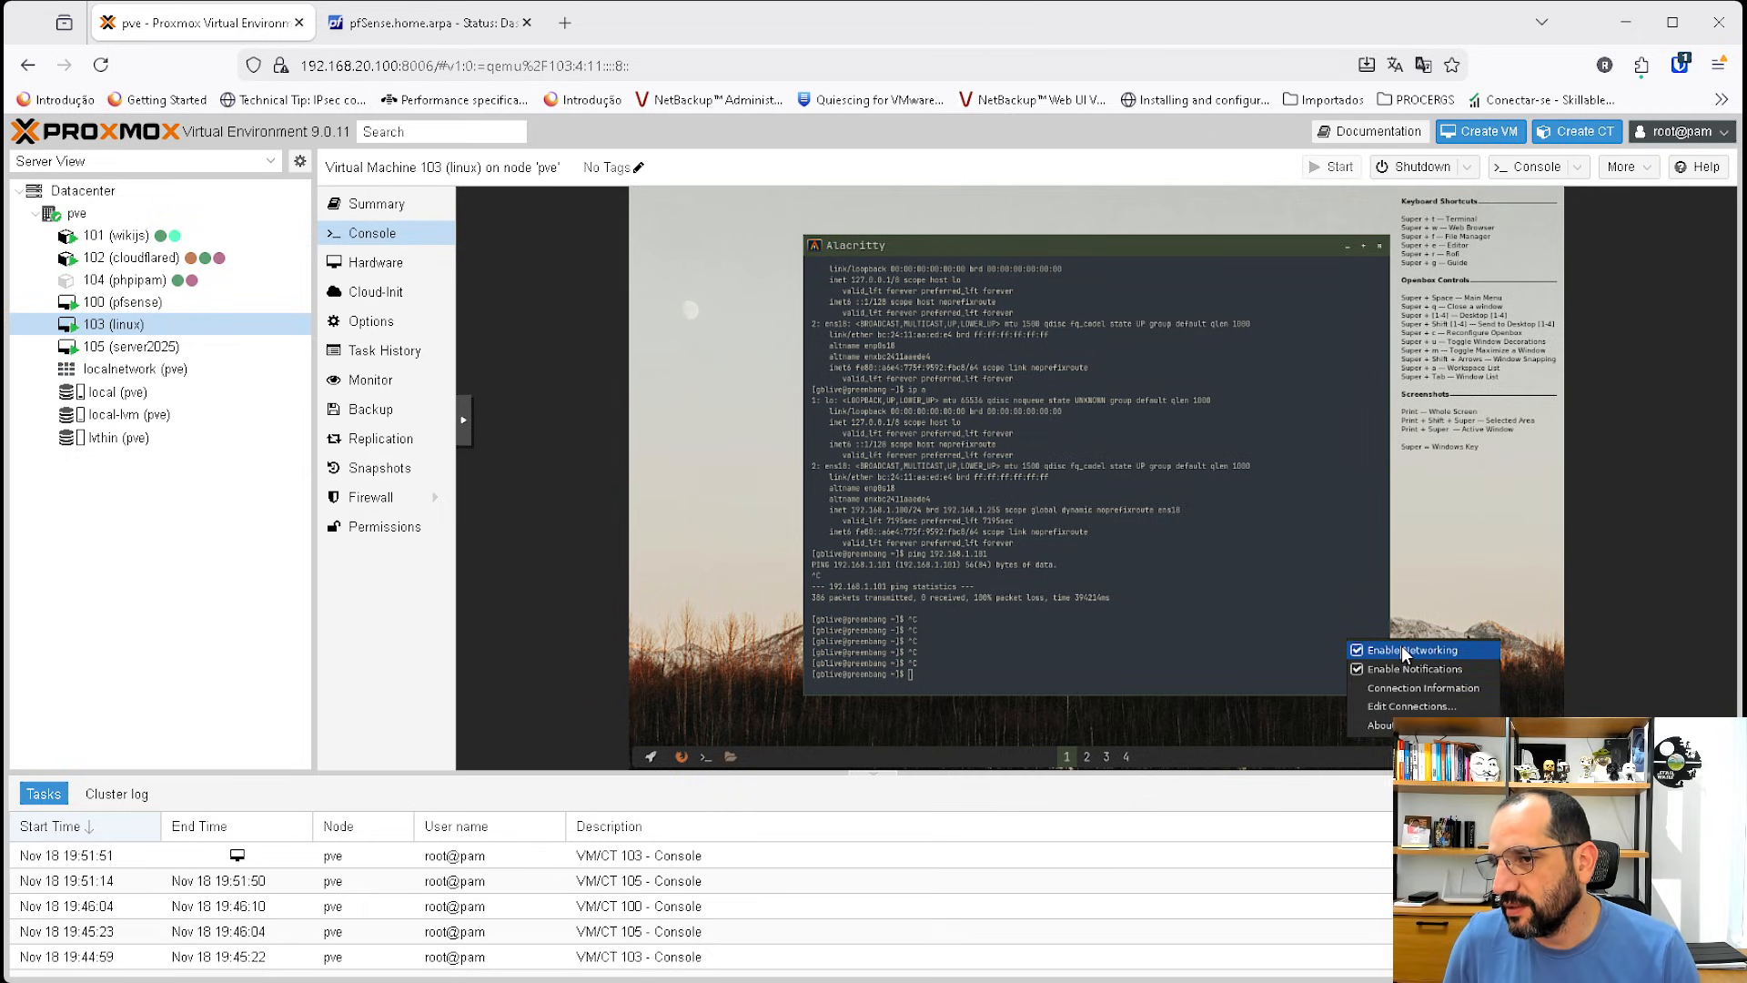
{"action": "left_click", "coordinate": [1362, 656]}
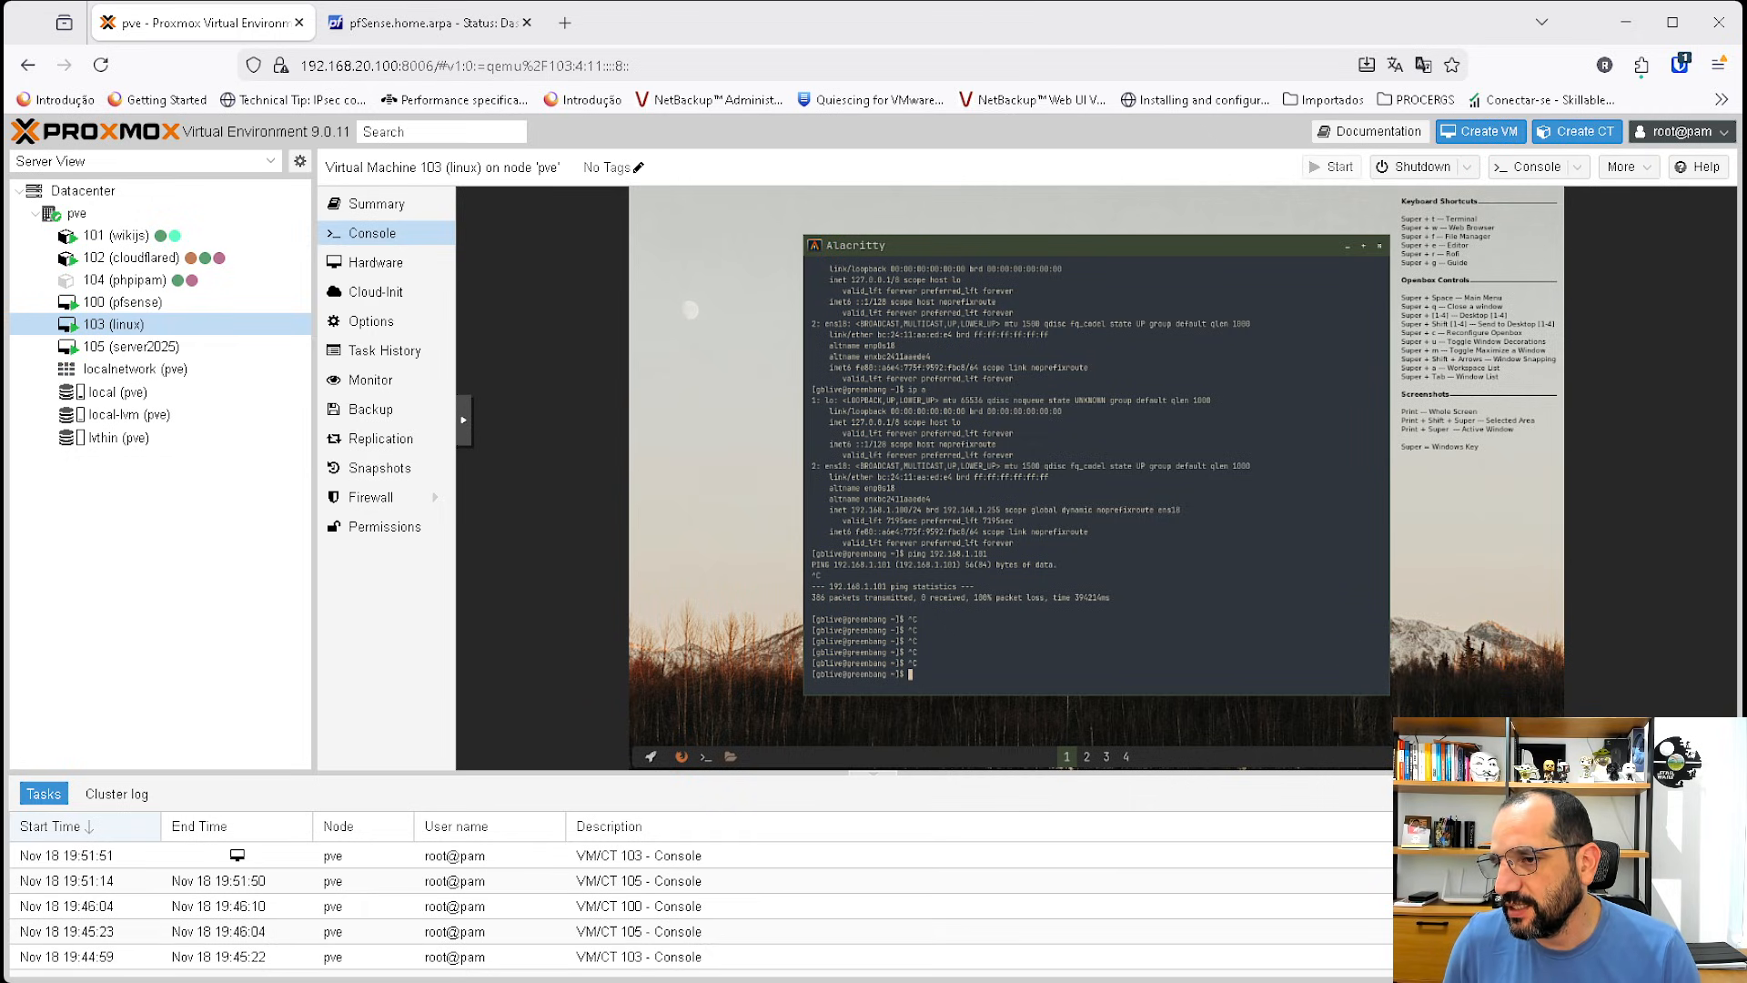
{"action": "right_click", "coordinate": [1490, 756]}
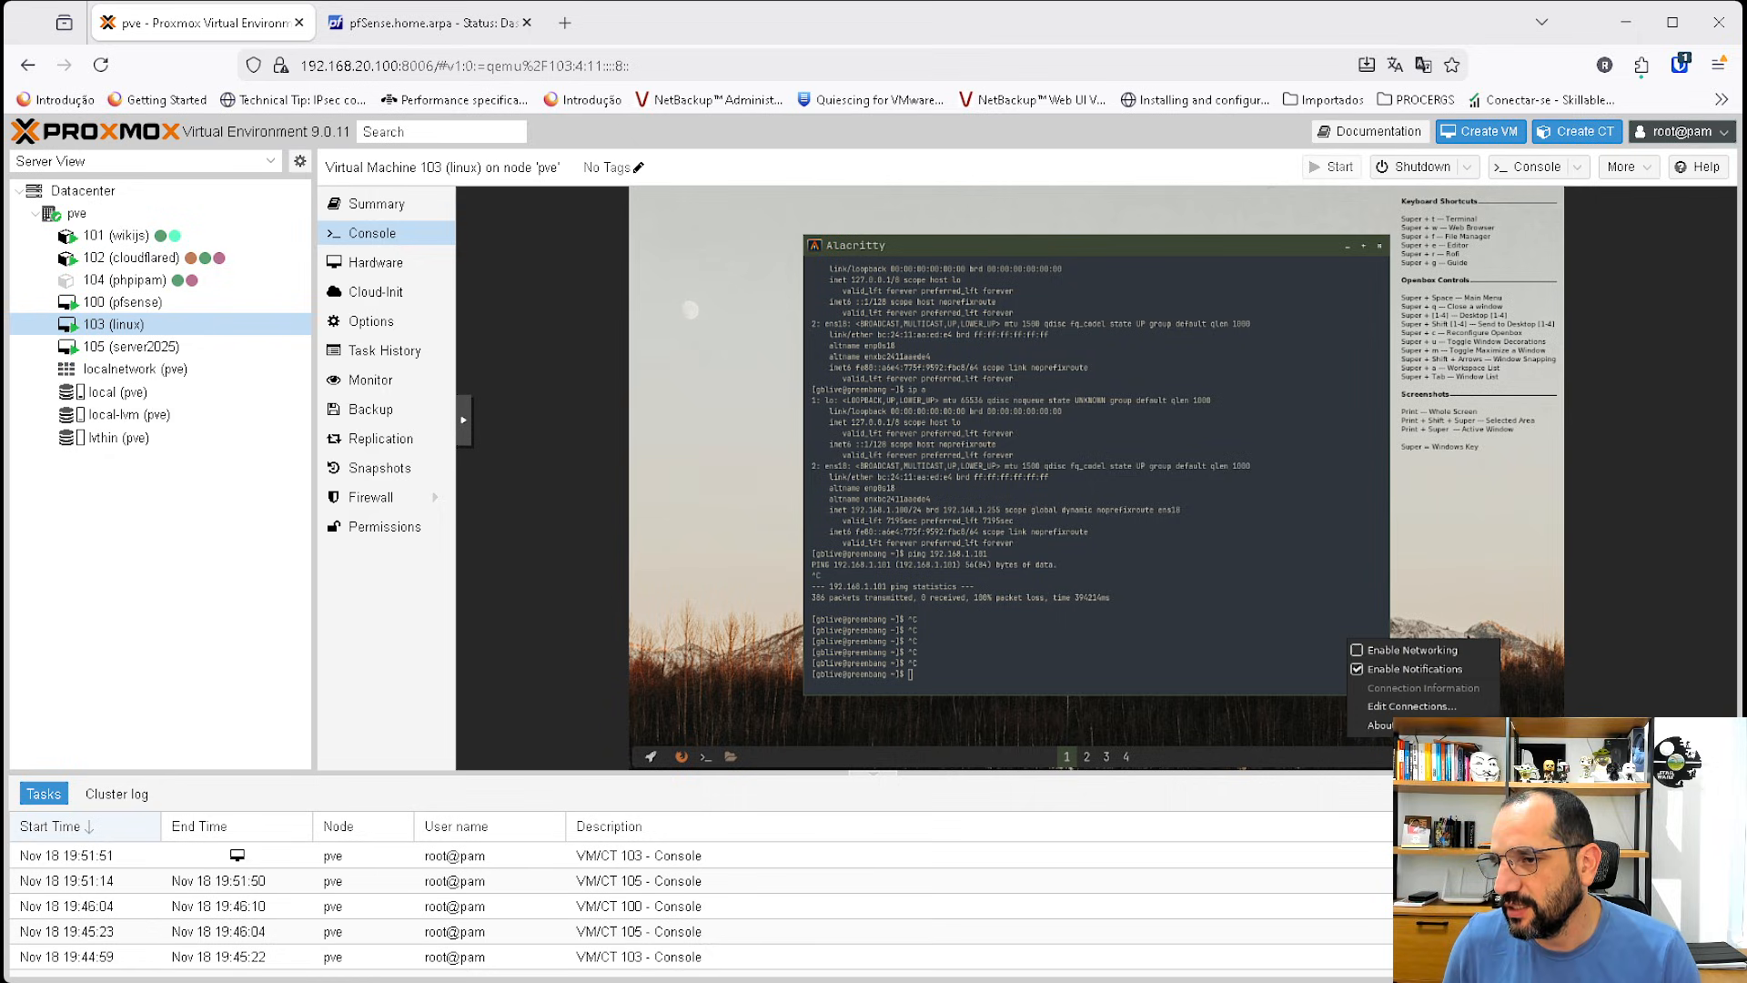
{"action": "left_click", "coordinate": [1365, 650]}
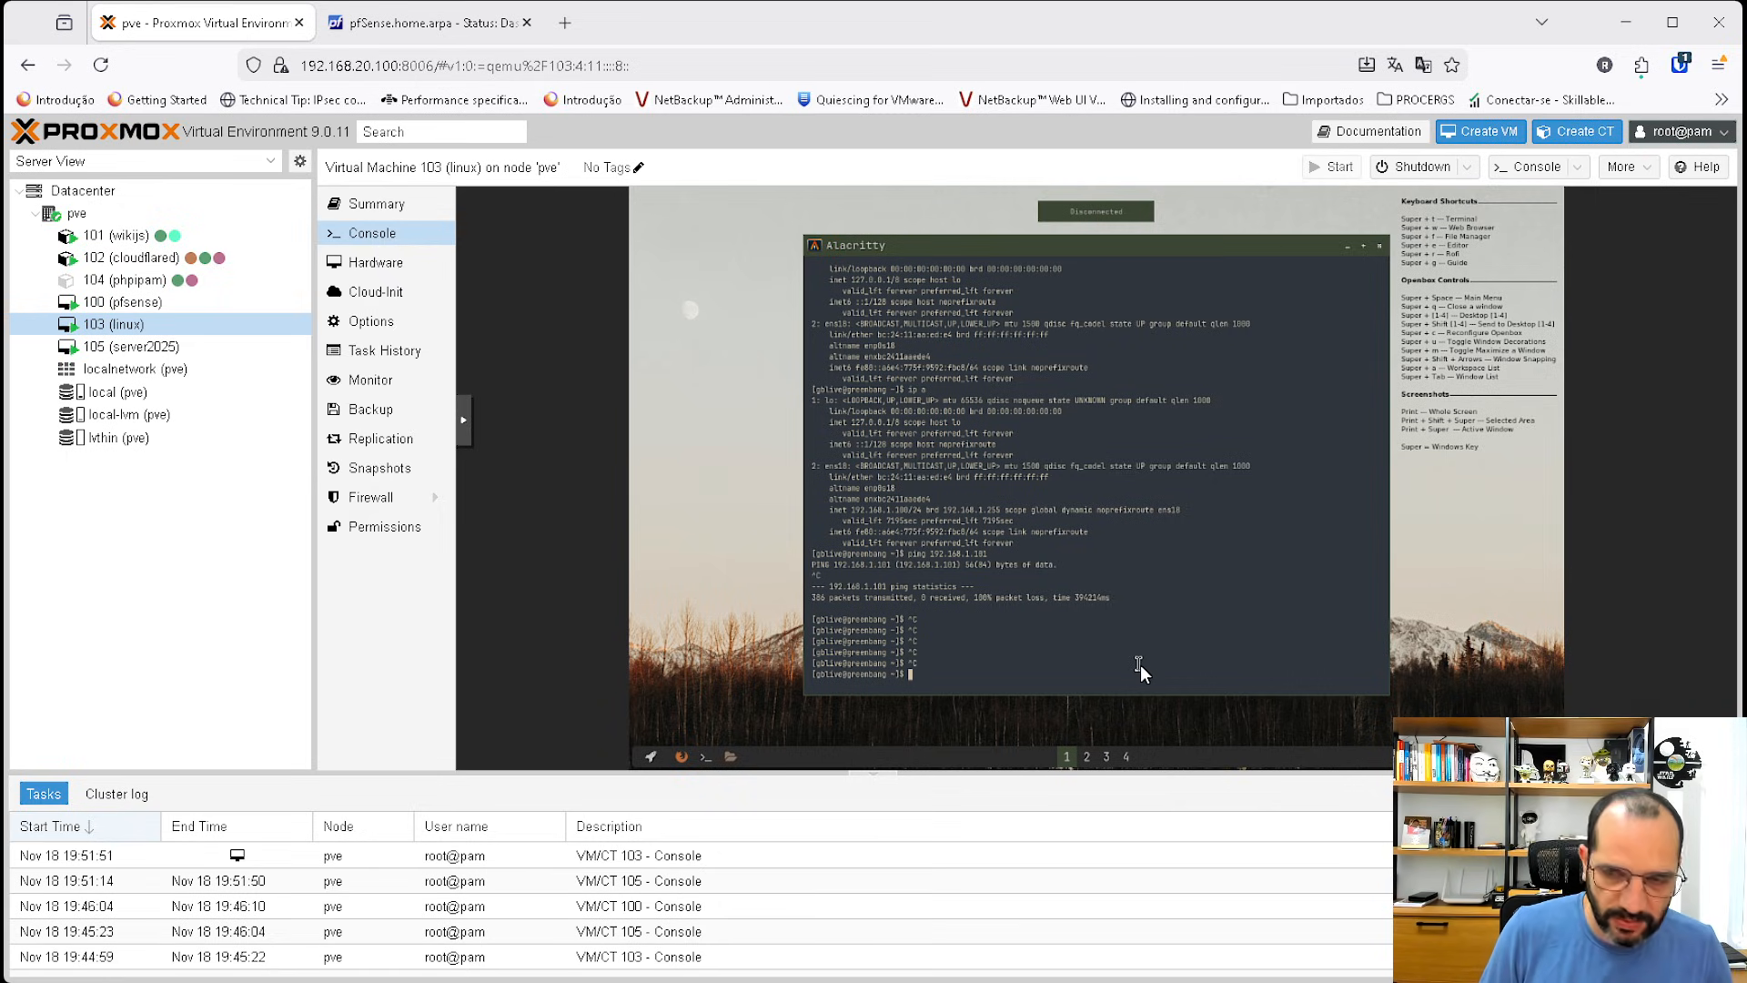
{"action": "type", "text": "ip a"}
{"action": "key", "text": "Return"}
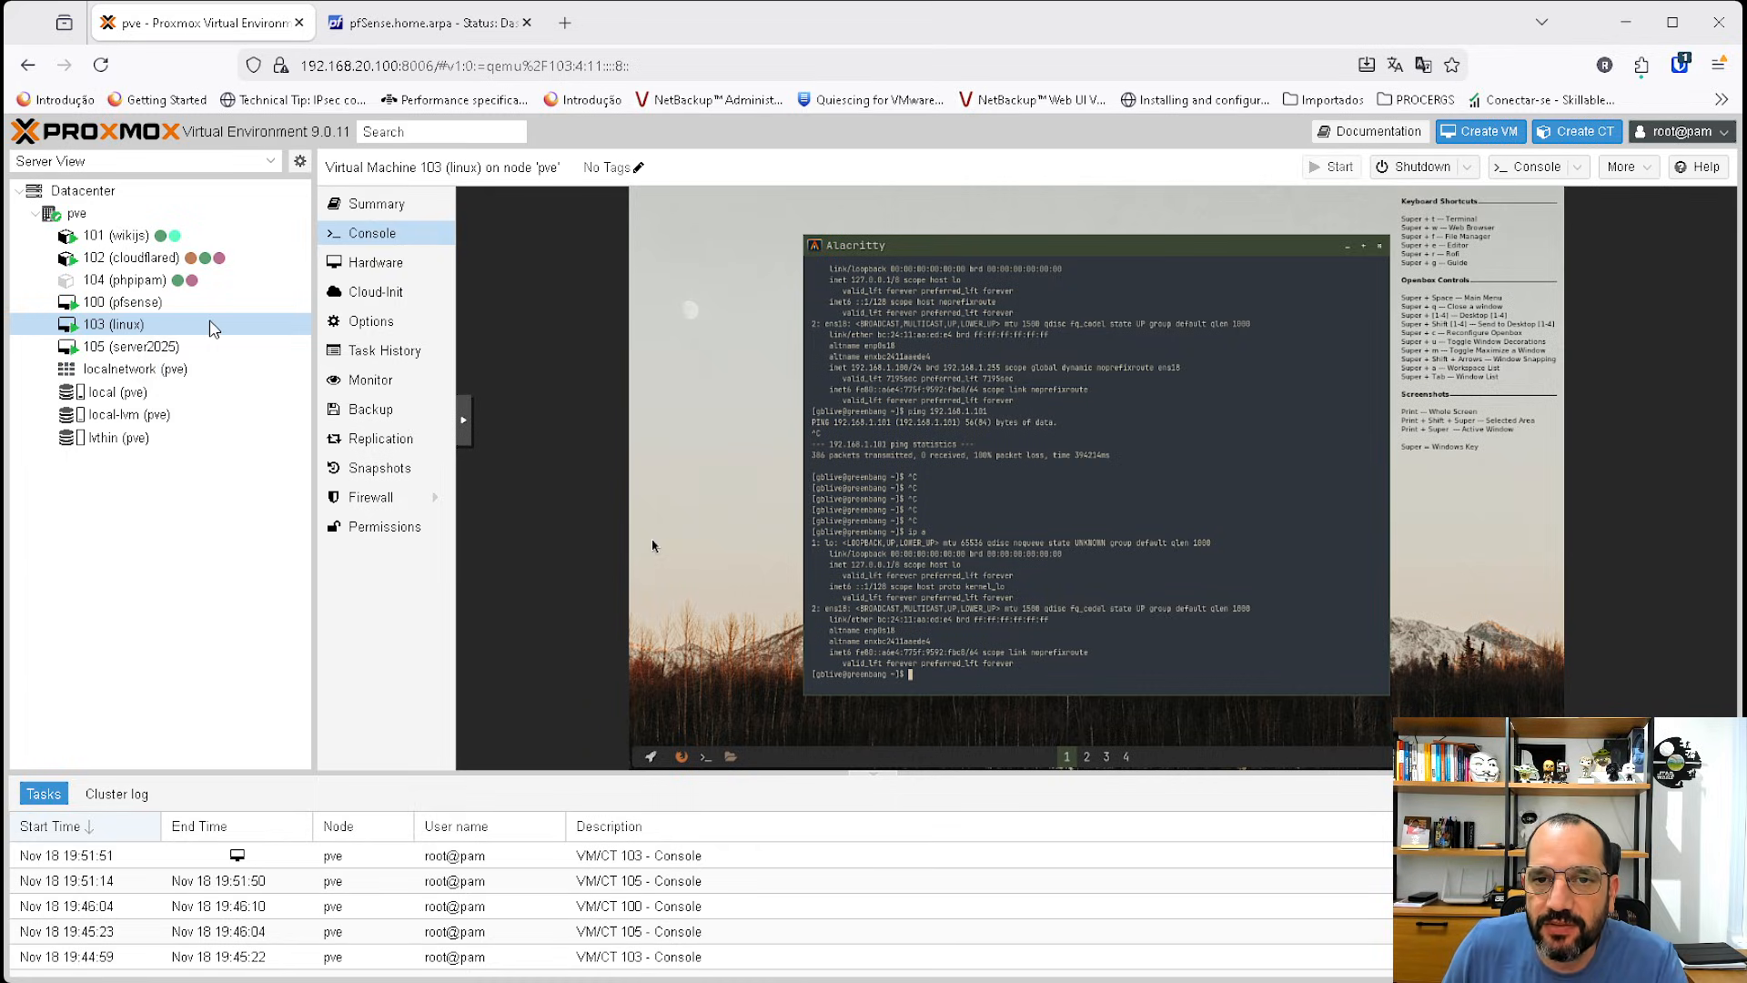
Set the network device VLAN tag of VM 103 (linux) to 10.
{"action": "left_click", "coordinate": [396, 270]}
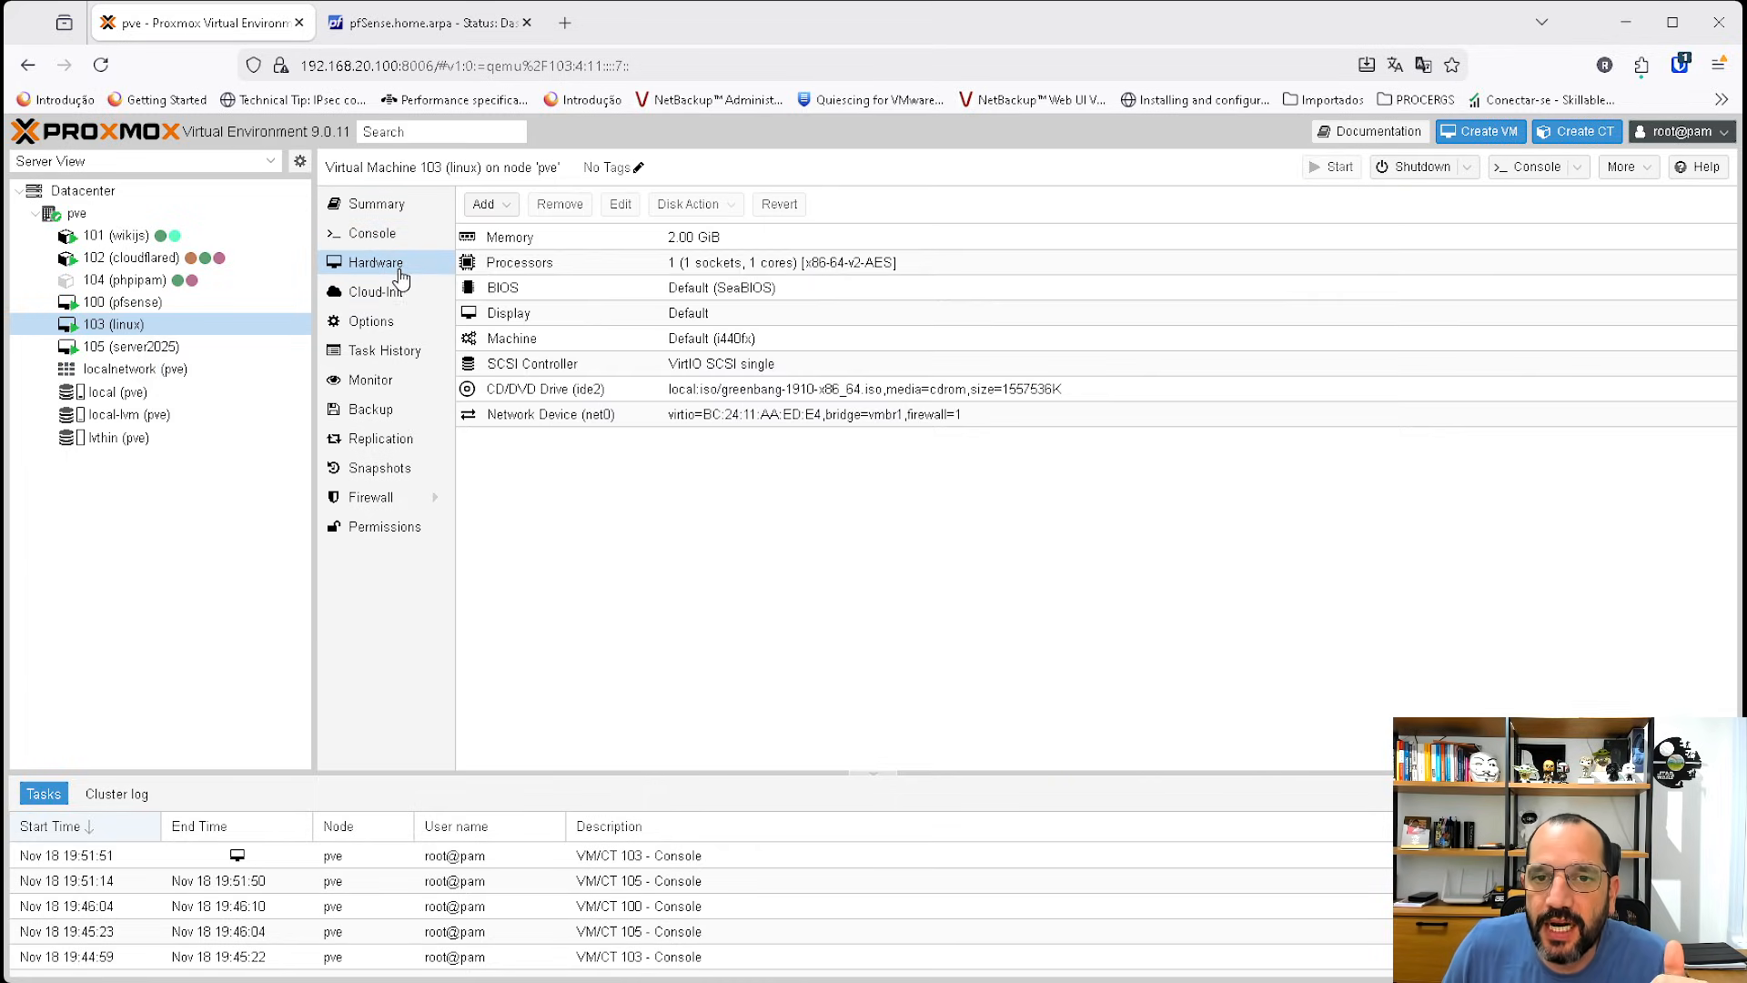
{"action": "left_click", "coordinate": [103, 330]}
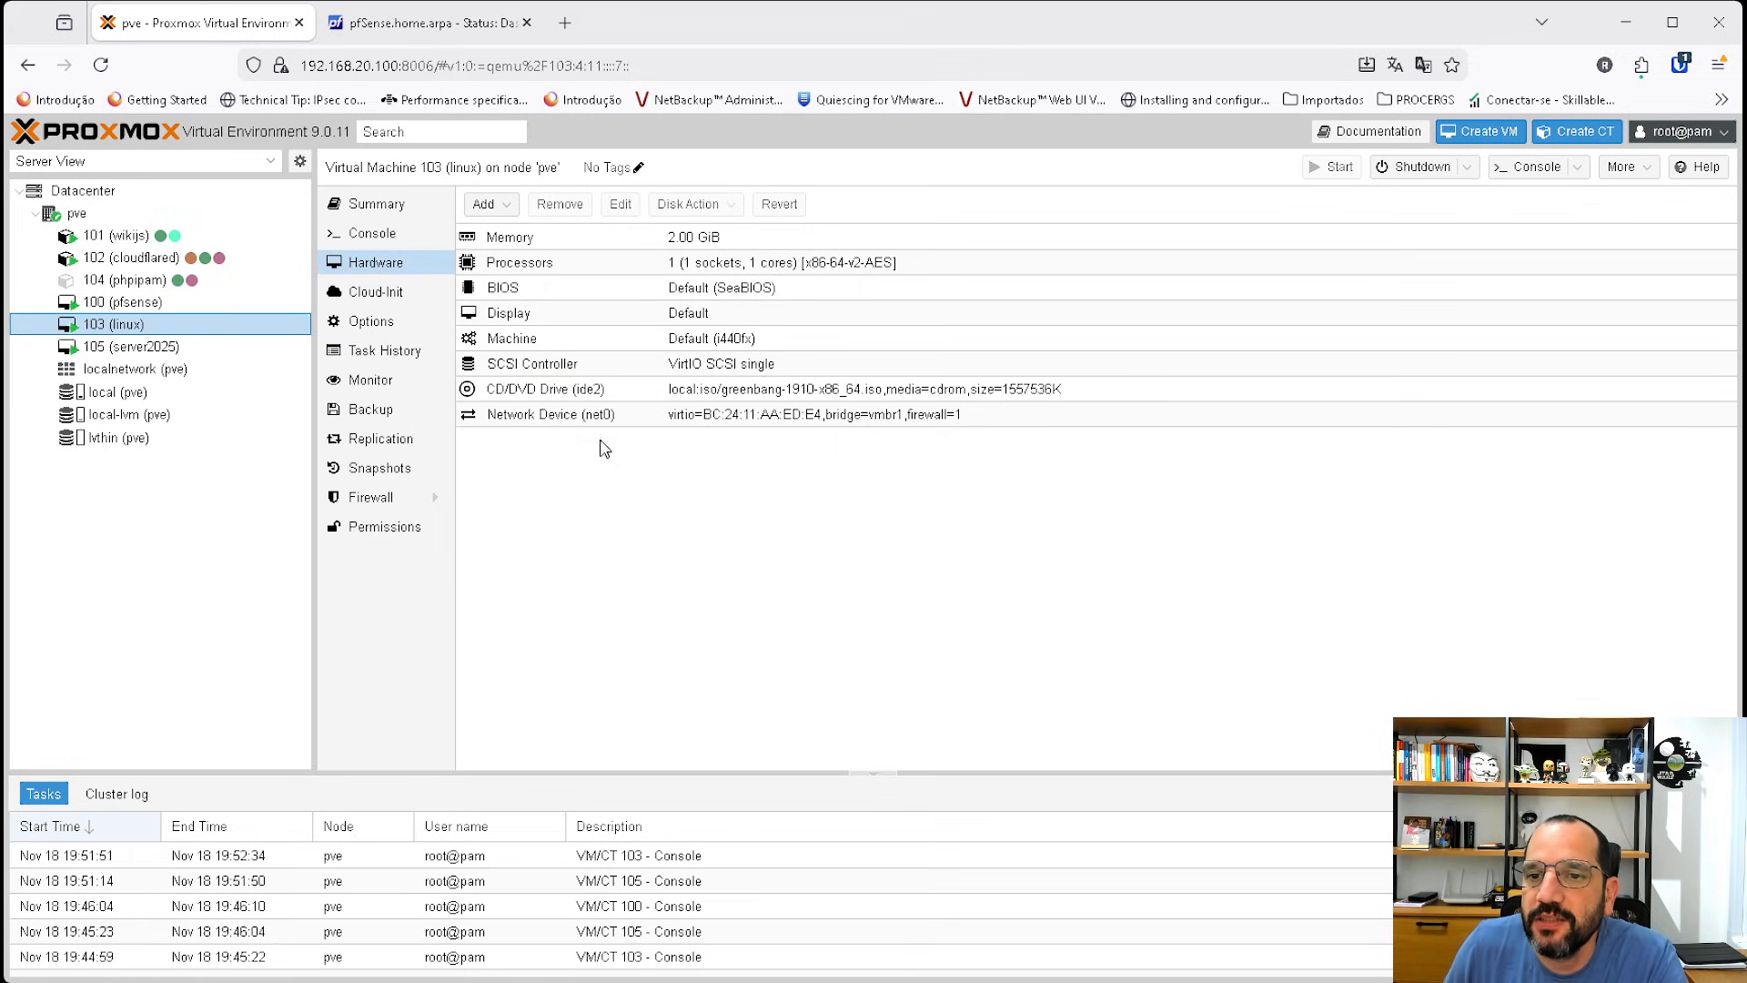
{"action": "double_click", "coordinate": [564, 424]}
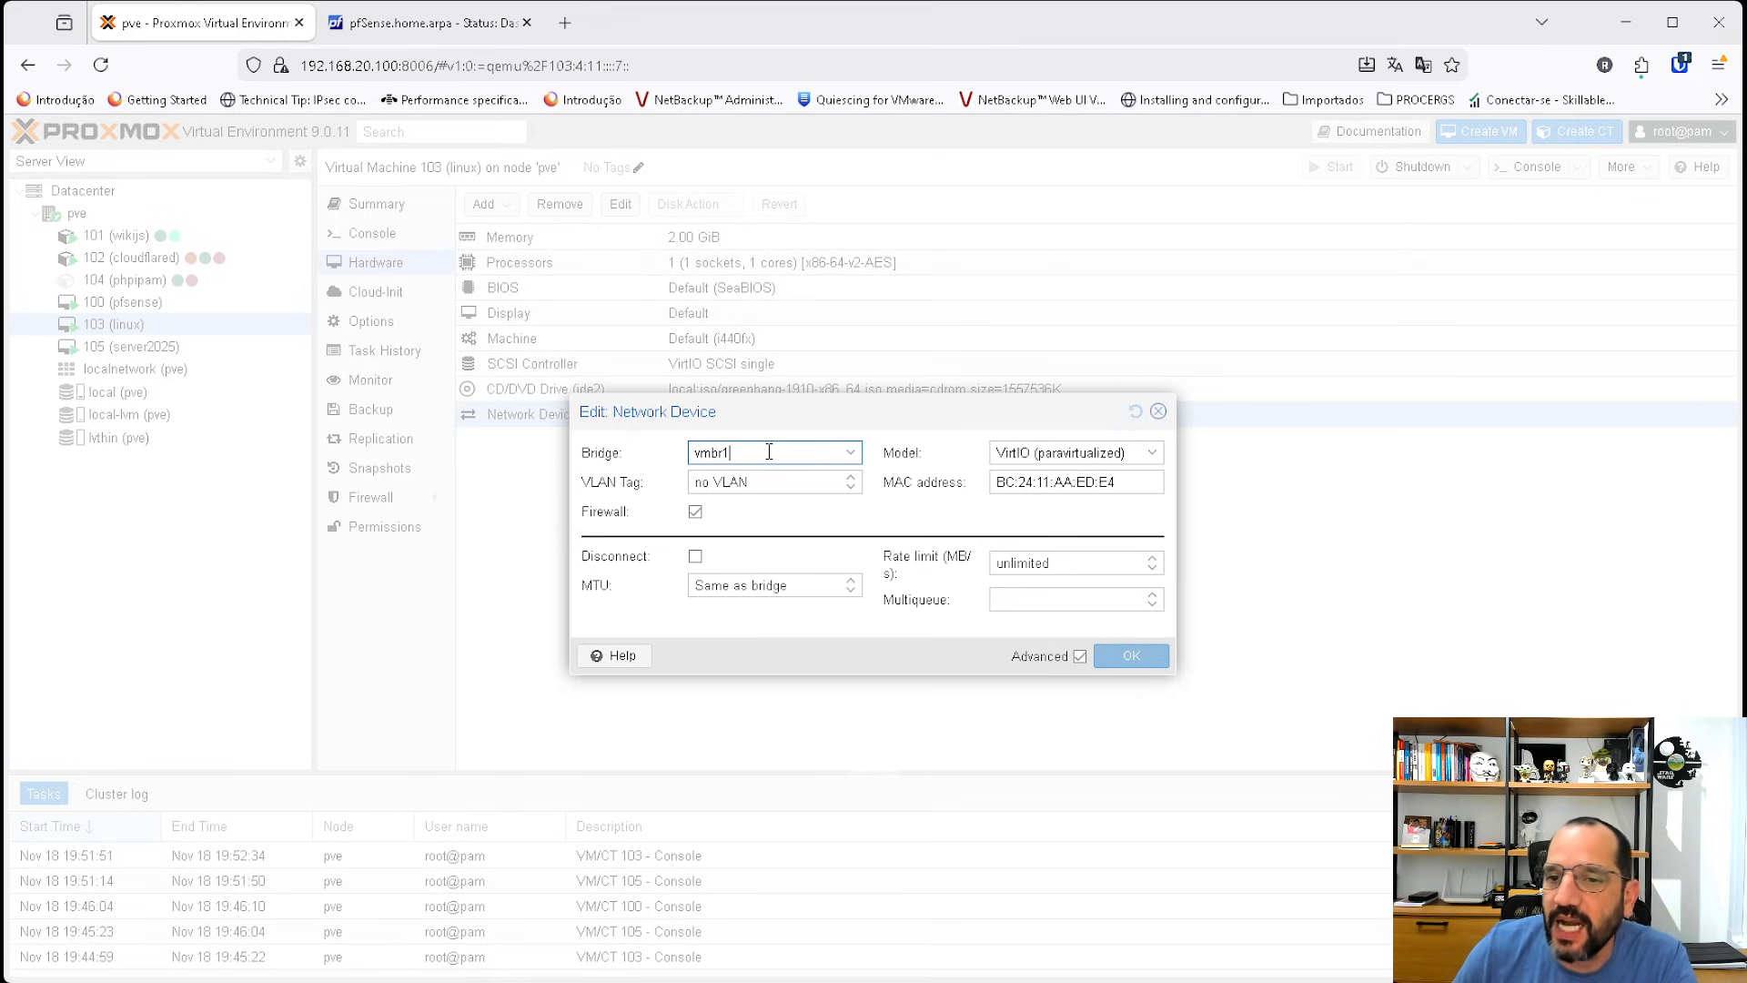
{"action": "left_click", "coordinate": [759, 481]}
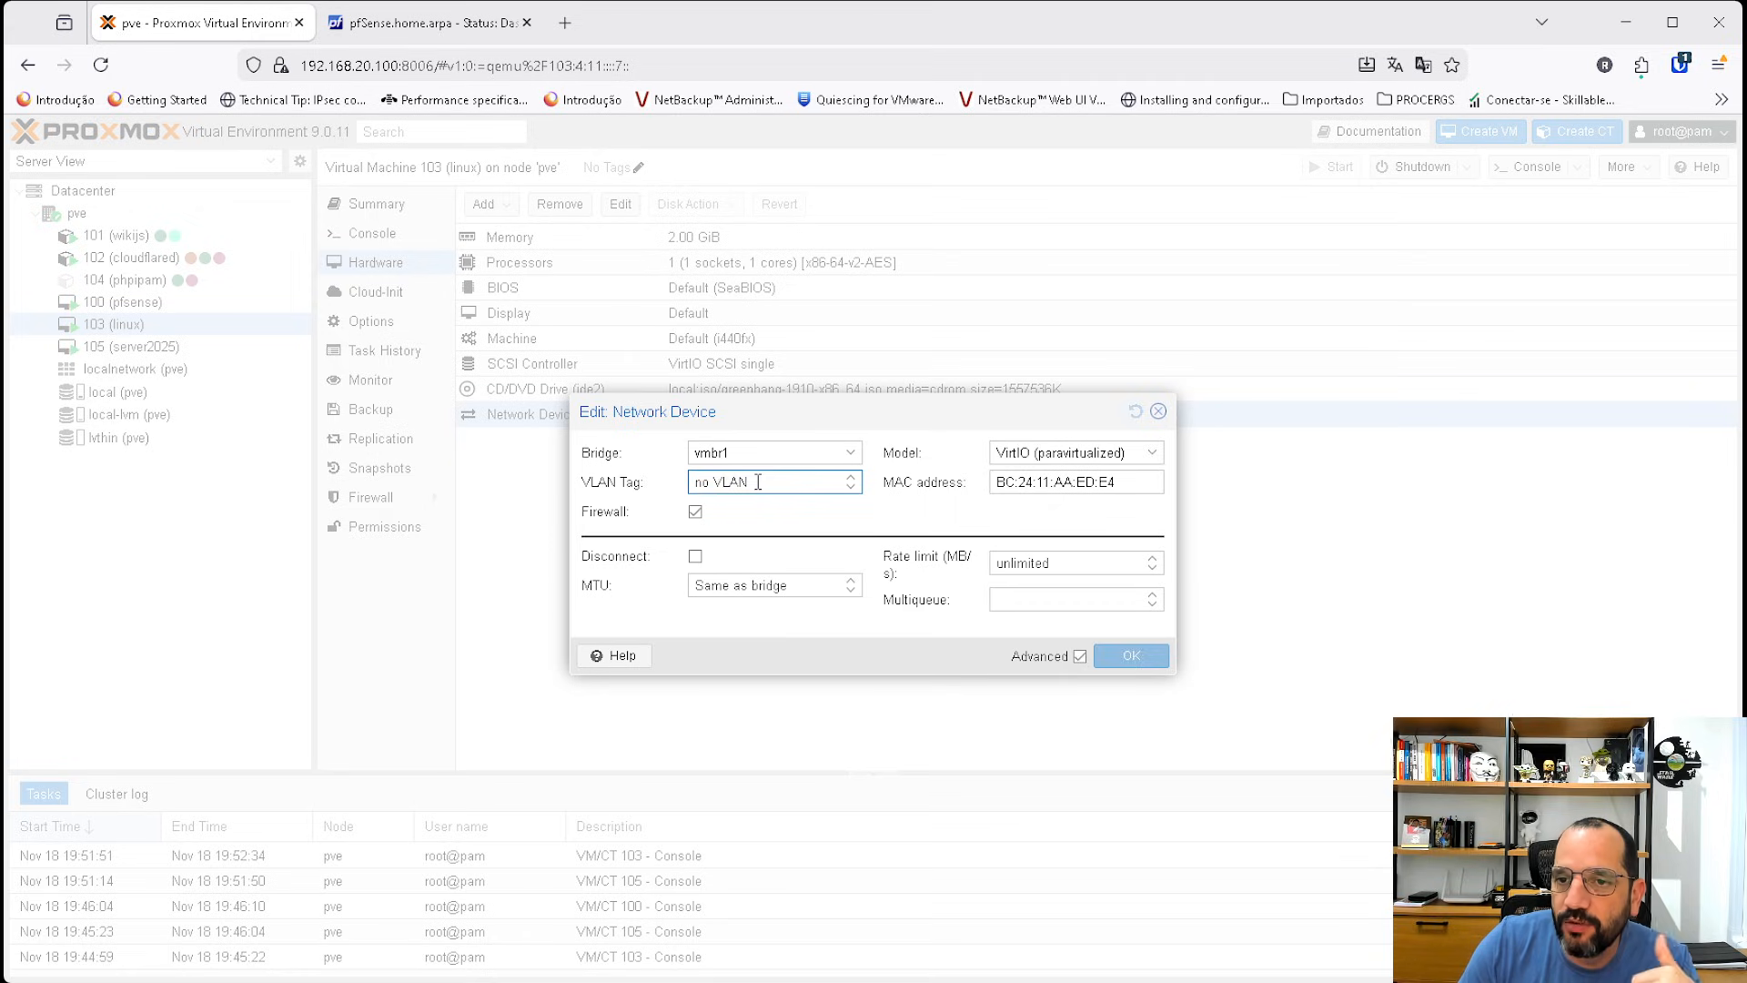
{"action": "type", "text": "10"}
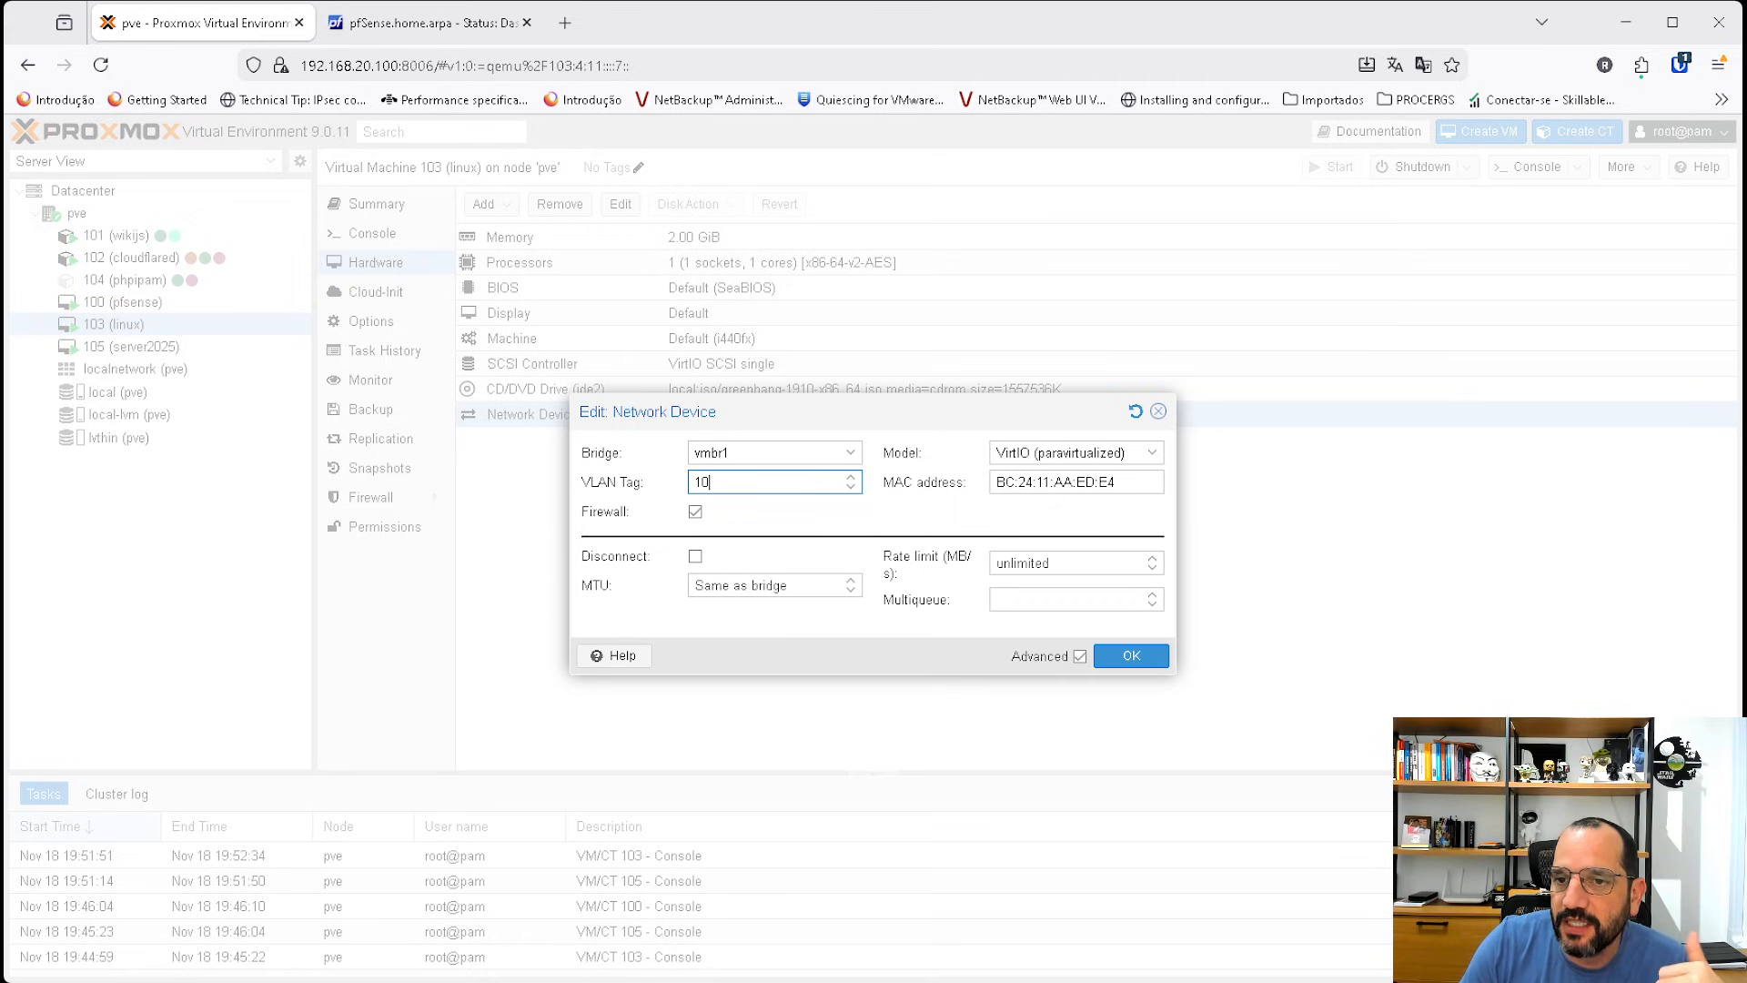
{"action": "left_click", "coordinate": [1112, 642]}
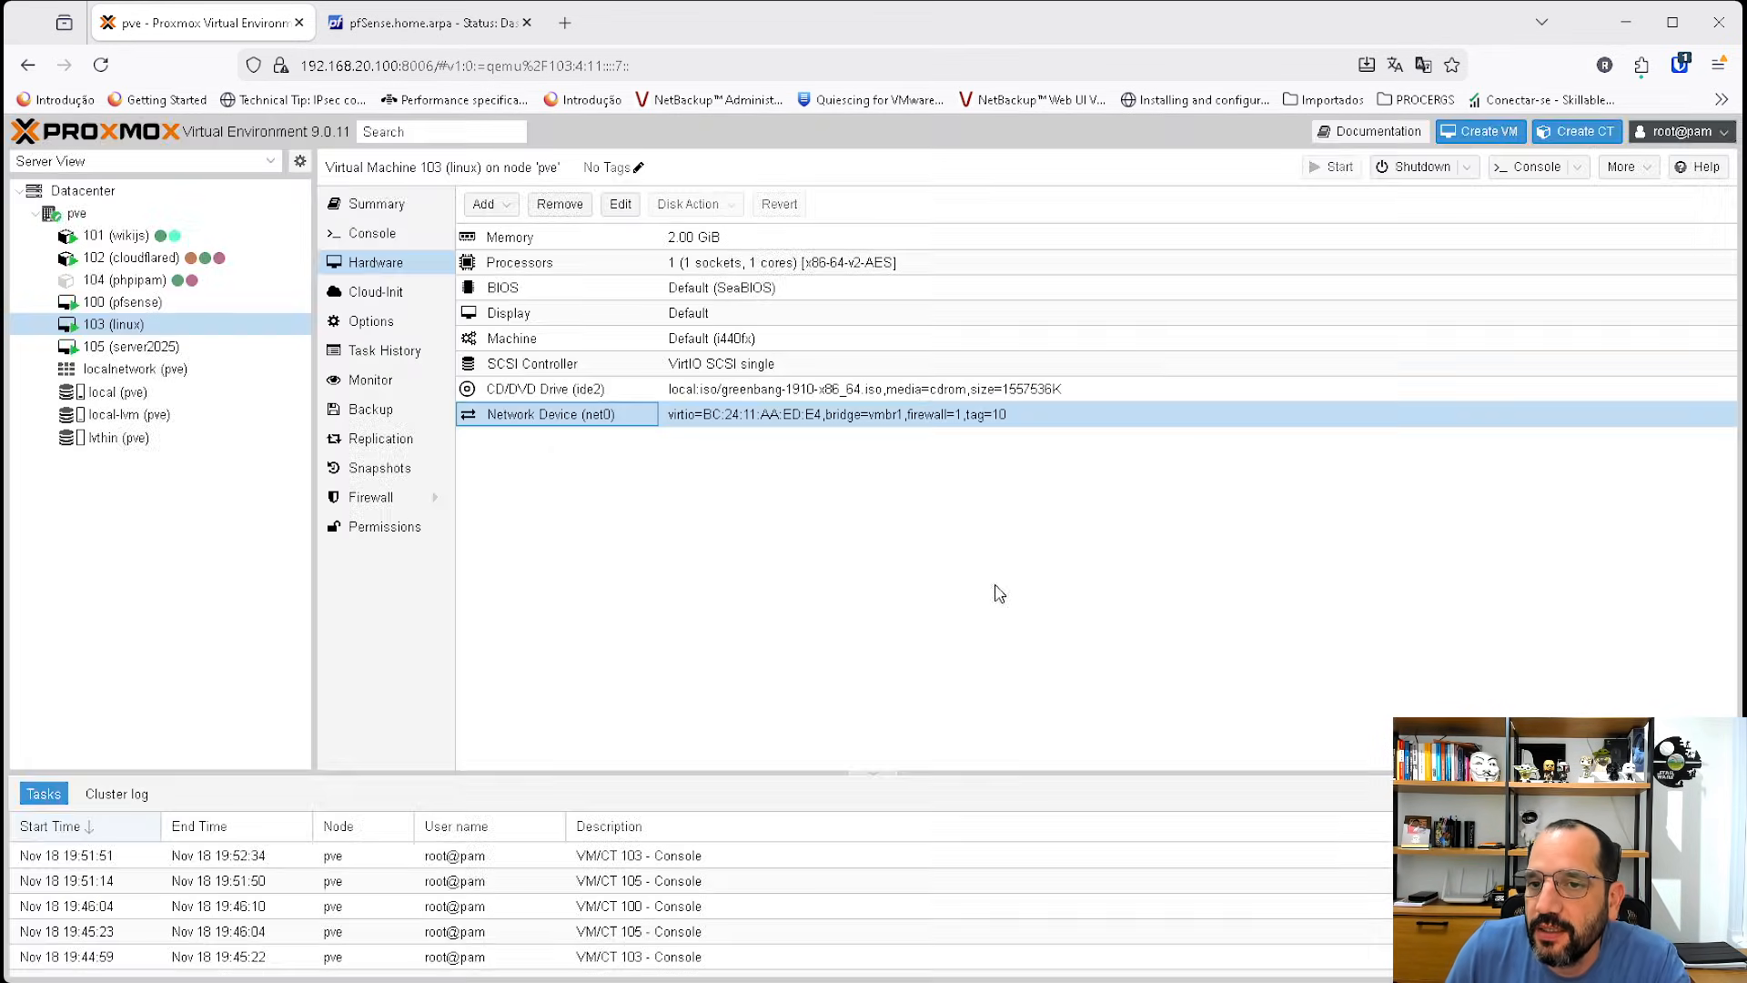
Set the network device VLAN tag of VM 105 (server2025) to 20.
{"action": "left_click", "coordinate": [127, 346]}
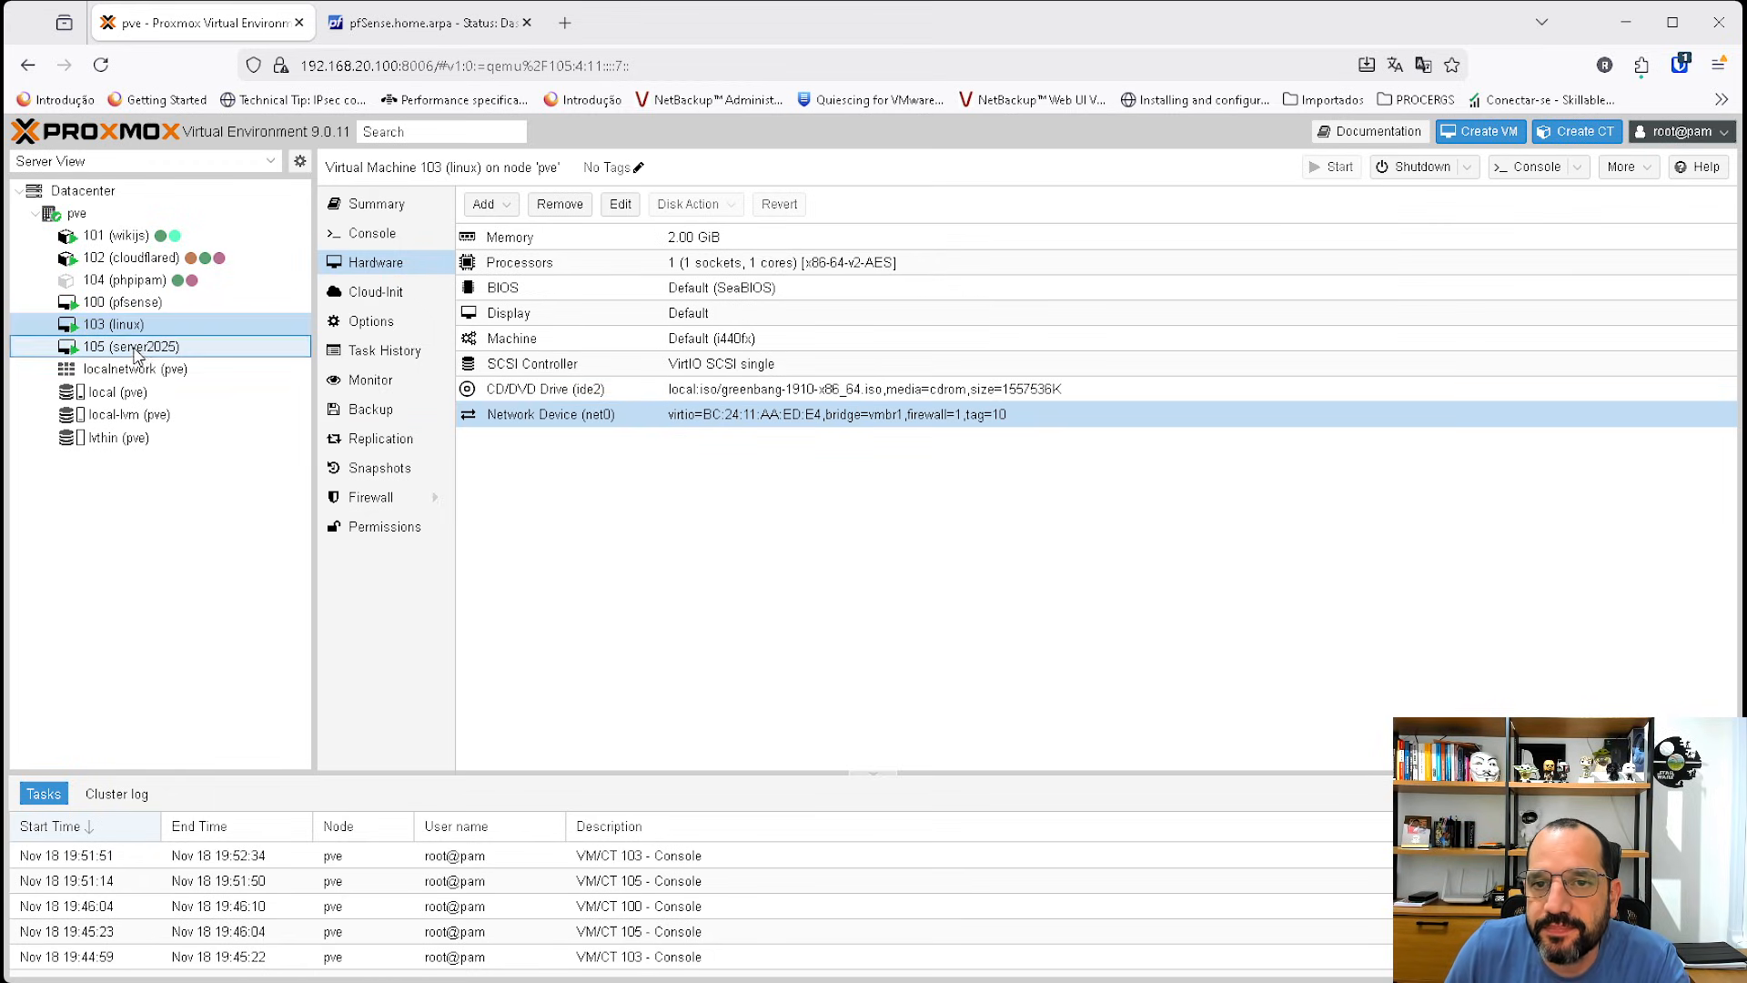
{"action": "double_click", "coordinate": [535, 466]}
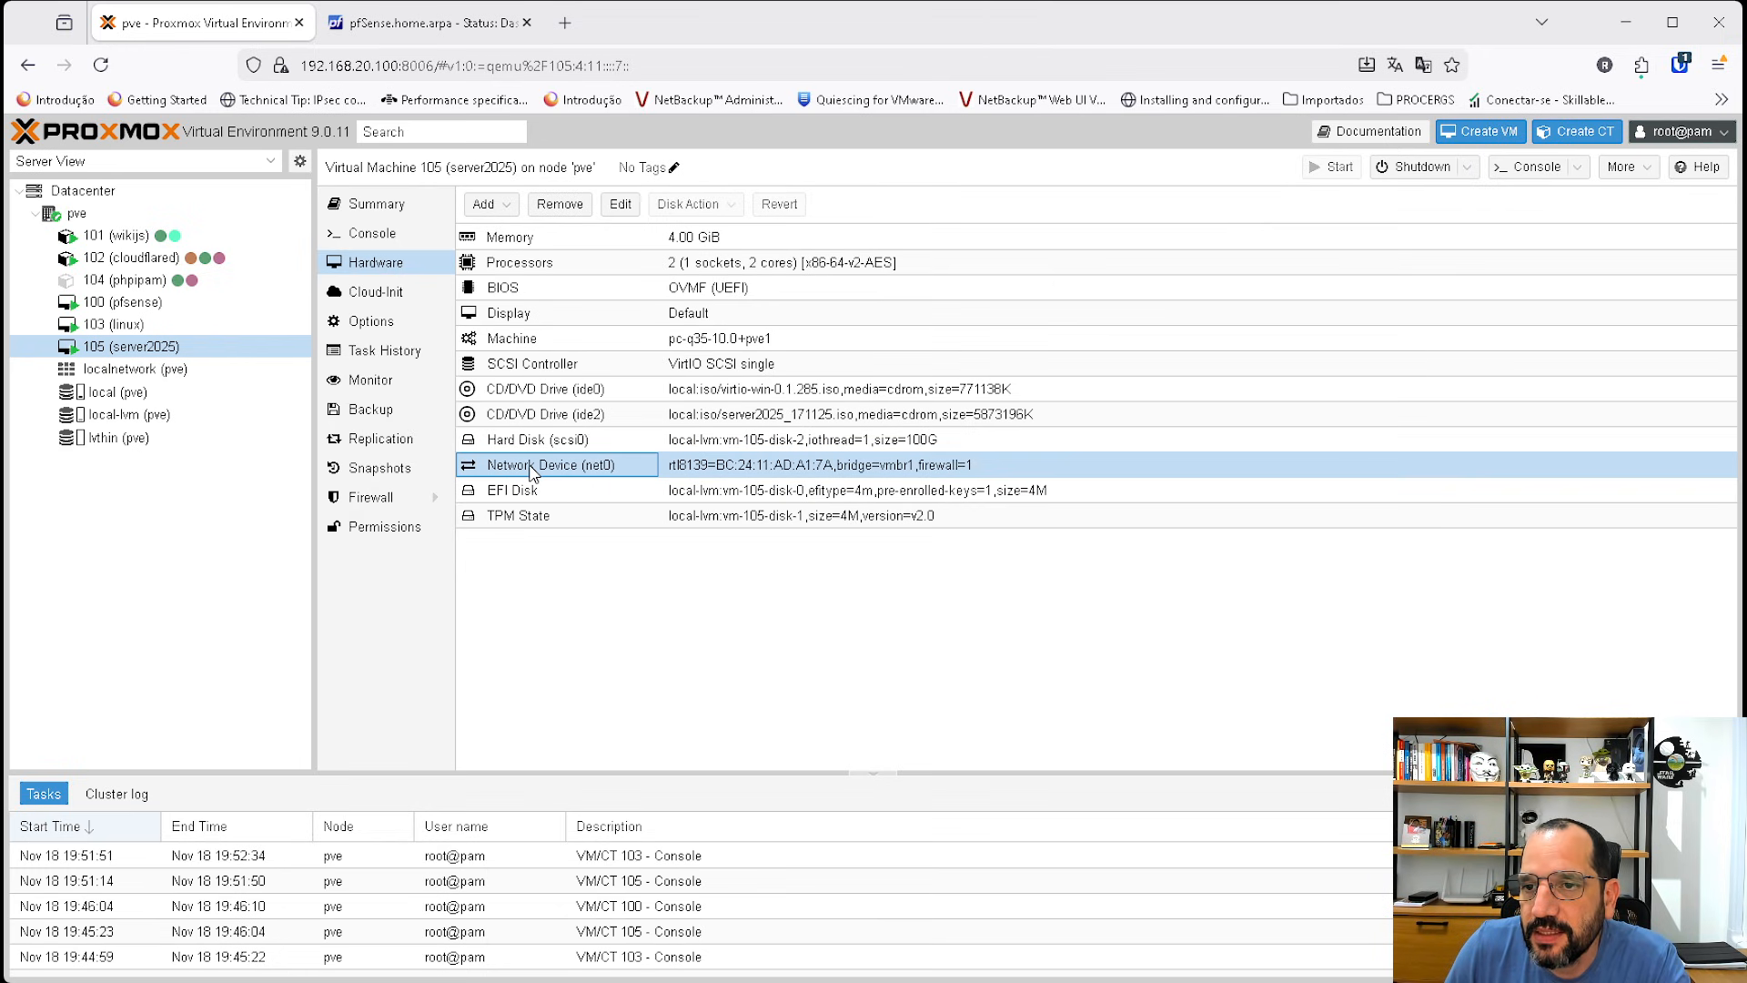
{"action": "left_click", "coordinate": [754, 482]}
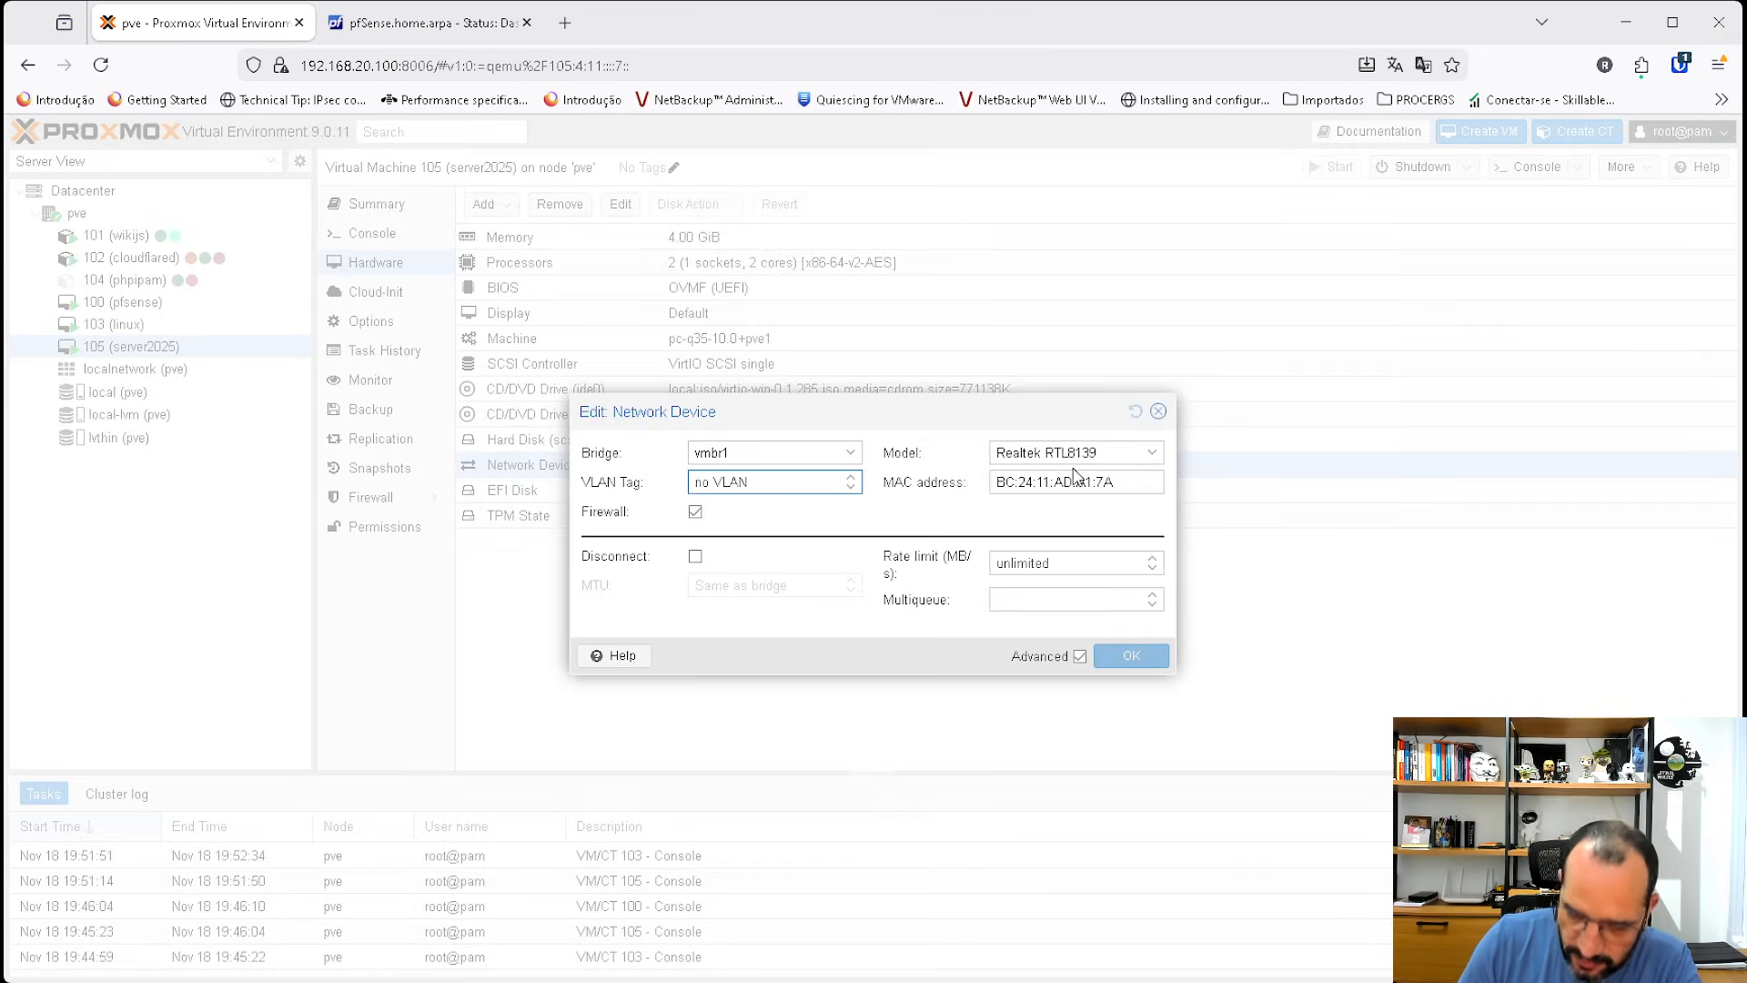
{"action": "type", "text": "20"}
{"action": "left_click", "coordinate": [1131, 656]}
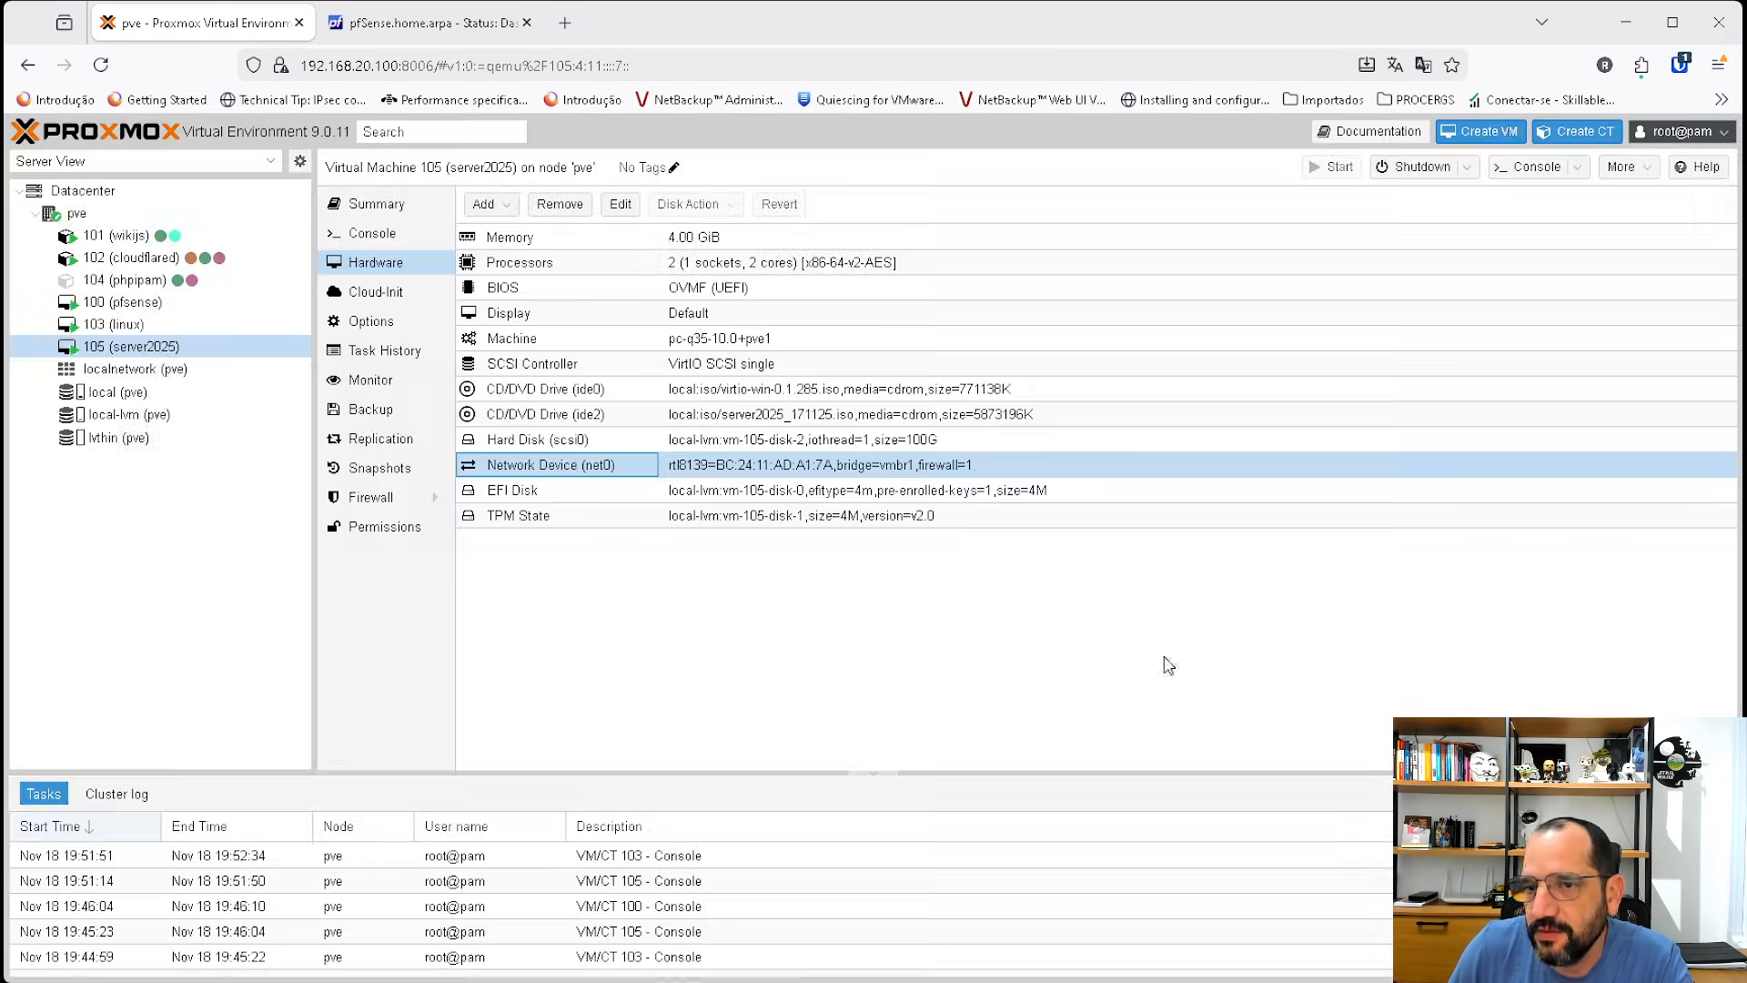
Open VM 103's console and rerun ip a to check the interface address.
{"action": "left_click", "coordinate": [116, 325]}
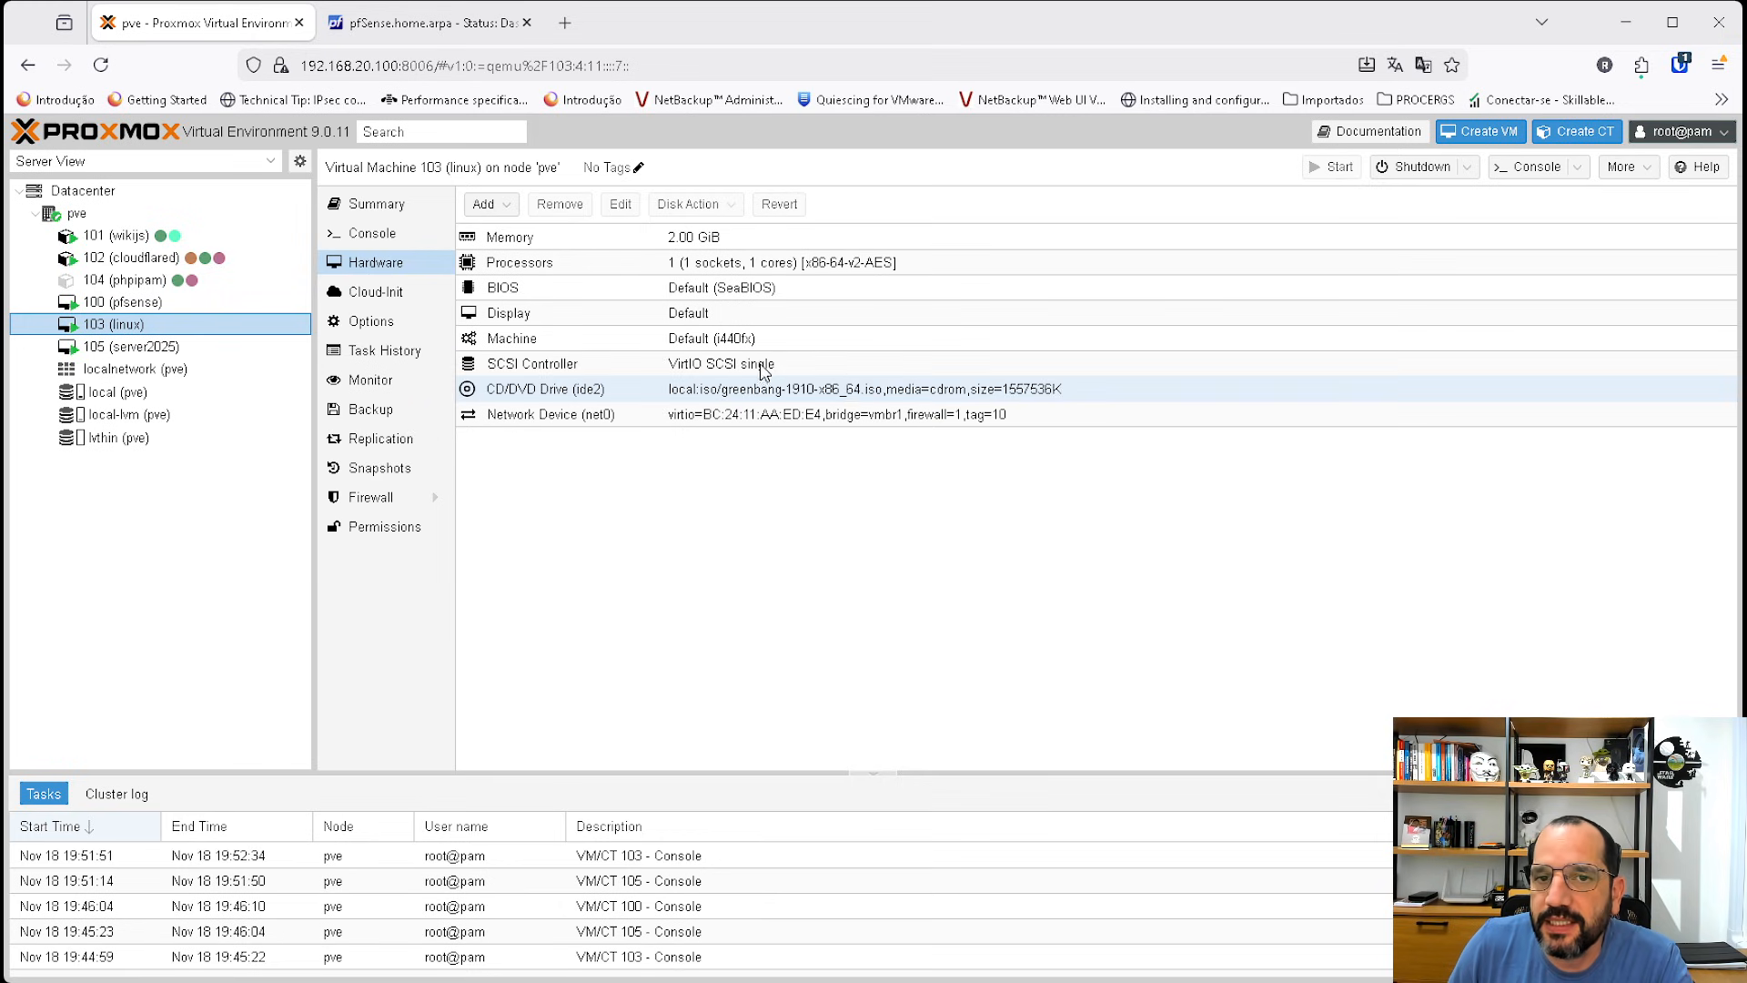
{"action": "left_click", "coordinate": [373, 235]}
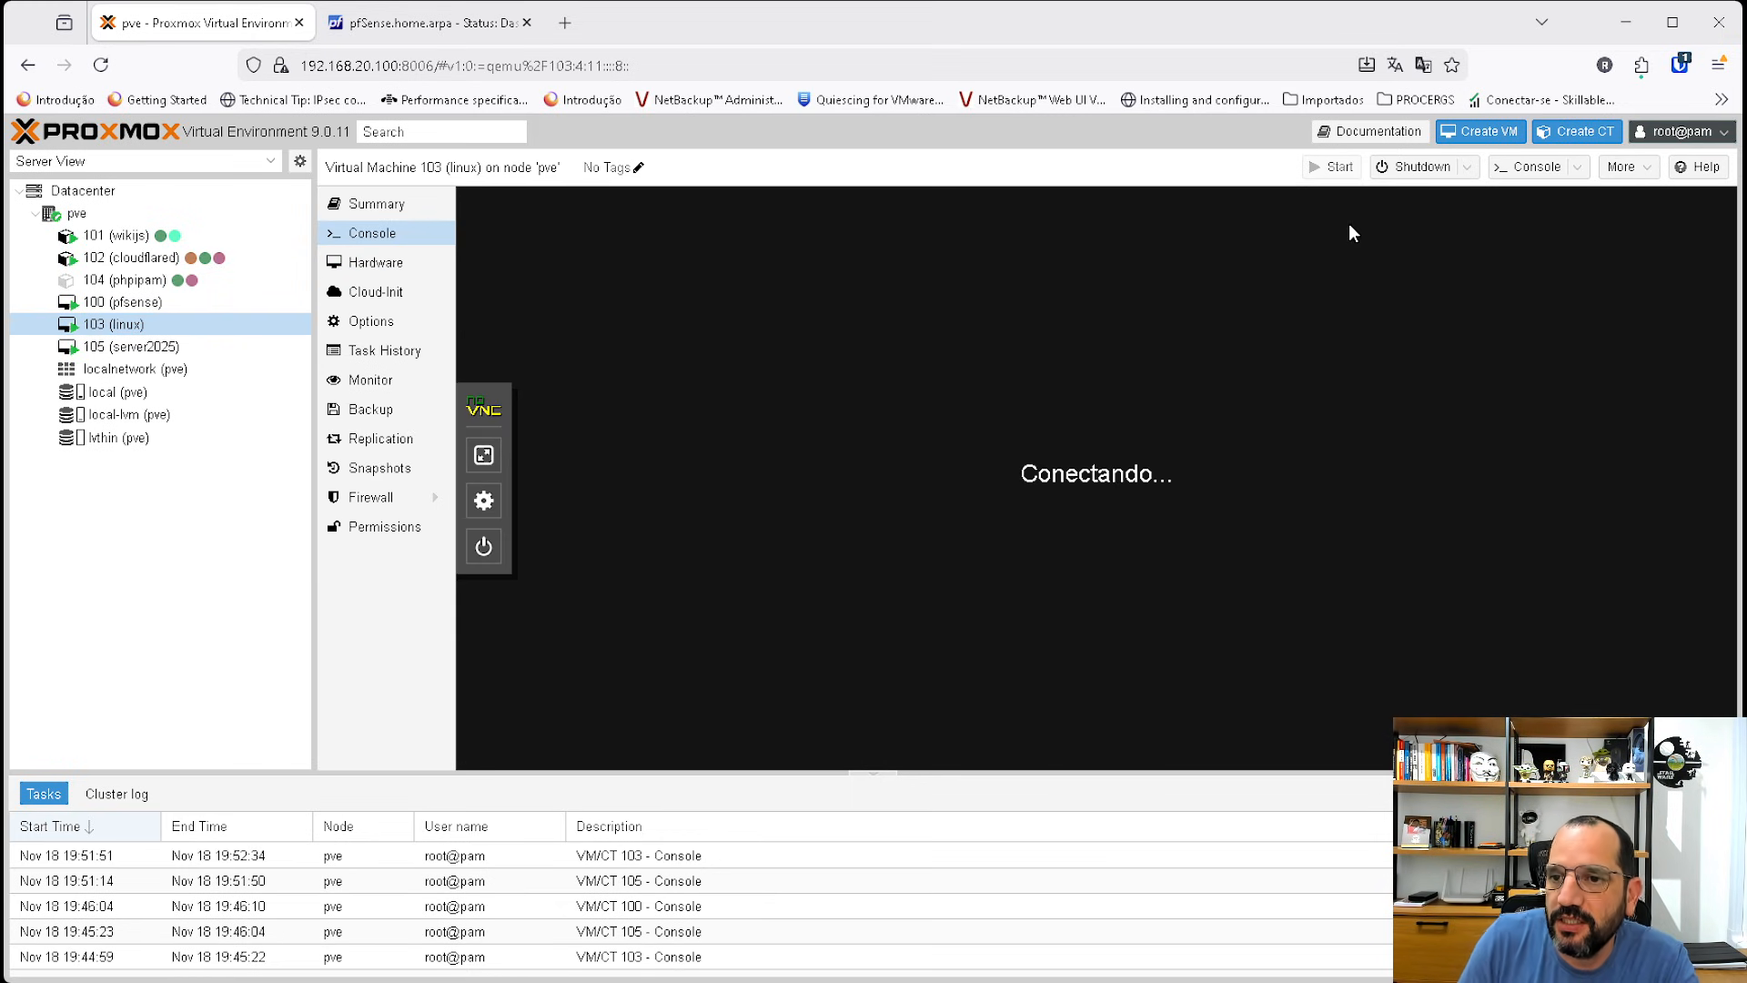
{"action": "key", "text": "Return"}
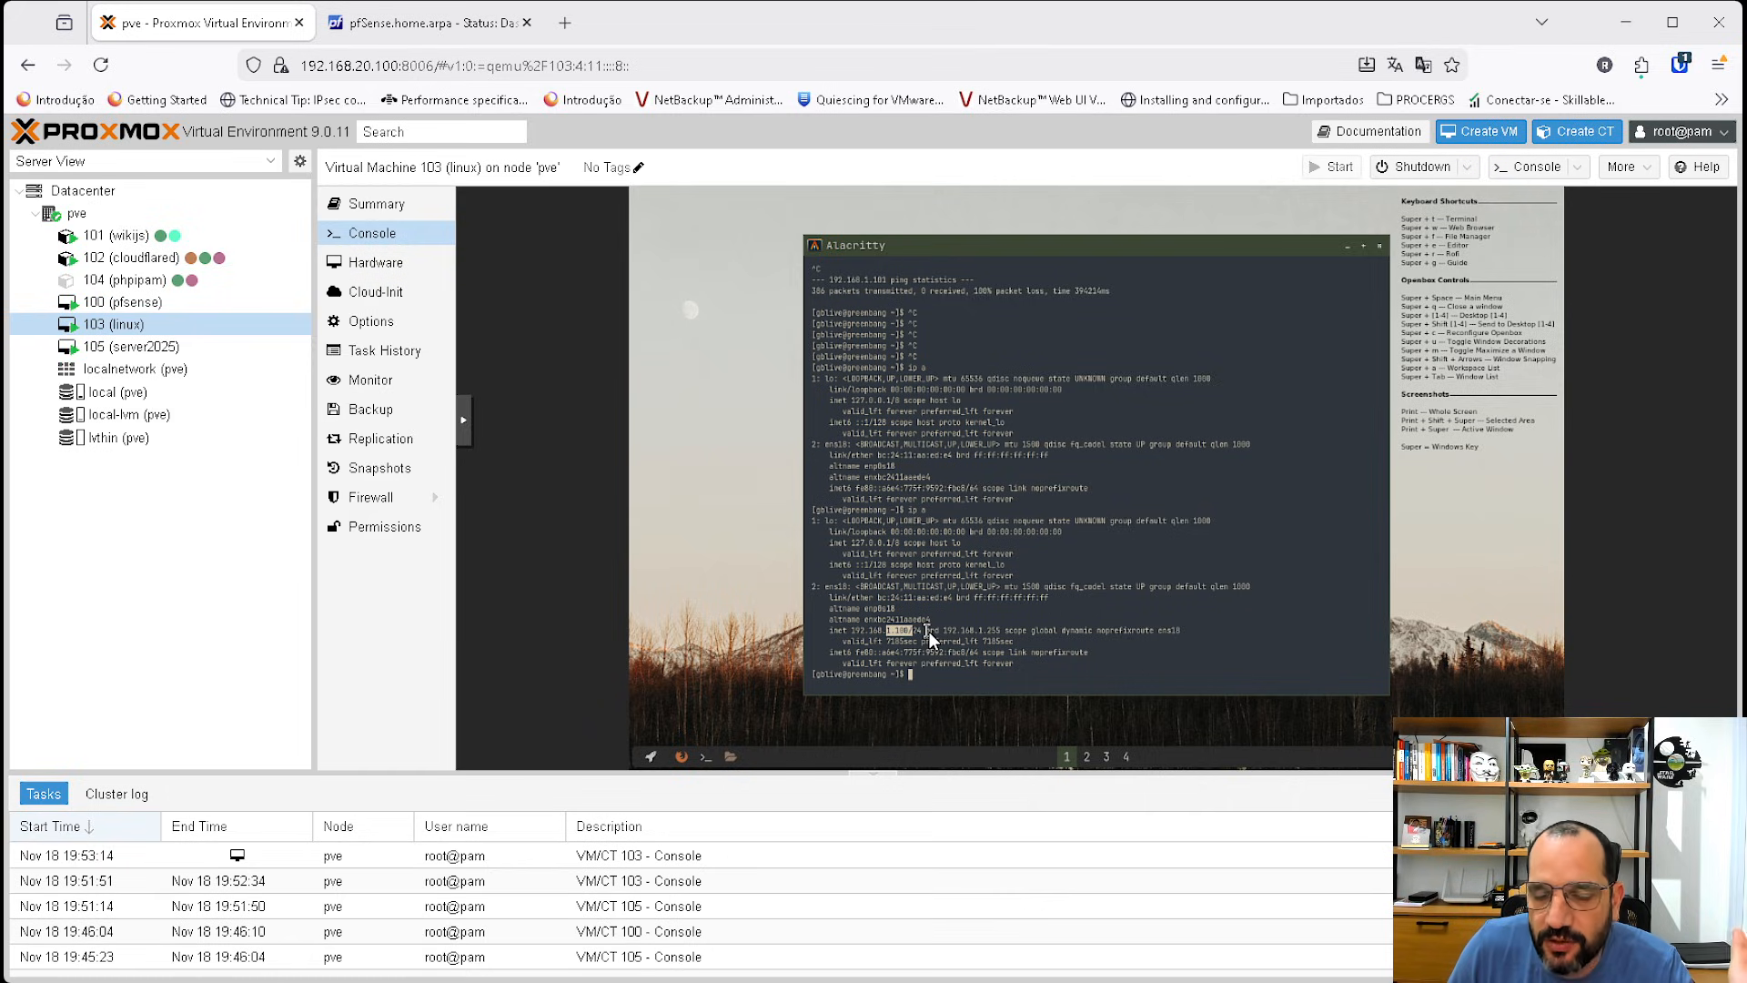
{"action": "left_click", "coordinate": [881, 642]}
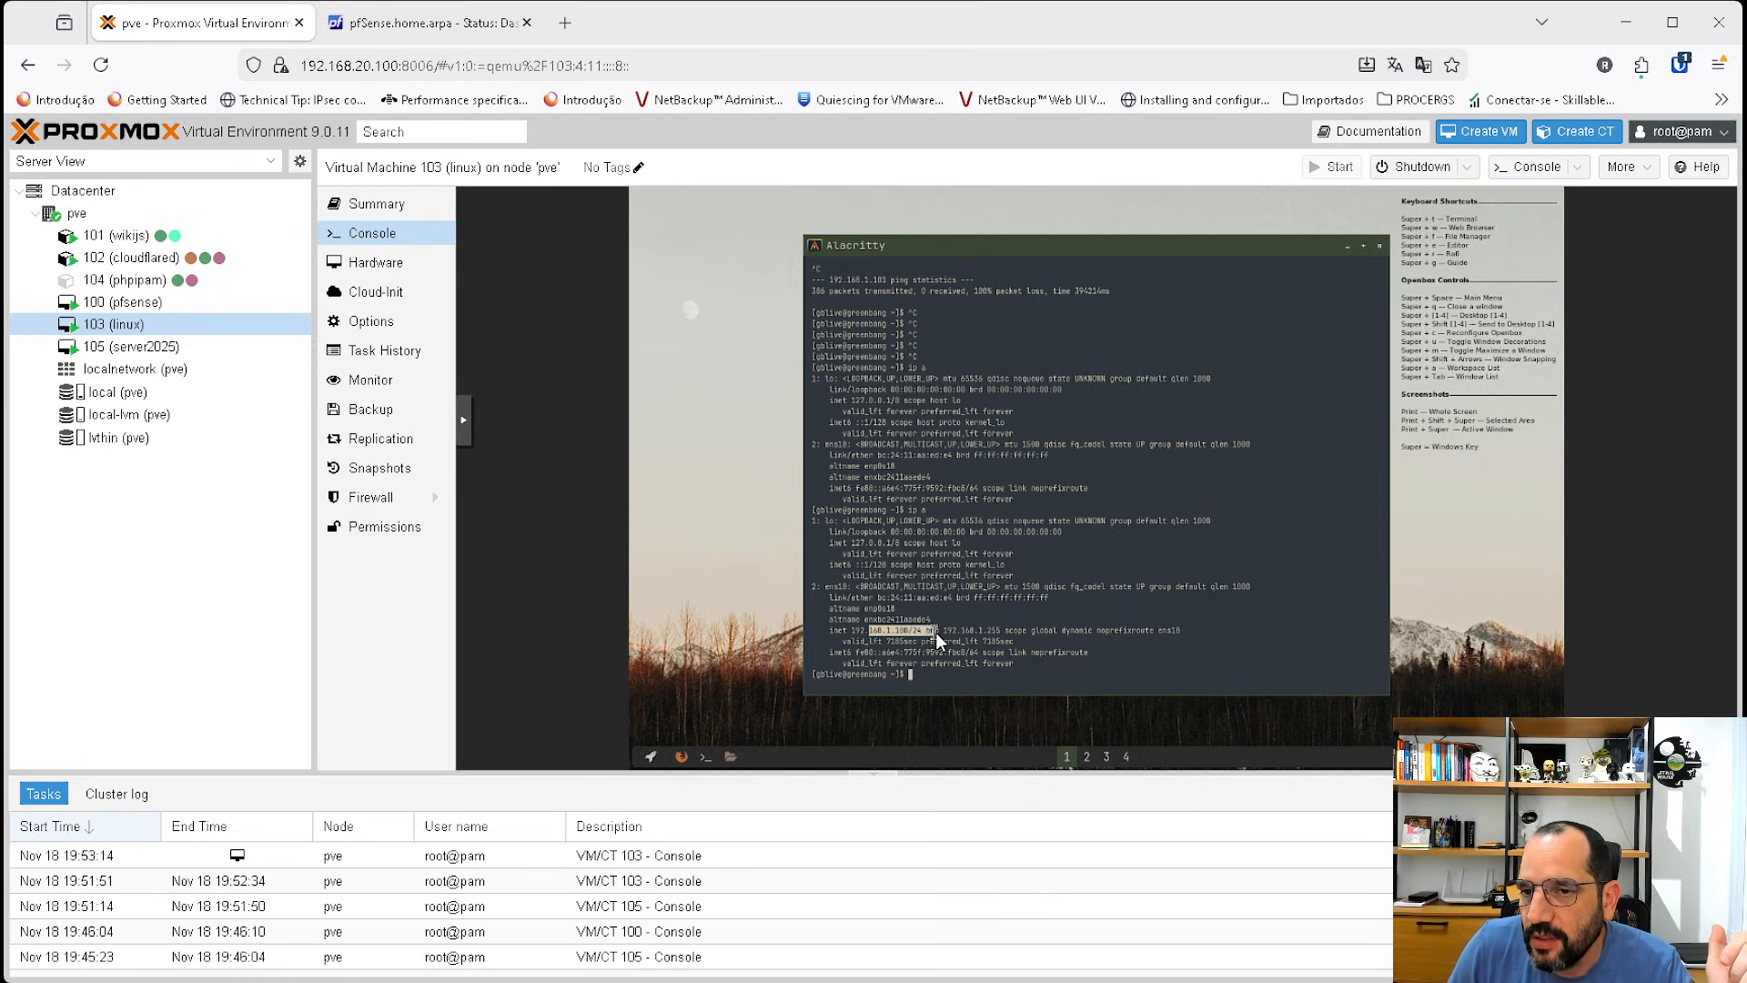
Disable and re-enable the Ethernet adapter in VM 105's Network Connections.
{"action": "left_click", "coordinate": [150, 346]}
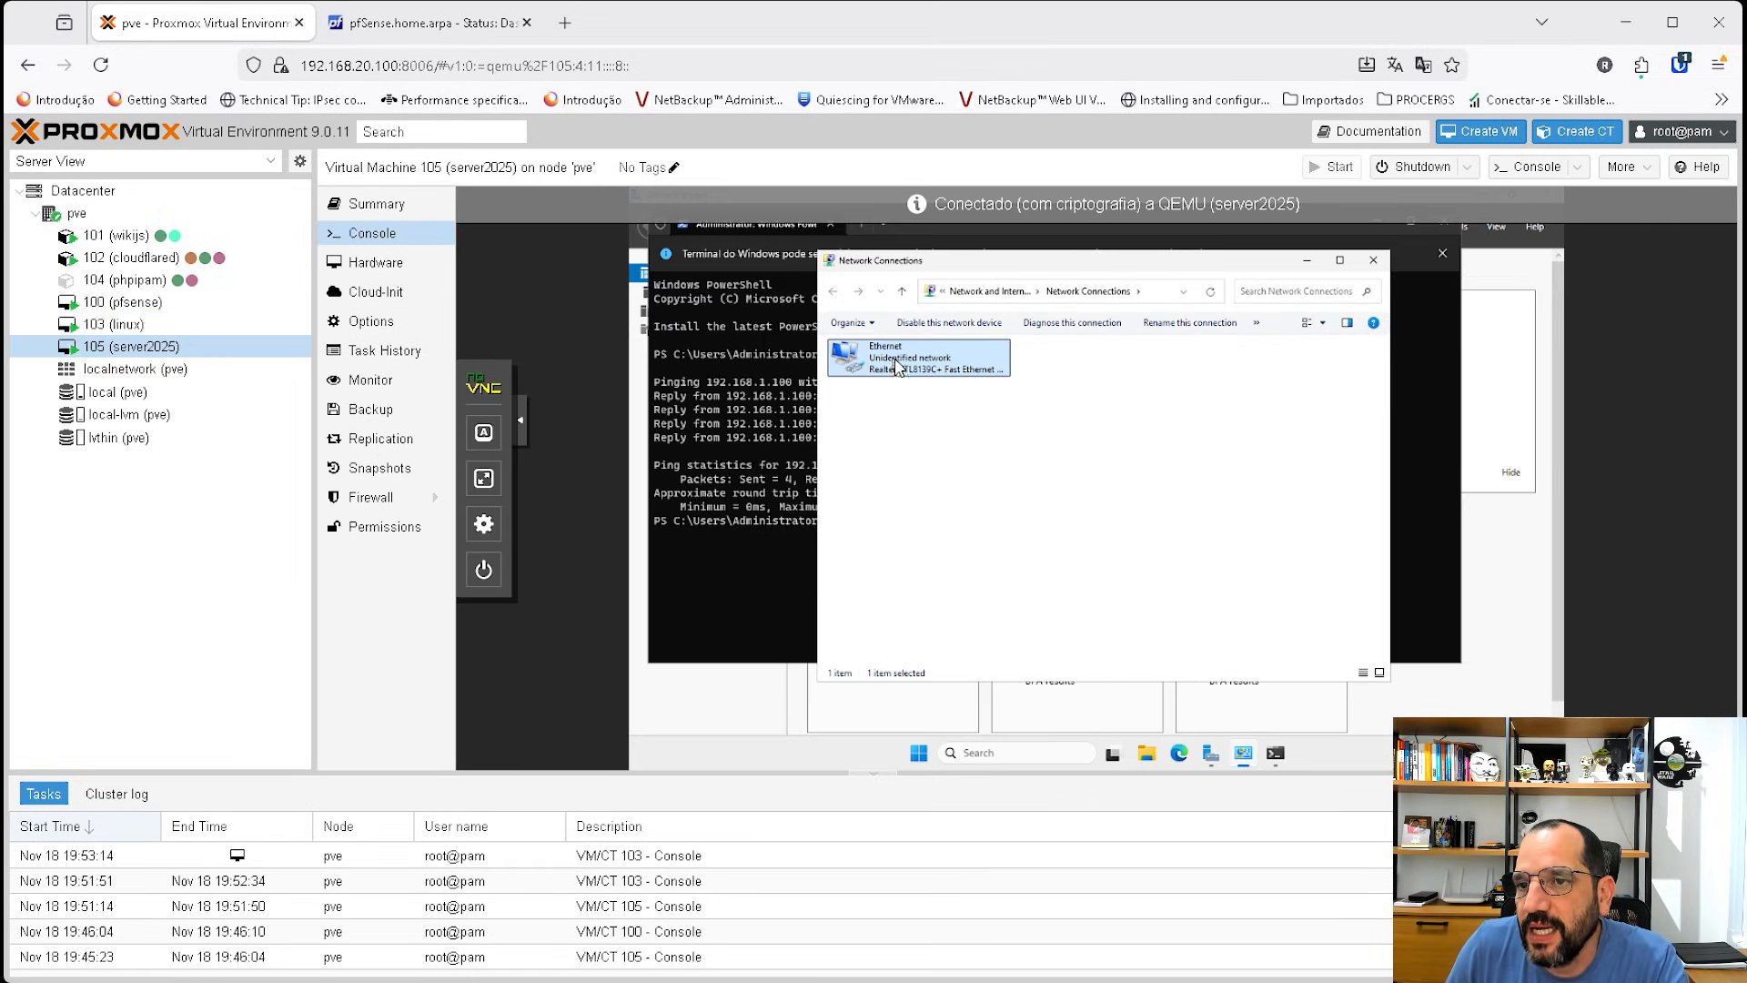
{"action": "right_click", "coordinate": [896, 364]}
{"action": "left_click", "coordinate": [919, 384]}
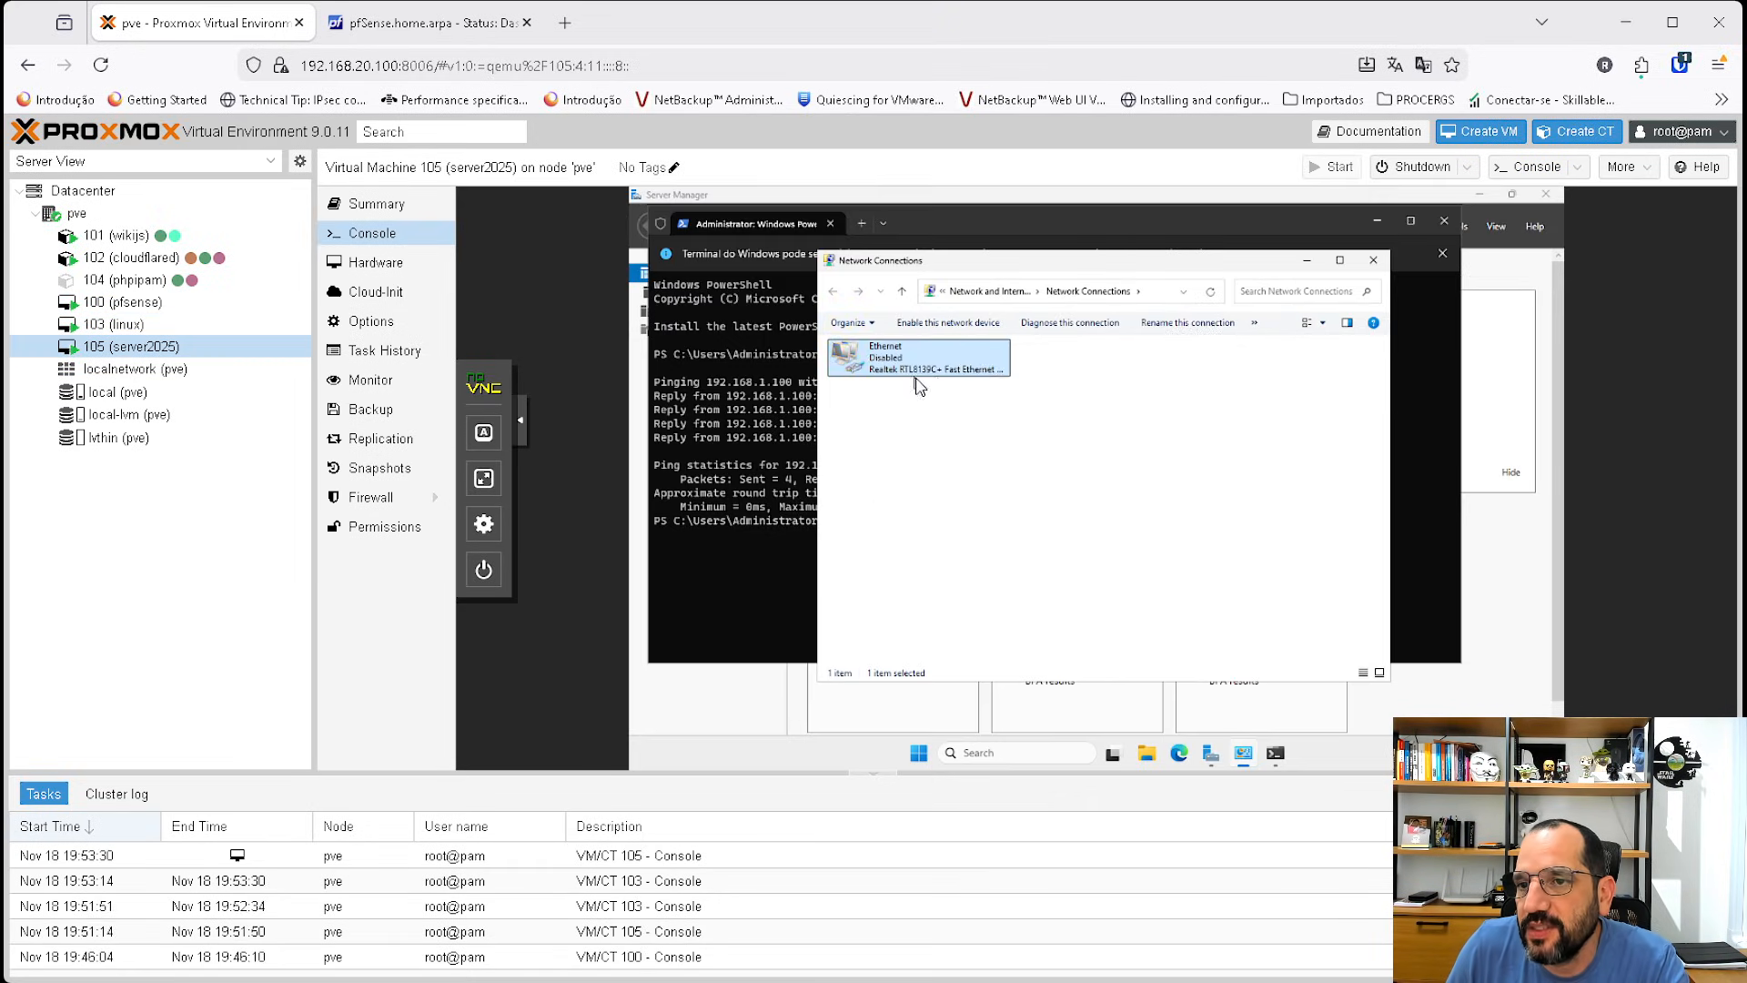
{"action": "right_click", "coordinate": [884, 362]}
{"action": "left_click", "coordinate": [894, 371]}
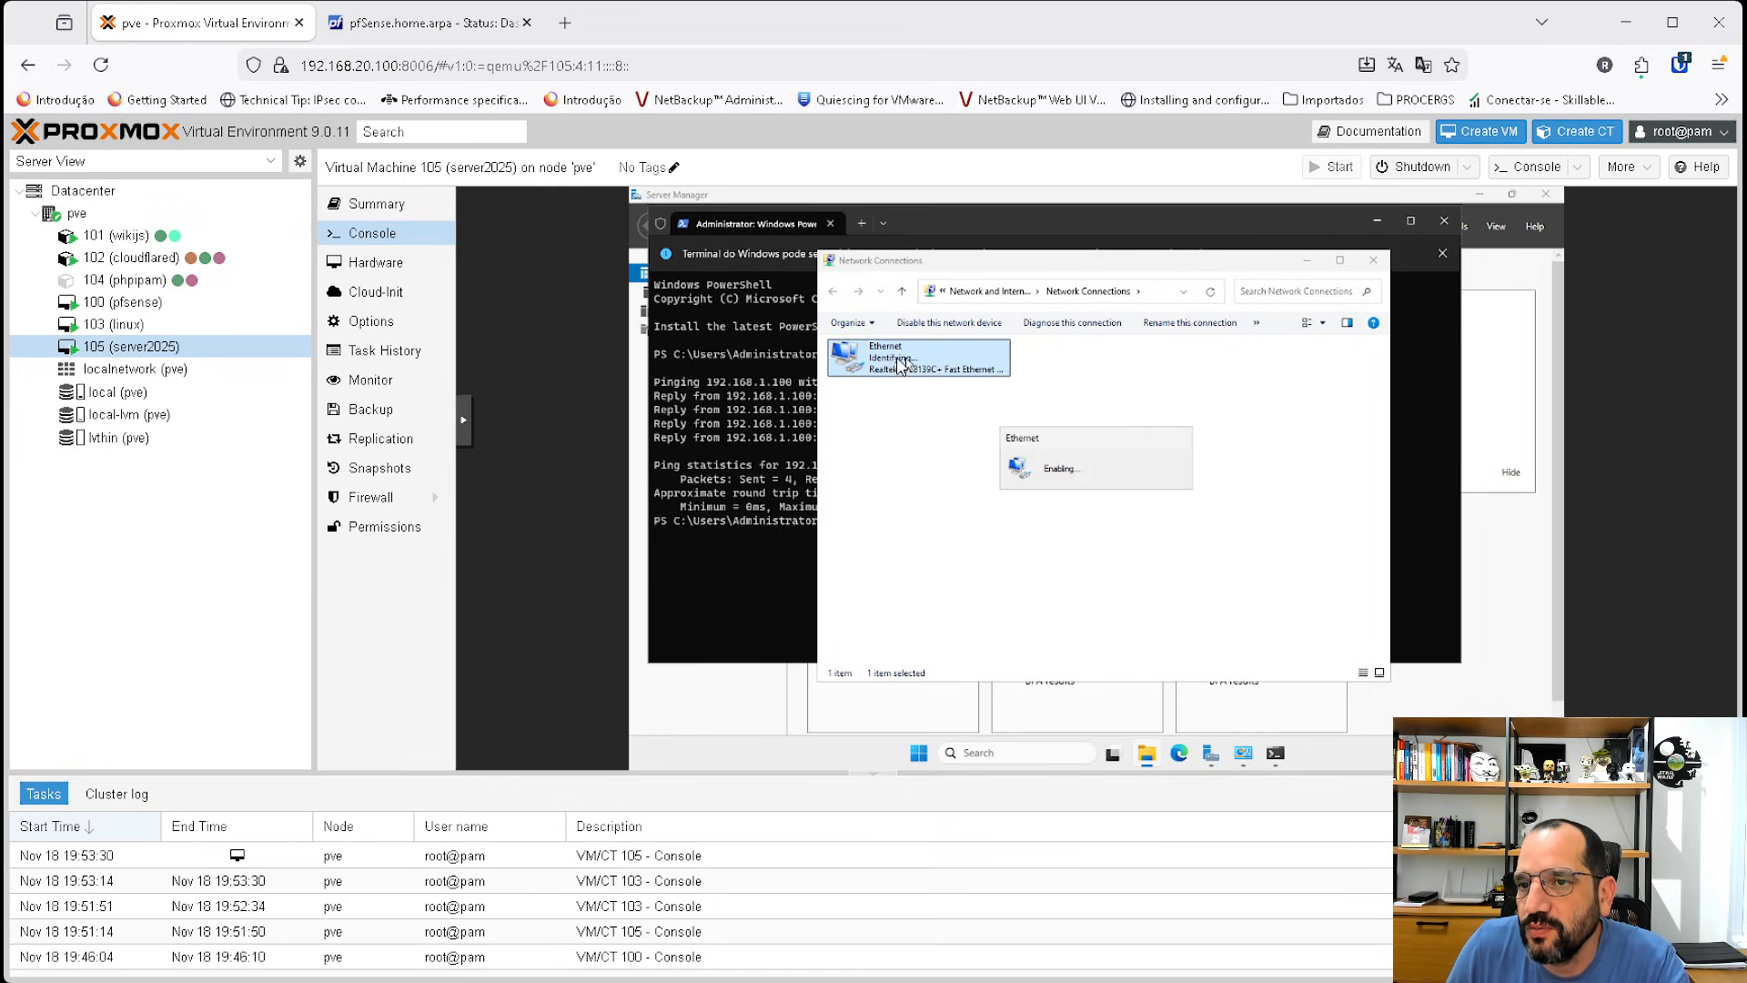
Open the Ethernet adapter's status details and inspect its IPv4 address.
{"action": "right_click", "coordinate": [890, 356]}
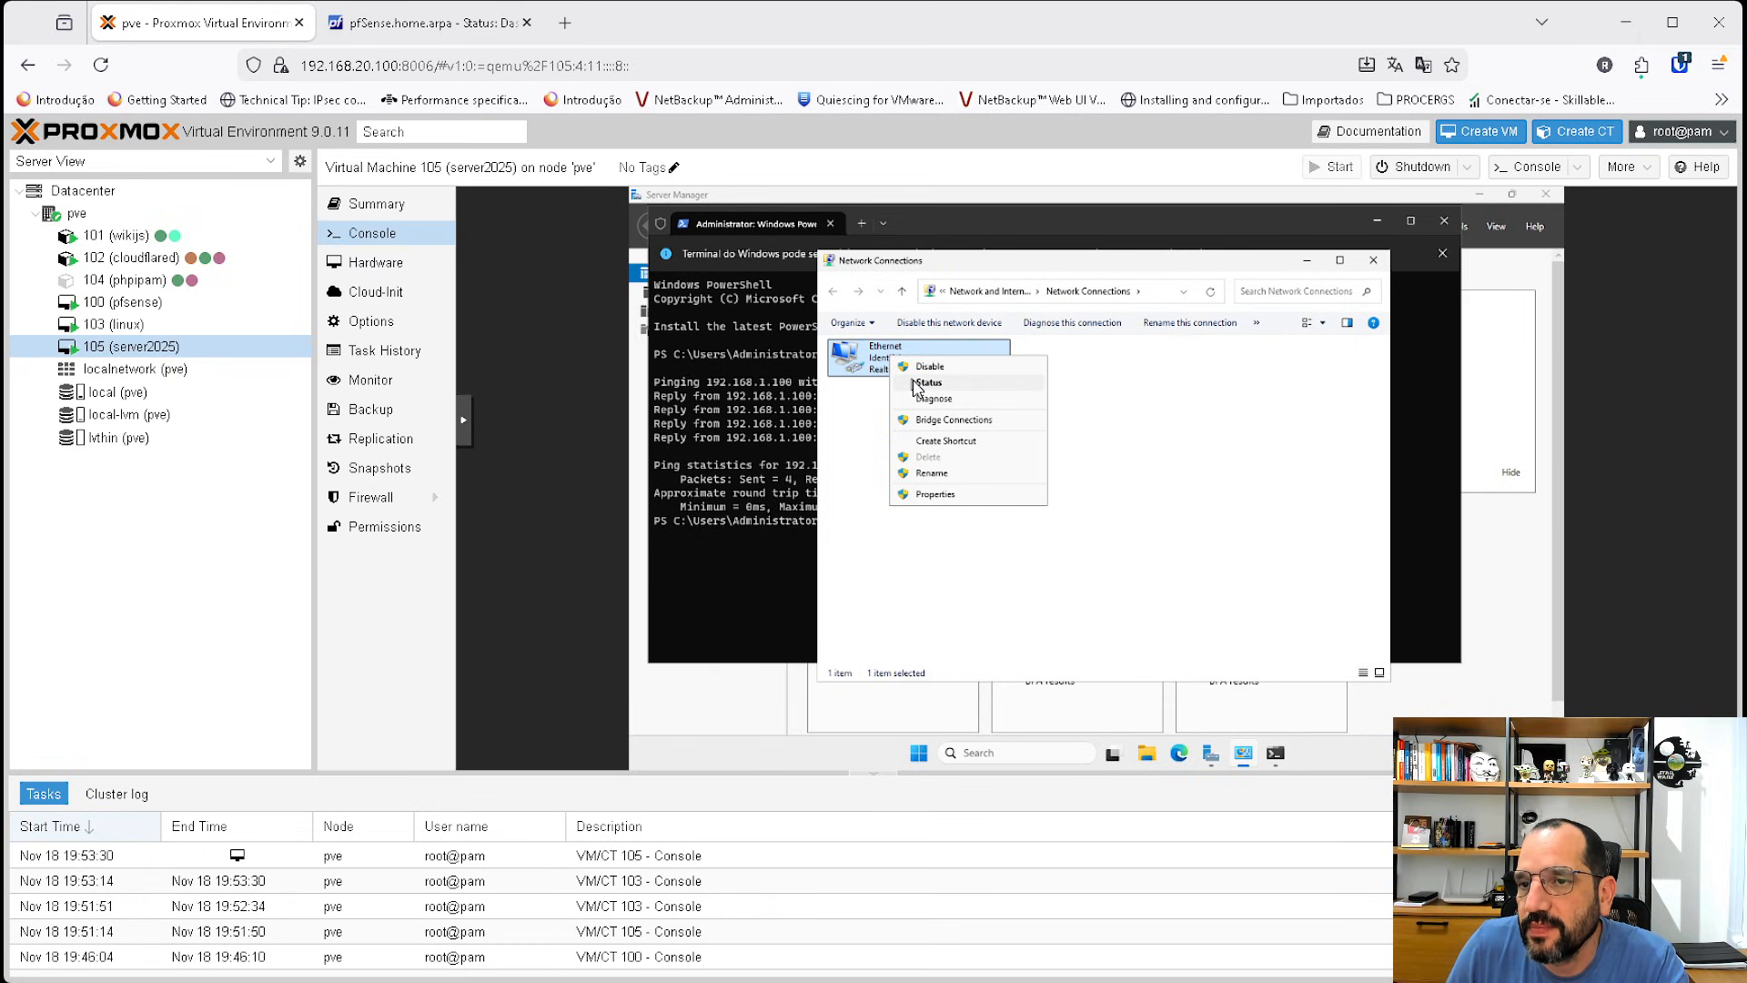
{"action": "left_click", "coordinate": [916, 386]}
{"action": "left_click", "coordinate": [1007, 468]}
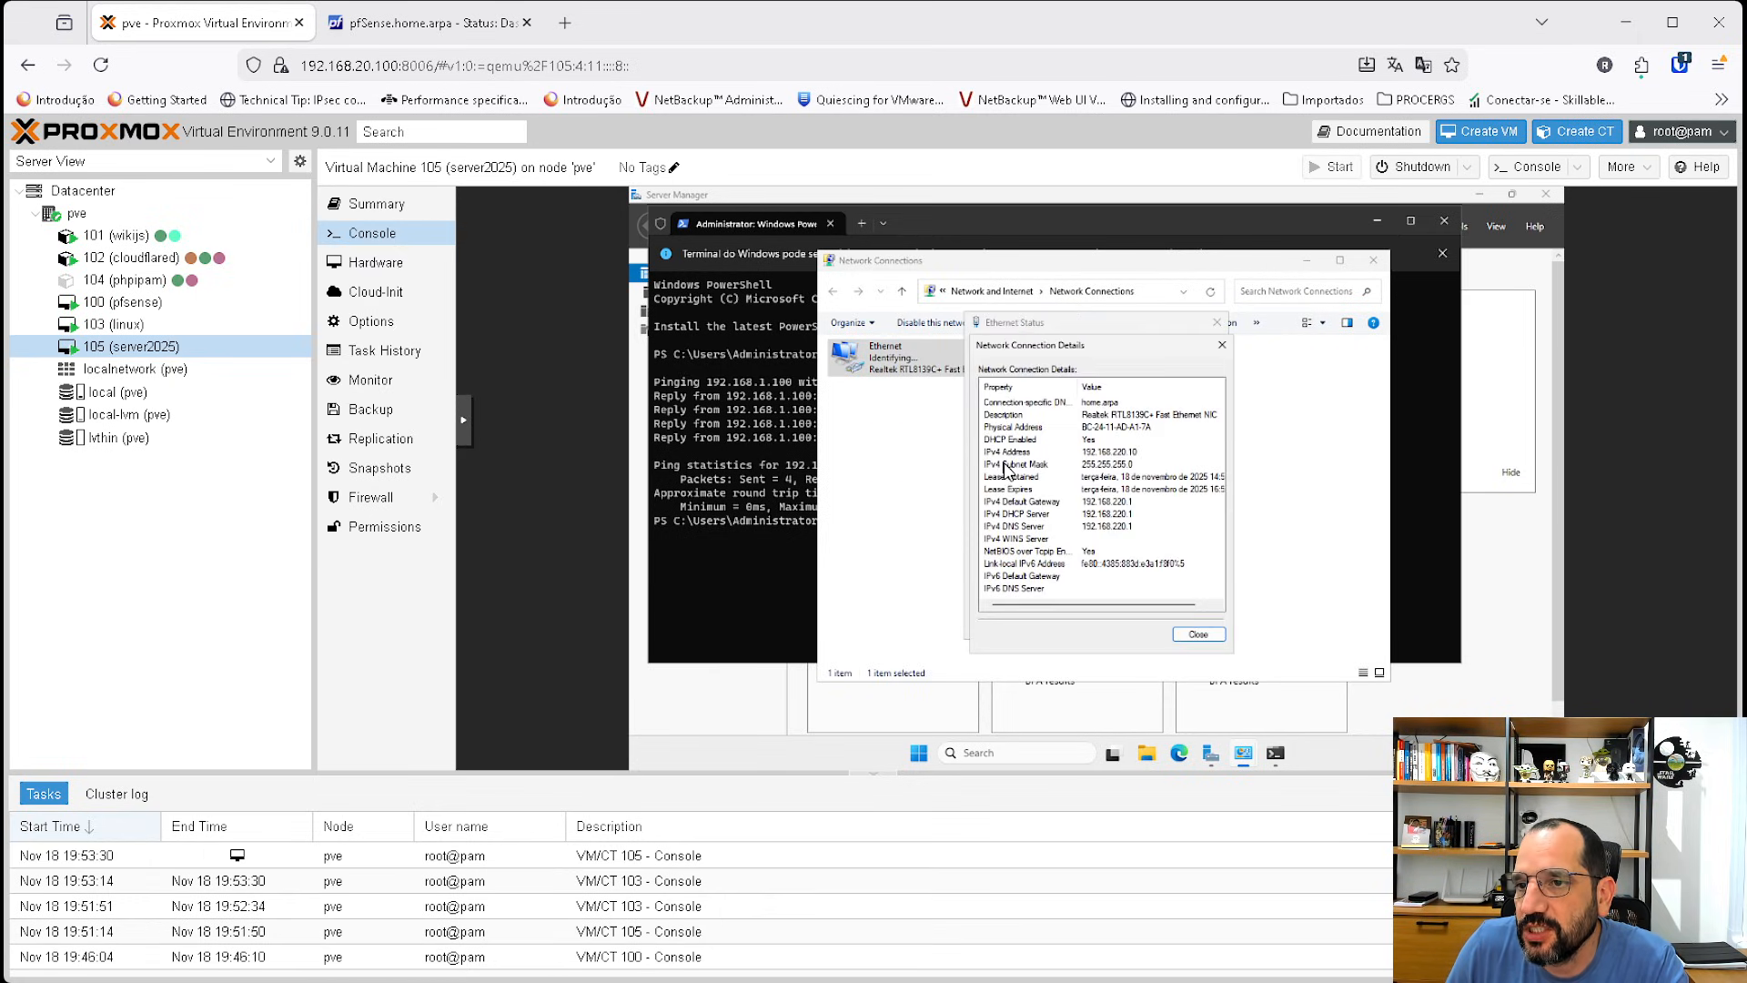
{"action": "left_click", "coordinate": [1105, 452]}
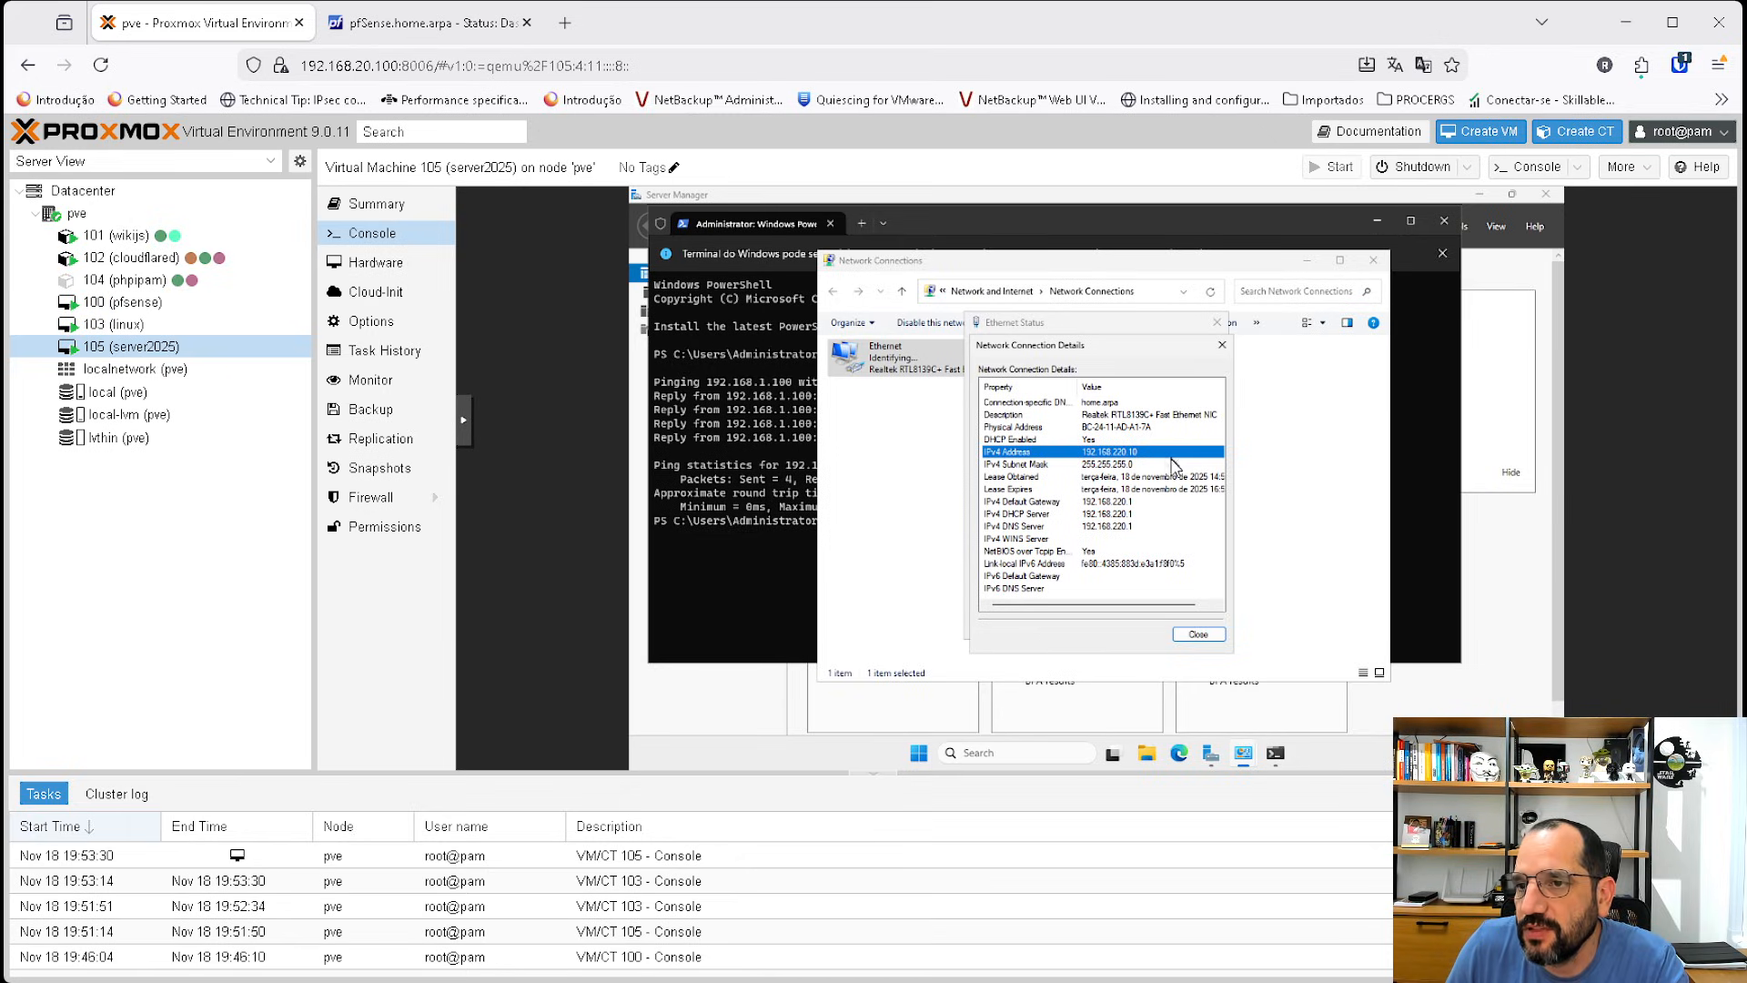
Rerun the ping to 192.168.1.100 in the PowerShell terminal.
{"action": "left_click", "coordinate": [789, 460]}
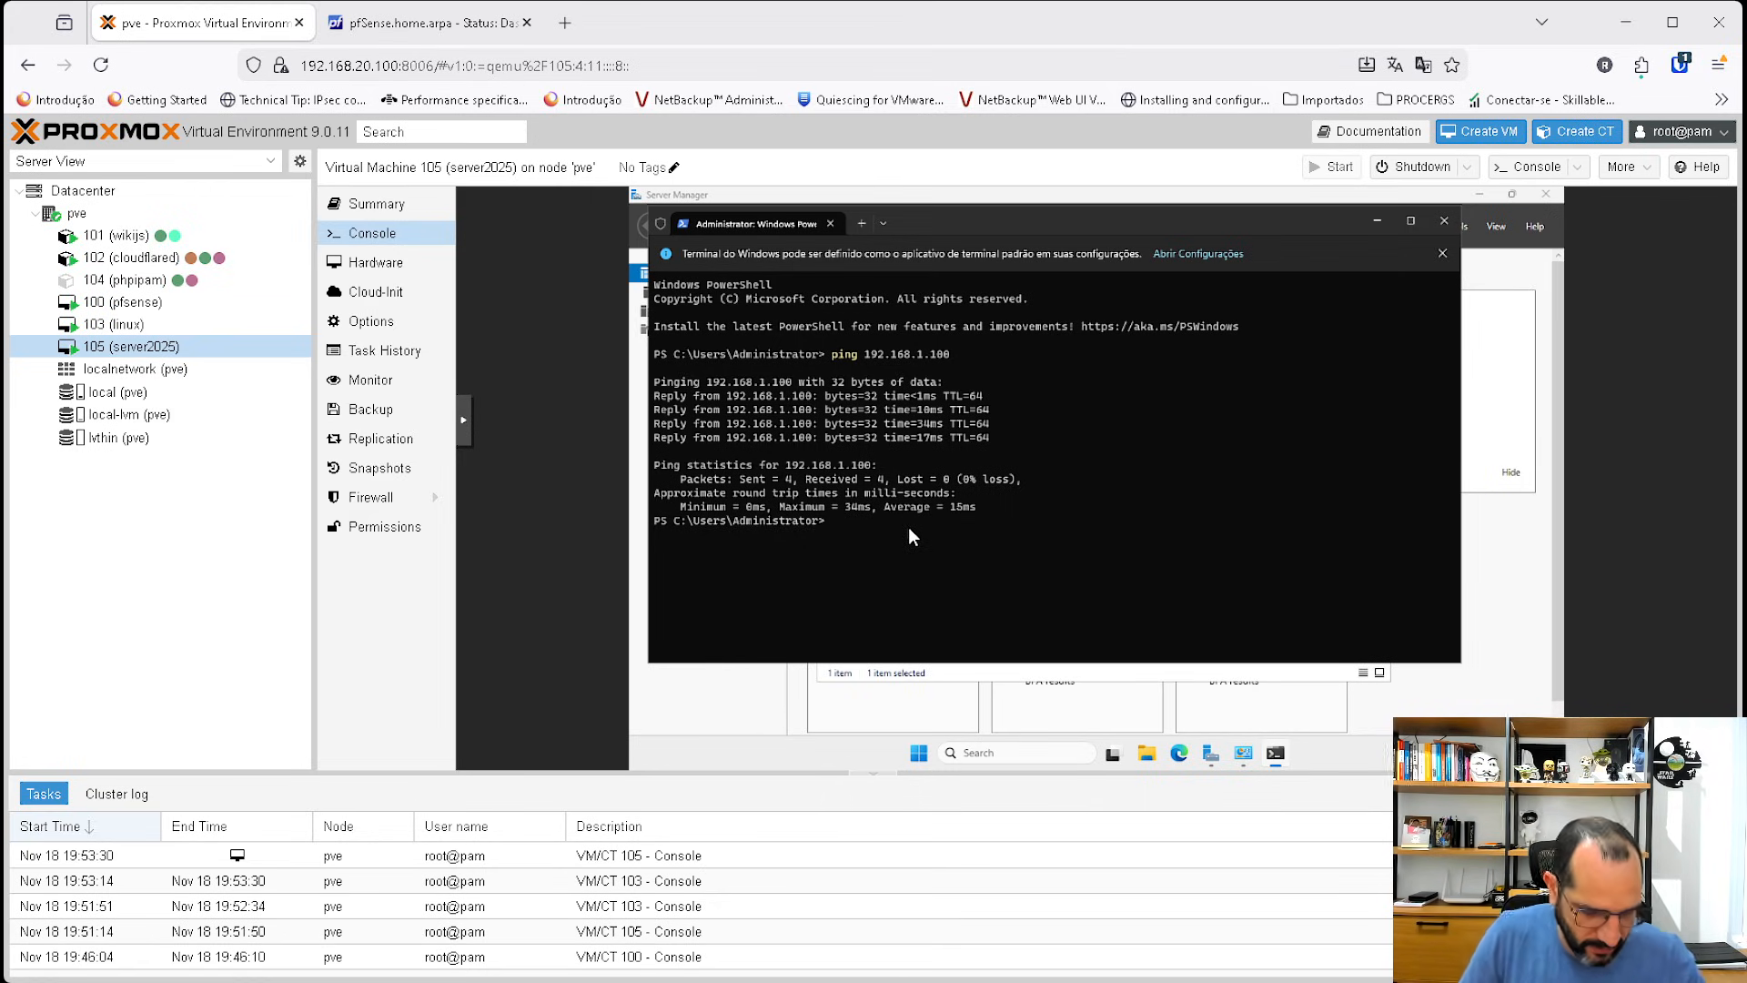
{"action": "key", "text": "Up"}
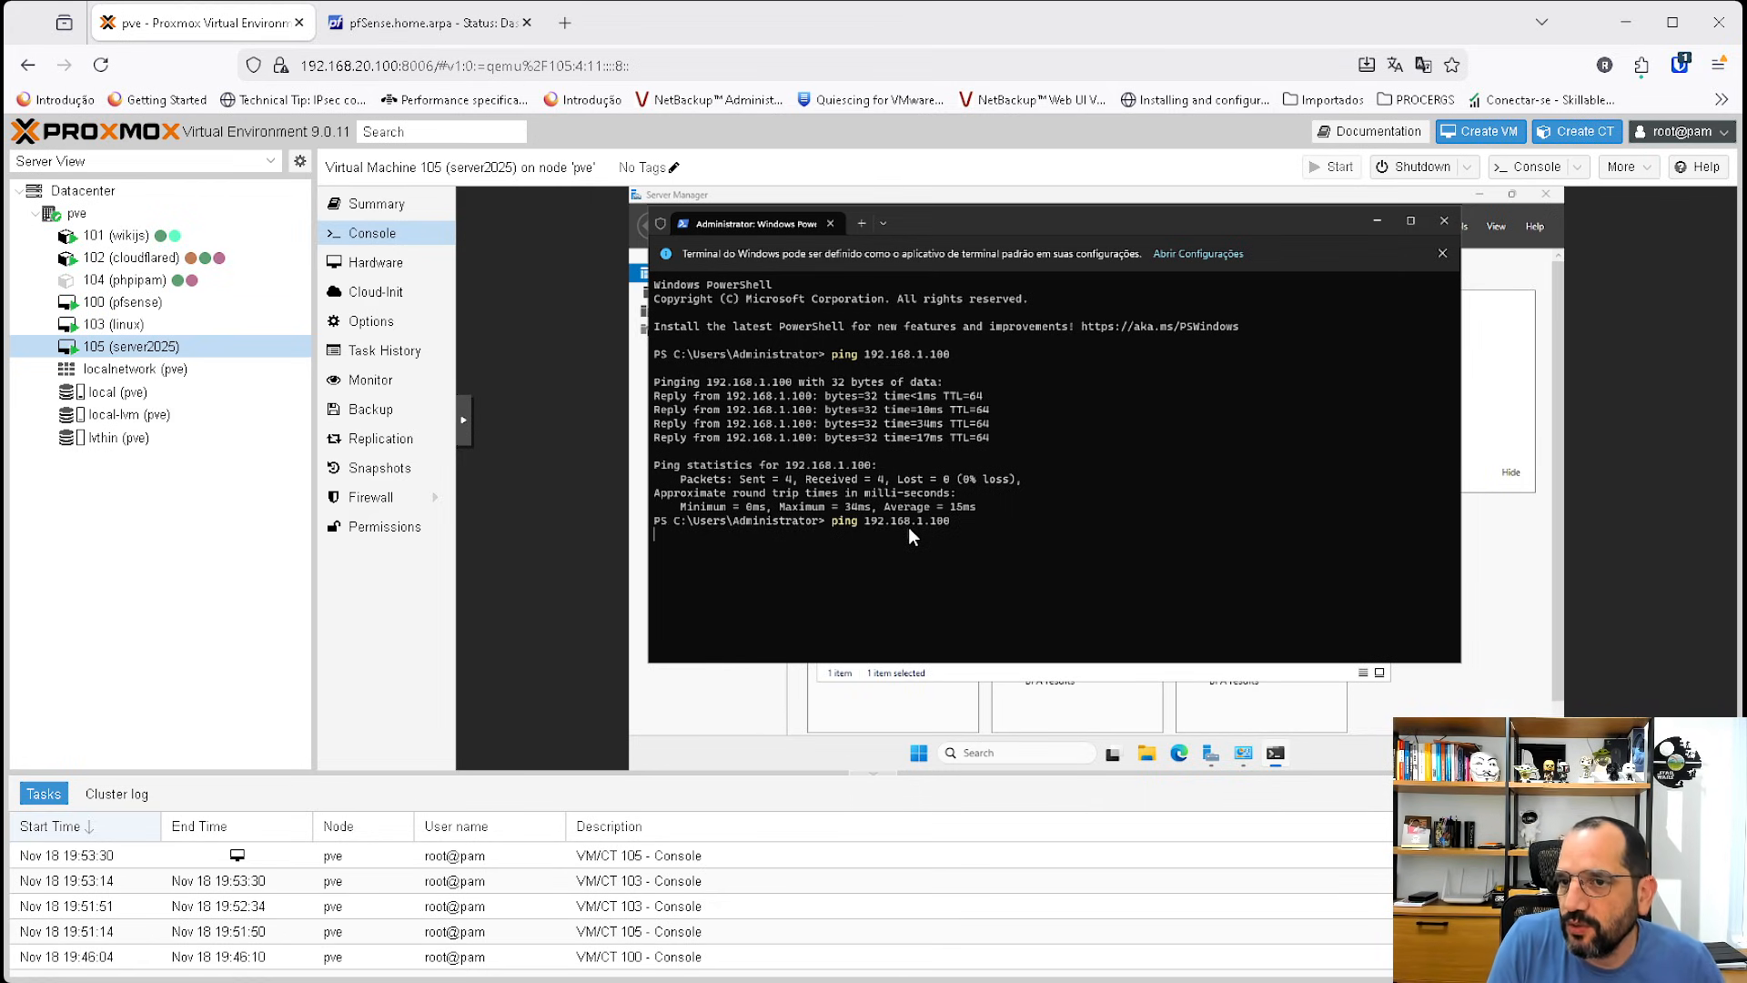
{"action": "key", "text": "Return"}
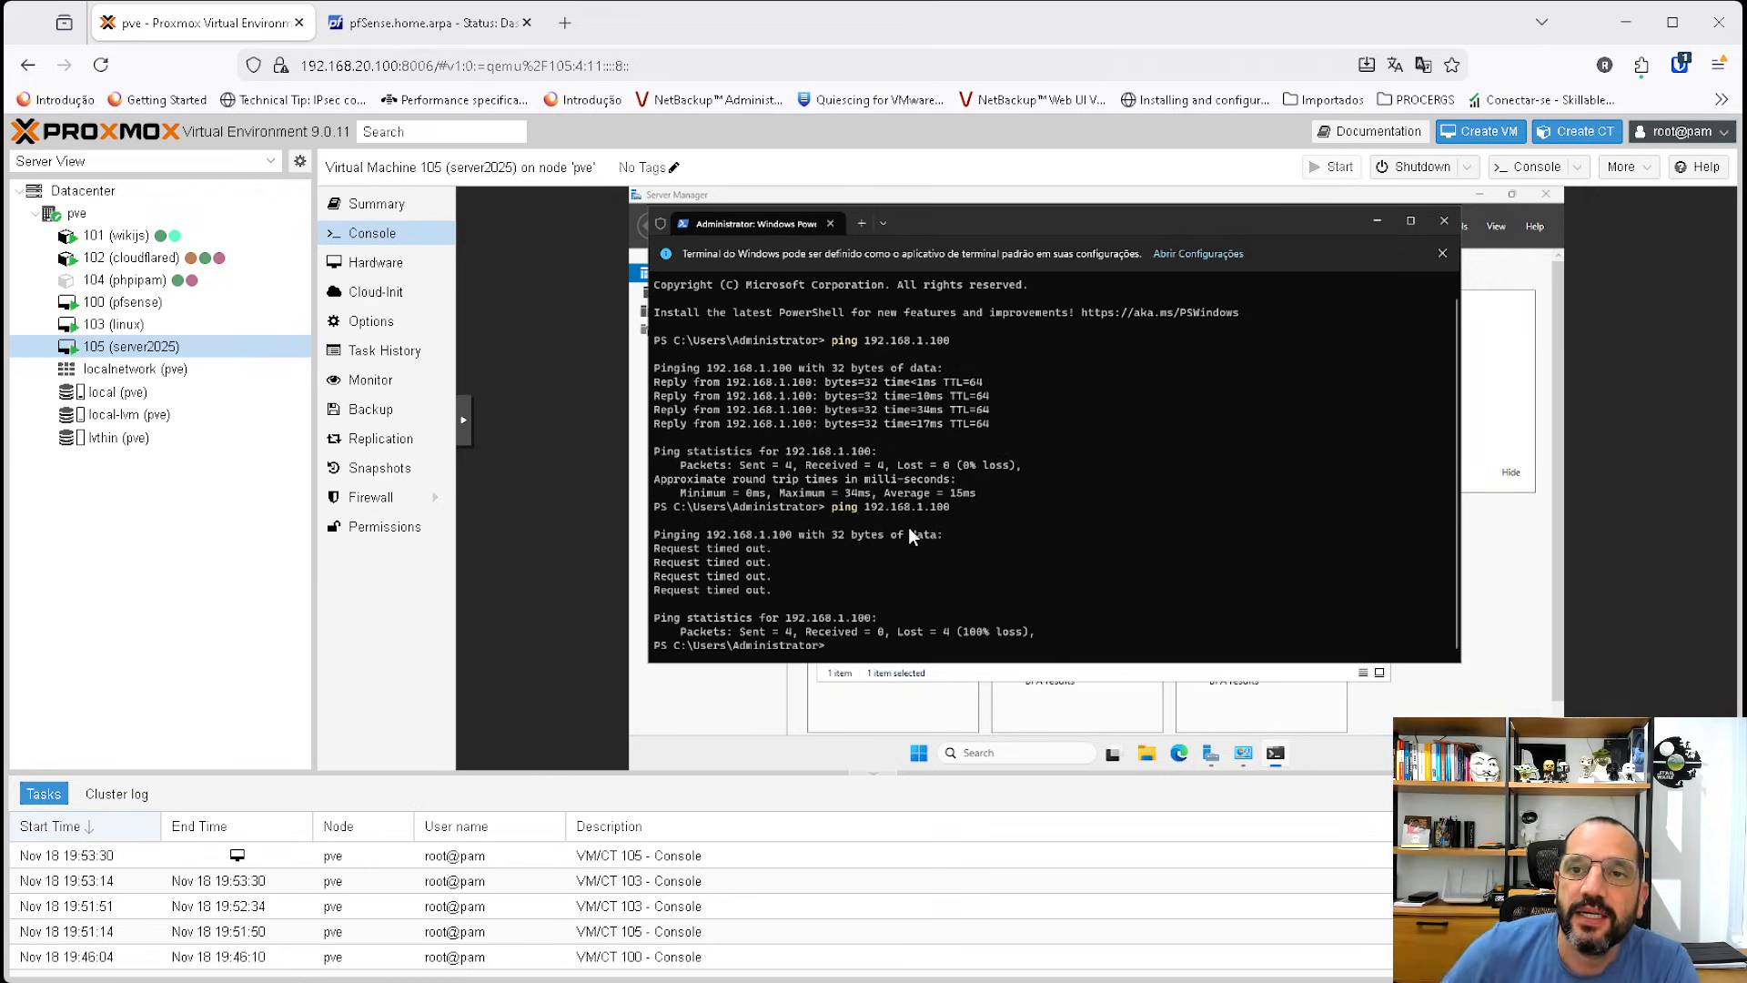
Open the pfSense firewall system log, sort entries by time with newest first, and review them.
{"action": "left_click", "coordinate": [423, 23]}
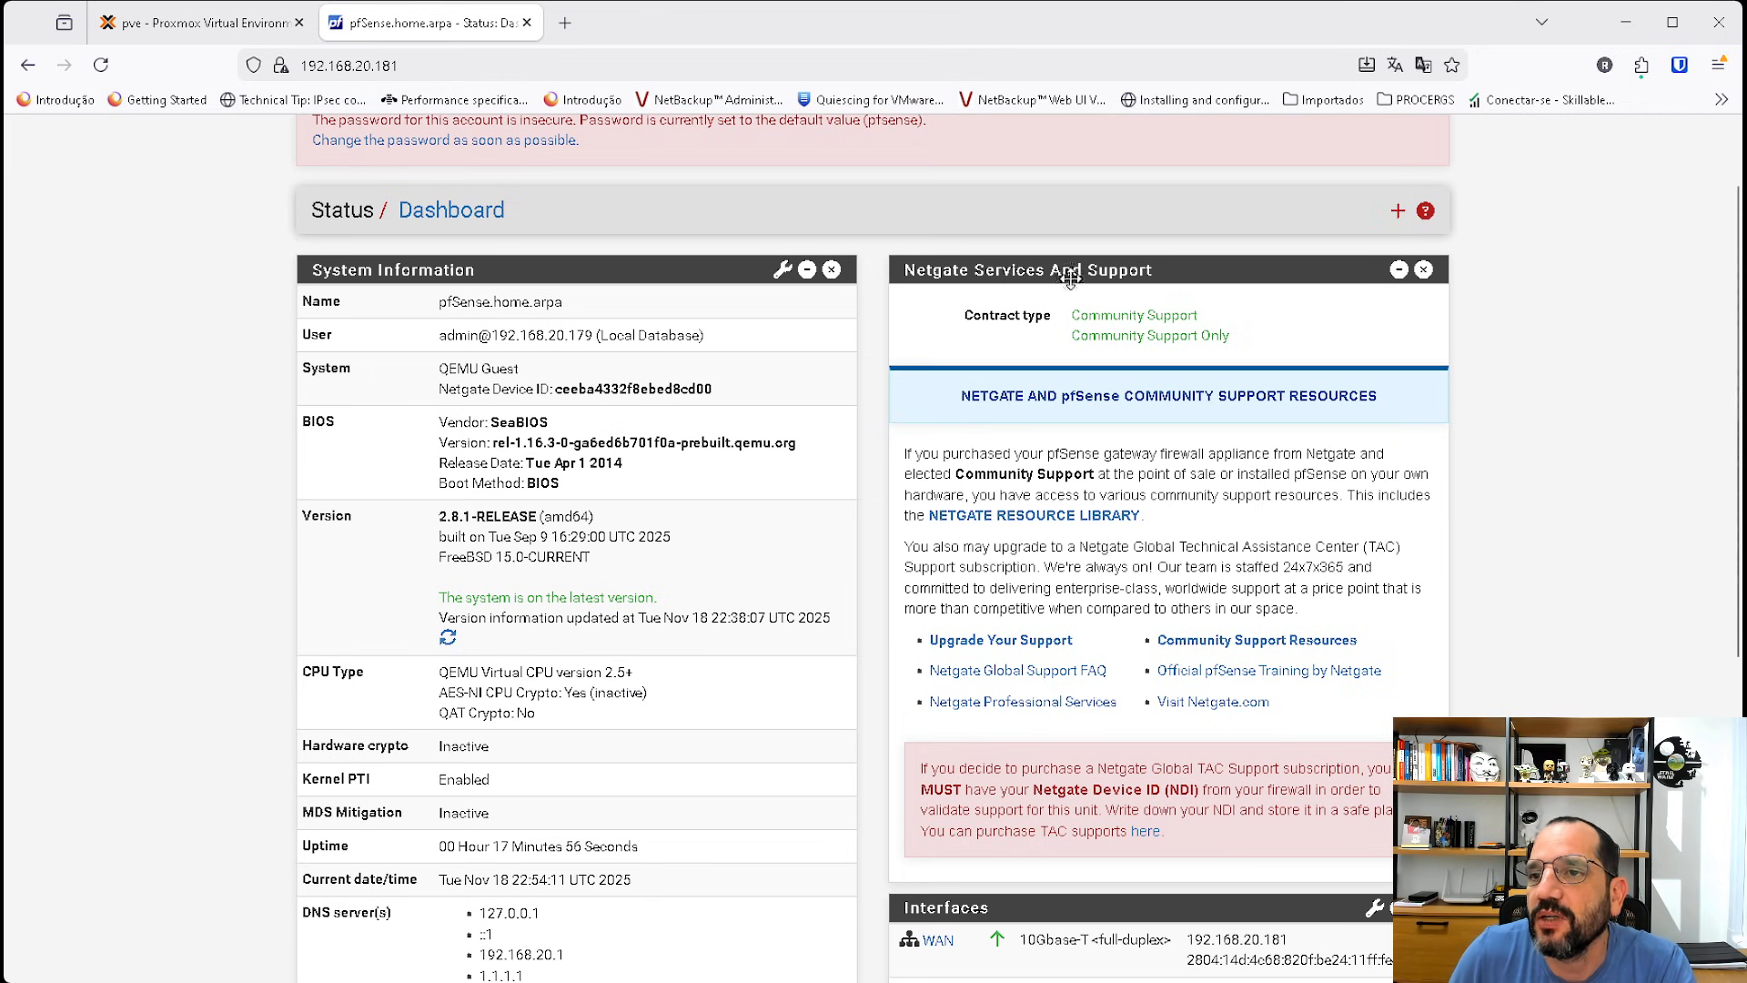
{"action": "scroll", "coordinate": [1070, 278], "scroll_direction": "up", "scroll_amount": 1}
{"action": "left_click", "coordinate": [944, 146]}
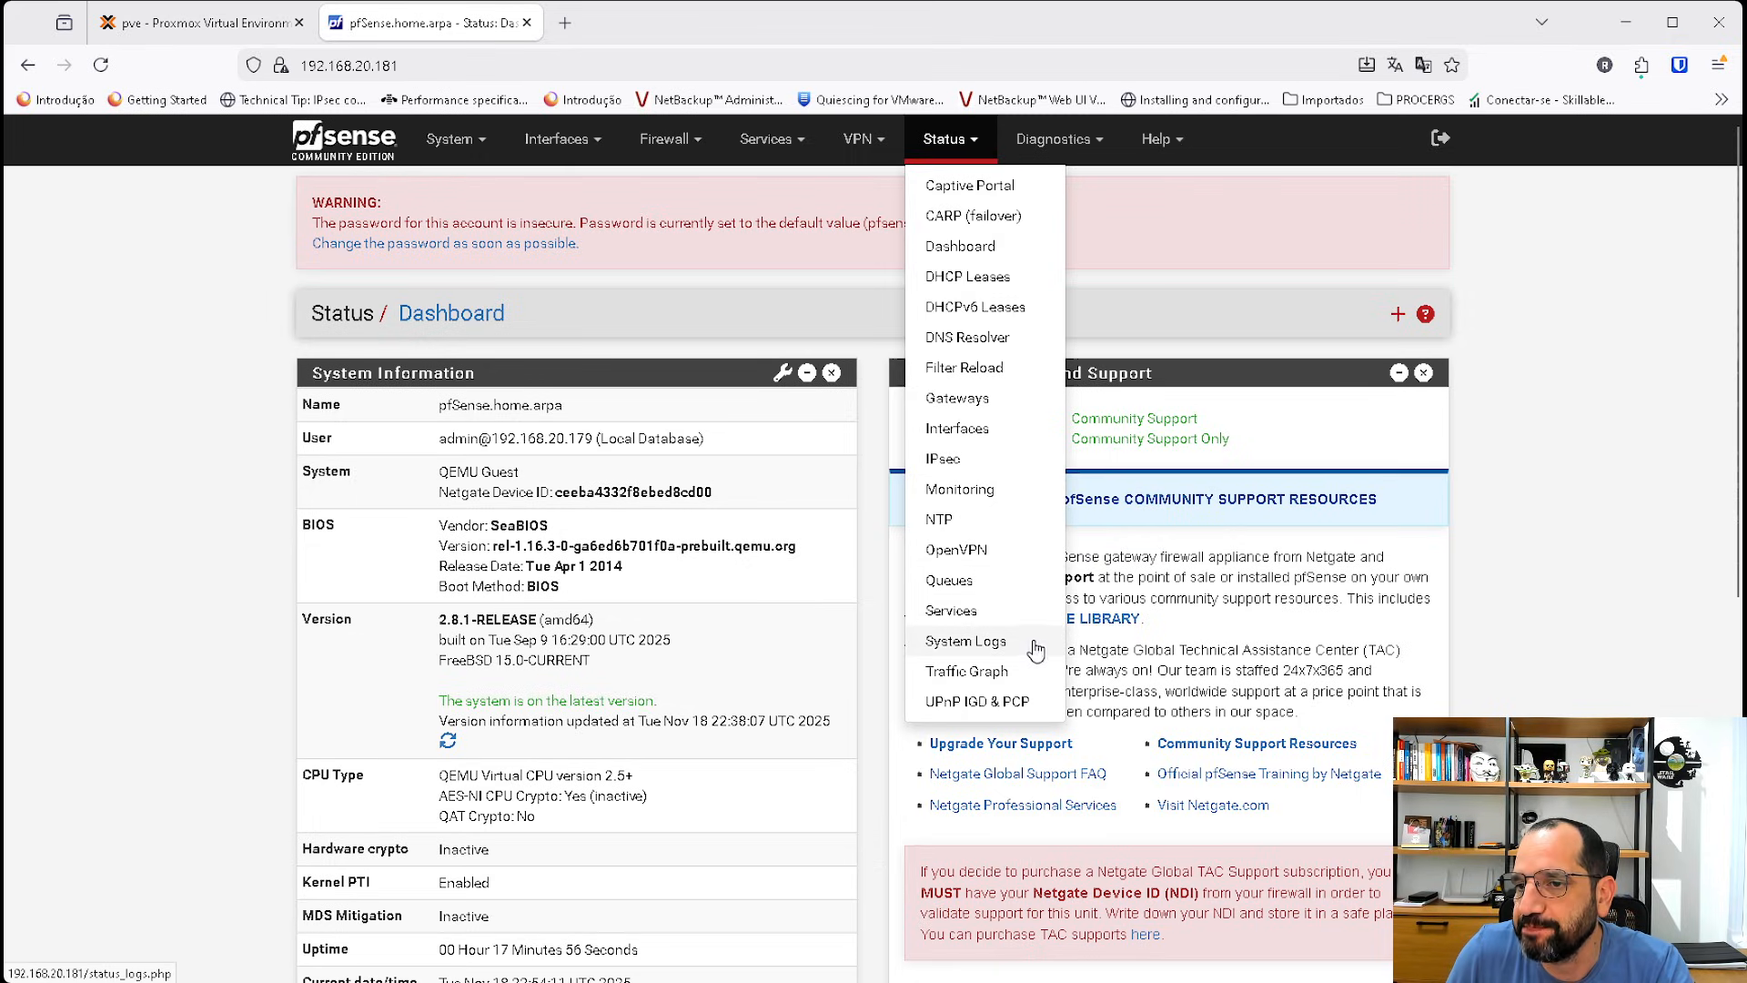
{"action": "left_click", "coordinate": [997, 642]}
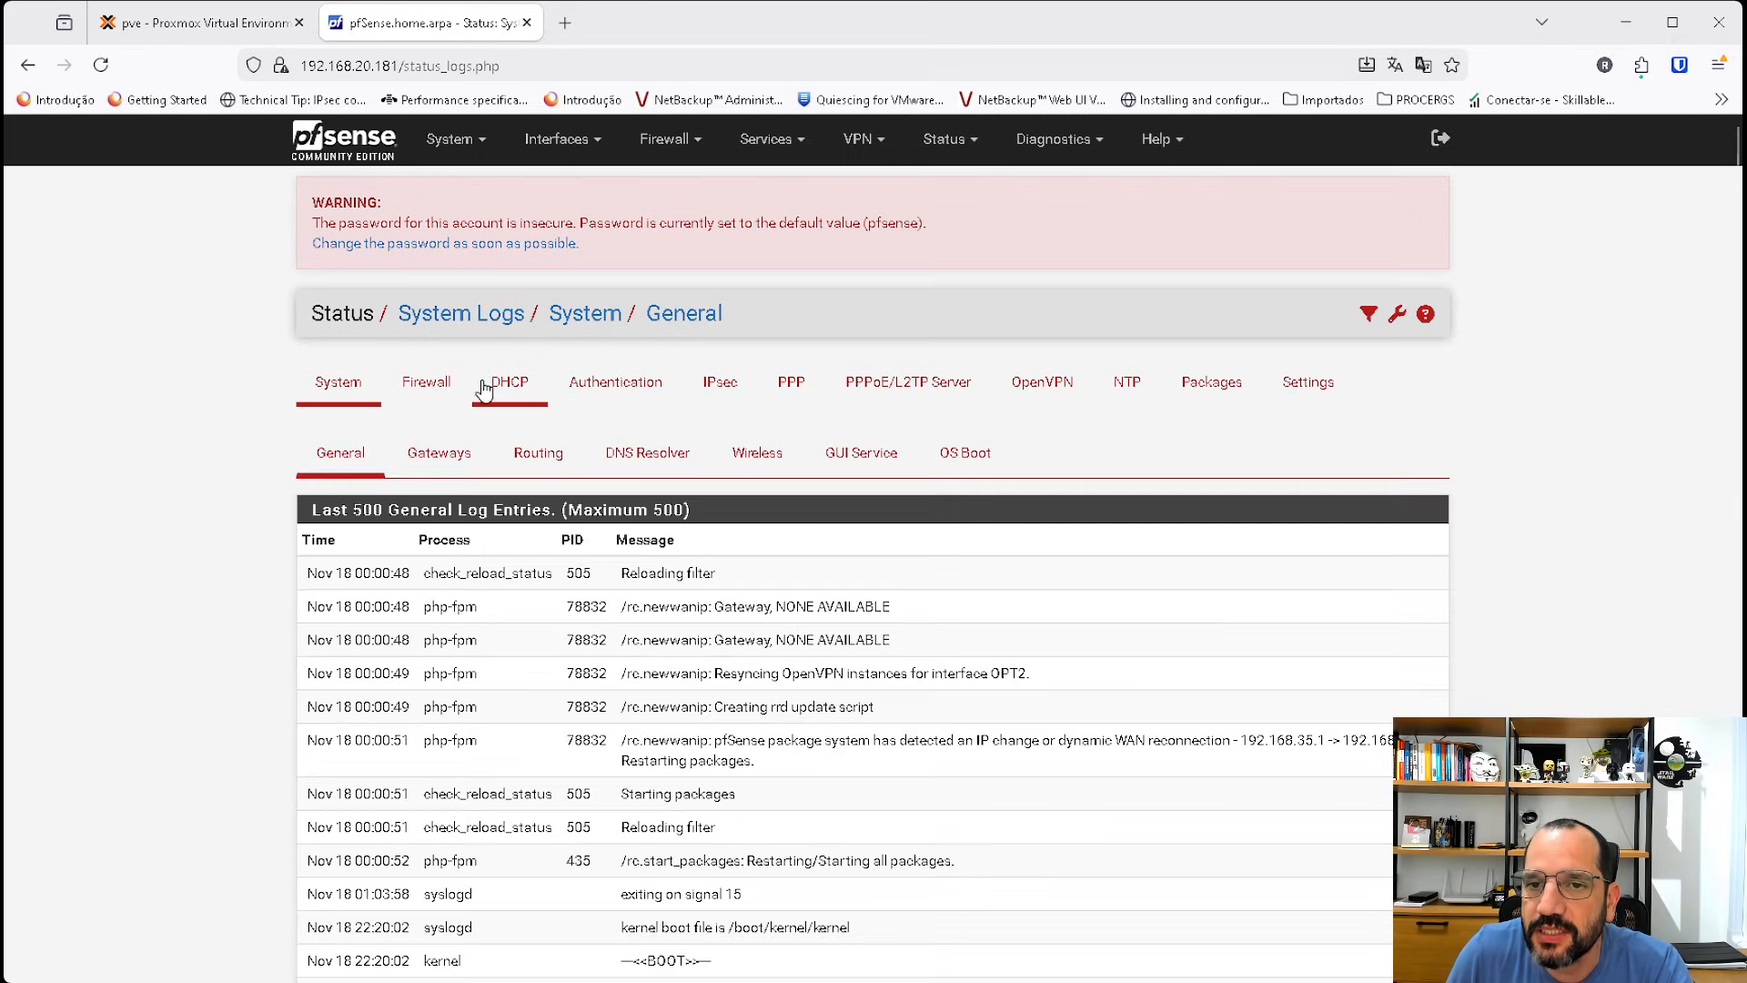
{"action": "left_click", "coordinate": [423, 386]}
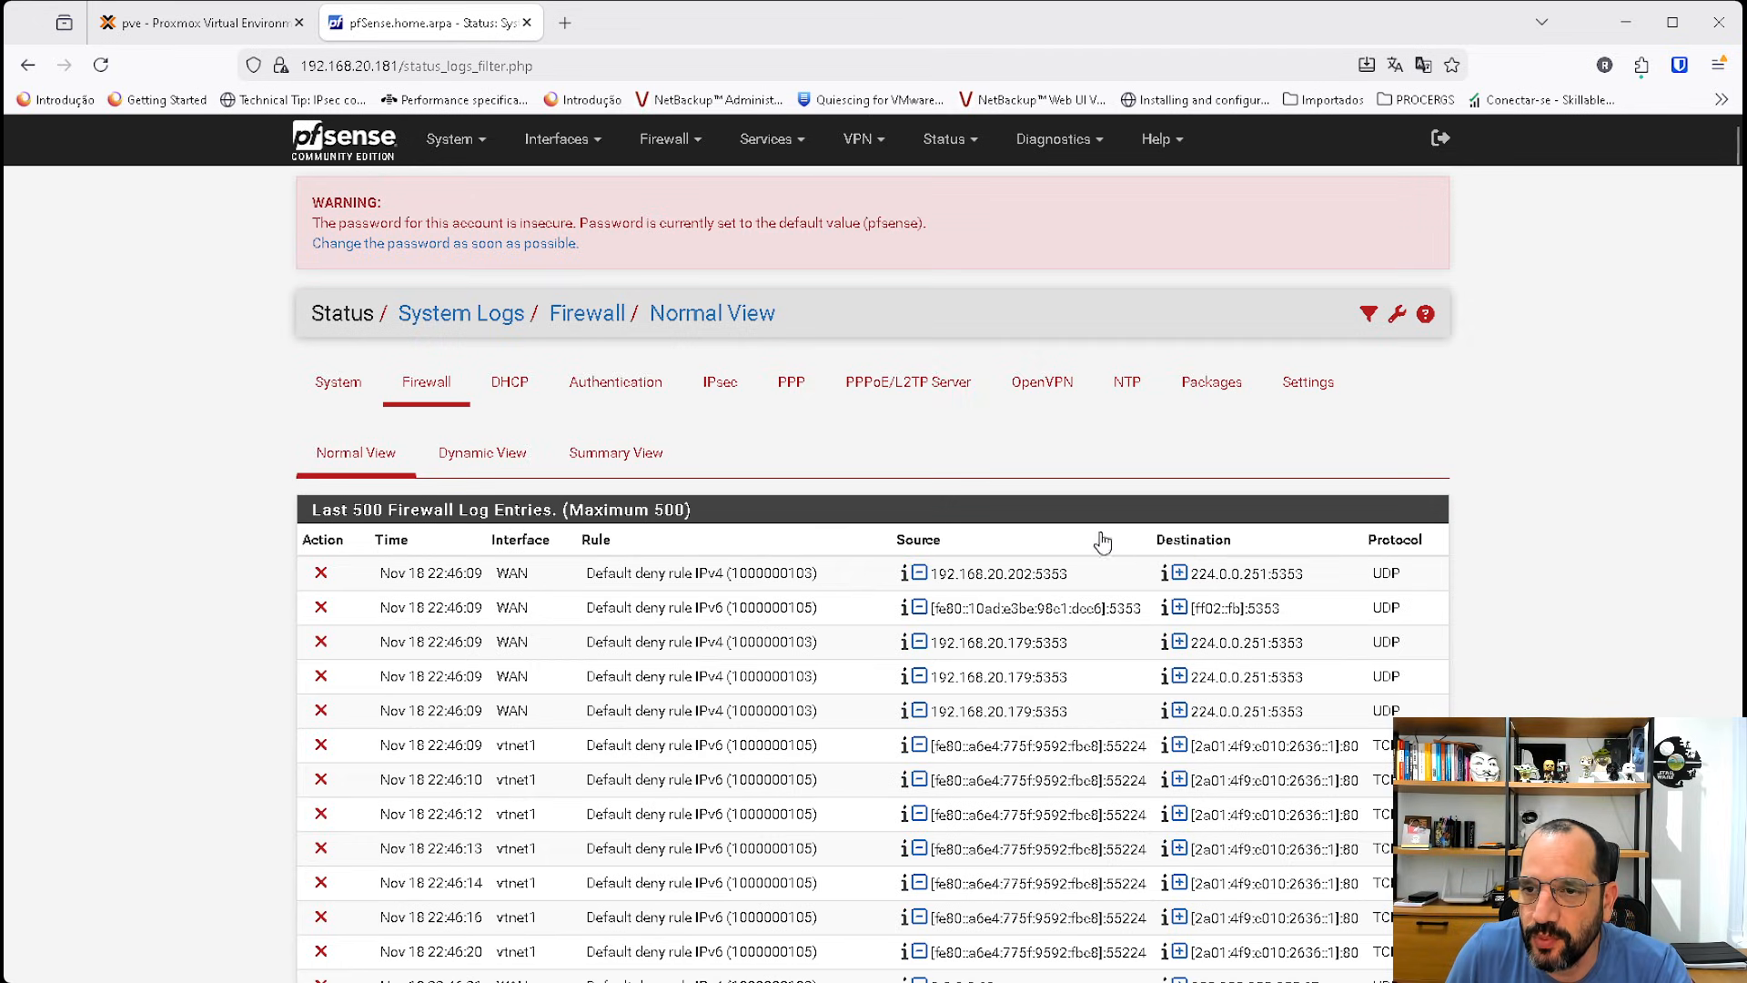
{"action": "left_click", "coordinate": [392, 540]}
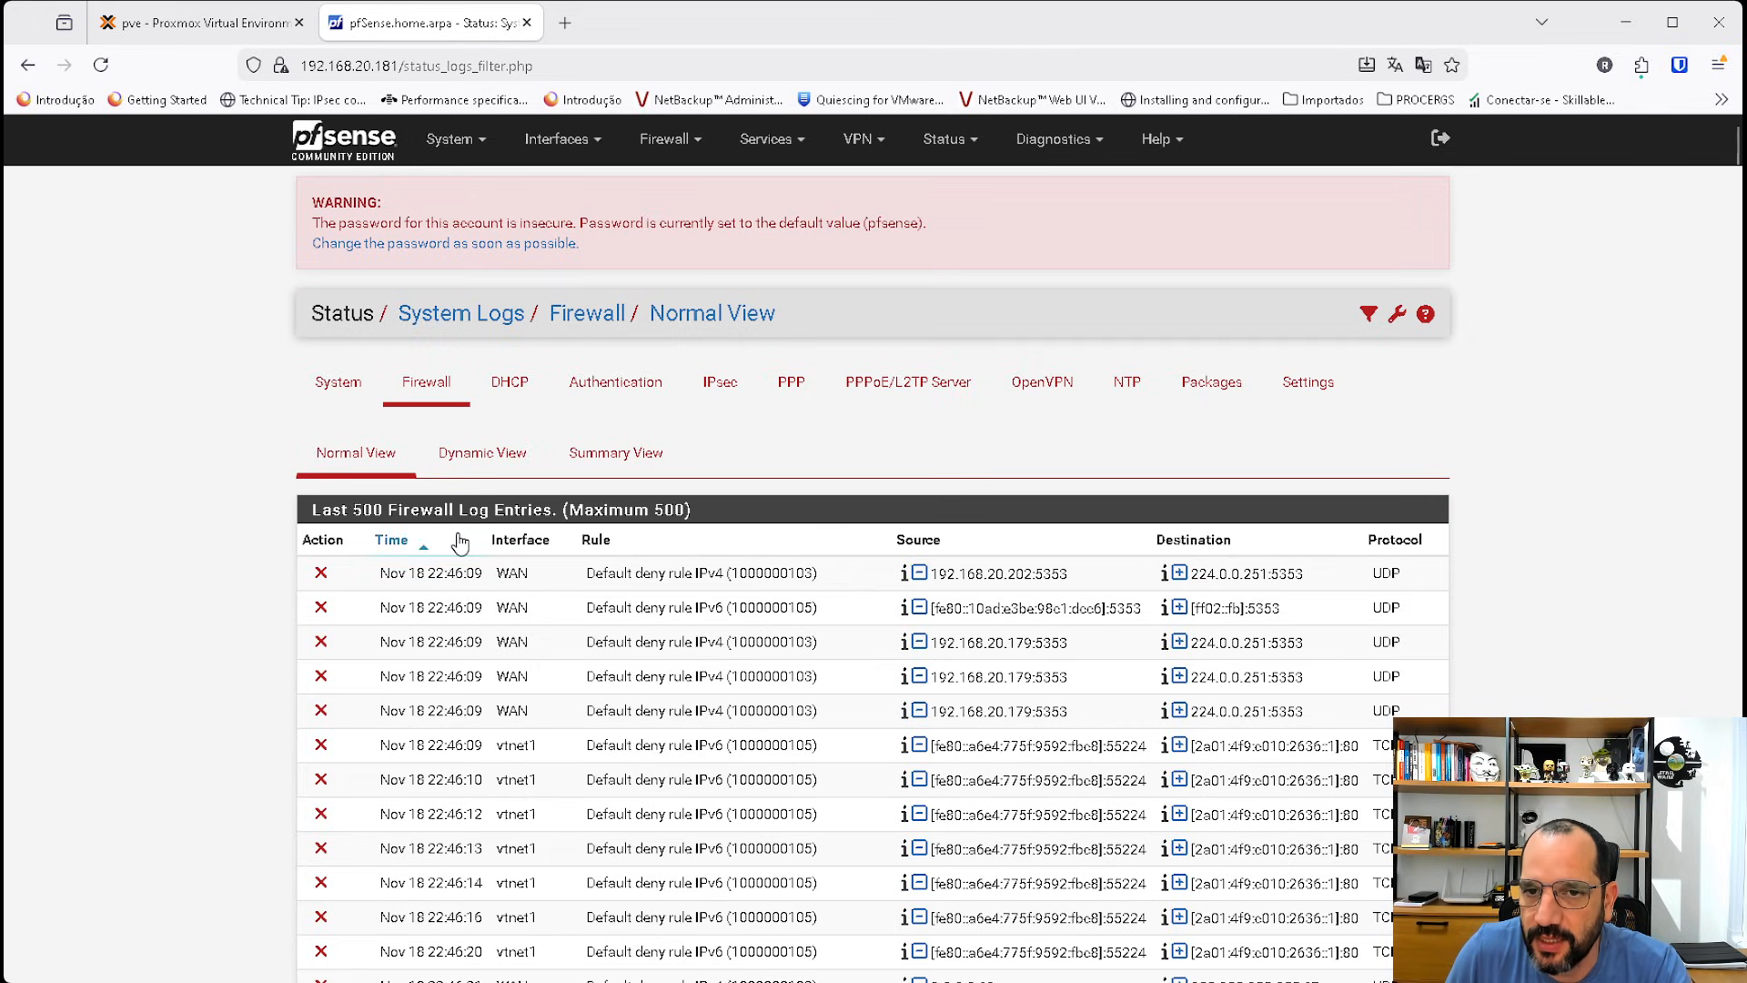
{"action": "left_click", "coordinate": [393, 542]}
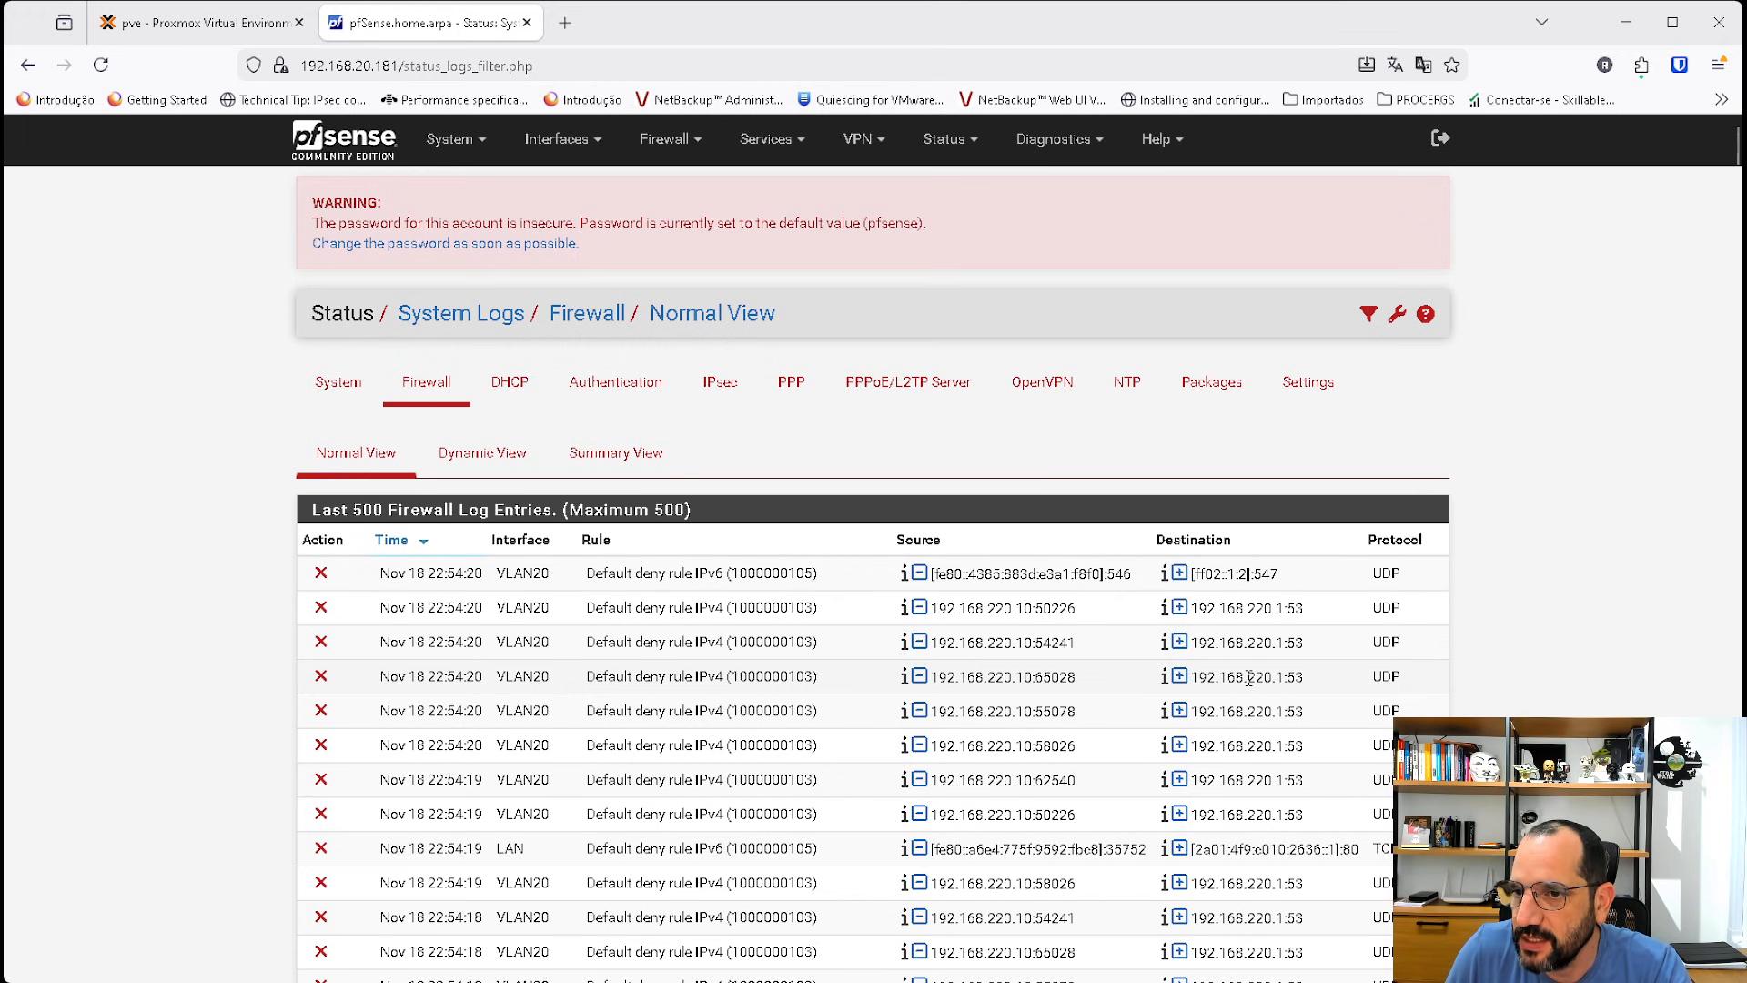
{"action": "scroll", "coordinate": [1249, 678], "scroll_direction": "down", "scroll_amount": 2}
{"action": "scroll", "coordinate": [1249, 678], "scroll_direction": "down", "scroll_amount": 2}
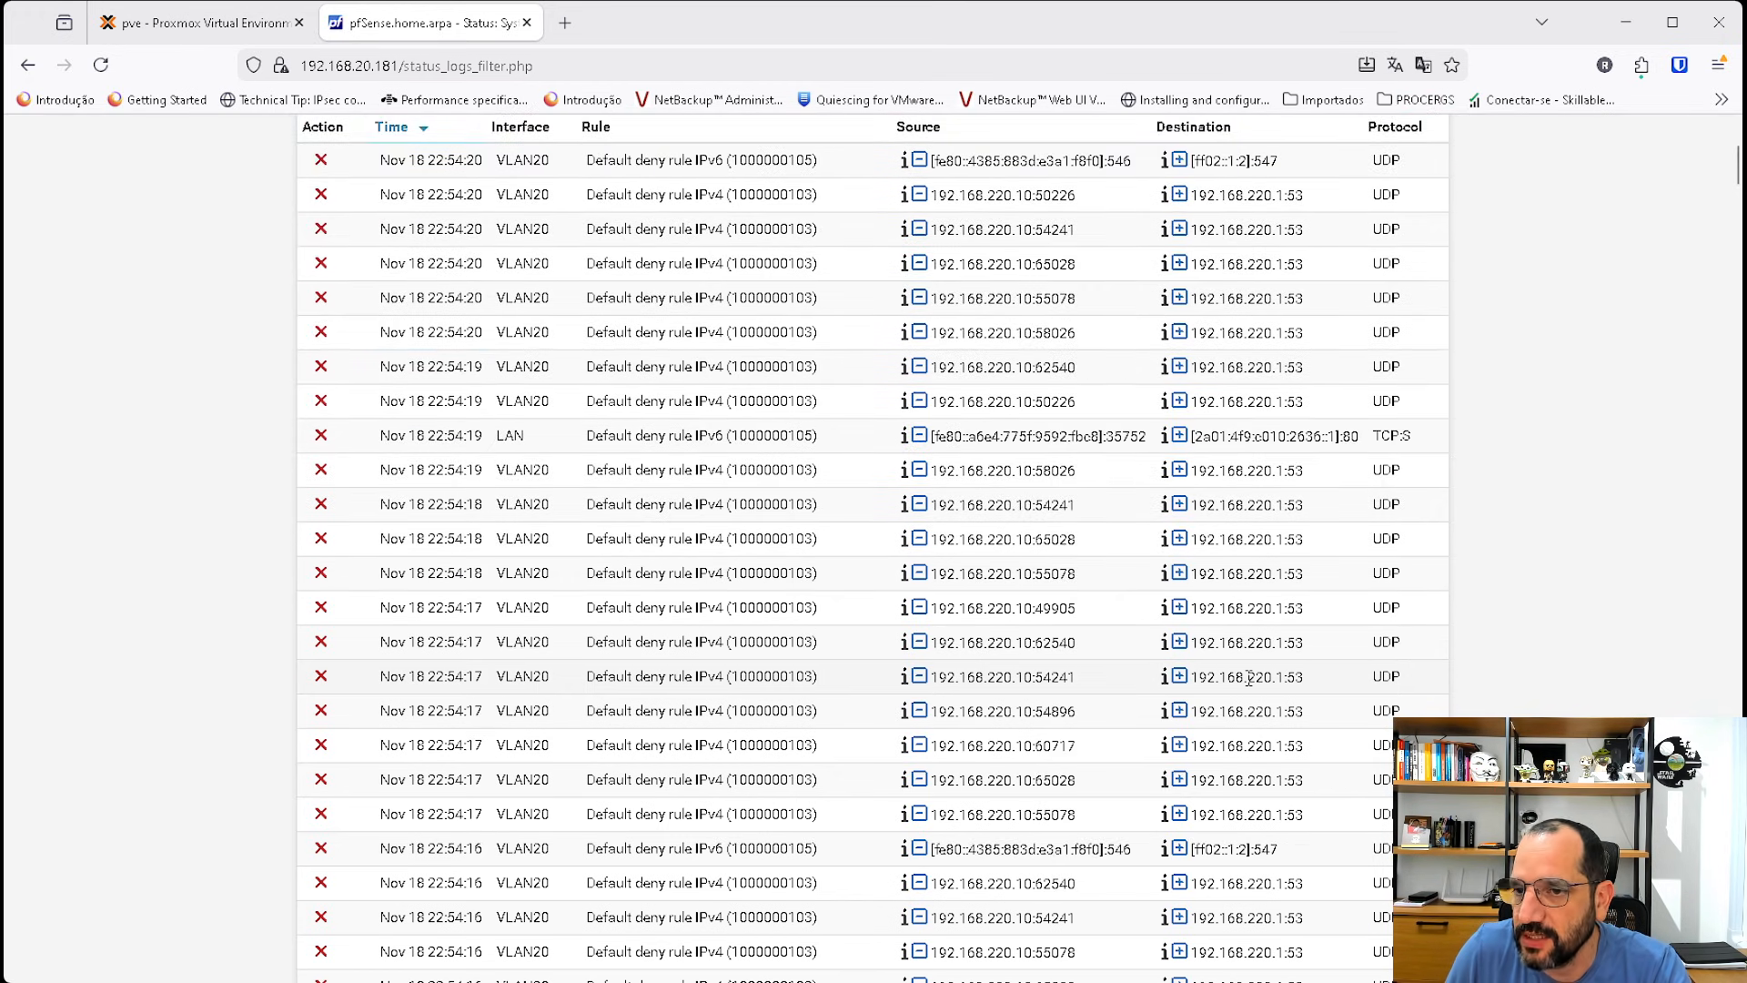
Scroll through the firewall log and highlight the source and destination addresses of the blocked ICMP entry.
{"action": "scroll", "coordinate": [1248, 678], "scroll_direction": "down", "scroll_amount": 7}
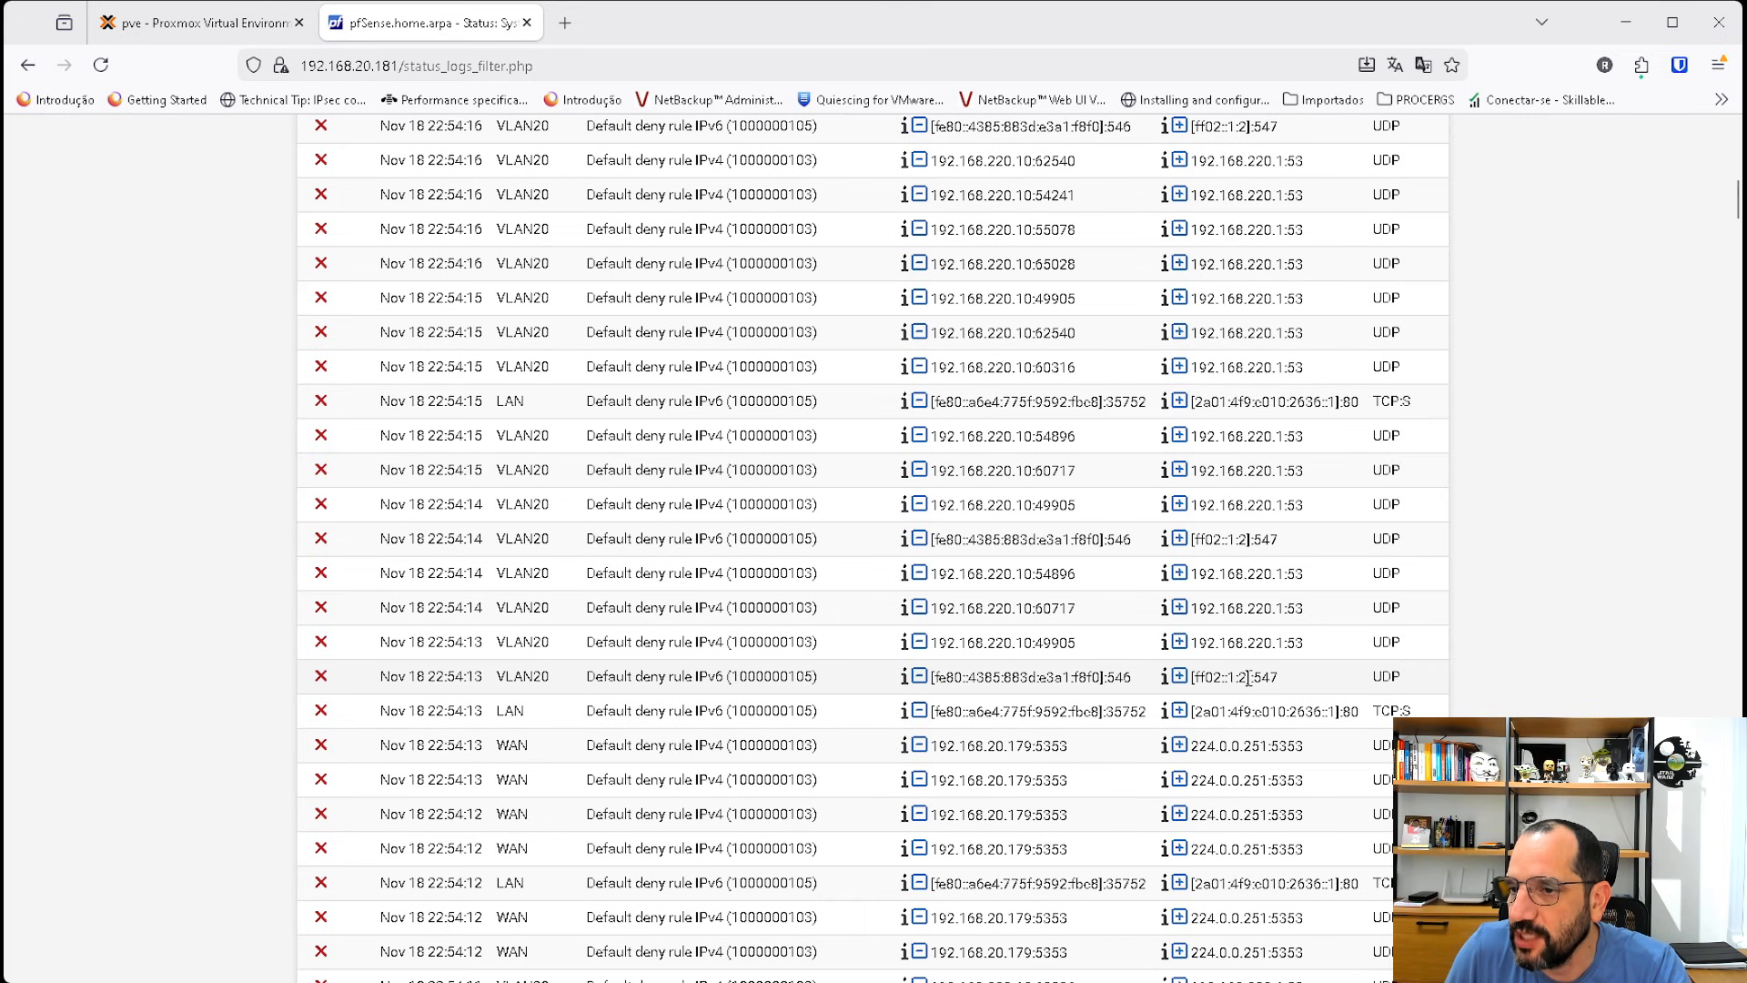
{"action": "scroll", "coordinate": [1248, 677], "scroll_direction": "down", "scroll_amount": 4}
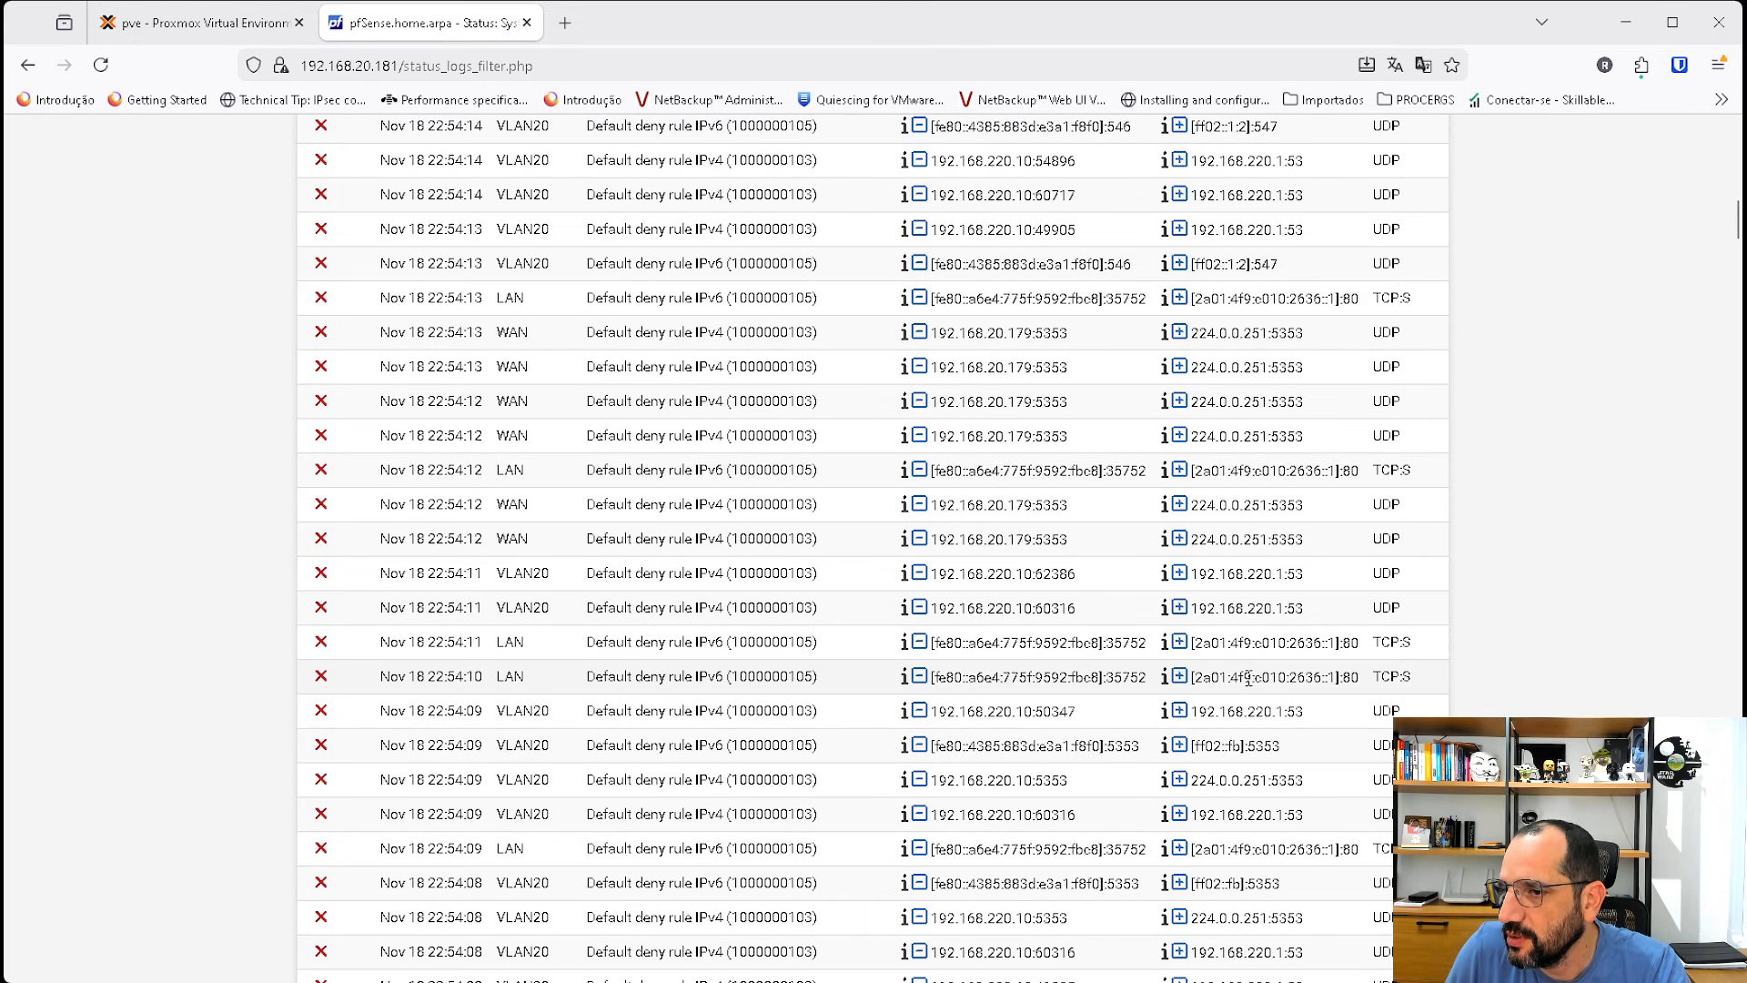
{"action": "scroll", "coordinate": [1248, 678], "scroll_direction": "up", "scroll_amount": 7}
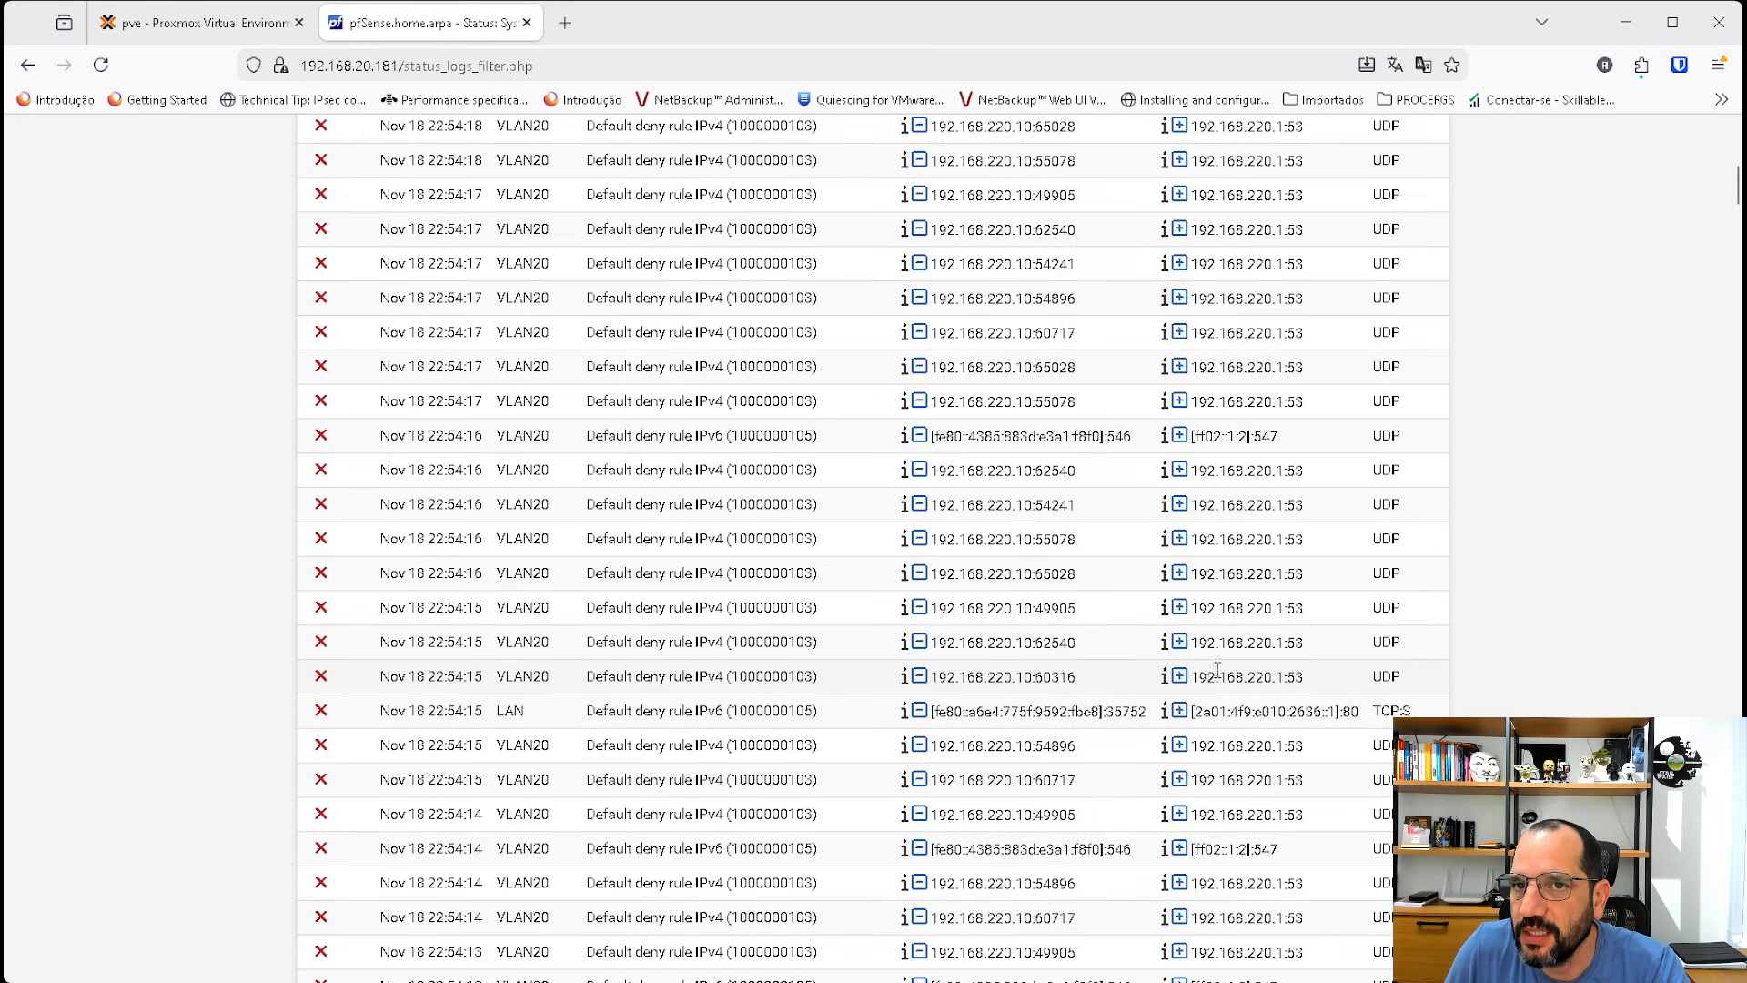
{"action": "scroll", "coordinate": [625, 455], "scroll_direction": "up", "scroll_amount": 4}
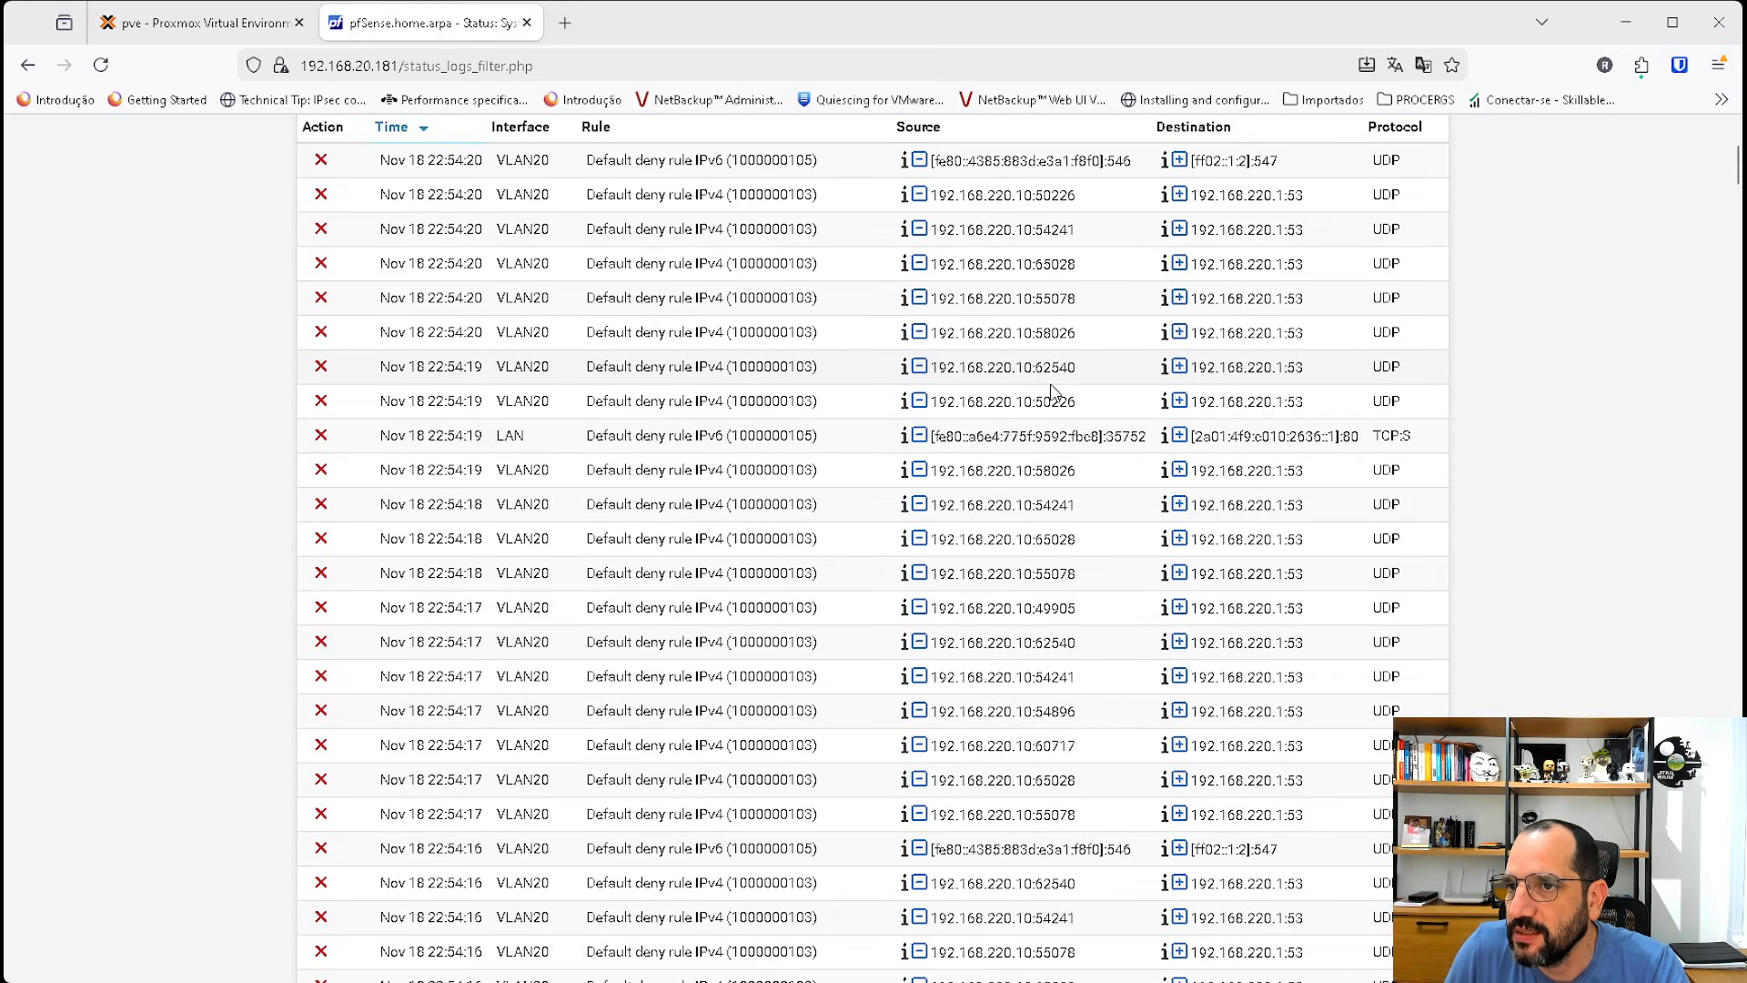
{"action": "scroll", "coordinate": [1256, 467], "scroll_direction": "down", "scroll_amount": 2}
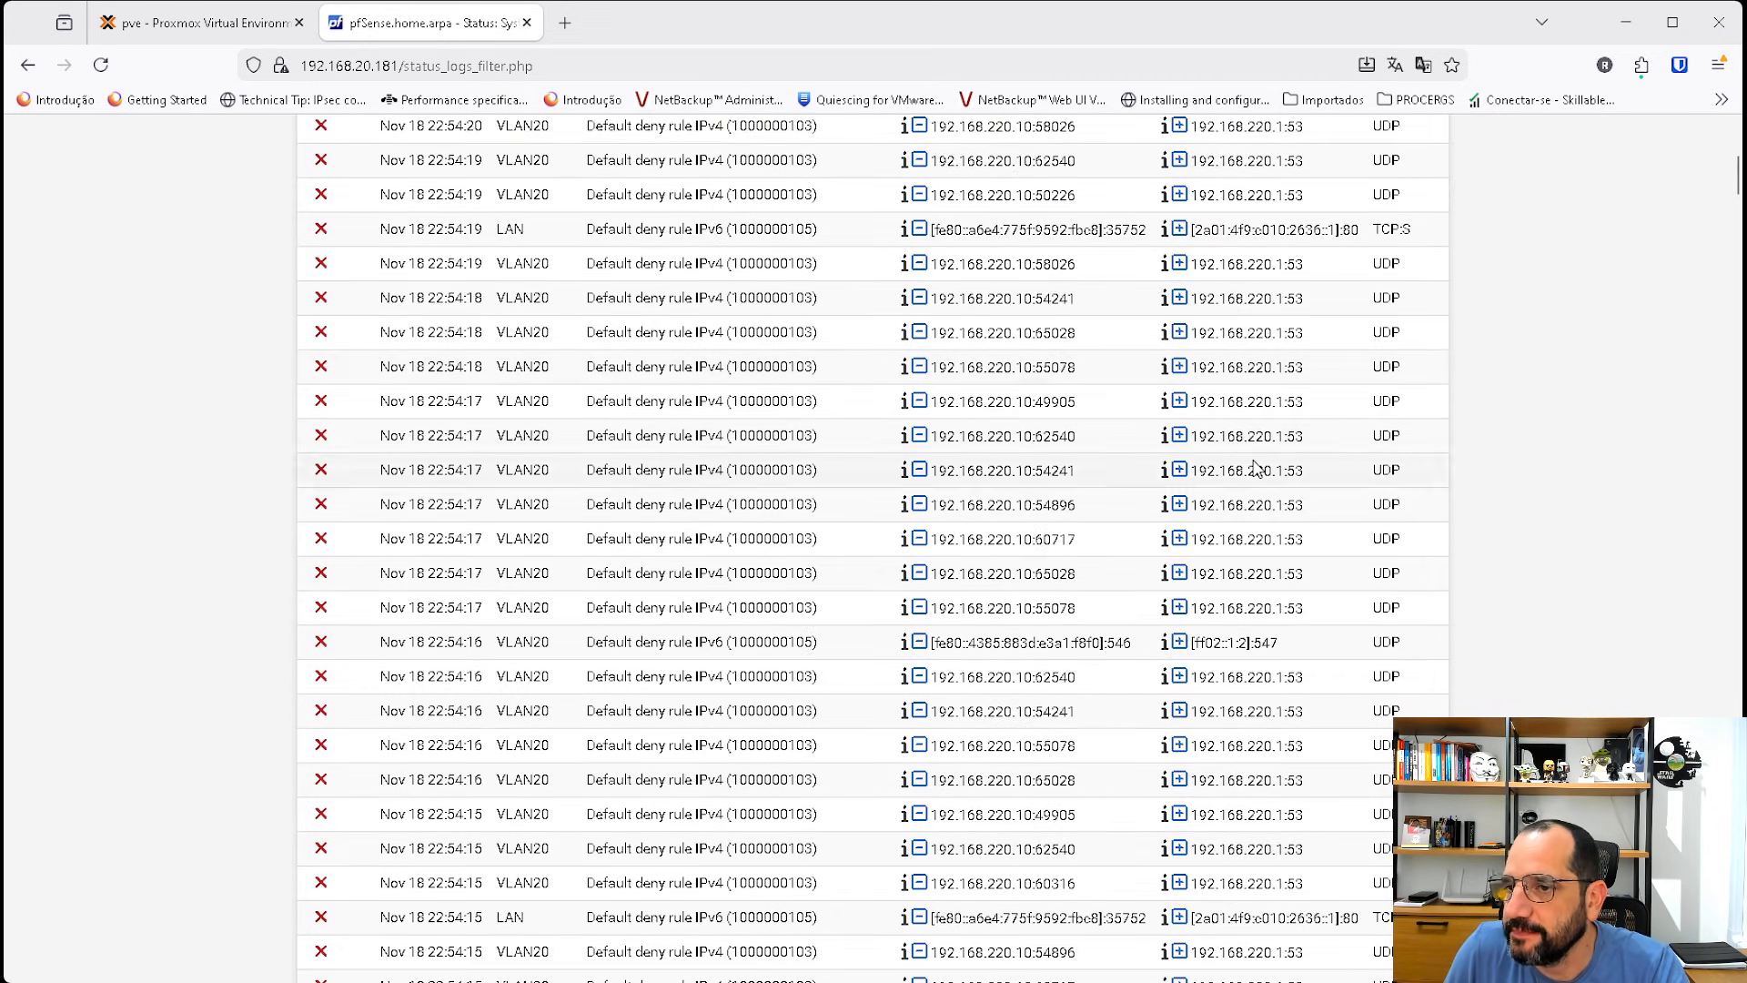
{"action": "scroll", "coordinate": [1256, 467], "scroll_direction": "down", "scroll_amount": 3}
{"action": "scroll", "coordinate": [1246, 464], "scroll_direction": "down", "scroll_amount": 12}
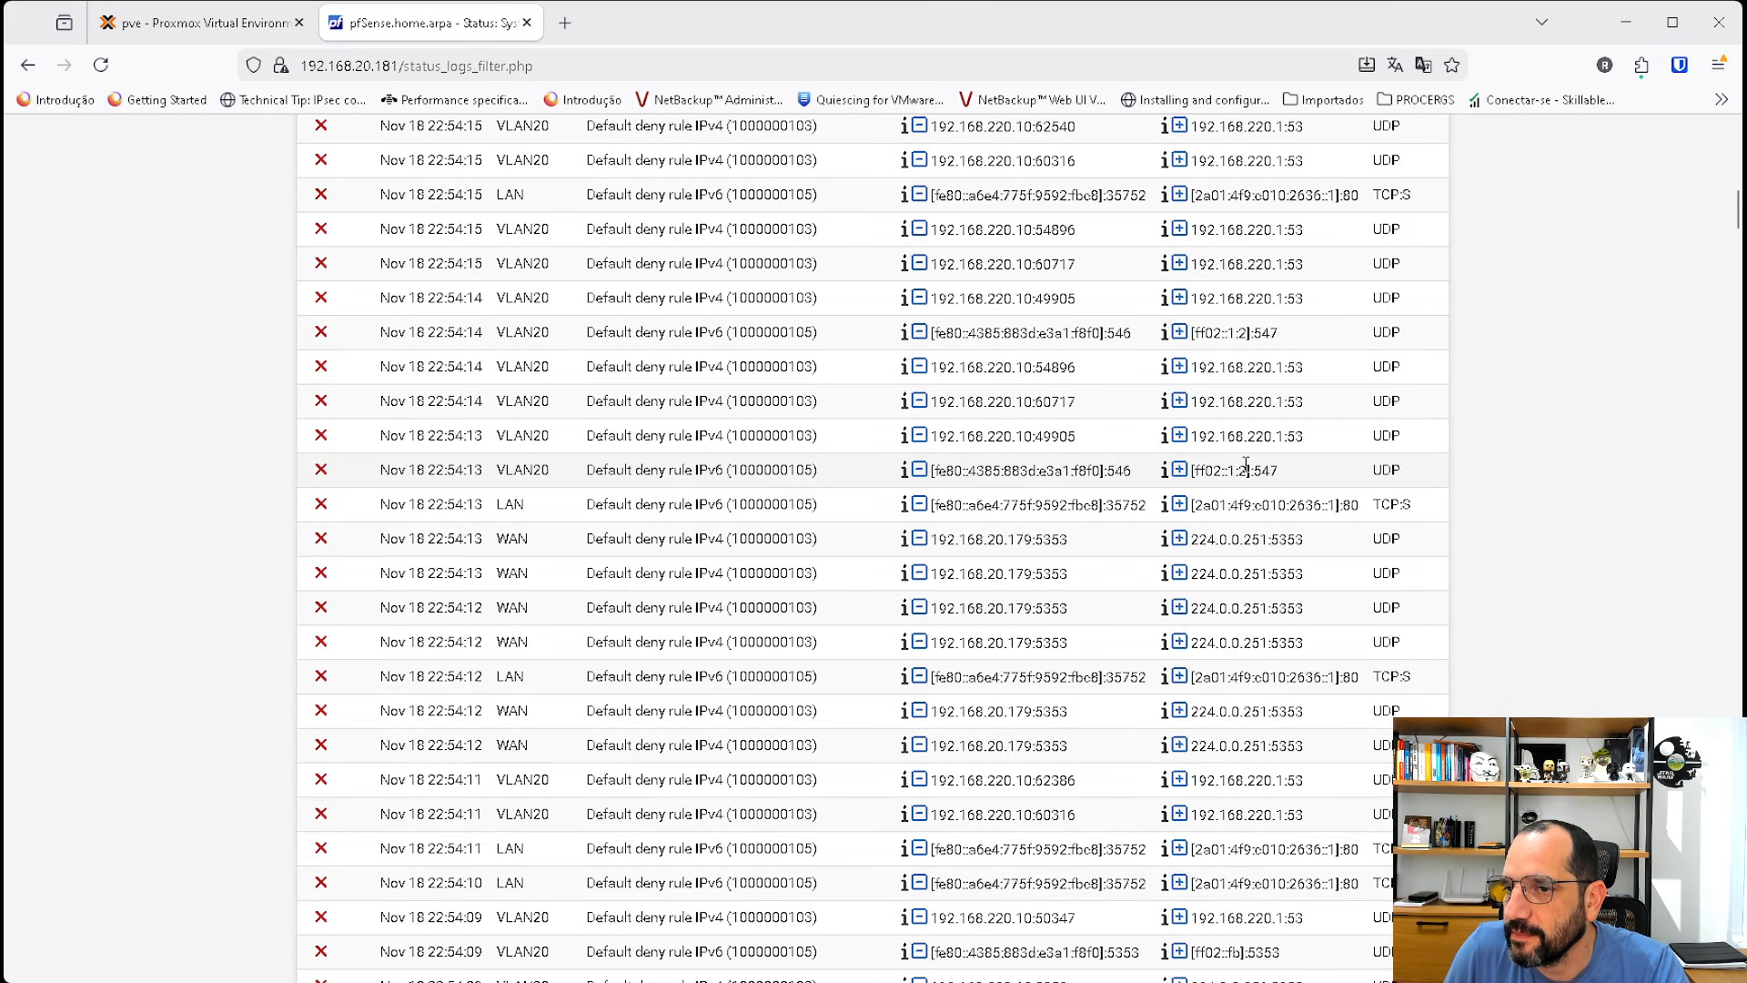
{"action": "scroll", "coordinate": [1245, 464], "scroll_direction": "down", "scroll_amount": 3}
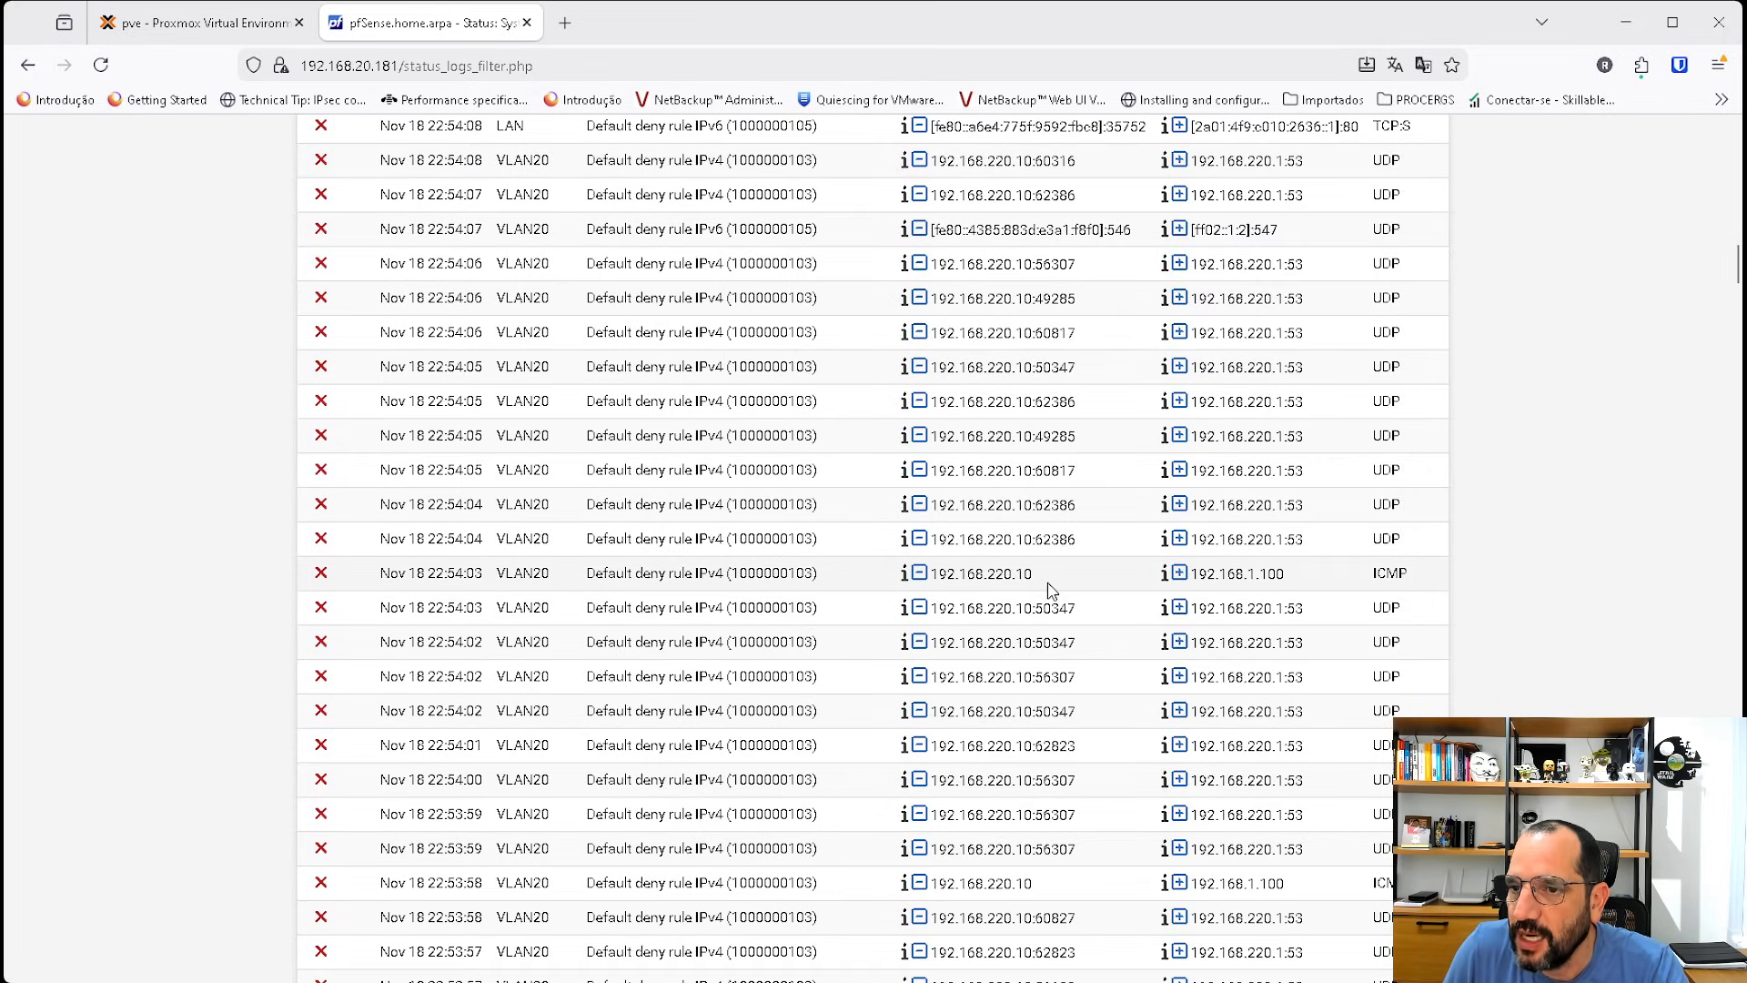
{"action": "left_click_drag", "start_coordinate": [1045, 587], "coordinate": [920, 575]}
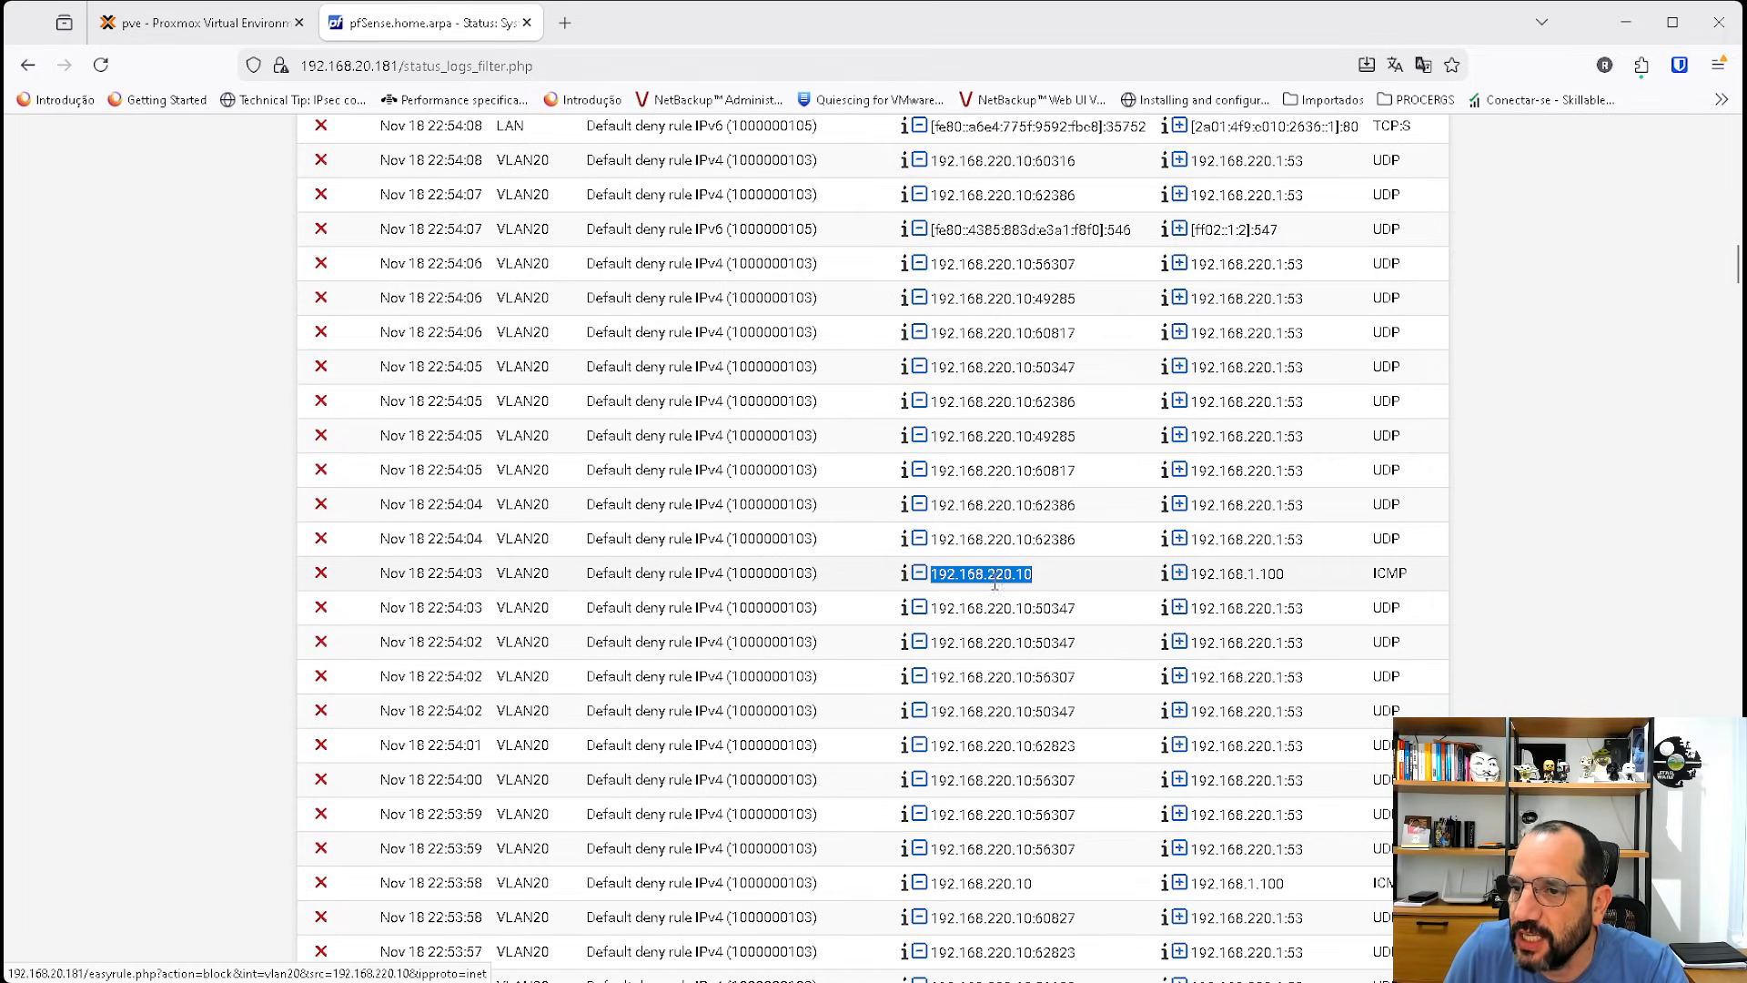
{"action": "left_click_drag", "start_coordinate": [1323, 586], "coordinate": [1191, 580]}
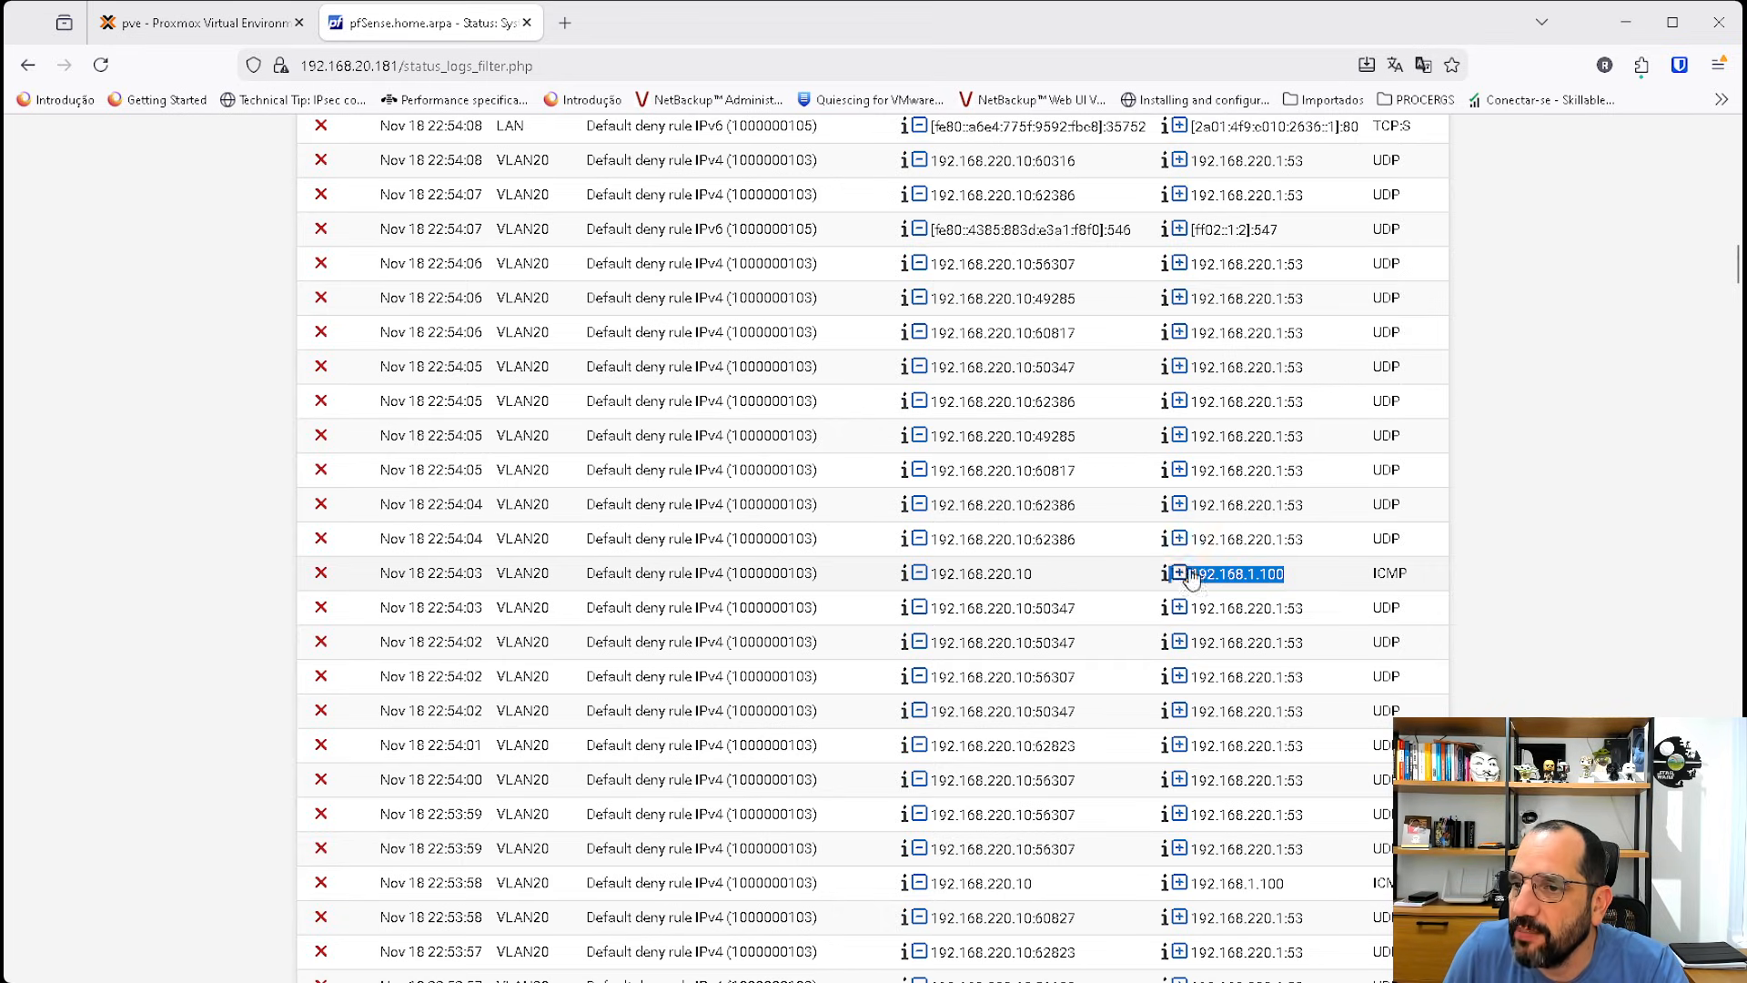
{"action": "left_click", "coordinate": [1275, 579]}
{"action": "left_click_drag", "start_coordinate": [1298, 583], "coordinate": [1206, 566]}
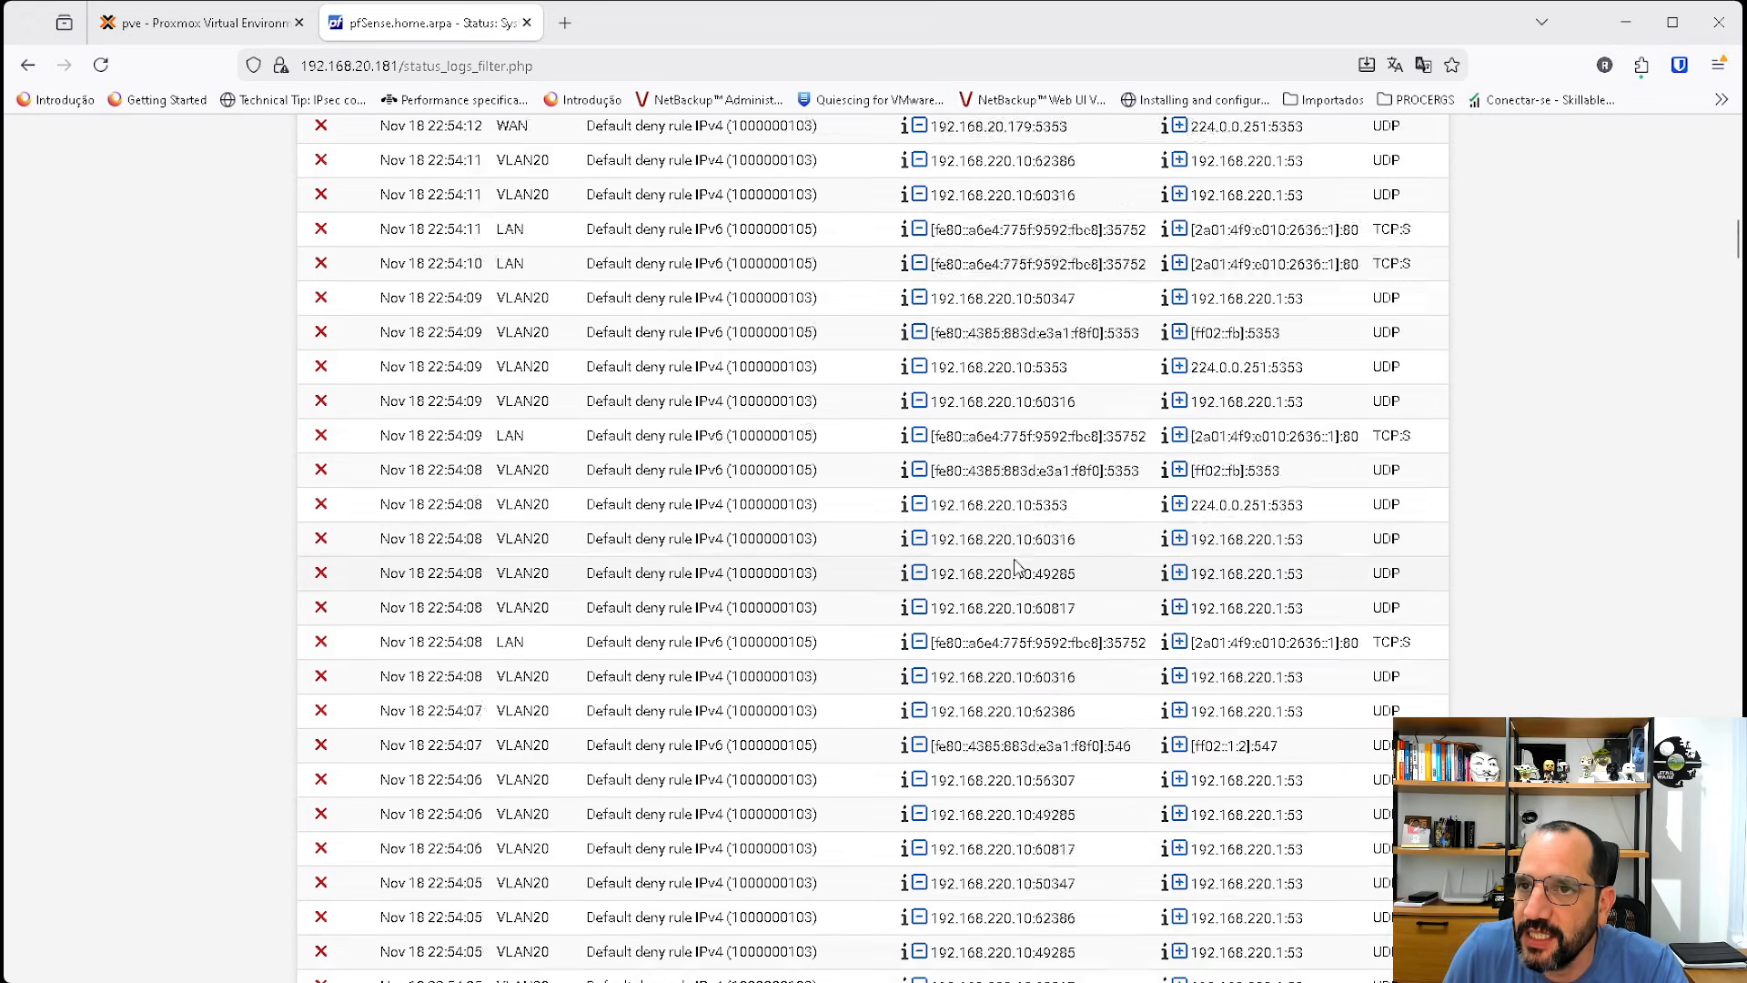
Open the firewall rules and compare the VLAN20 and LAN rule tabs.
{"action": "scroll", "coordinate": [912, 482], "scroll_direction": "up", "scroll_amount": 10}
{"action": "left_click", "coordinate": [557, 139]}
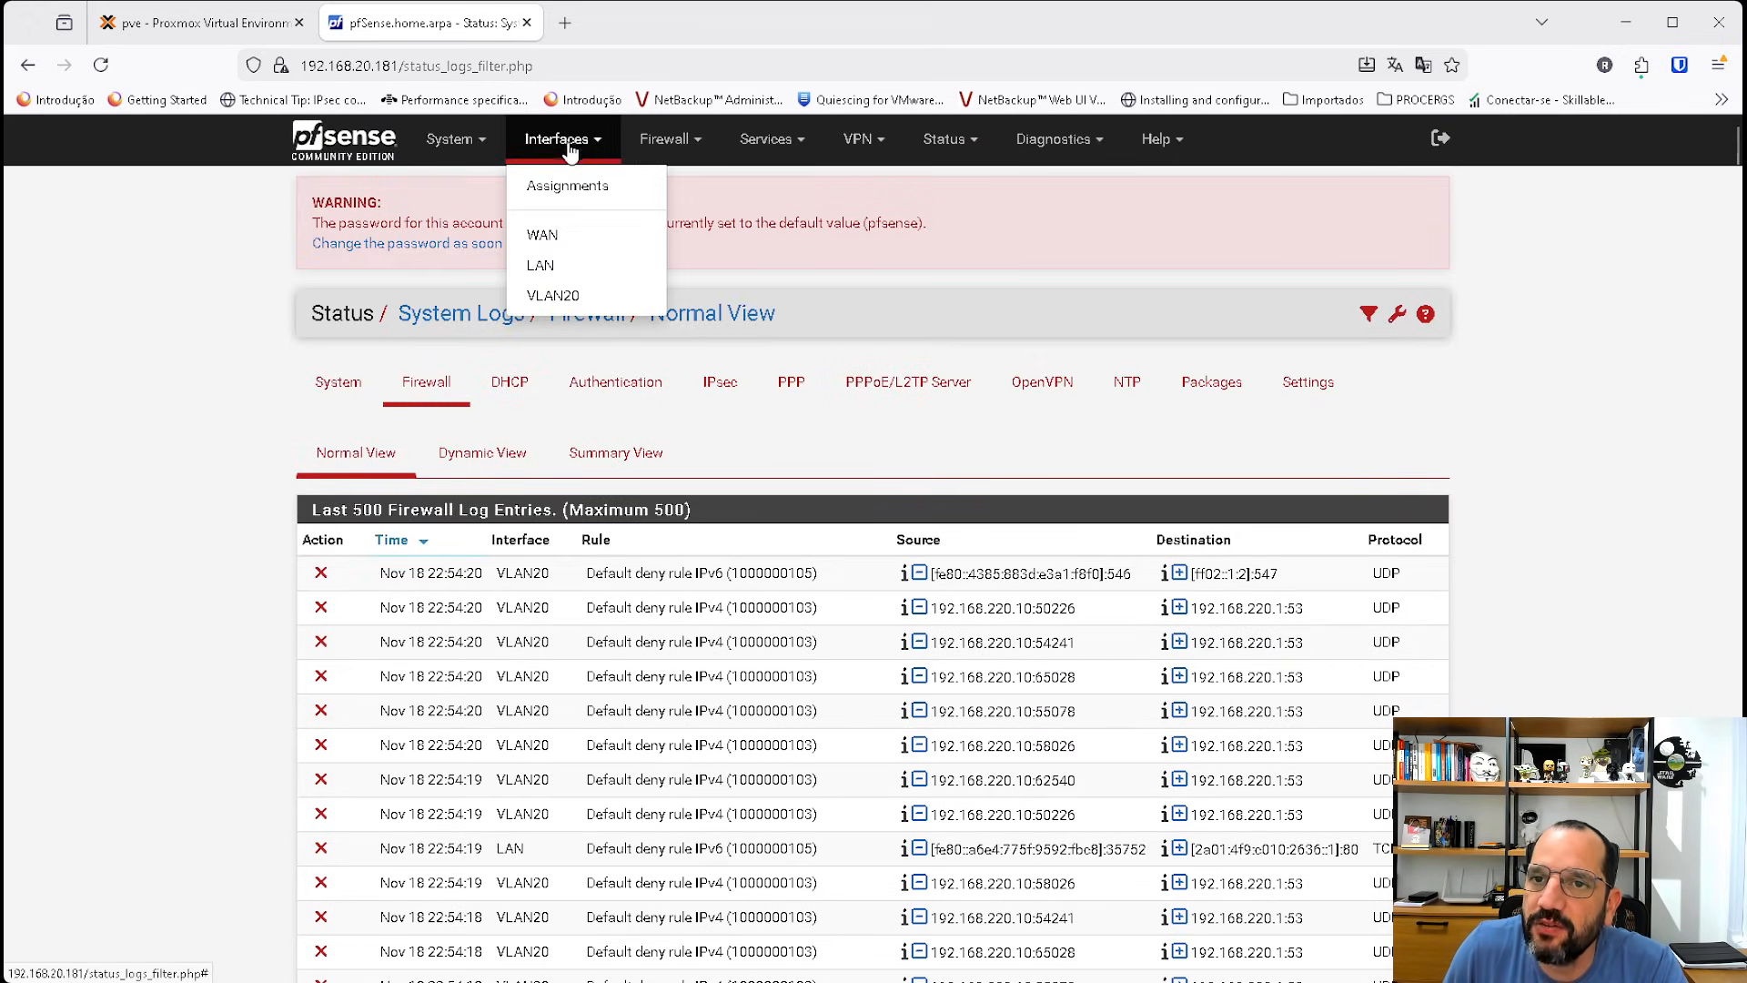
{"action": "left_click", "coordinate": [678, 148]}
{"action": "left_click", "coordinate": [684, 241]}
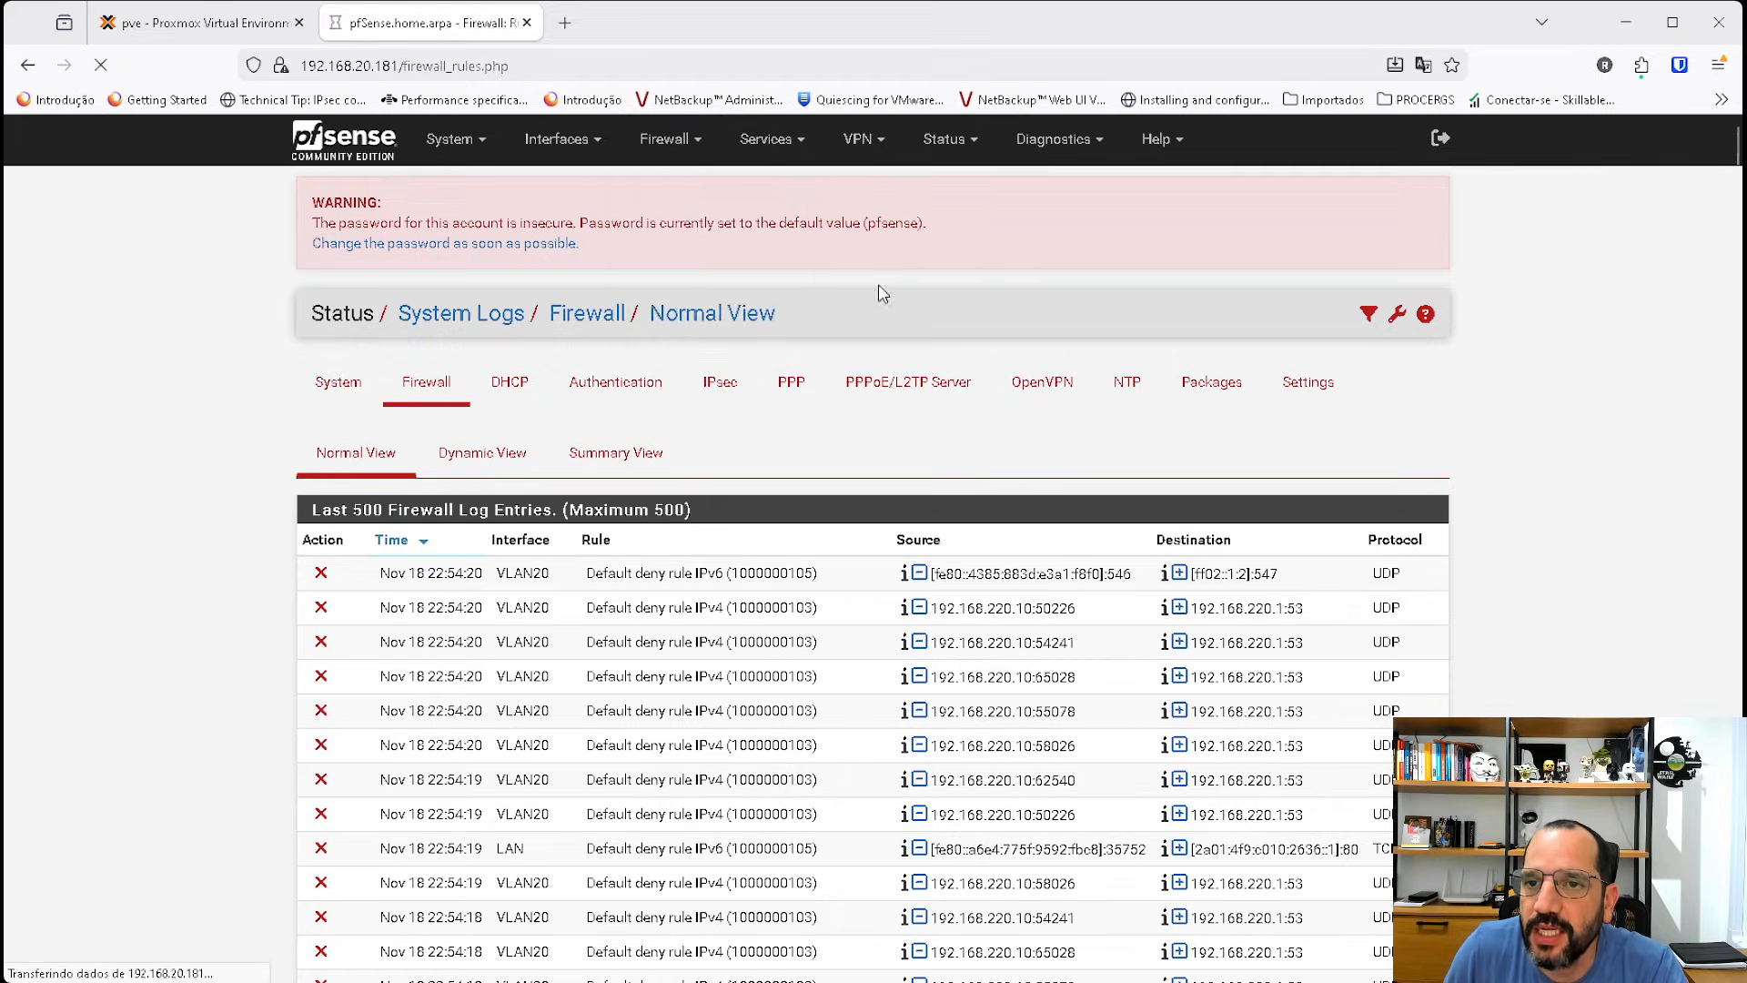
{"action": "left_click", "coordinate": [573, 382]}
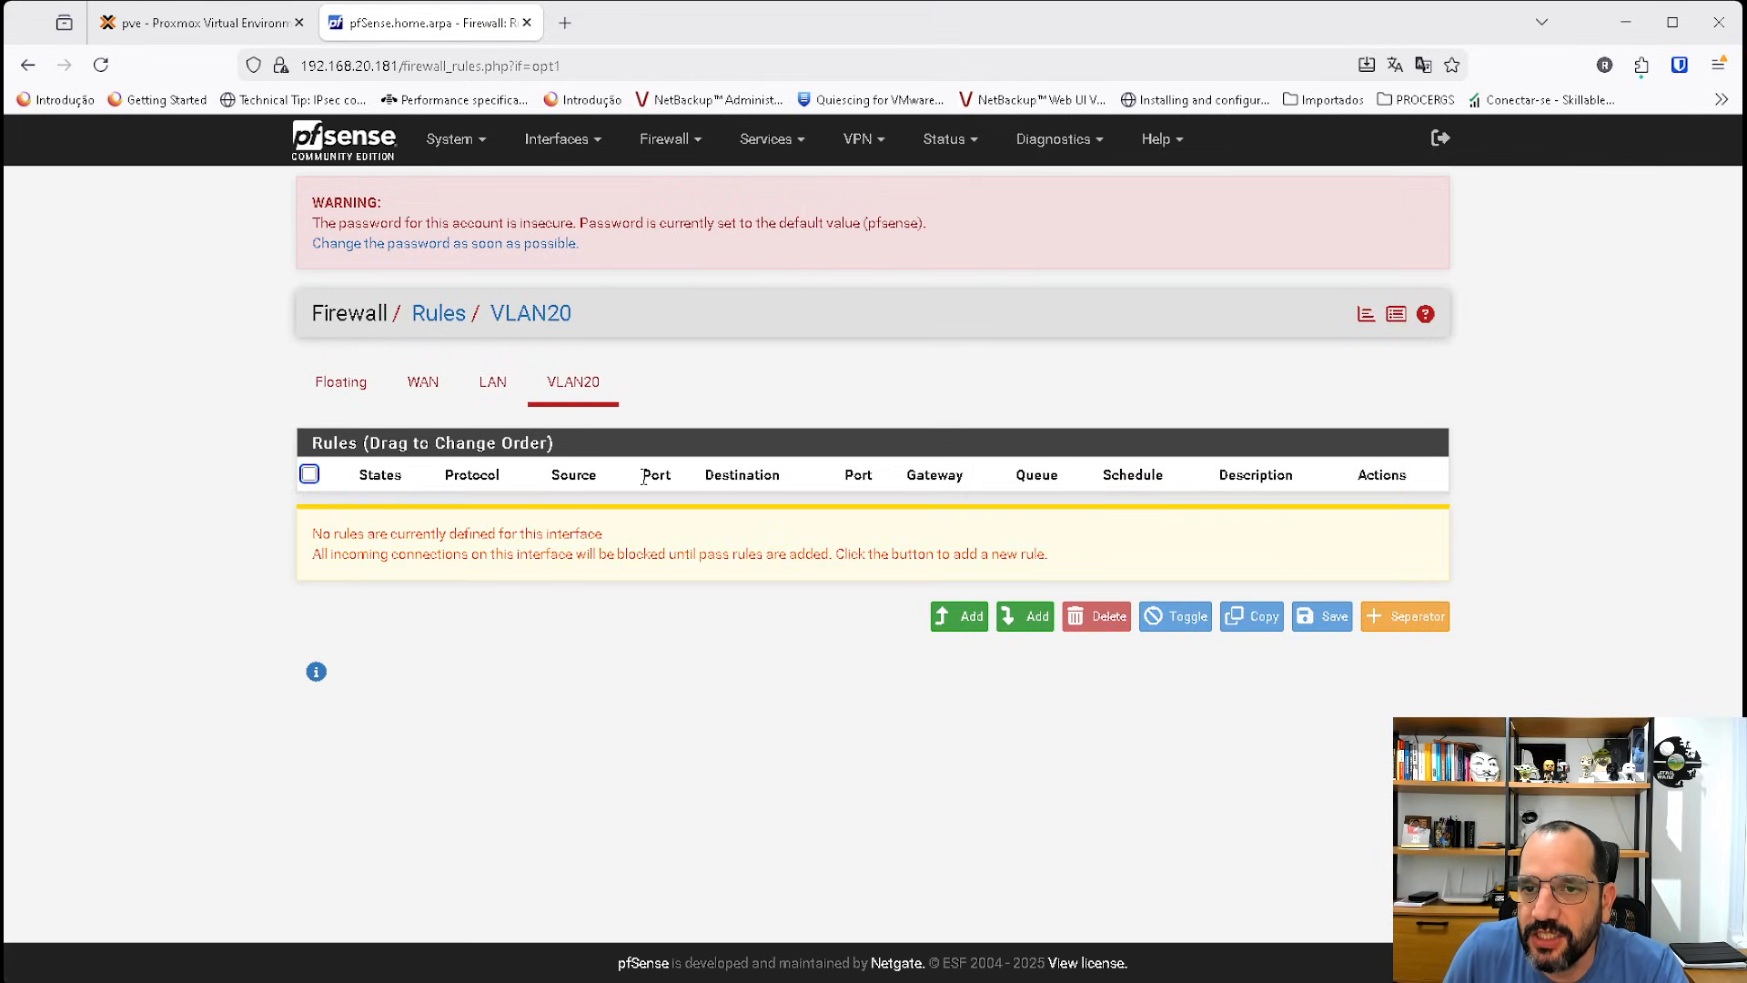
{"action": "left_click", "coordinate": [492, 382]}
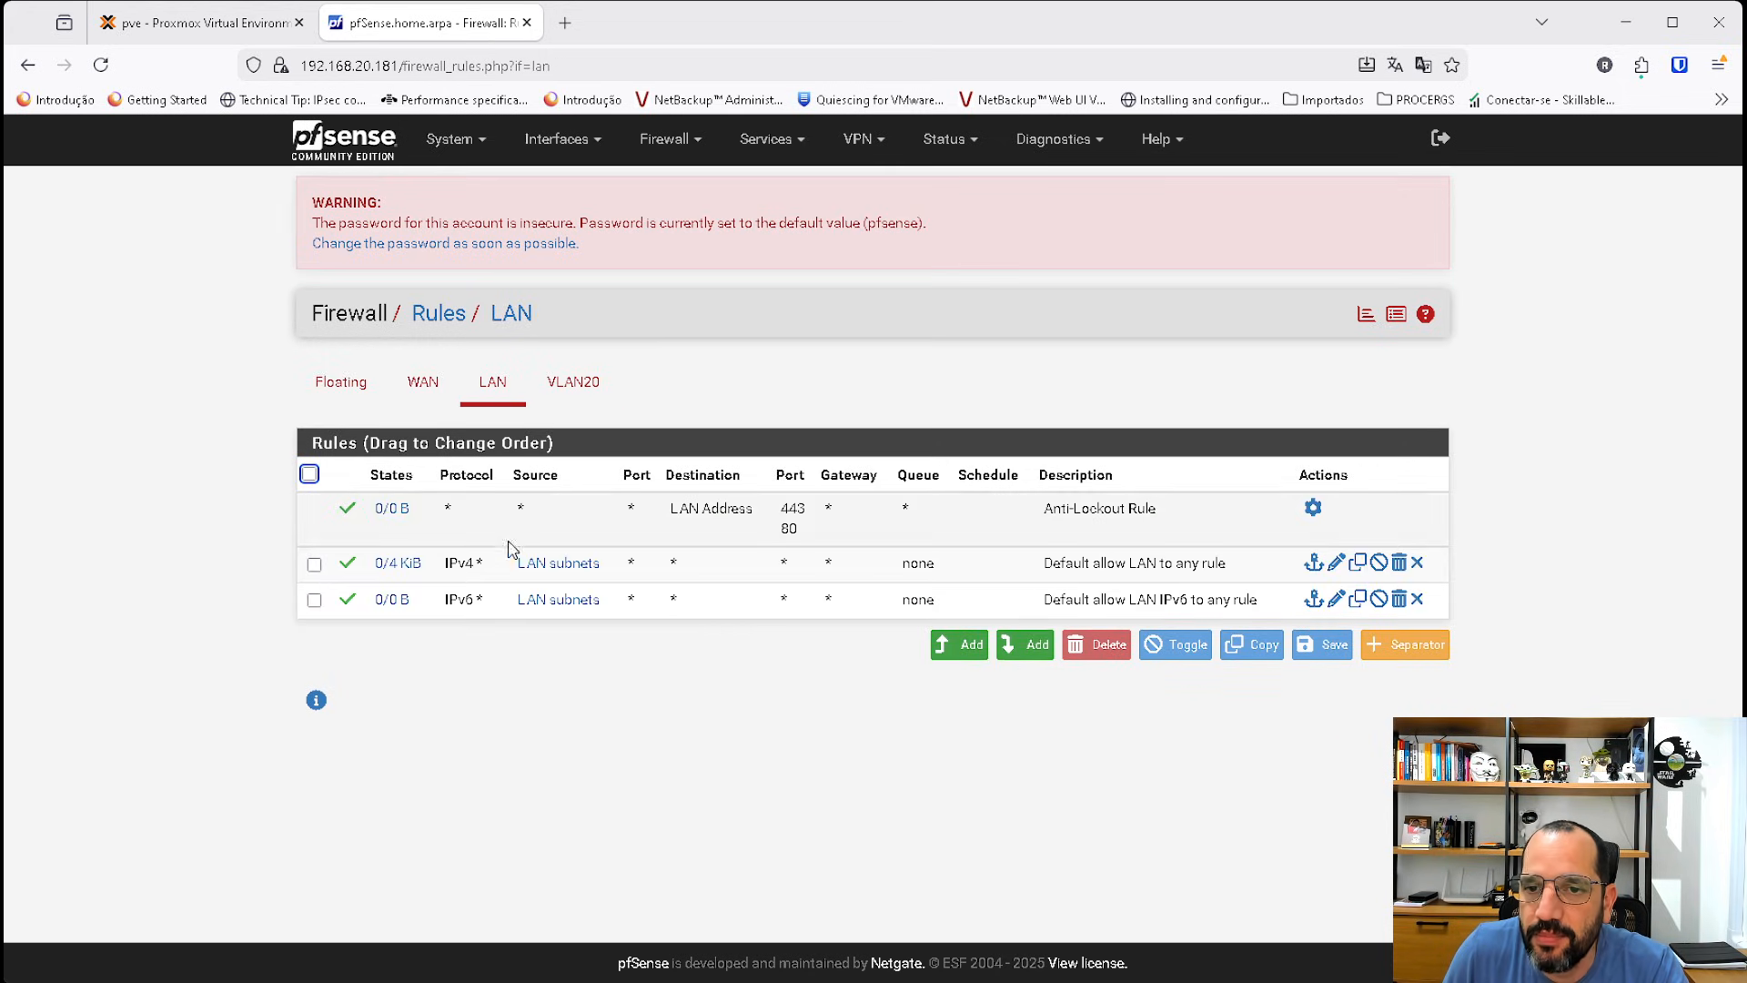
Start a new pass rule on the VLAN20 interface and set its protocol to ICMP.
{"action": "mouse_move", "coordinate": [564, 563]}
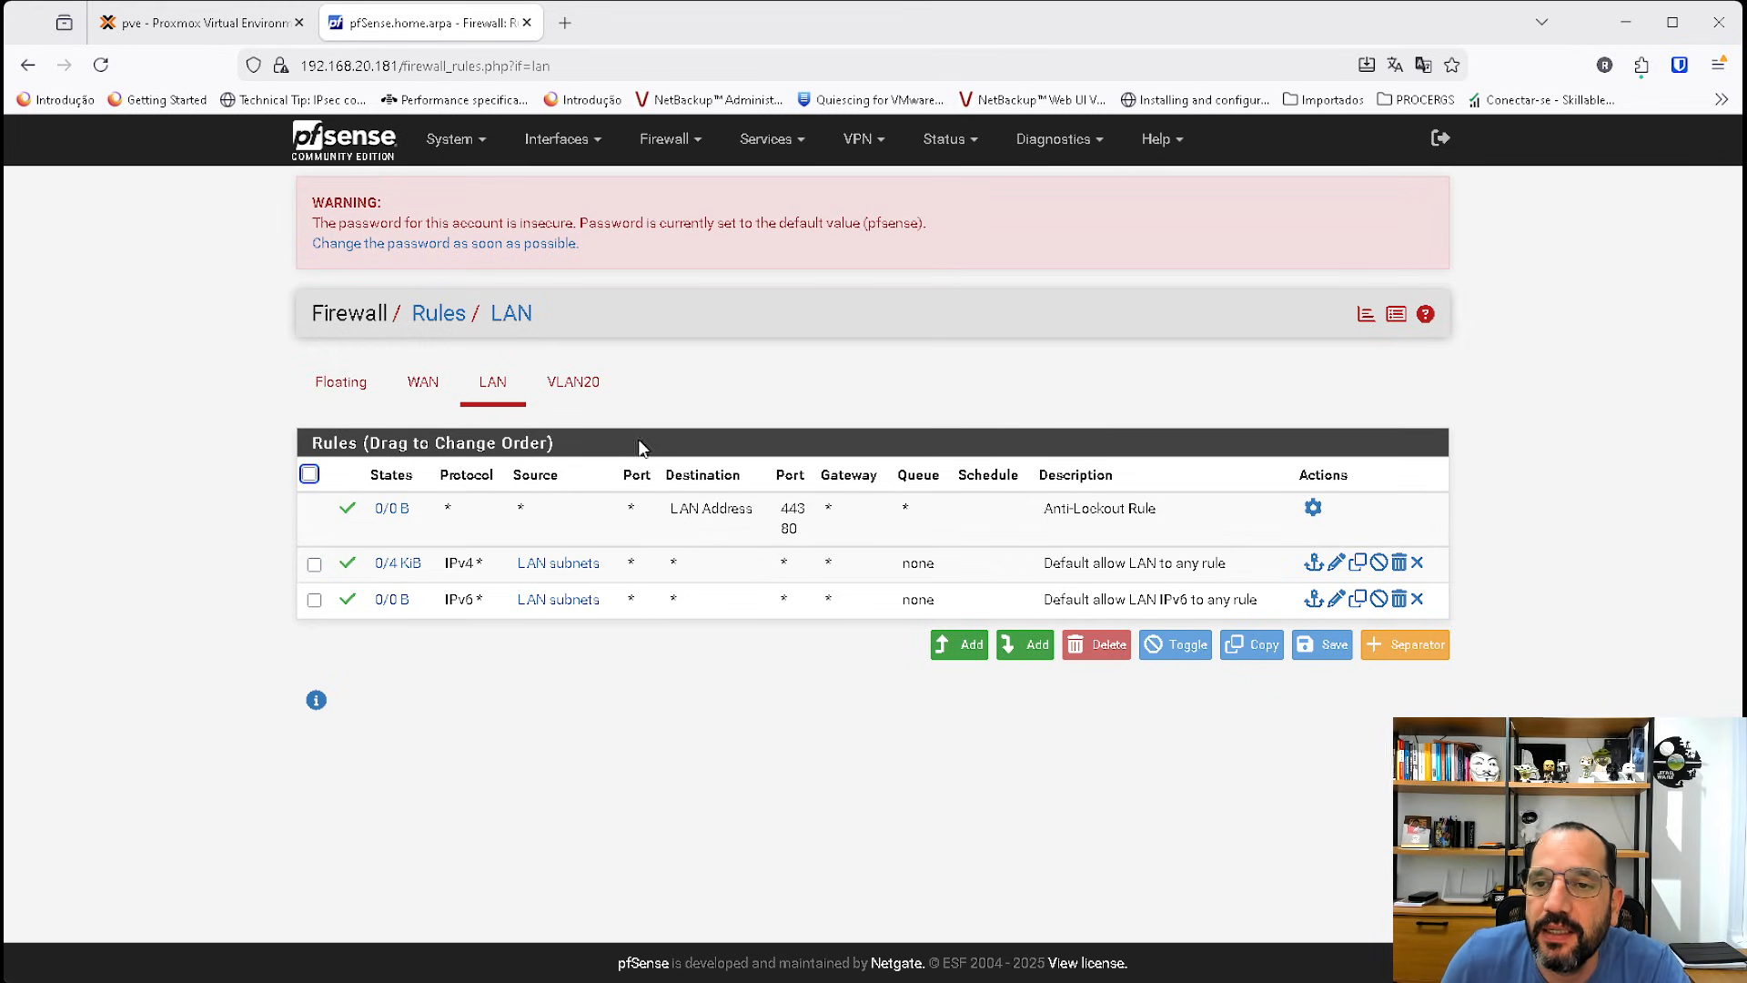
{"action": "left_click", "coordinate": [590, 399]}
{"action": "left_click", "coordinate": [957, 617]}
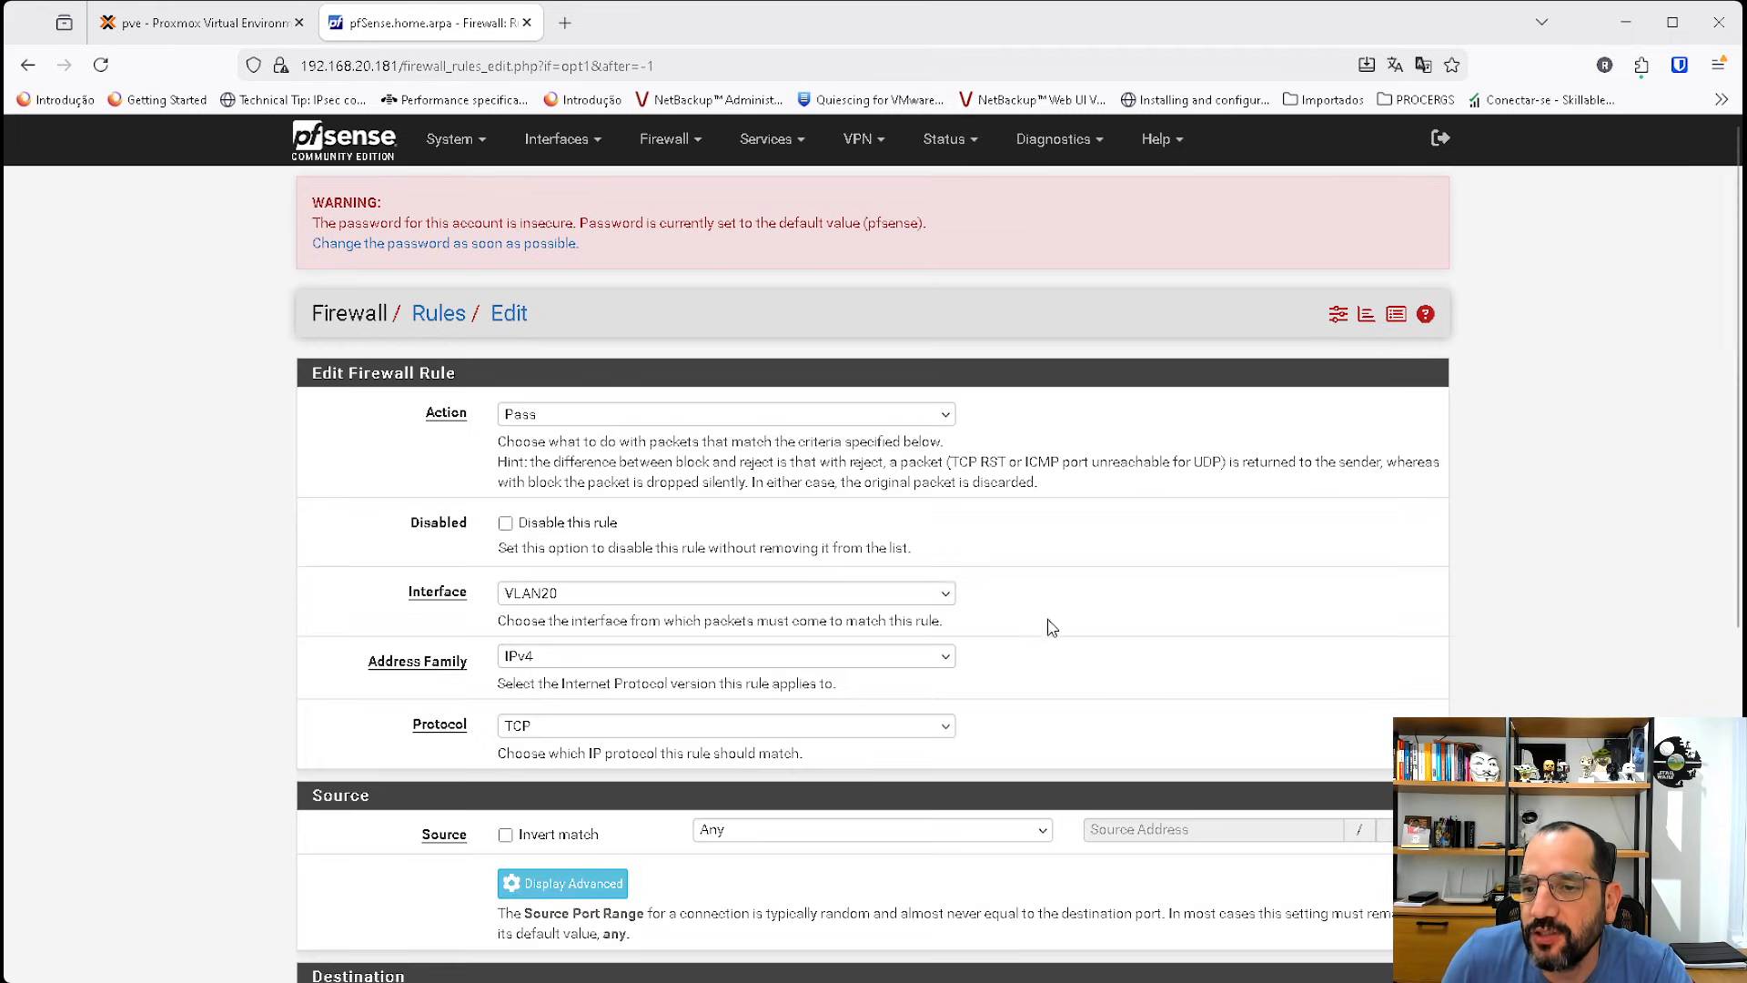
{"action": "left_click", "coordinate": [579, 728]}
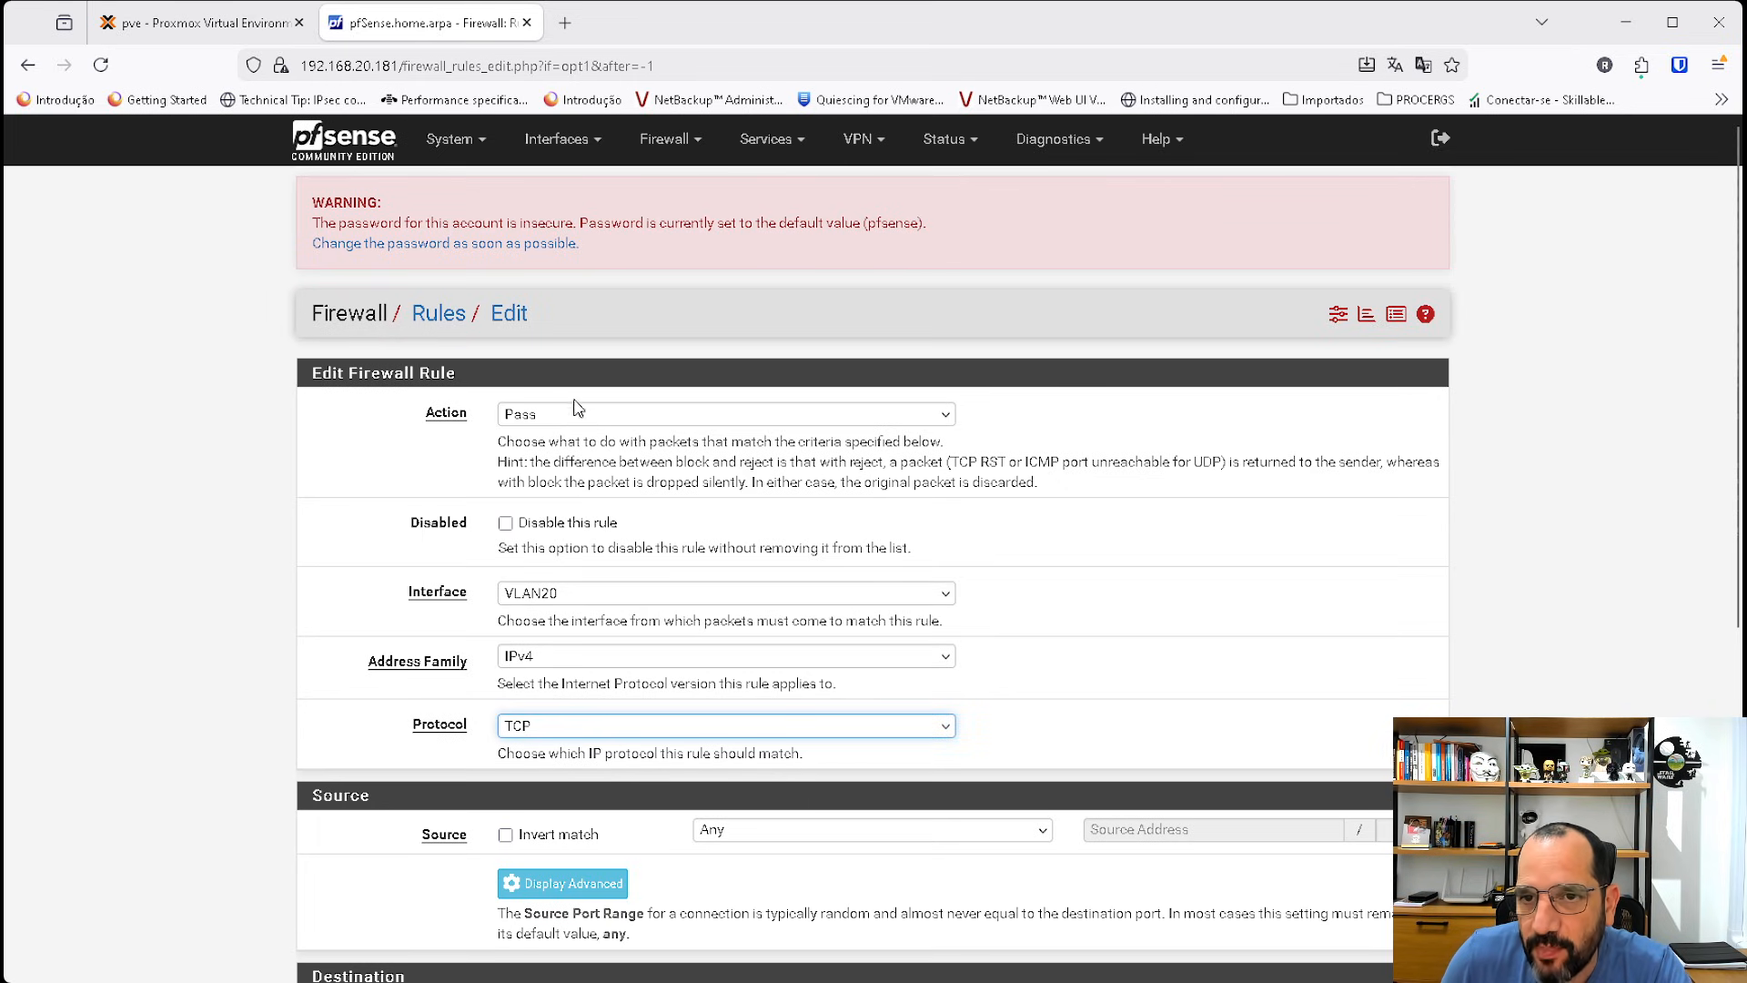
{"action": "key", "text": "i"}
{"action": "scroll", "coordinate": [768, 658], "scroll_direction": "down", "scroll_amount": 3}
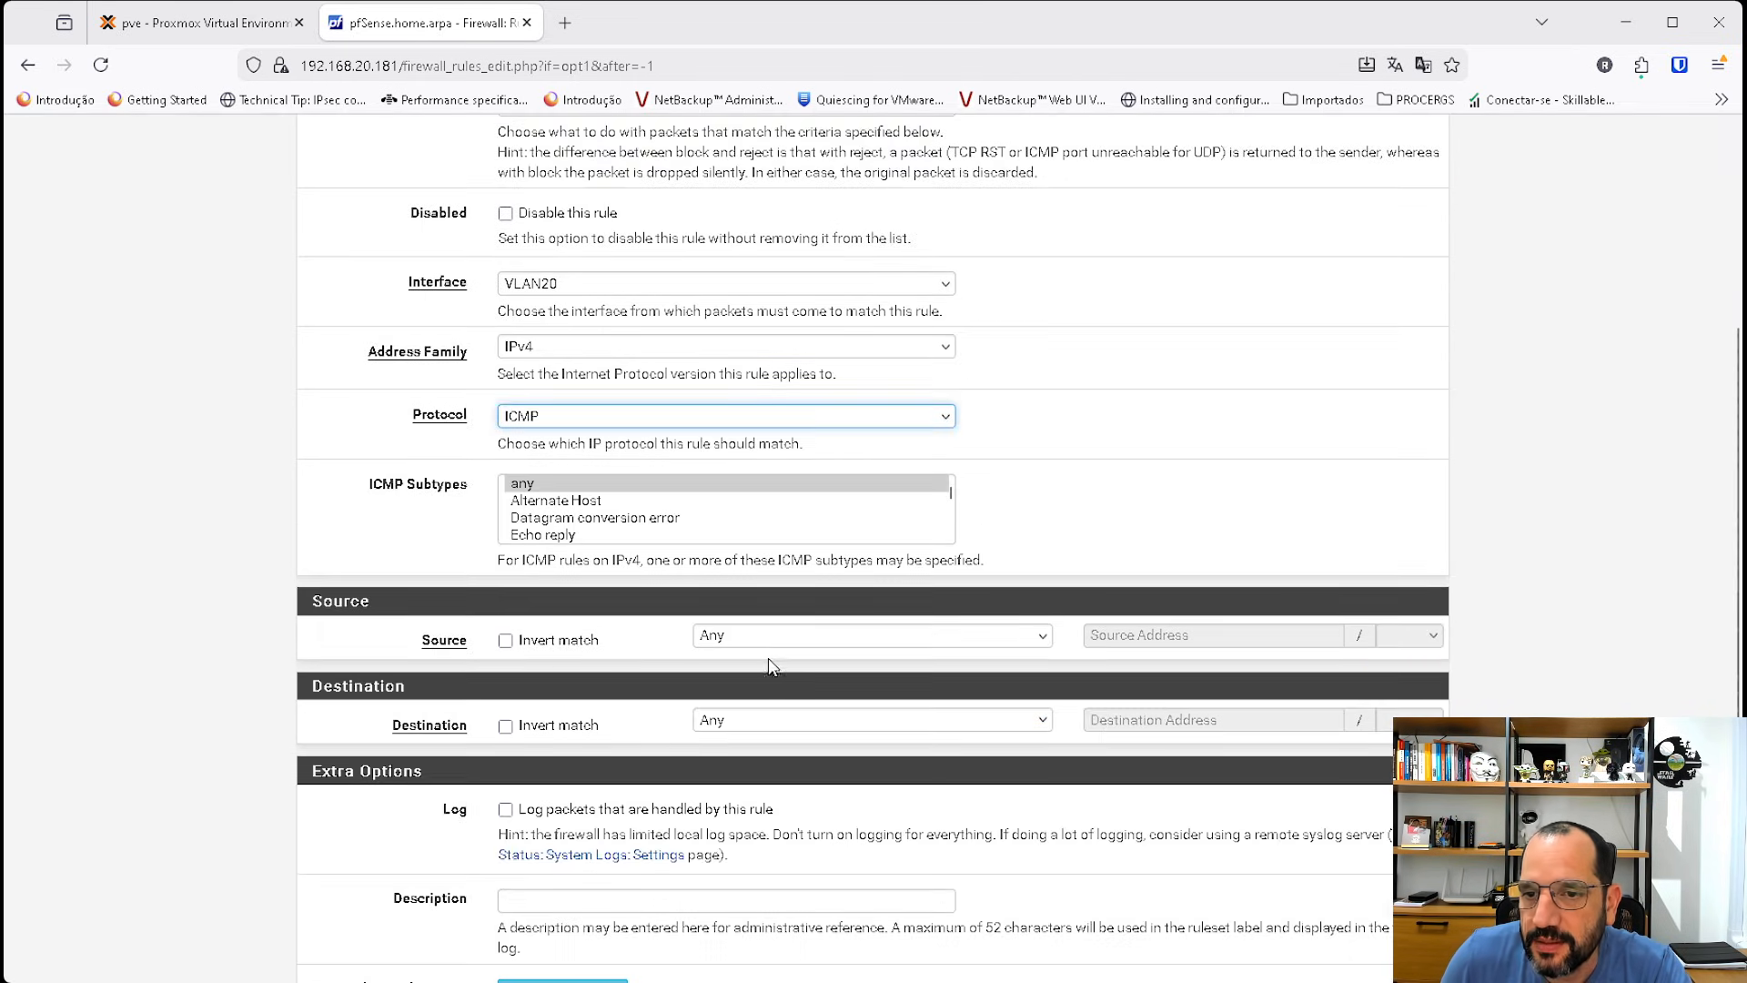
Try to save the rule with destination Address or Alias 192.168.1.0/24.
{"action": "left_click", "coordinate": [748, 721]}
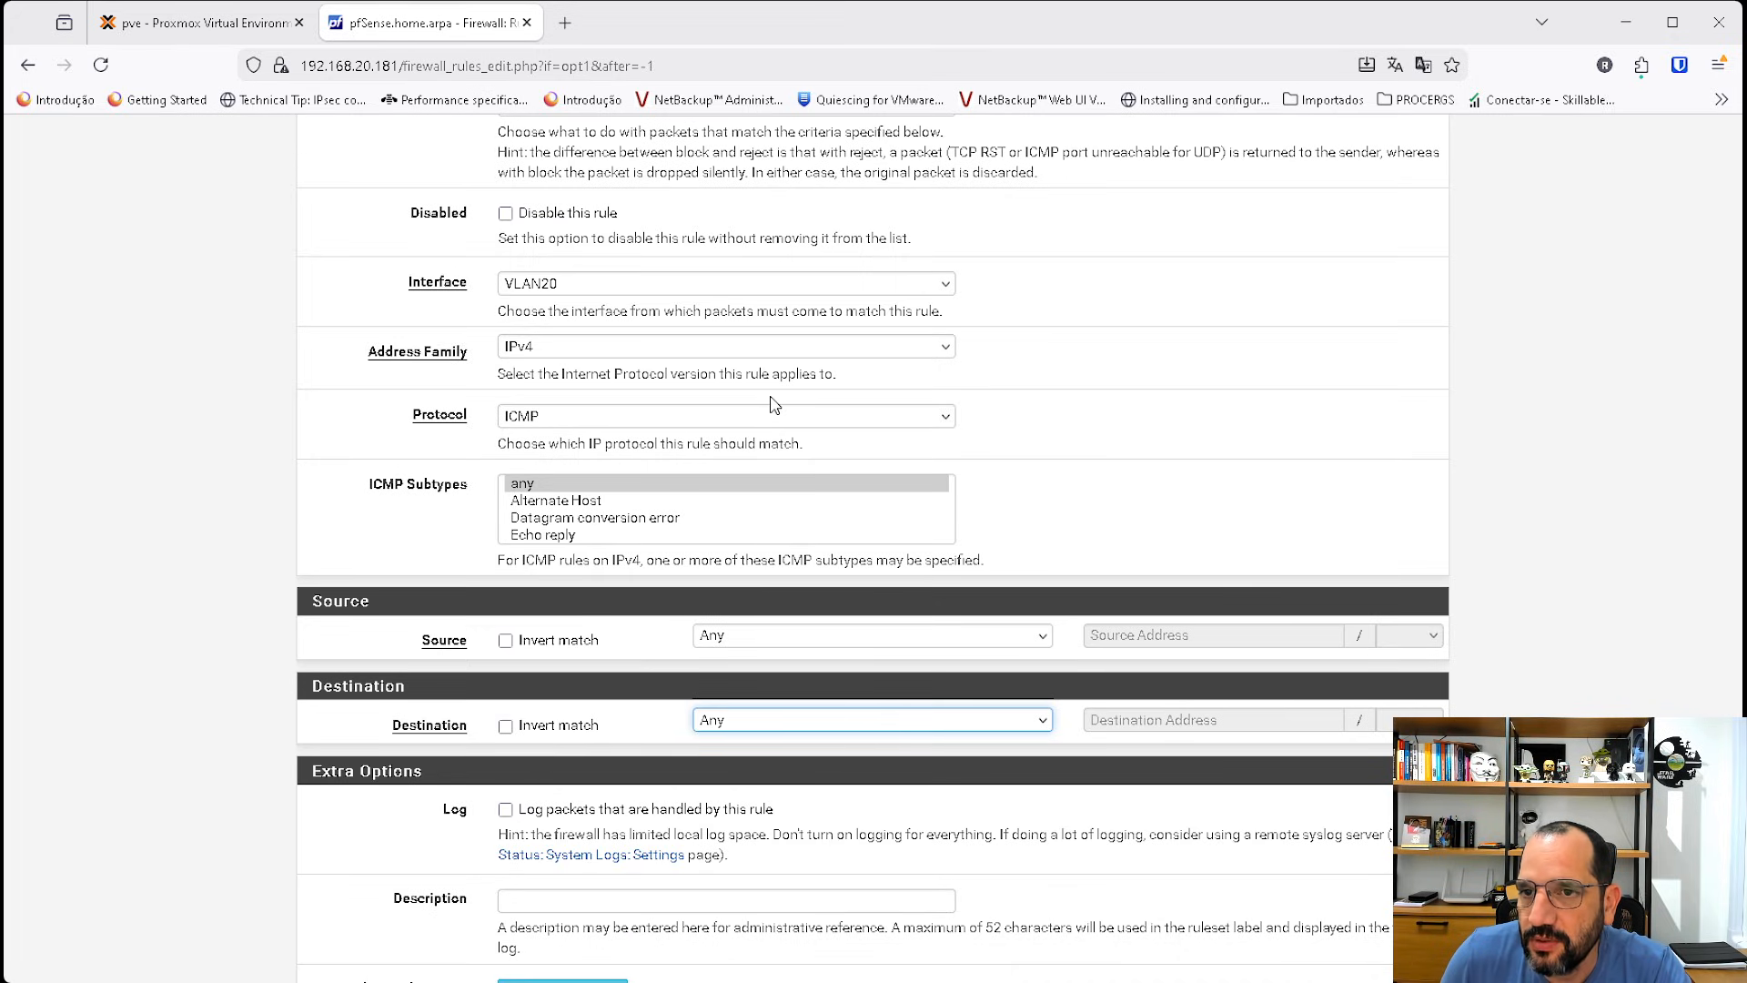
{"action": "key", "text": "Down"}
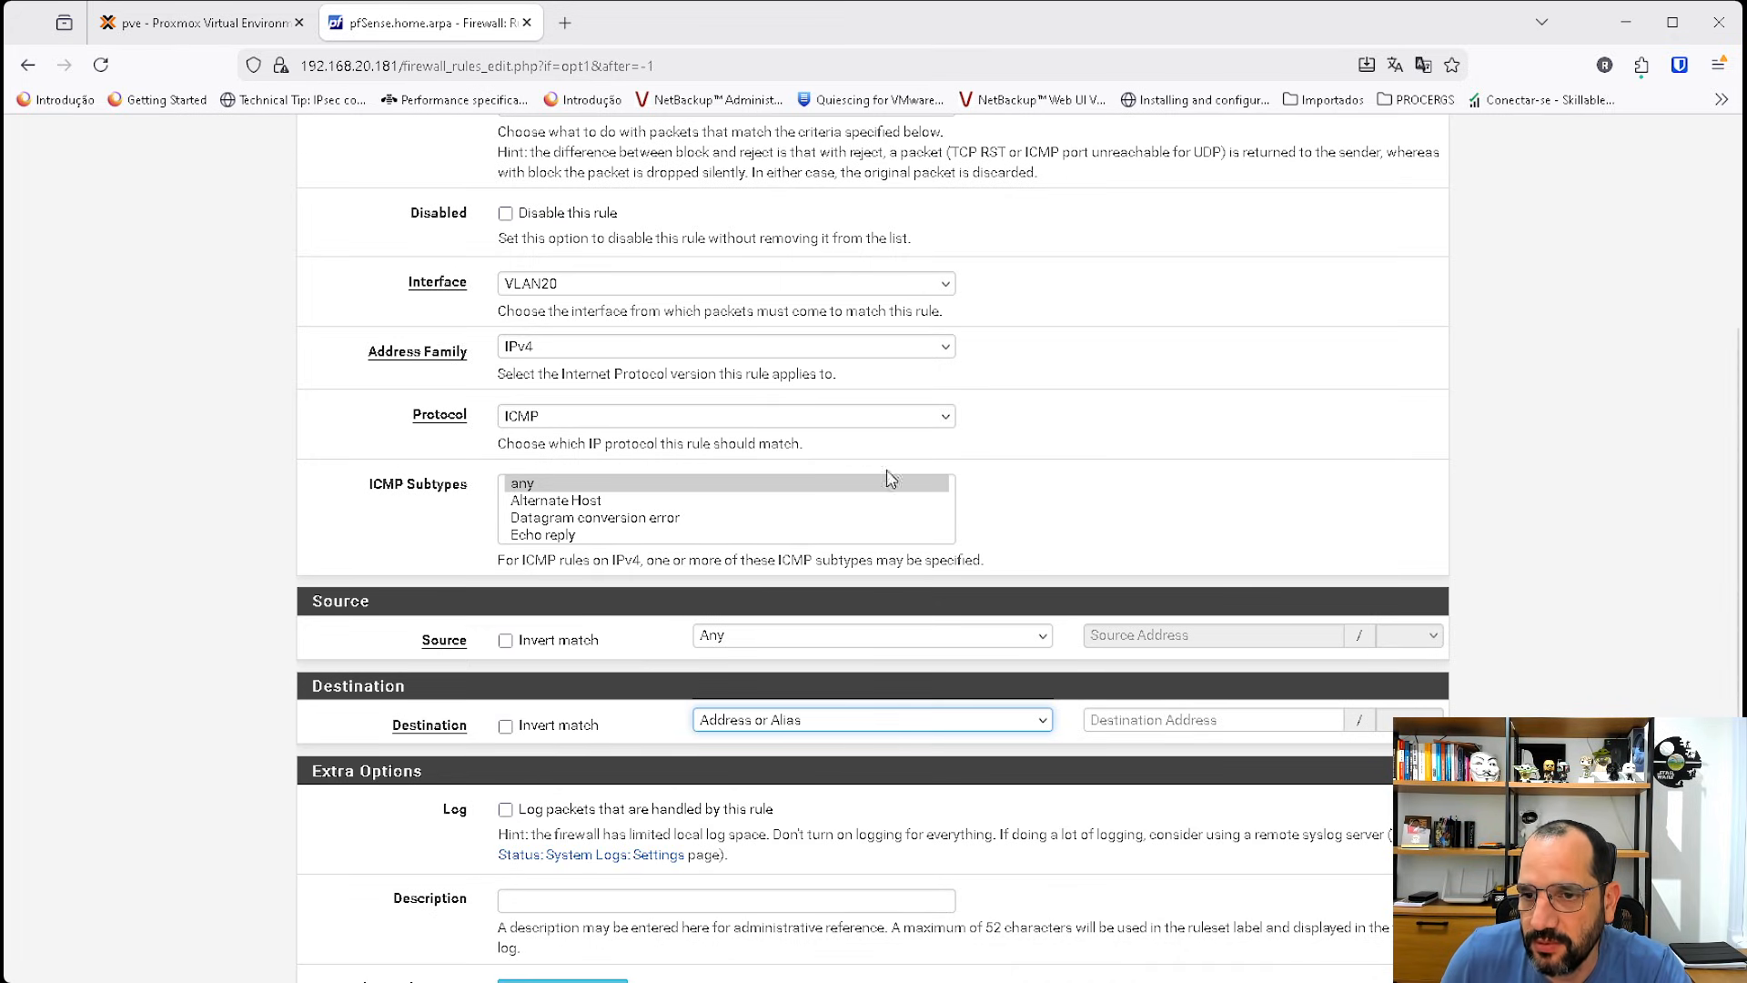
{"action": "left_click", "coordinate": [1103, 719]}
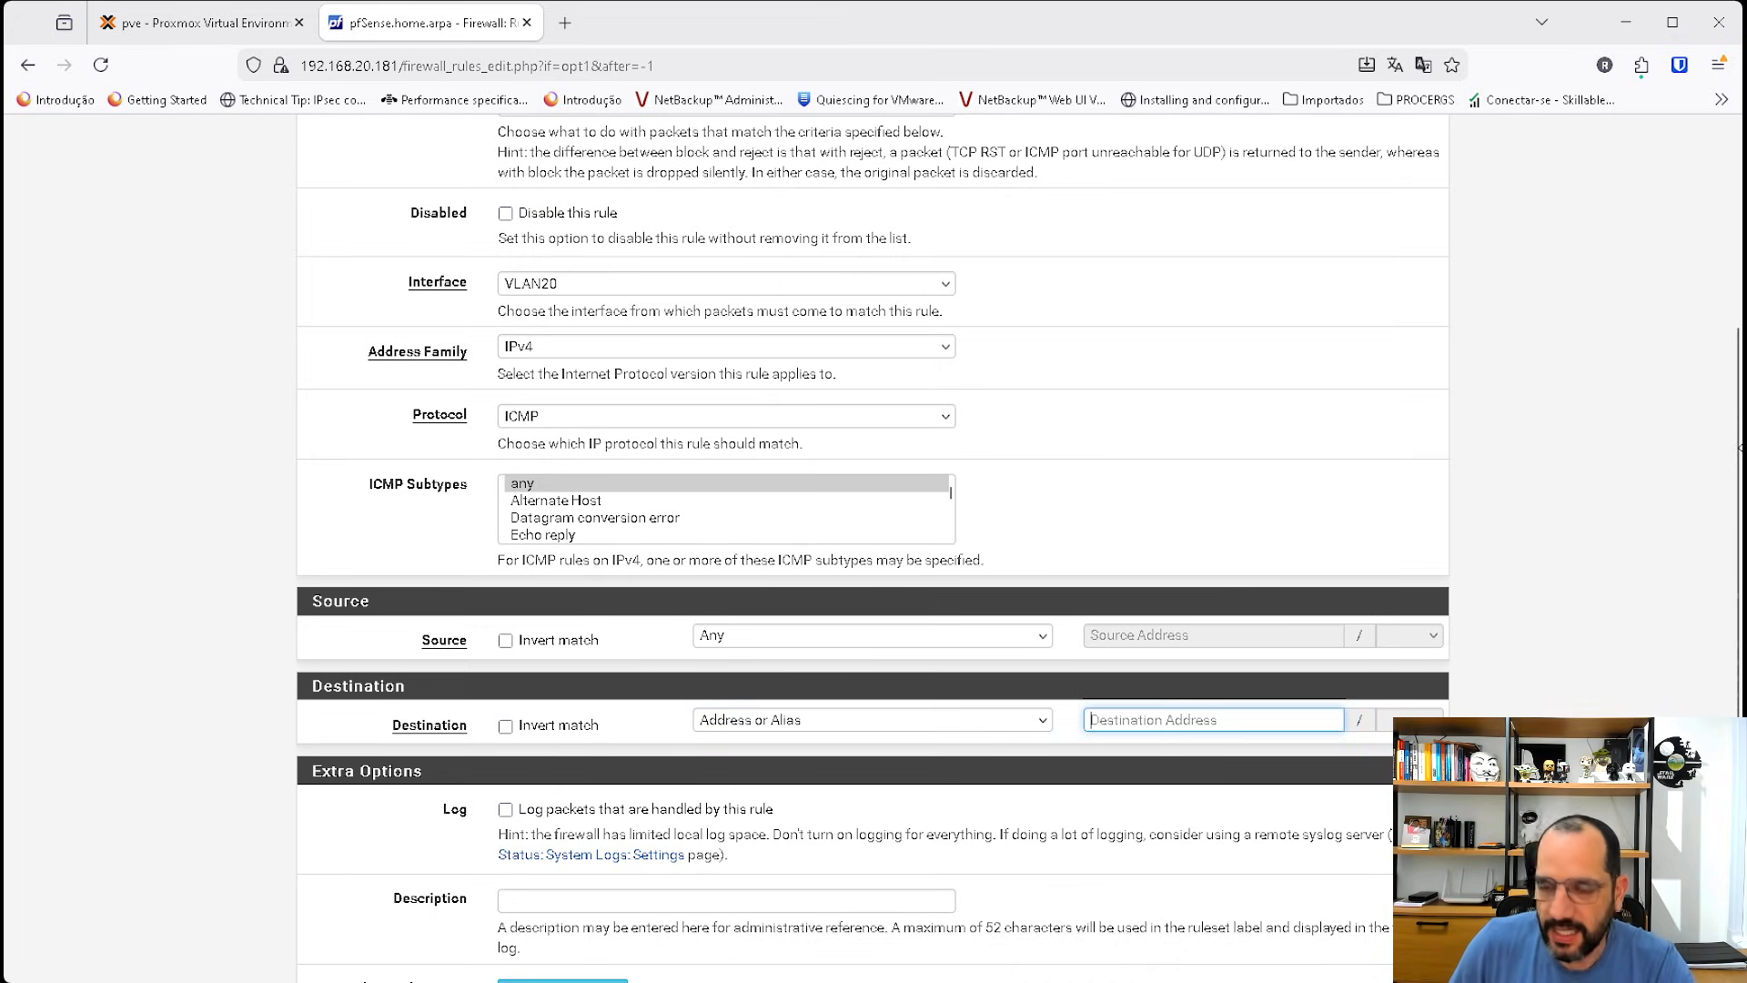
{"action": "type", "text": "192.168."}
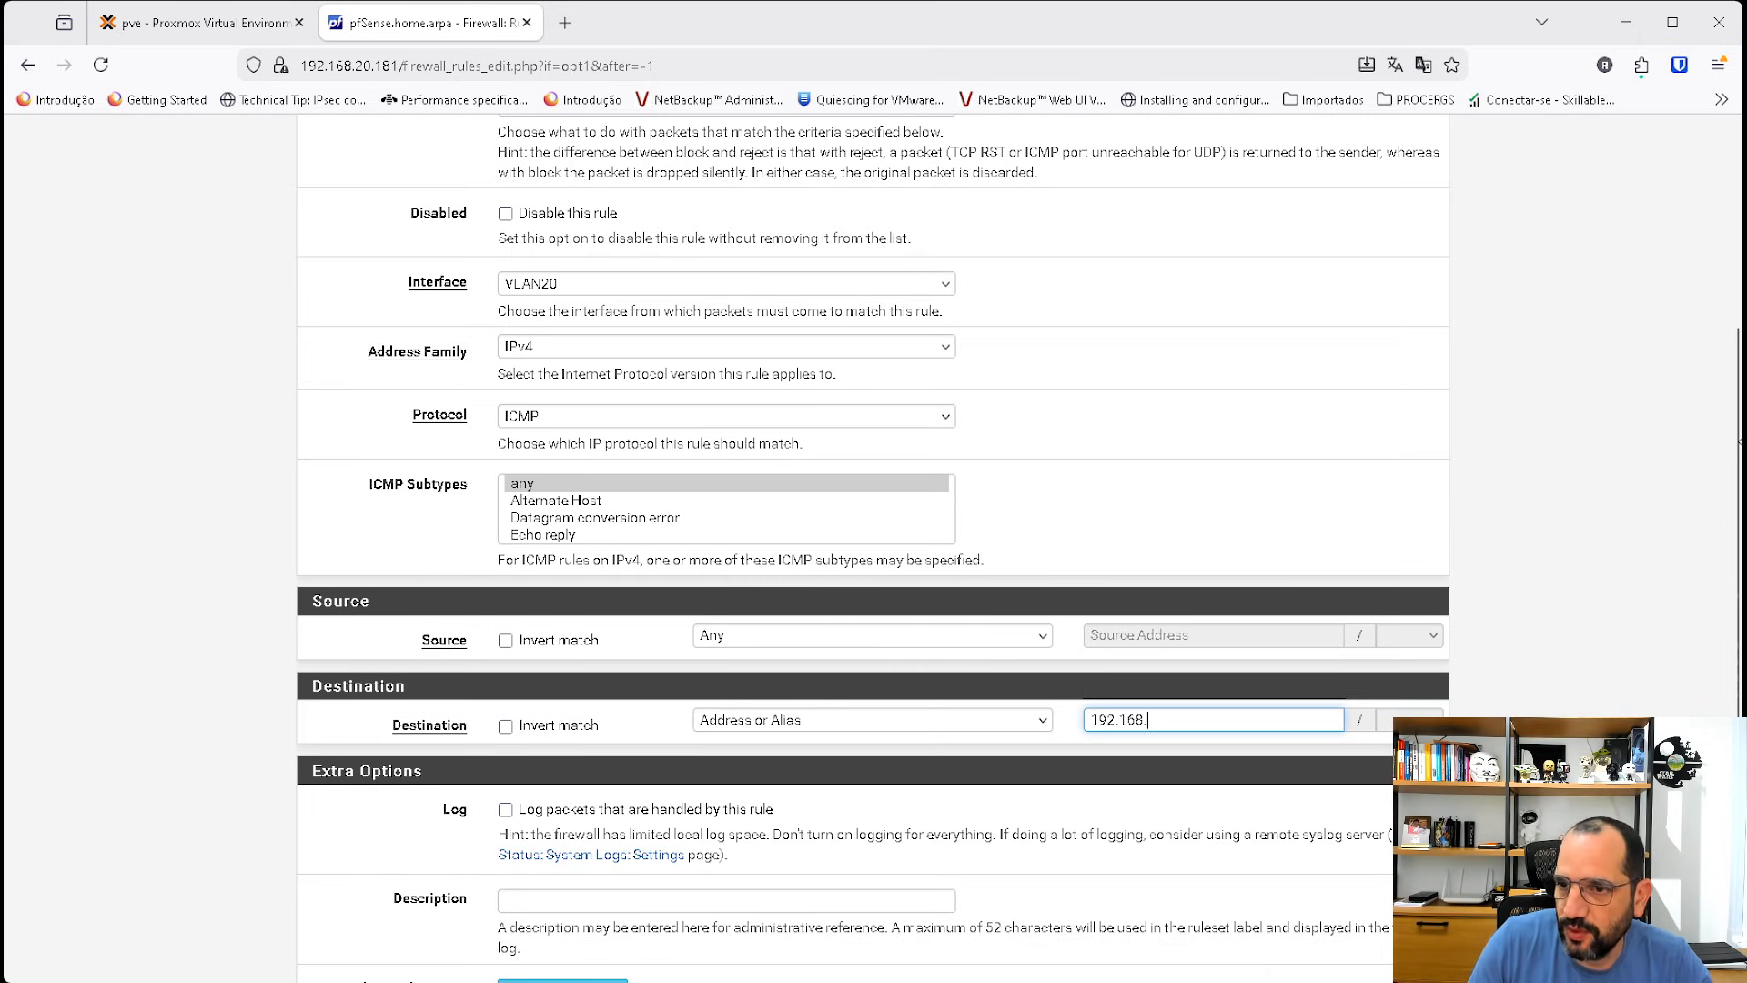
{"action": "type", "text": "1.0"}
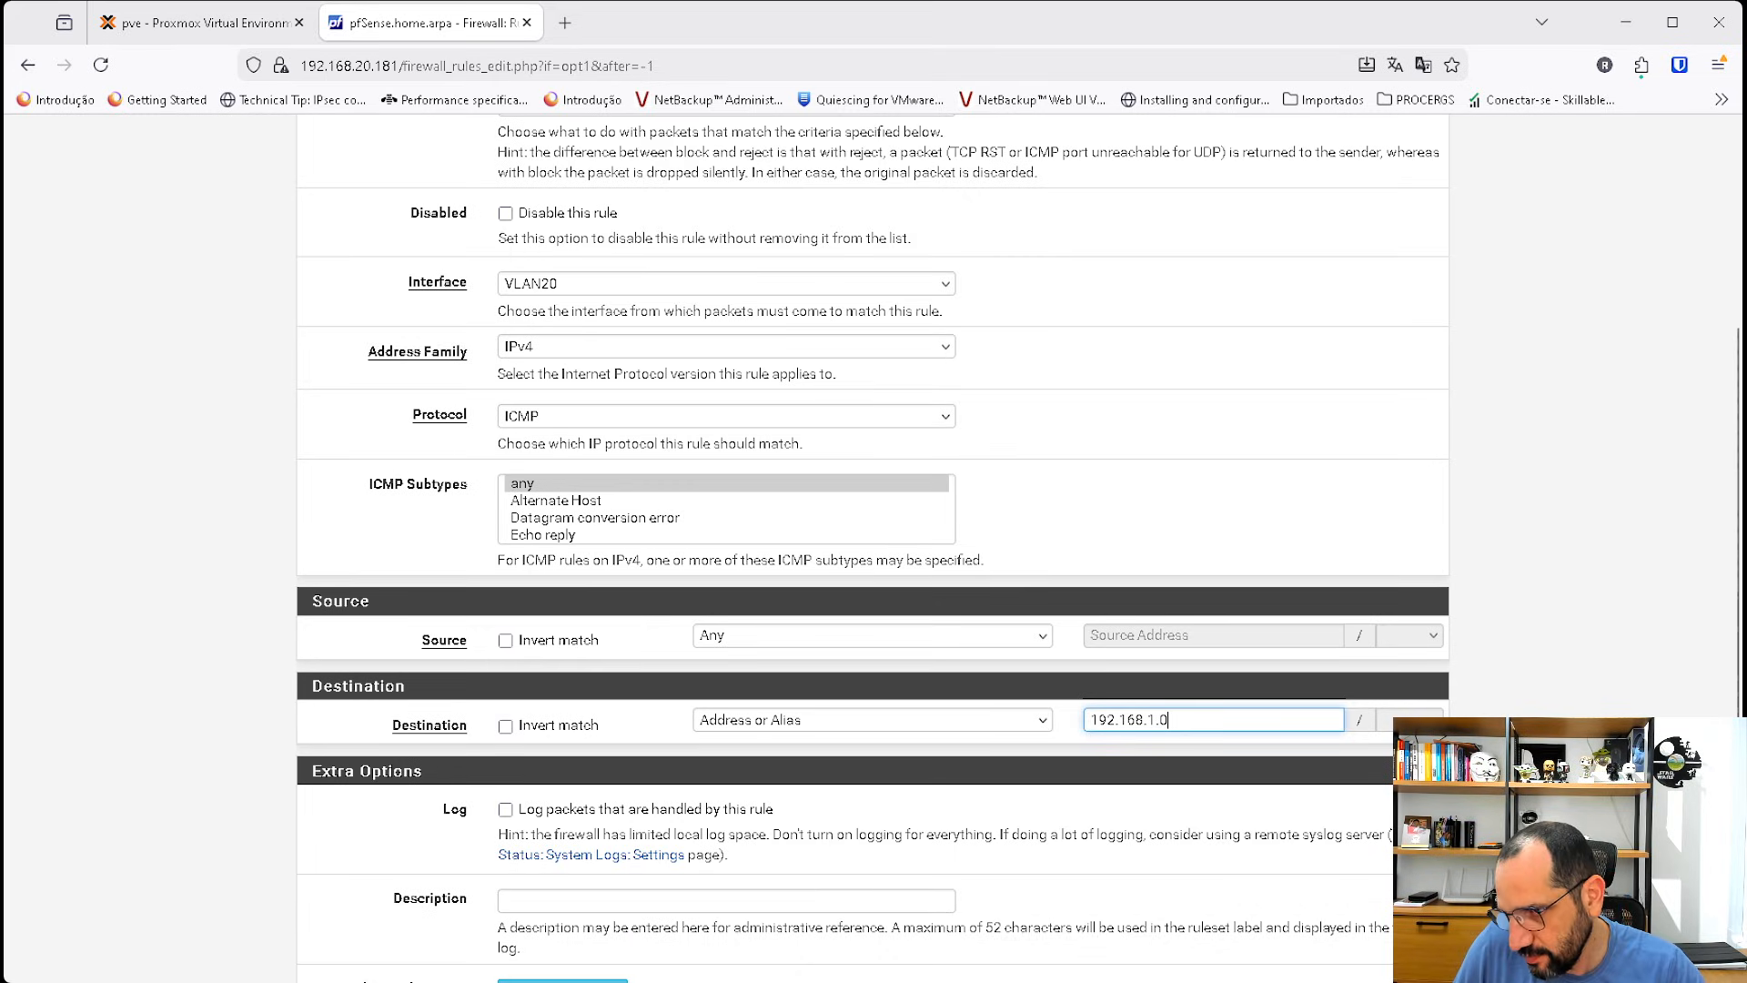
{"action": "key", "text": "Tab"}
{"action": "left_click", "coordinate": [1228, 719]}
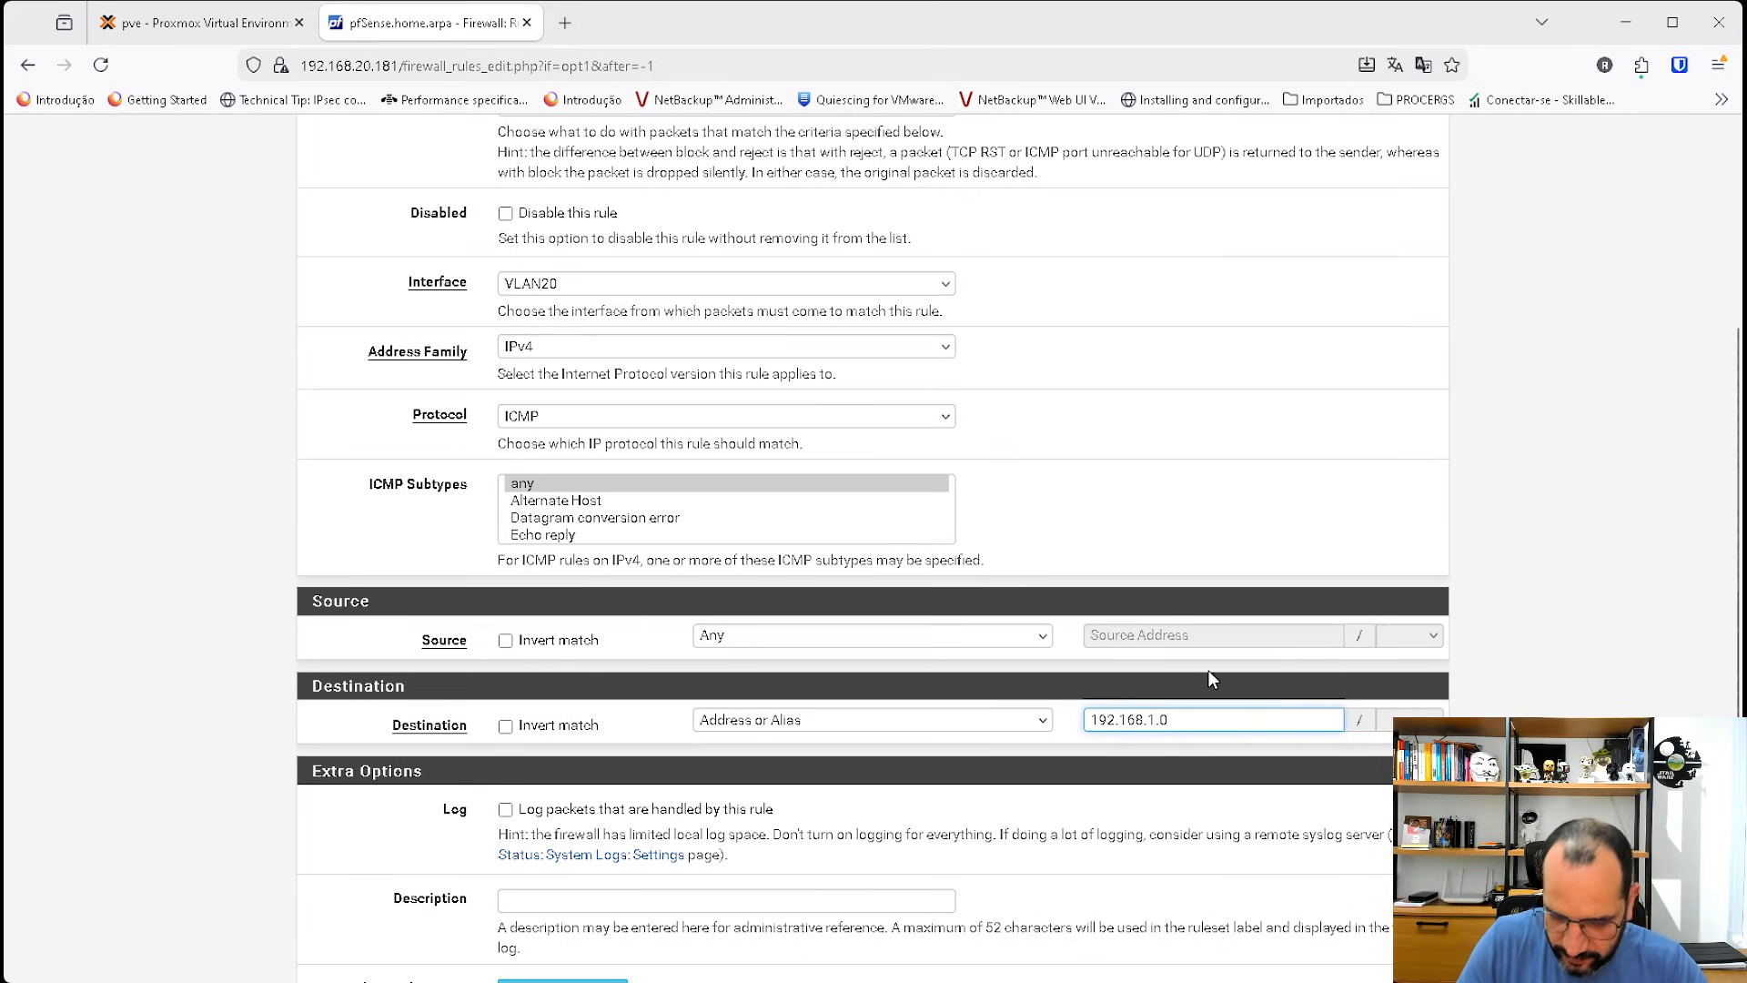
{"action": "type", "text": "/24"}
{"action": "scroll", "coordinate": [1032, 699], "scroll_direction": "down", "scroll_amount": 2}
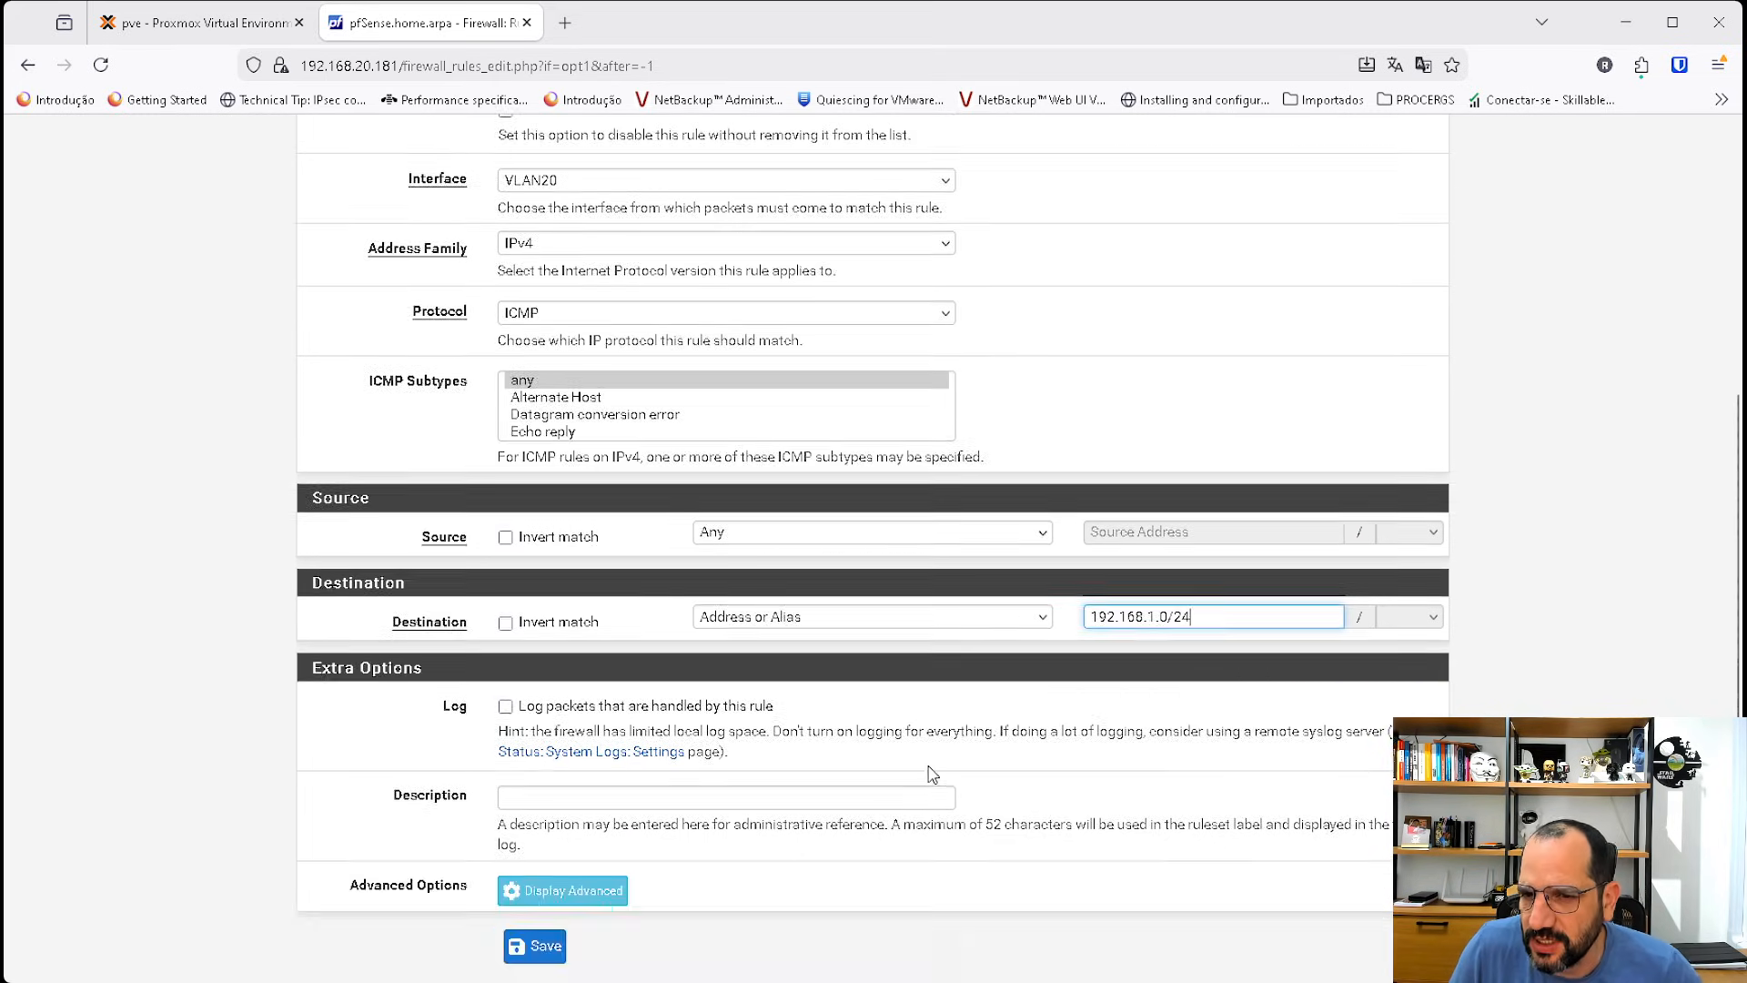
{"action": "left_click", "coordinate": [563, 956]}
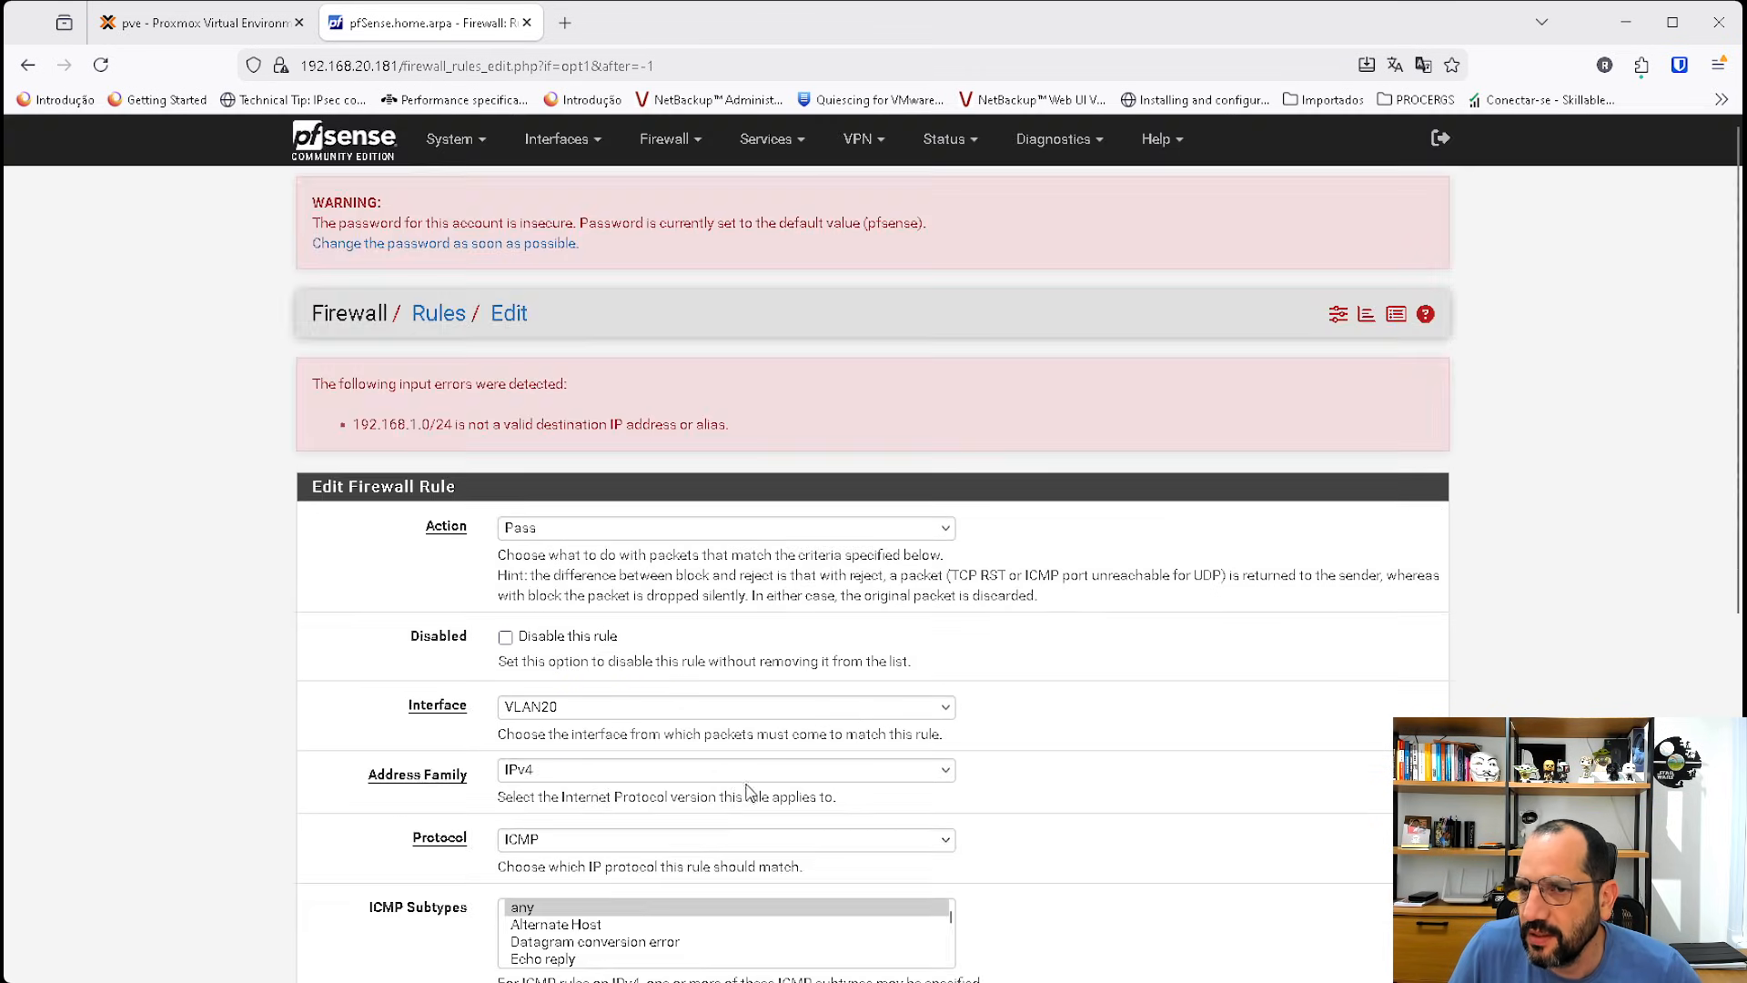
Set the rule's destination to Network 192.168.1.0 with a /24 mask, save it, and apply the changes.
{"action": "scroll", "coordinate": [860, 564], "scroll_direction": "down", "scroll_amount": 10}
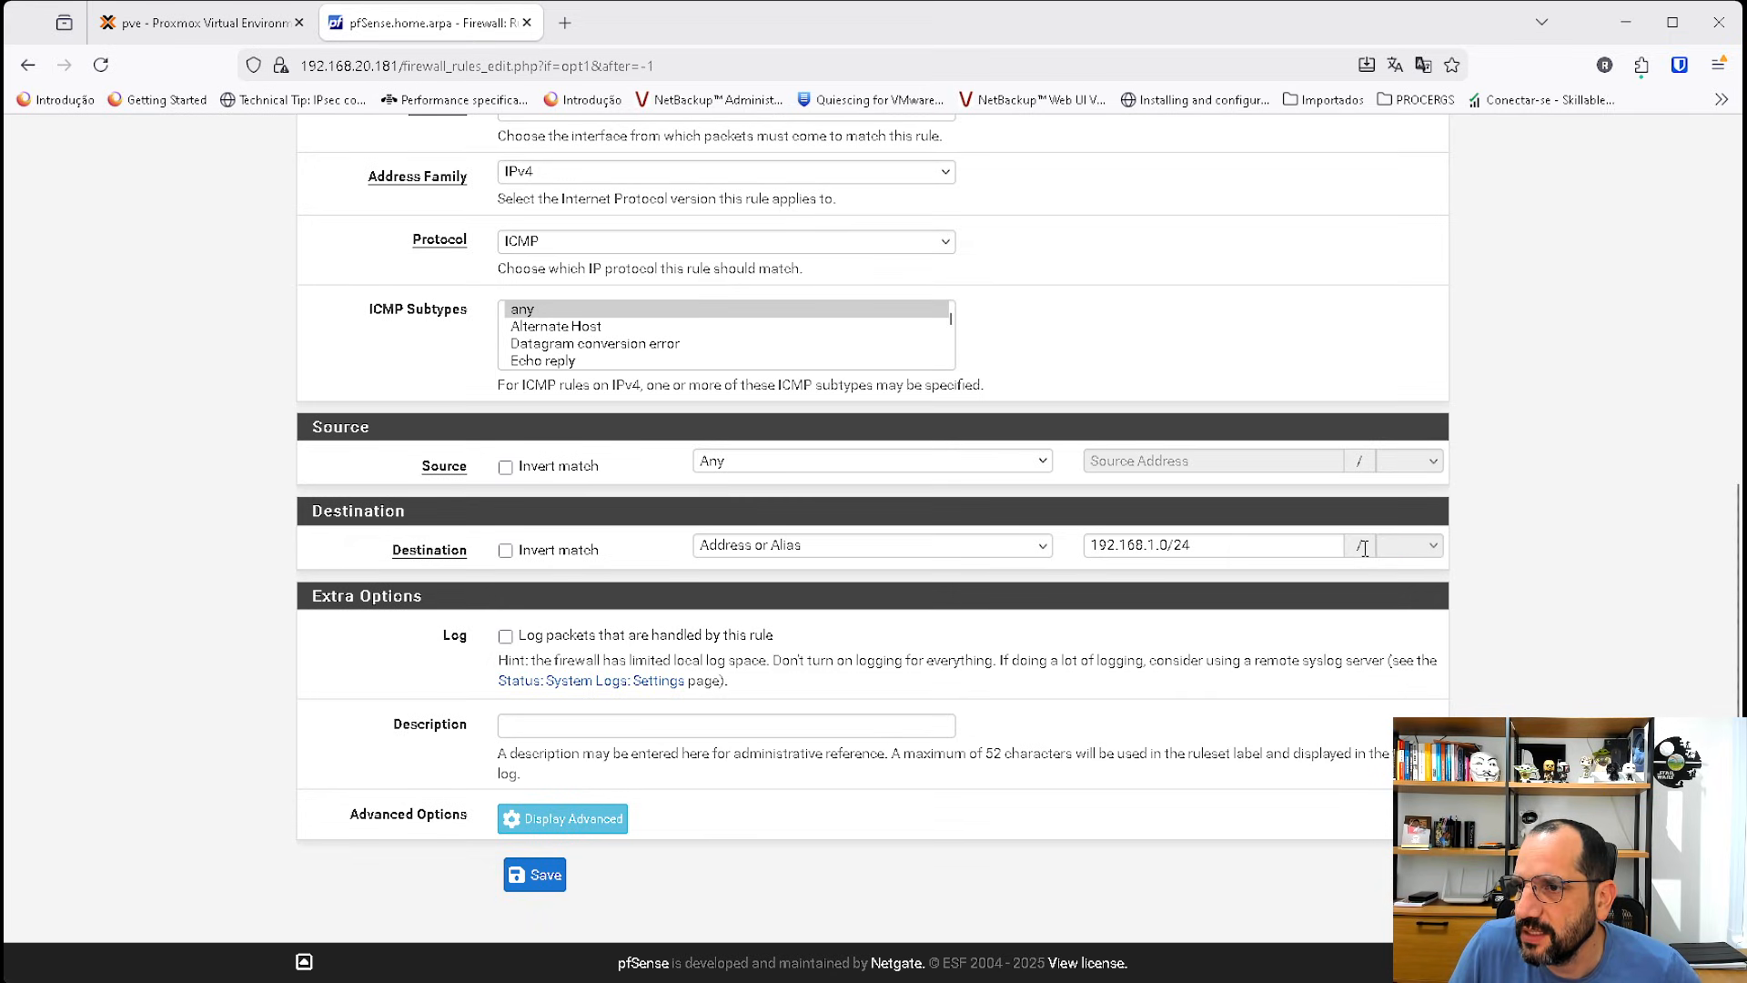
{"action": "left_click", "coordinate": [863, 546]}
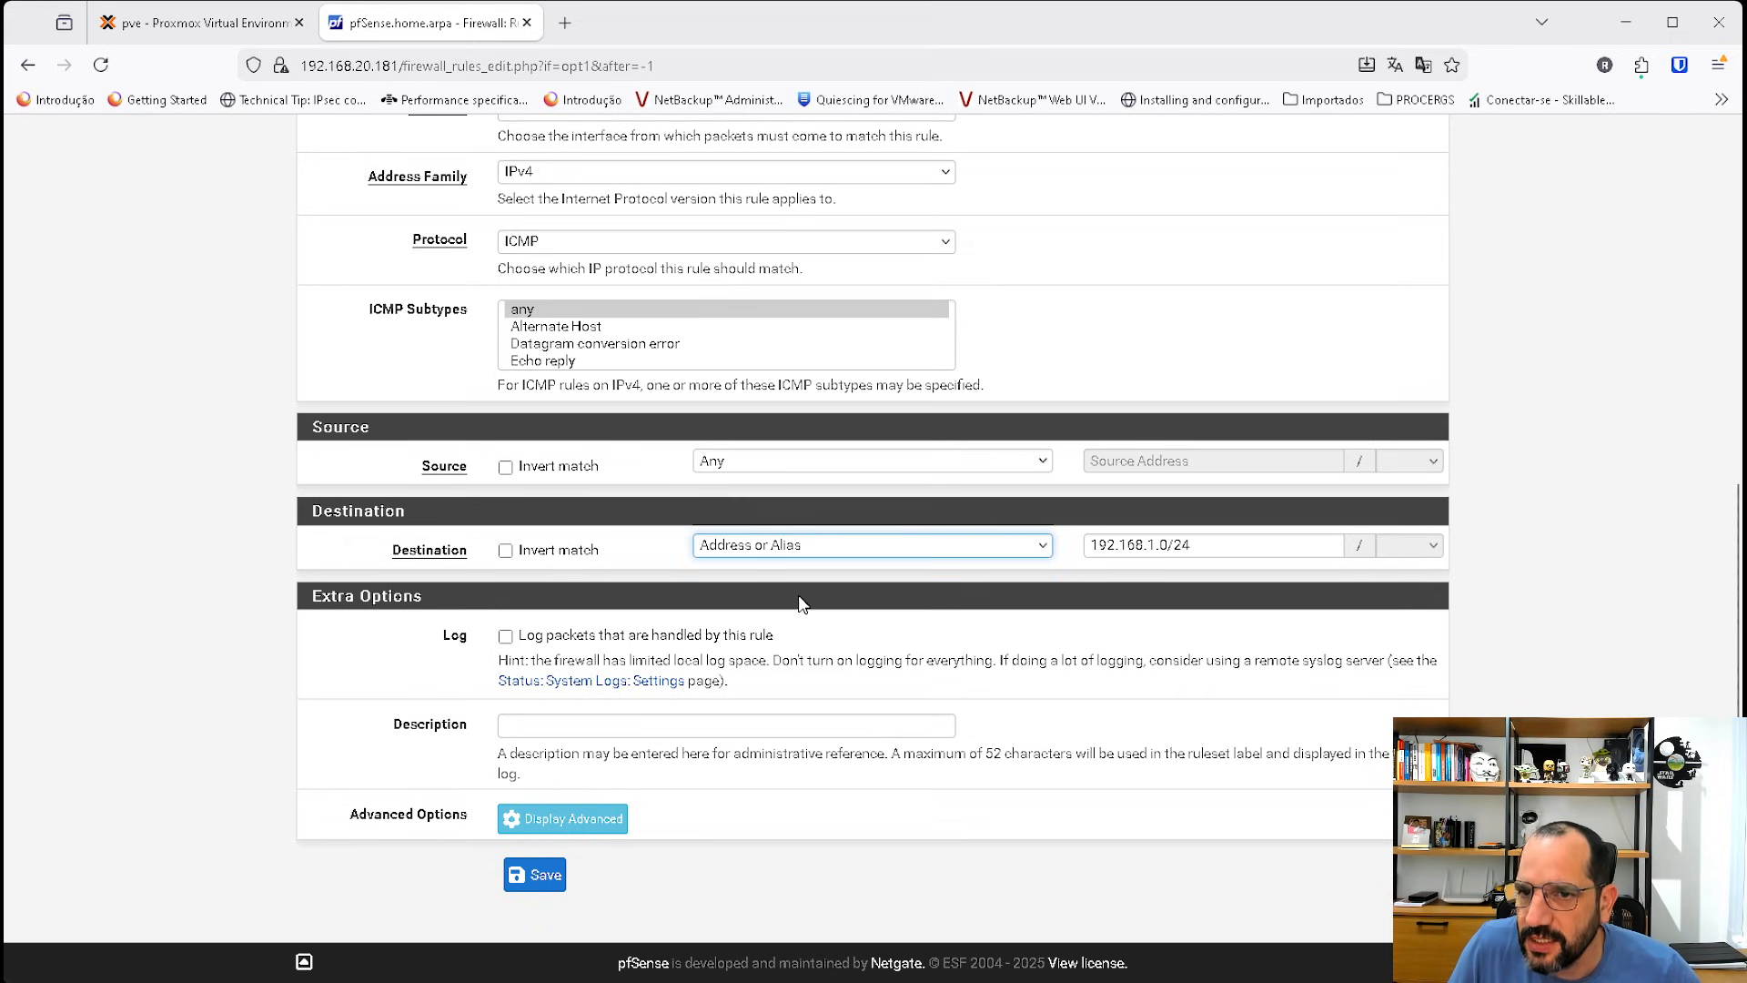
{"action": "left_click", "coordinate": [772, 632]}
{"action": "left_click", "coordinate": [1212, 548]}
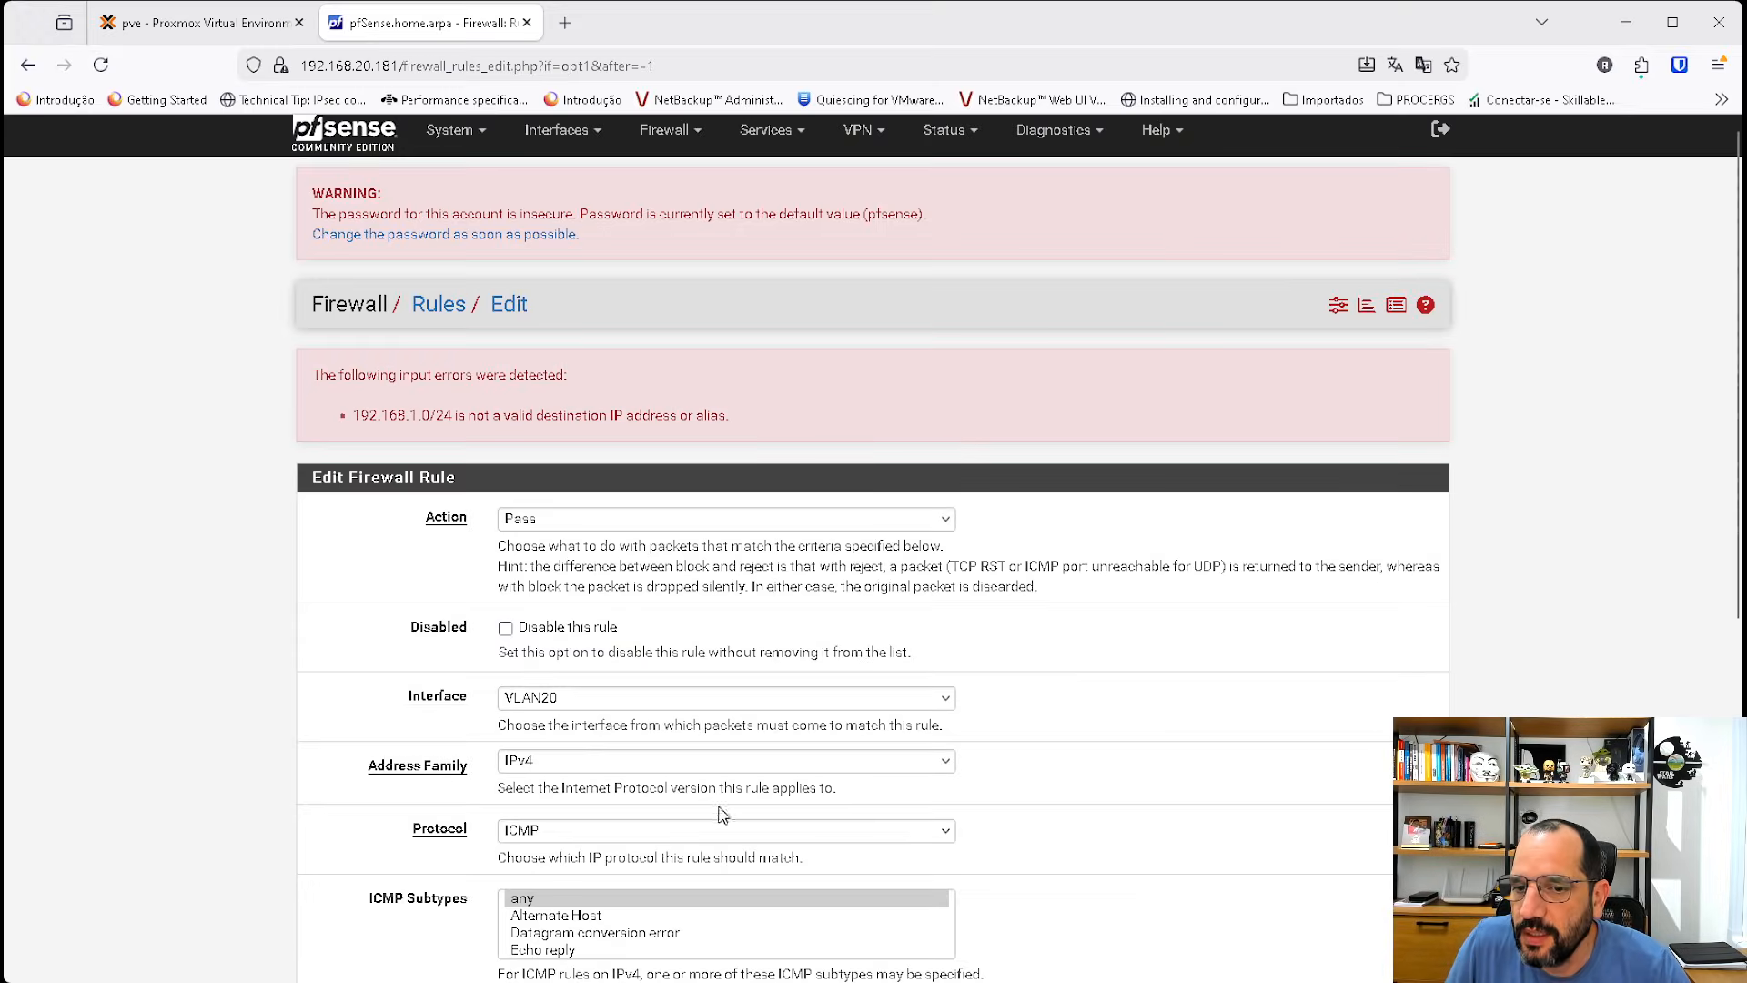
{"action": "scroll", "coordinate": [648, 908], "scroll_direction": "down", "scroll_amount": 1}
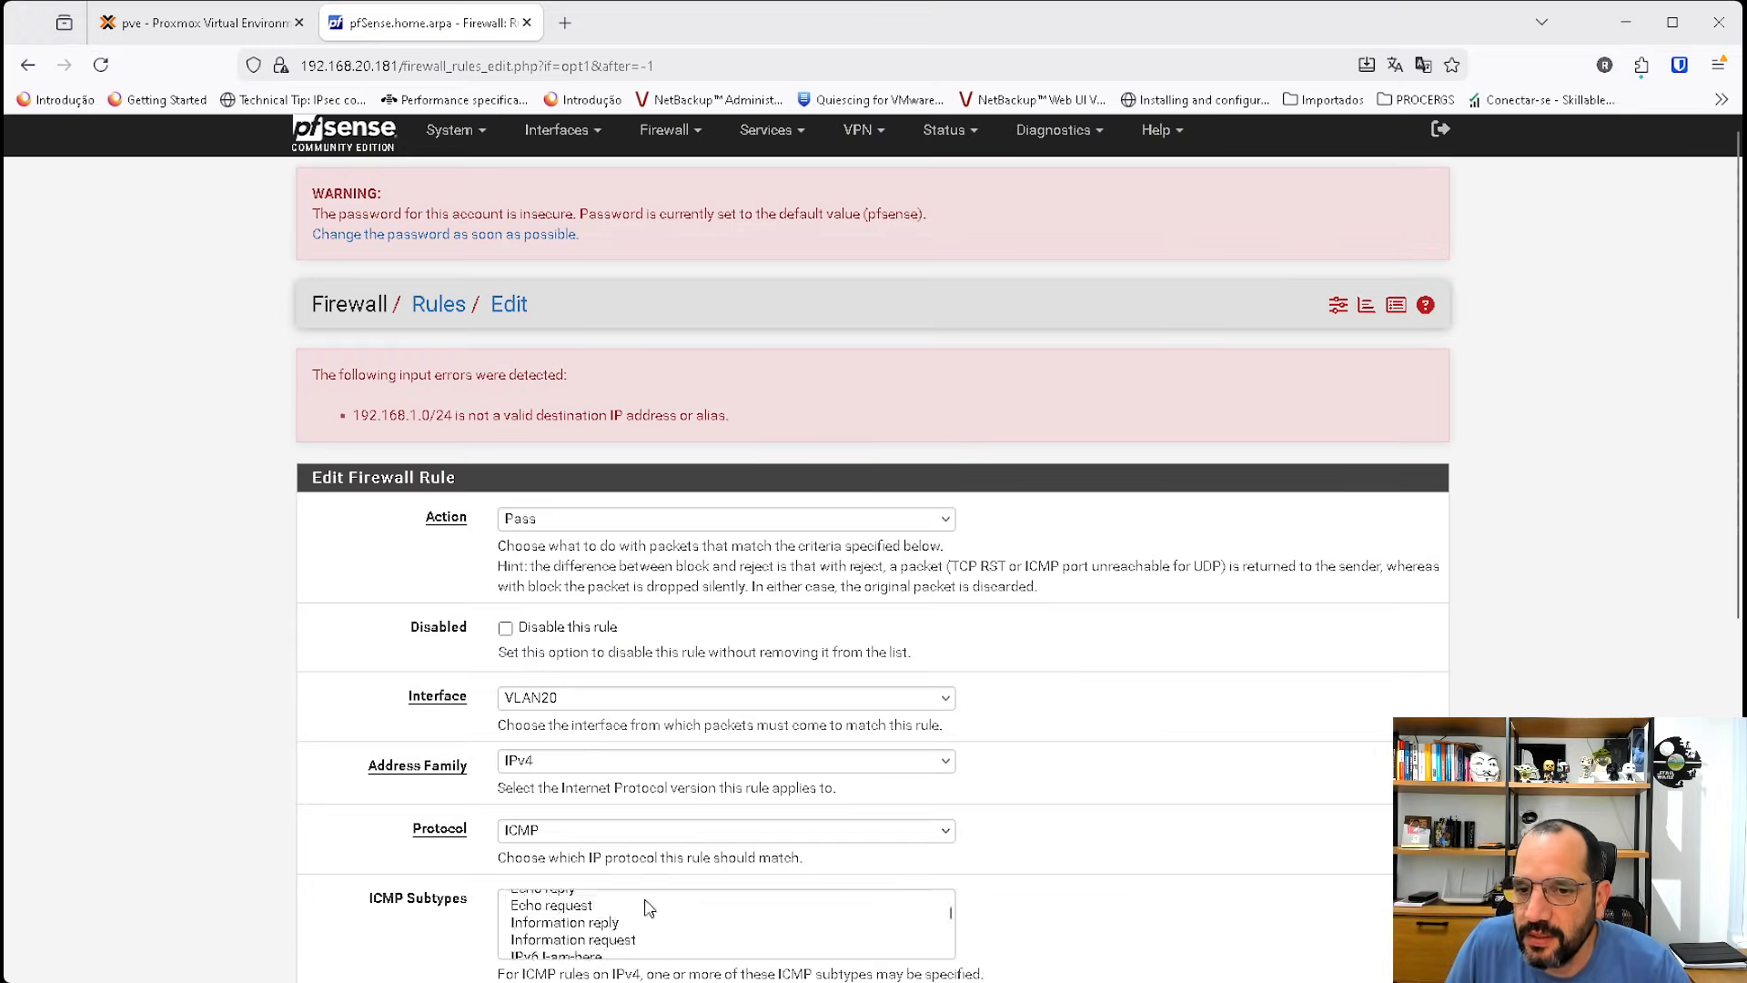
{"action": "scroll", "coordinate": [648, 907], "scroll_direction": "down", "scroll_amount": 2}
{"action": "scroll", "coordinate": [662, 888], "scroll_direction": "down", "scroll_amount": 5}
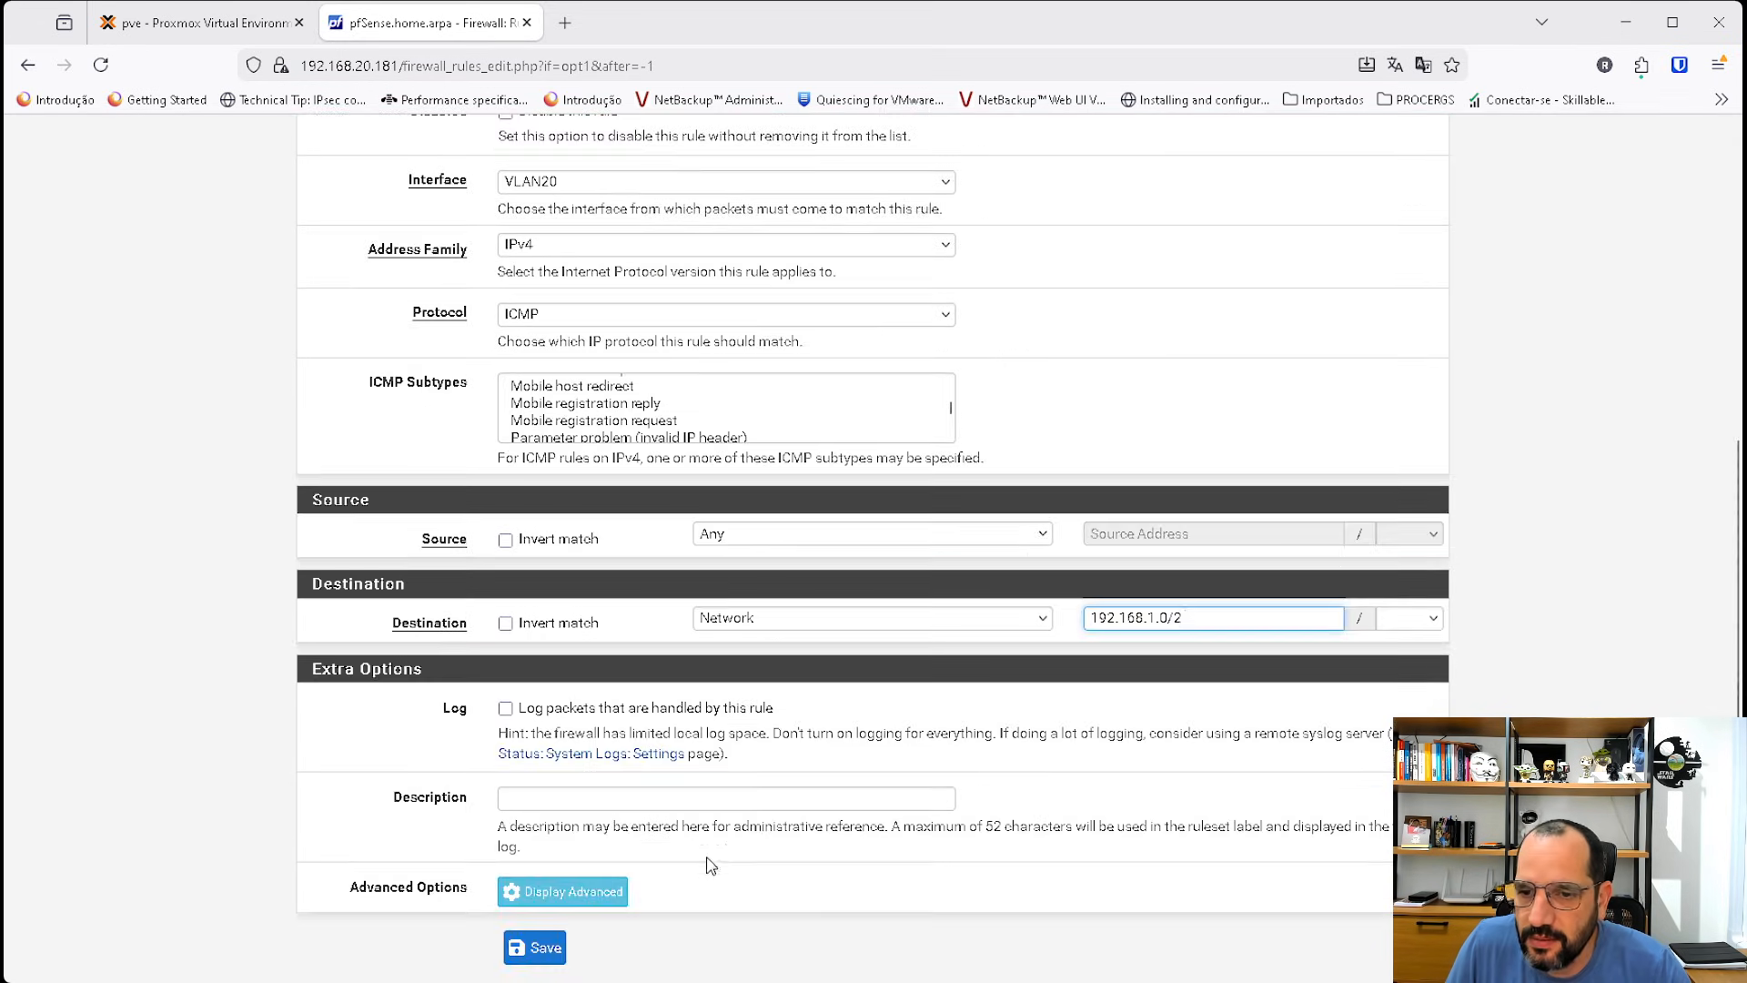
{"action": "left_click_drag", "start_coordinate": [1234, 614], "coordinate": [1165, 616]}
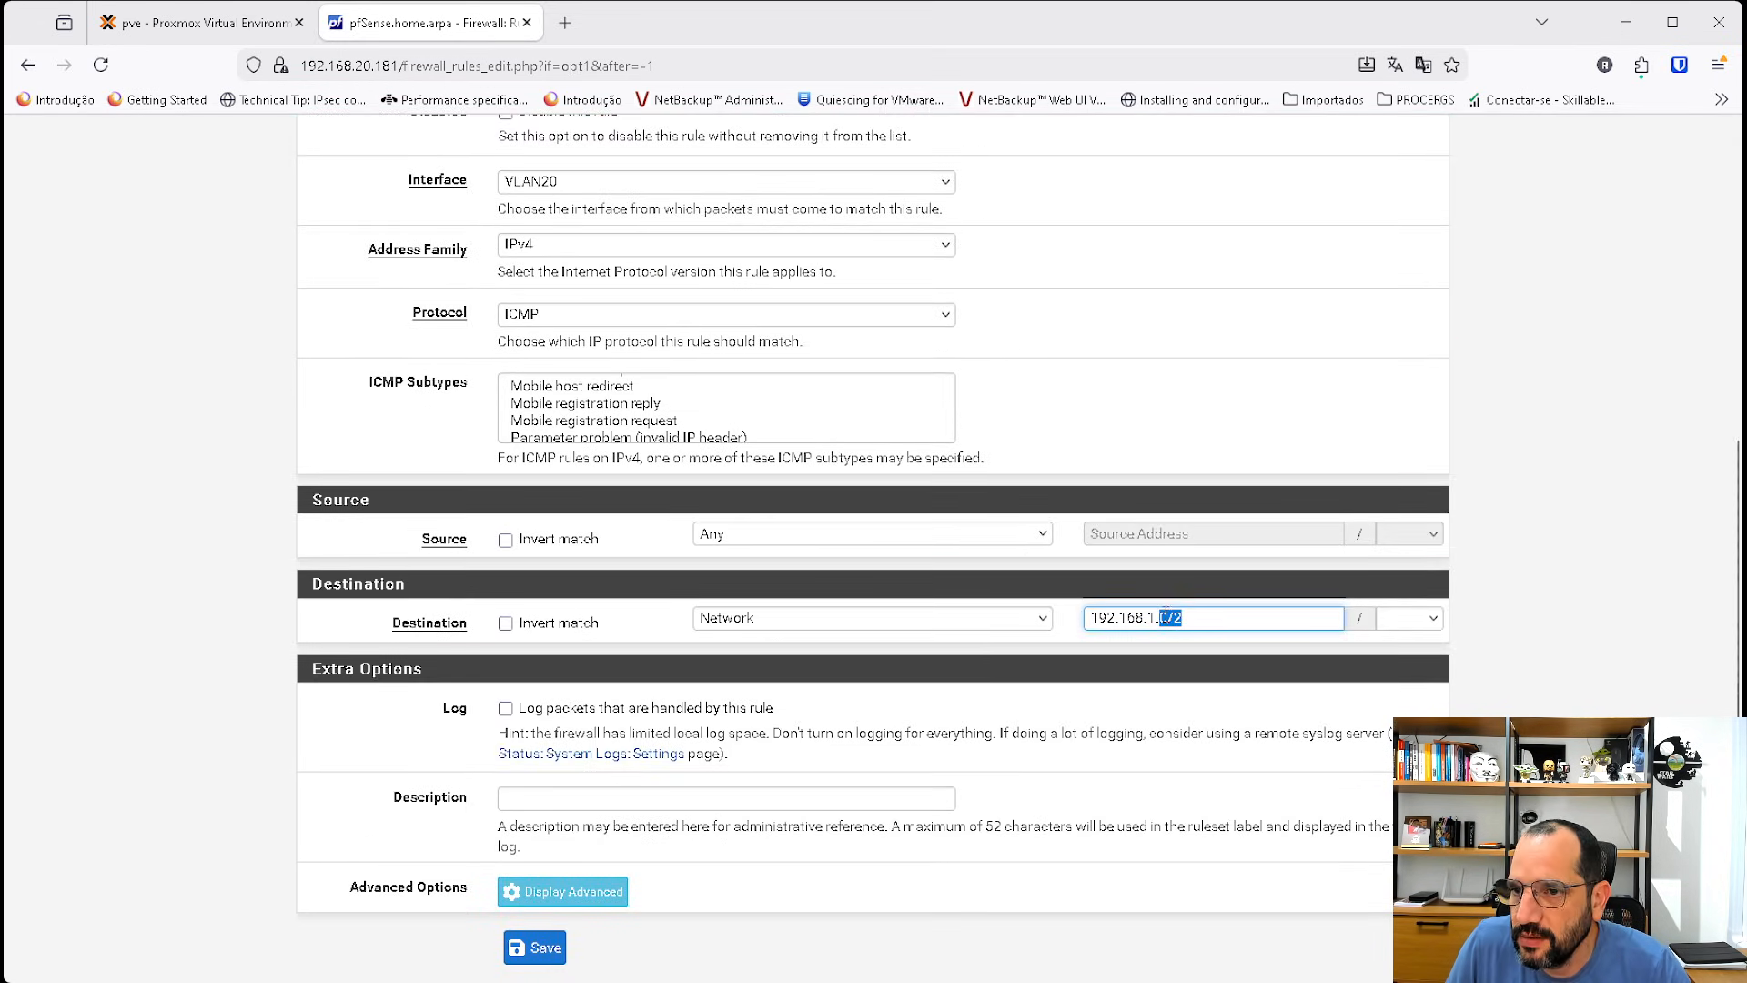
{"action": "type", "text": "0"}
{"action": "left_click", "coordinate": [1439, 624]}
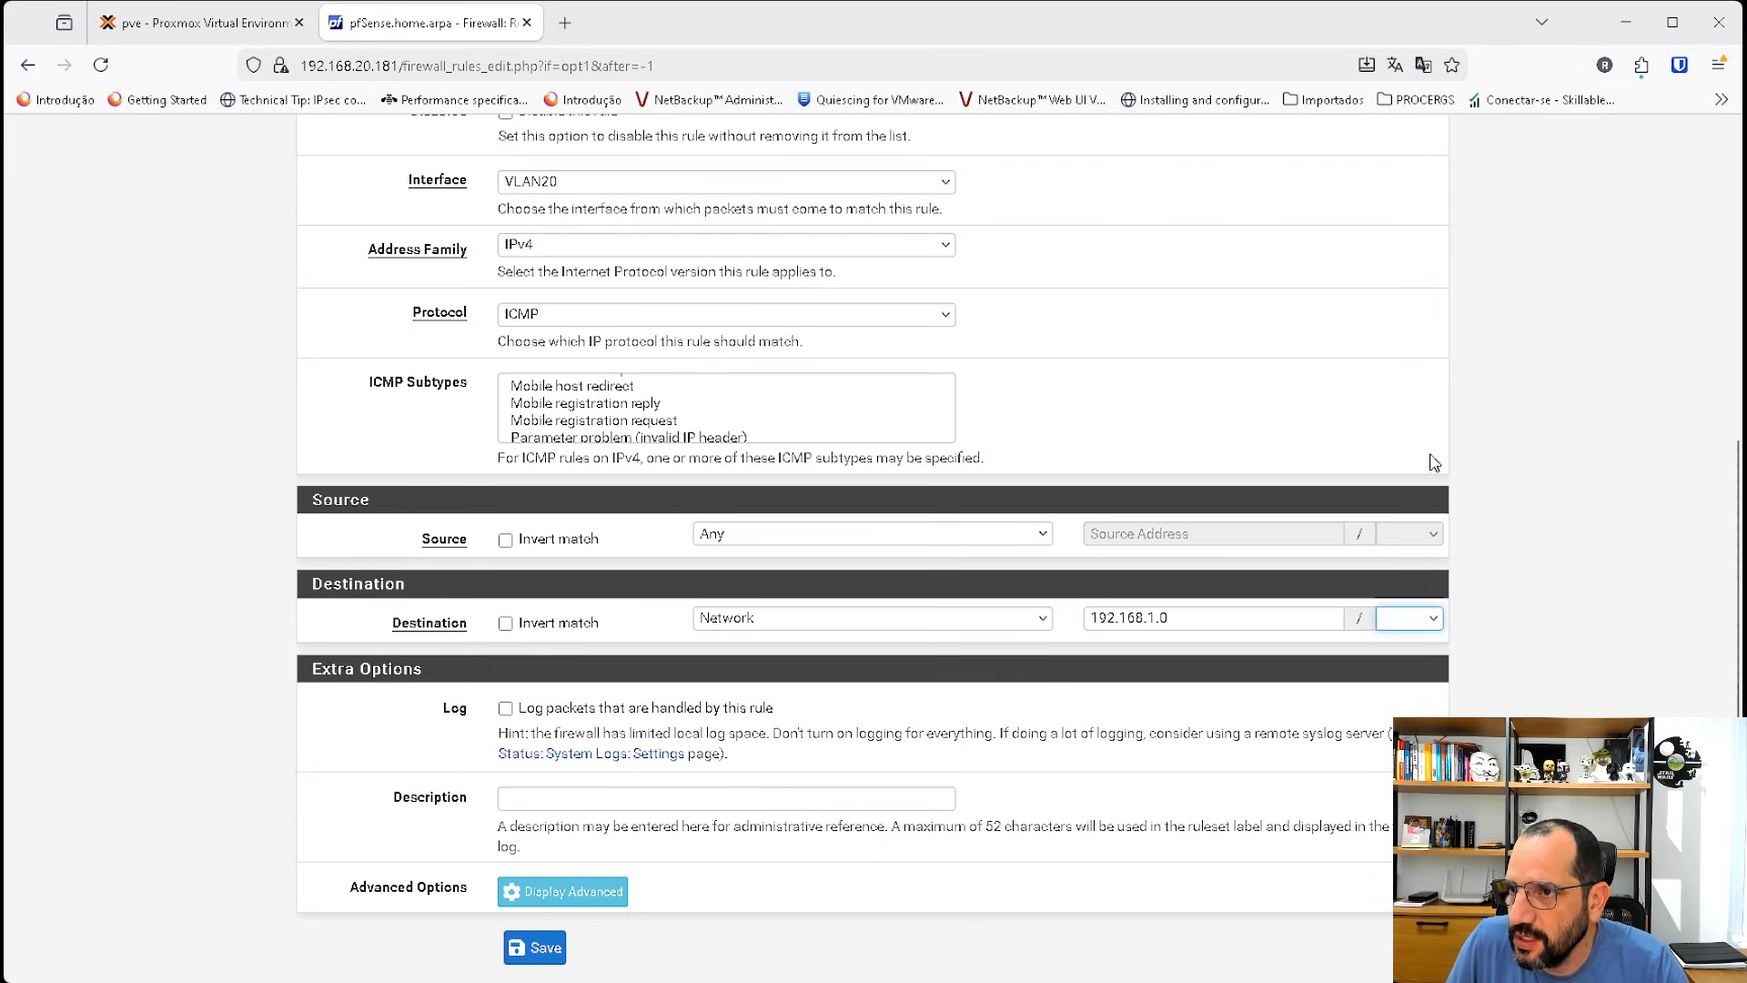
{"action": "left_click", "coordinate": [1400, 368]}
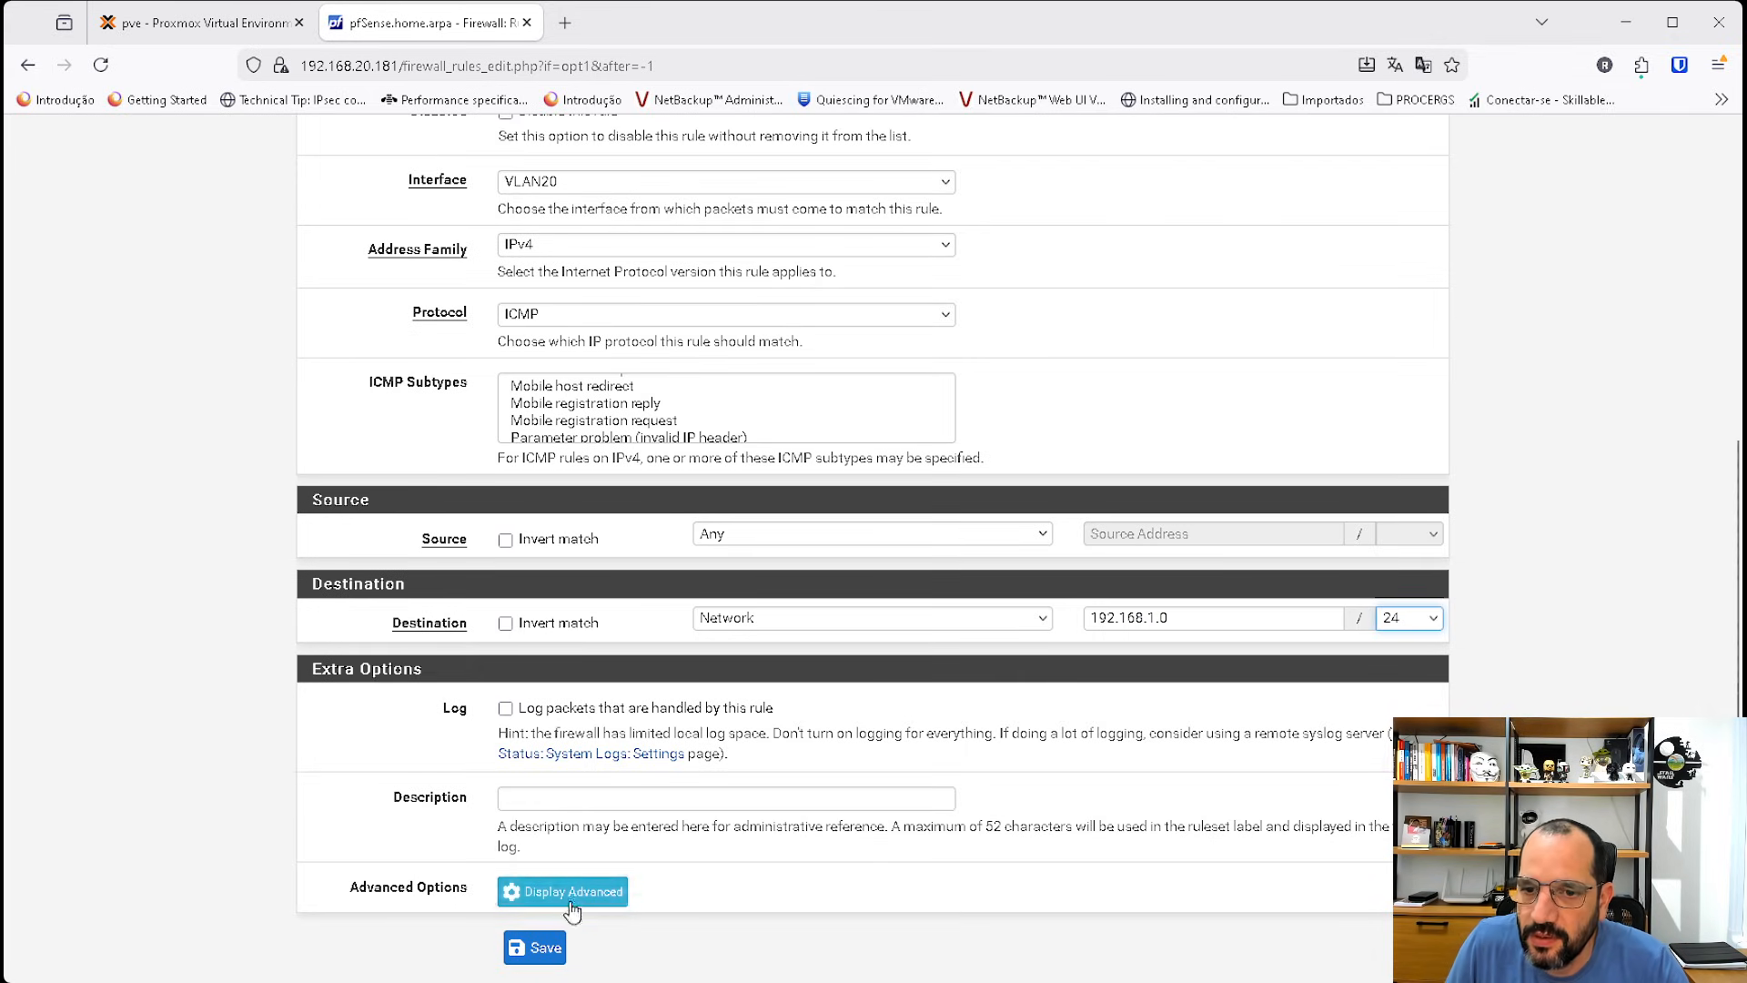
{"action": "left_click", "coordinate": [536, 947]}
{"action": "left_click", "coordinate": [1375, 402]}
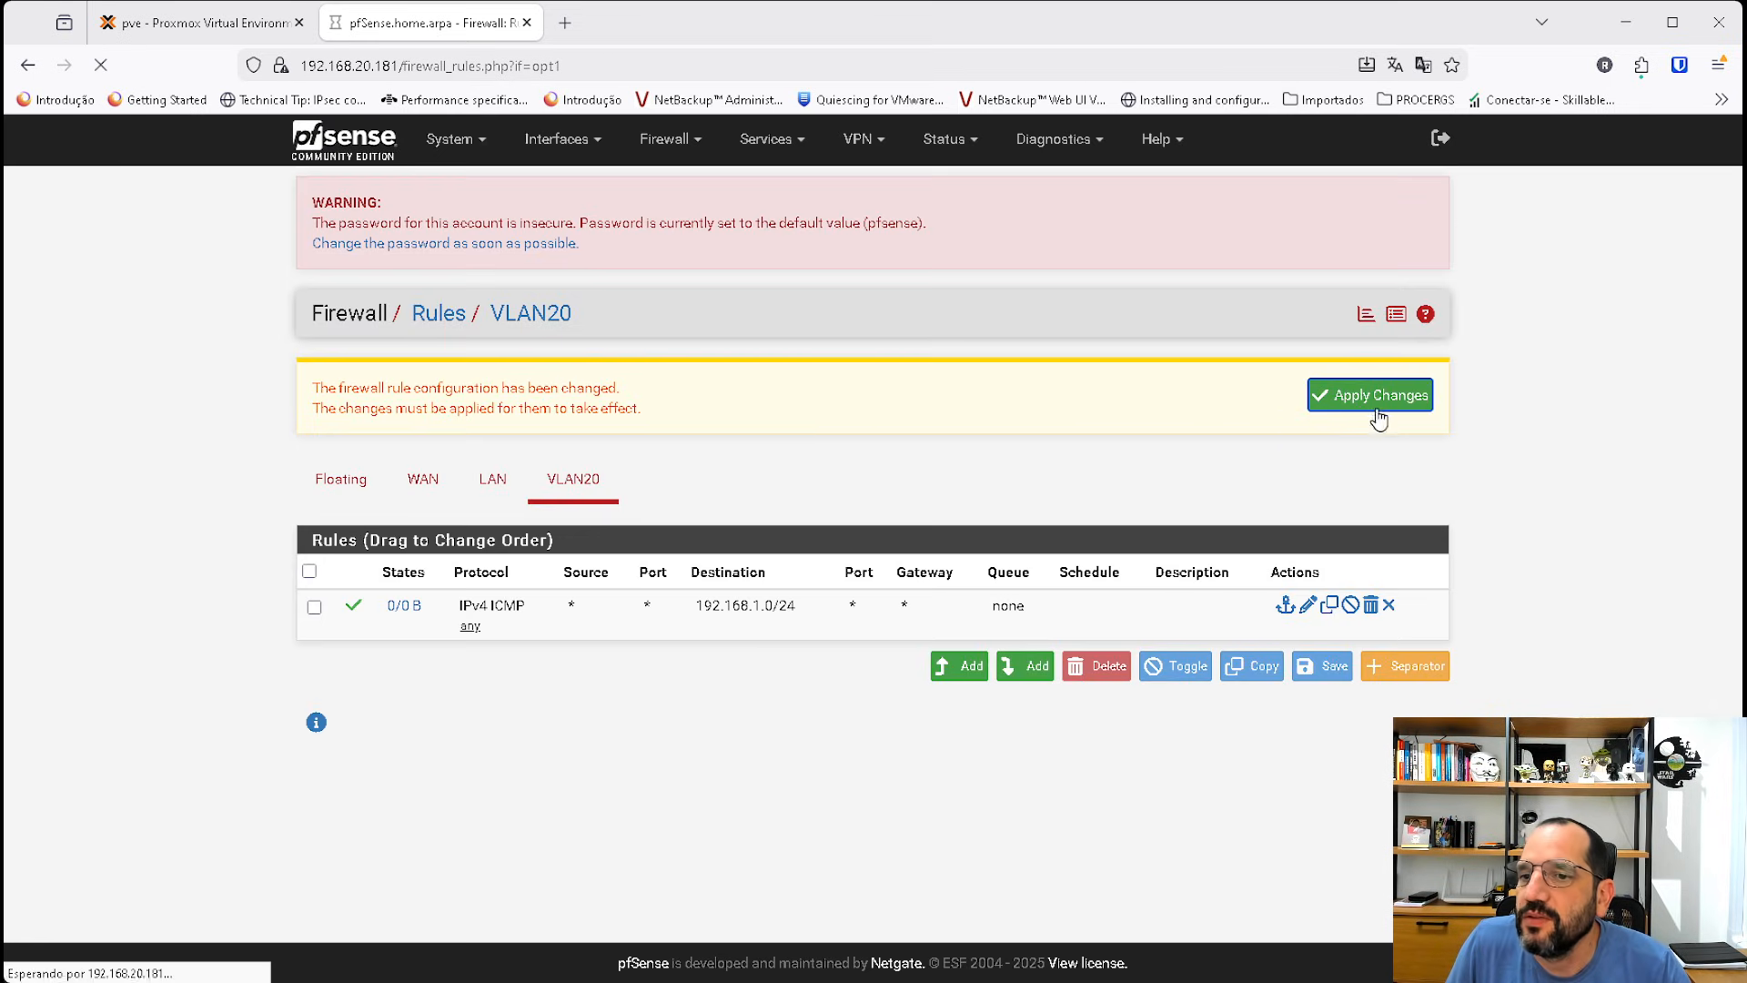
Switch to the server2025 VM console in Proxmox and re-run the ping to 192.168.1.100.
{"action": "left_click", "coordinate": [195, 27]}
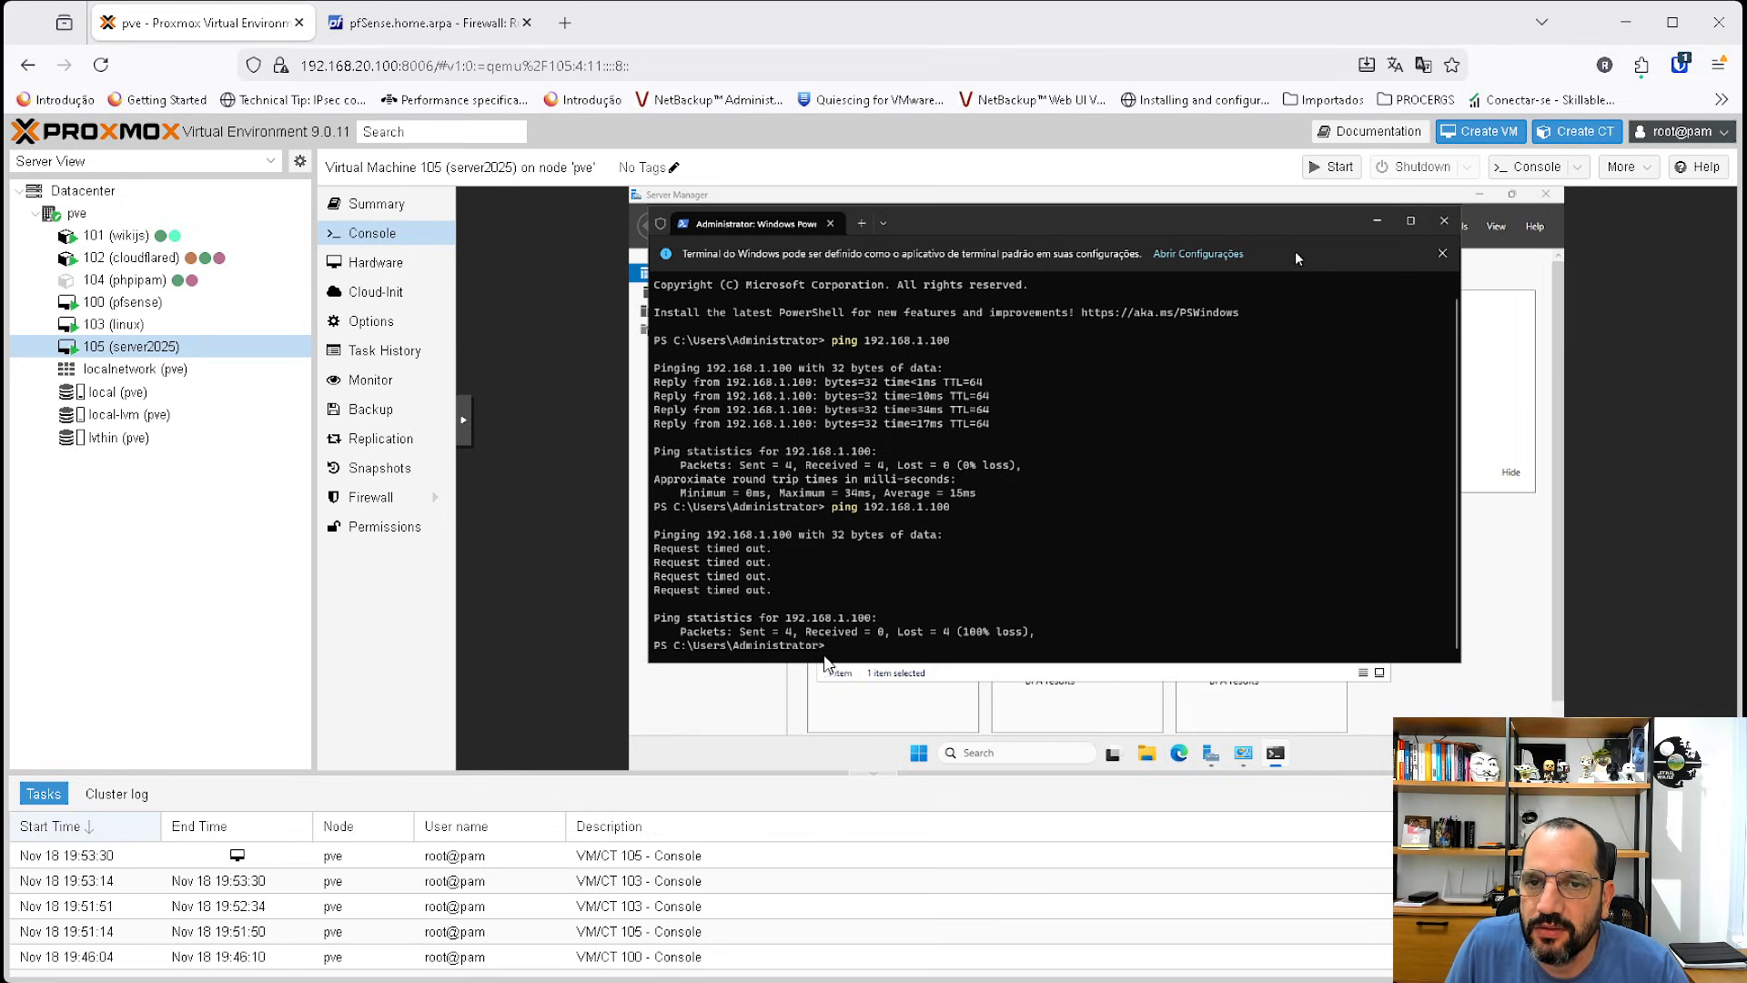
{"action": "left_click", "coordinate": [164, 326]}
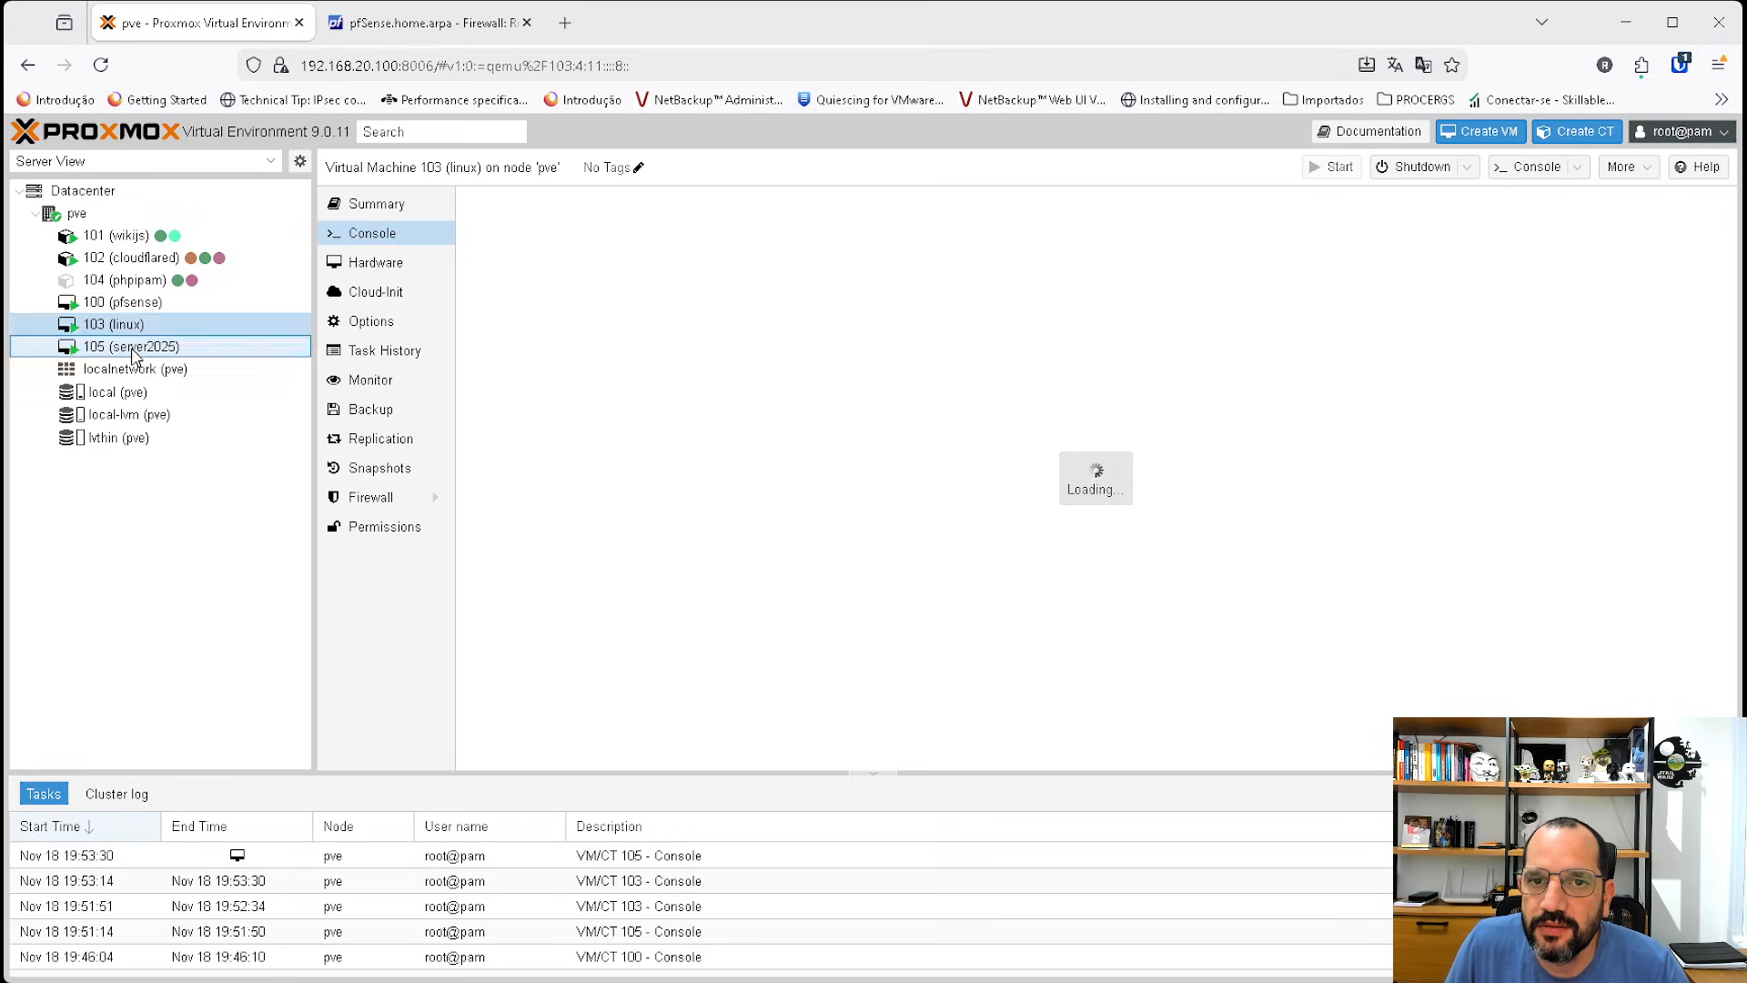
{"action": "left_click", "coordinate": [132, 351]}
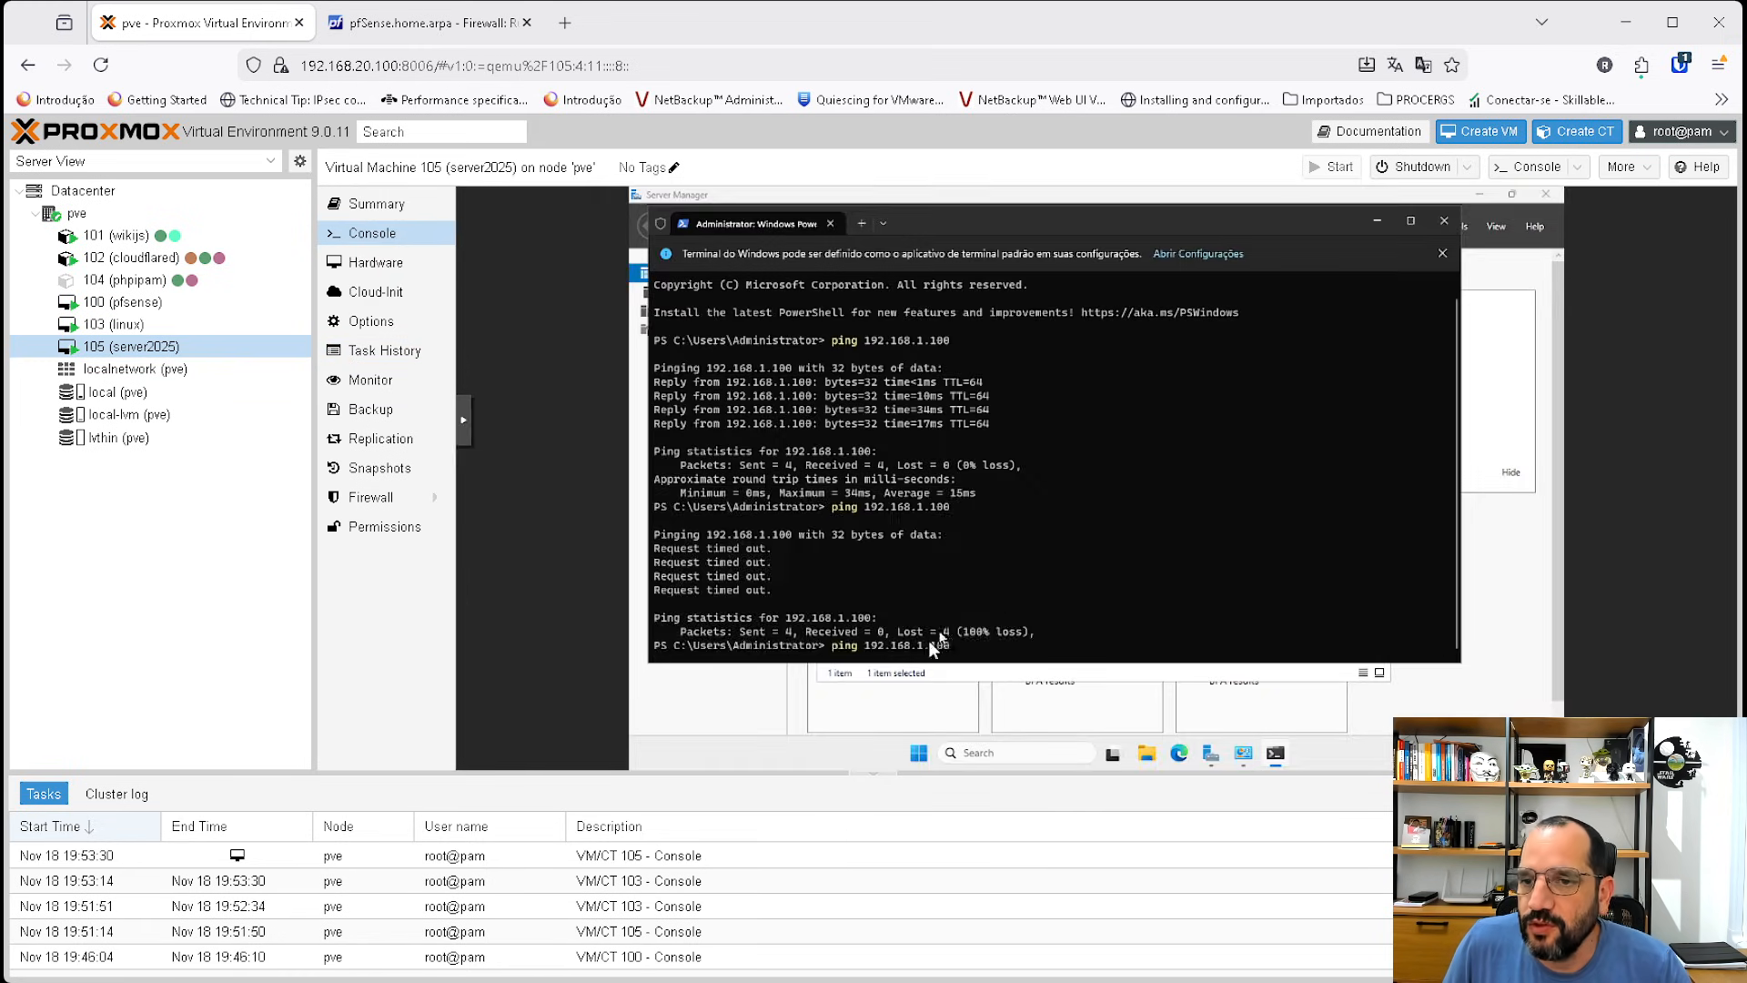
{"action": "key", "text": "Return"}
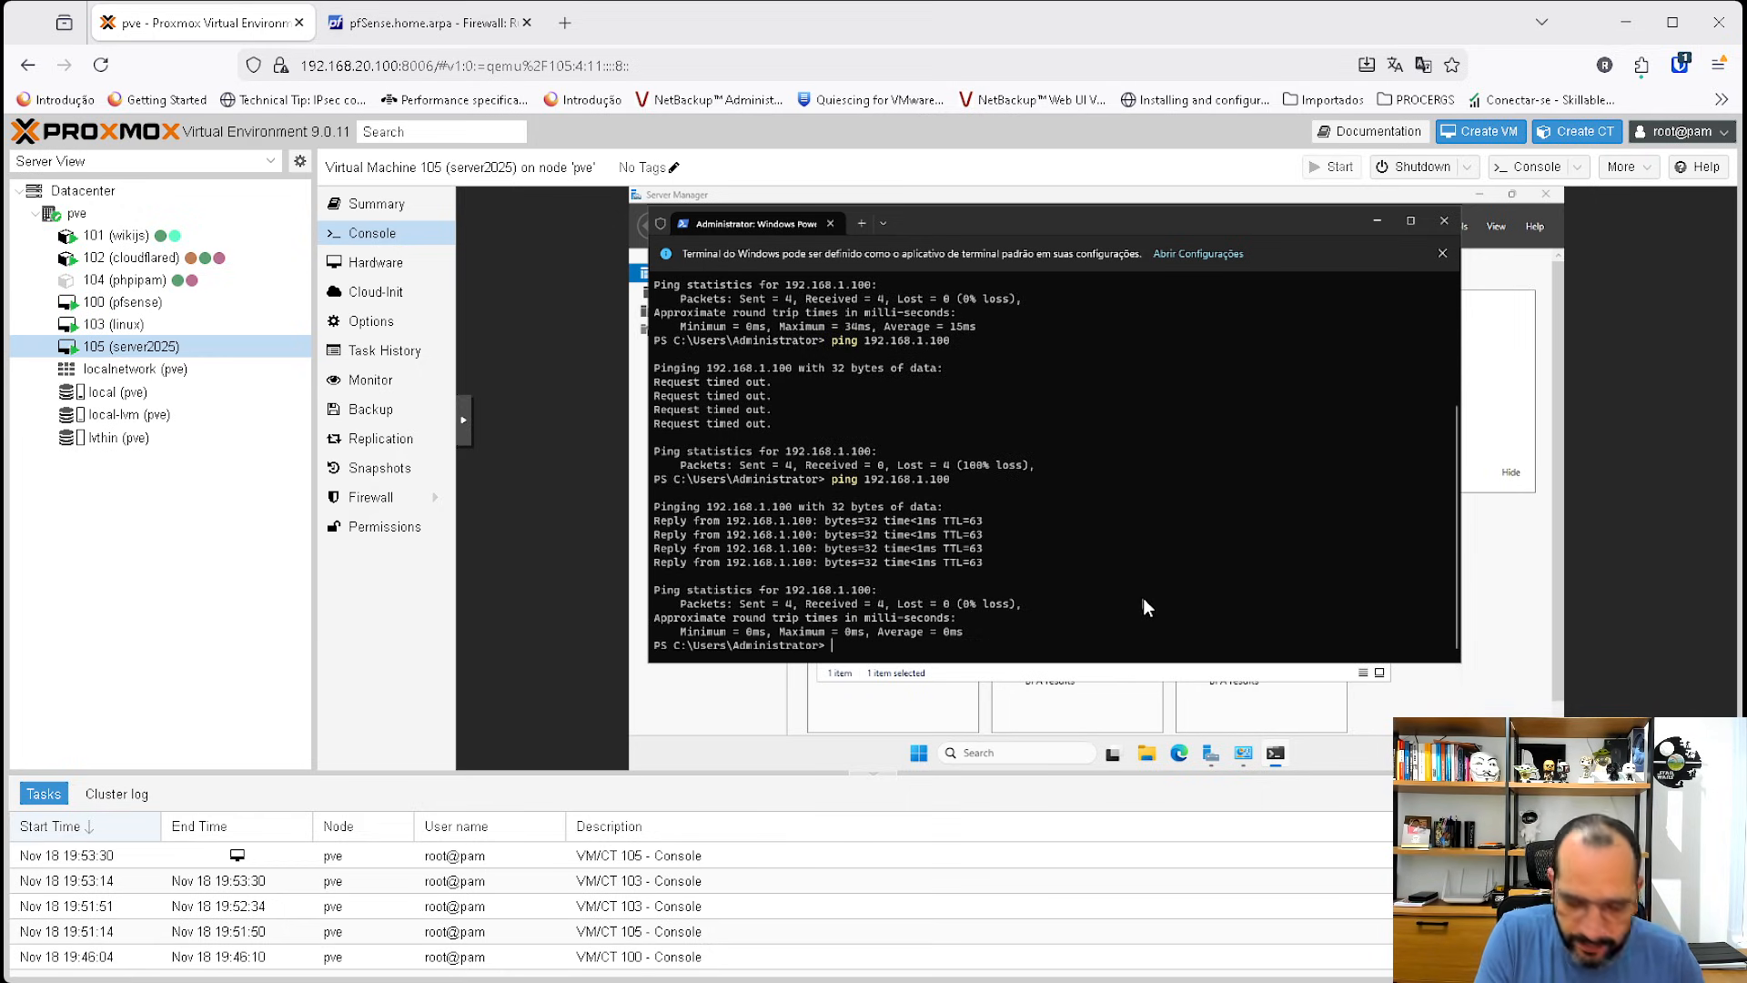
Ping 8.8.8.8 from the same console, then return to the pfSense firewall rules page.
{"action": "key", "text": "ctrl+c"}
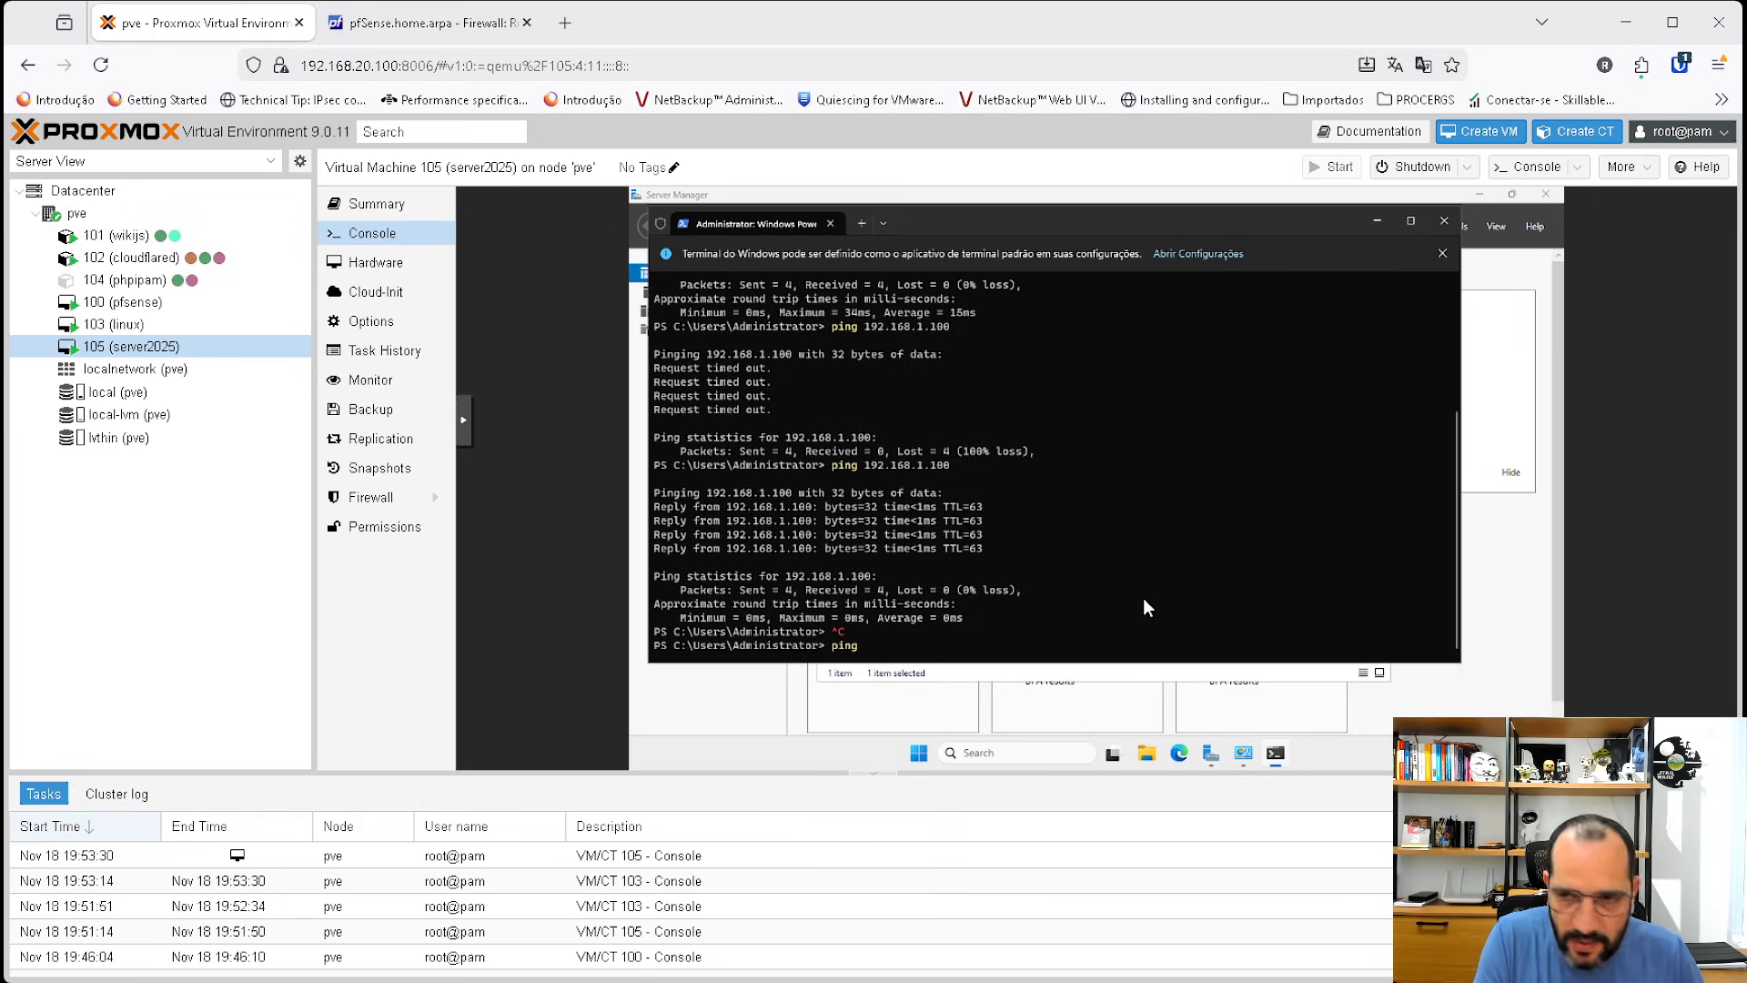
{"action": "type", "text": "ping 8.8.8.8"}
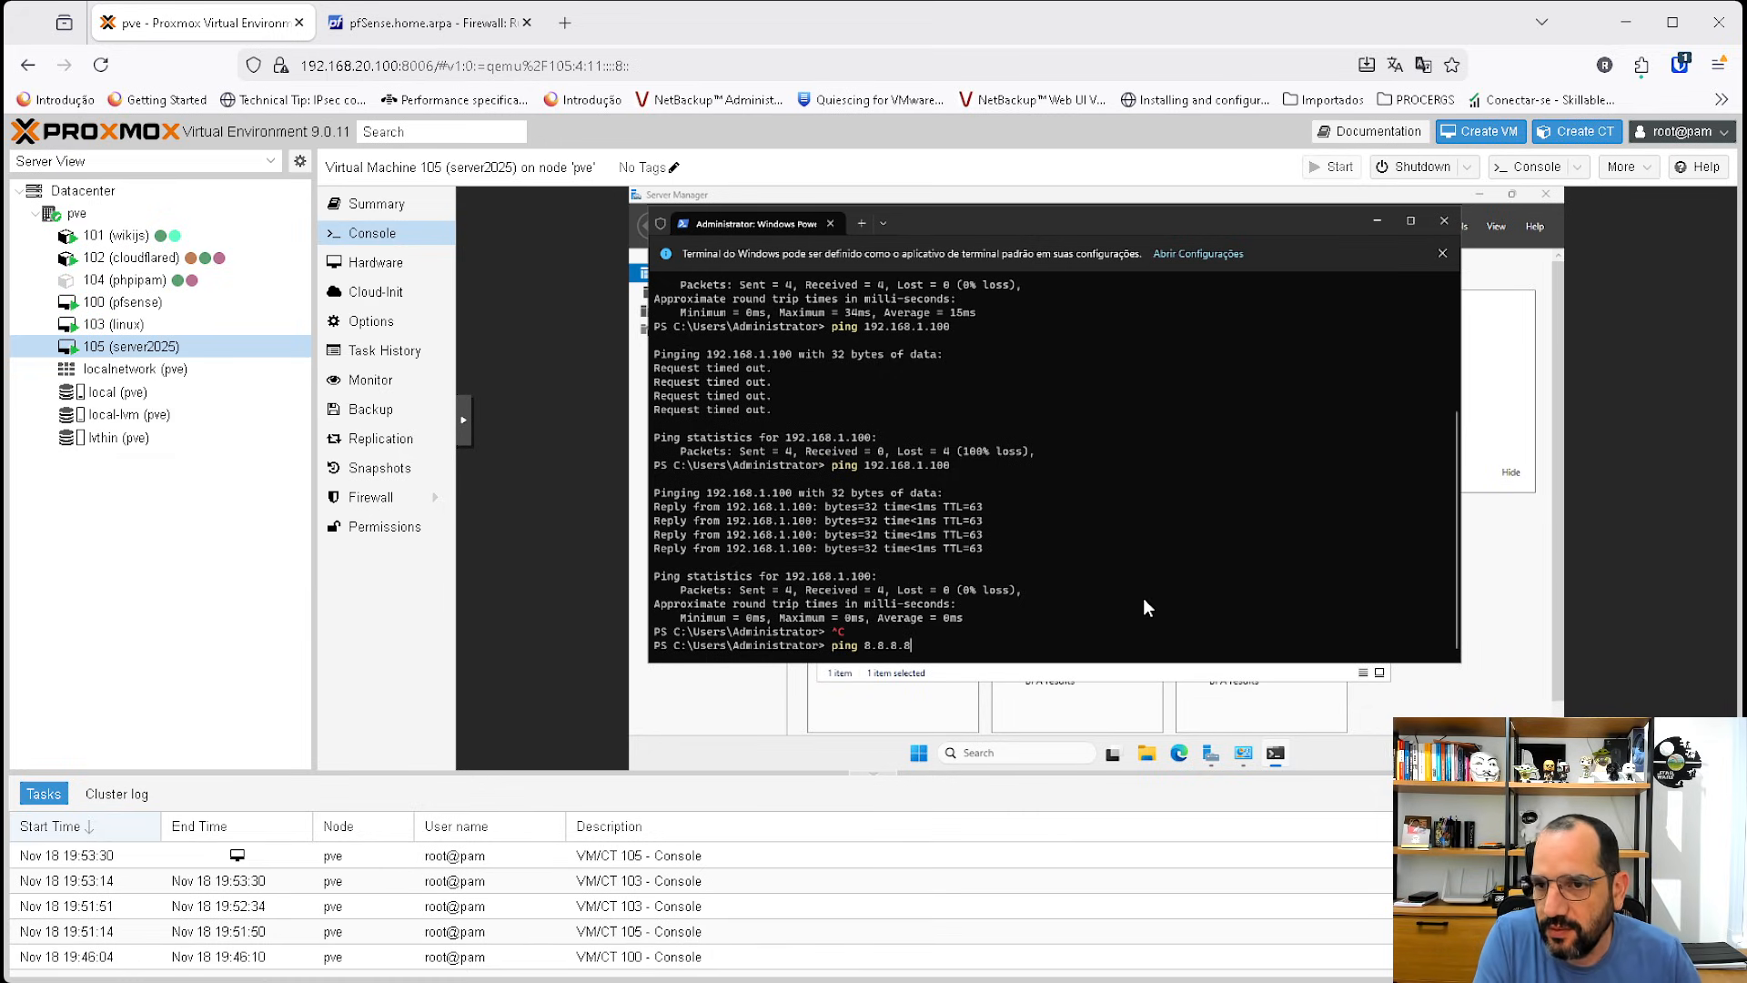
{"action": "key", "text": "Return"}
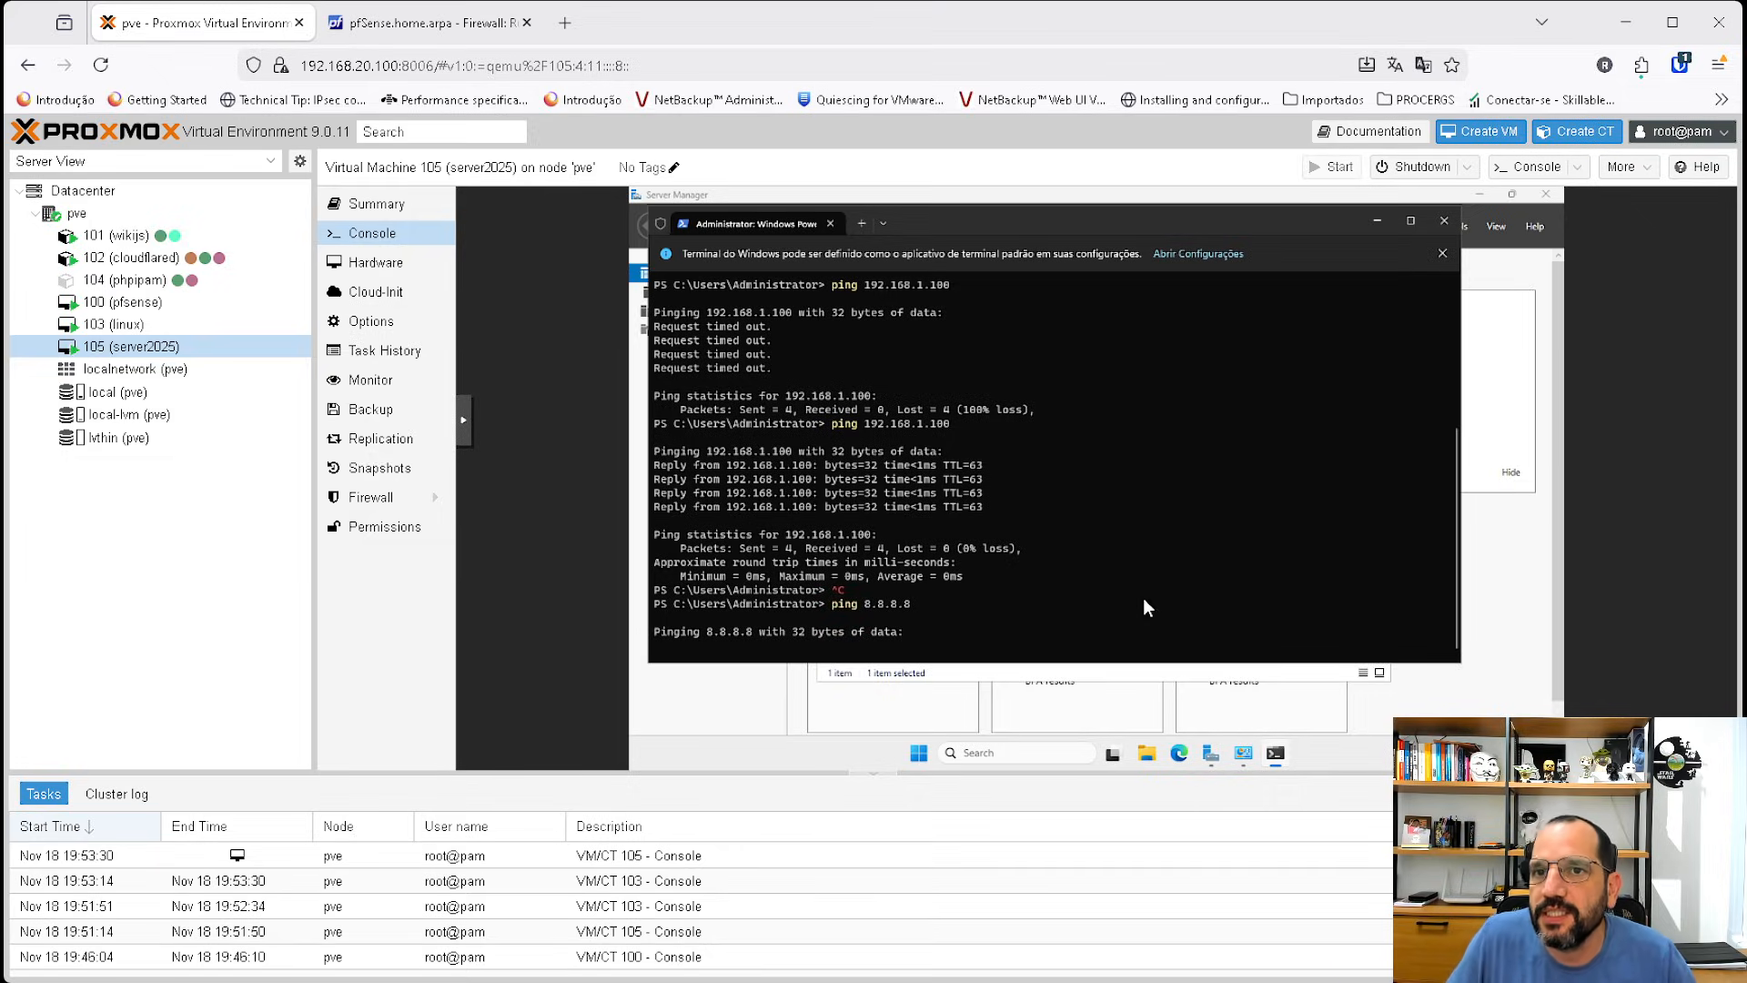
{"action": "left_click", "coordinate": [493, 8]}
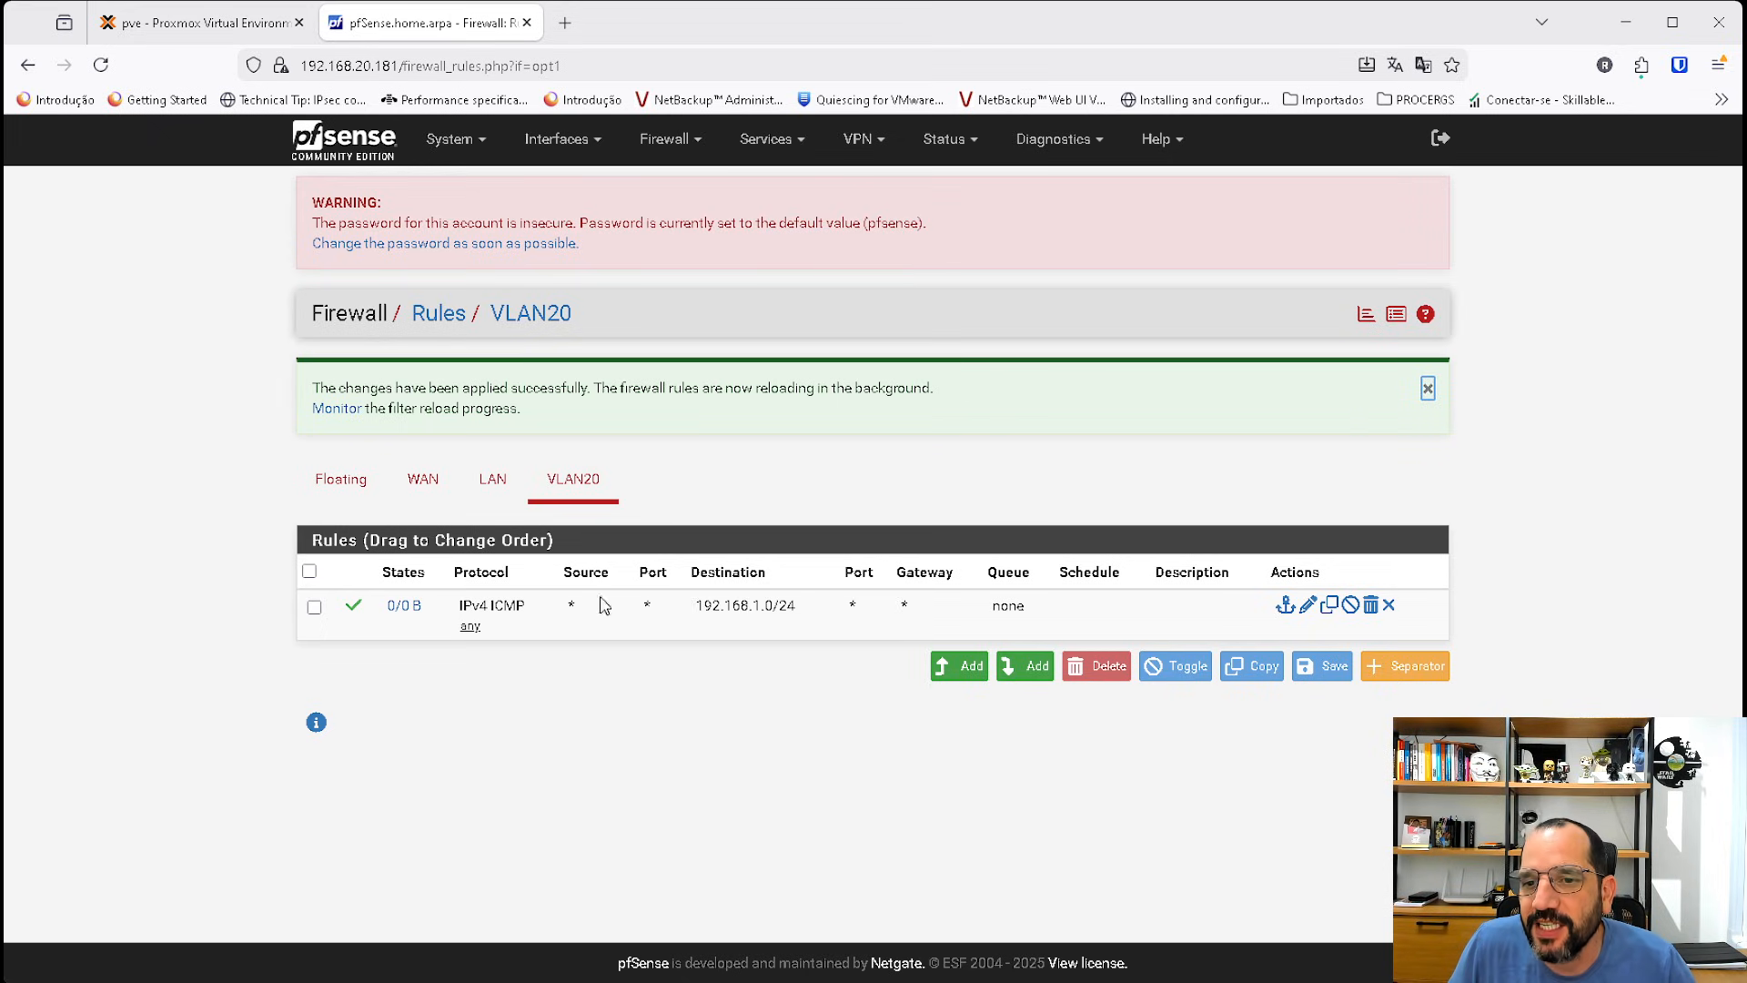